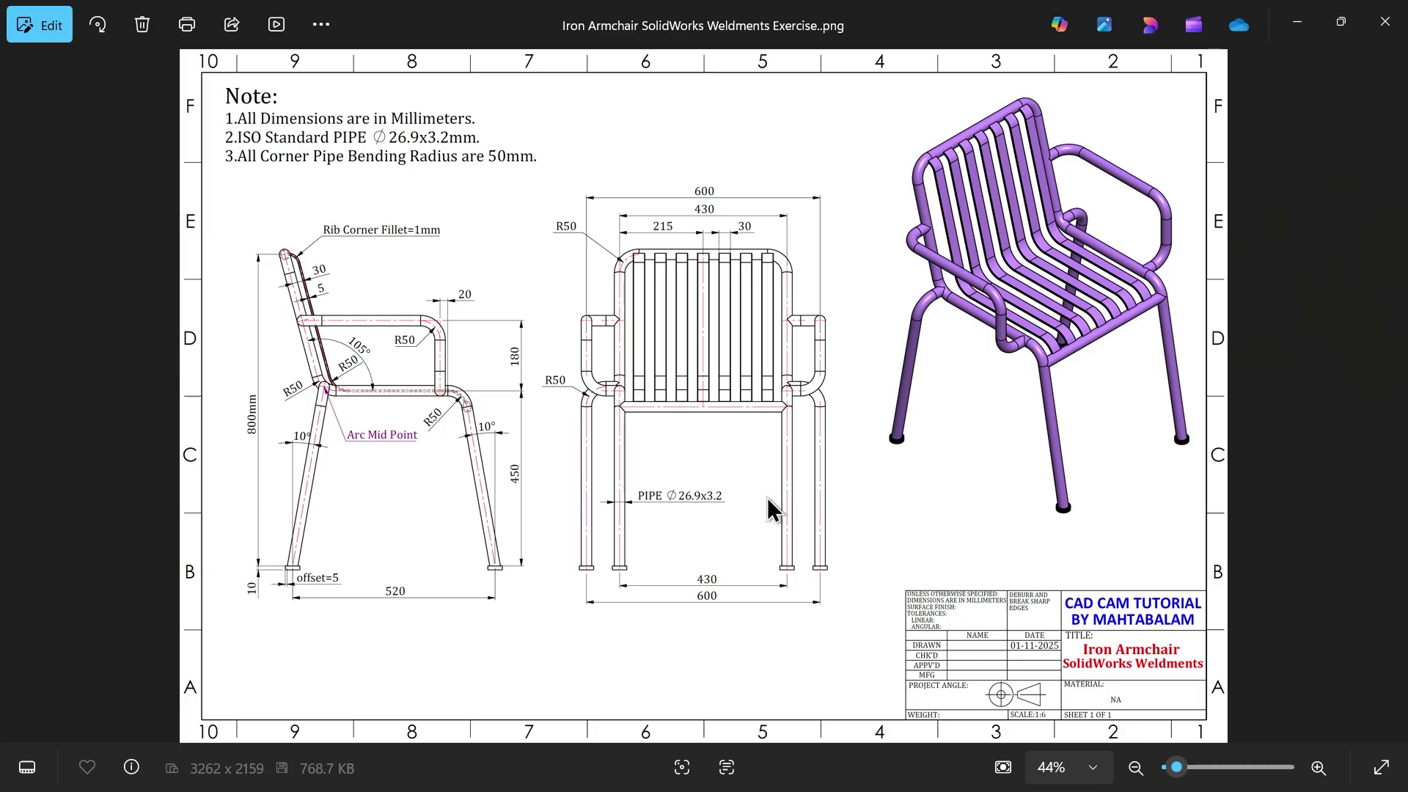
Step: Study the reference drawing's side, front and 3D views of the armchair
scroll(422, 463, "up", 2)
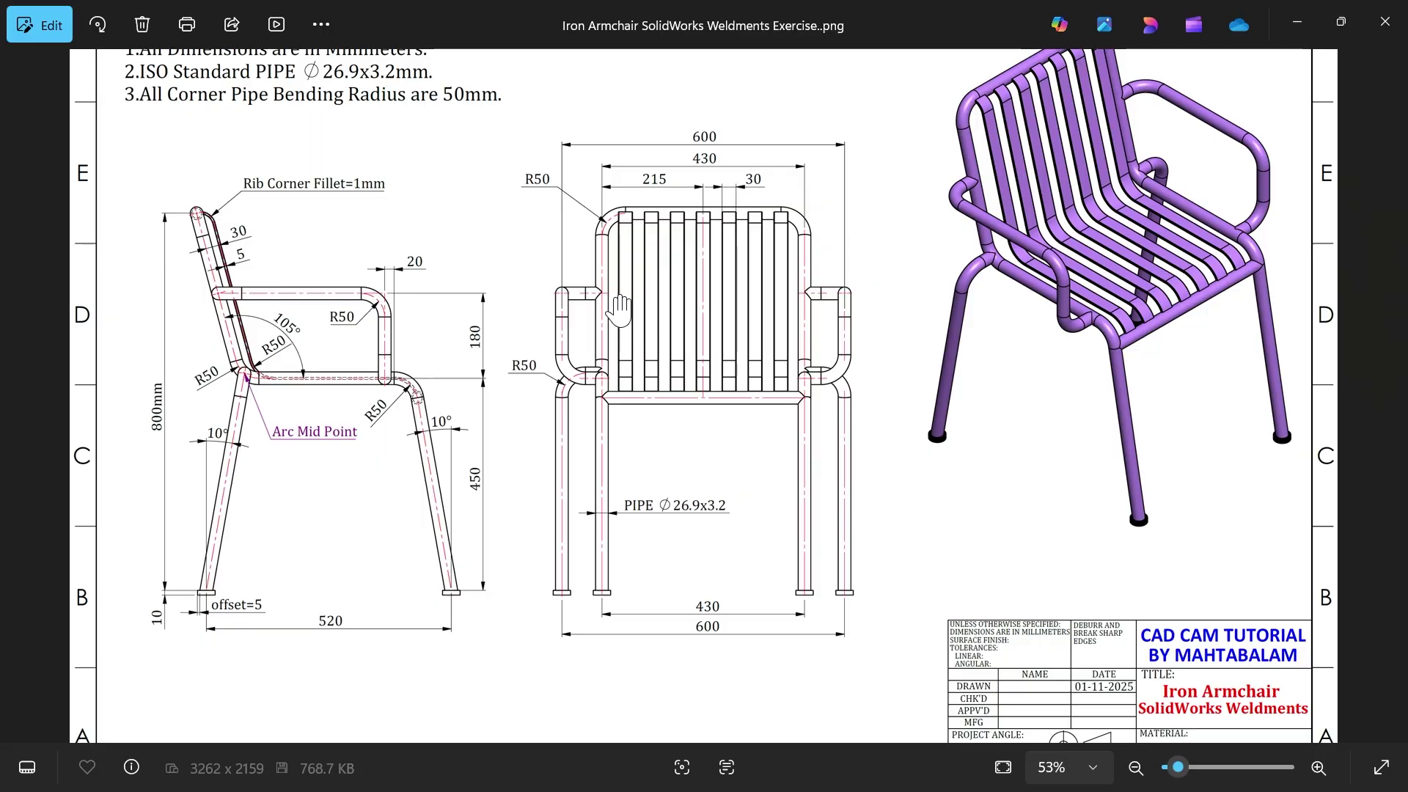
scroll(504, 212, "up", 1)
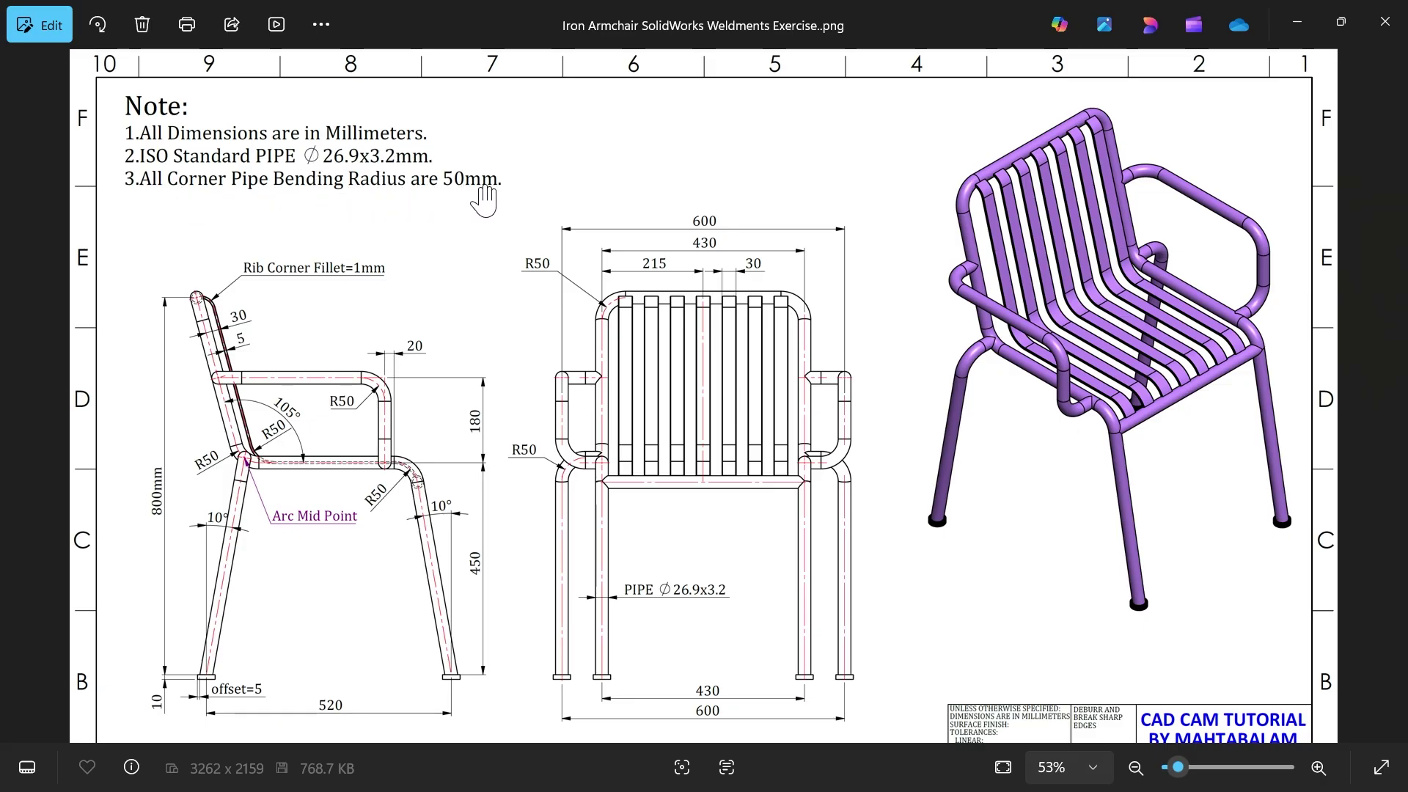
mouse_move(509, 525)
left_mouse_down()
mouse_move(518, 418)
mouse_move(537, 389)
left_mouse_up()
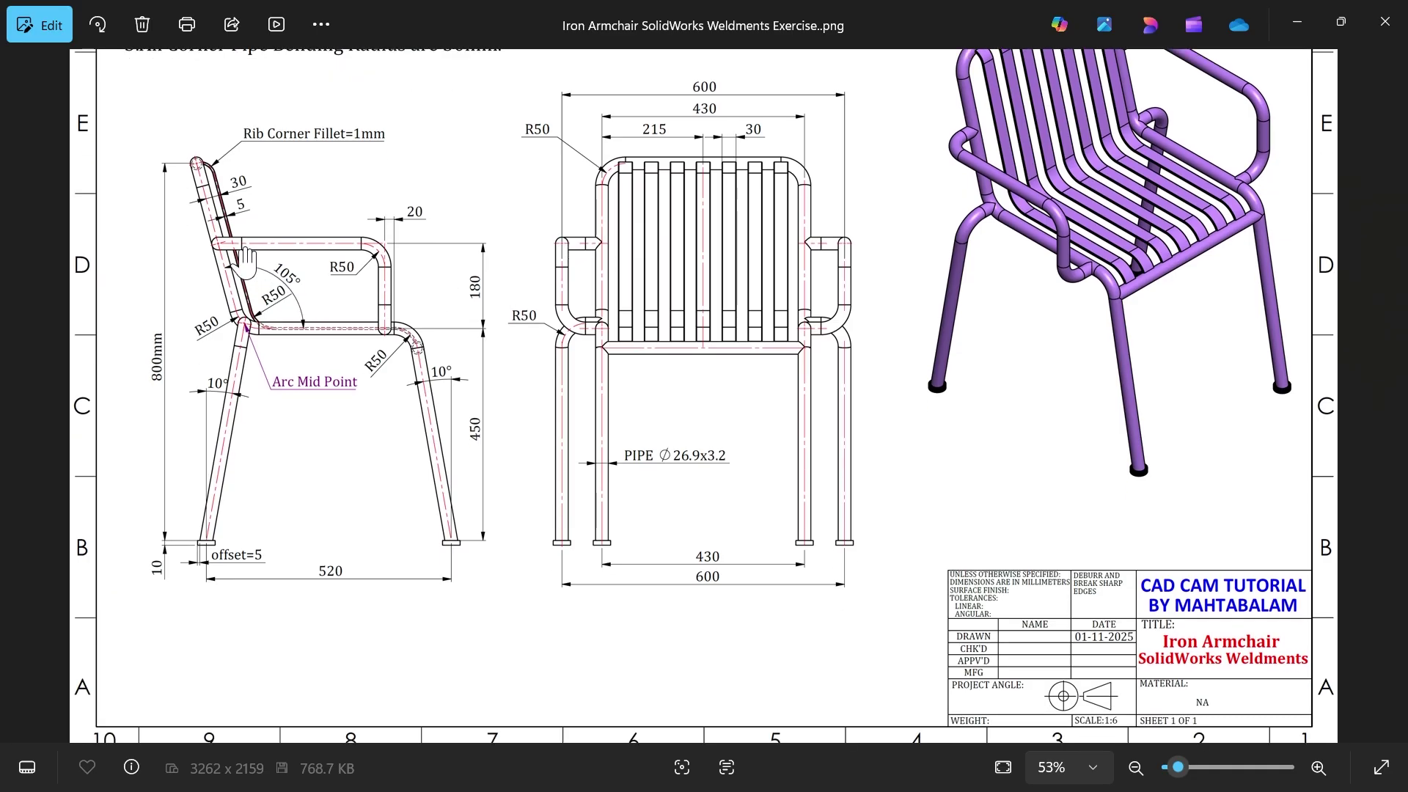
scroll(246, 262, "up", 2)
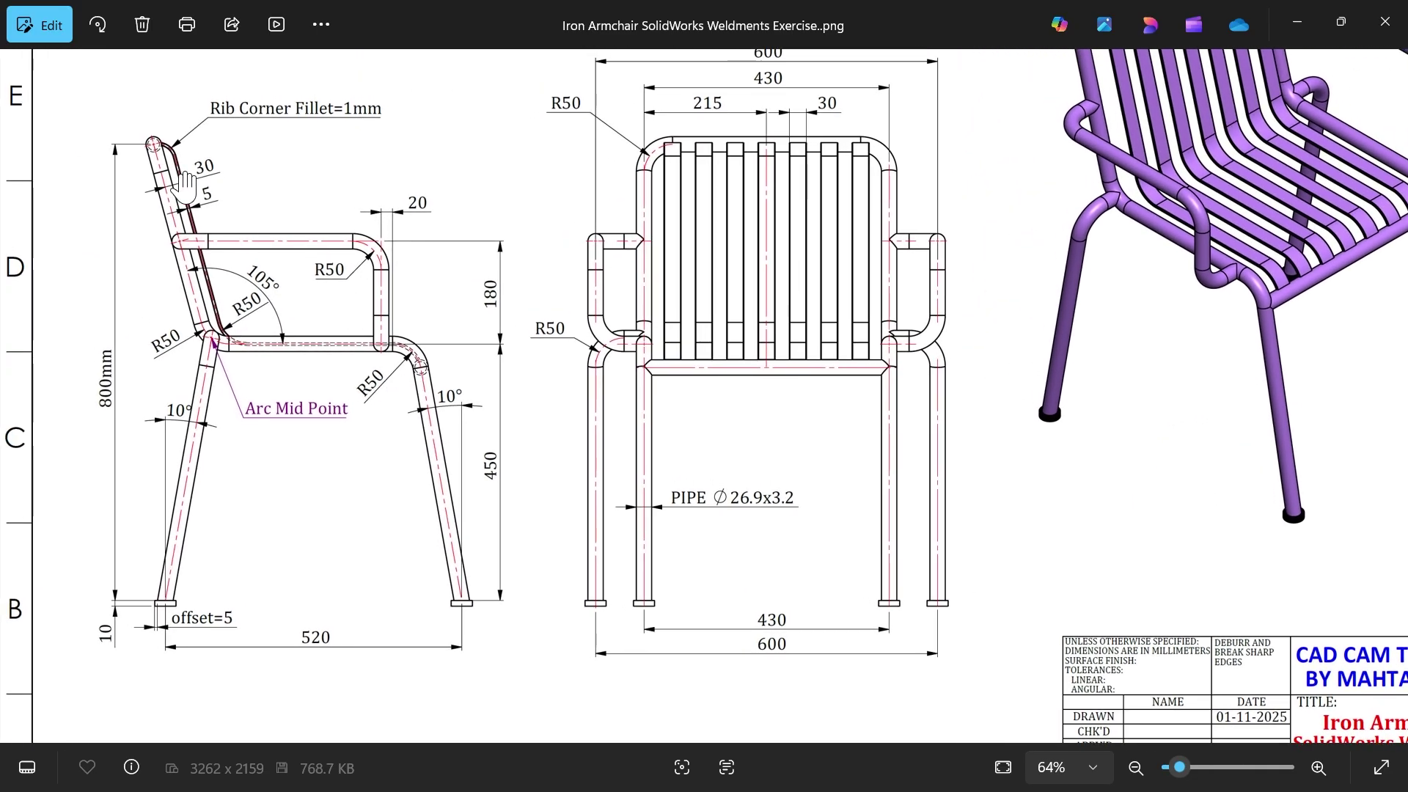
scroll(396, 517, "up", 1)
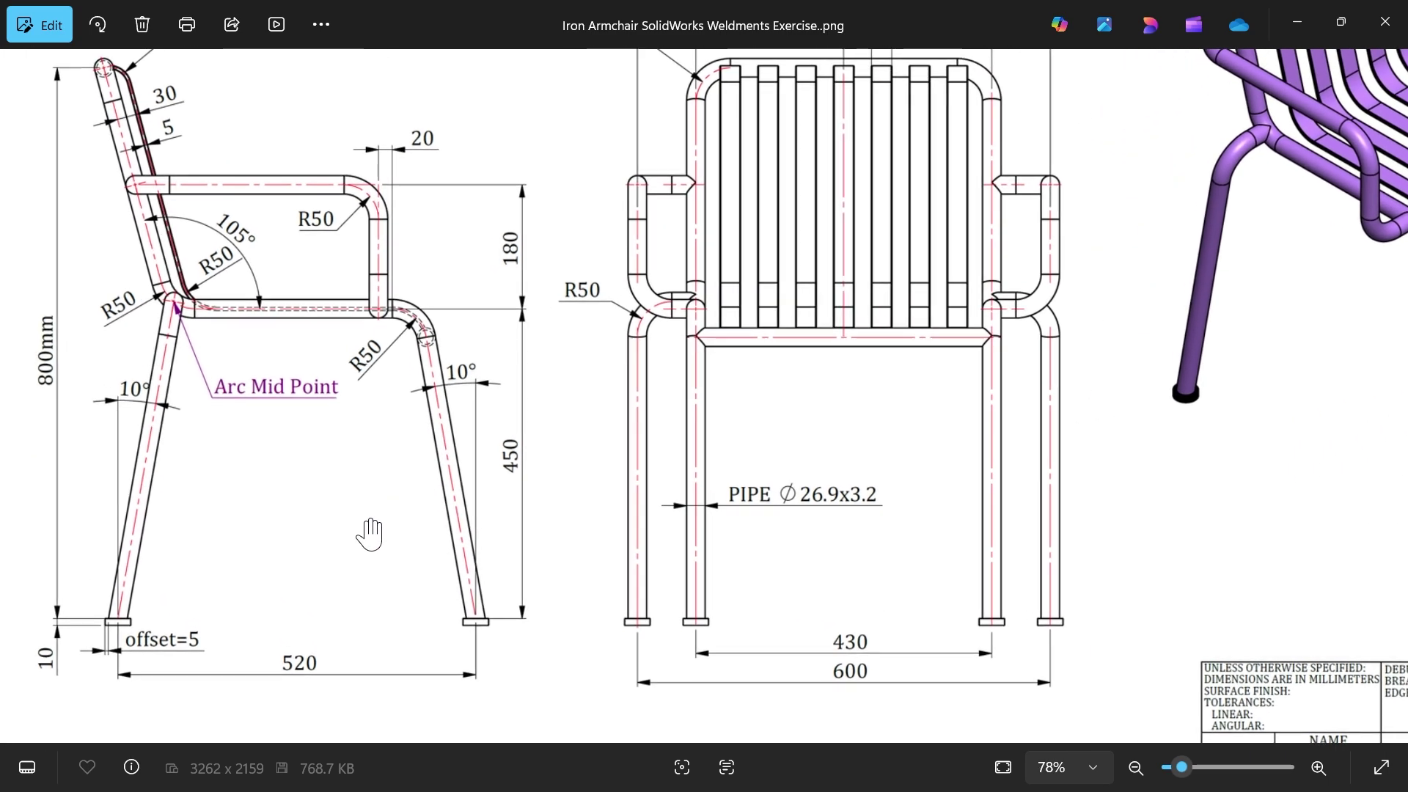
left_click_drag(370, 534, 481, 506)
scroll(450, 506, "up", 1)
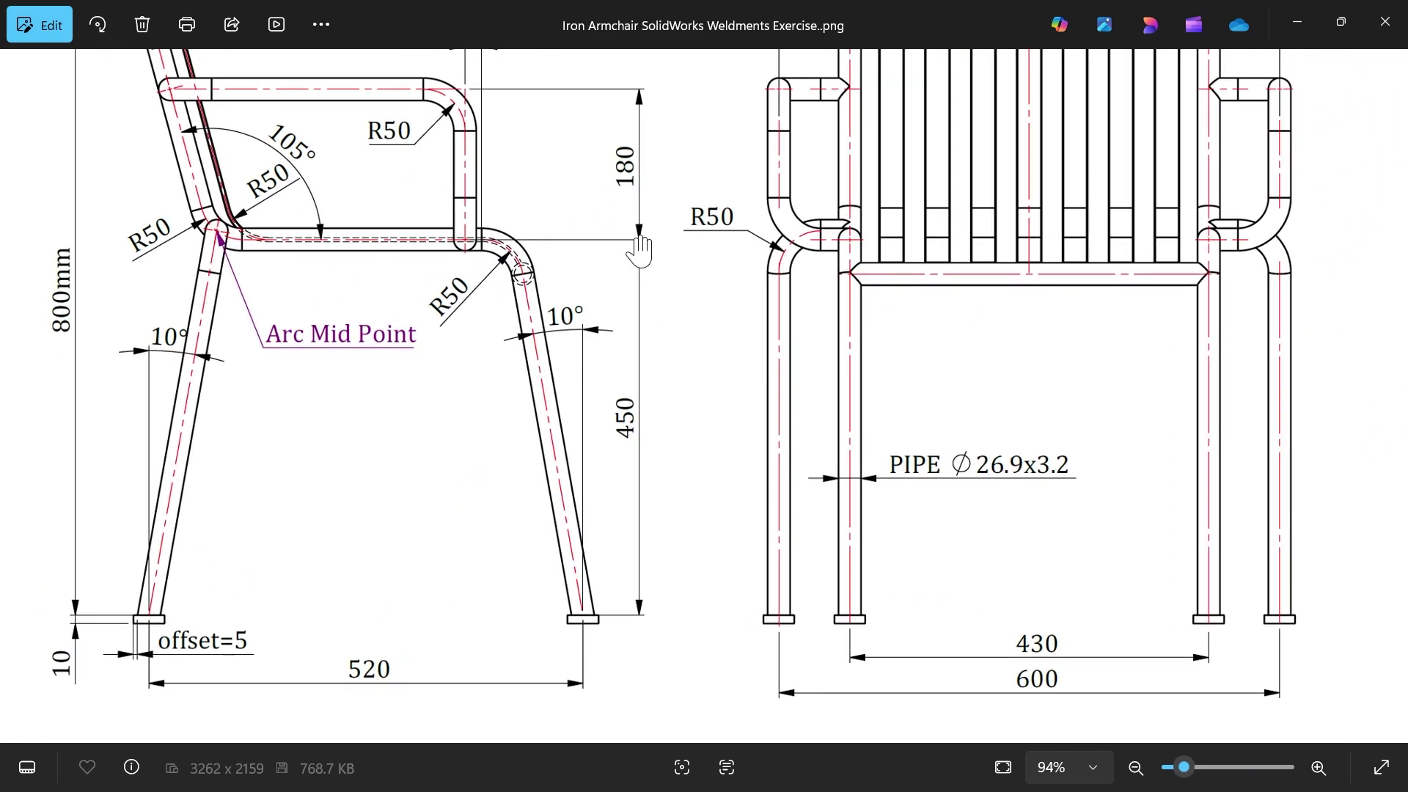
left_click_drag(392, 319, 487, 579)
left_click_drag(247, 494, 264, 367)
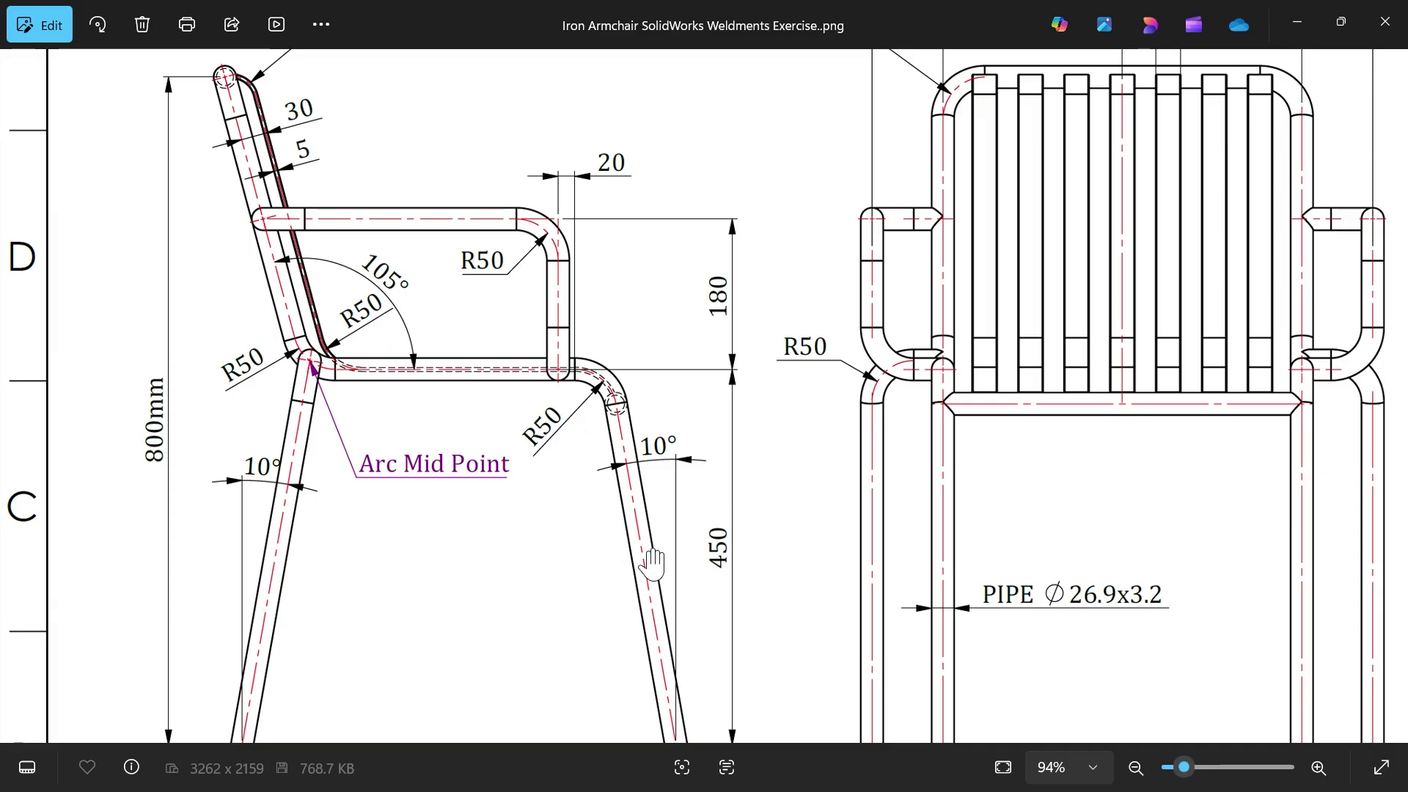
scroll(652, 563, "down", 1)
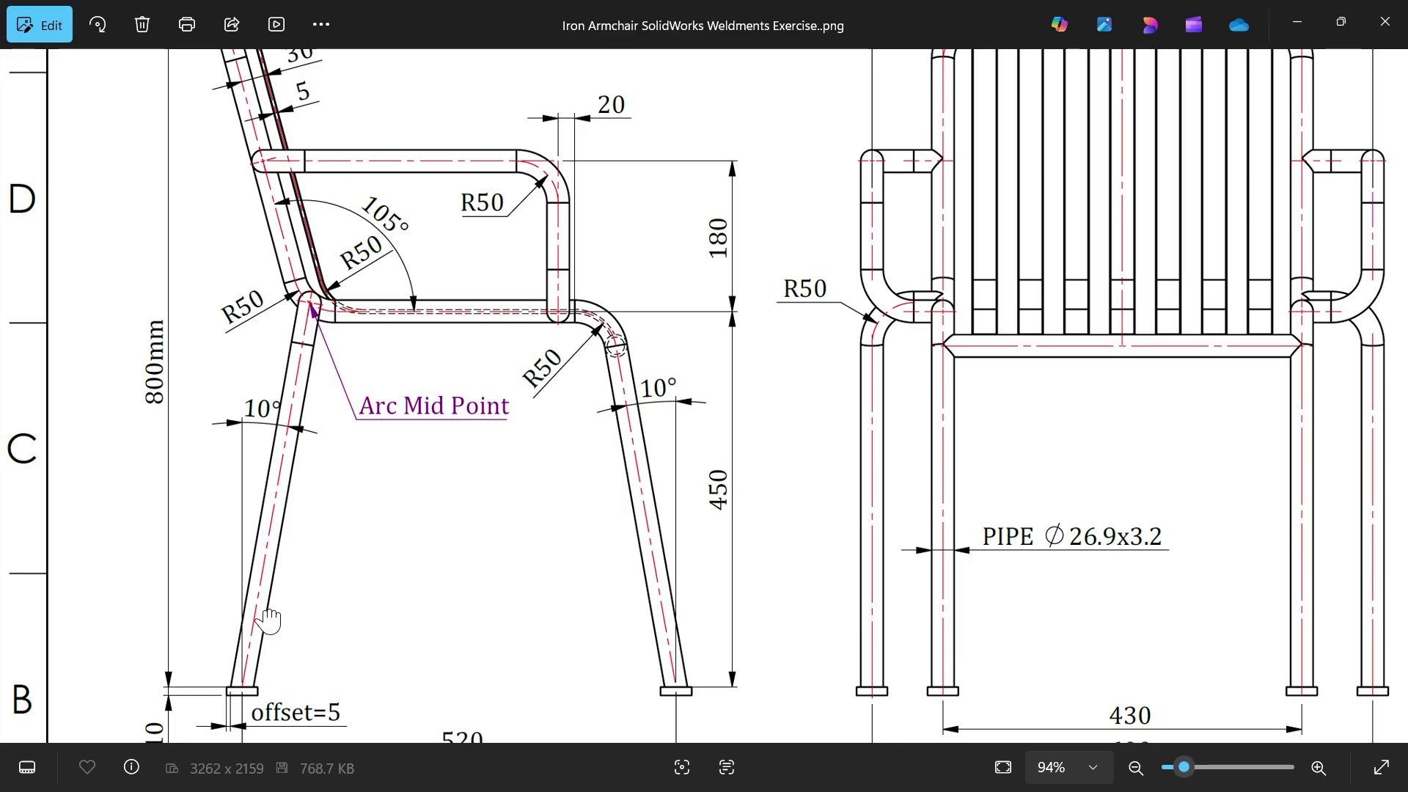
scroll(267, 620, "down", 2)
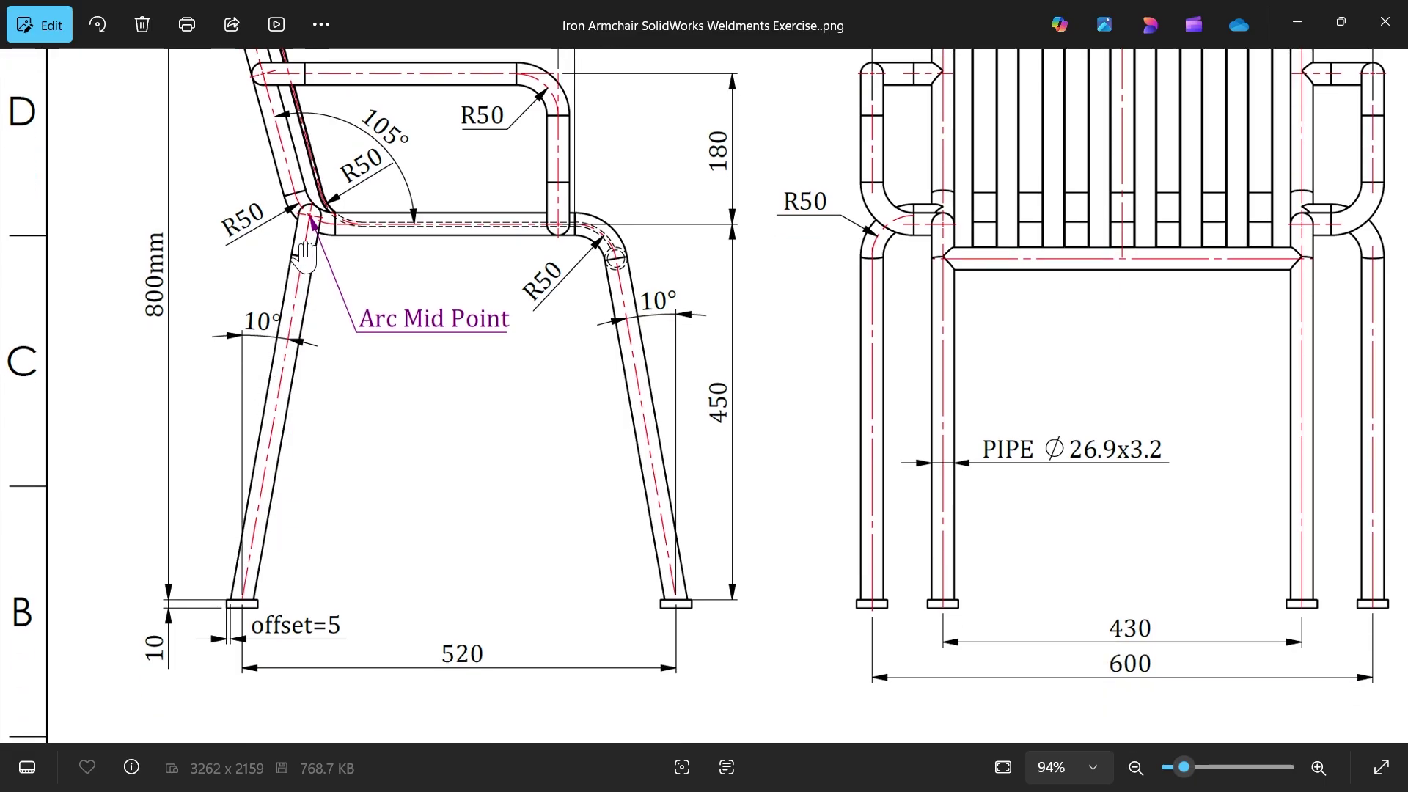
scroll(332, 242, "up", 3, "ctrl")
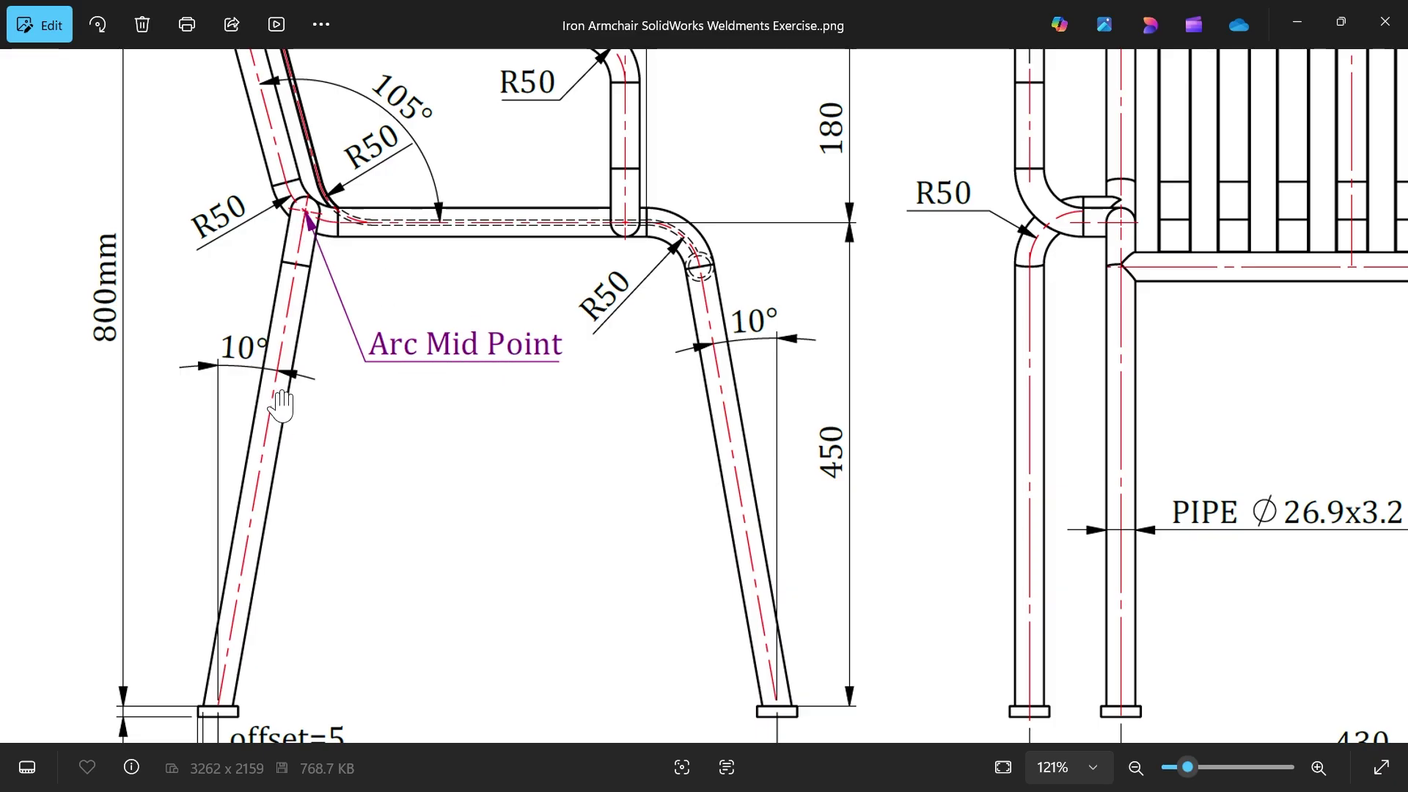
scroll(388, 295, "up", 3)
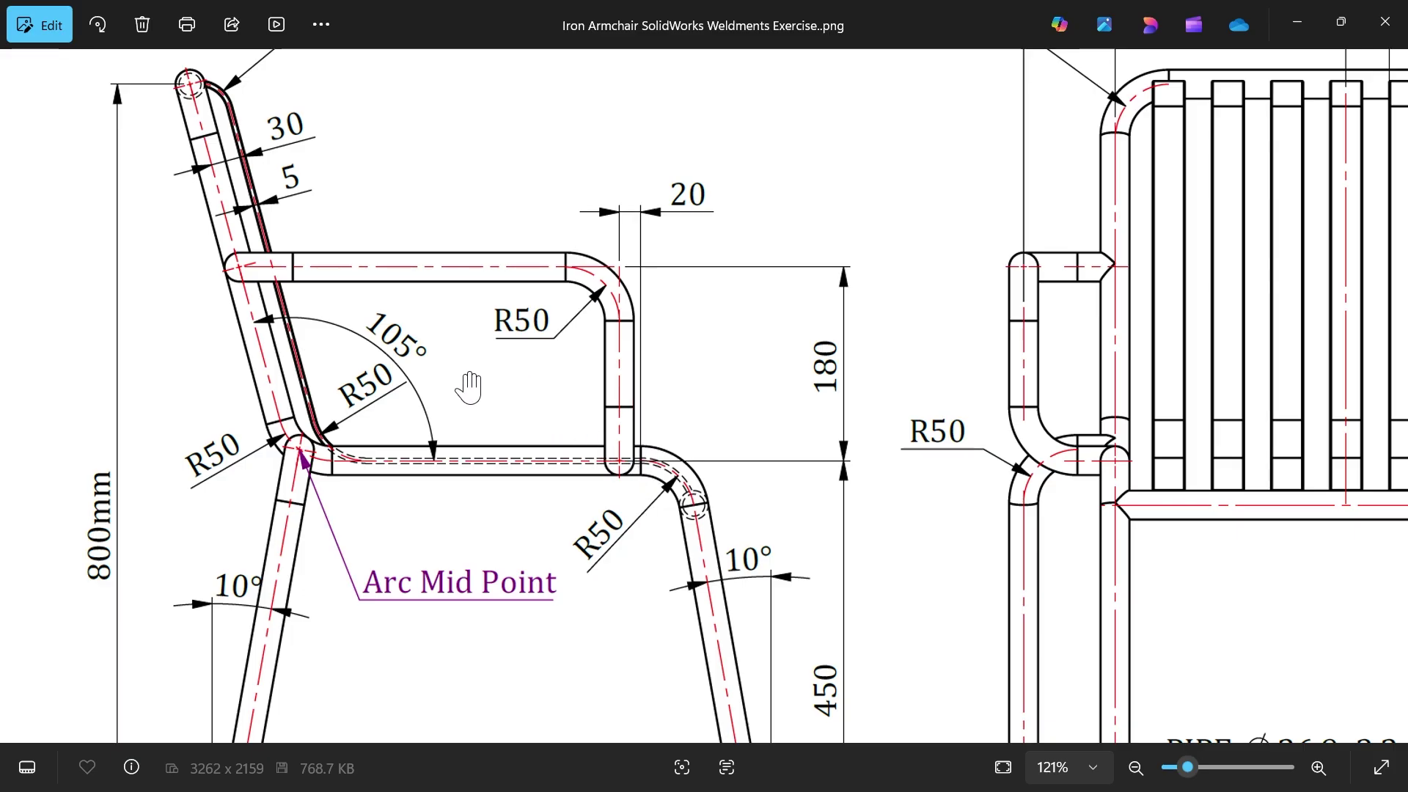
scroll(458, 354, "down", 4)
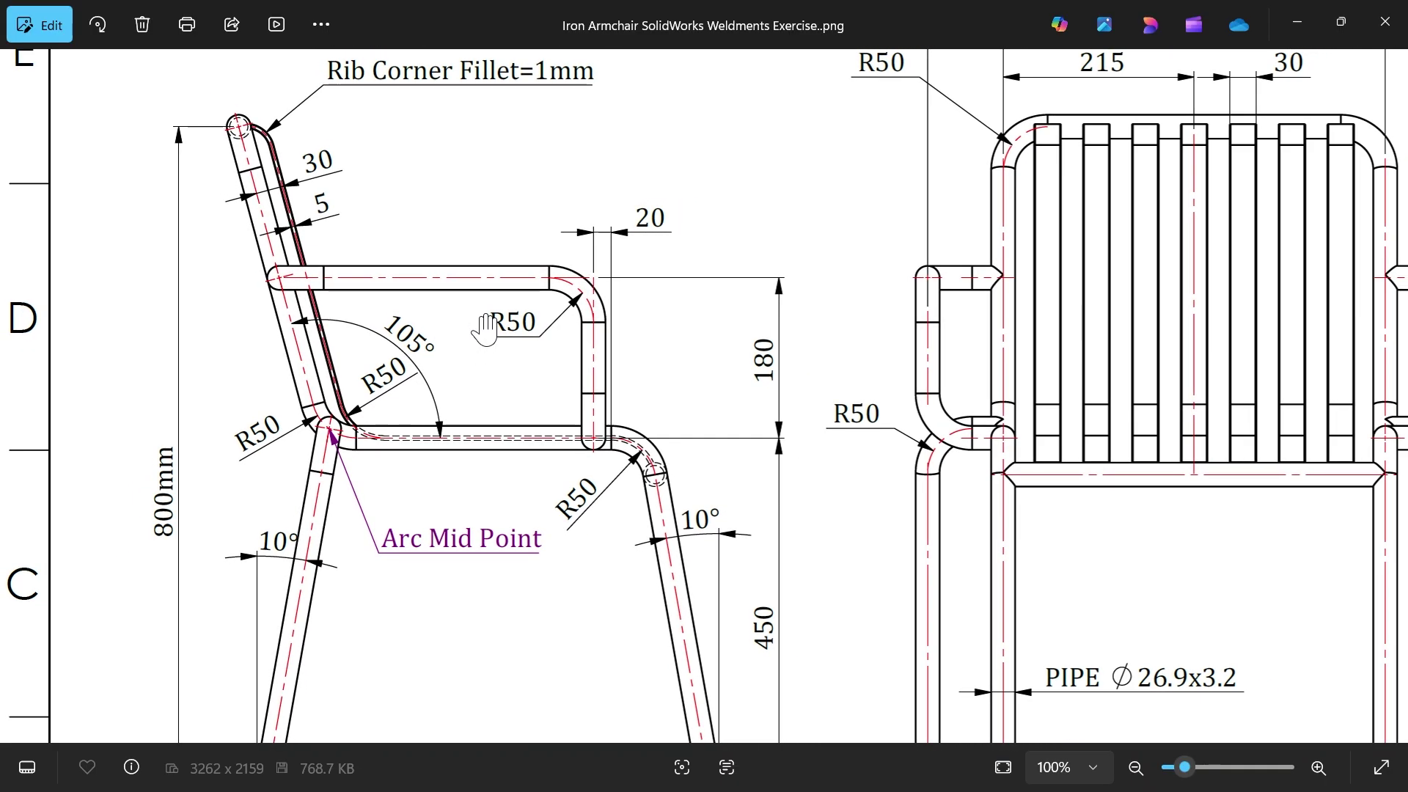
left_click_drag(535, 389, 528, 279)
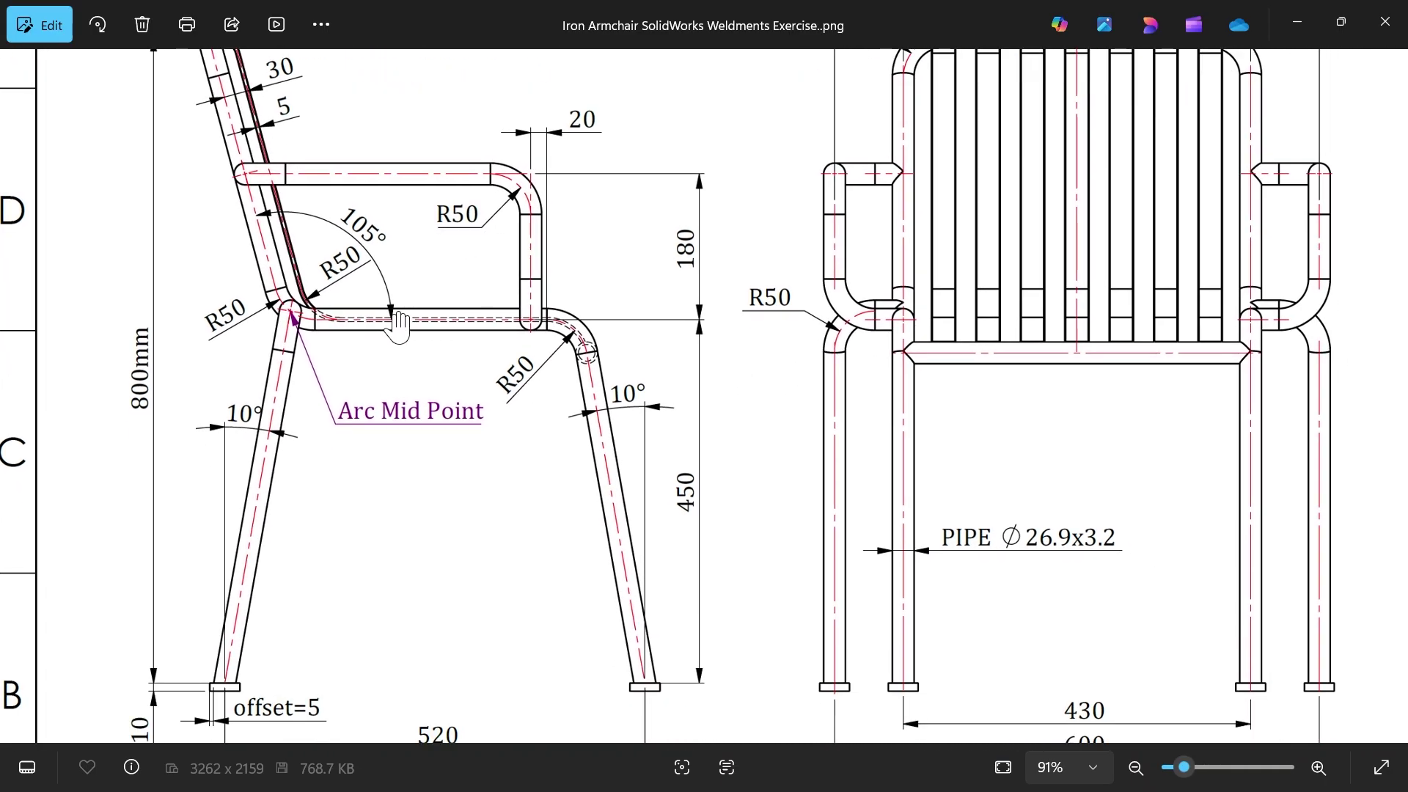
scroll(470, 350, "down", 1)
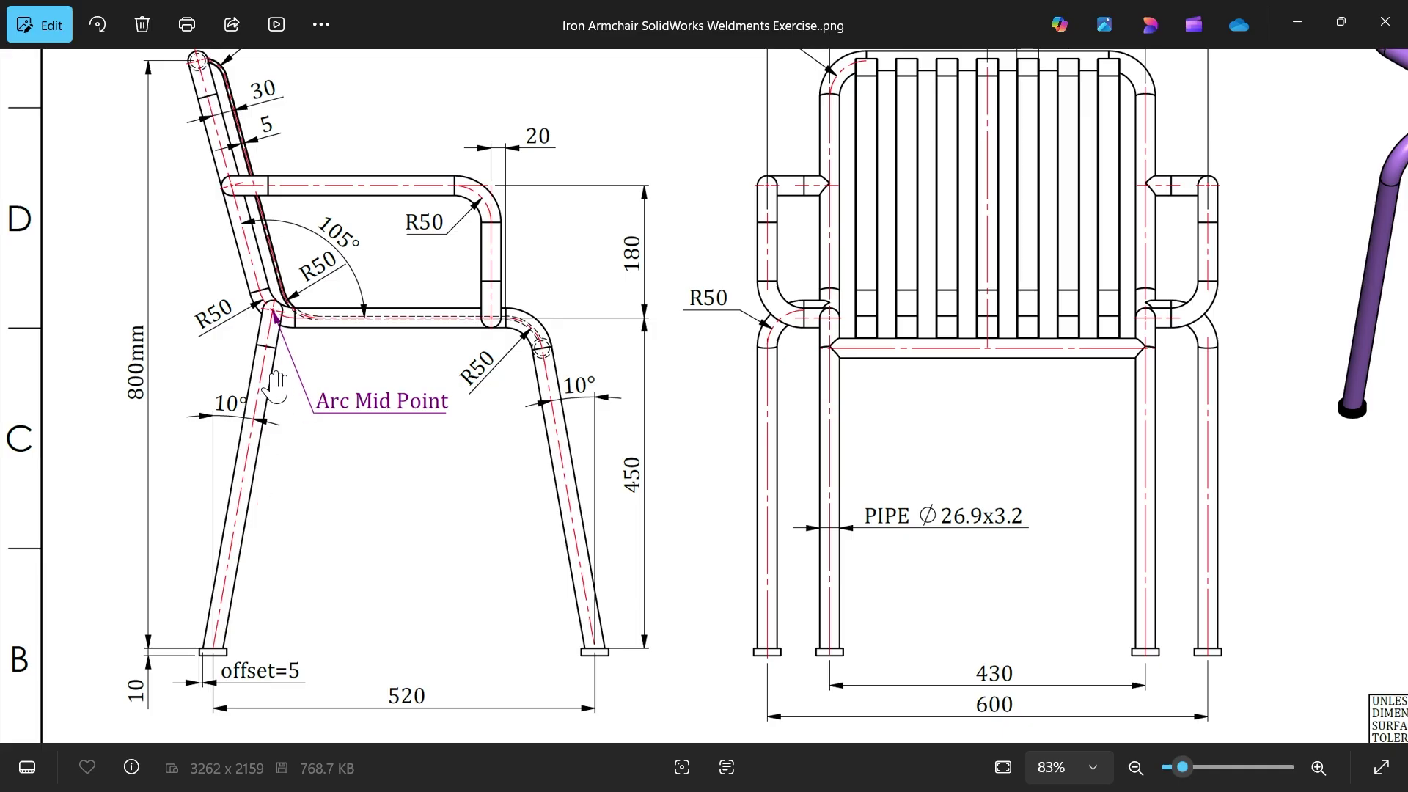
left_click_drag(591, 489, 544, 438)
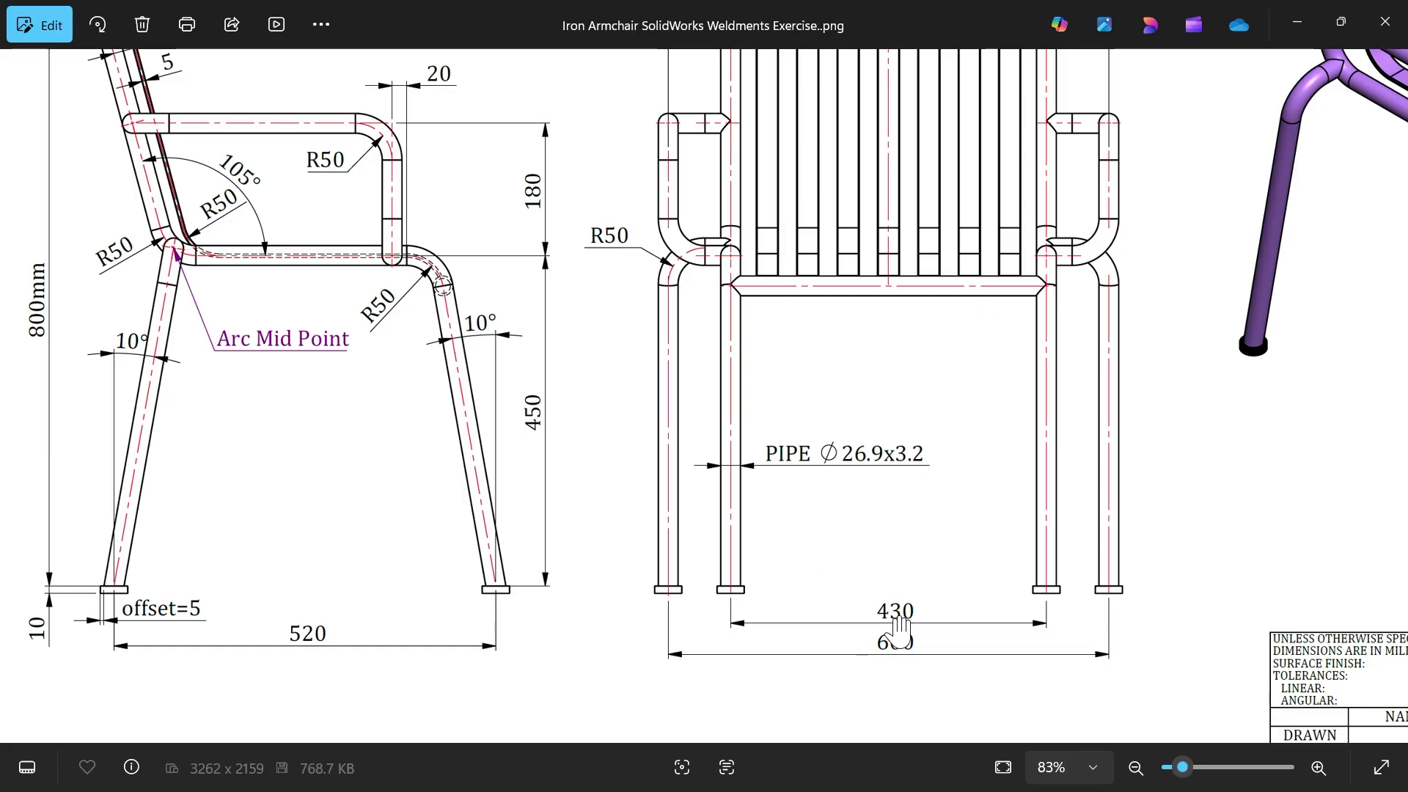
scroll(839, 425, "up", 3)
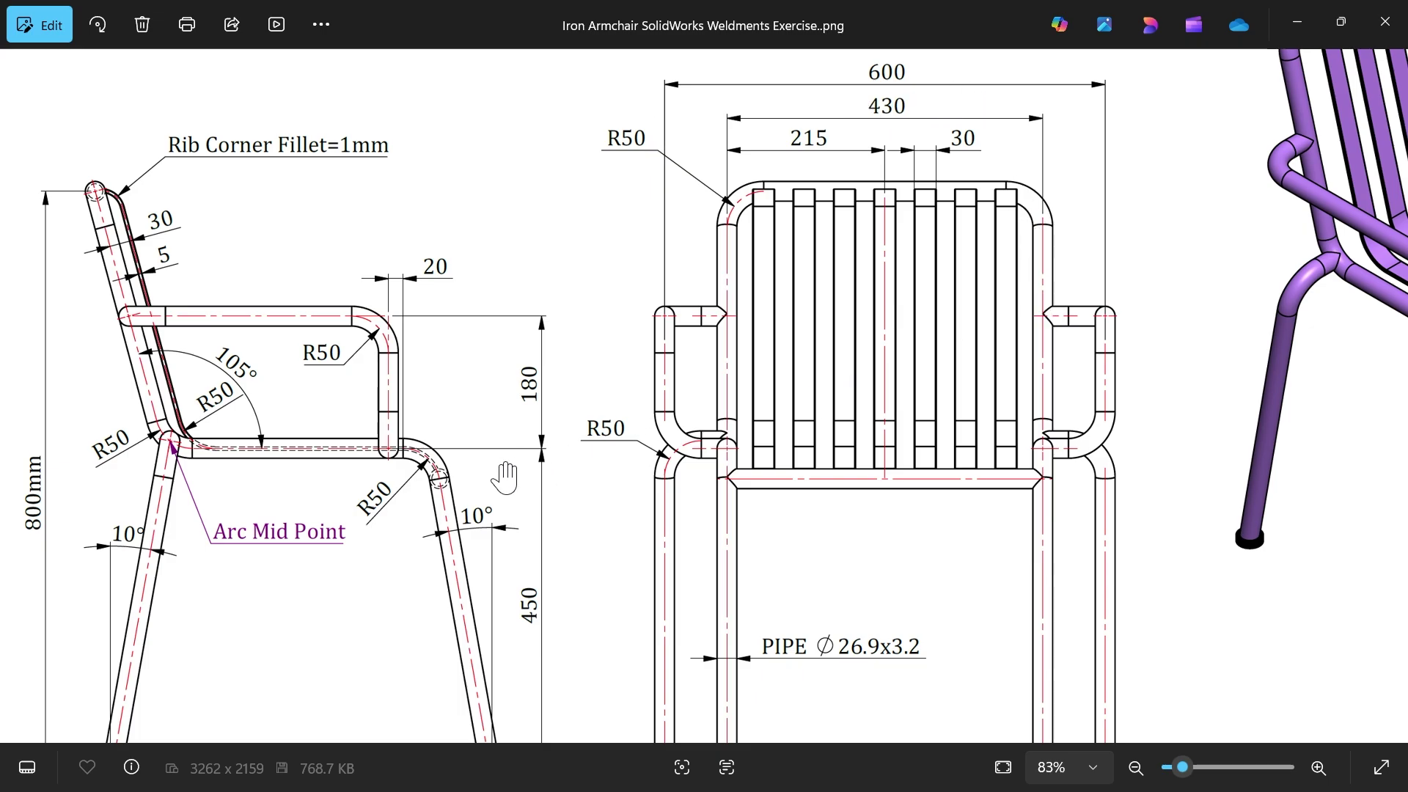
left_click_drag(748, 416, 321, 385)
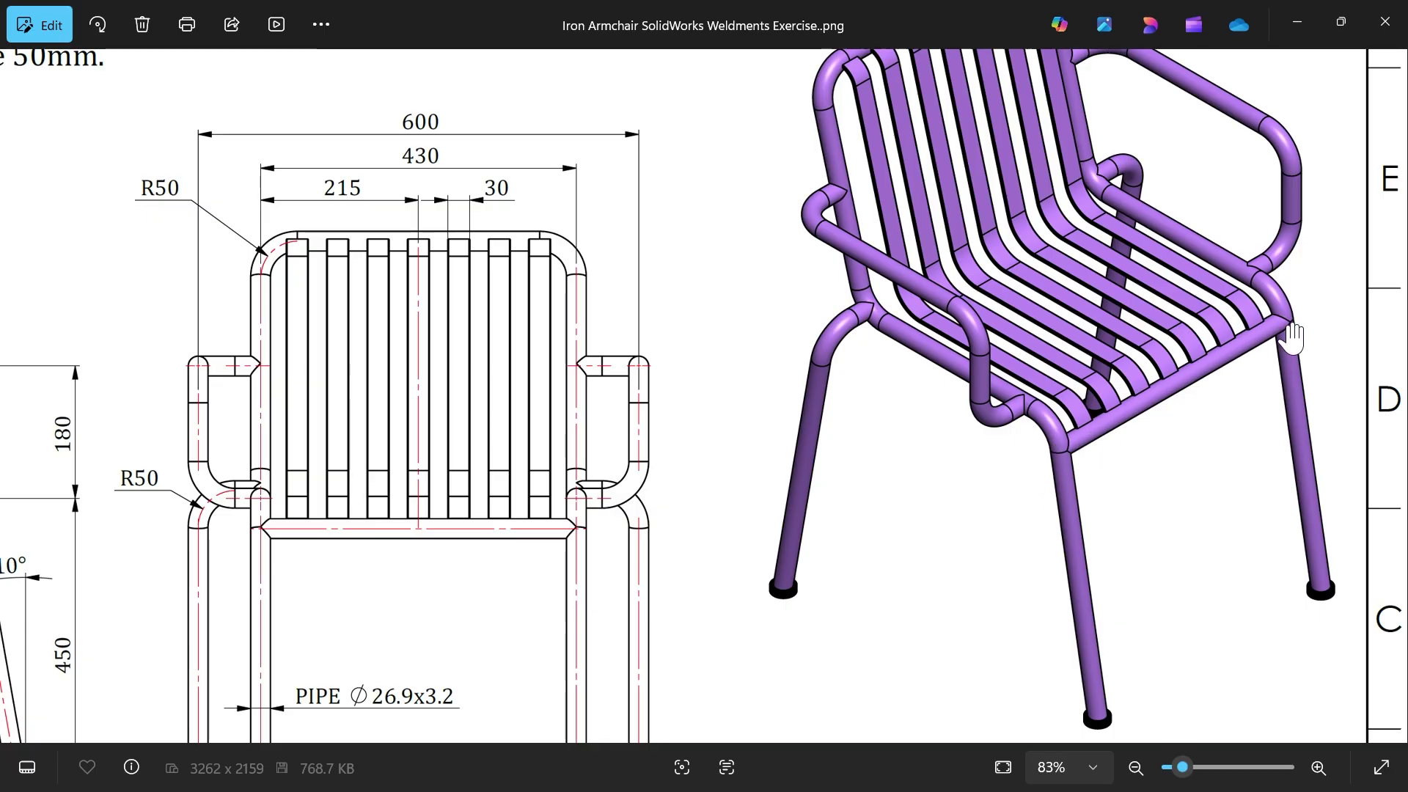
left_click_drag(502, 454, 997, 315)
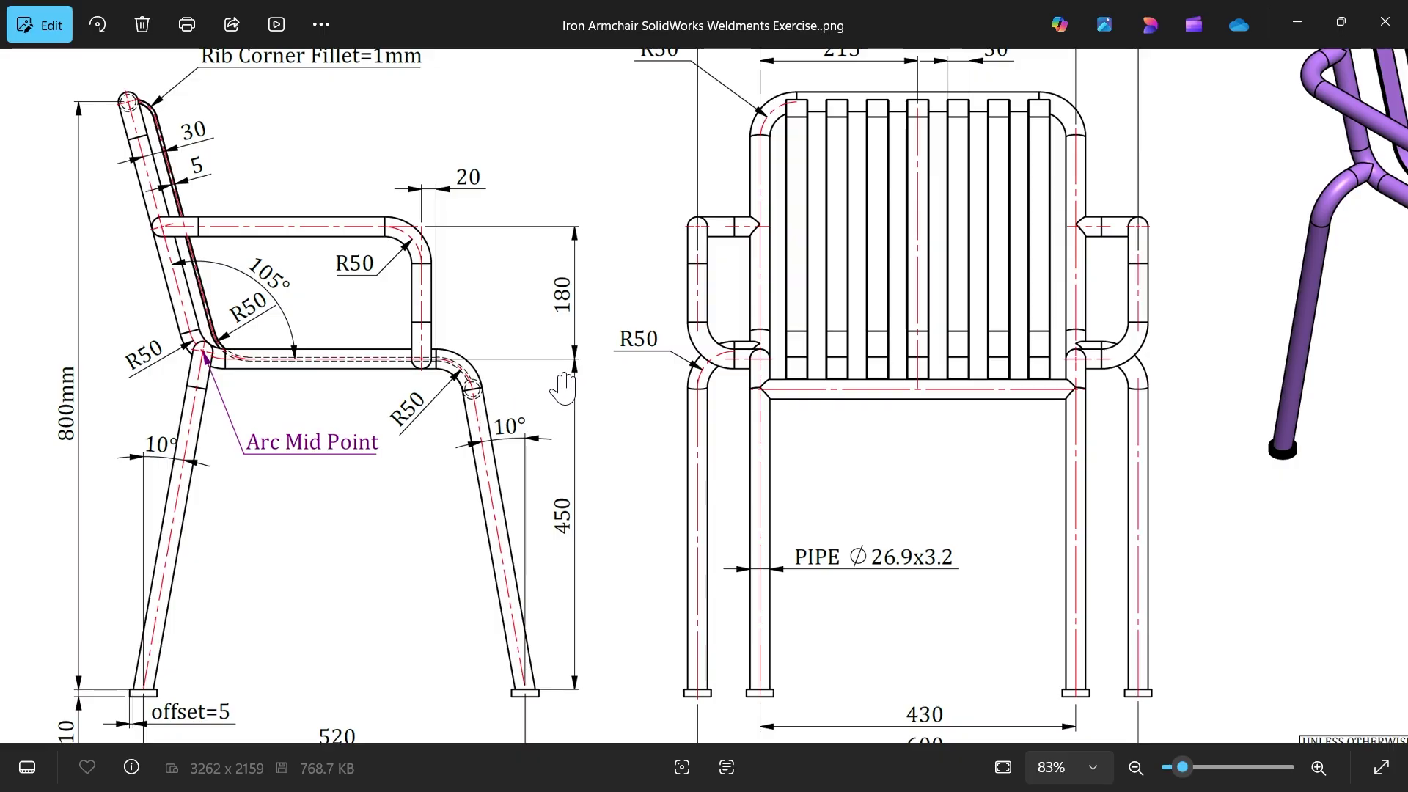
scroll(563, 389, "down", 3)
scroll(436, 418, "up", 2)
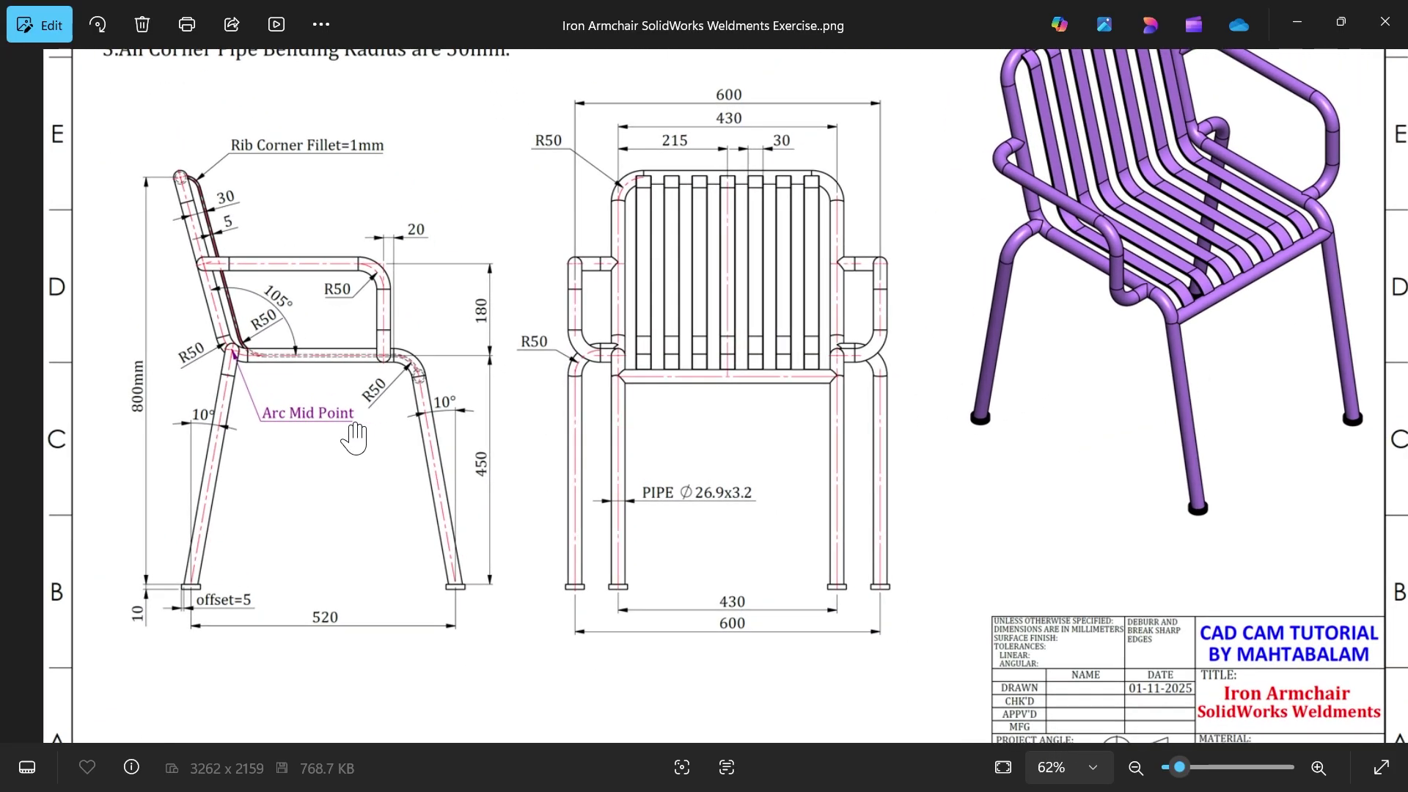
scroll(675, 506, "up", 1)
scroll(674, 506, "up", 1)
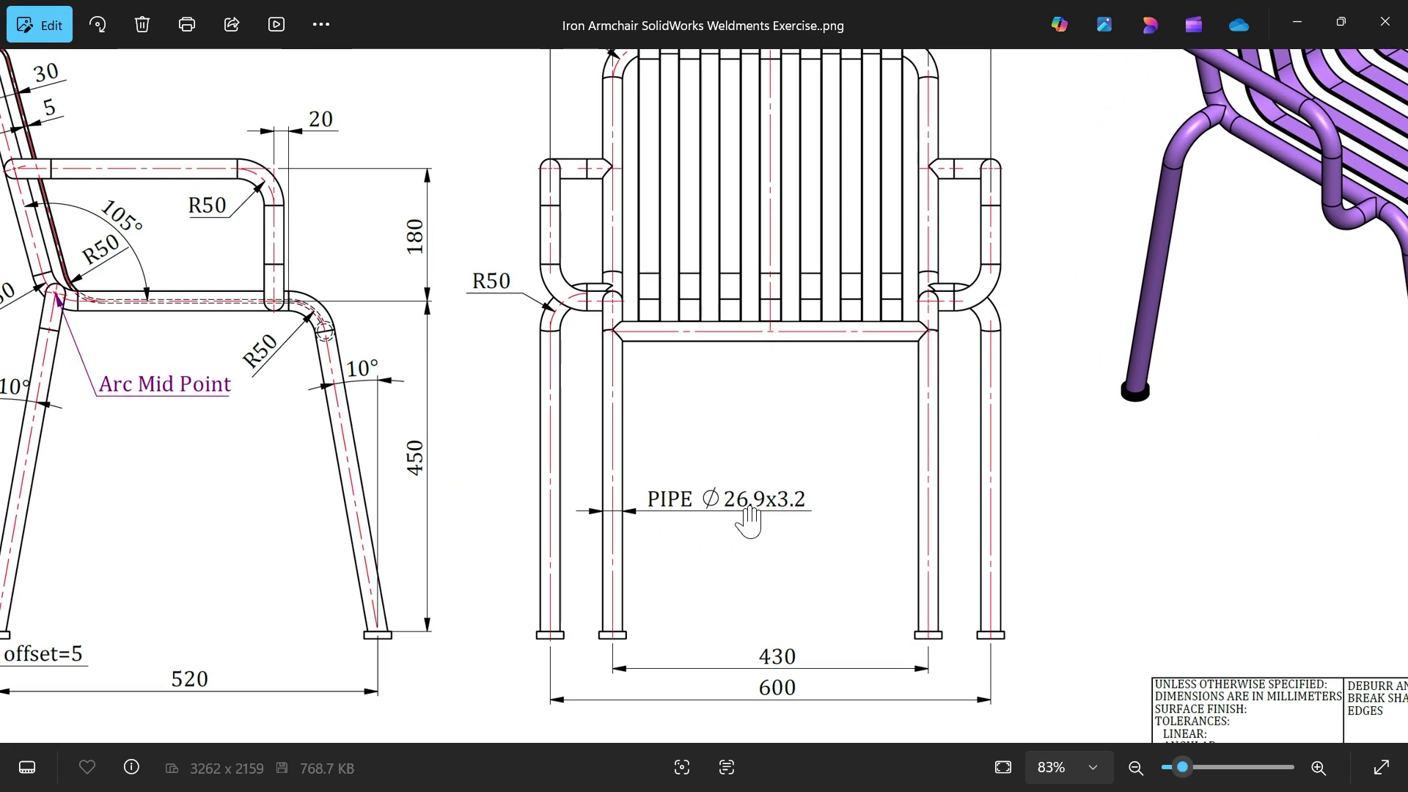
scroll(789, 522, "down", 3)
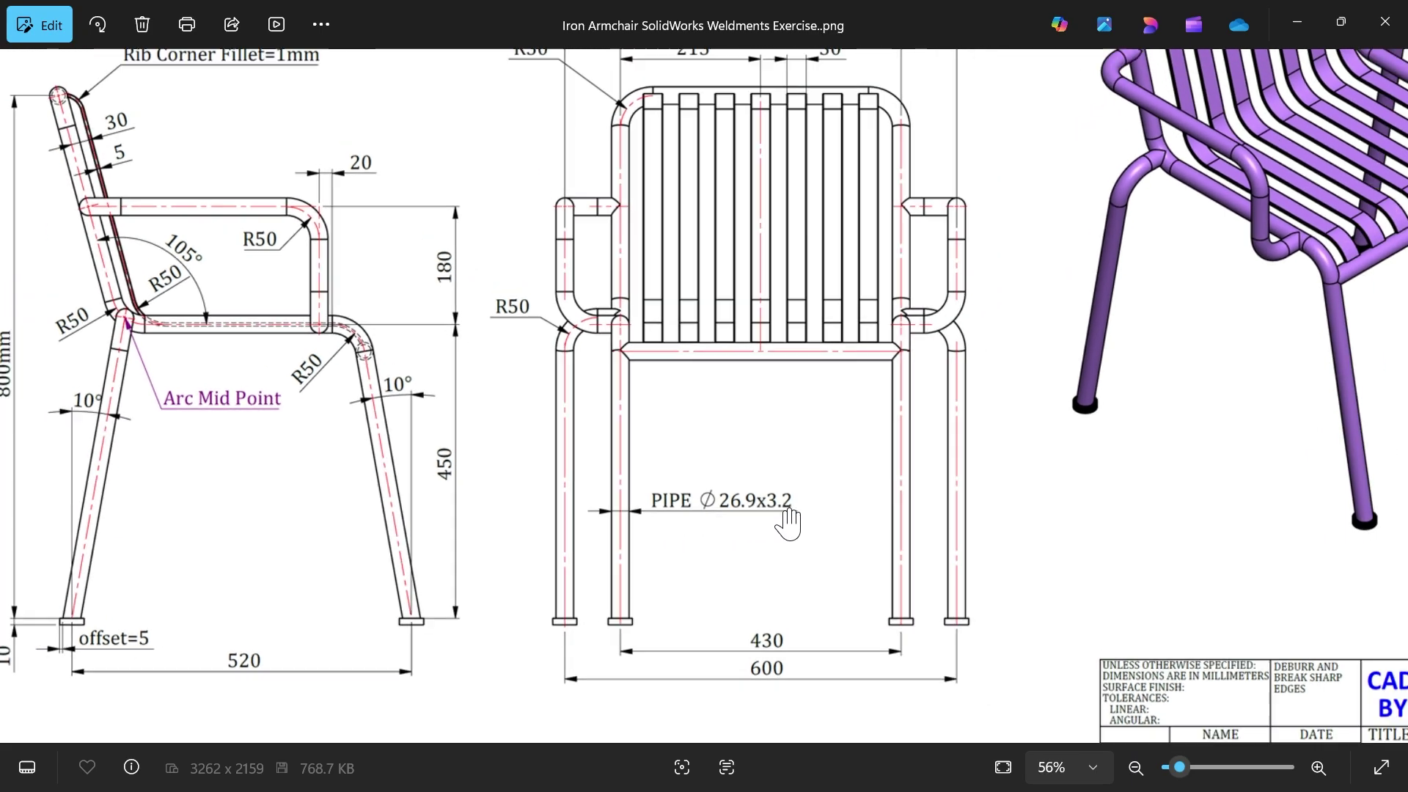
Step: Put the reference drawing away and start a new sketch on the Front Plane
left_click(1296, 22)
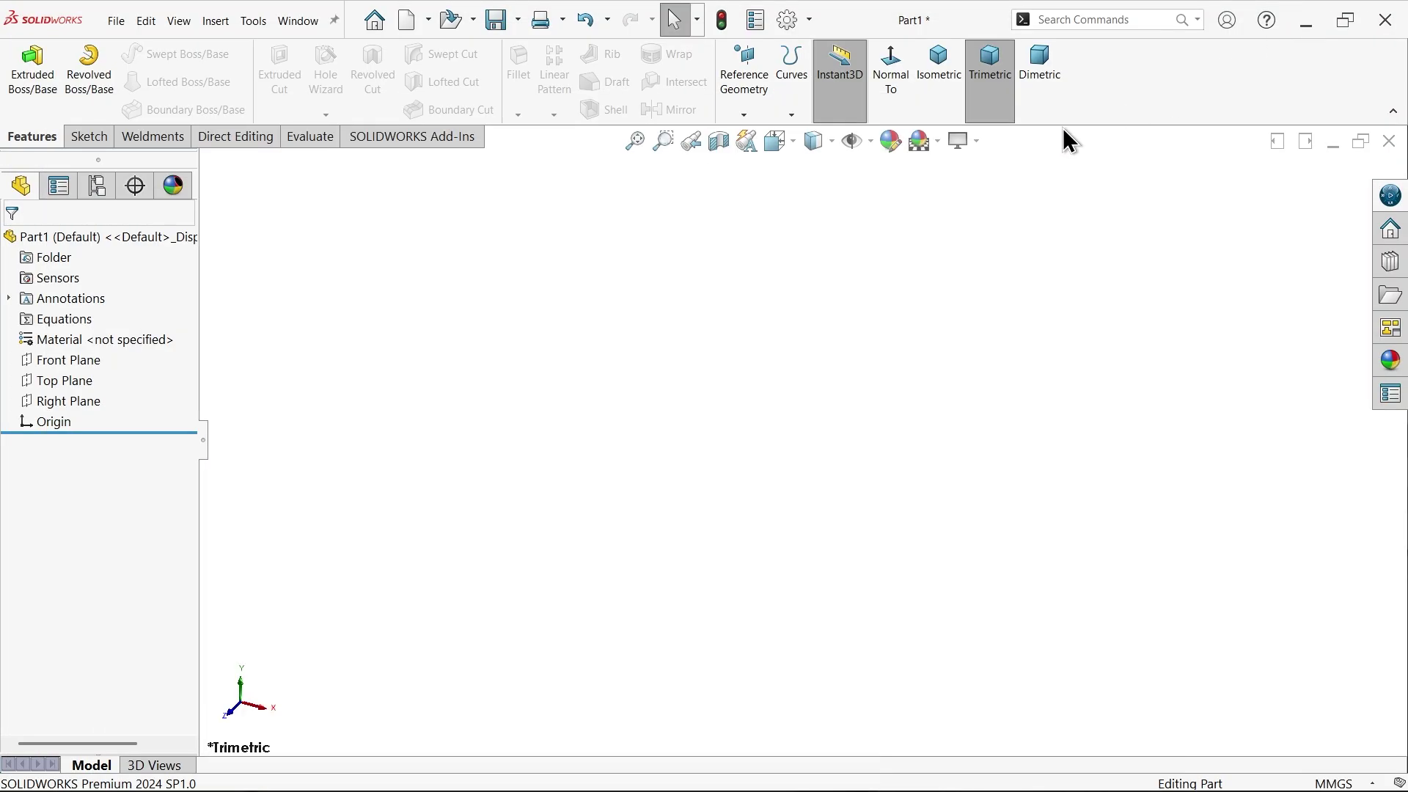
left_click(88, 362)
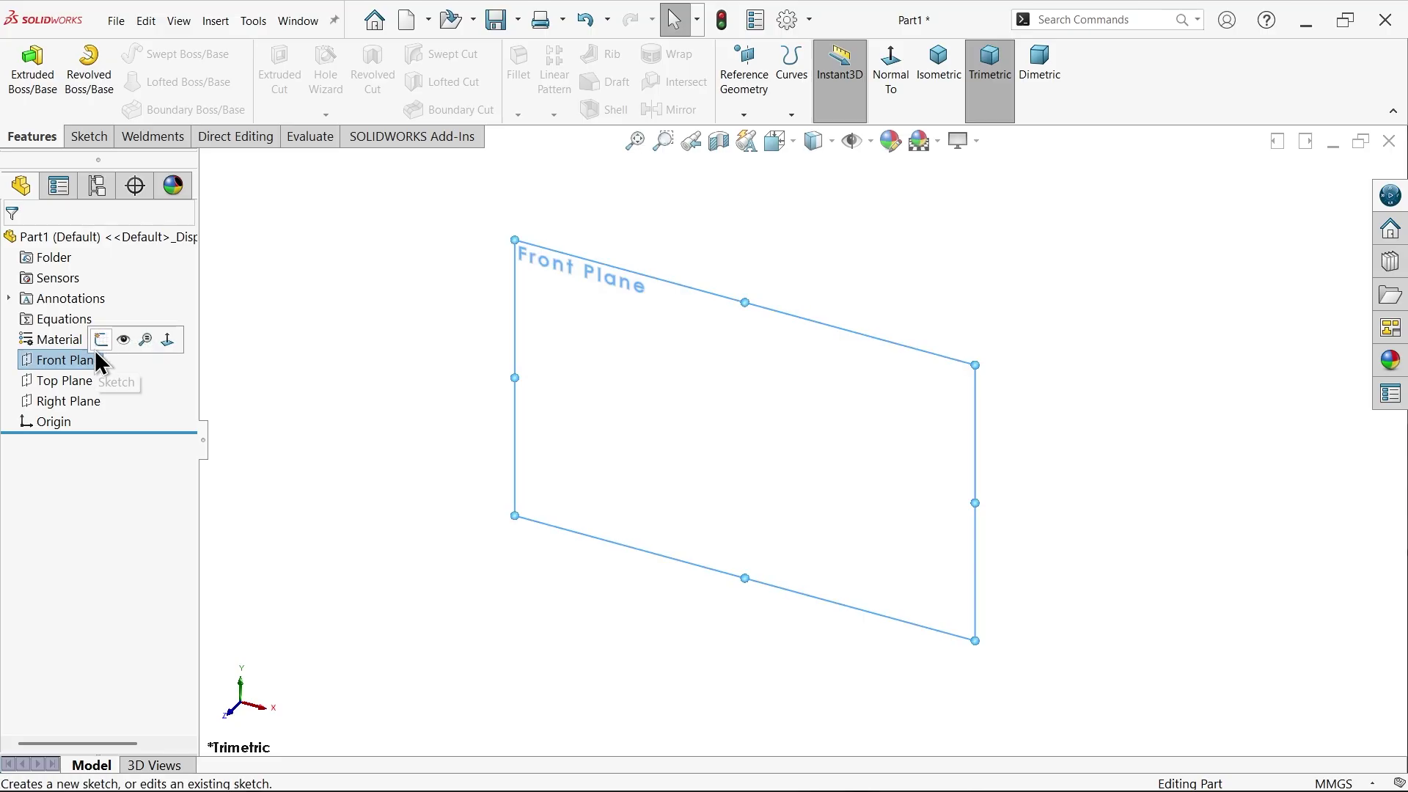
left_click(101, 340)
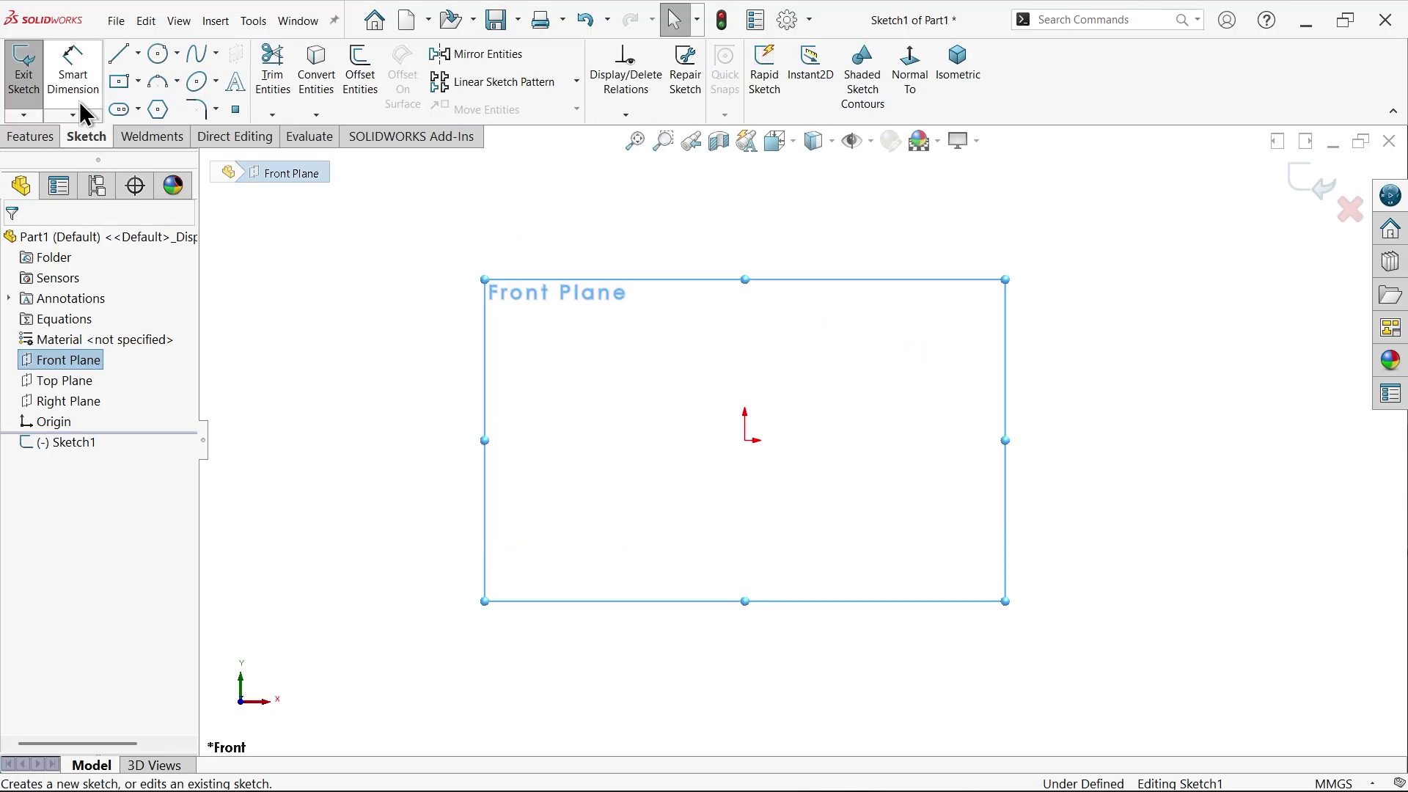
Step: Draw the profile's base line, slanted leg, seat line and slanted back line
left_click(118, 56)
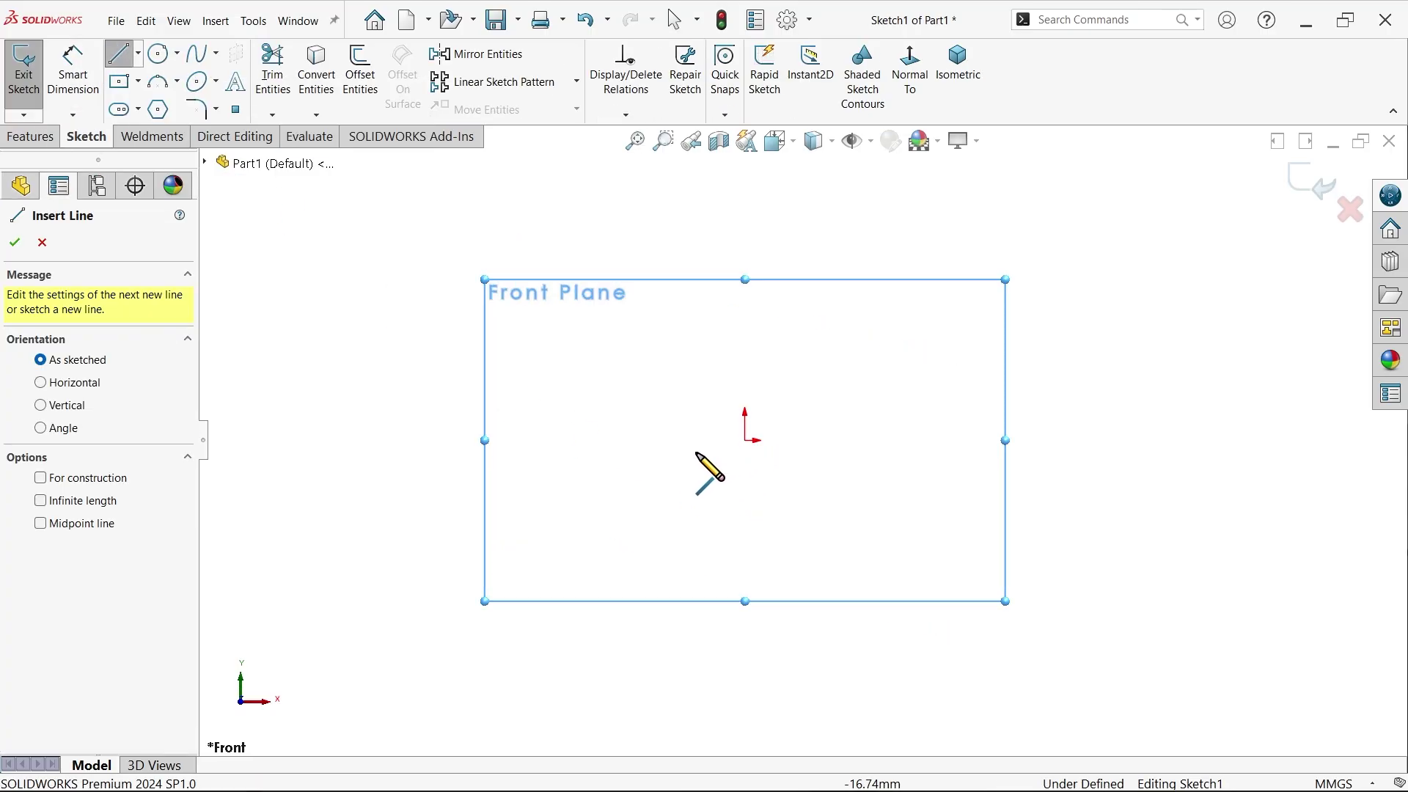
left_click(513, 440)
left_click(745, 440)
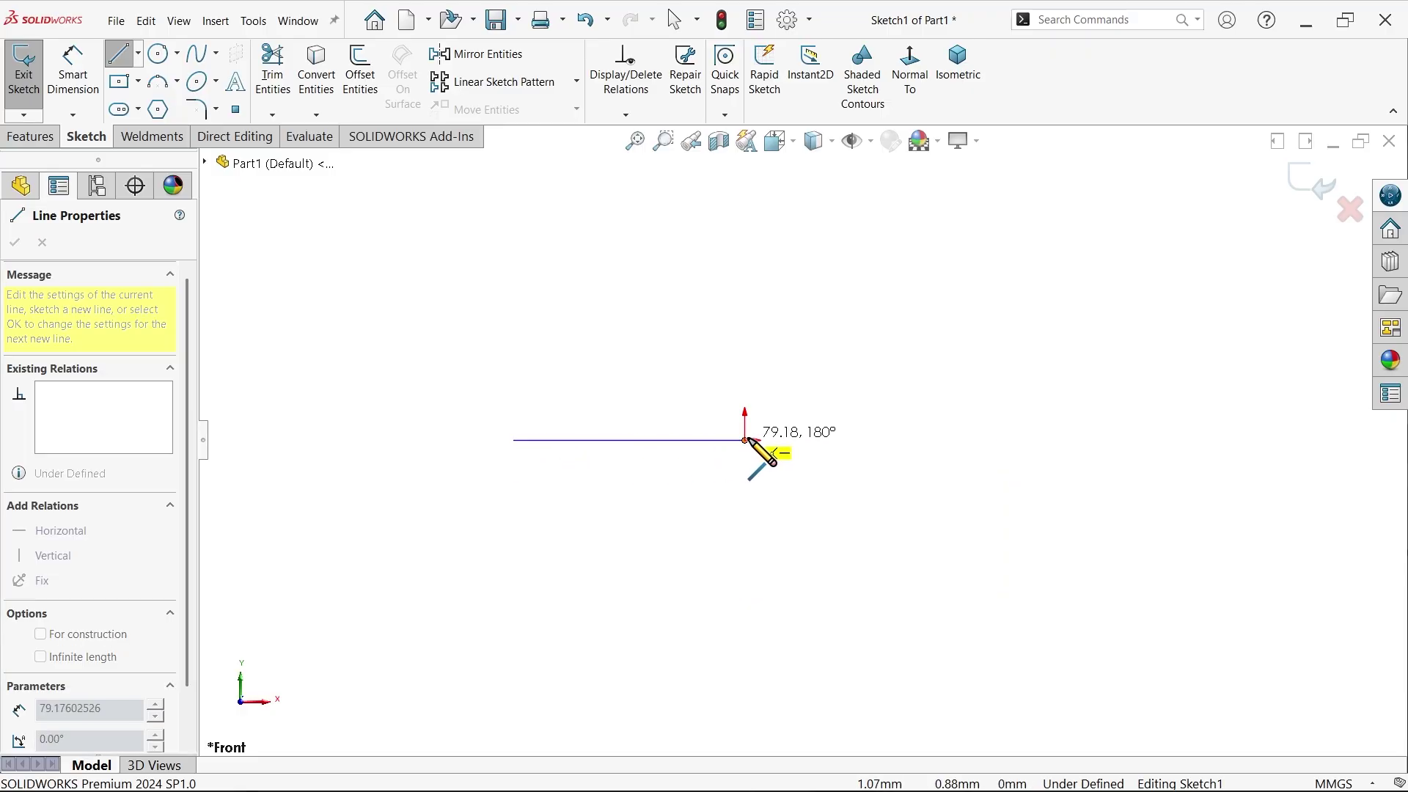
left_click(717, 217)
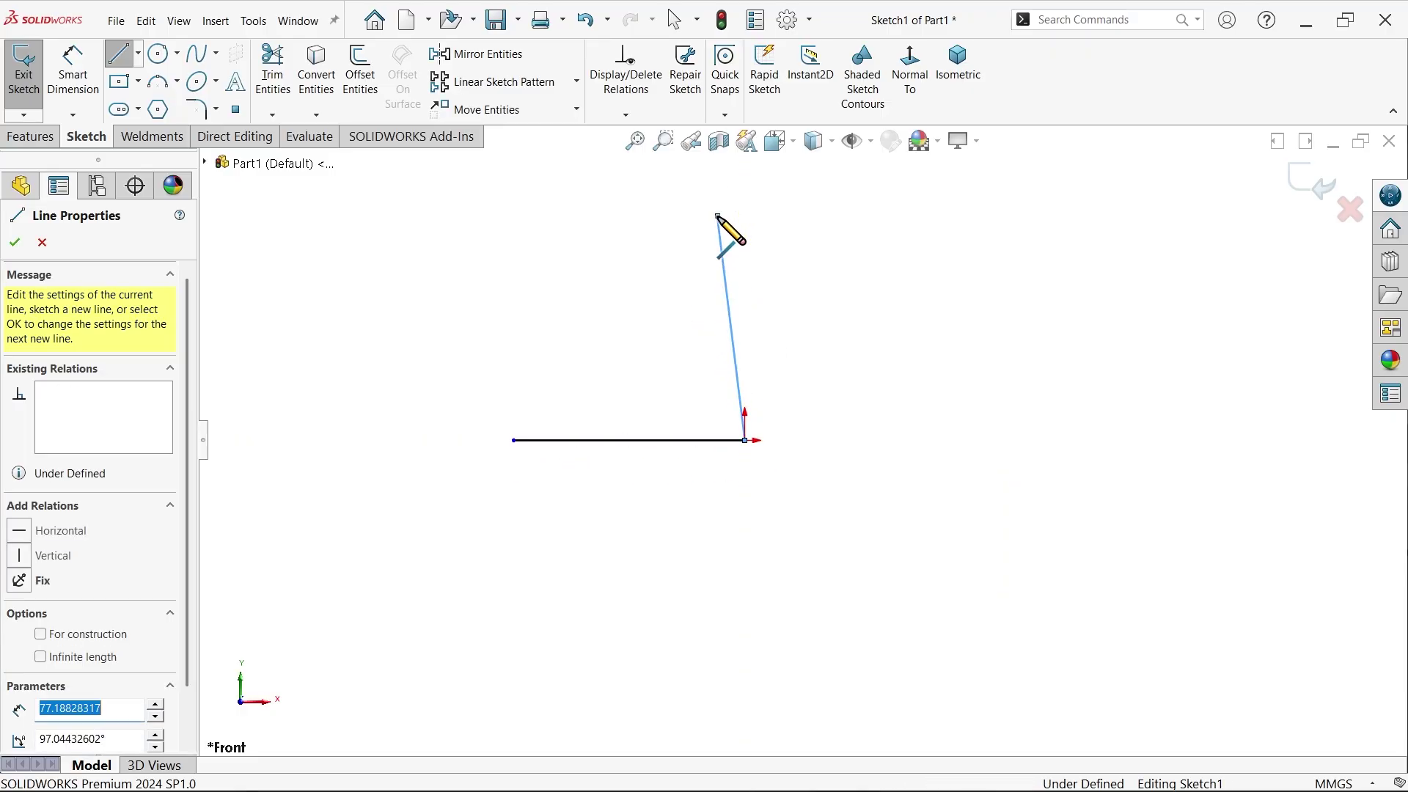
double_click(522, 216)
scroll(572, 250, "up", 3)
scroll(616, 267, "down", 5)
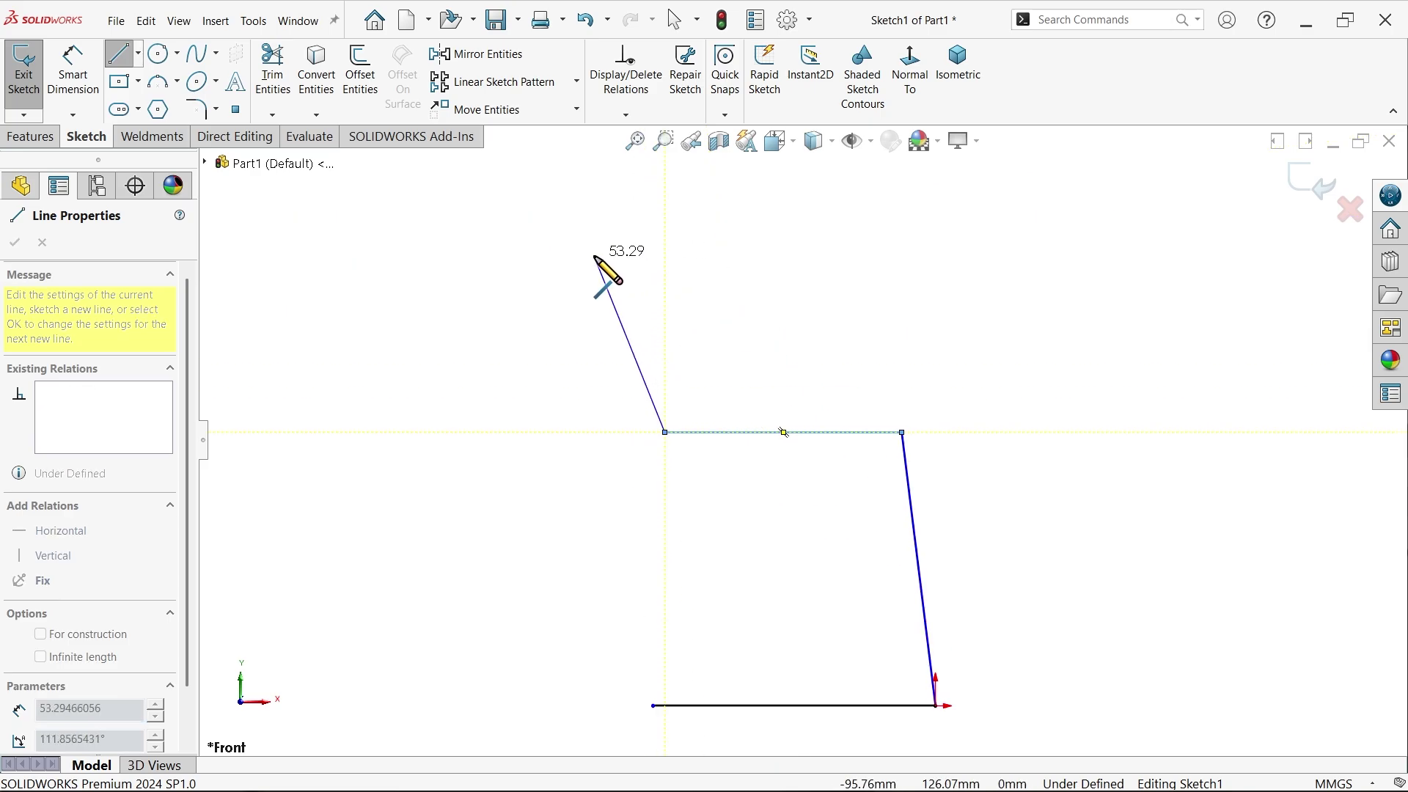
left_click(592, 257)
right_click(677, 229)
left_click(737, 243)
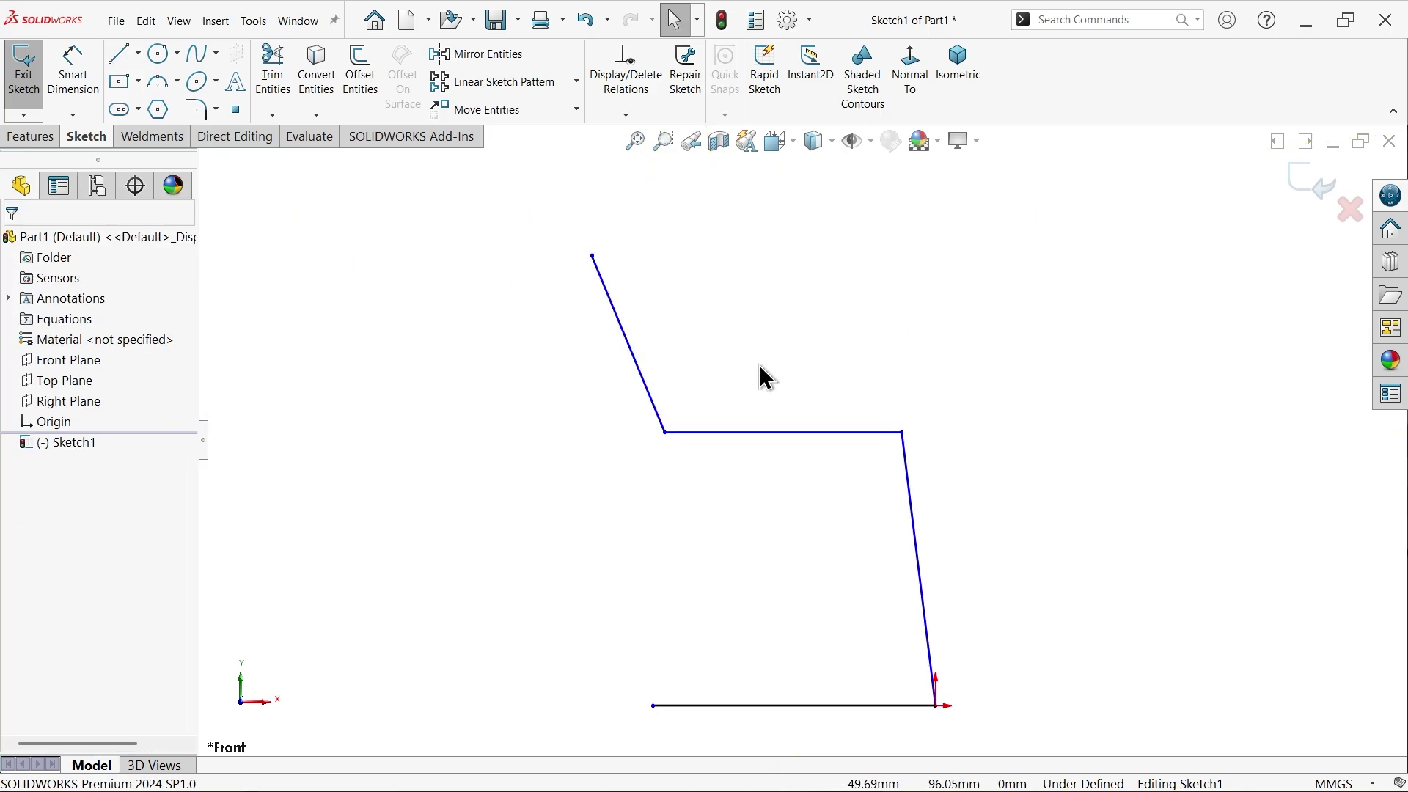
Step: Draw a vertical line up from the seat and a horizontal line over to the back line
scroll(802, 440, "up", 2)
scroll(849, 584, "down", 2)
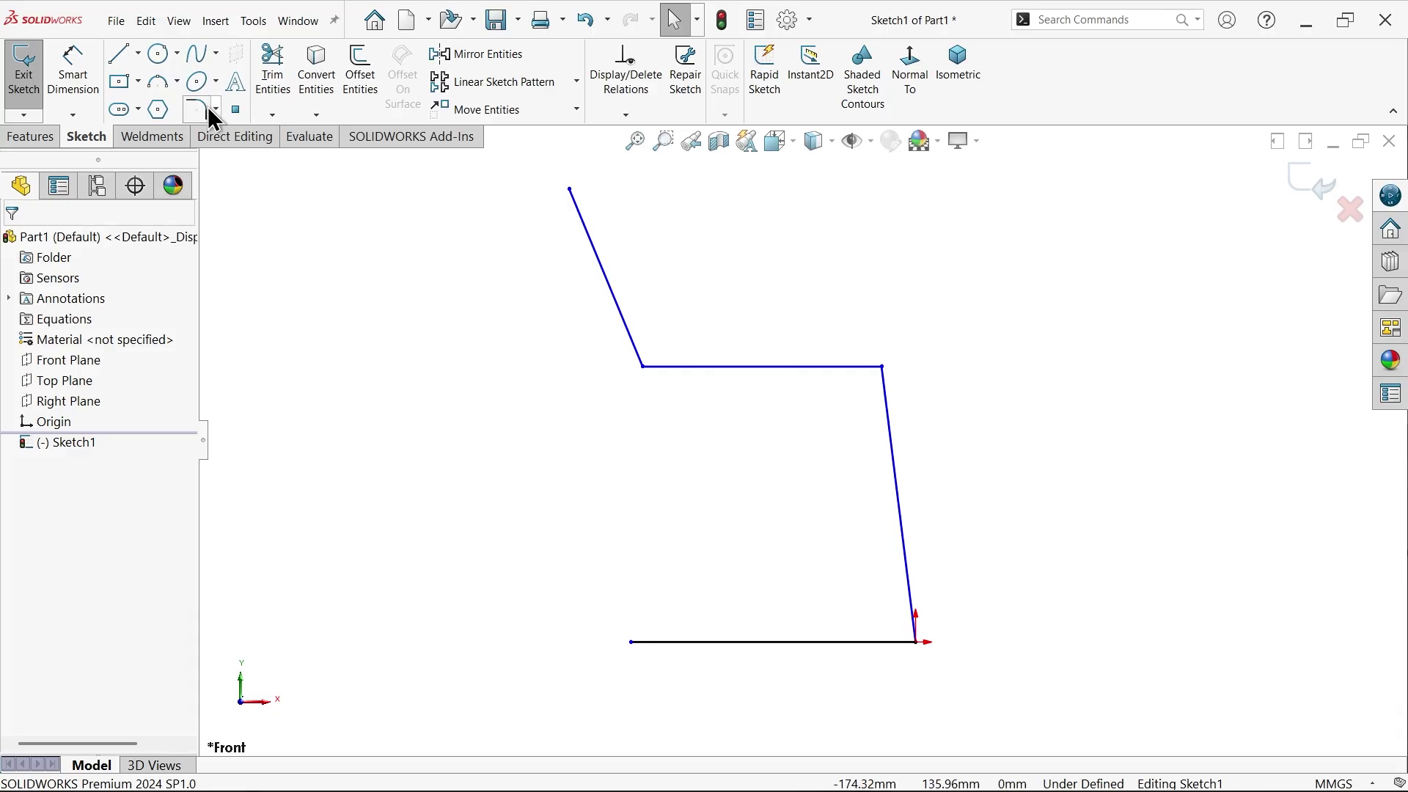
left_click(120, 54)
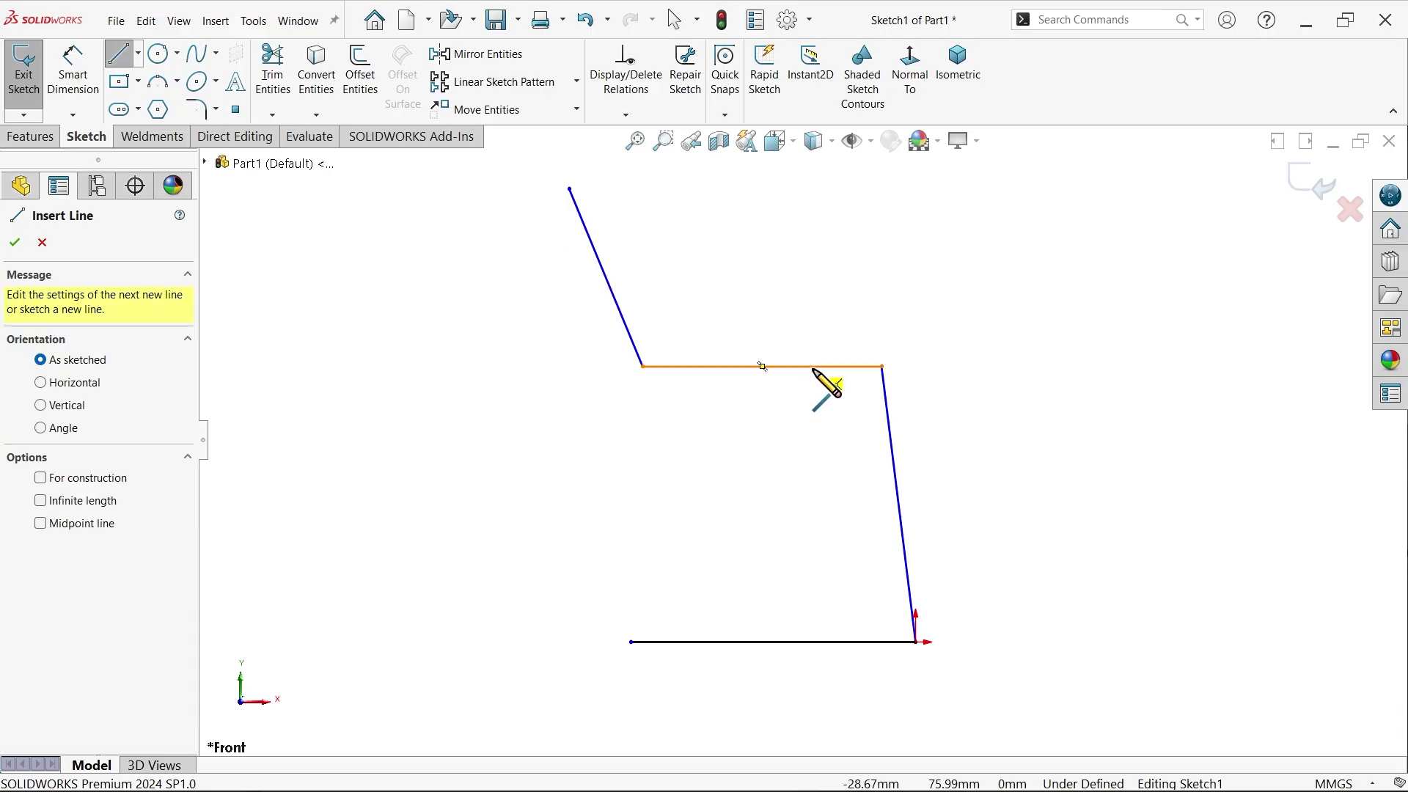
left_click(813, 366)
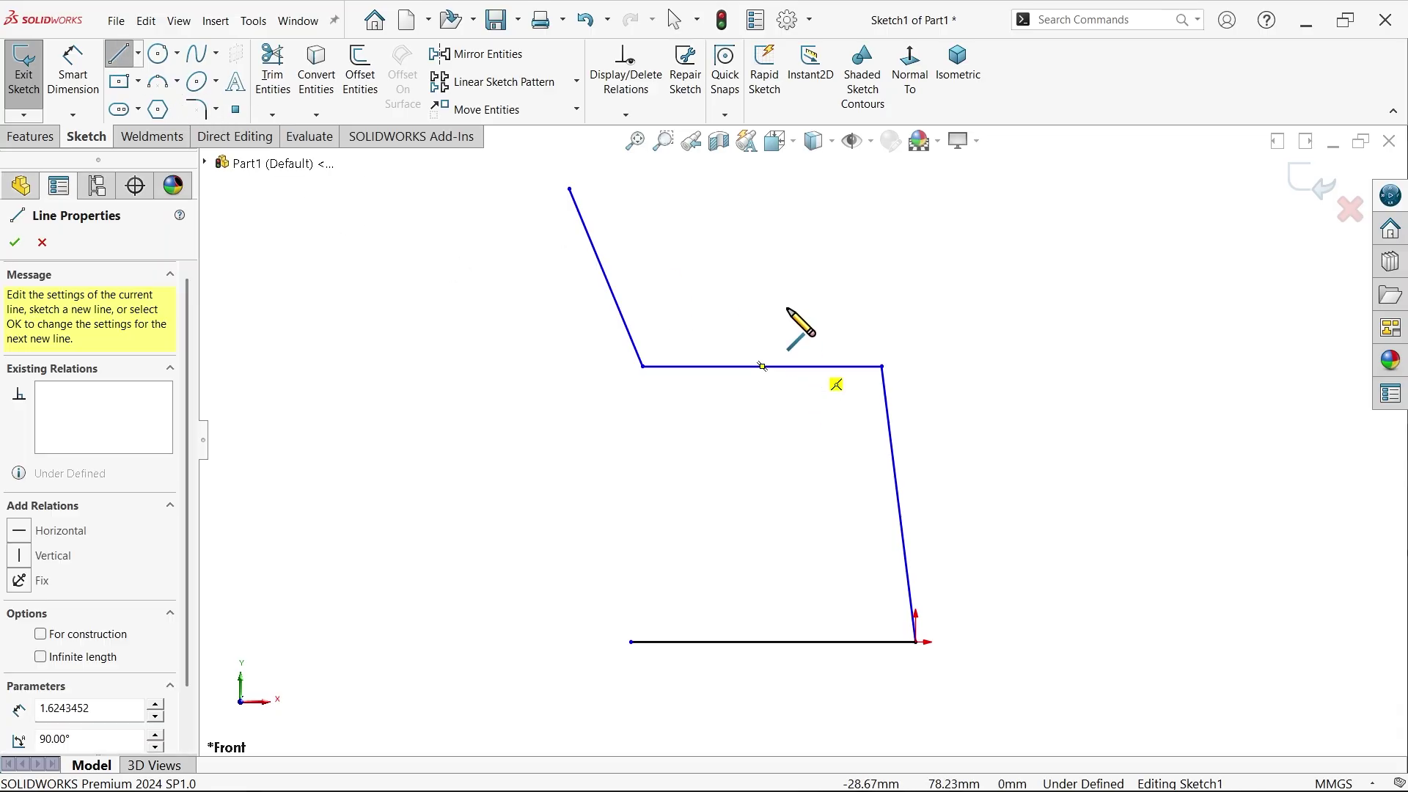
left_click(812, 260)
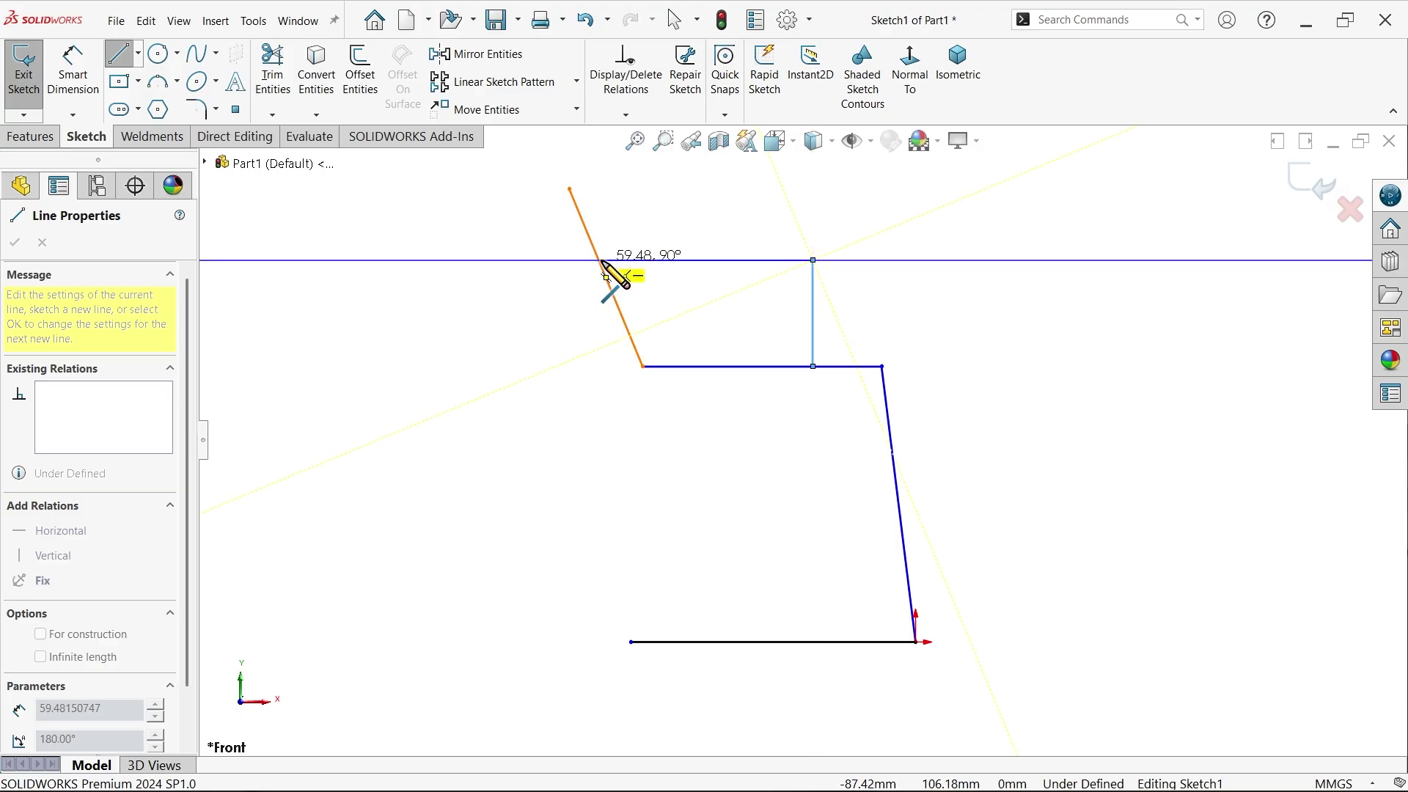
left_click(599, 260)
right_click(698, 233)
left_click(759, 250)
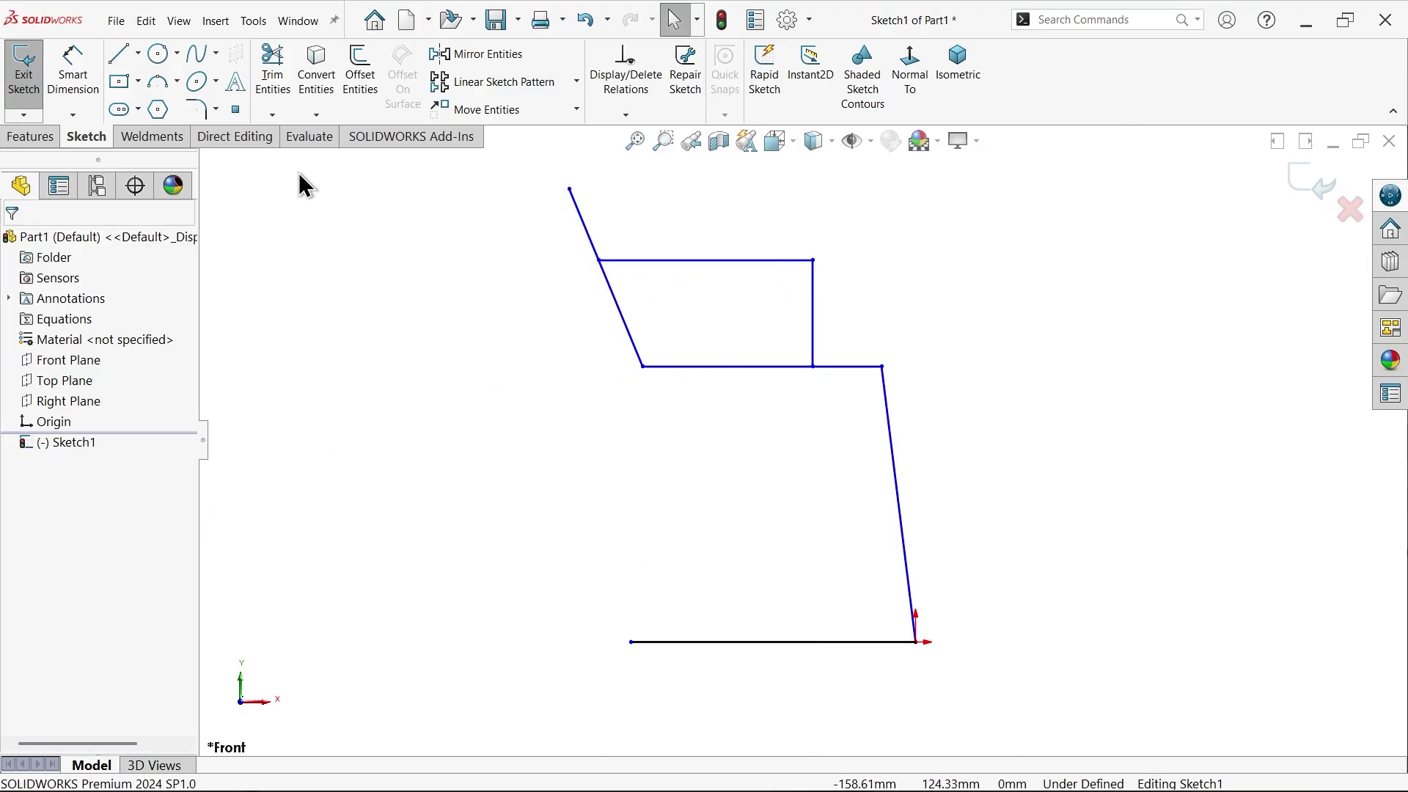
Step: Dimension the profile to 800 mm overall height and 450 mm leg height
left_click(74, 73)
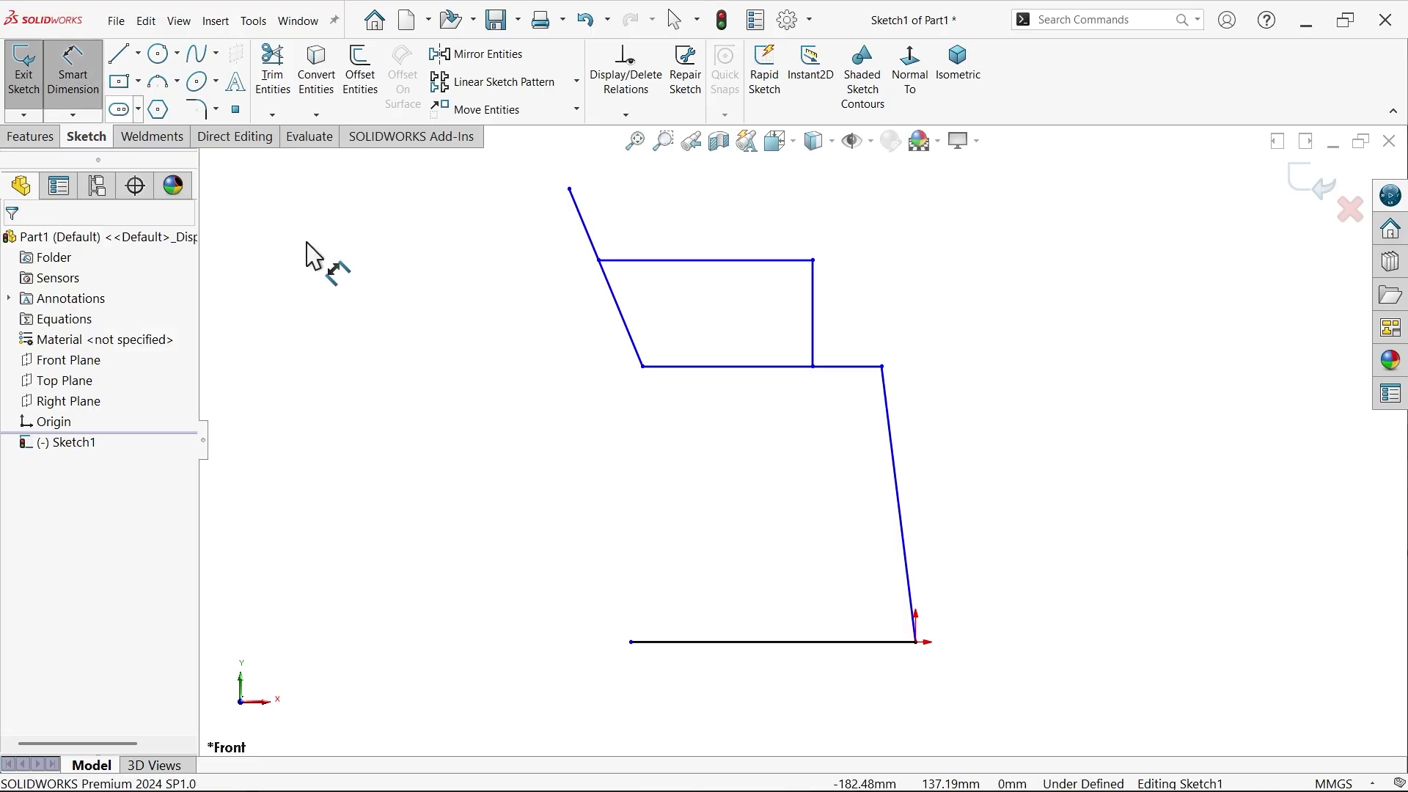
scroll(607, 415, "up", 2)
scroll(785, 547, "down", 2)
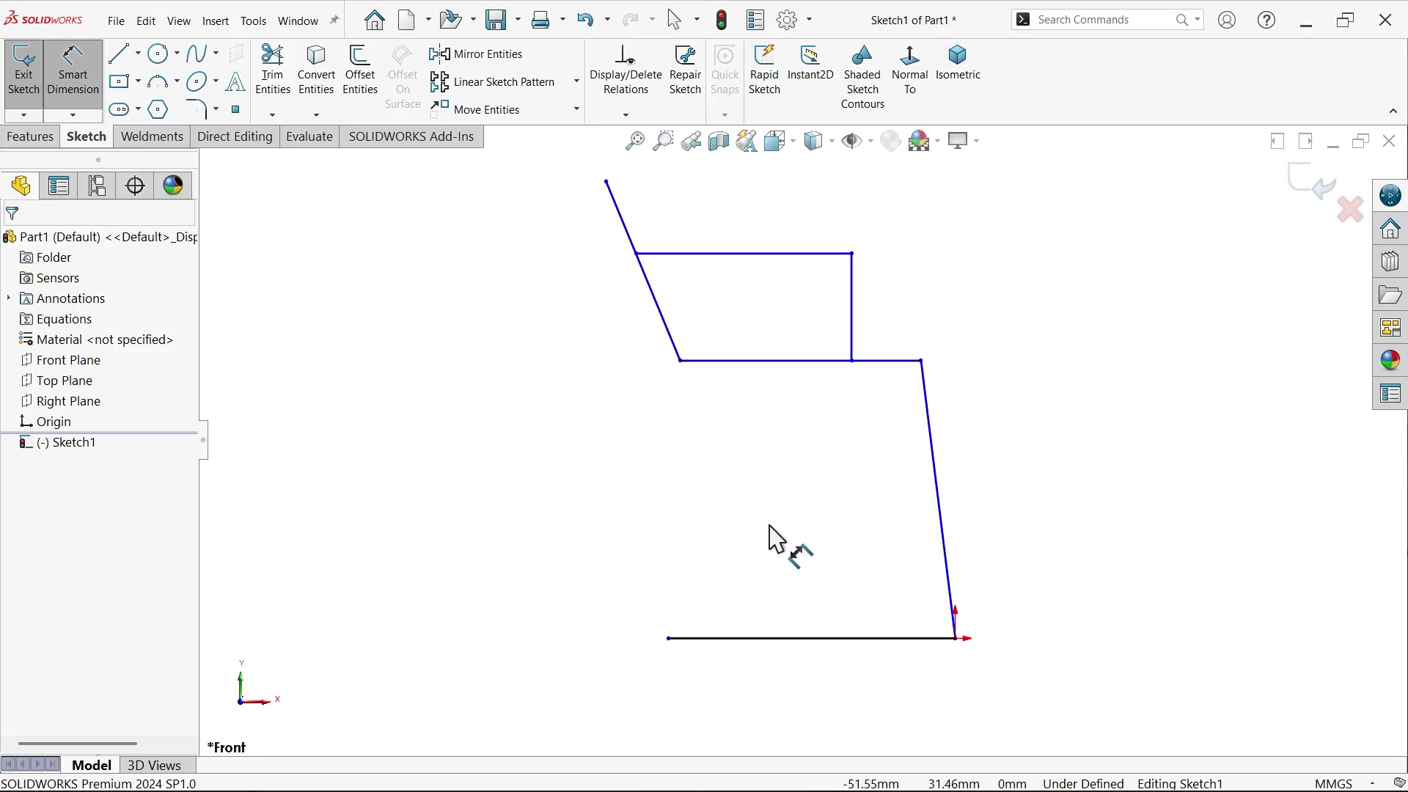
left_click(955, 638)
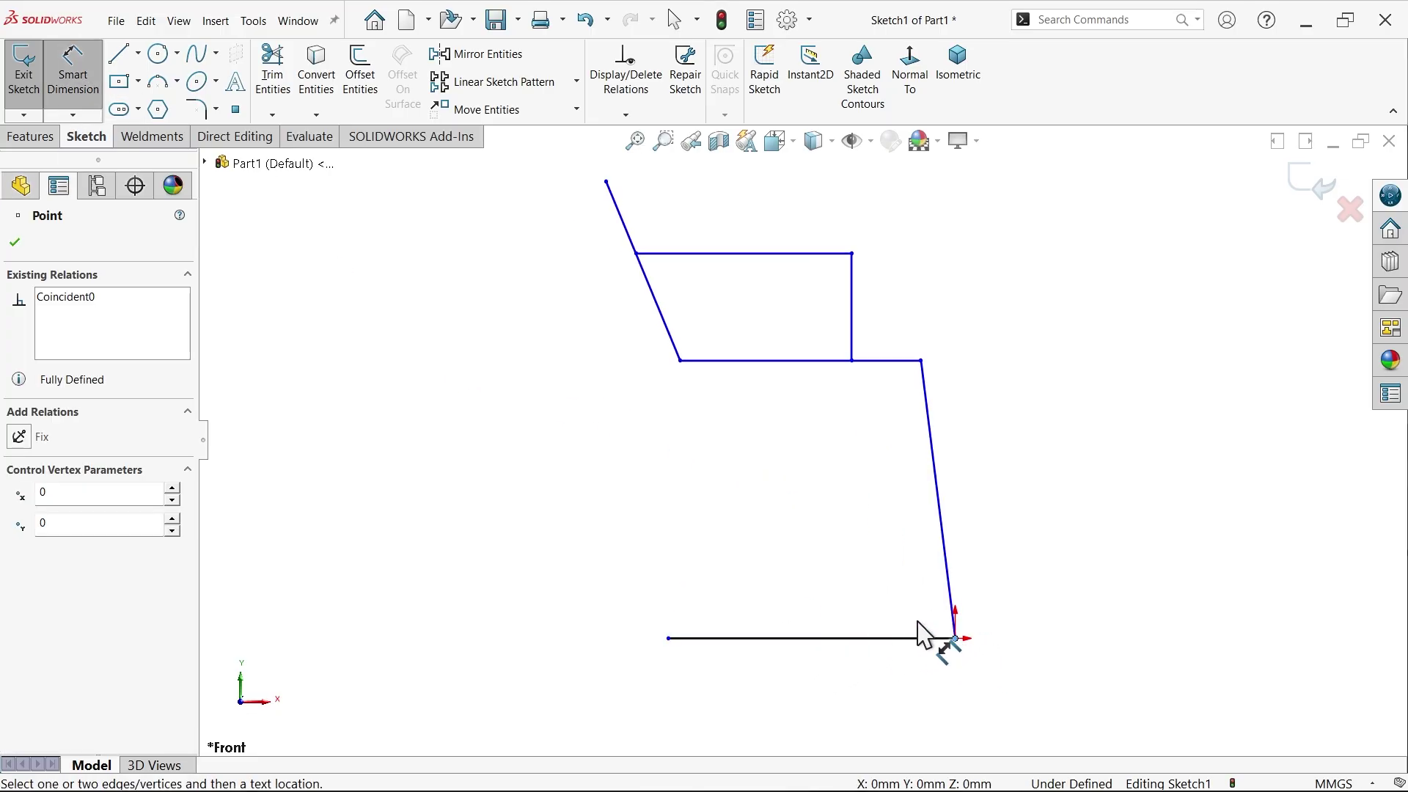
left_click(606, 182)
left_click(518, 377)
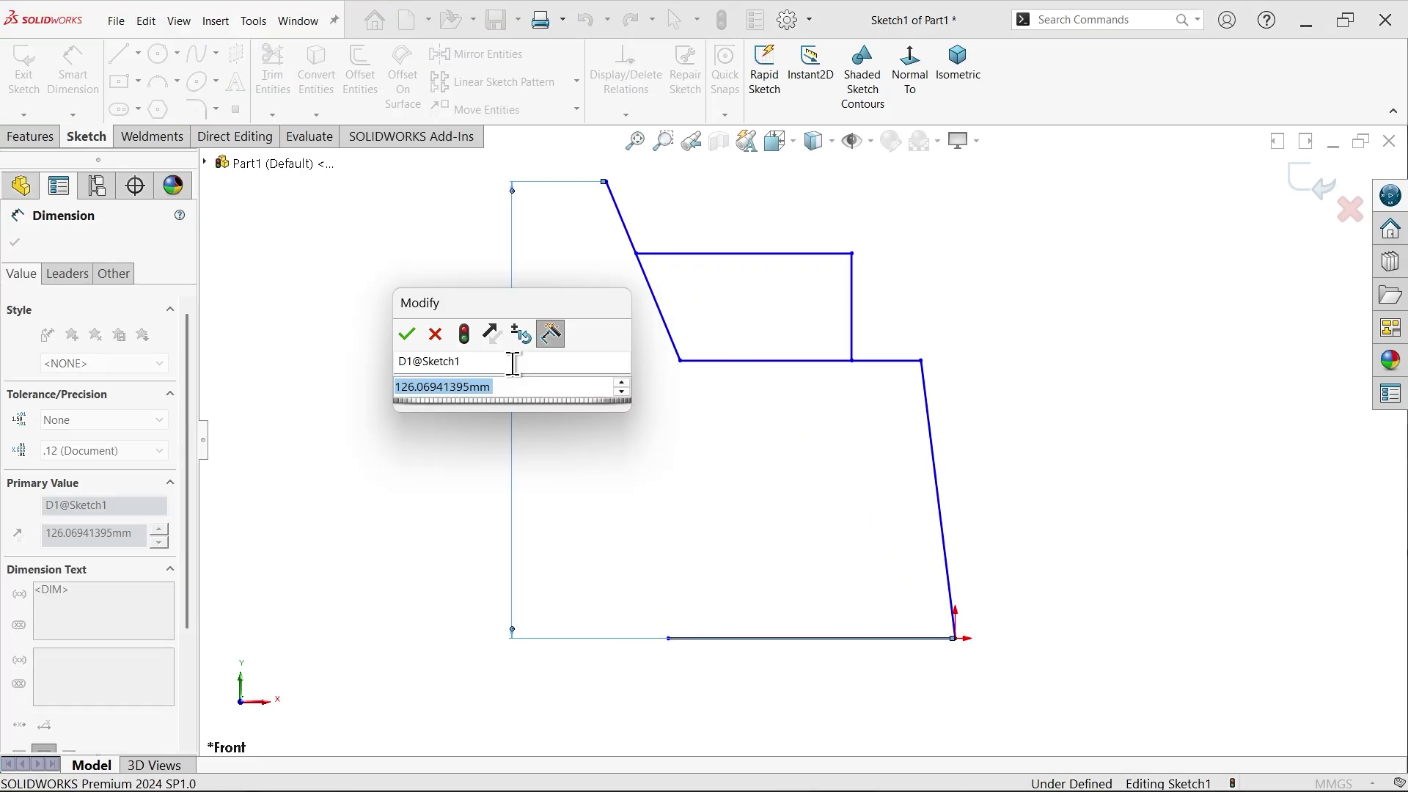
type("800")
left_click(405, 330)
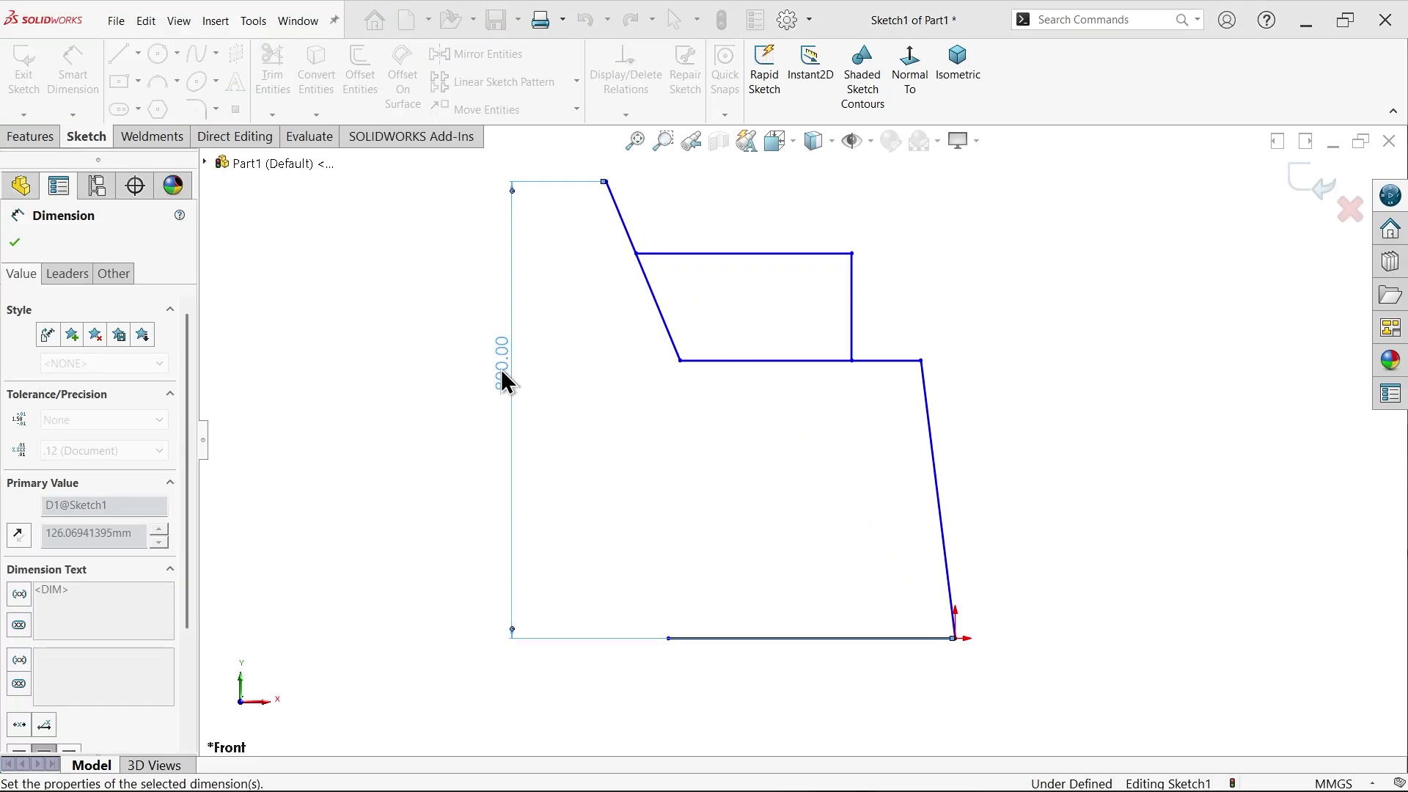
left_click(934, 477)
left_click(1023, 469)
type("4")
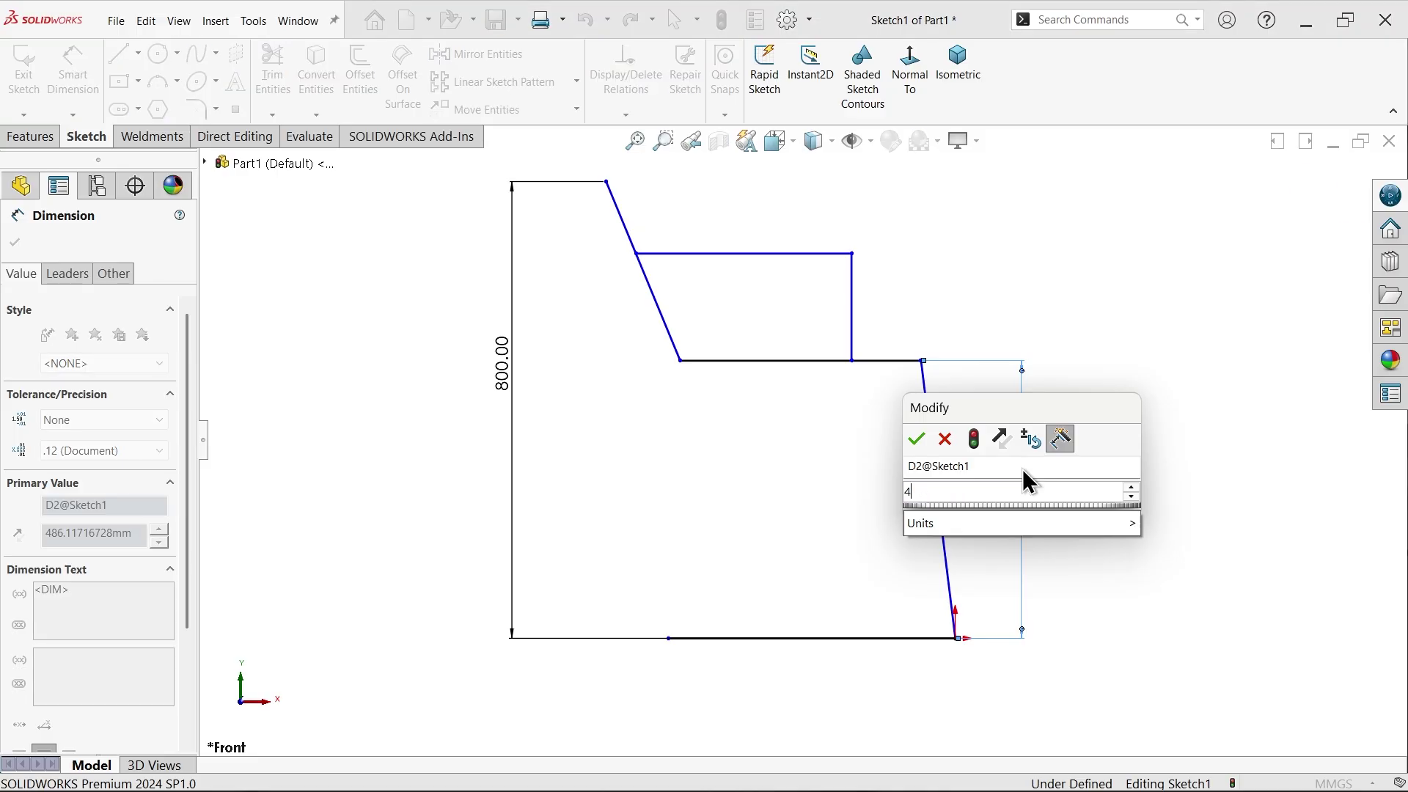
type("50")
key("Return")
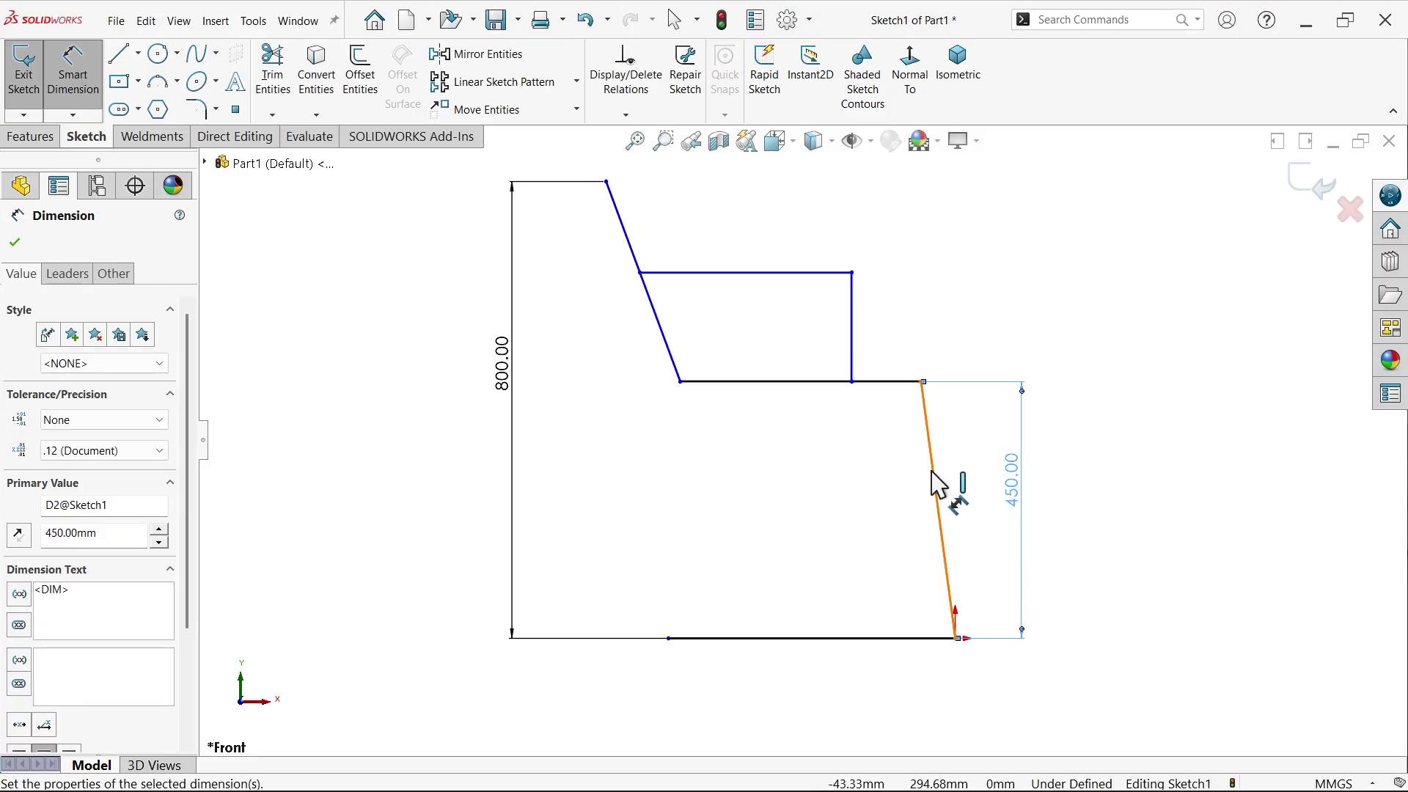
Step: Set the slanted leg to 10° from vertical
left_click(939, 487)
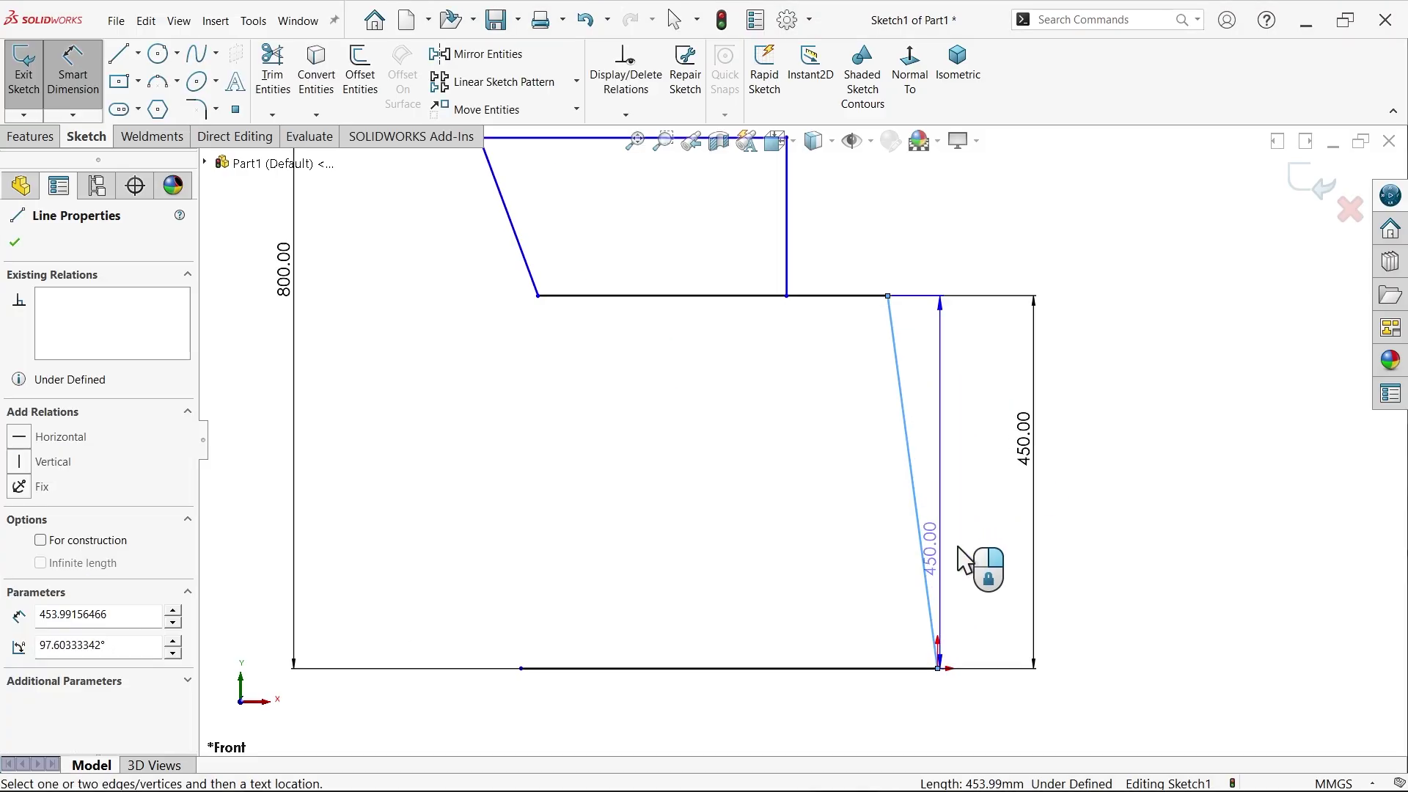
left_click(938, 668)
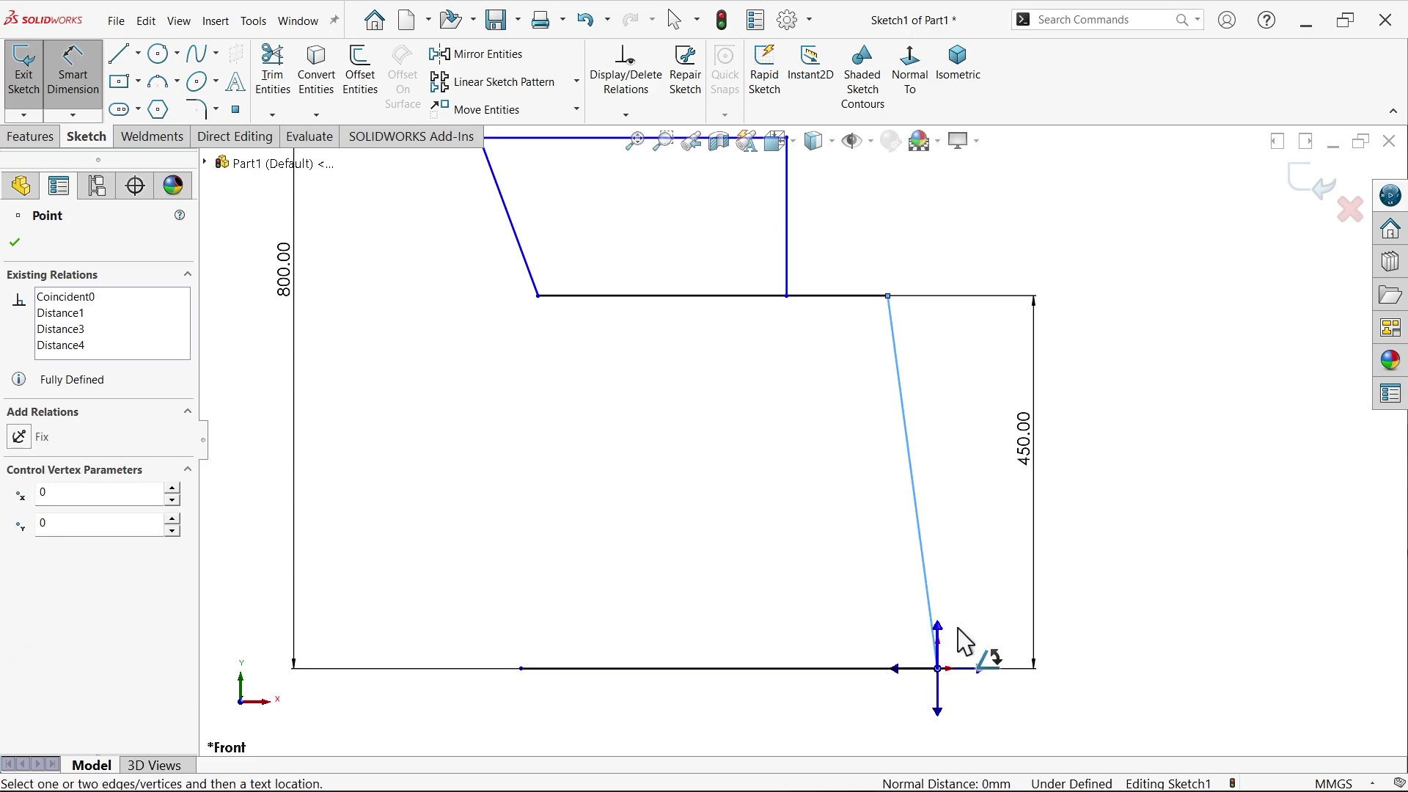
left_click(940, 629)
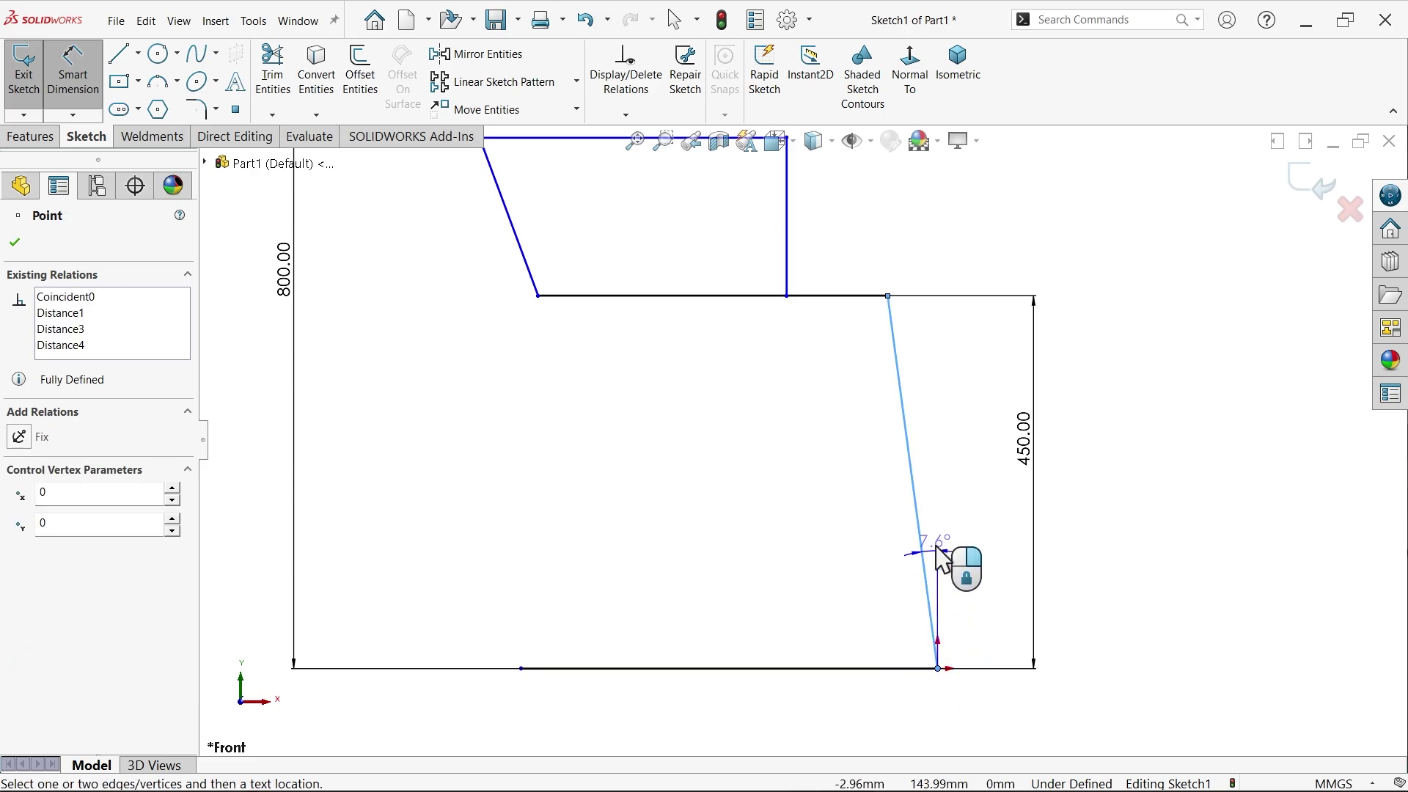
left_click(923, 365)
type("10")
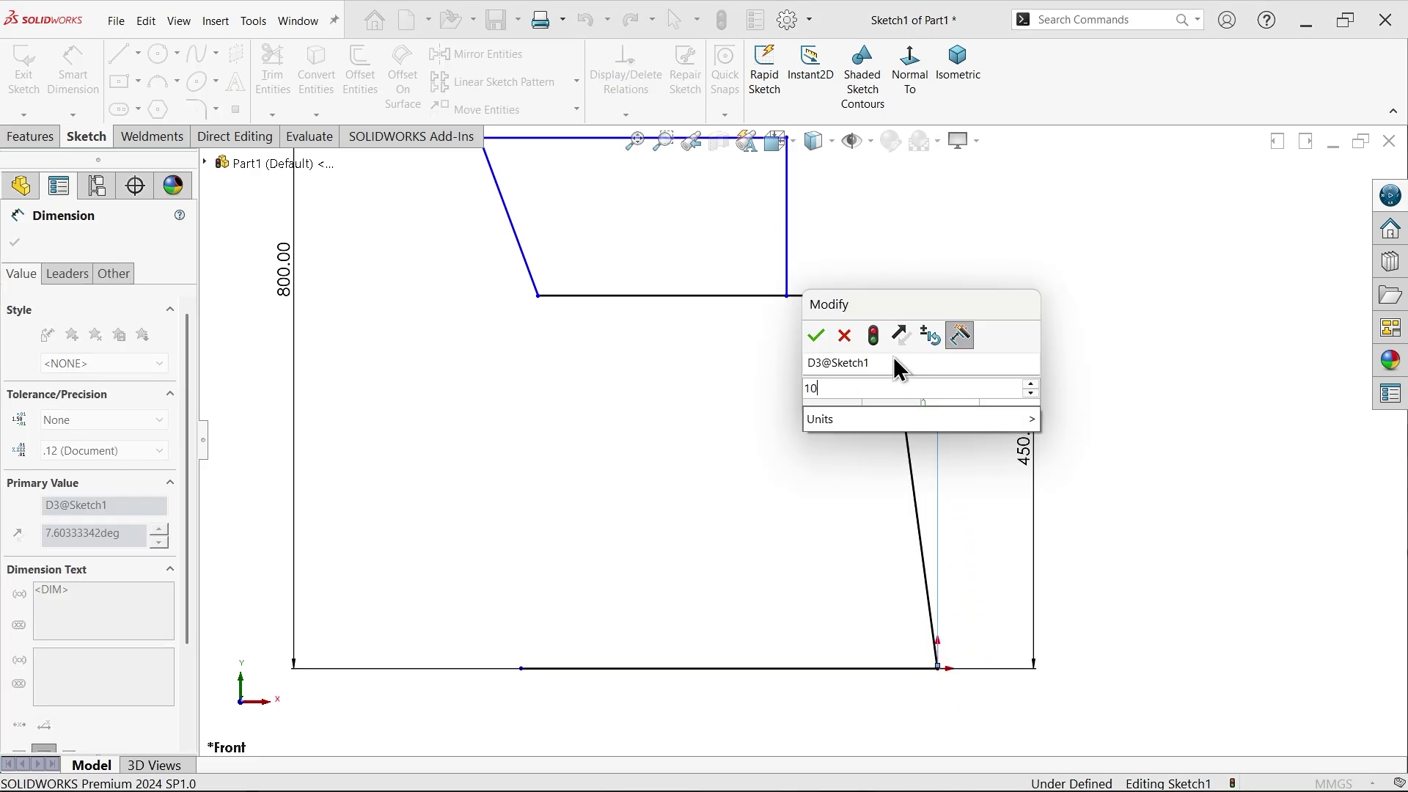
left_click(819, 336)
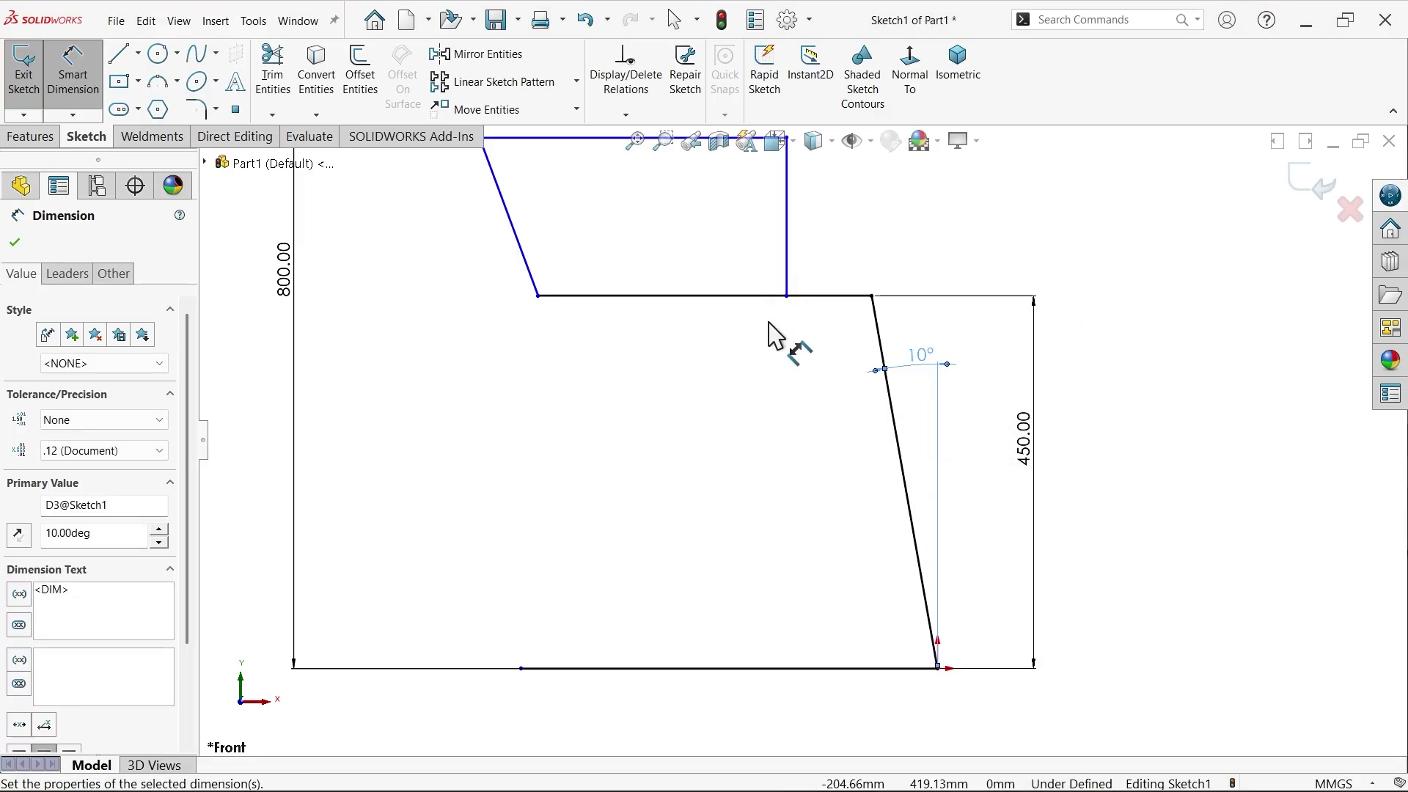
Step: Dimension the short vertical arm line to 180 mm
scroll(785, 308, "up", 2)
scroll(822, 326, "down", 2)
left_click(792, 322)
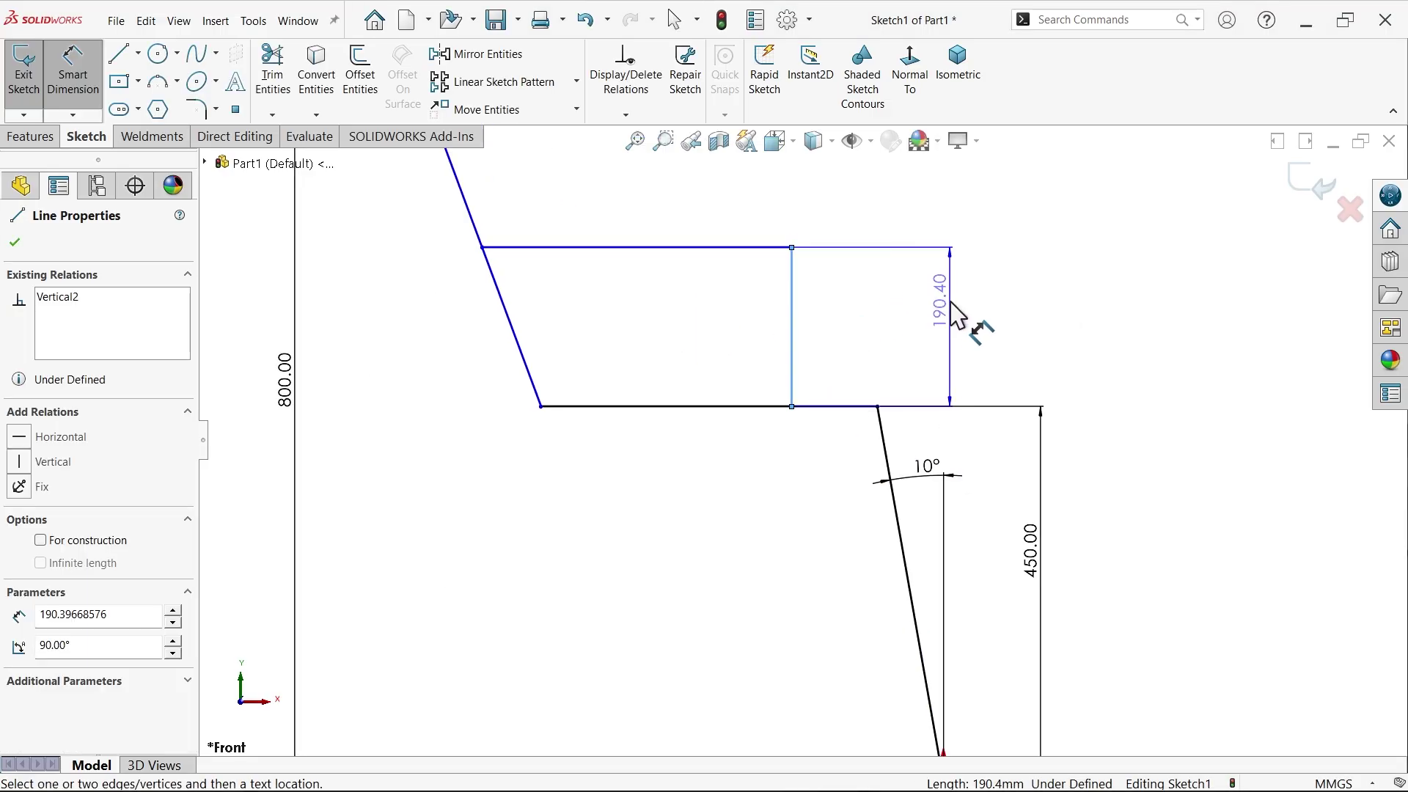
left_click(1038, 321)
type("180")
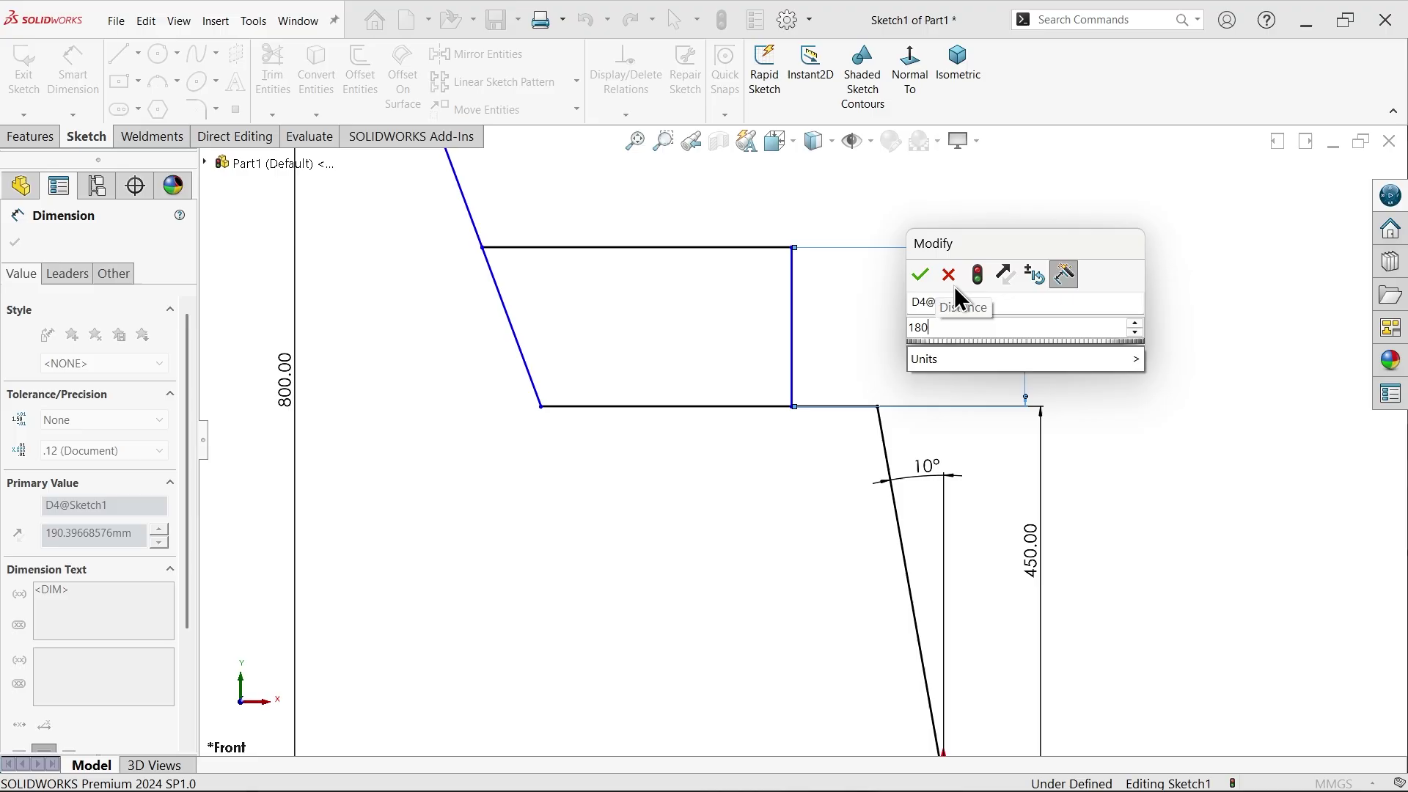
left_click(921, 275)
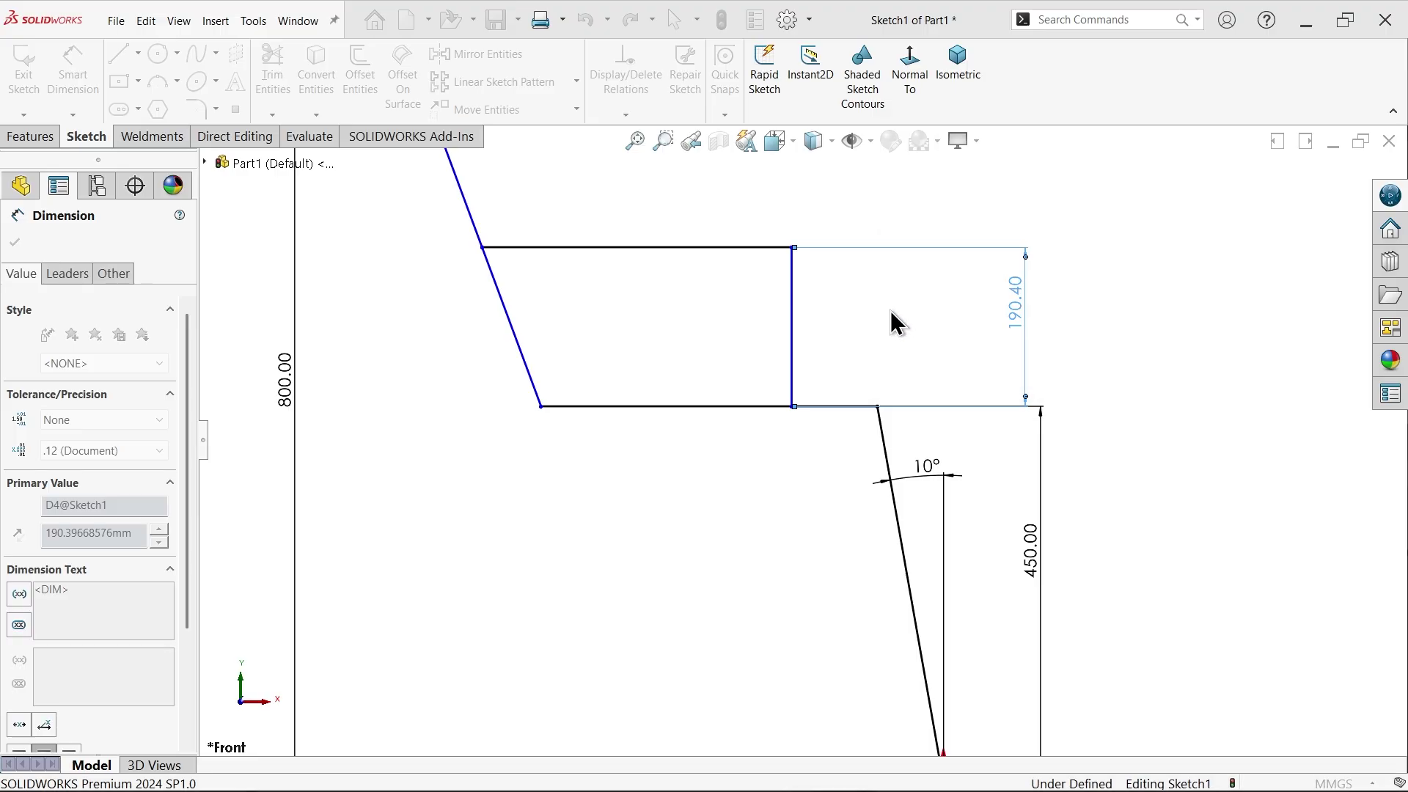
Step: Set the back-to-seat angle to 105°
left_click(649, 407)
left_click(517, 357)
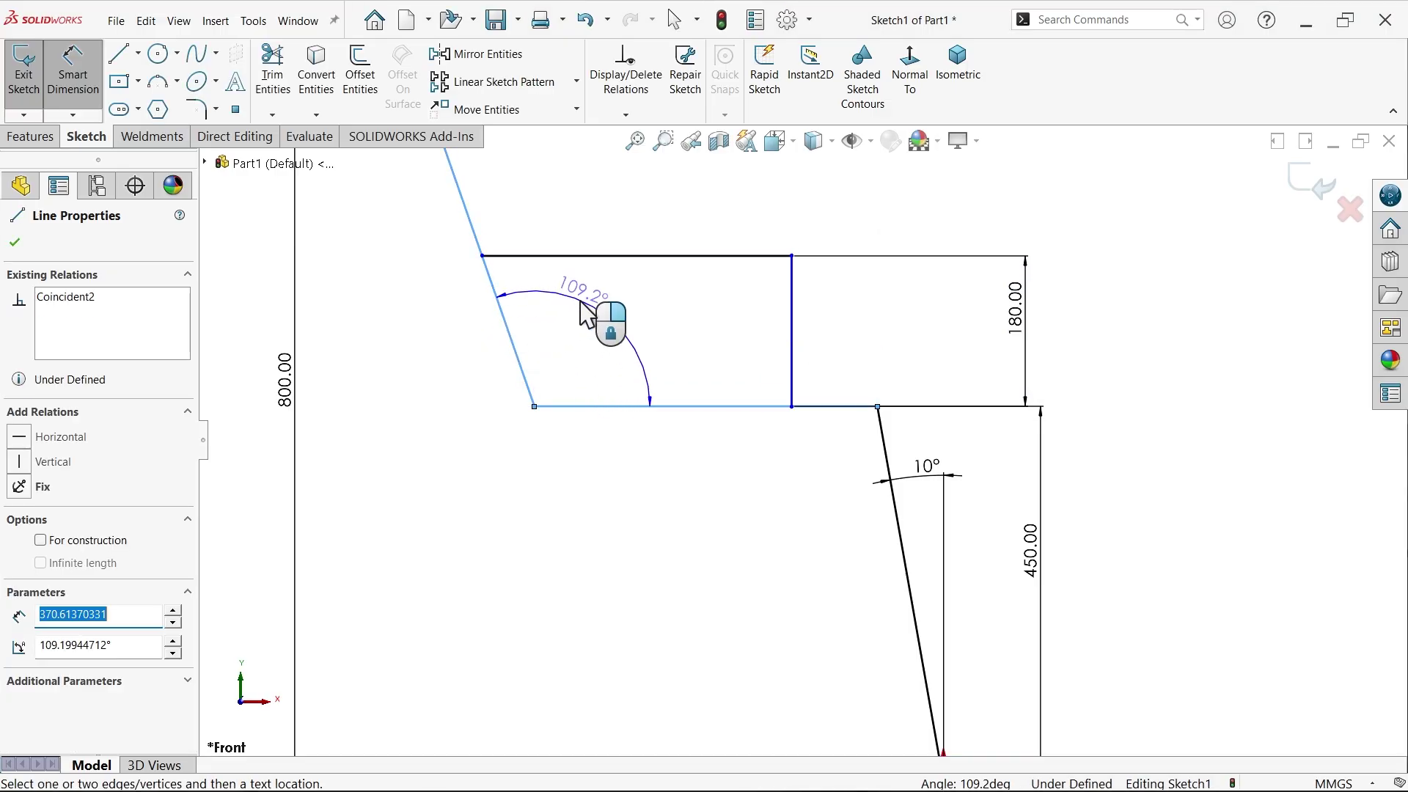
left_click(587, 308)
type("105")
key("Return")
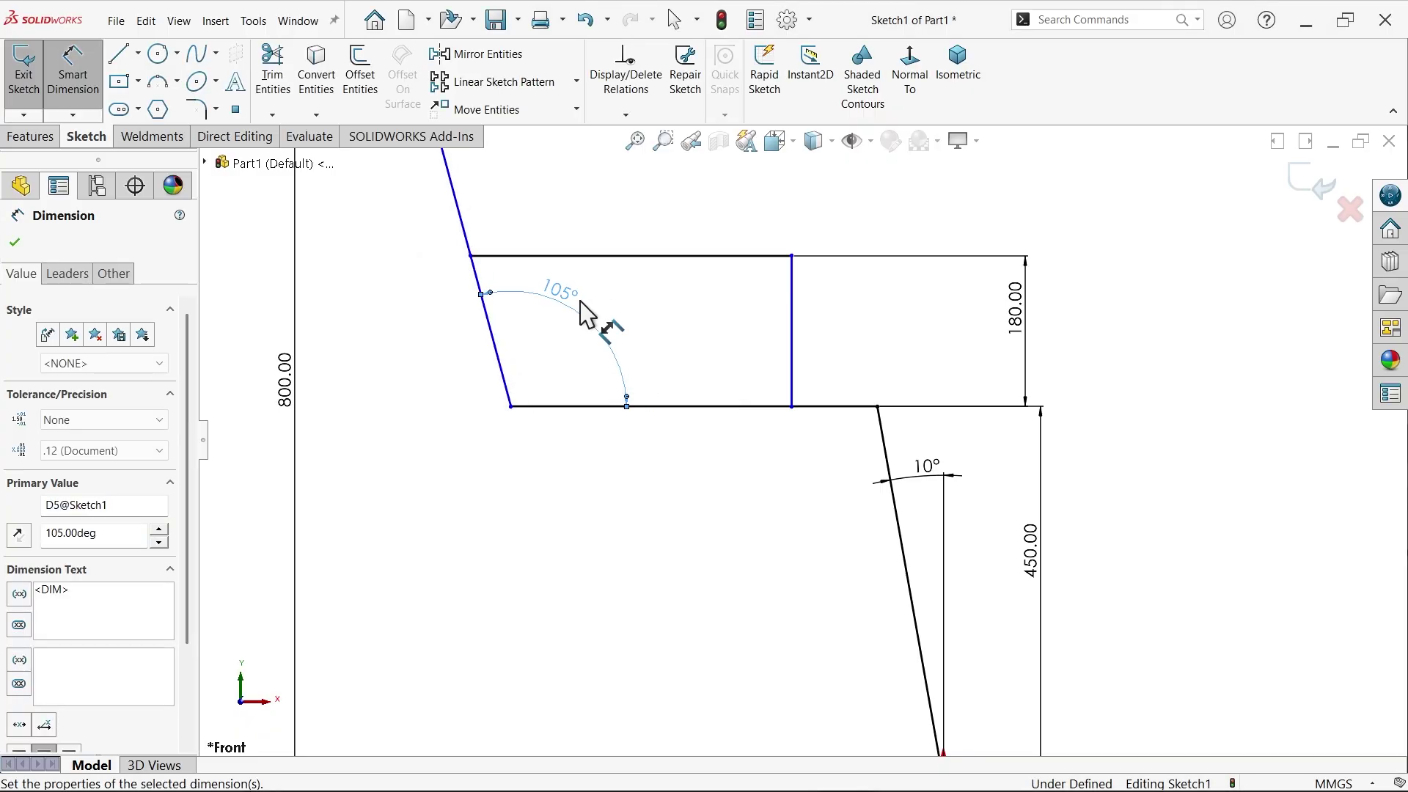
key("f")
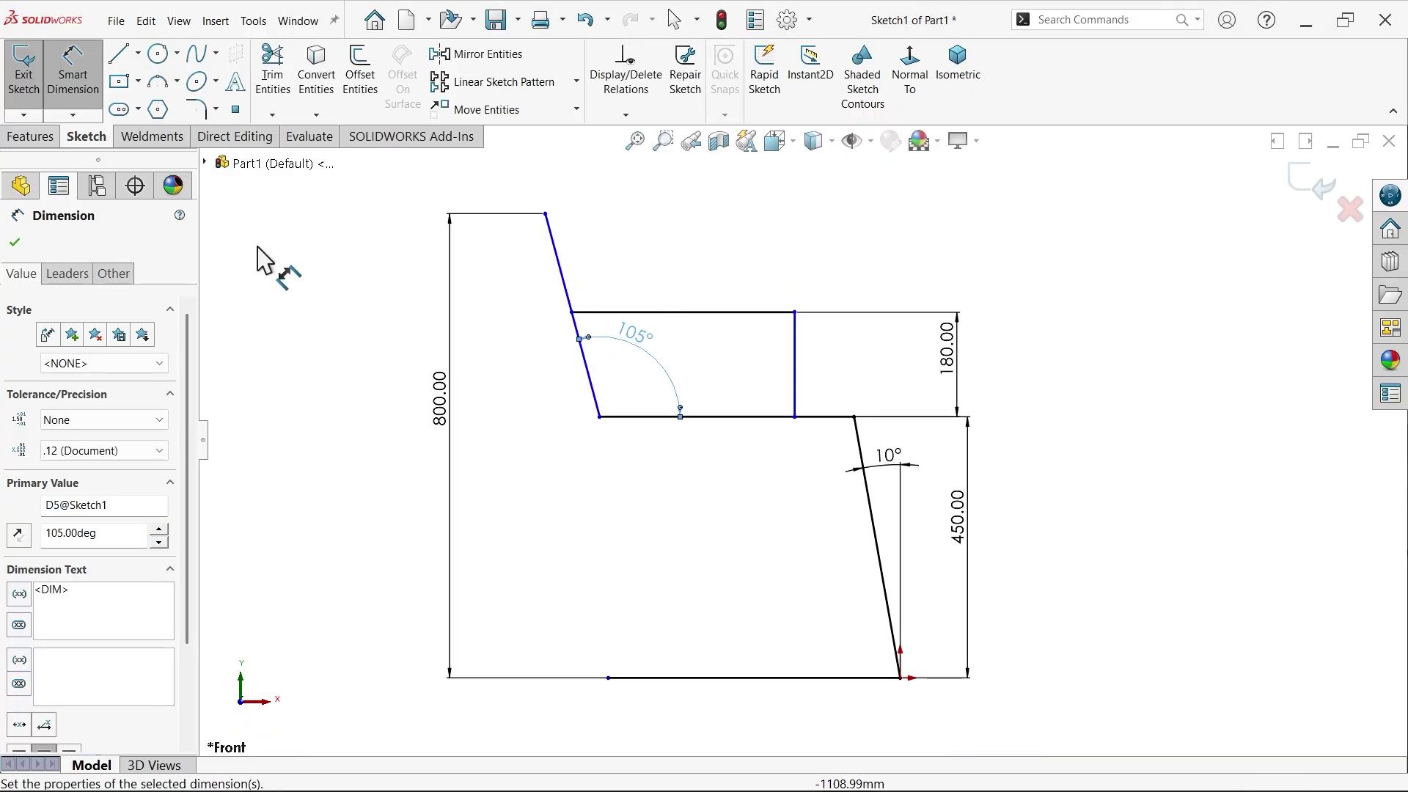
left_click(14, 242)
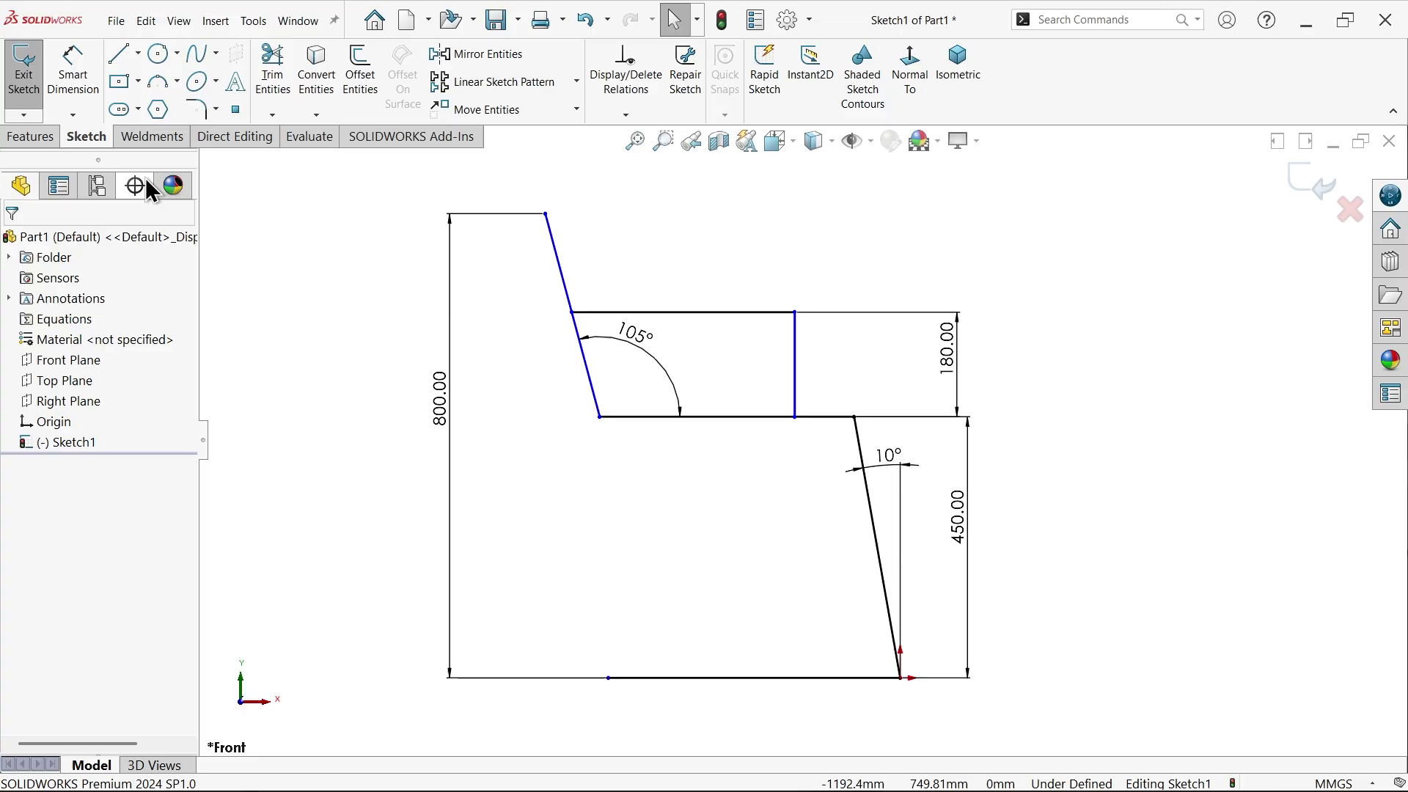
Step: Fillet the back-seat and seat-leg corners with a 50 mm radius
left_click(197, 112)
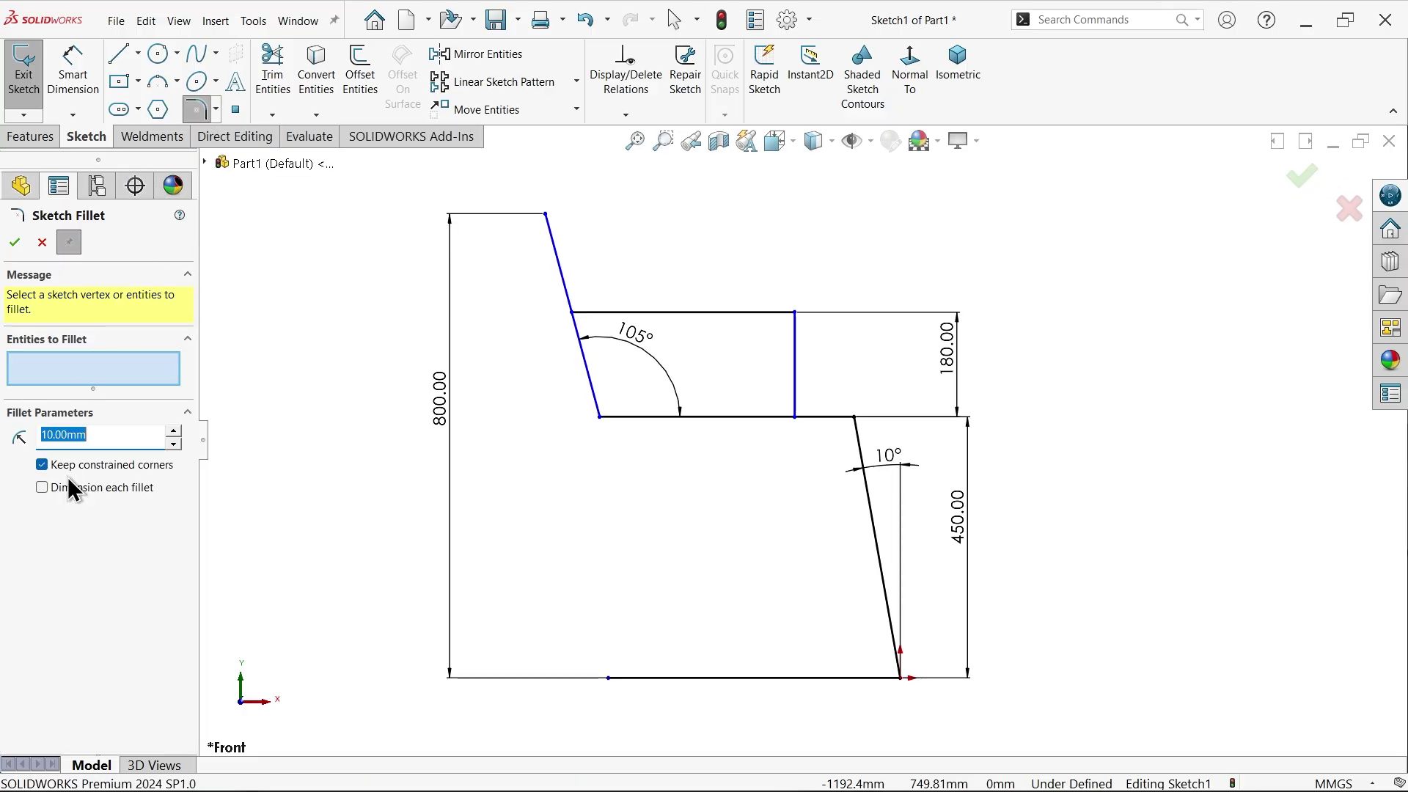
type("50")
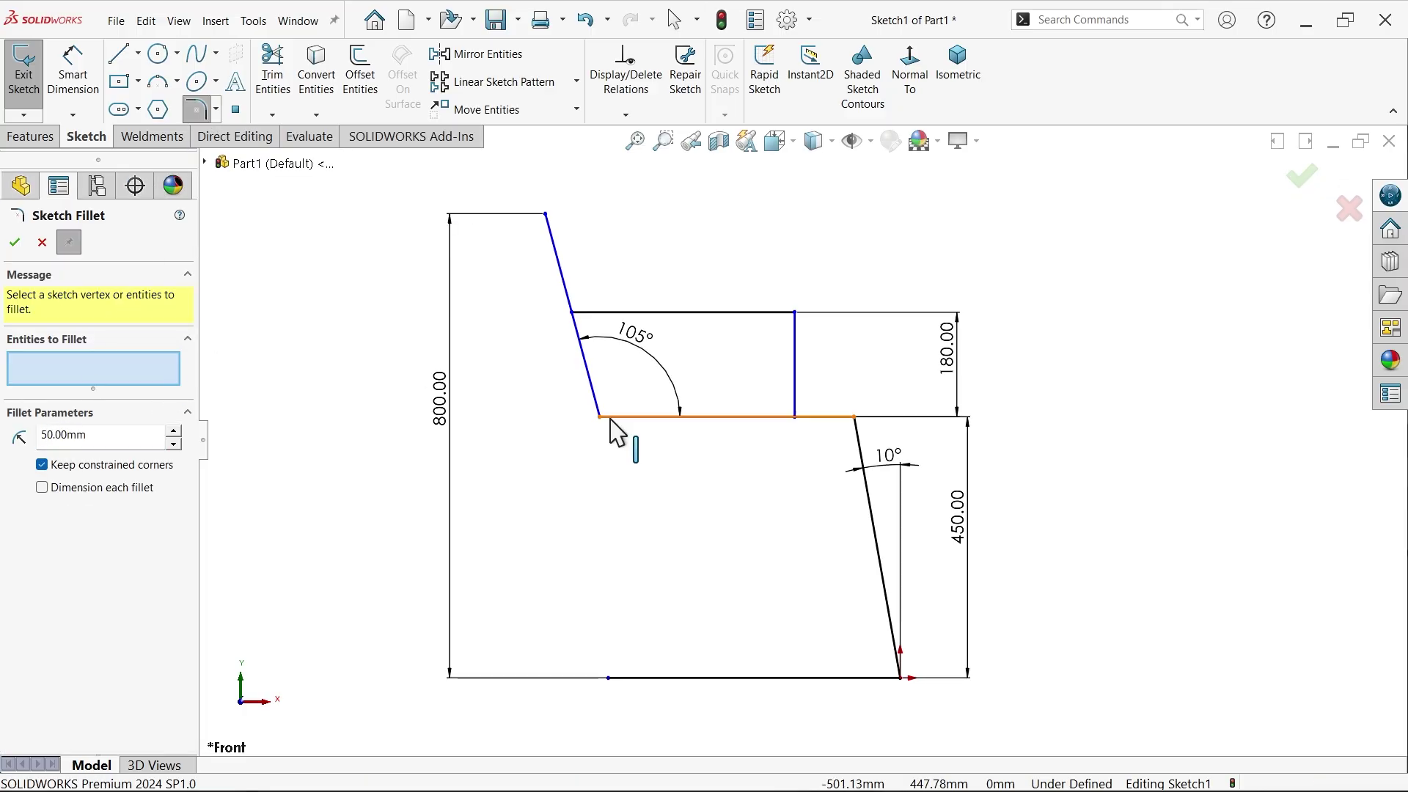
left_click(599, 417)
left_click(861, 424)
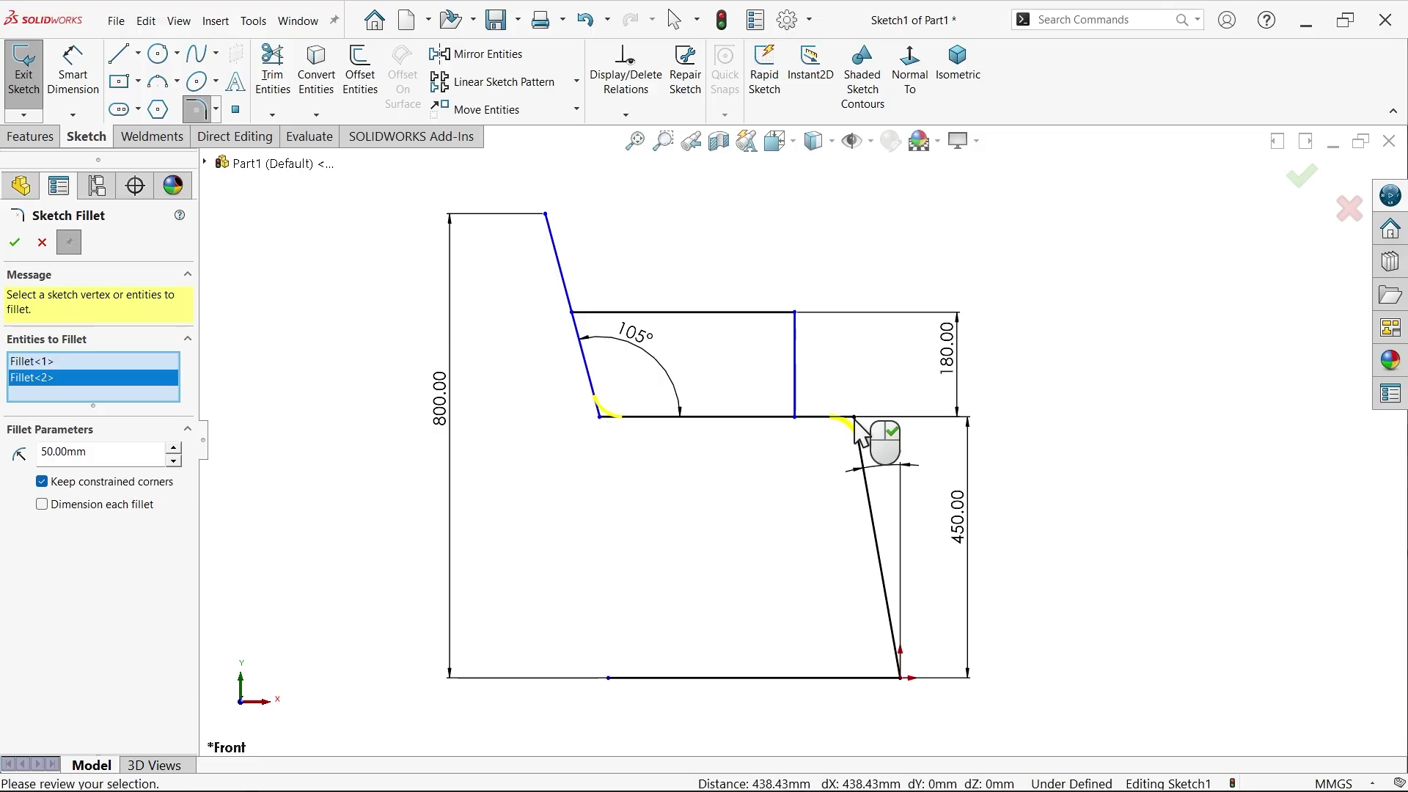
left_click(16, 243)
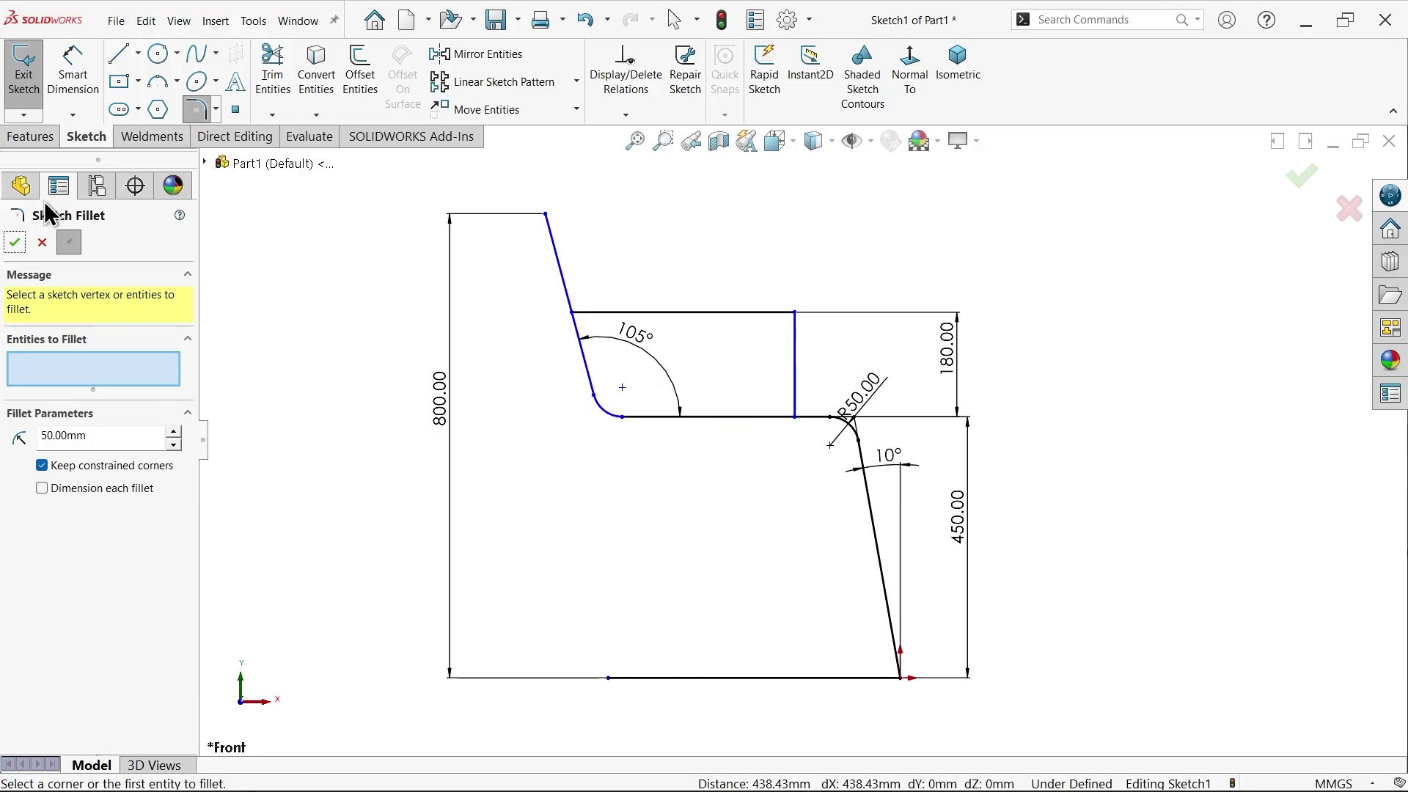
left_click(42, 245)
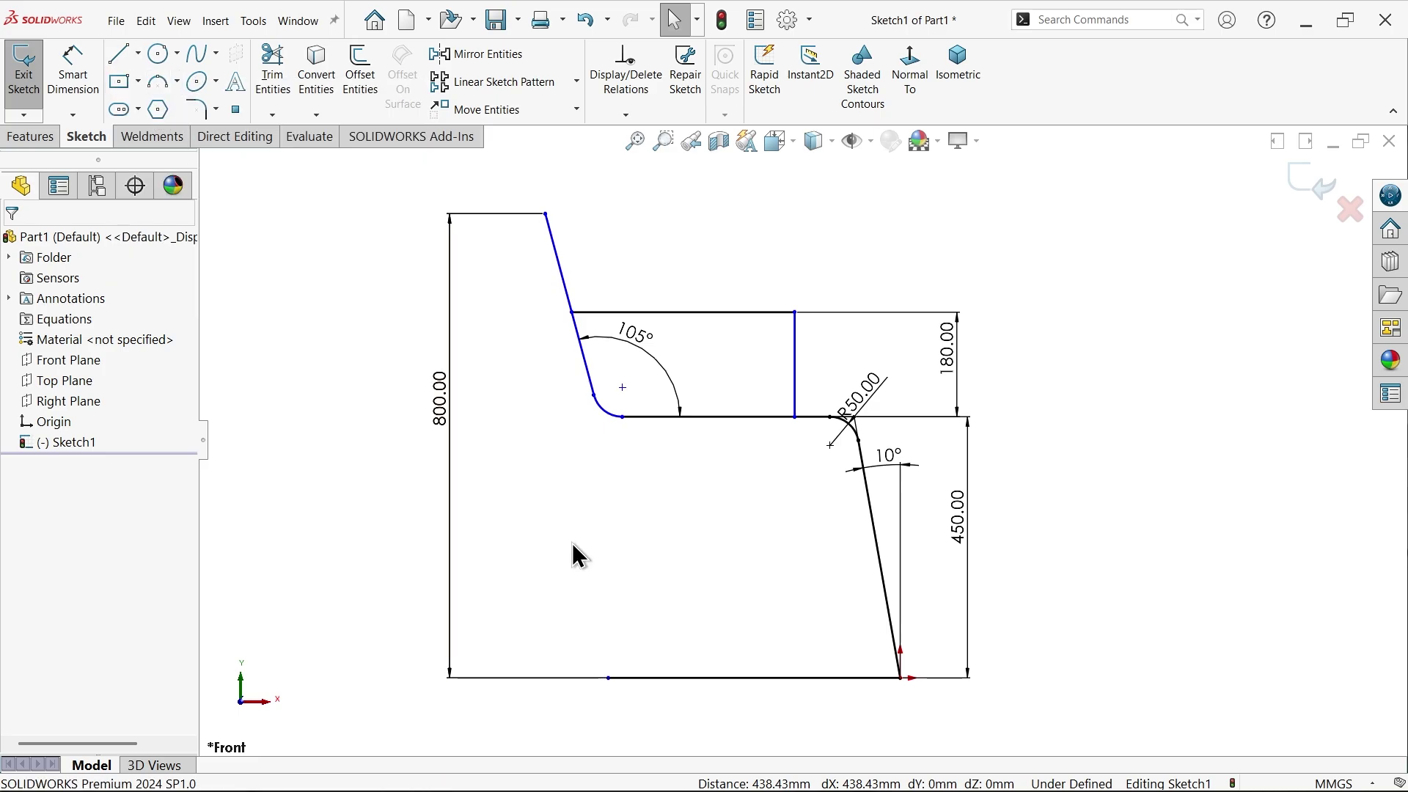
Step: Extend the floor line leftward and draw the front leg line from its end to the seat fillet
left_click_drag(617, 679, 552, 679)
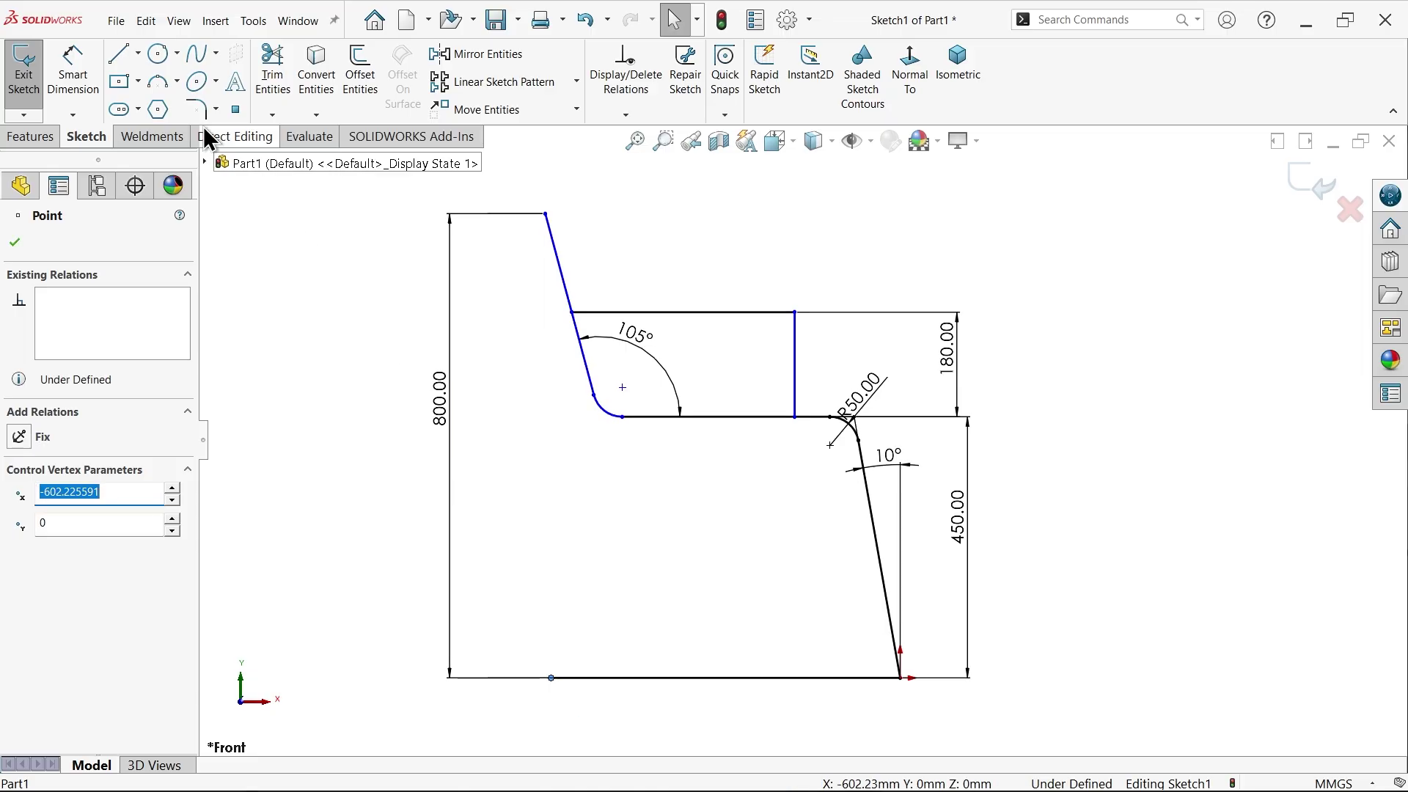
left_click(118, 54)
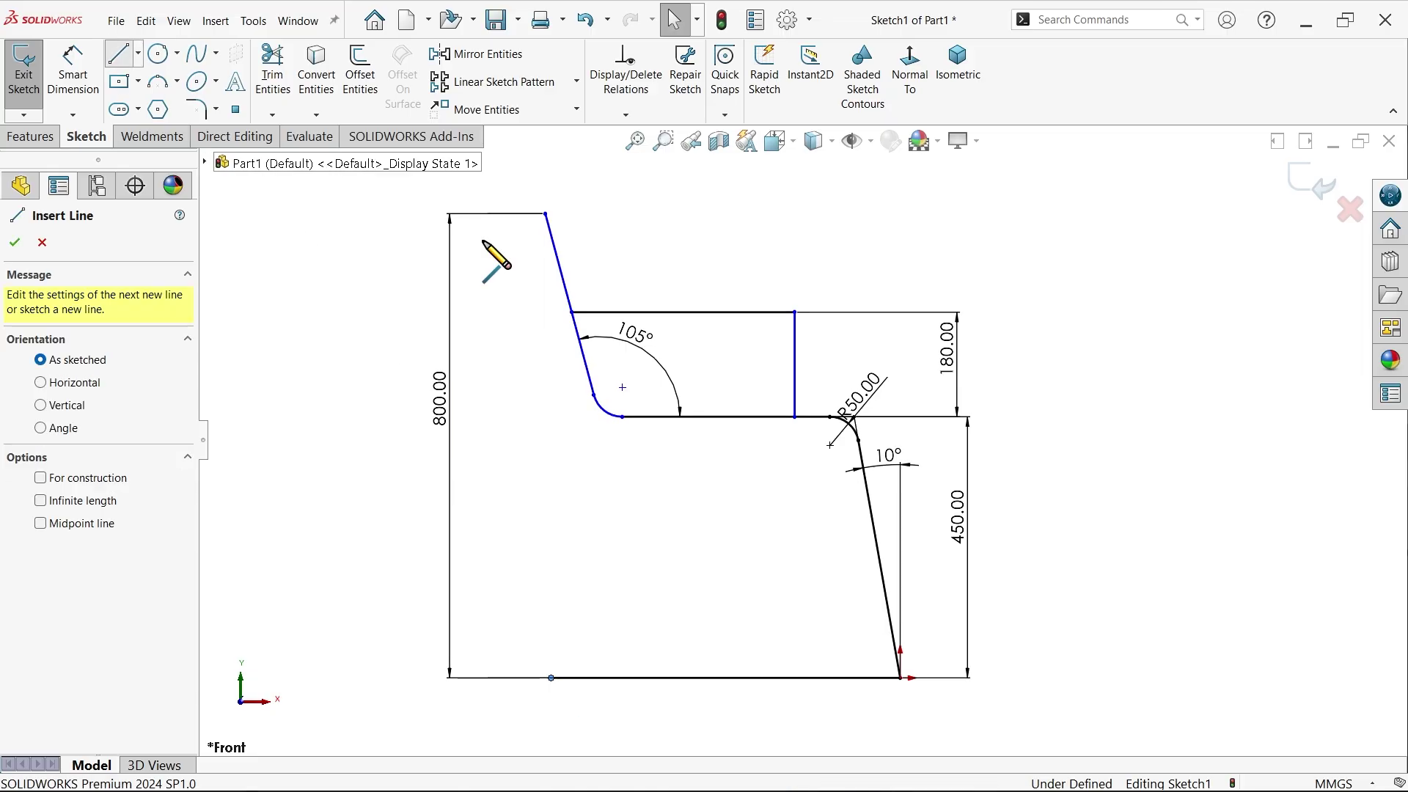
left_click(551, 679)
scroll(608, 433, "down", 3)
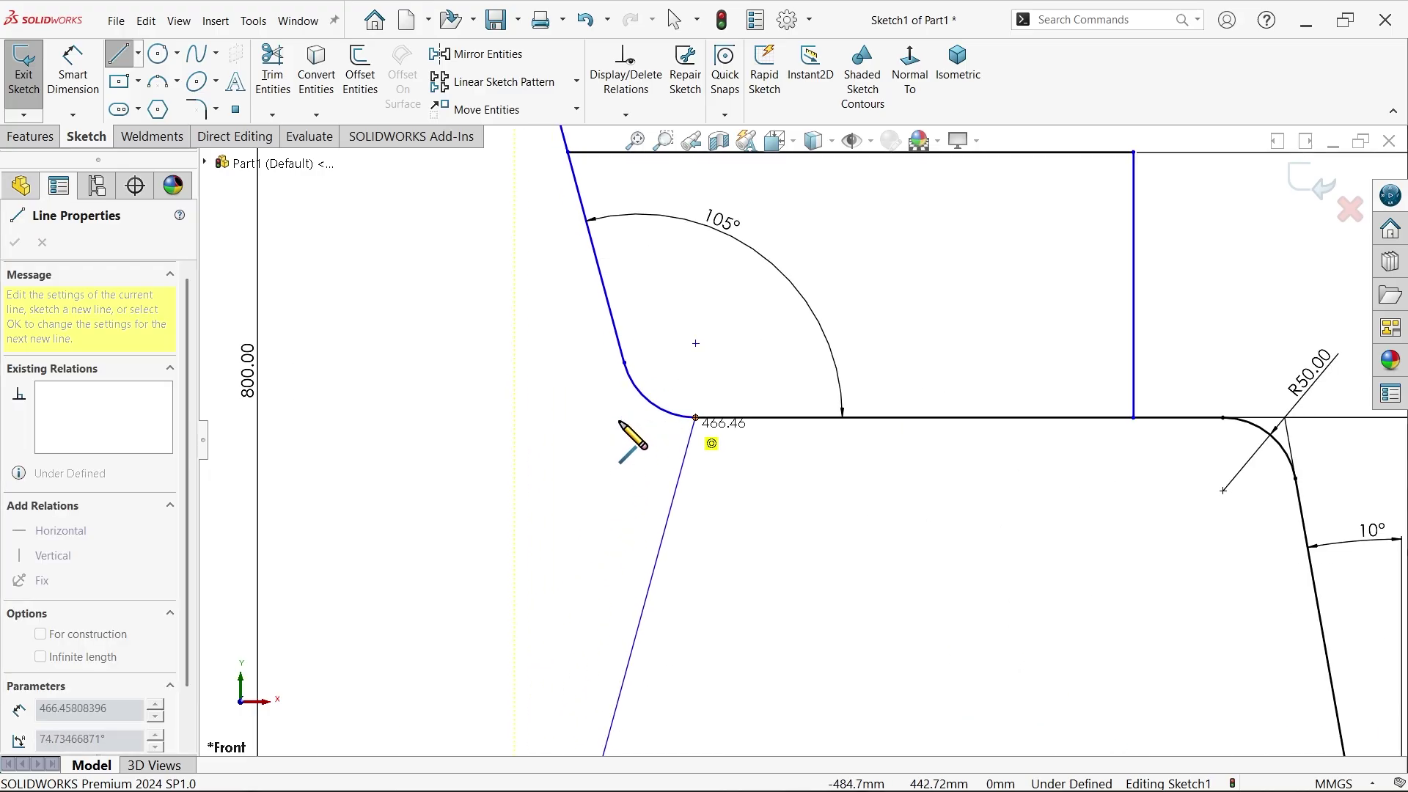
left_click(651, 402)
scroll(651, 404, "up", 3)
right_click(666, 472)
left_click(697, 488)
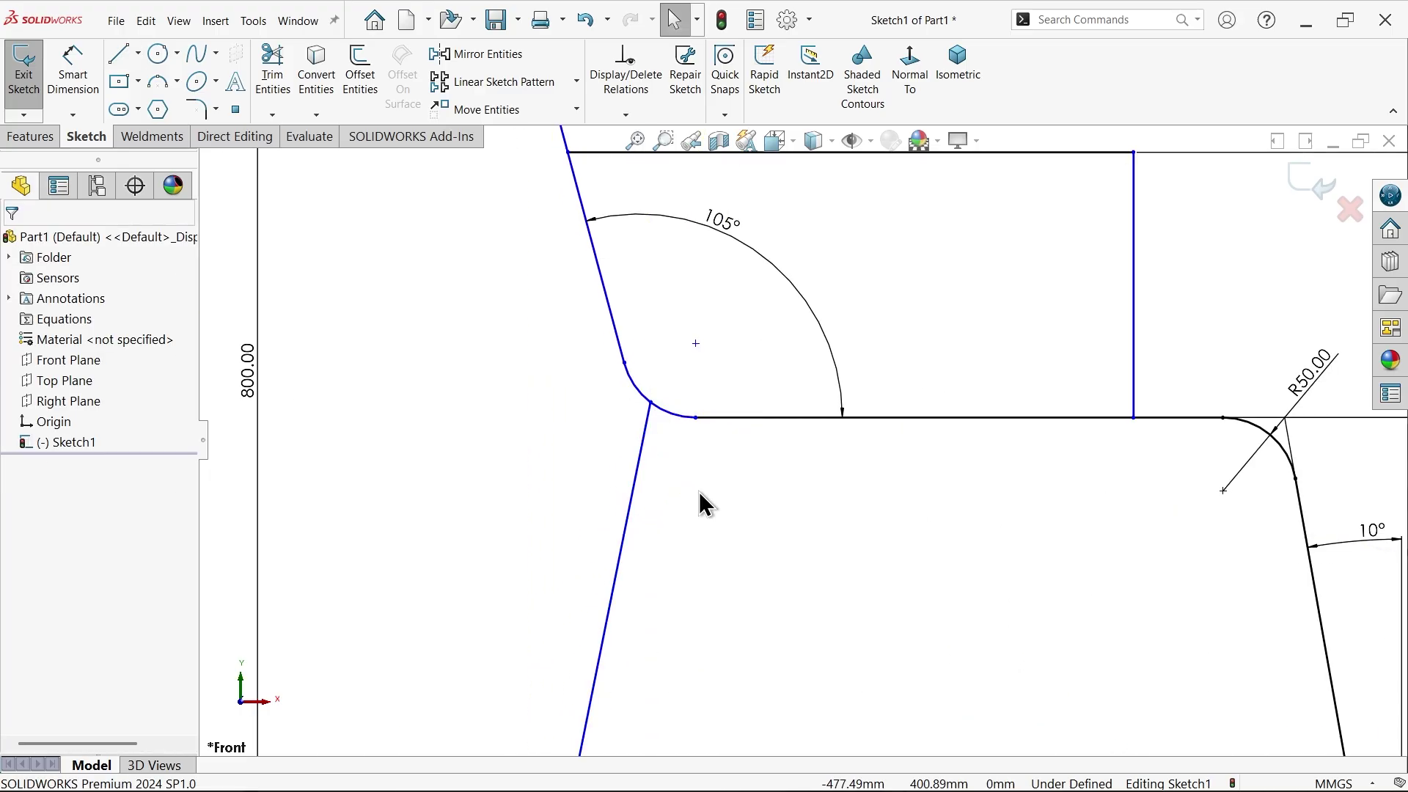
scroll(726, 520, "up", 3)
Step: Dimension the new leg line at 10° from vertical
left_click(73, 70)
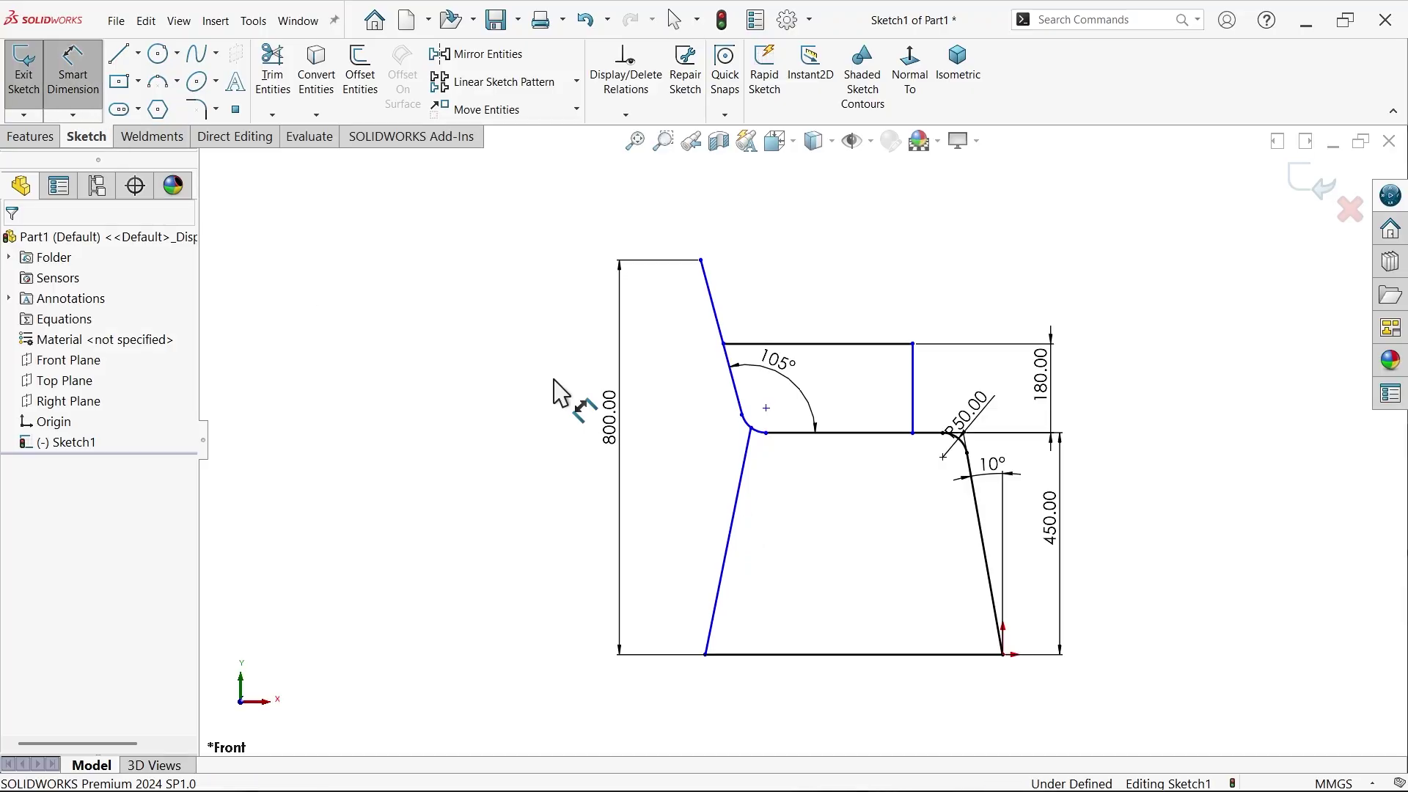
scroll(851, 561, "down", 3)
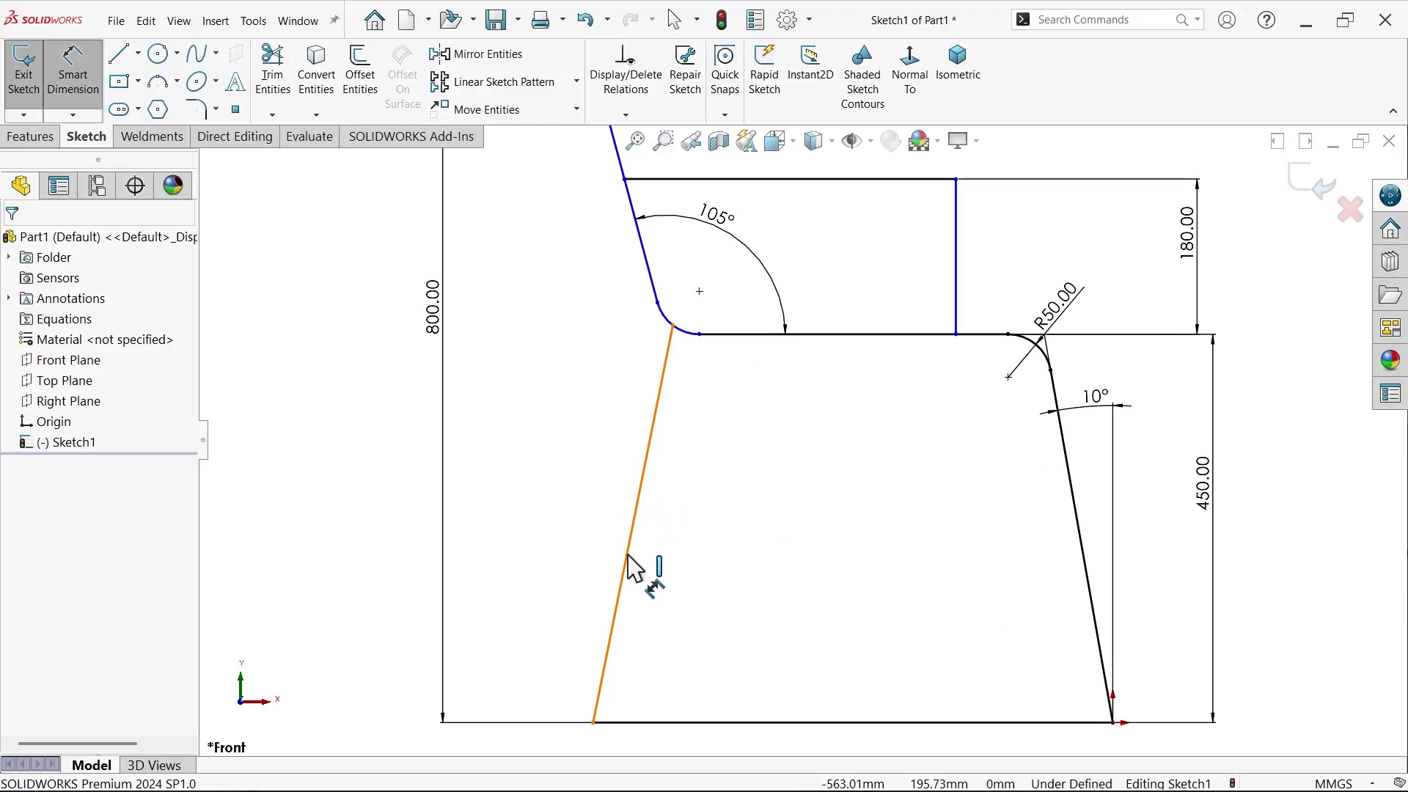
left_click(635, 569)
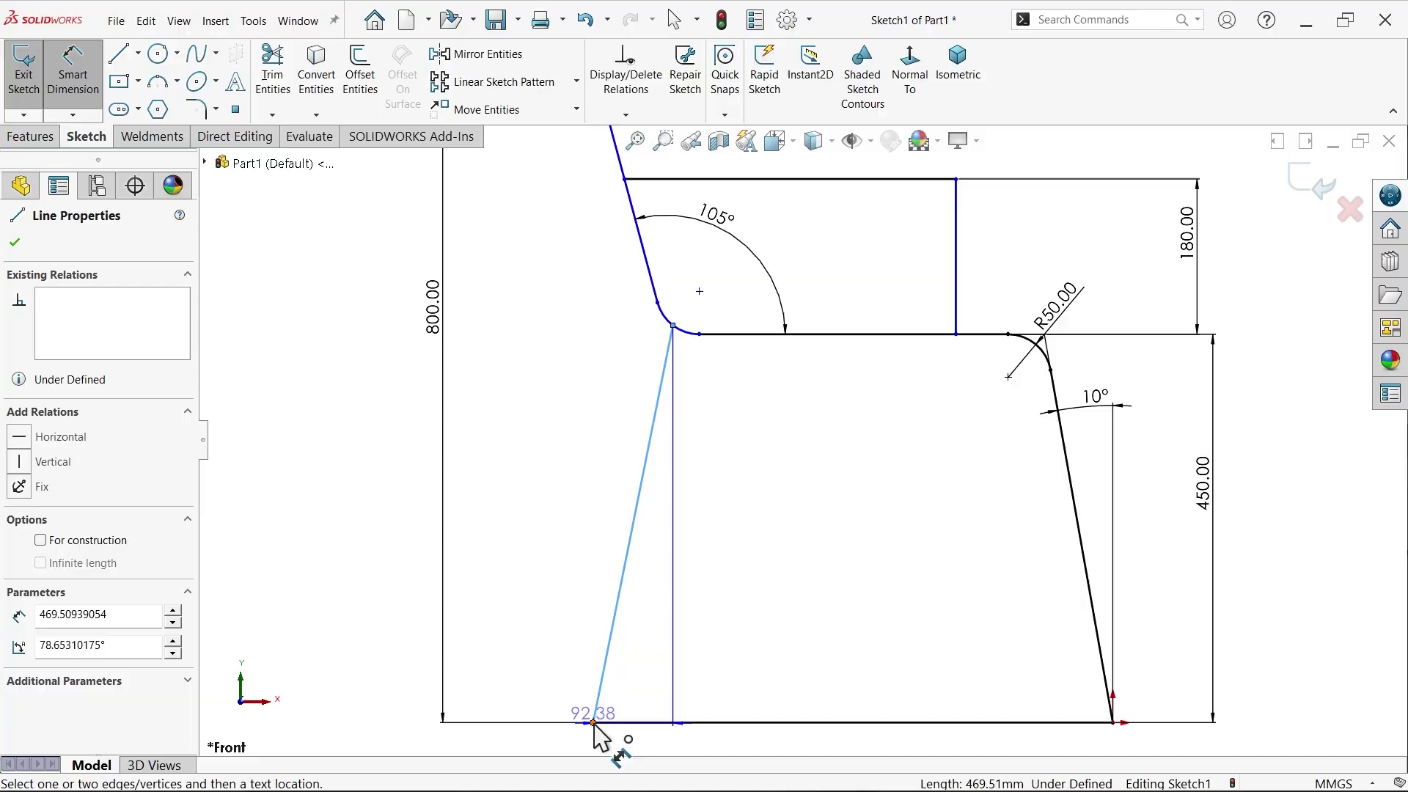
left_click(593, 723)
left_click(600, 700)
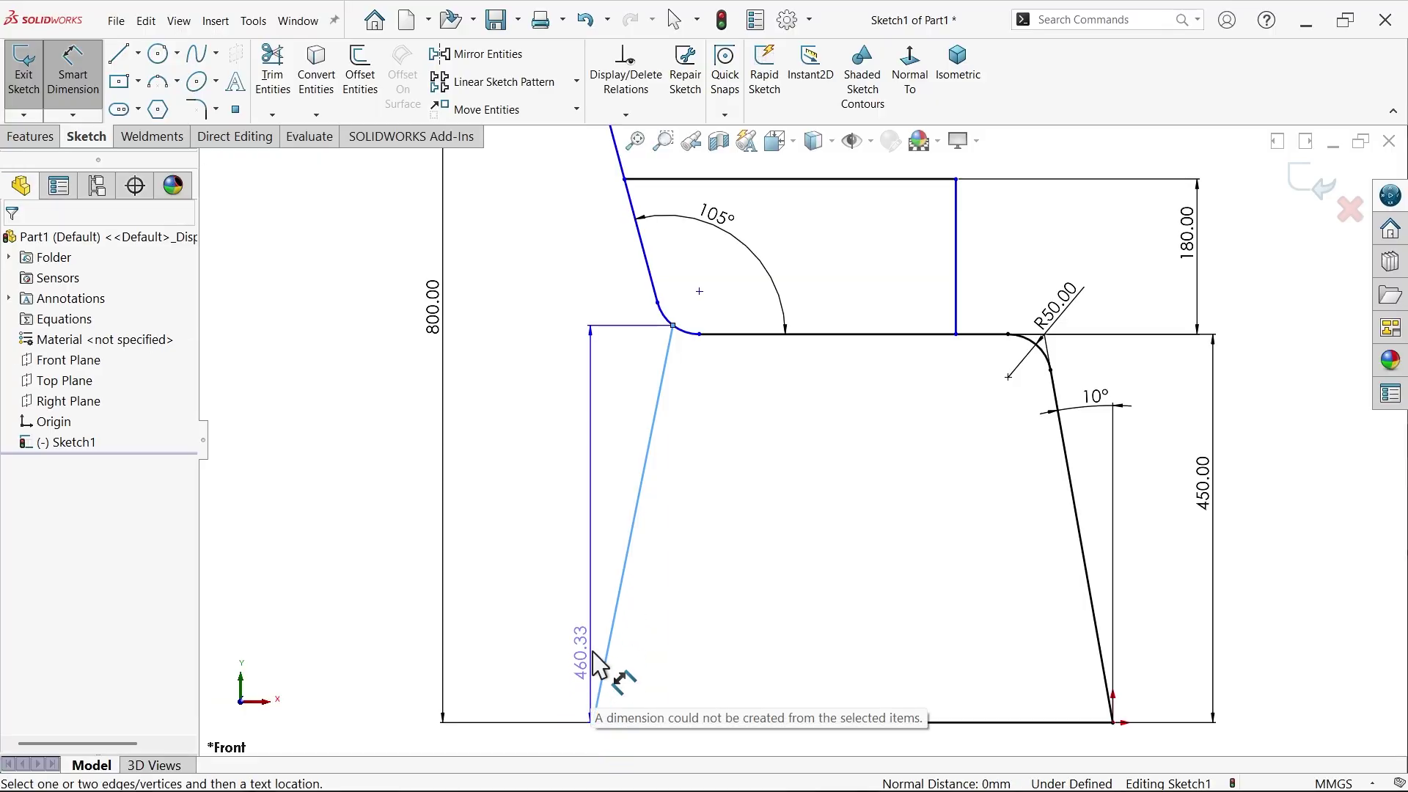
left_click(594, 724)
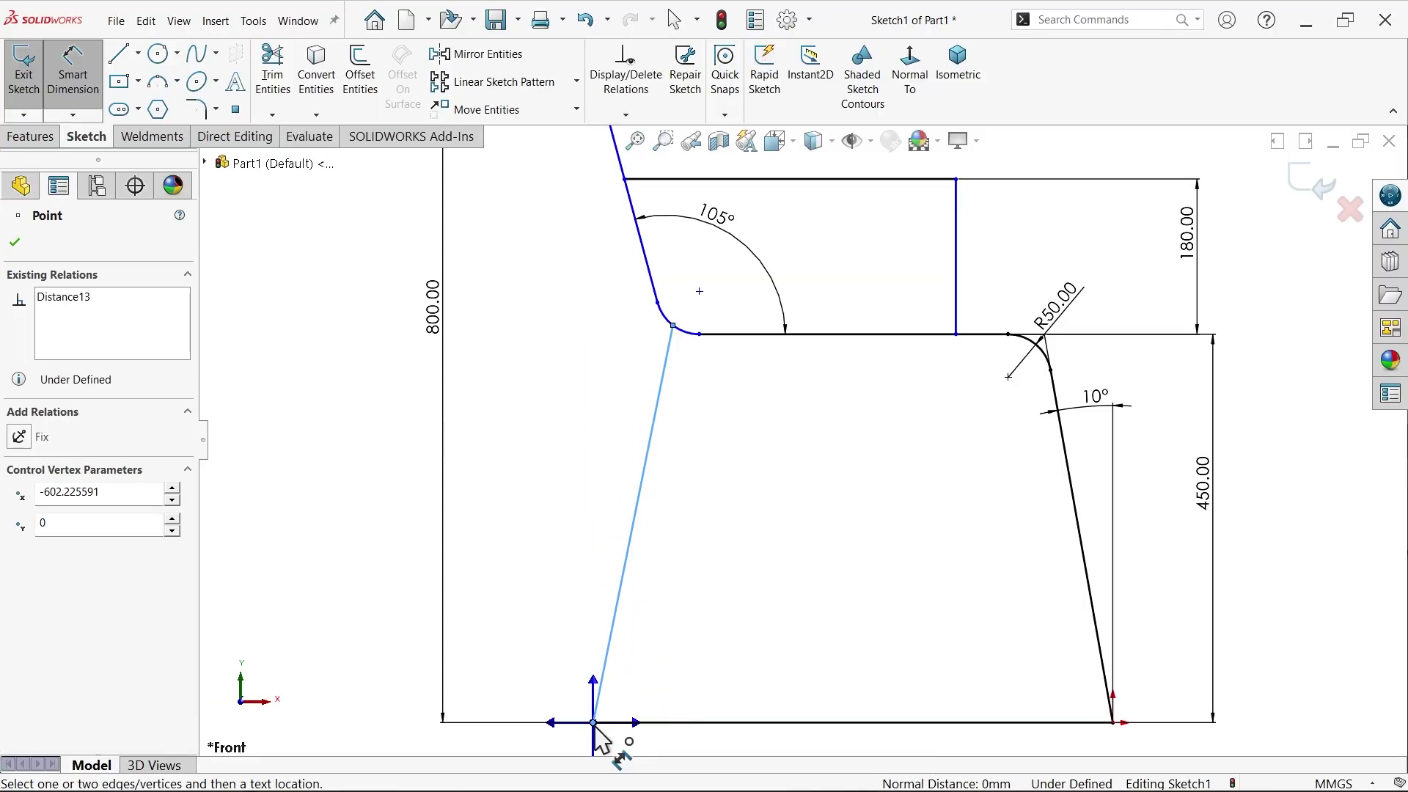
left_click(600, 678)
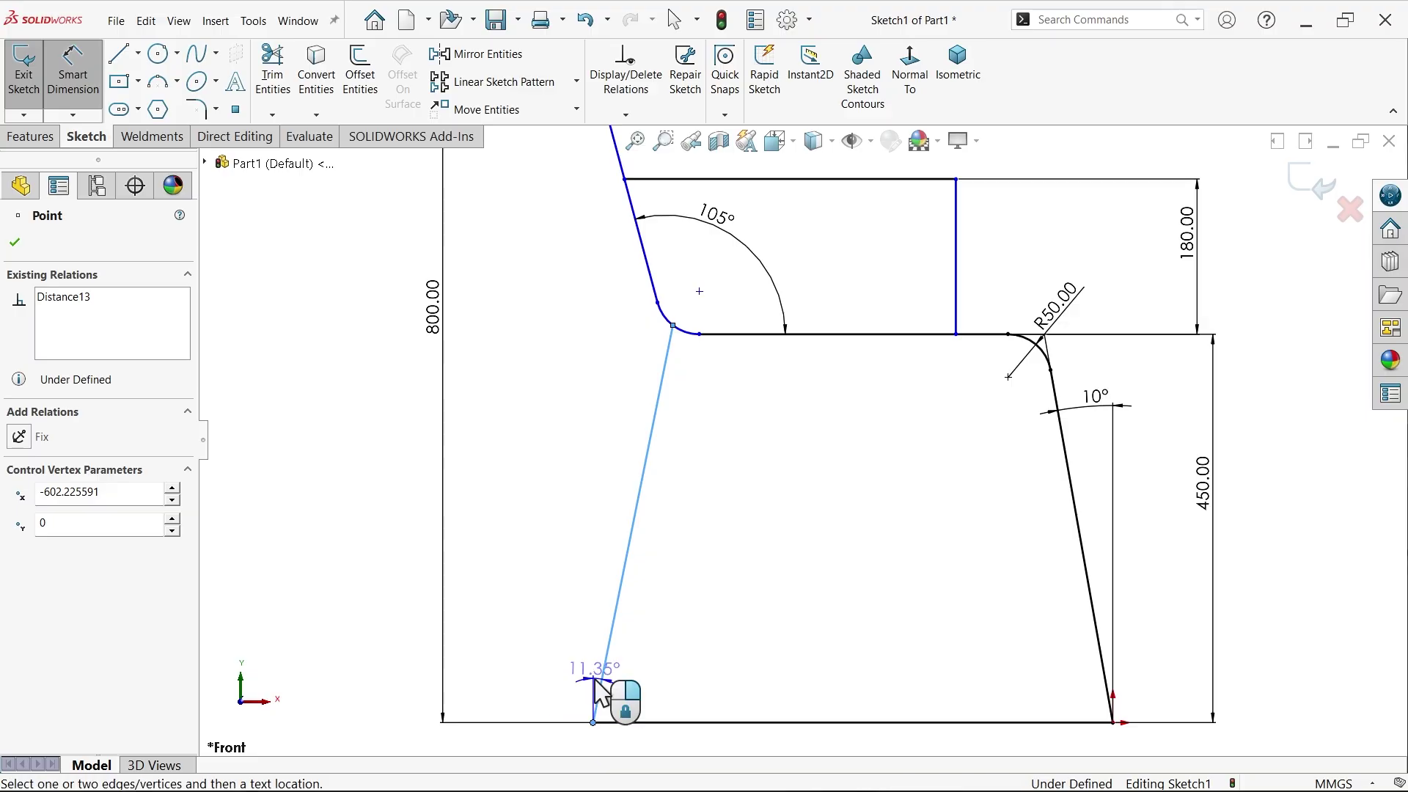
left_click(610, 453)
type("10")
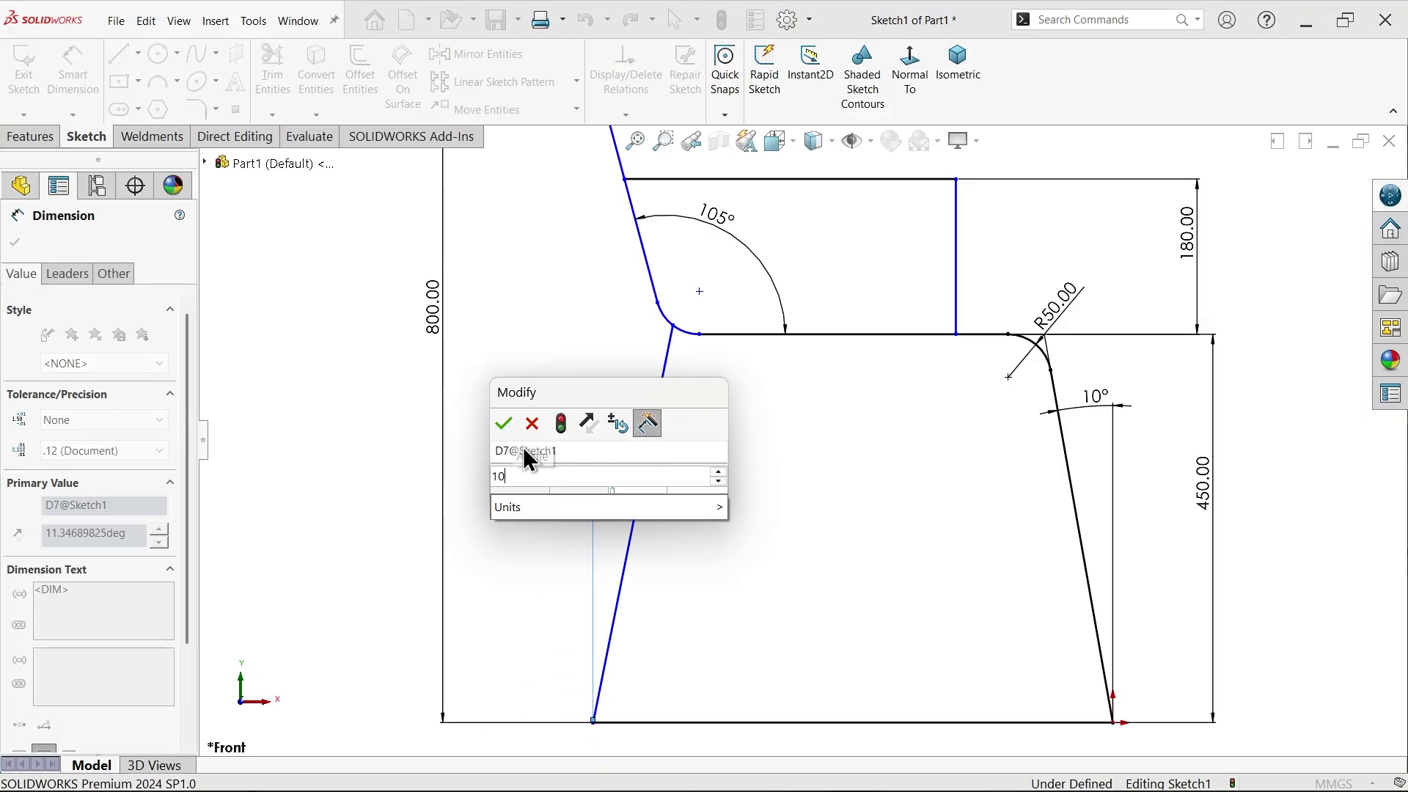
left_click(503, 423)
key("z")
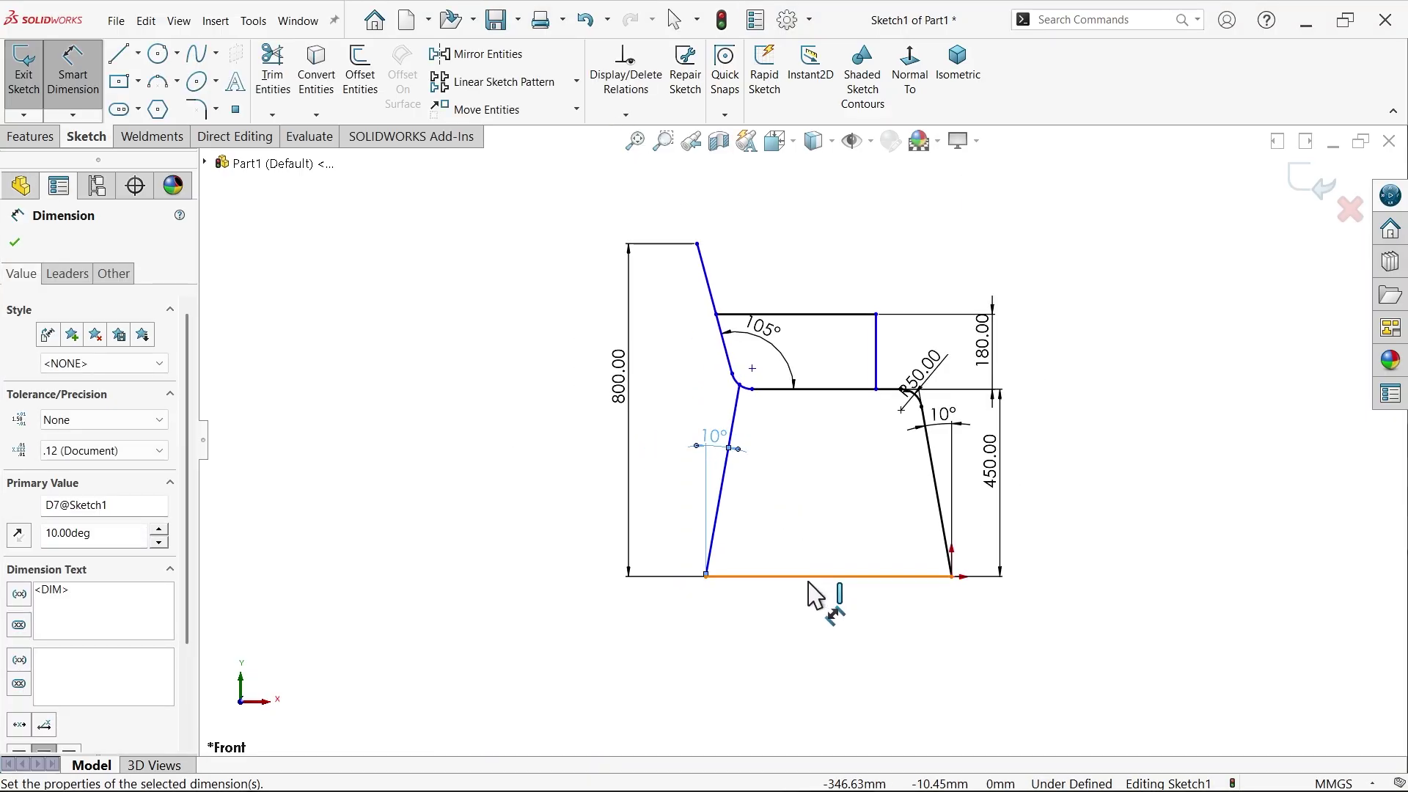
Step: Dimension the floor line for a 520 mm span between the legs
left_click(814, 580)
left_click(814, 627)
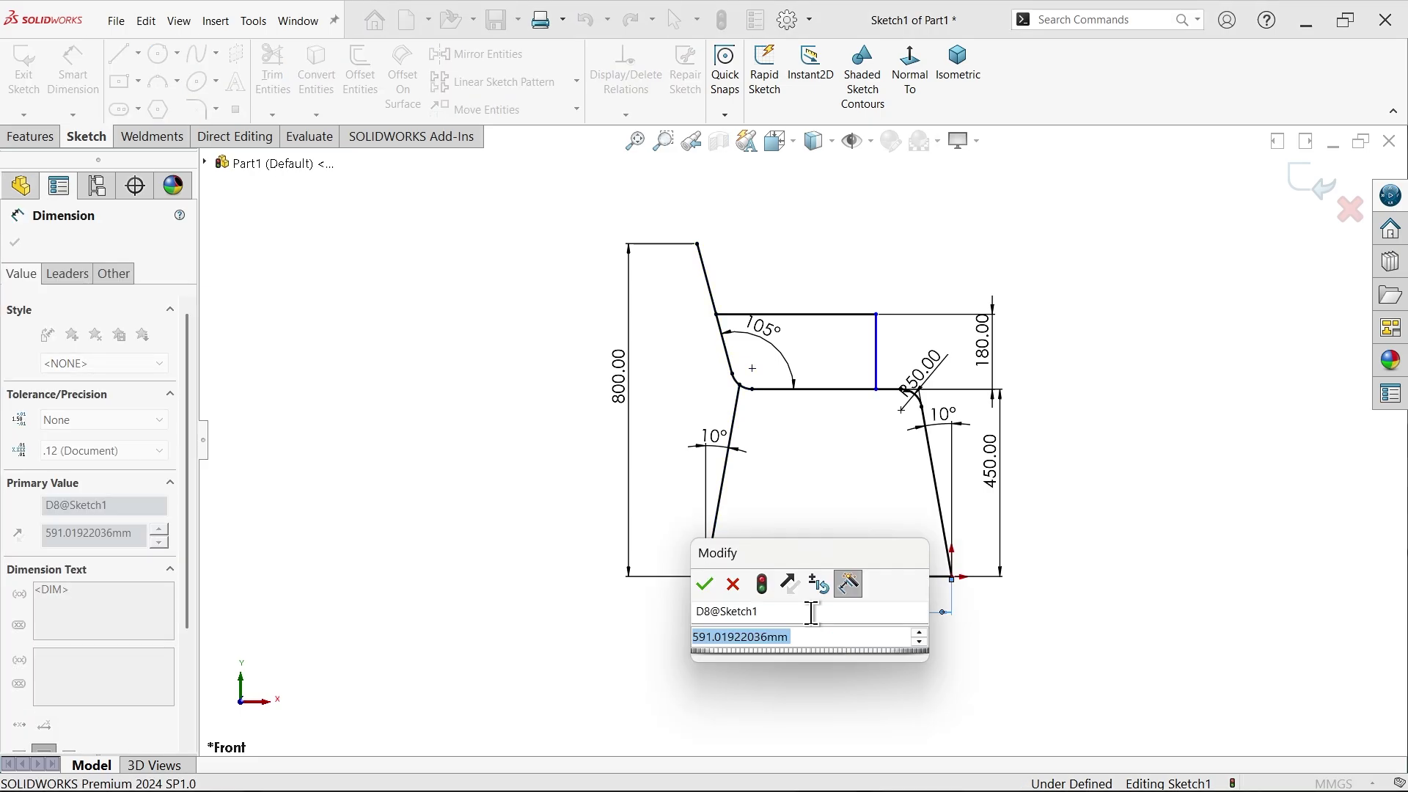
type("600")
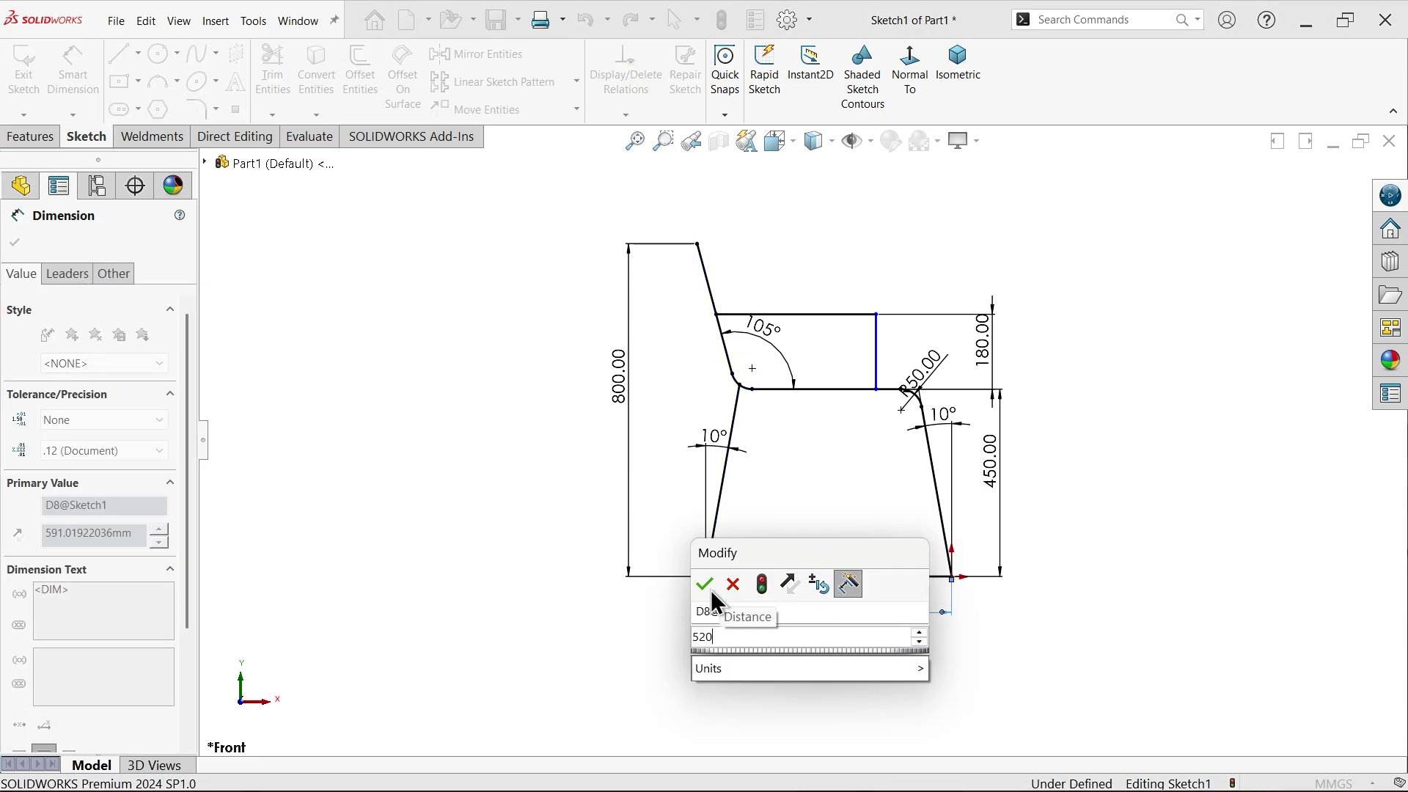
left_click(705, 584)
scroll(898, 330, "down", 5)
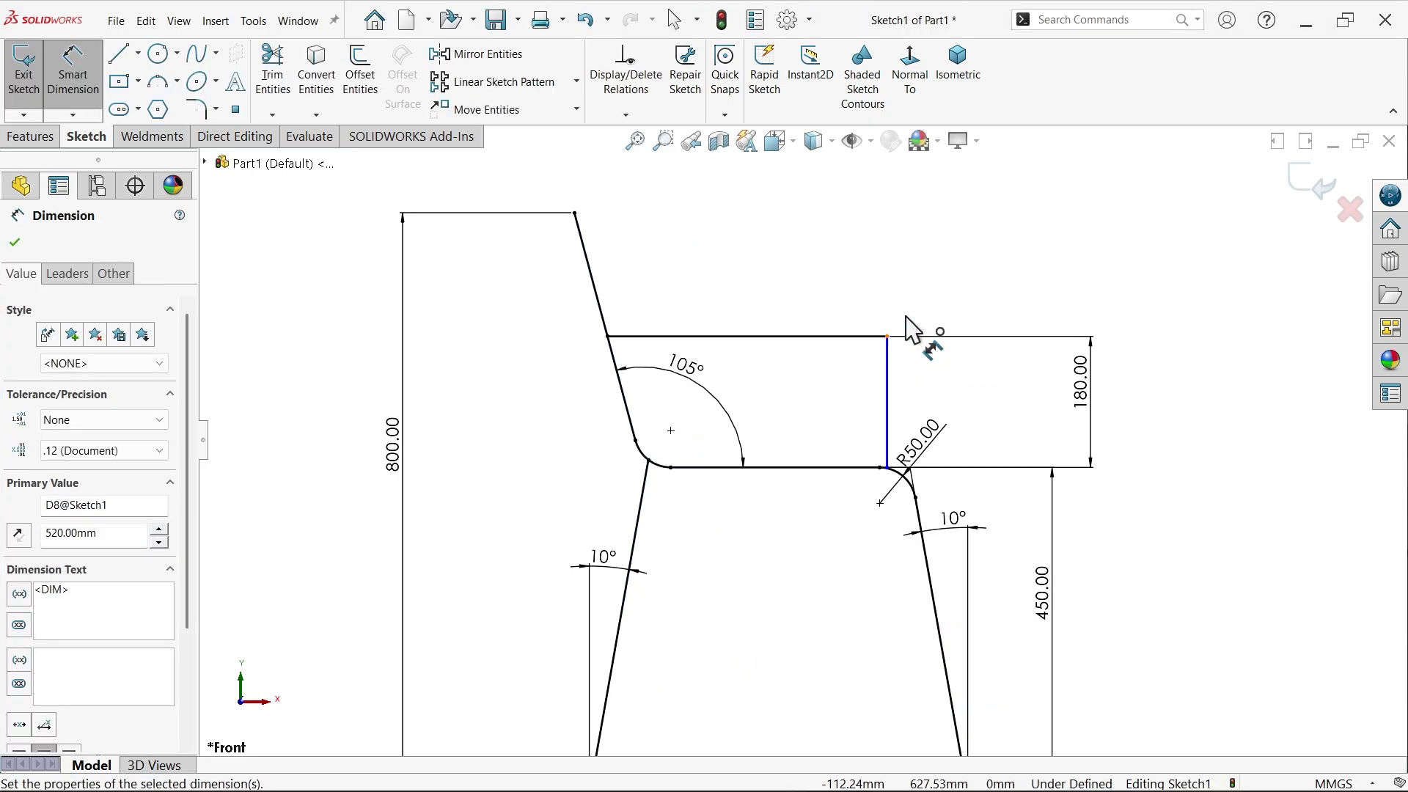
scroll(863, 335, "down", 2)
Step: Shift the armrest's vertical post left and dimension it 20 mm from the front fillet end
left_click(14, 242)
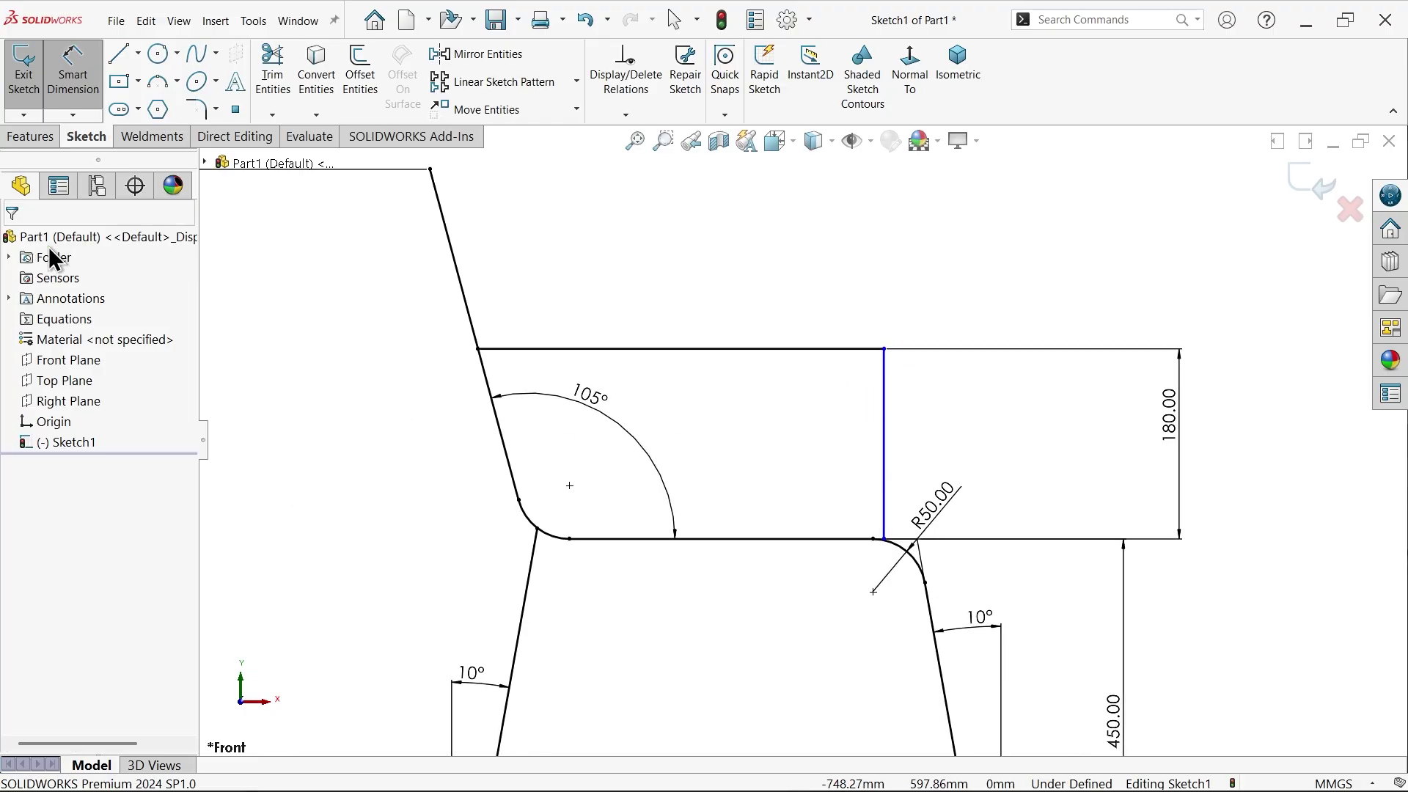
scroll(926, 506, "down", 3)
left_click_drag(842, 478, 754, 474)
left_click(73, 74)
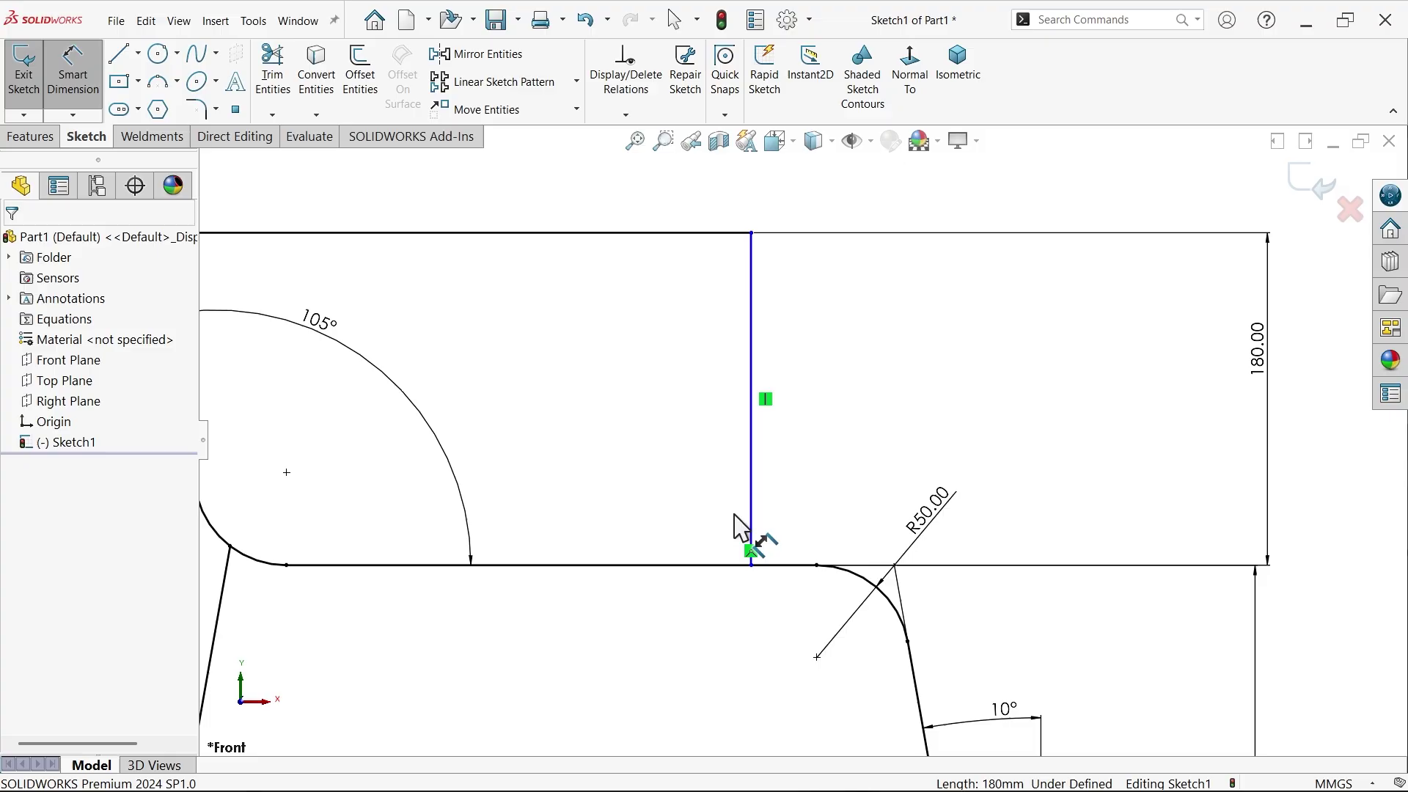
left_click(751, 514)
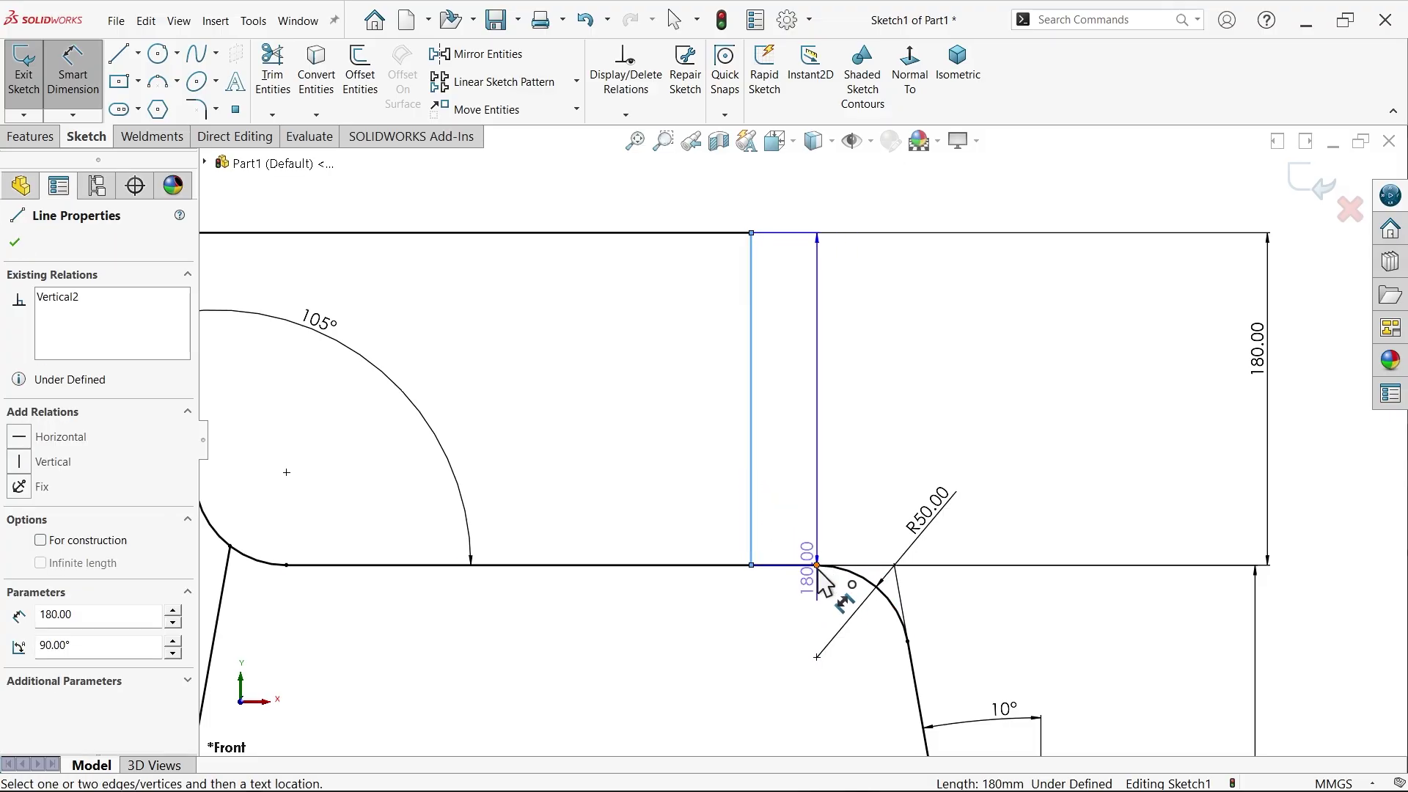
left_click(817, 564)
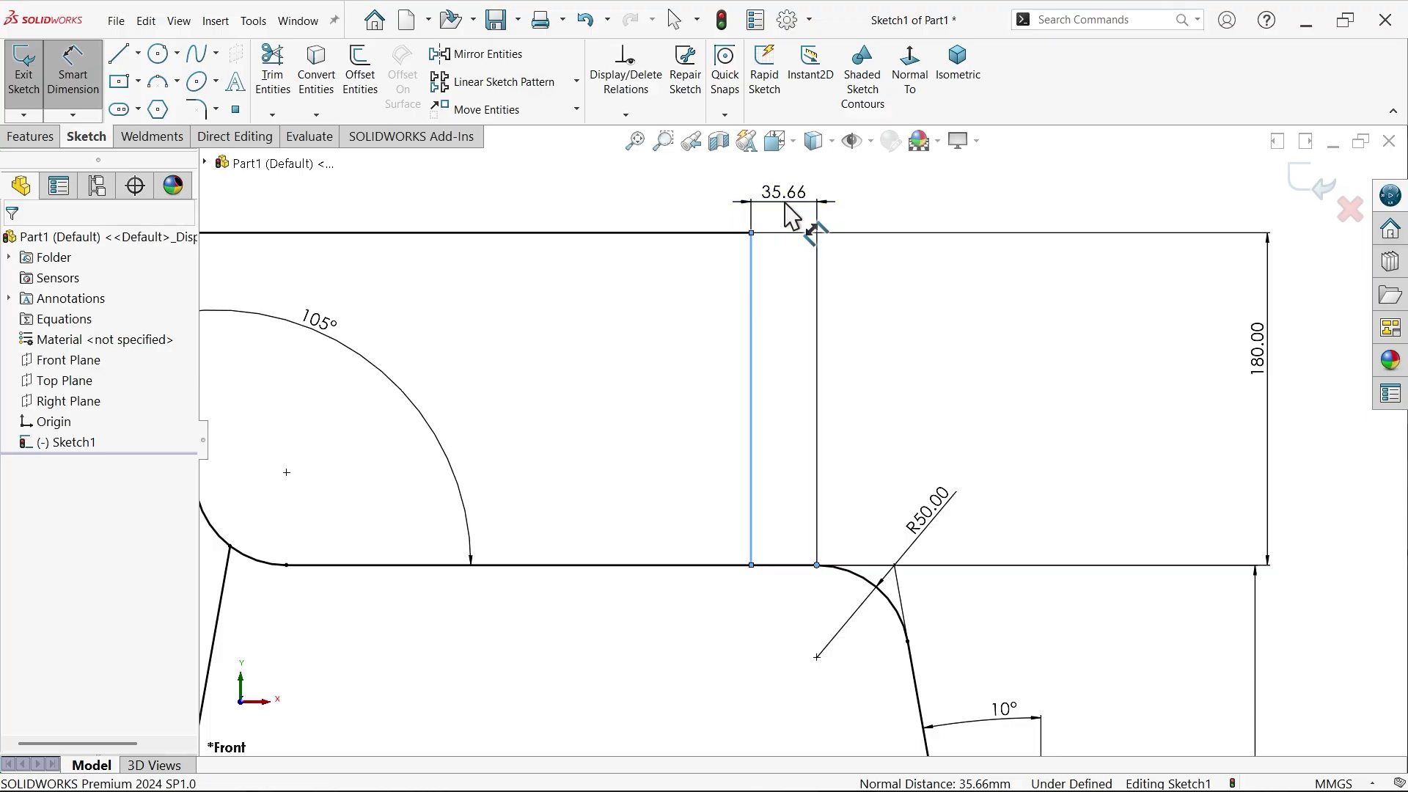
left_click(785, 196)
type("20")
left_click(679, 173)
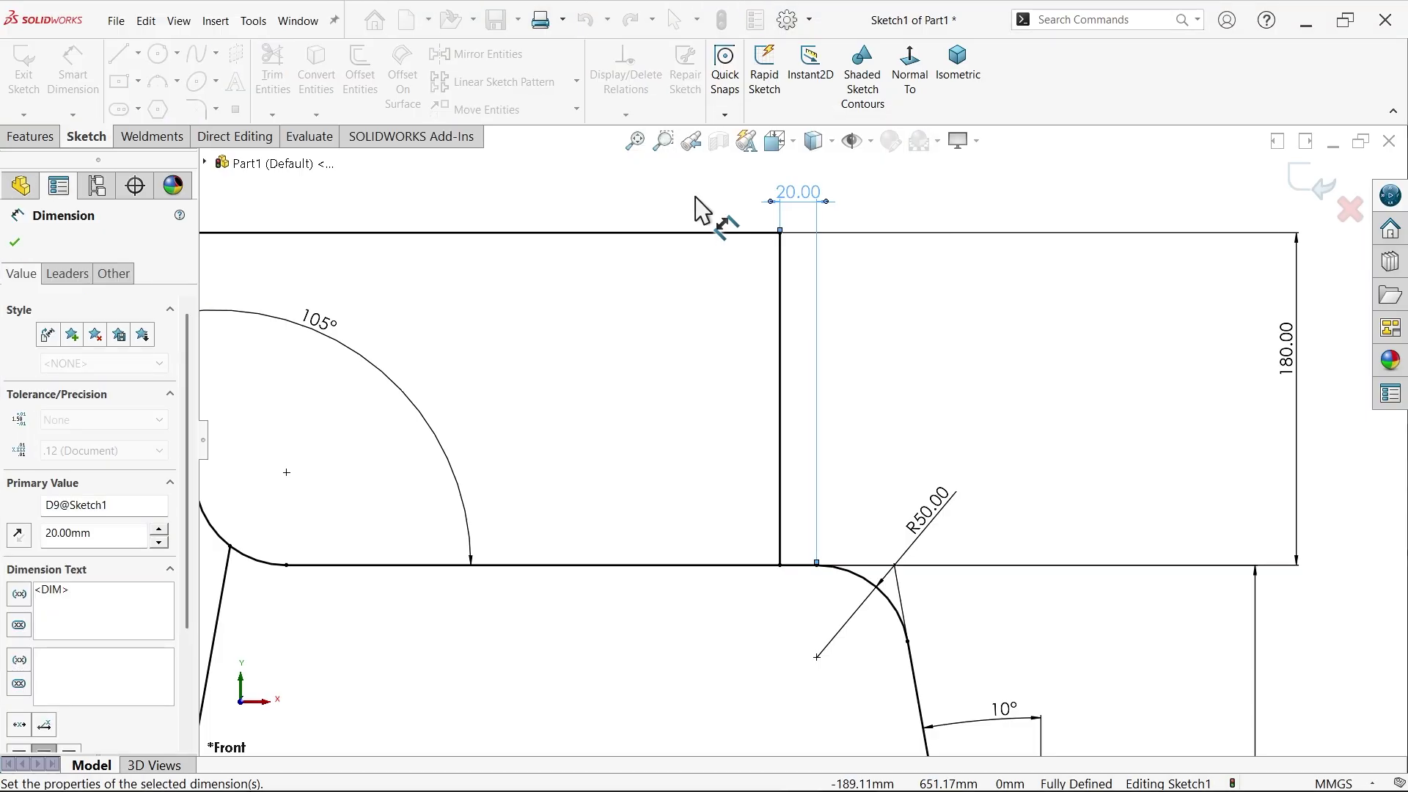
Step: Round the top corner of the armrest post with a 50 mm fillet
left_click(16, 242)
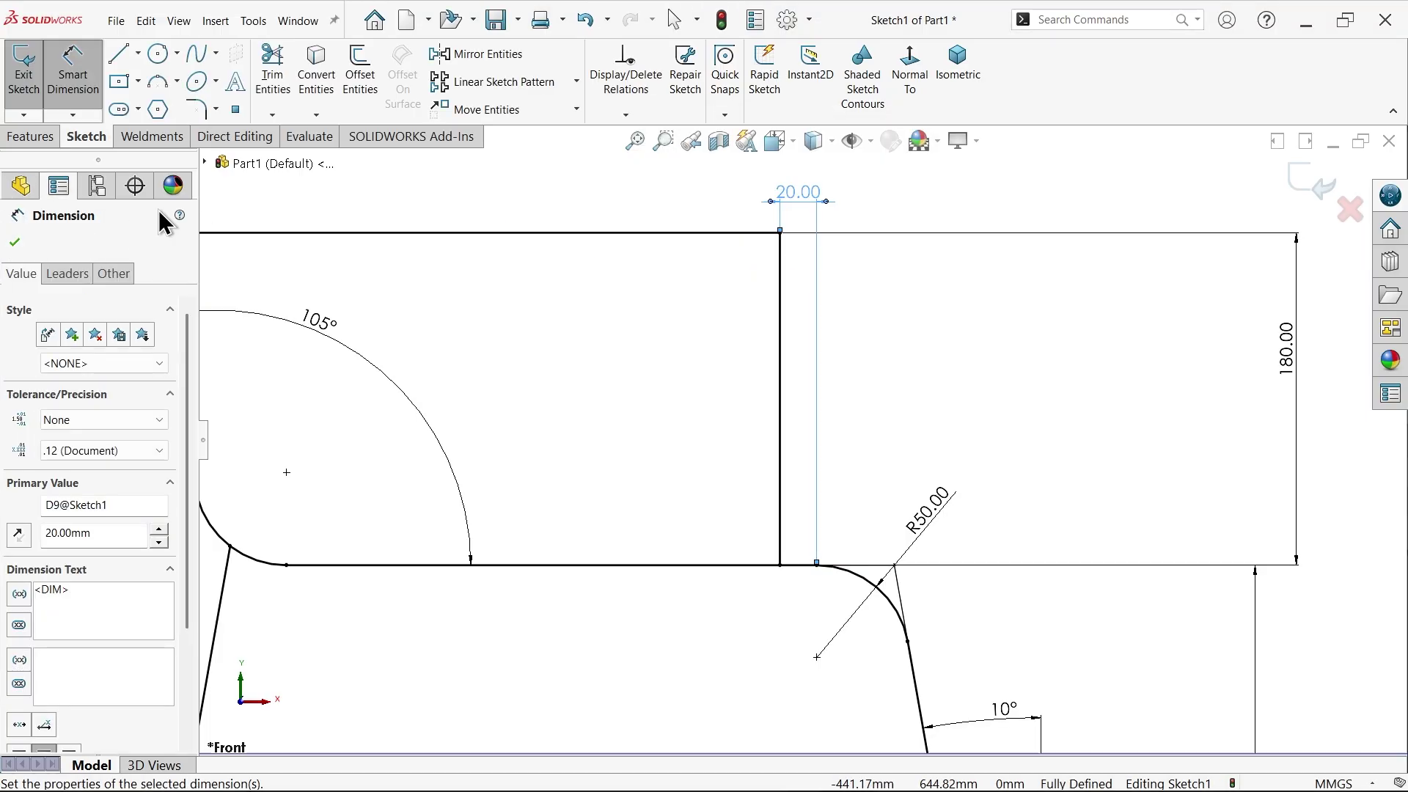
left_click(195, 110)
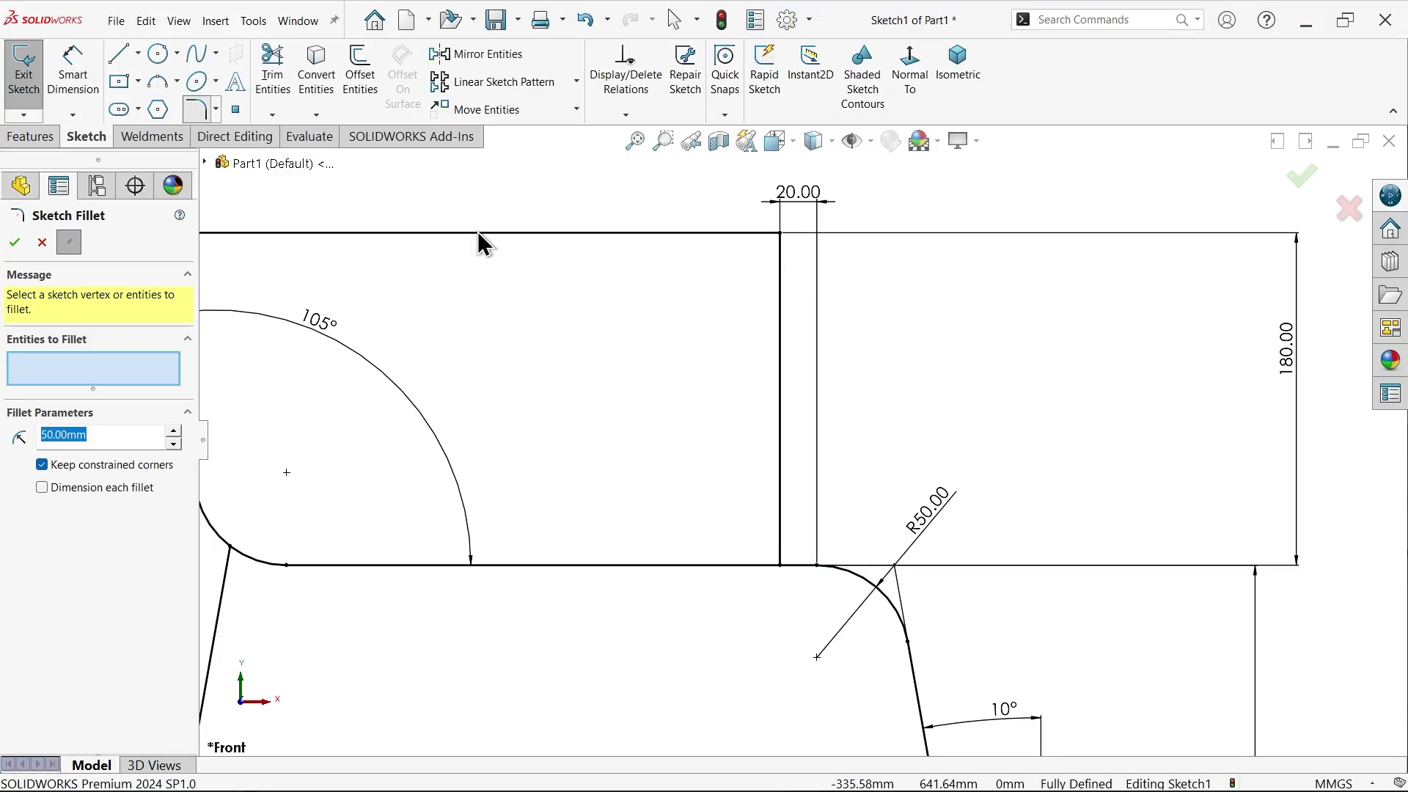
left_click(780, 233)
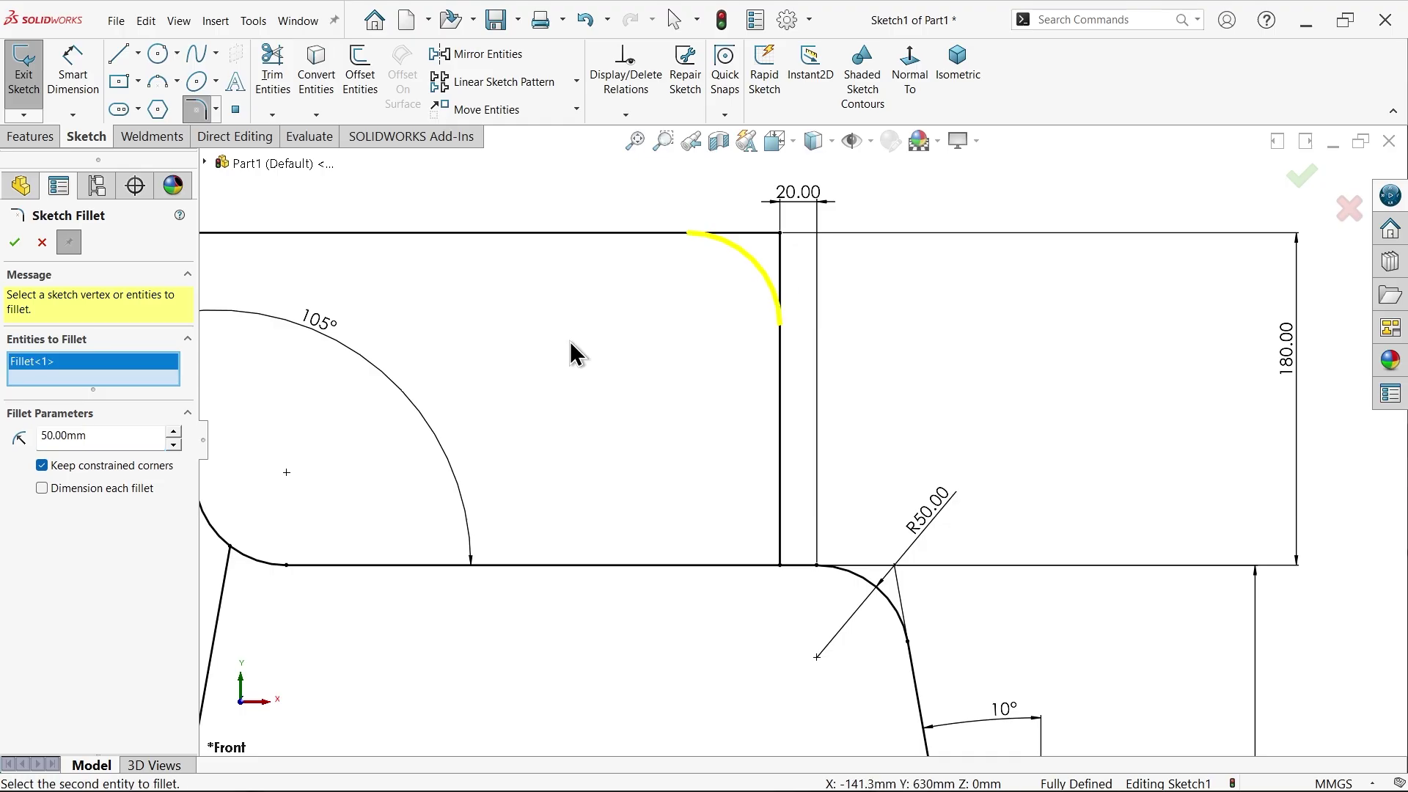
left_click(15, 243)
scroll(584, 346, "up", 4)
scroll(755, 403, "up", 2)
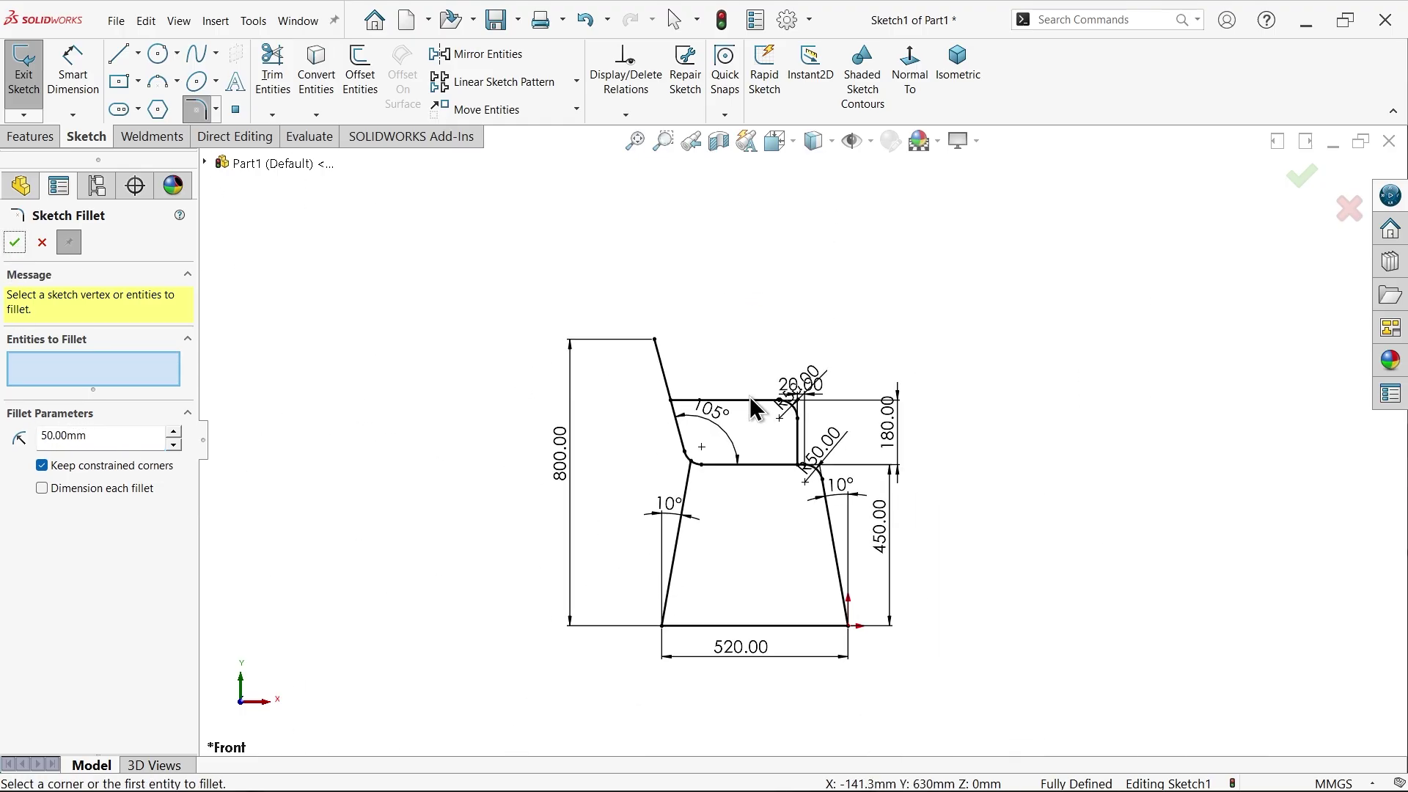
scroll(769, 537, "down", 2)
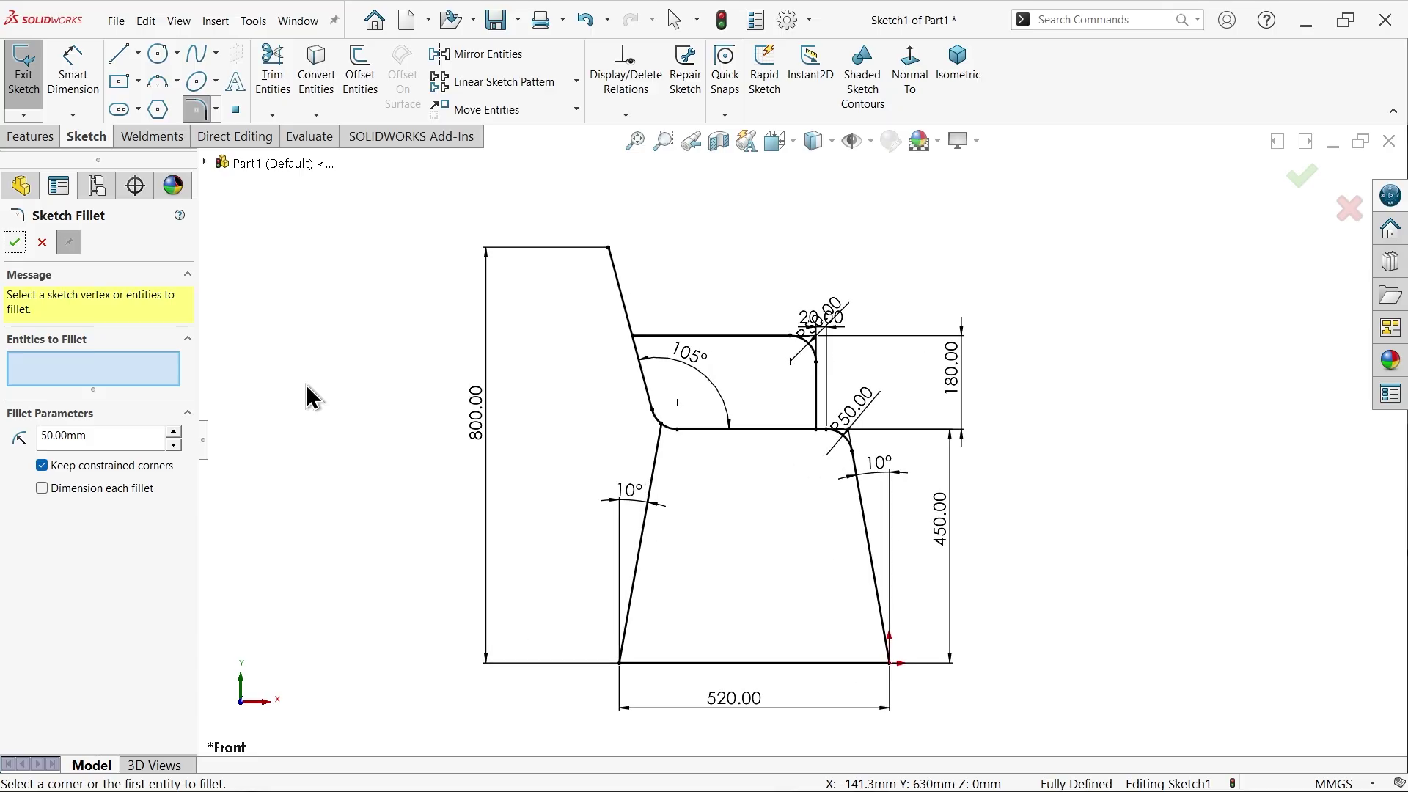
left_click(38, 245)
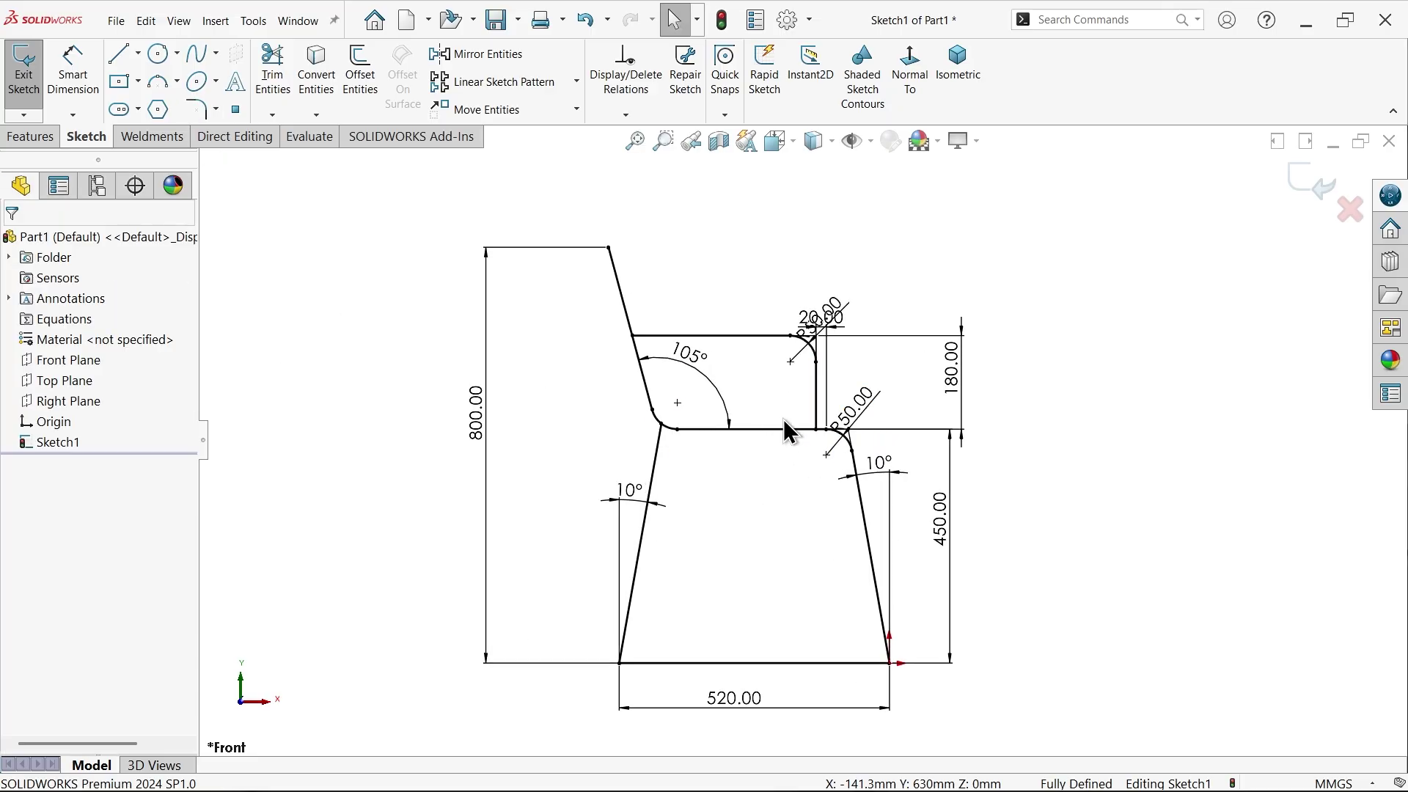
Step: Convert the bottom floor line to construction geometry
scroll(795, 560, "up", 2)
scroll(786, 597, "down", 4)
left_click(797, 570)
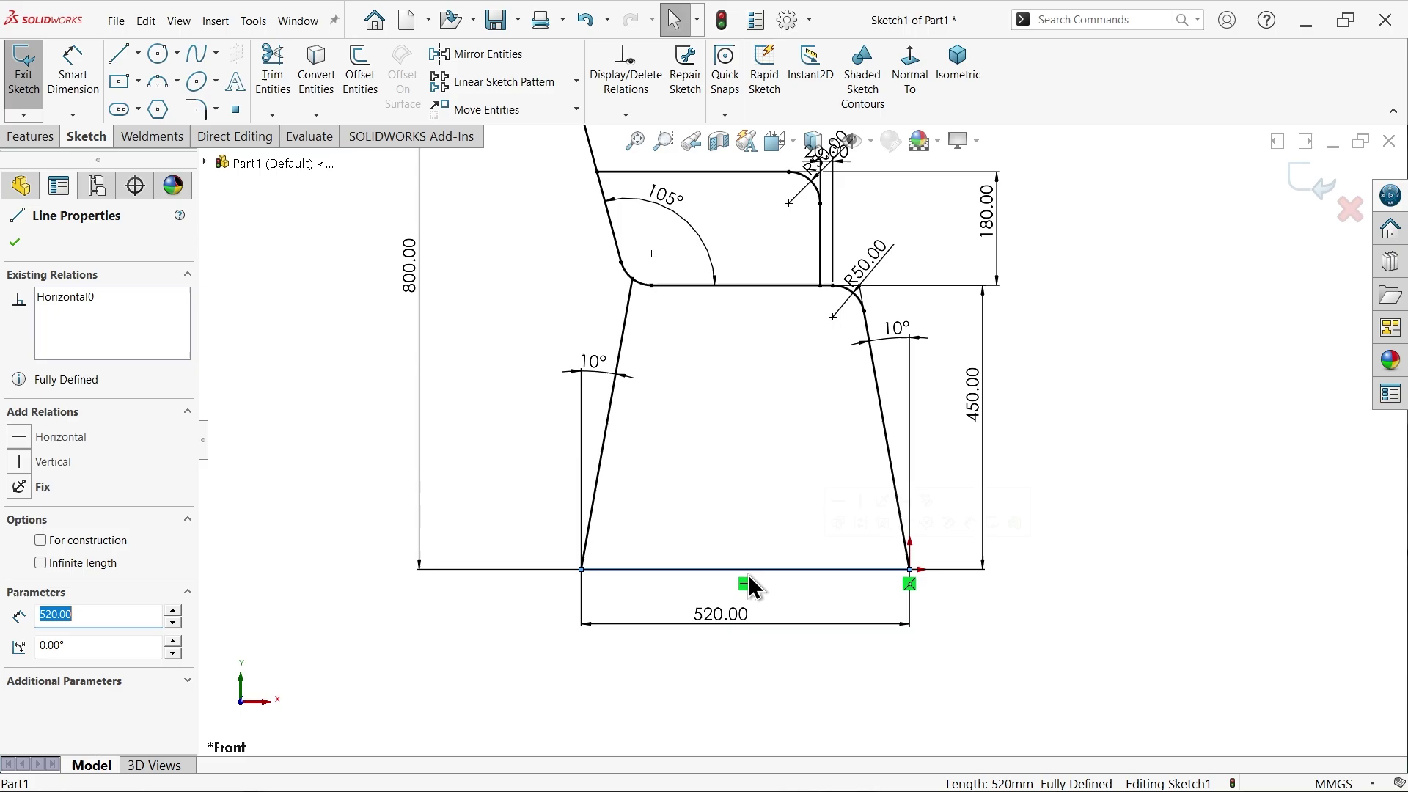
left_click(861, 525)
left_click(751, 497)
scroll(750, 497, "up", 3)
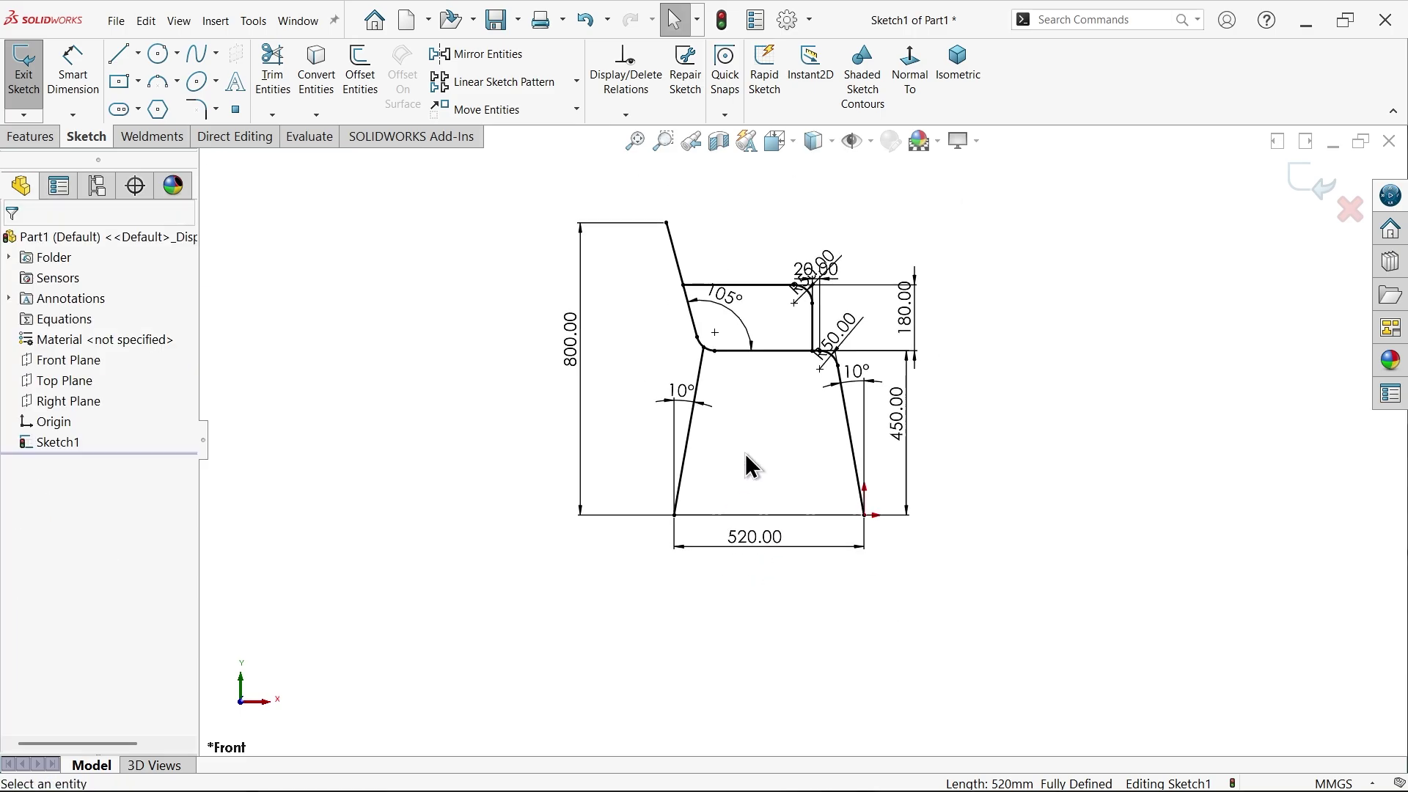
scroll(821, 357, "down", 2)
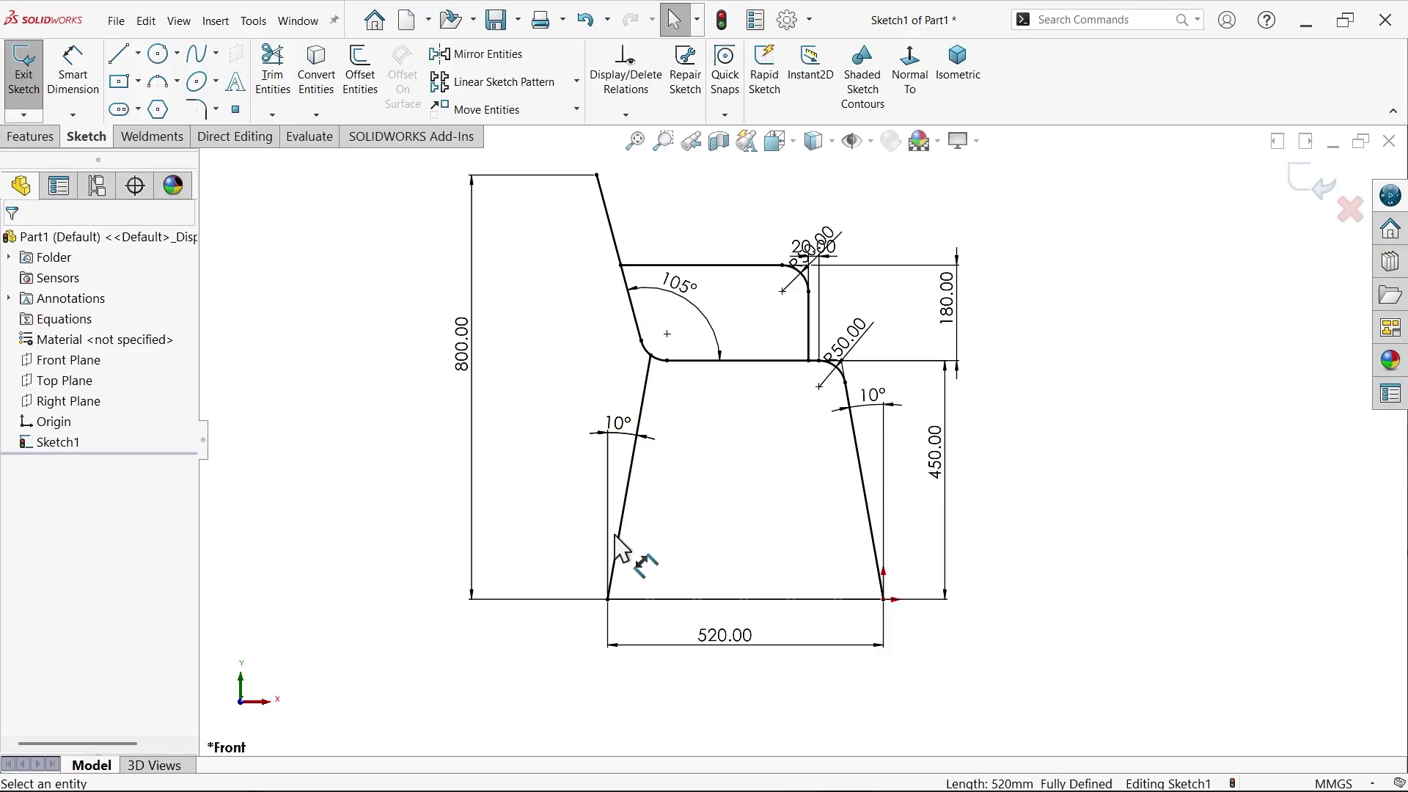
Step: Start a Boss-Extrude of the chair sketch set to Mid Plane, 449 mm deep
left_click(32, 137)
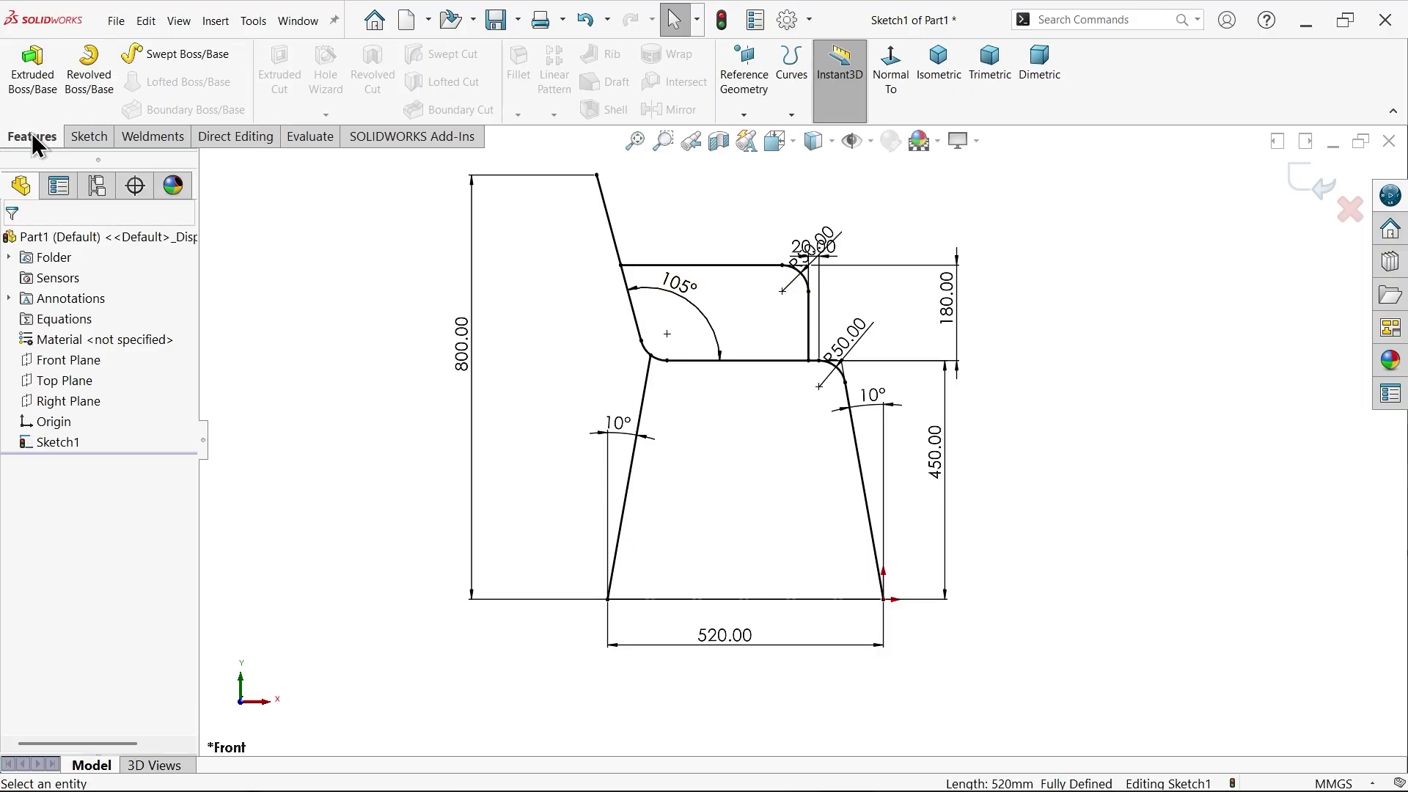
left_click(32, 80)
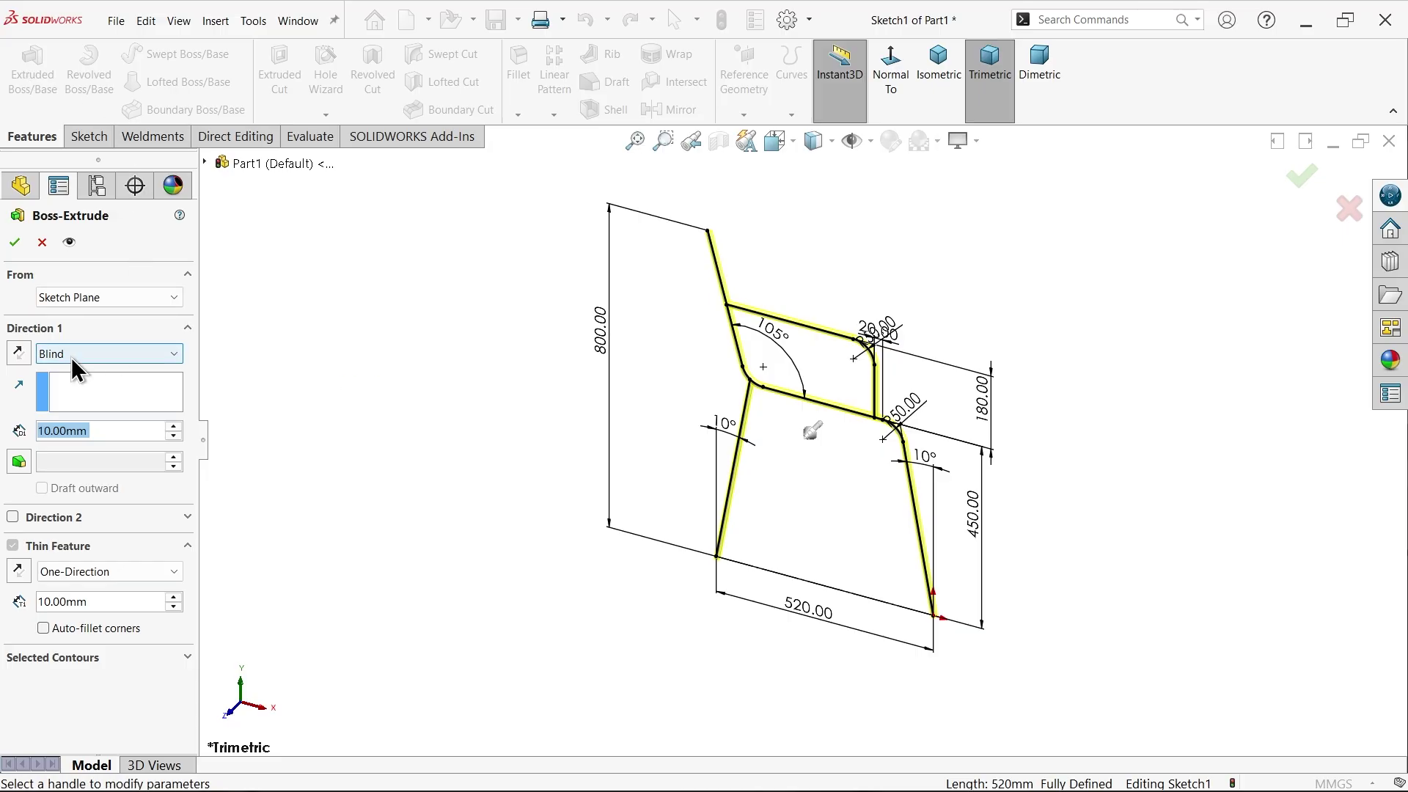
left_click(72, 359)
left_click(70, 437)
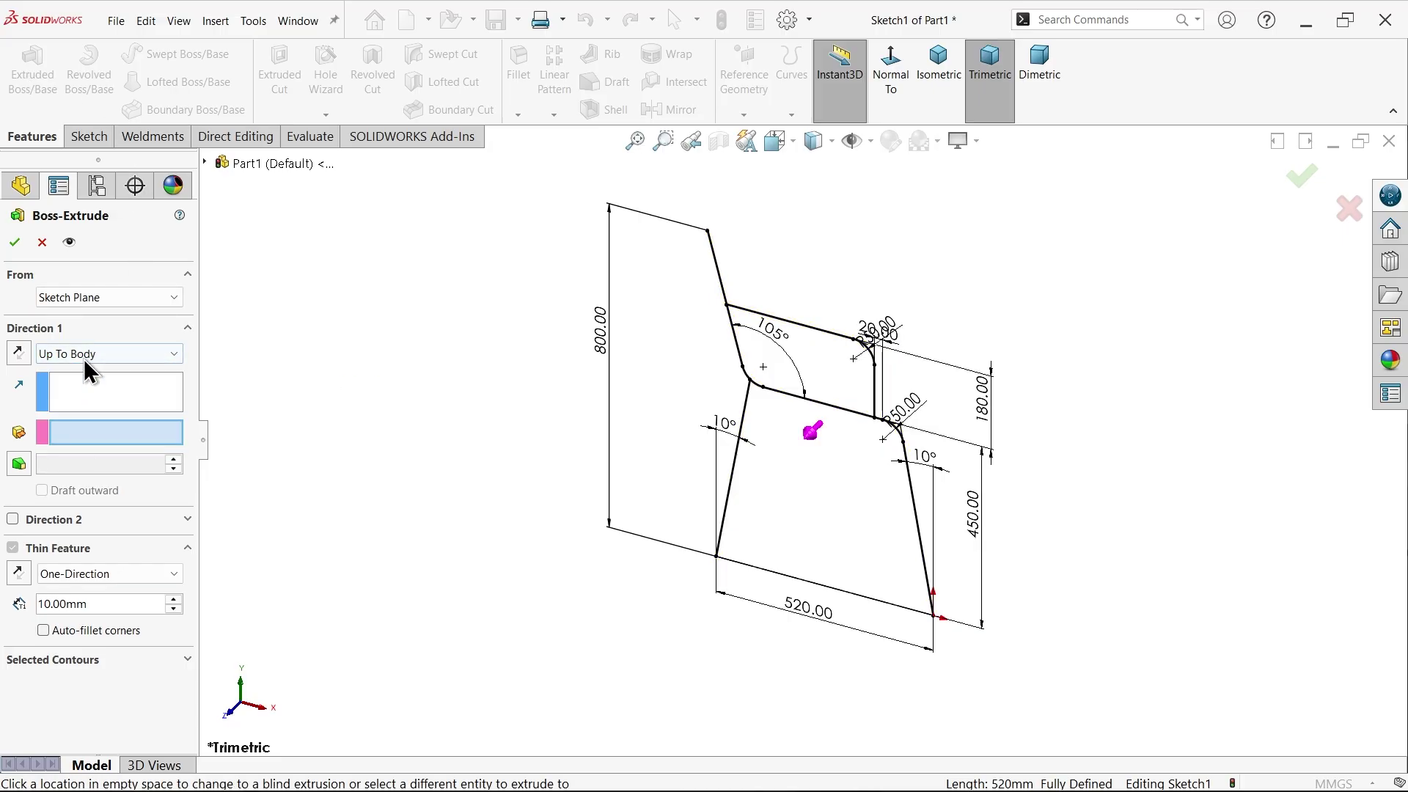
left_click(84, 358)
left_click(82, 442)
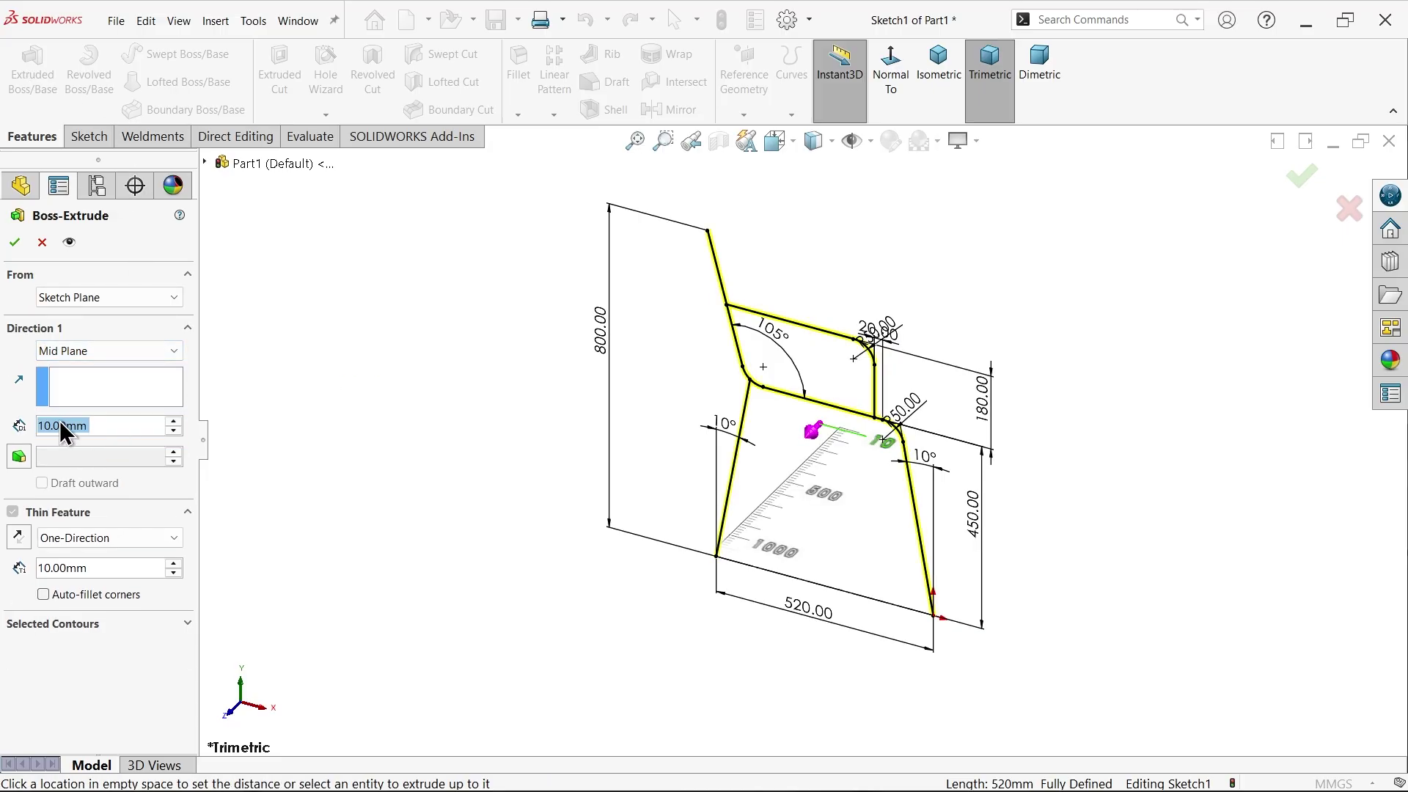
type("449")
key("Return")
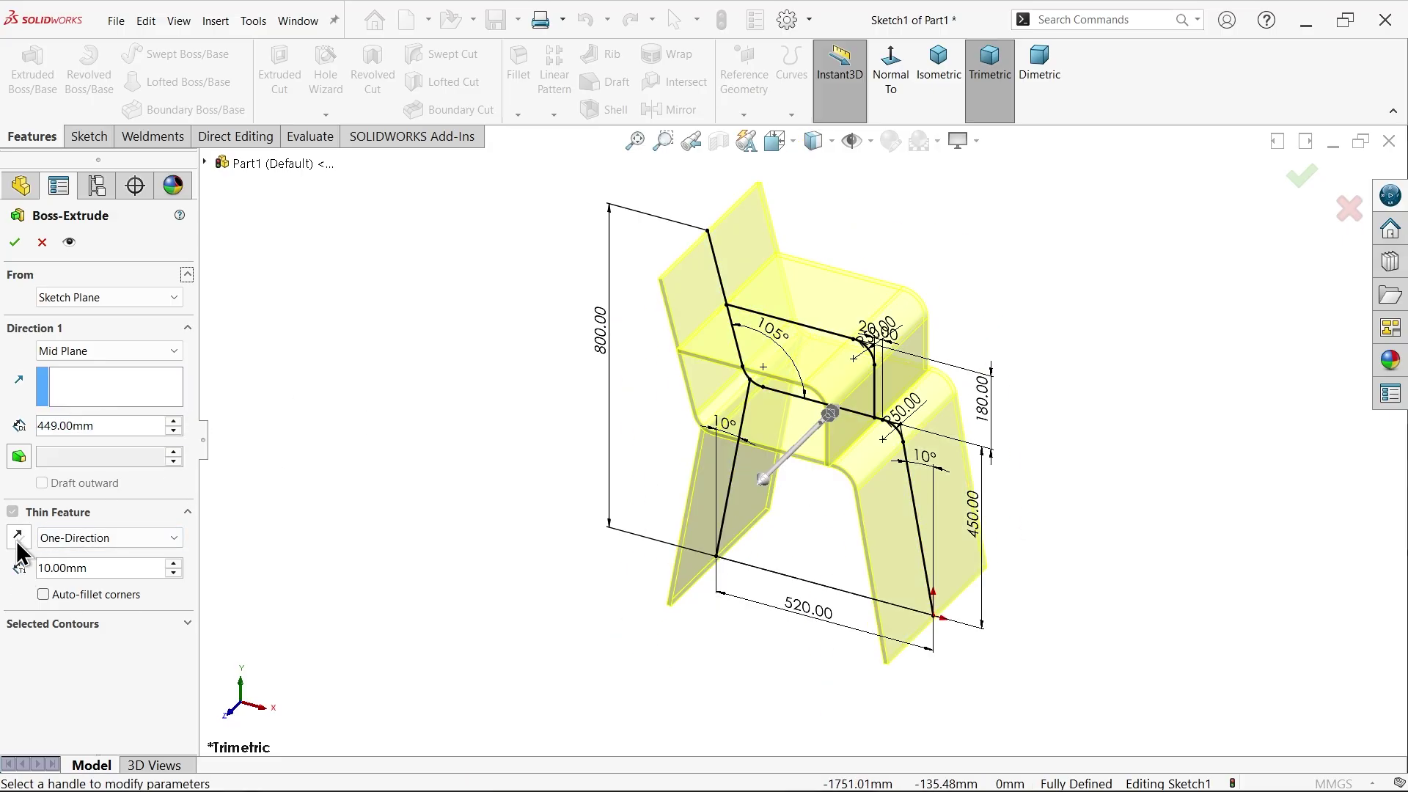
Step: Give the thin feature a 50 mm wall thickness and switch to Front view
left_click(82, 624)
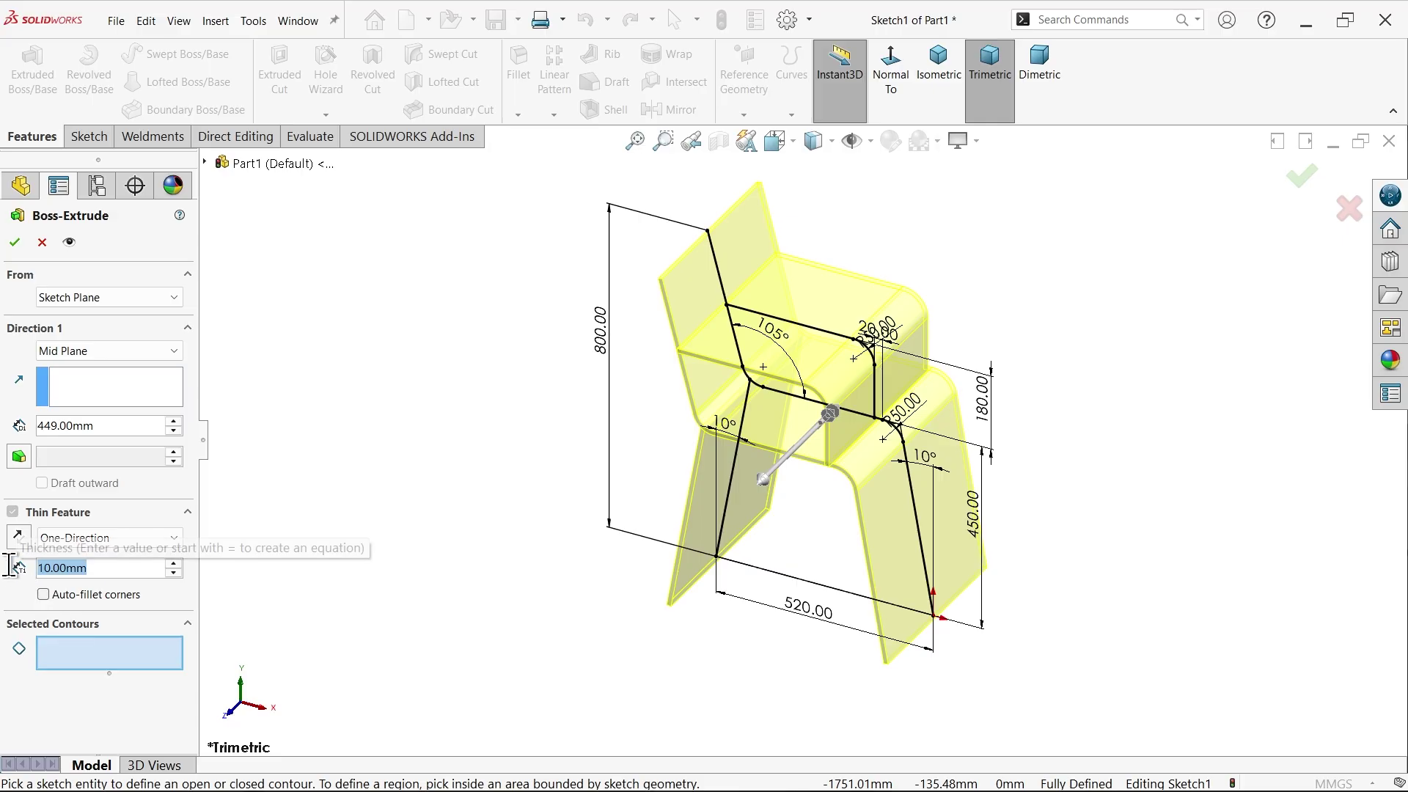
type("50")
key("Return")
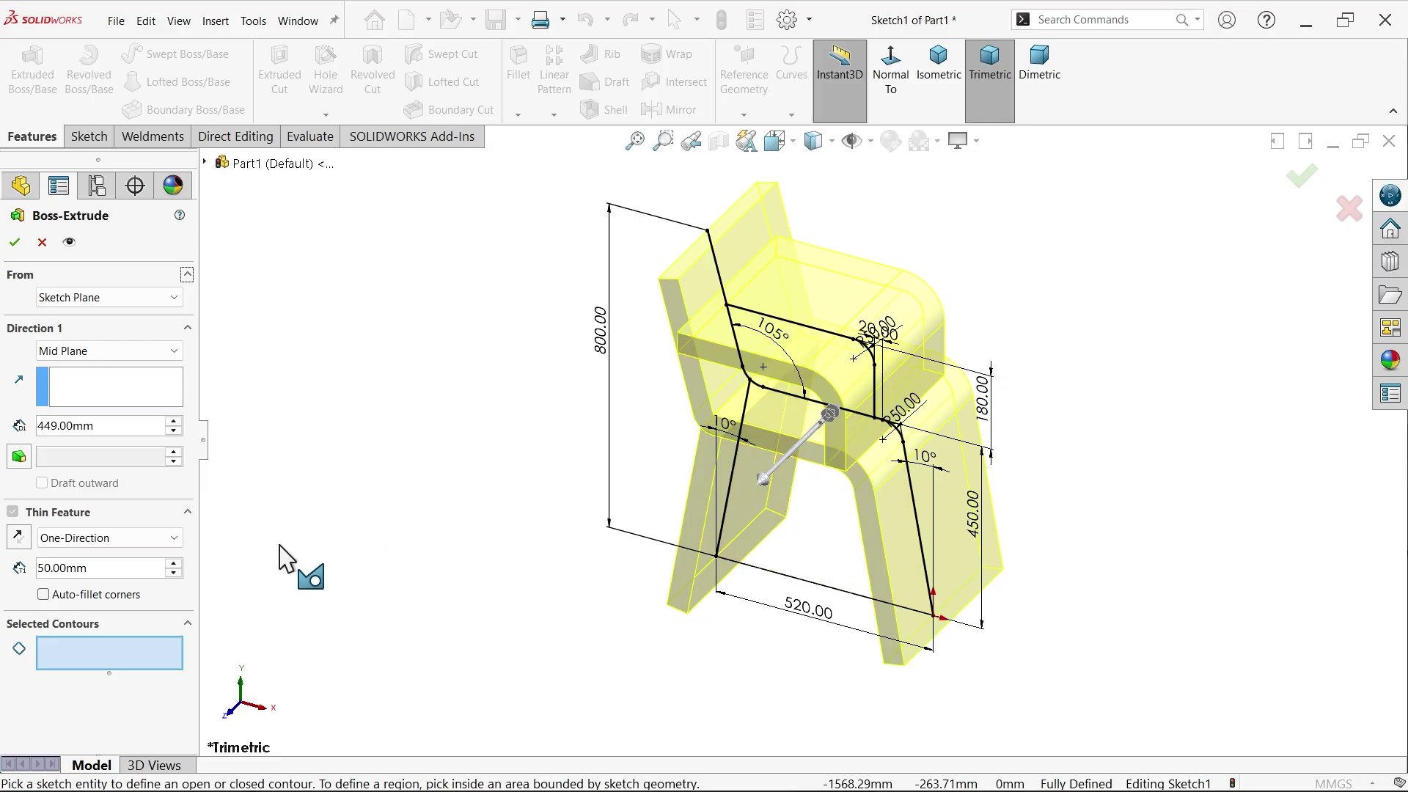
left_click(785, 147)
left_click(597, 575)
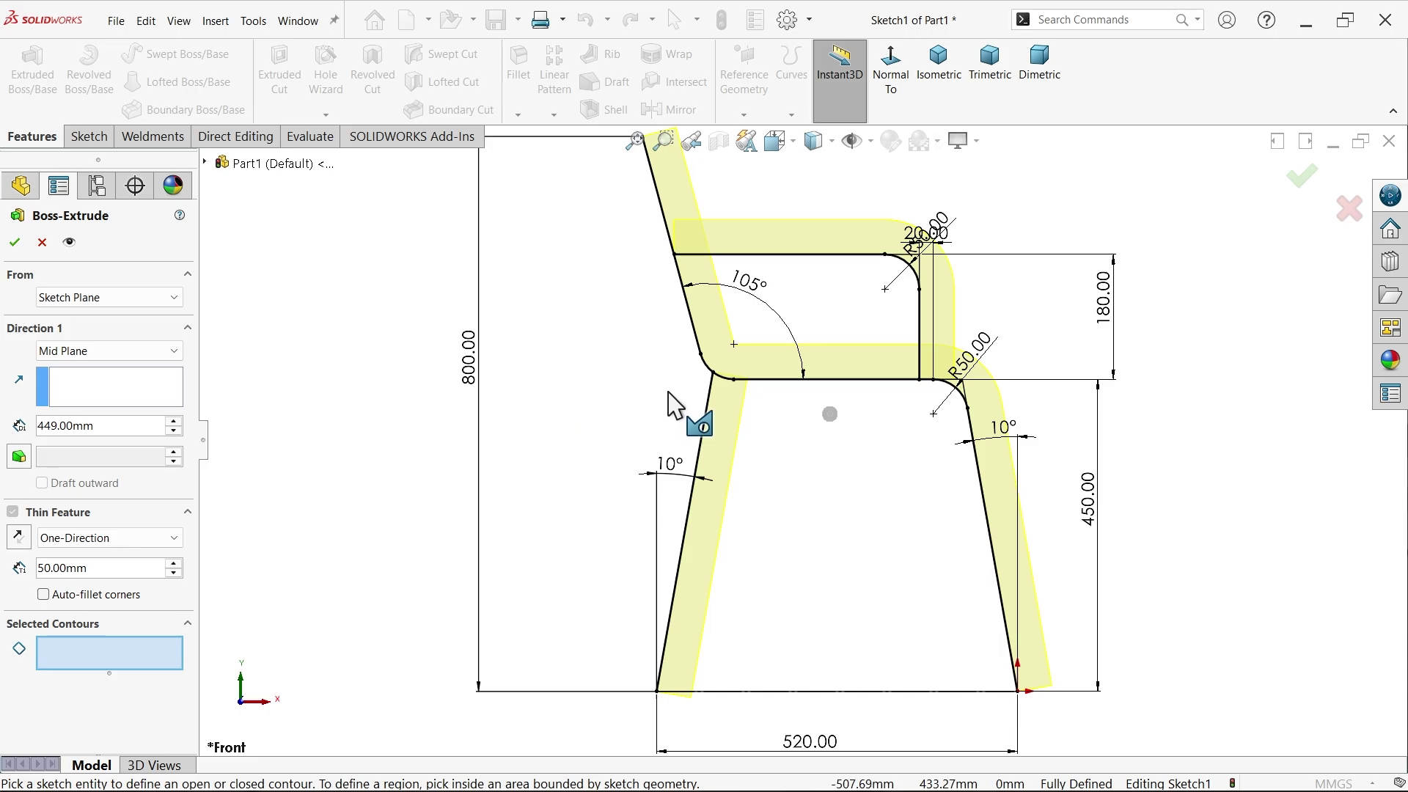
Step: Extrude the back, seat and rear-leg contour Mid Plane 430 mm with a 50 mm wall
left_click(14, 542)
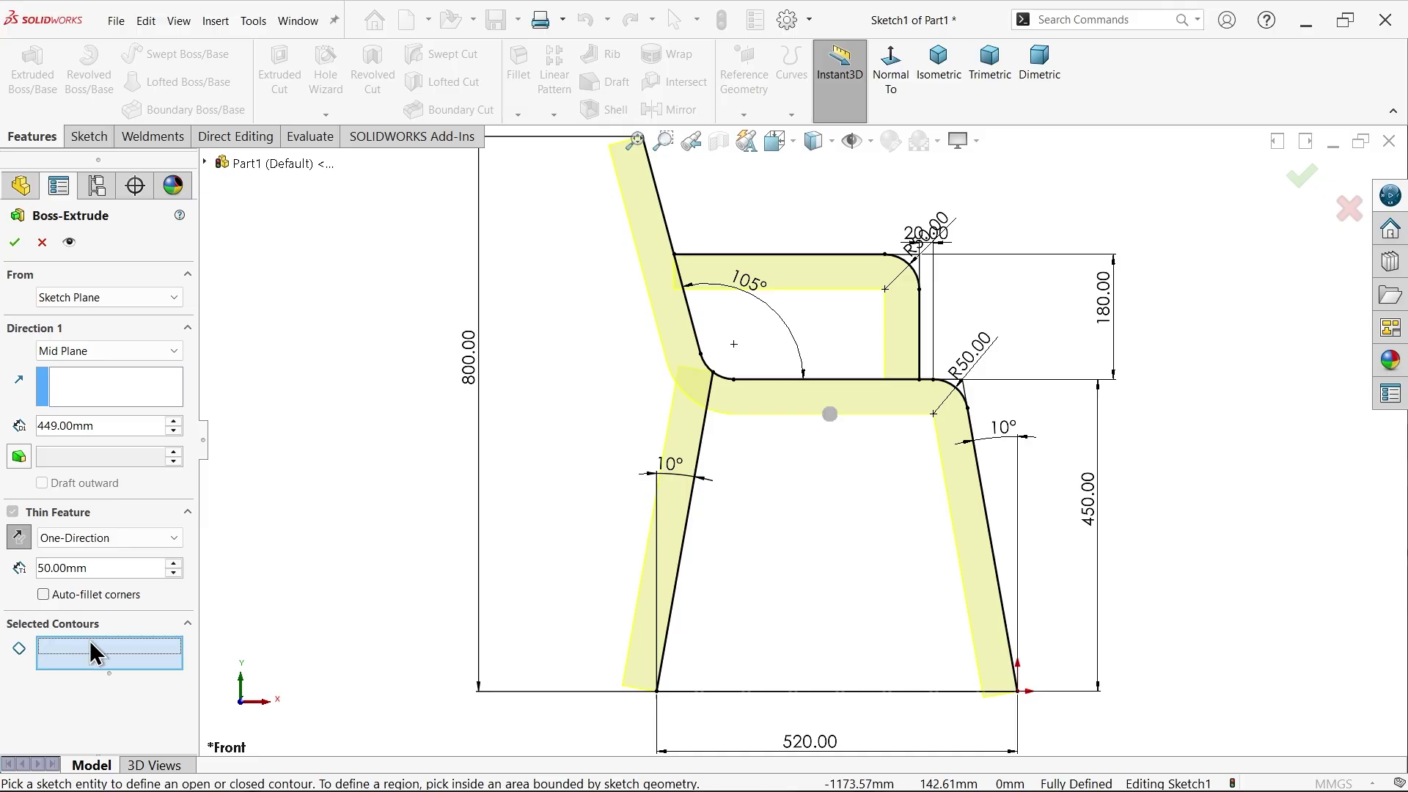
left_click(767, 384)
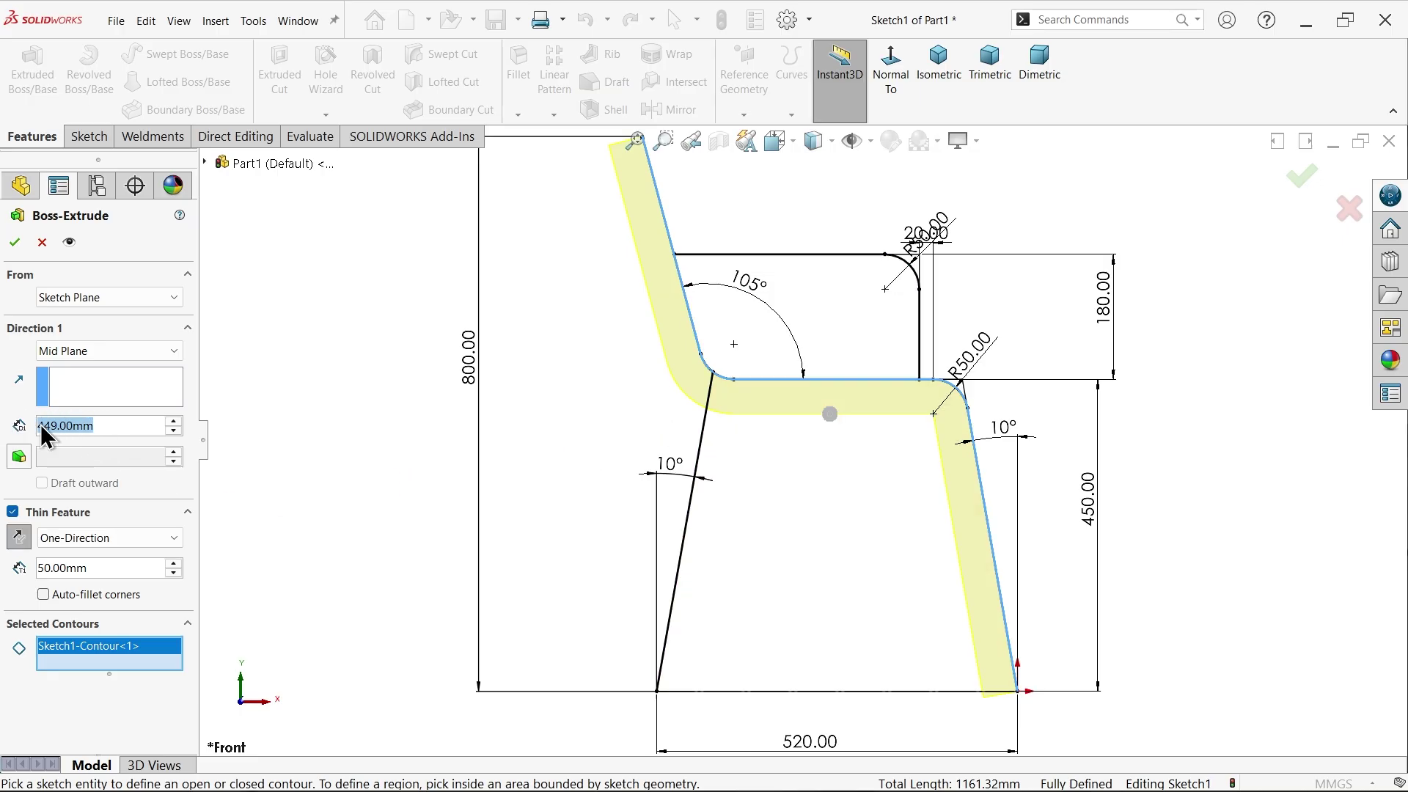
type("430")
key("Return")
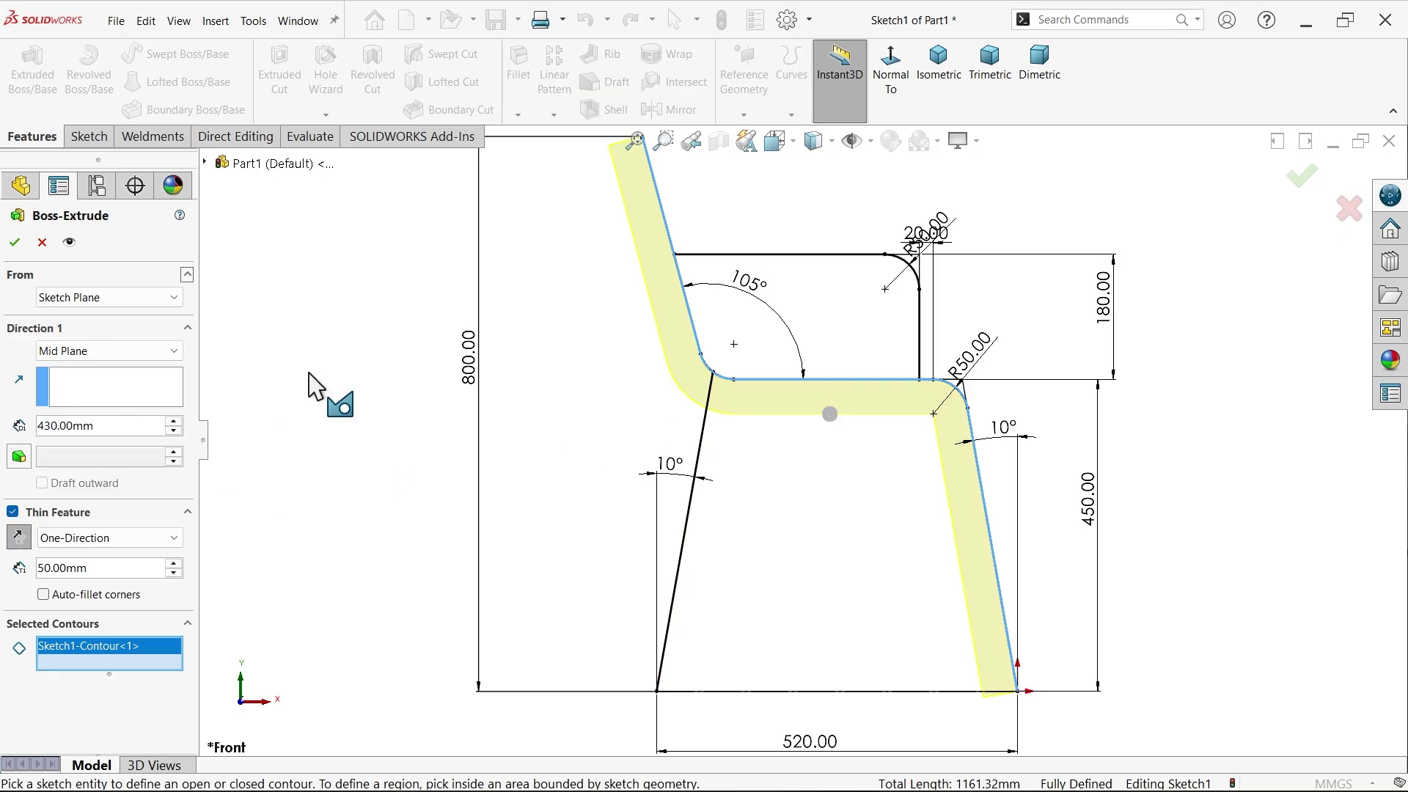
left_click(19, 540)
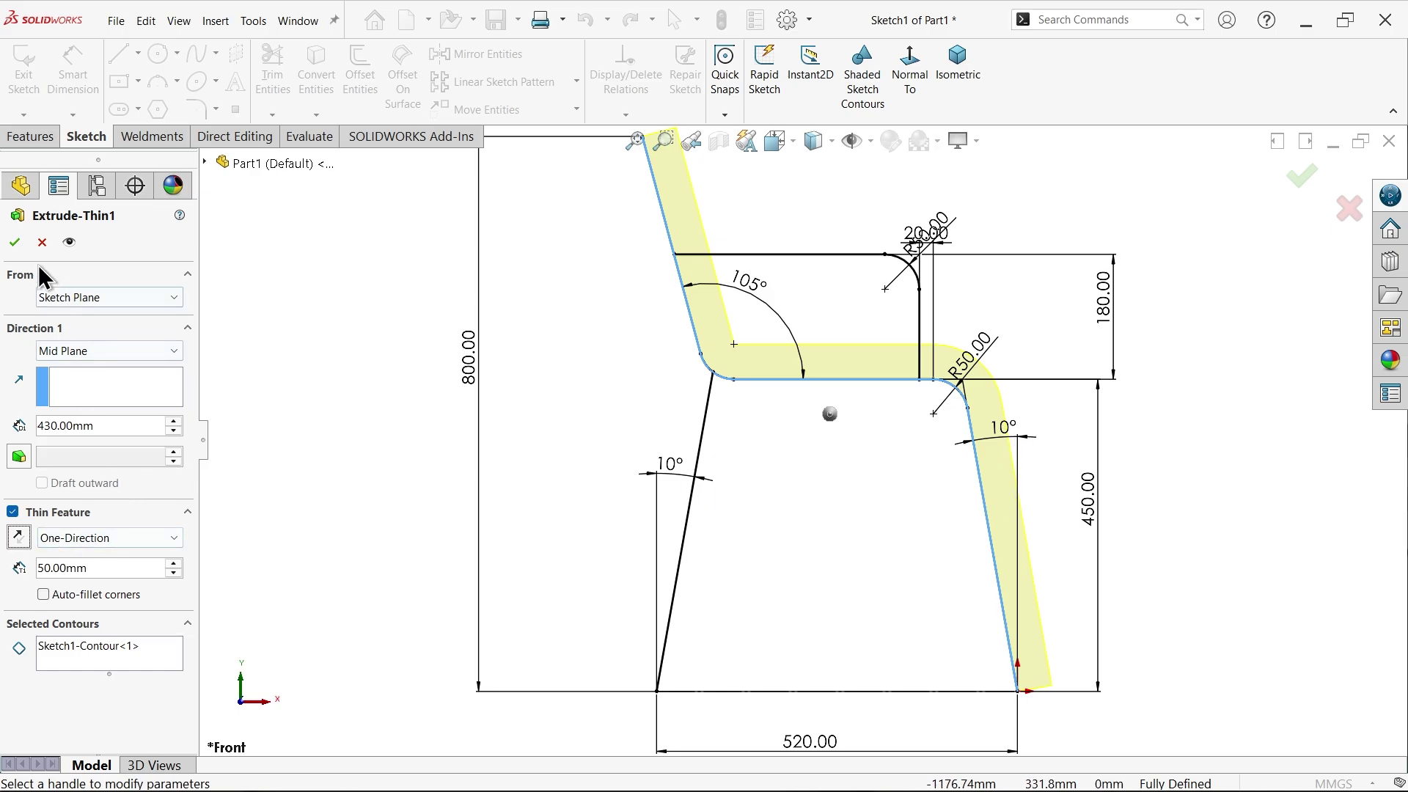
left_click(14, 242)
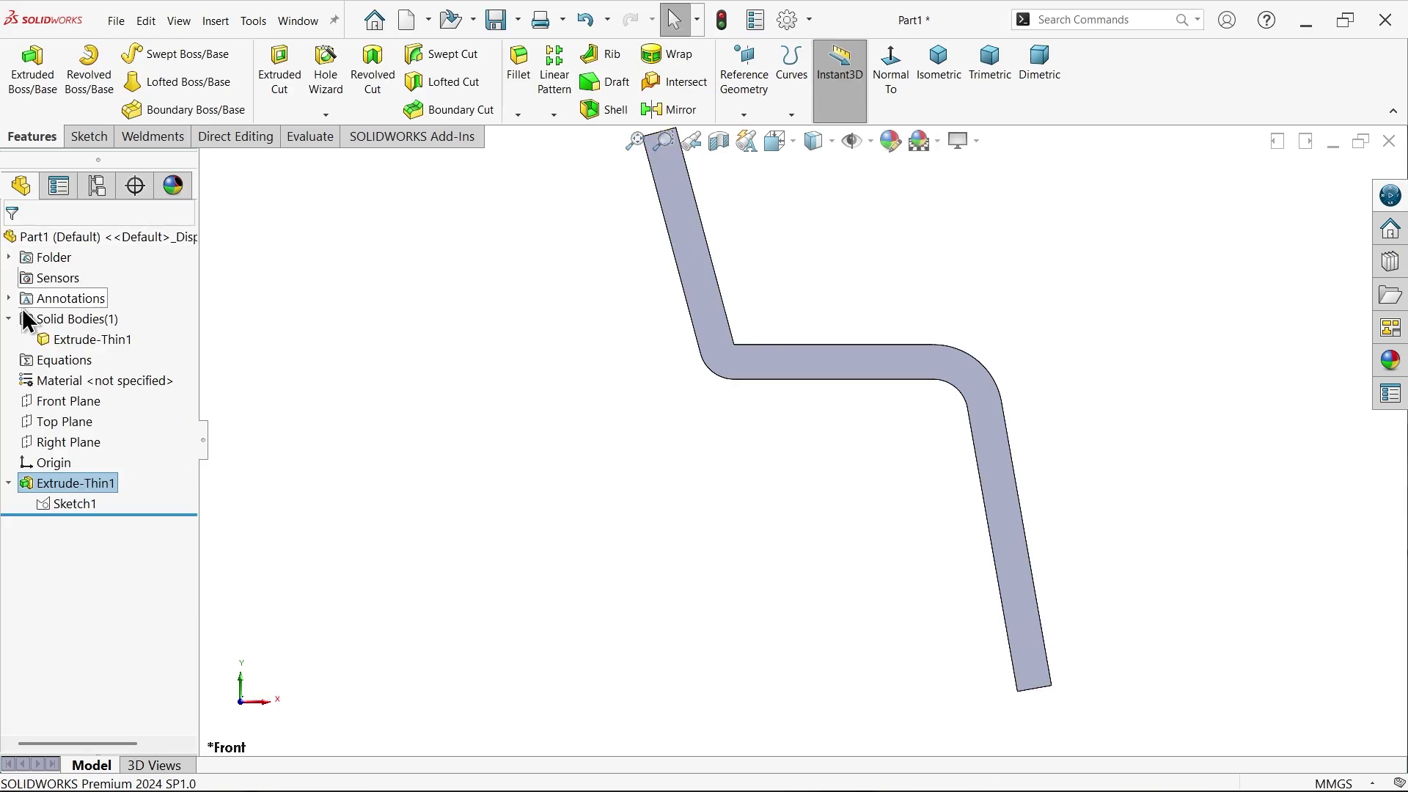
Step: Start a new thin extrusion of Sketch1 using the front-leg and armrest contours, wall reversed
left_click(46, 503)
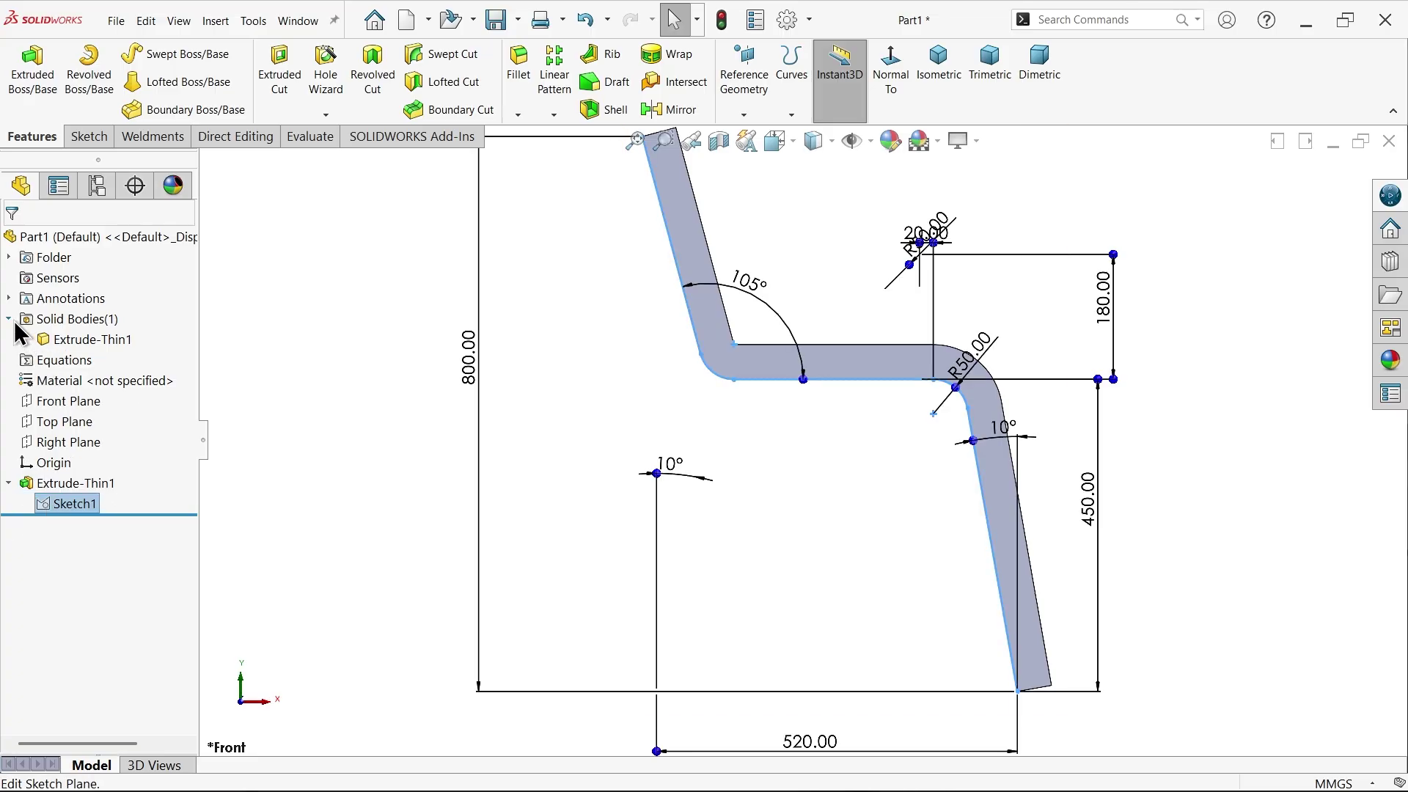
left_click(31, 73)
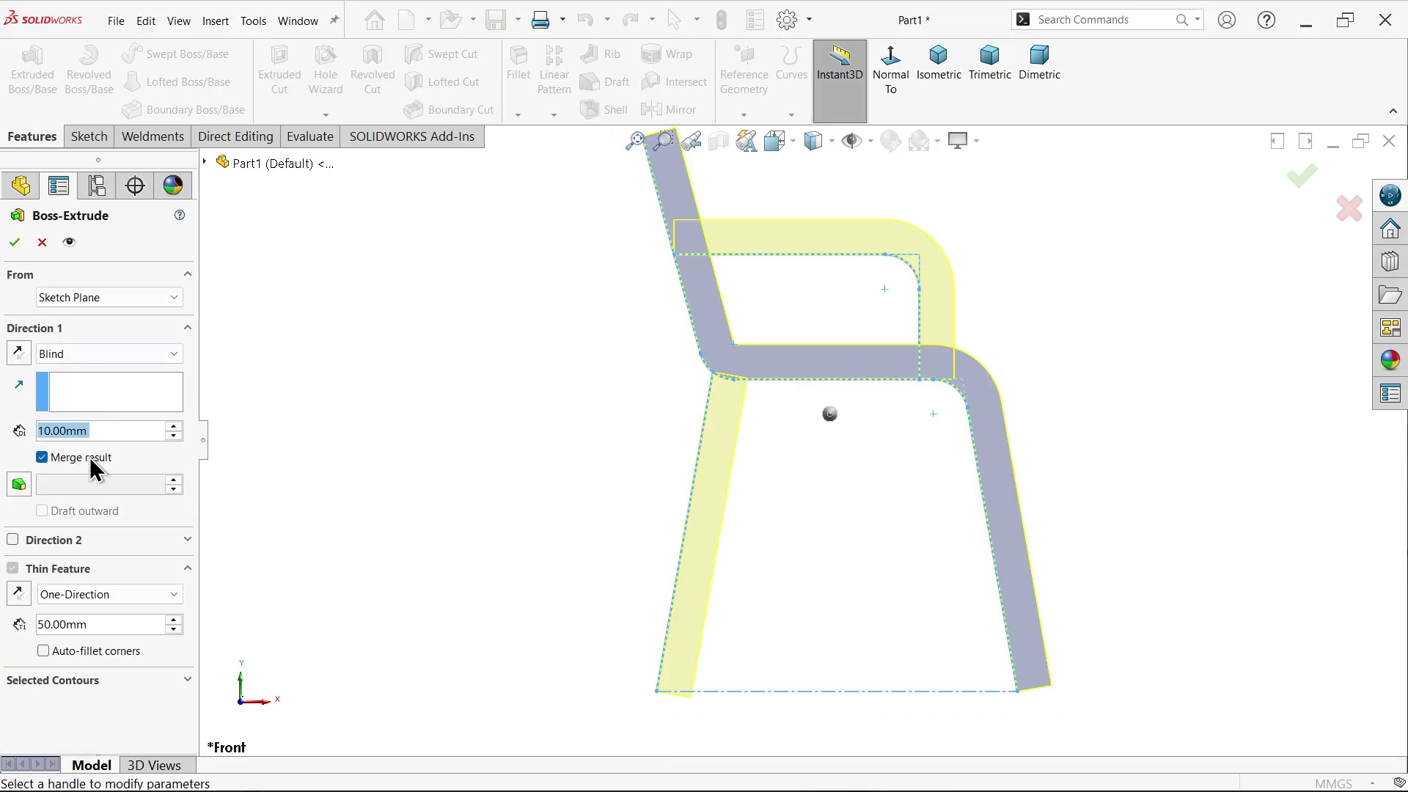
left_click(71, 682)
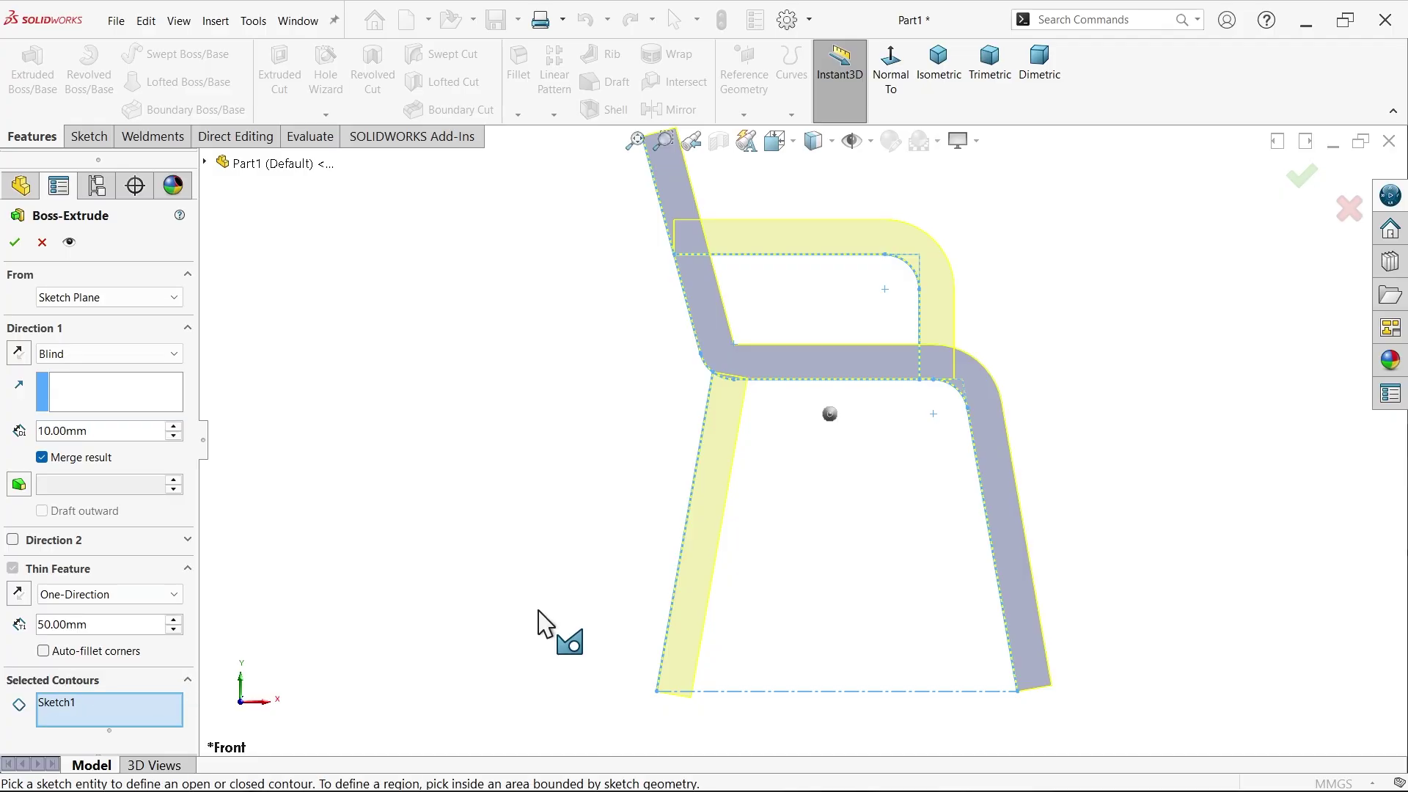
left_click(696, 476)
left_click(849, 256)
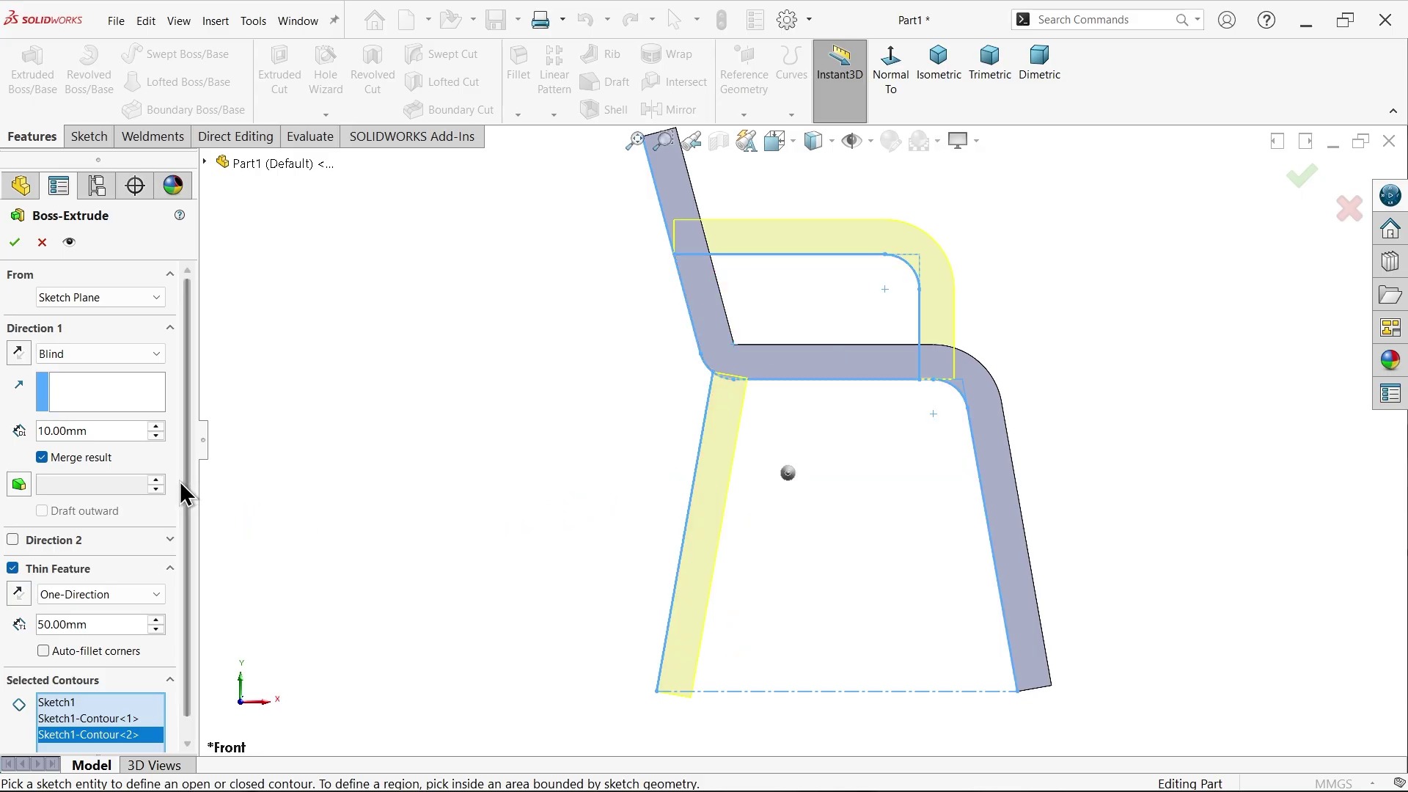
left_click(19, 593)
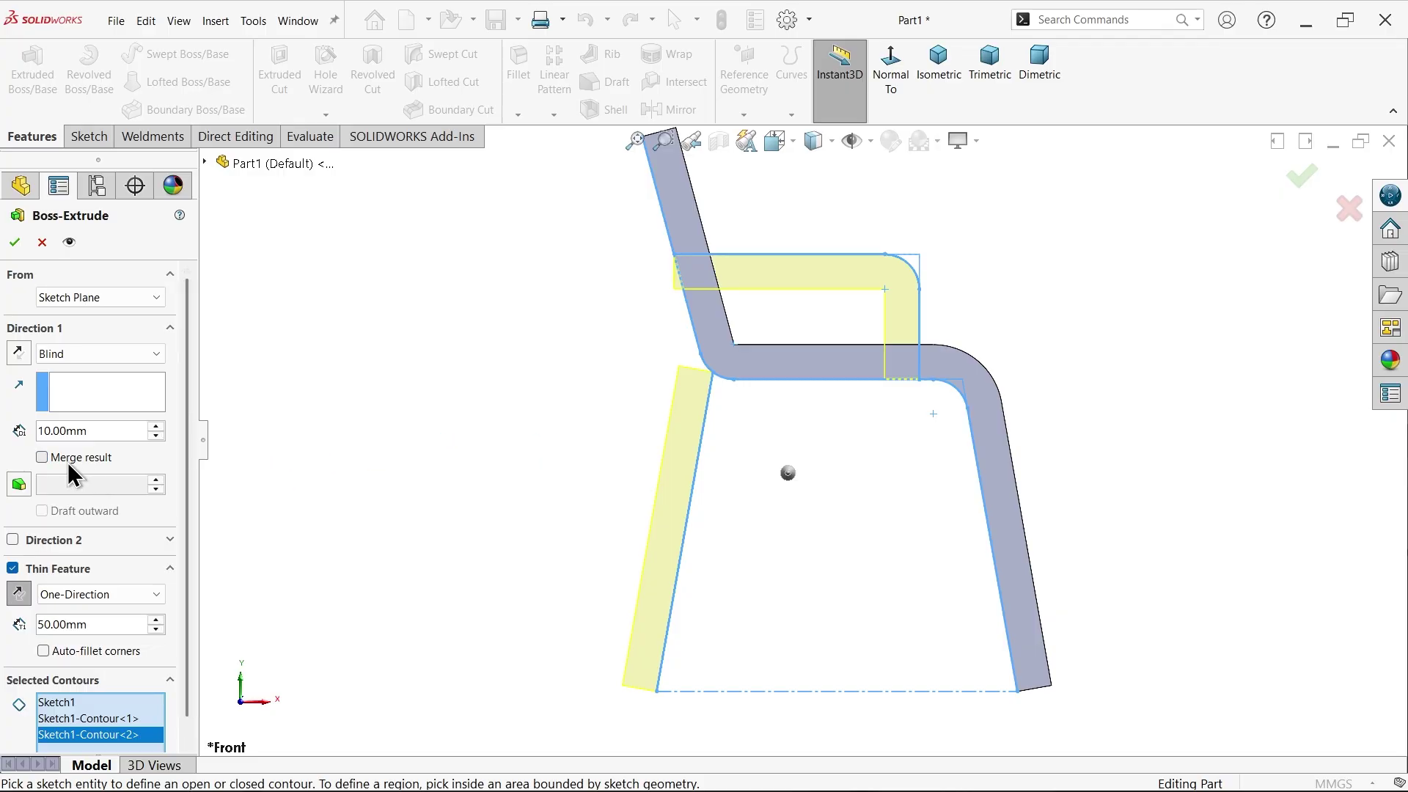
Step: Set the front-leg and armrest extrusion to Mid Plane 600 mm and accept it
left_click(112, 360)
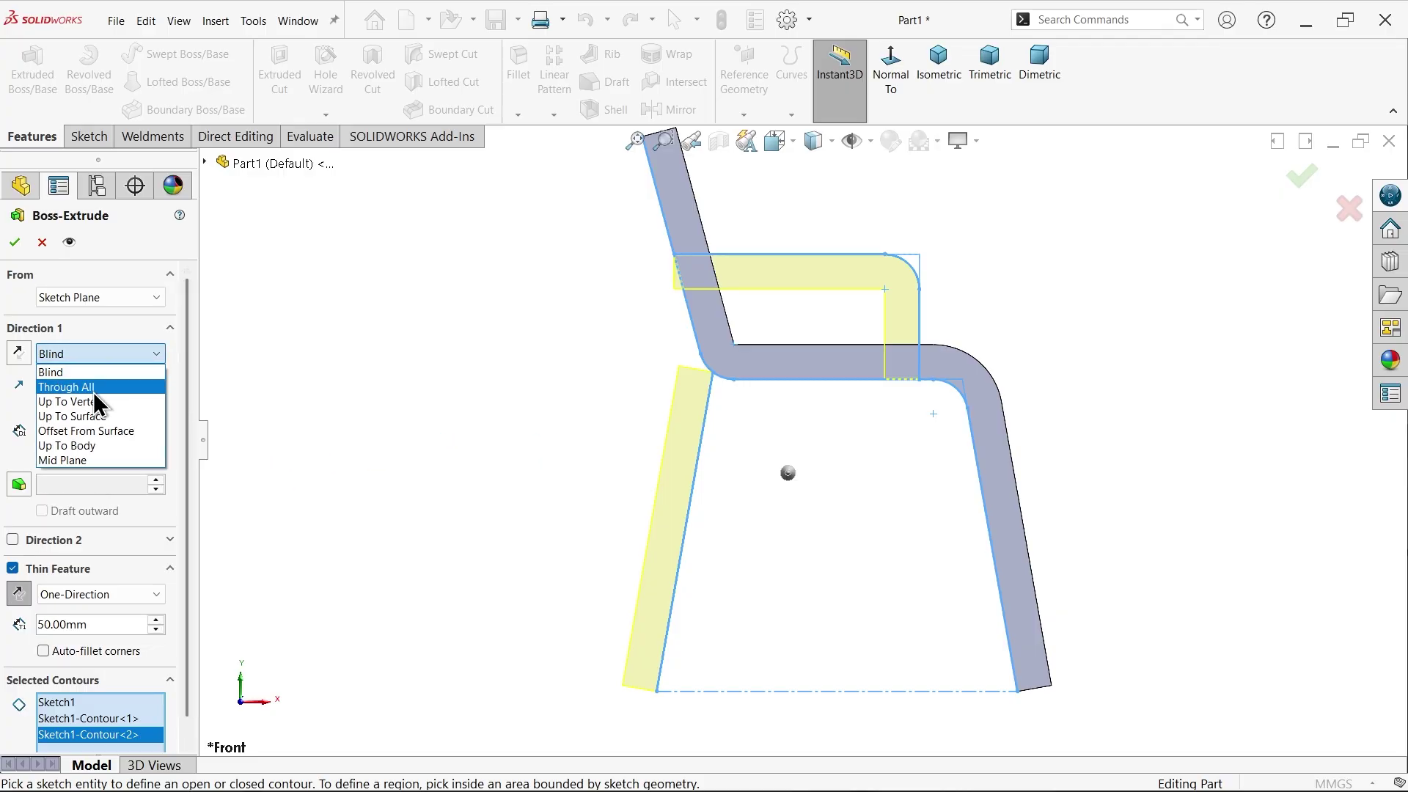
left_click(88, 460)
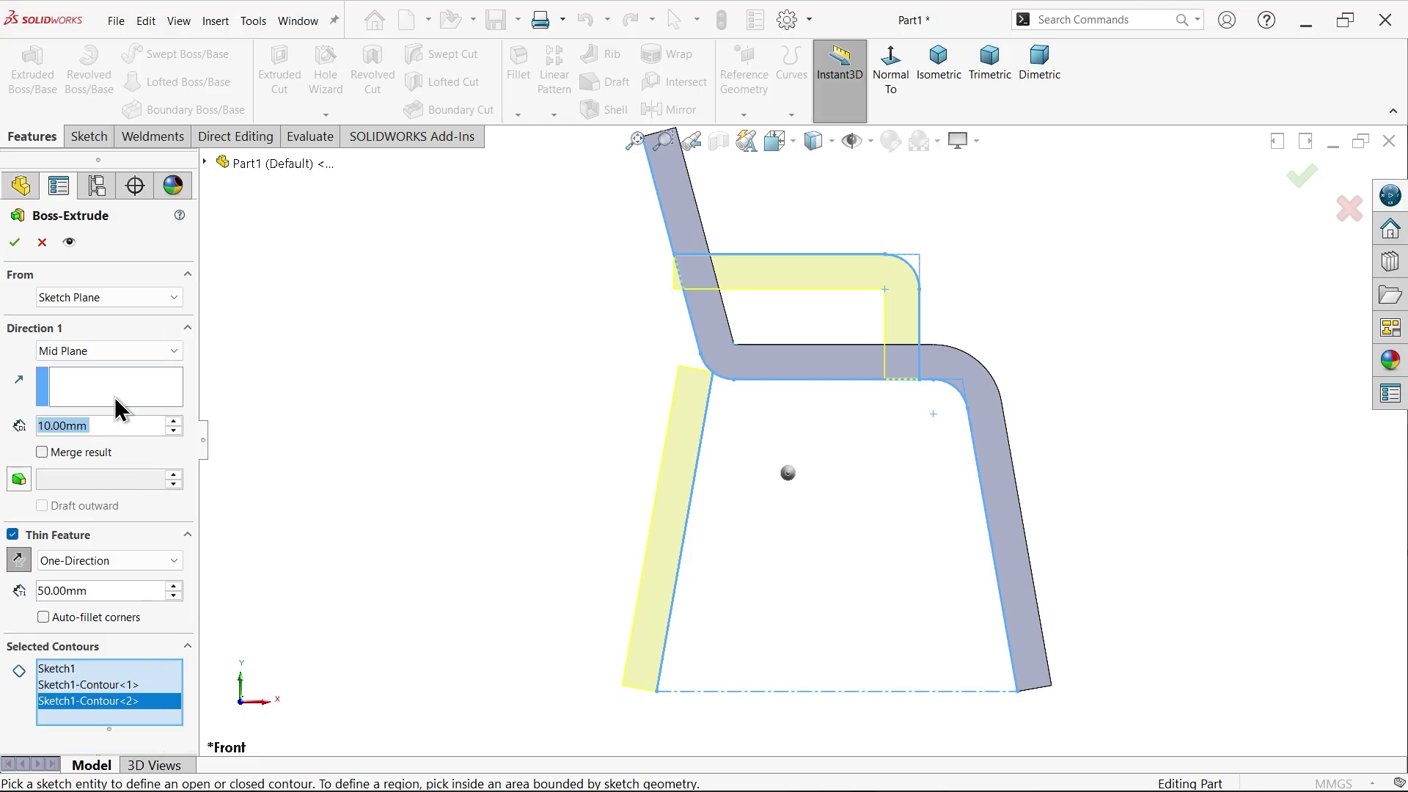
type("600")
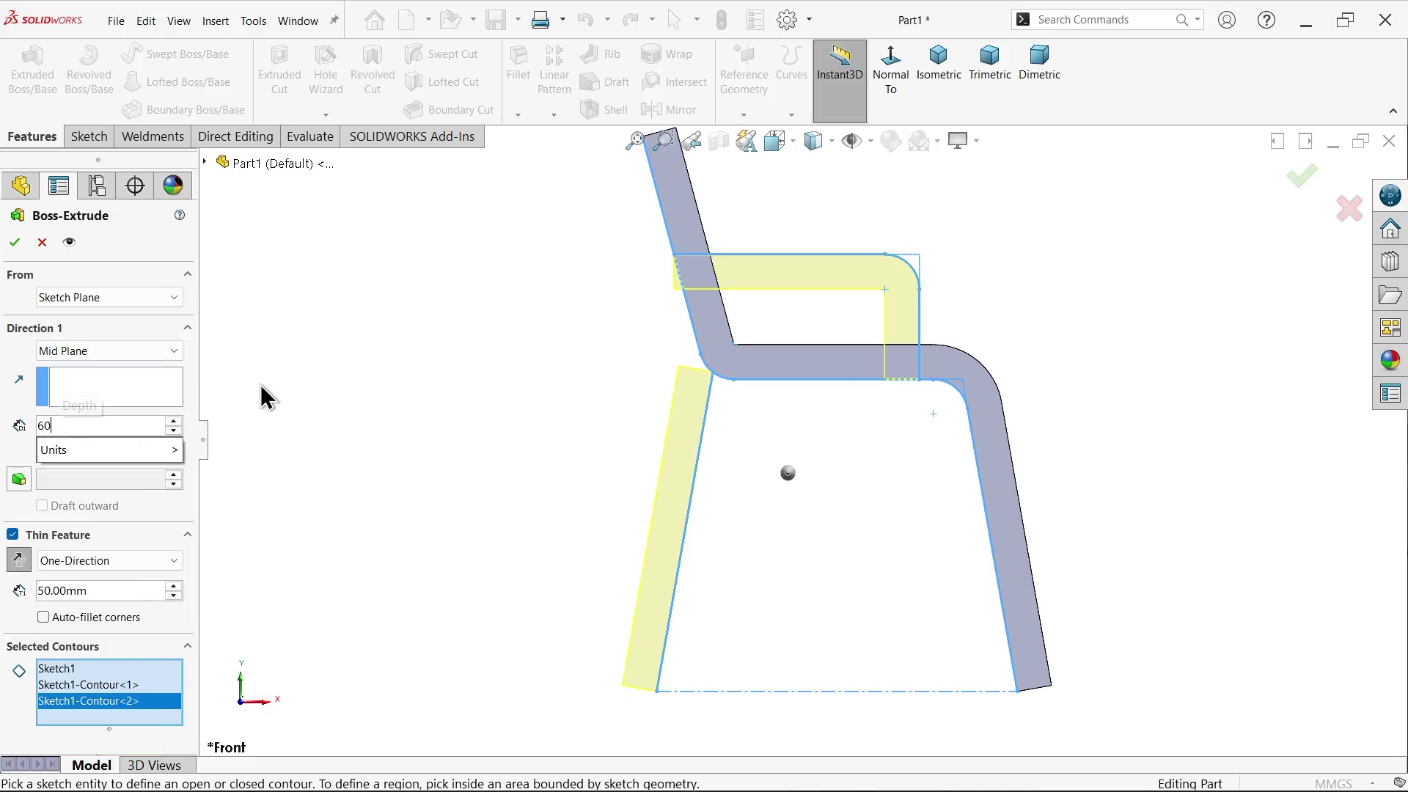
key("Return")
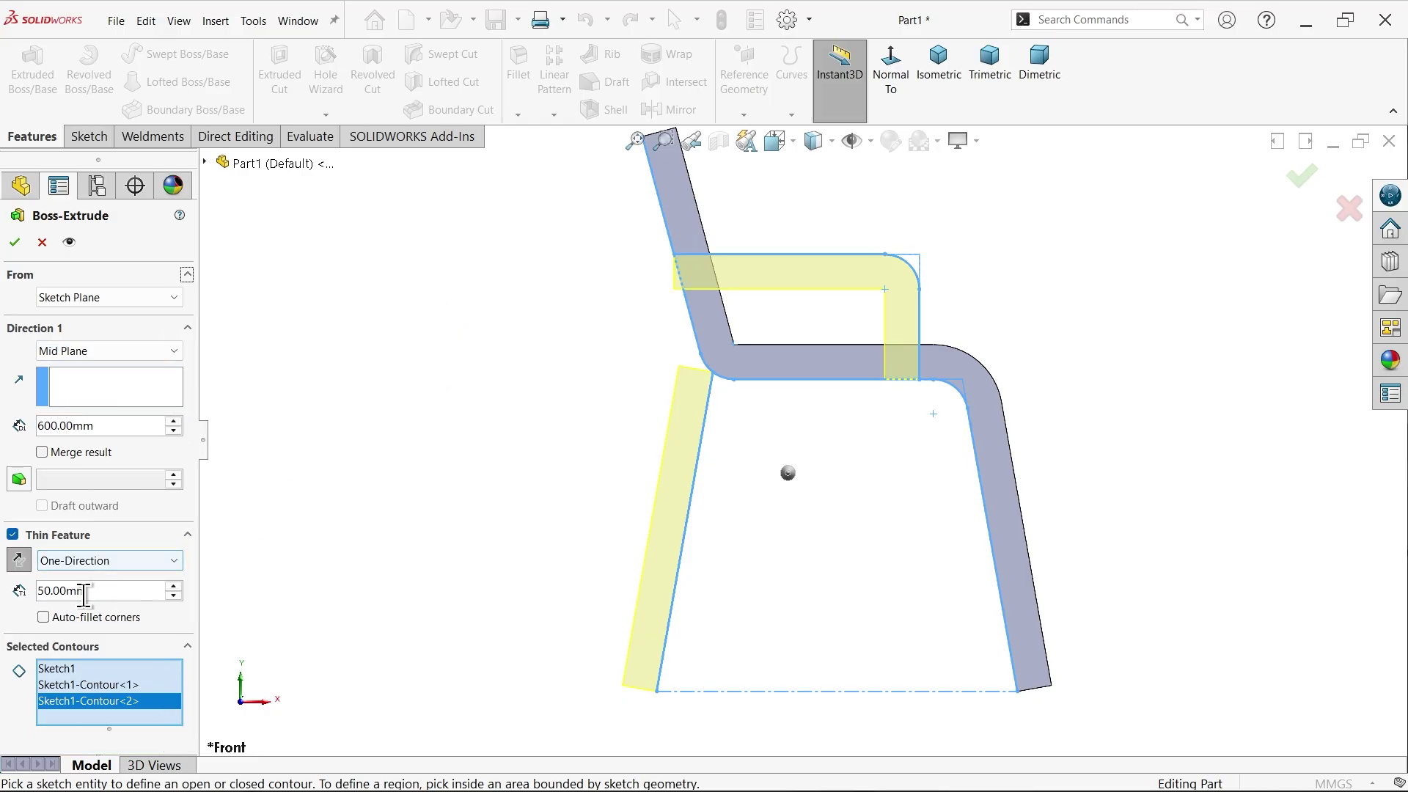
middle_click_drag(575, 431, 504, 483)
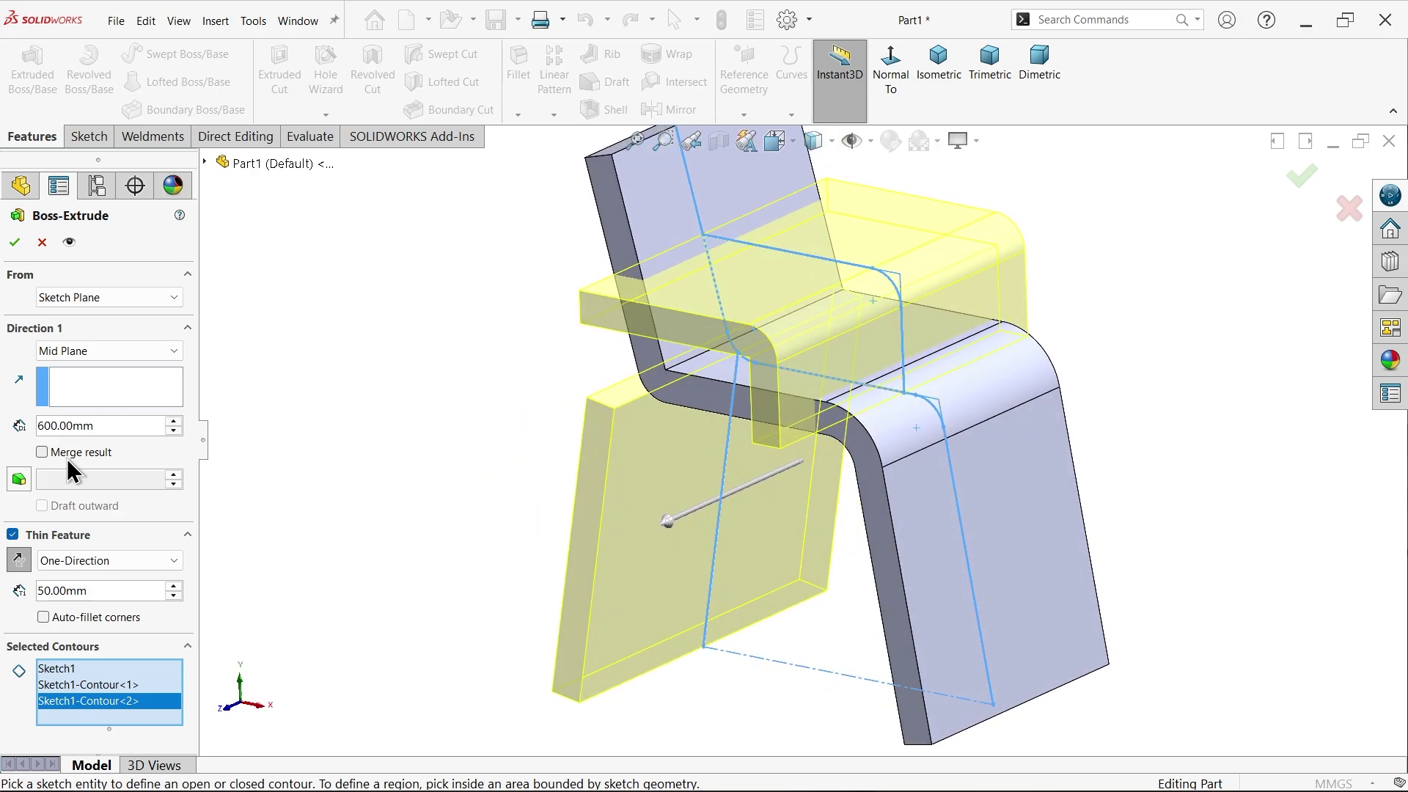
left_click(14, 242)
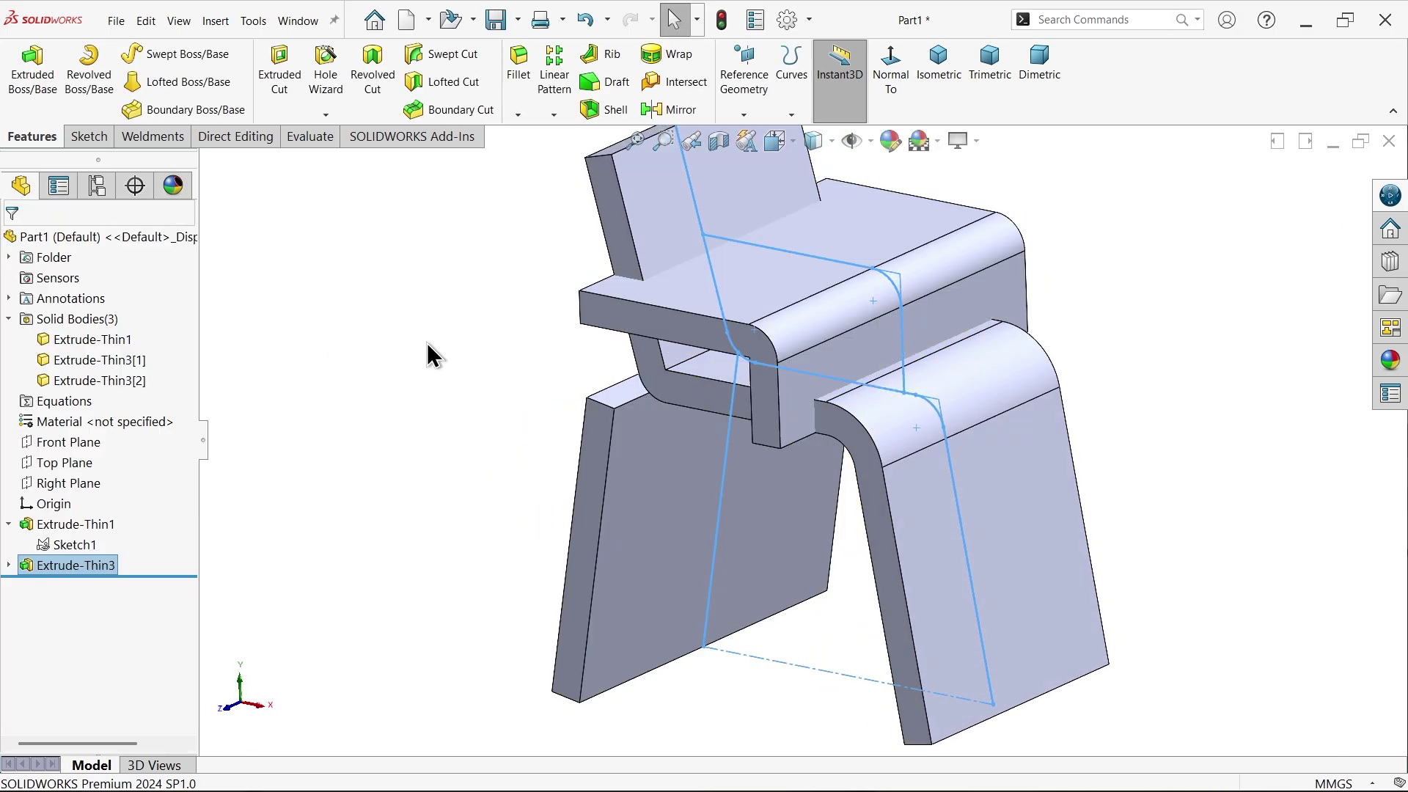
Step: Apply a 50 mm fillet to the backrest's two top corner edges
middle_click_drag(478, 393, 518, 91)
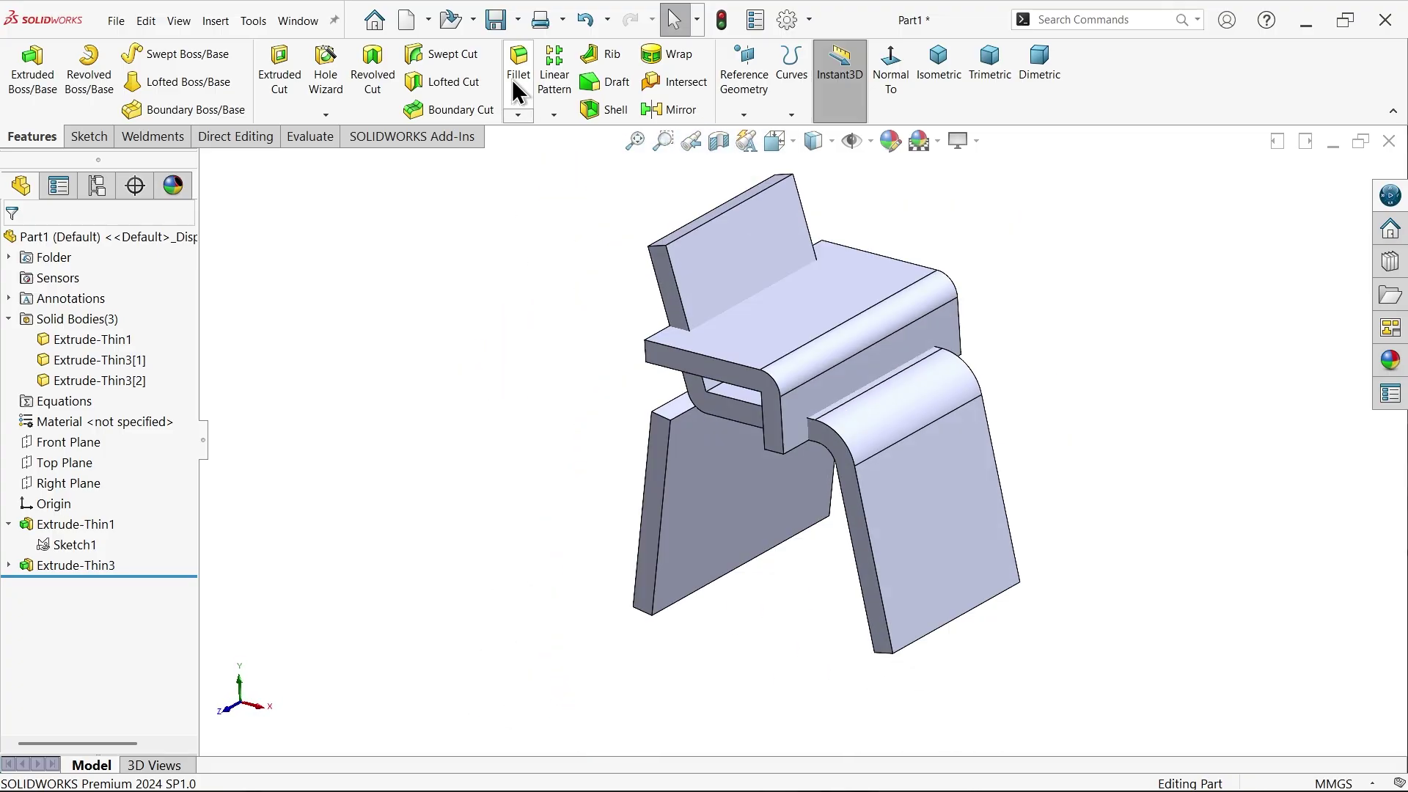
left_click(518, 73)
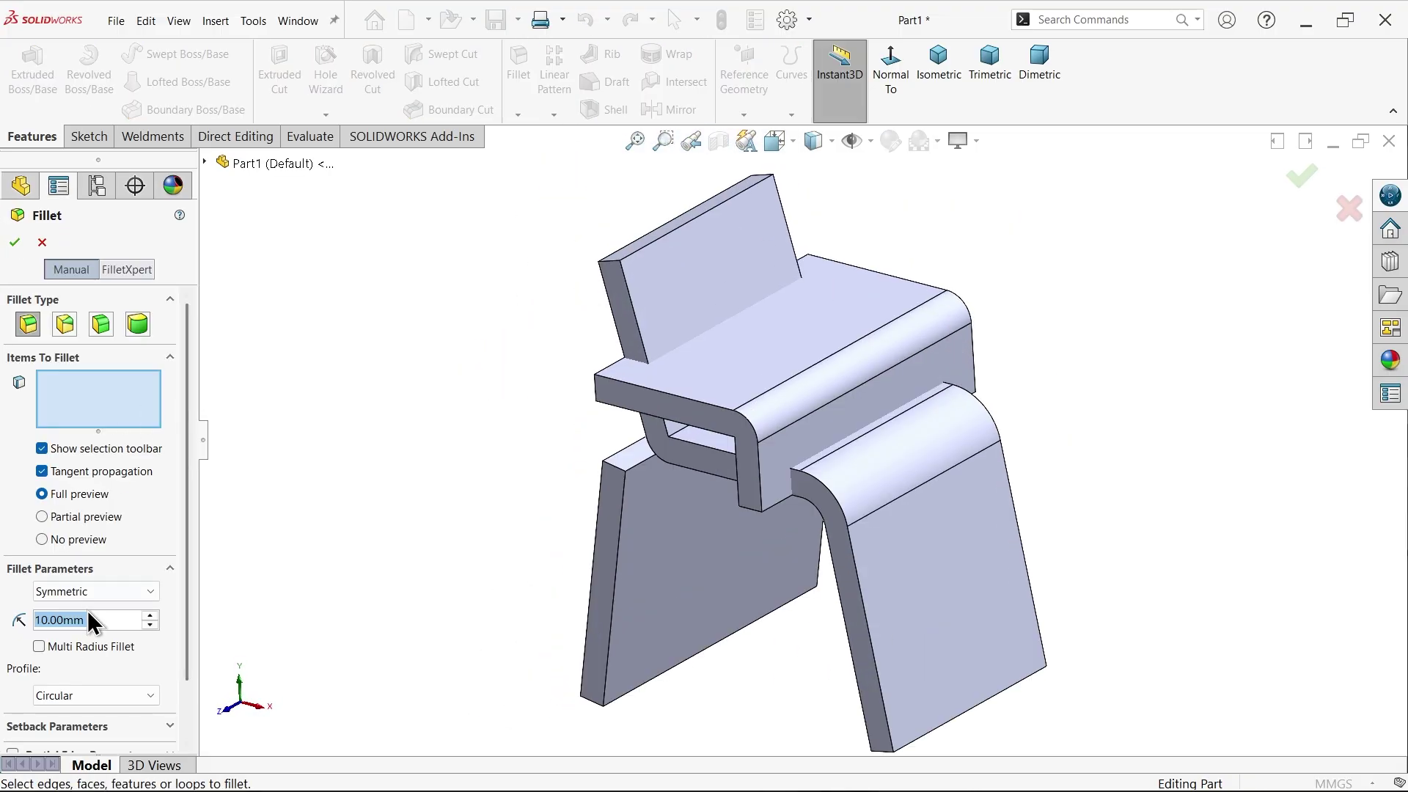
type("50")
key("Return")
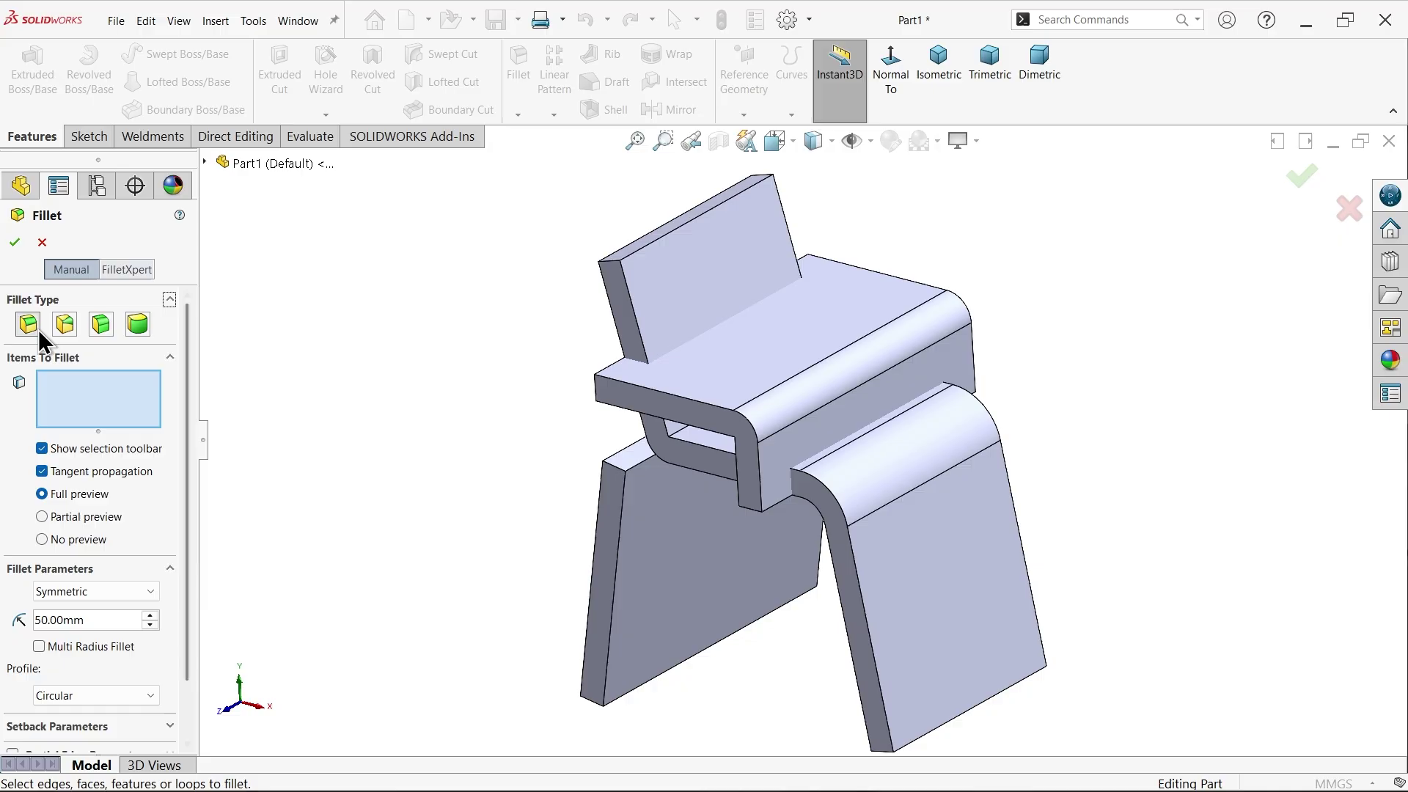
left_click(615, 262)
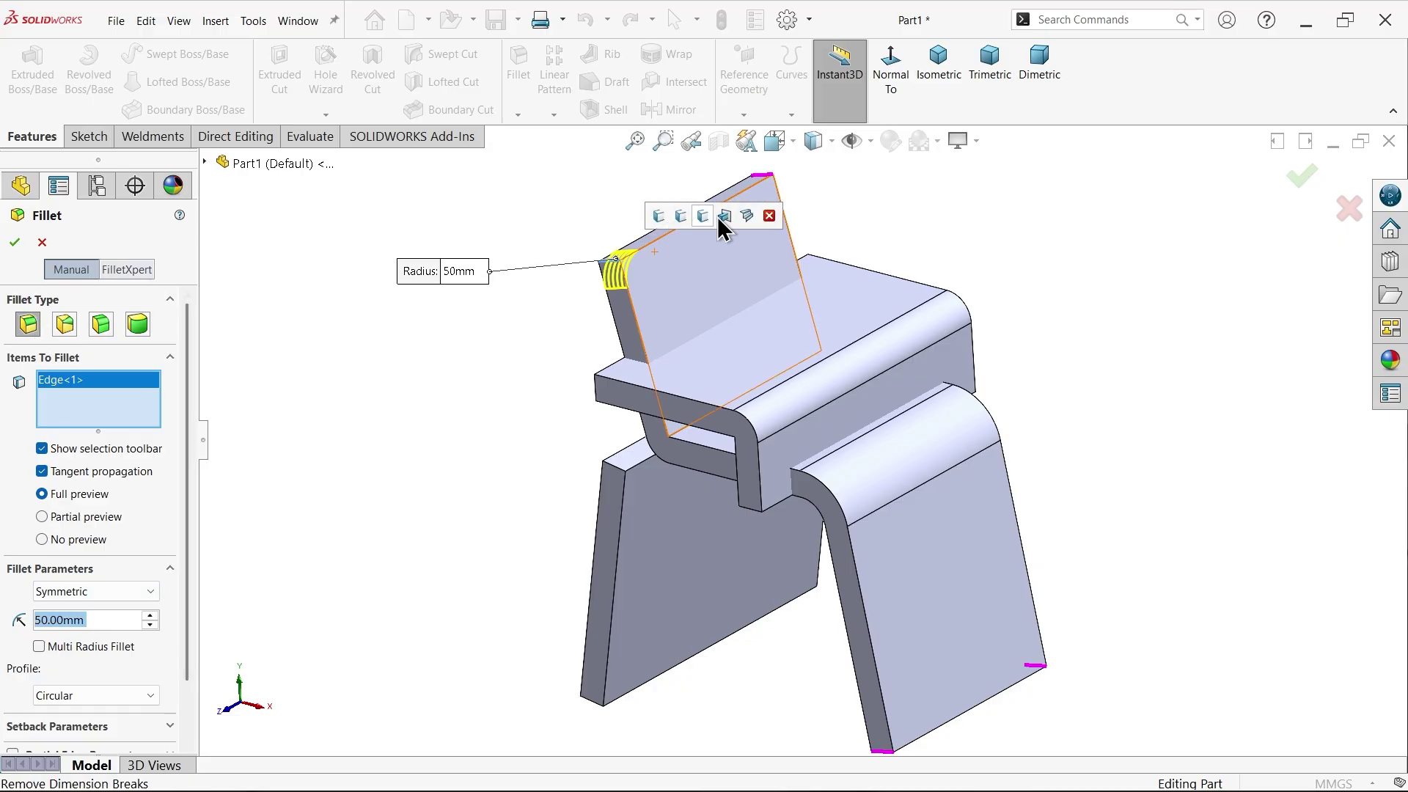
left_click(766, 185)
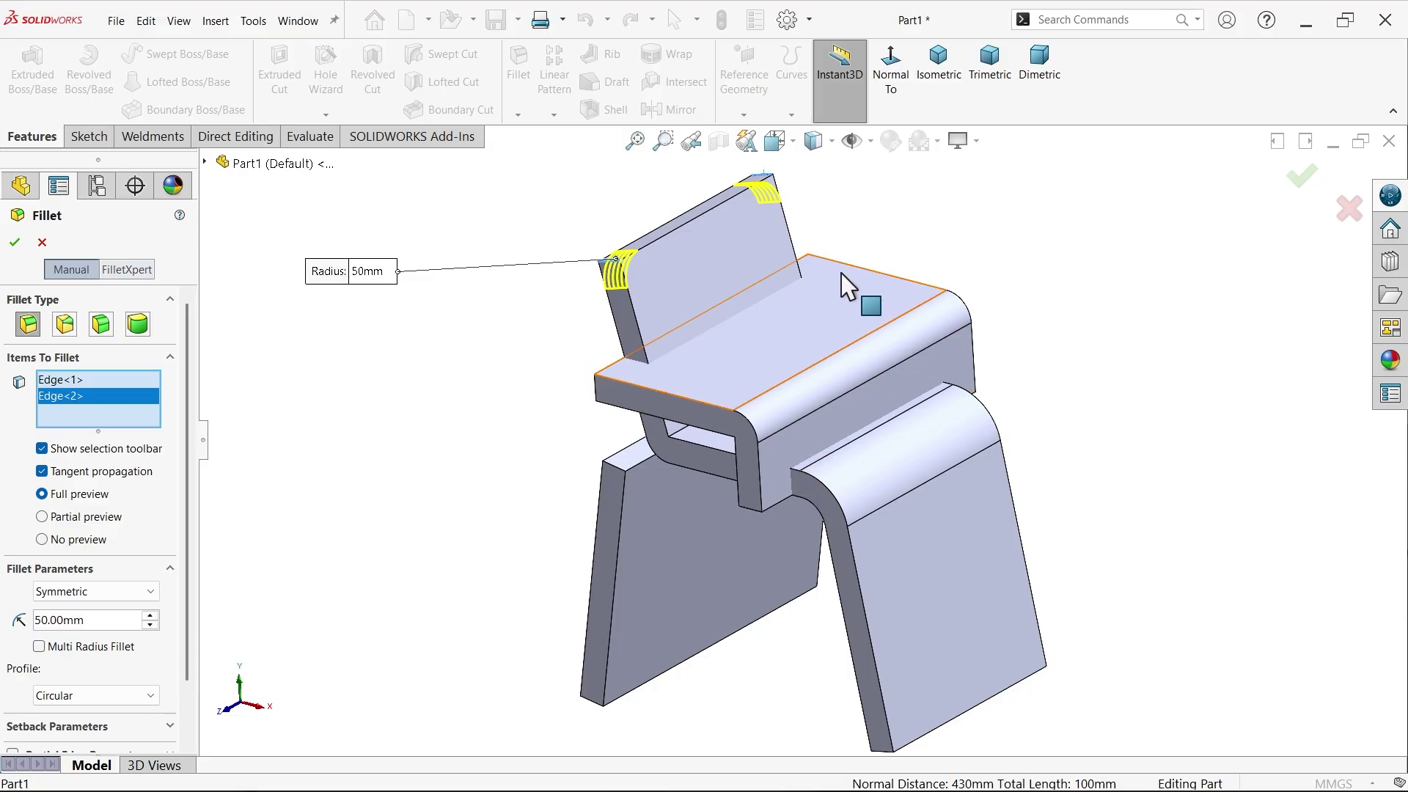
left_click(755, 522)
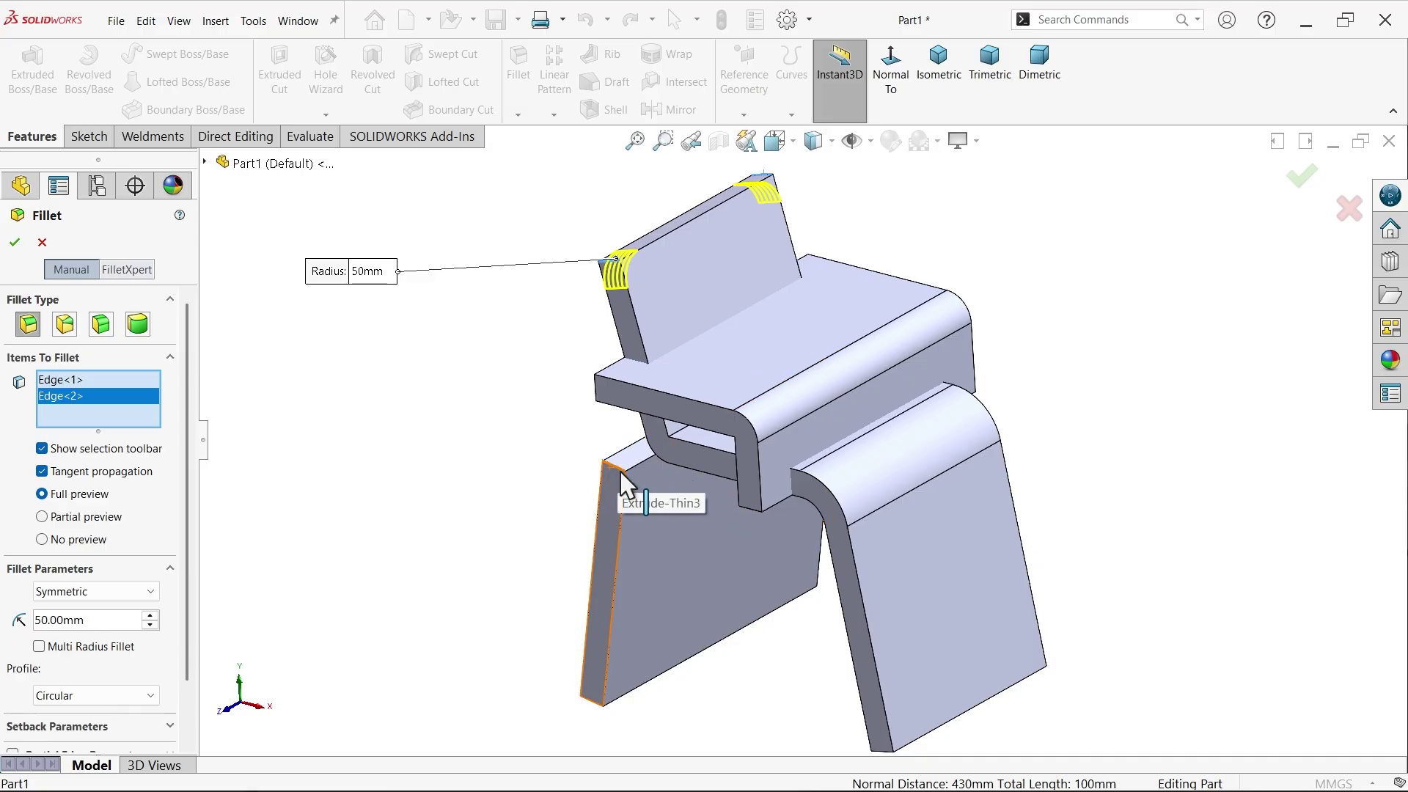
left_click(14, 242)
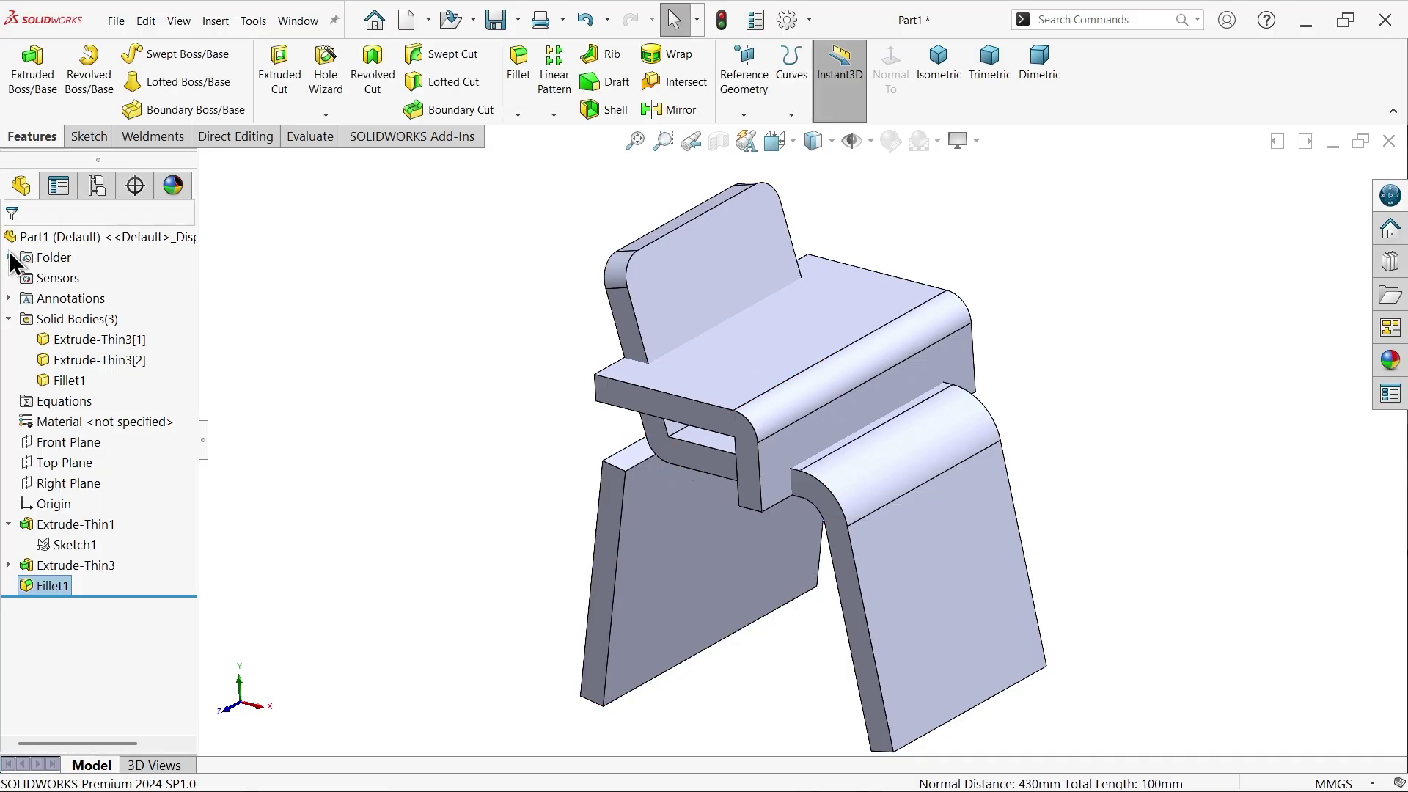
Step: Fillet four edges of the seat-and-back piece with a 50 mm radius
left_click(521, 79)
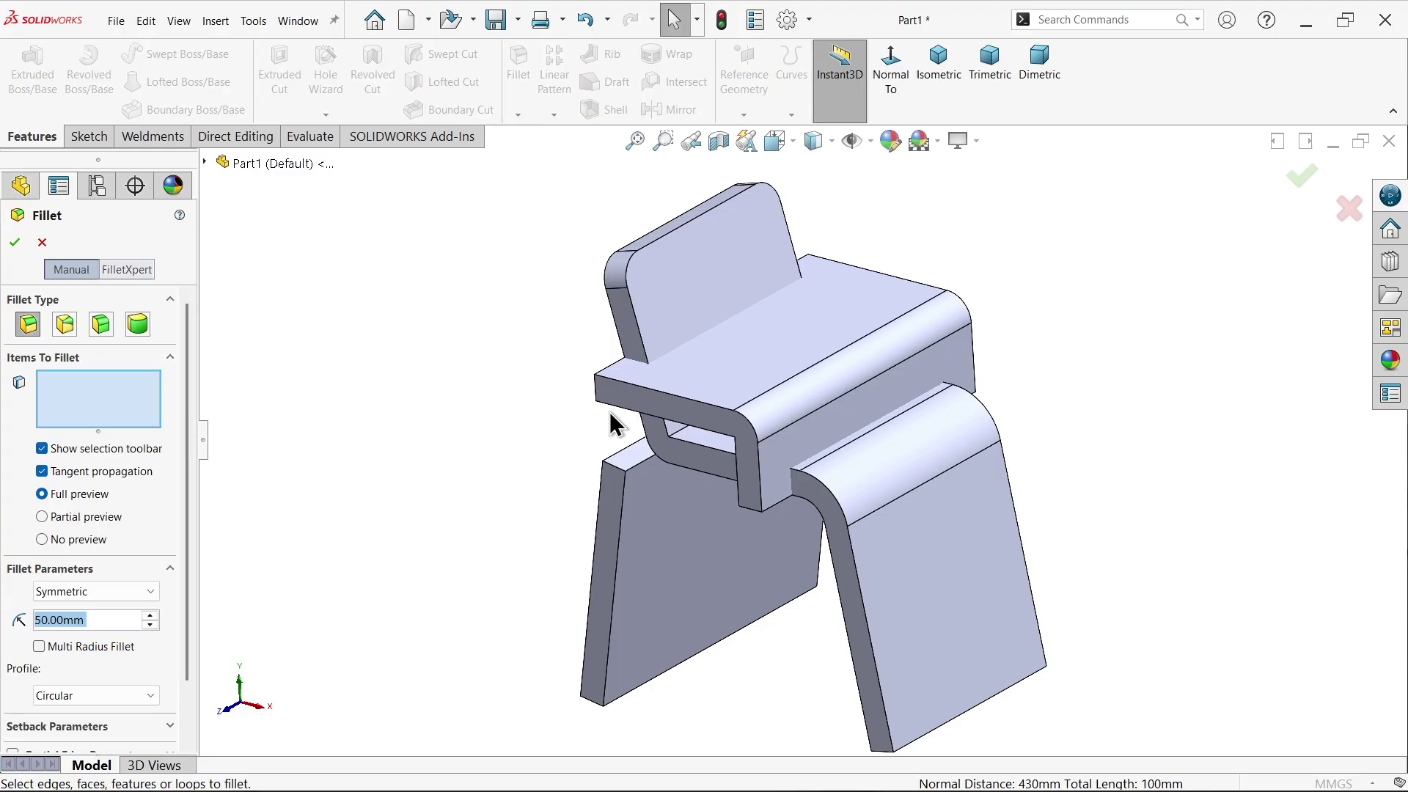
scroll(771, 546, "down", 3)
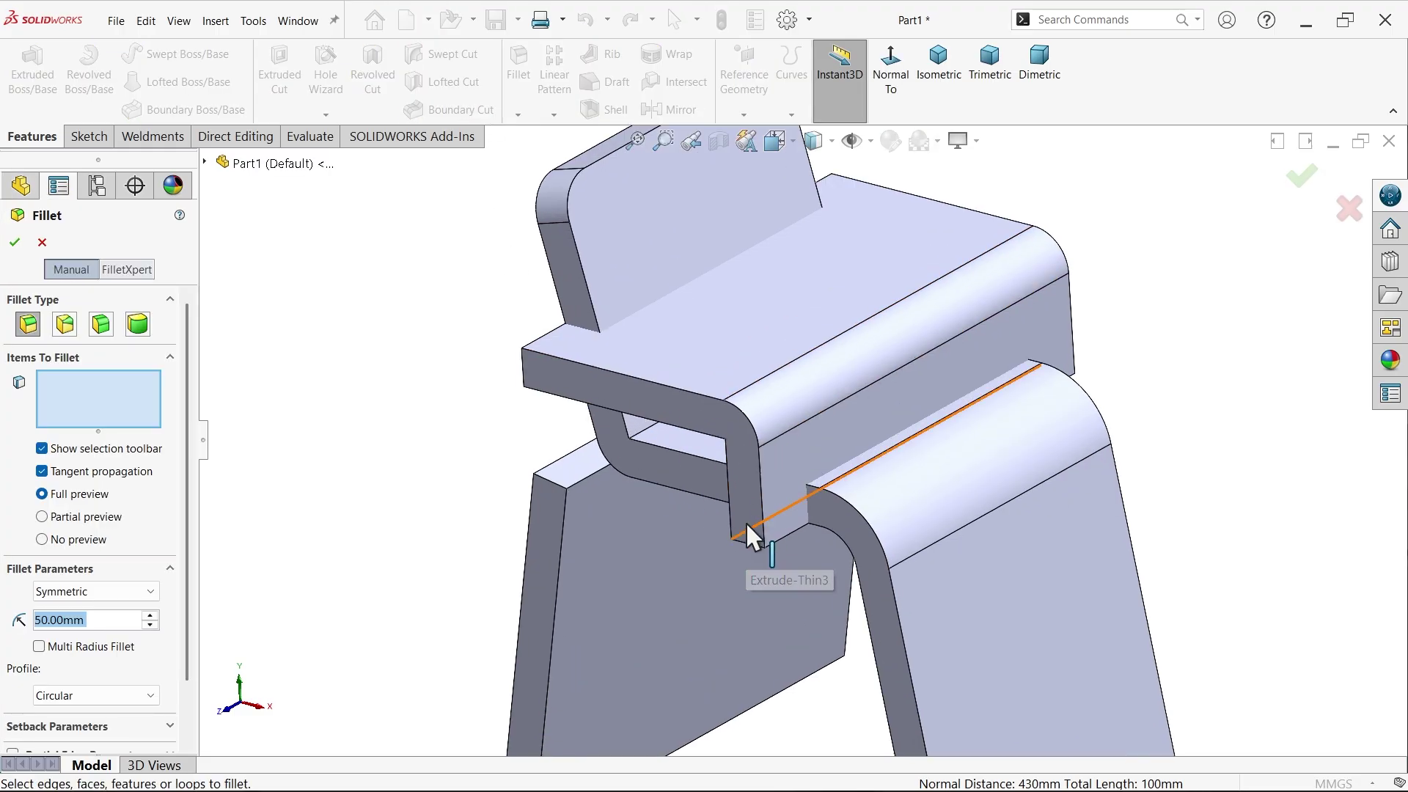
left_click(525, 364)
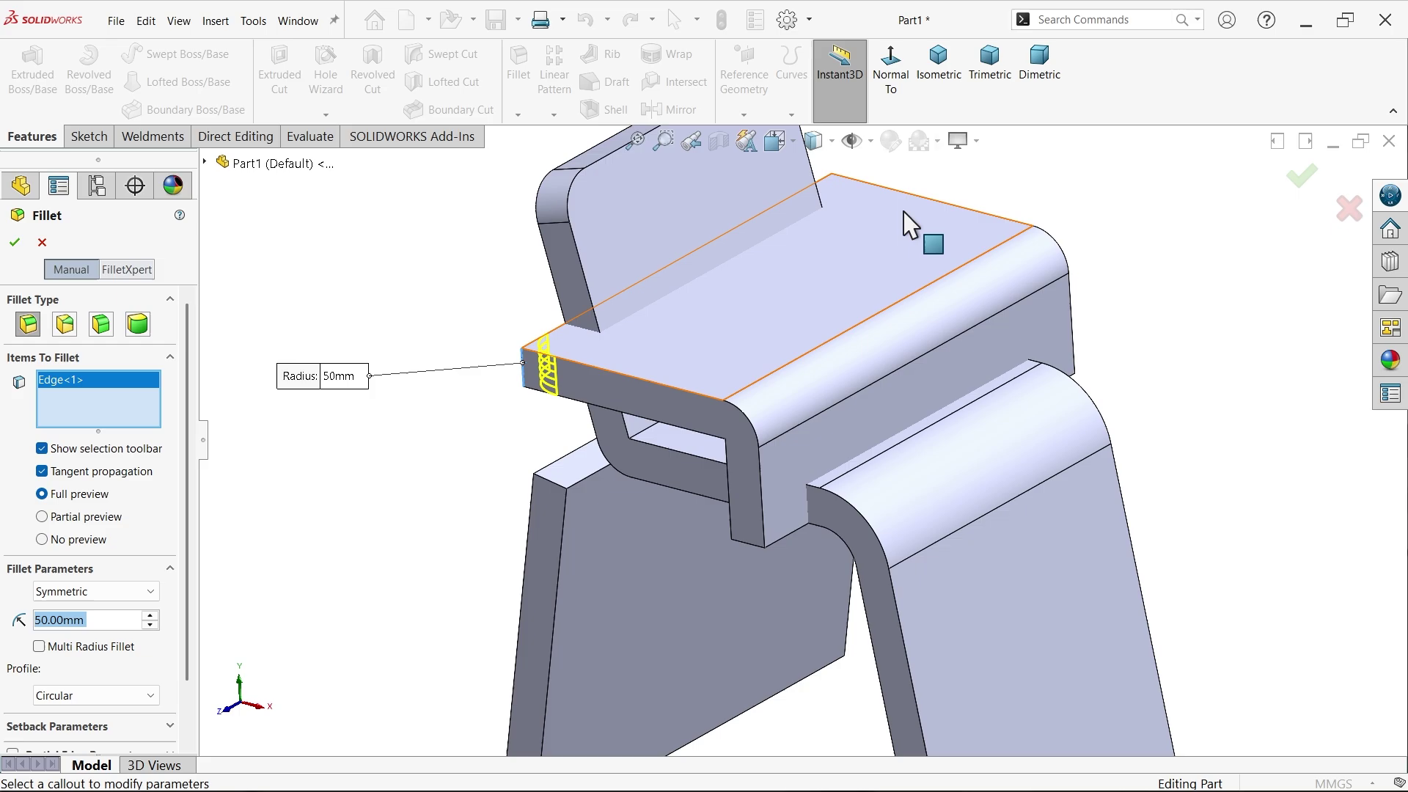
left_click(851, 227)
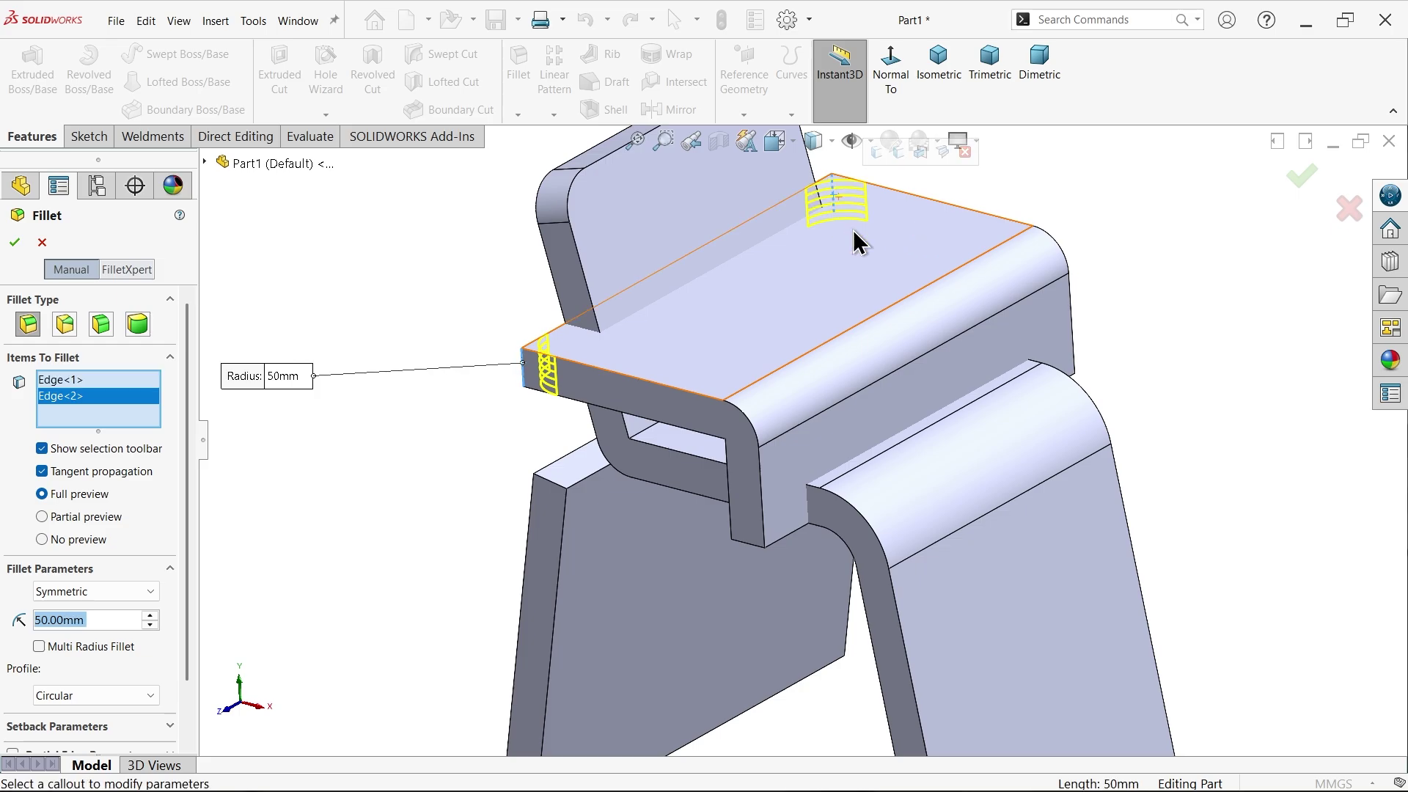
left_click(756, 548)
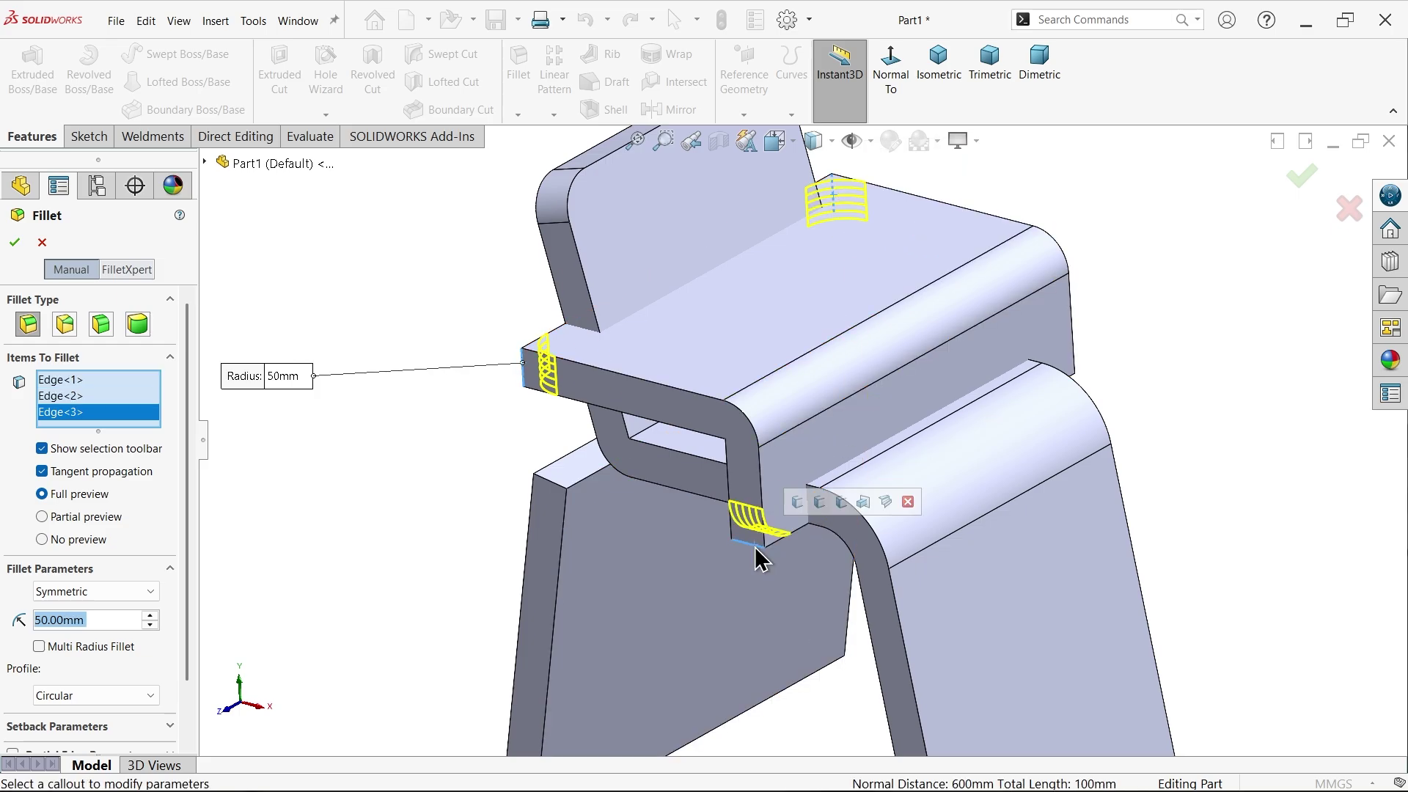
left_click(1077, 384)
scroll(782, 416, "up", 2)
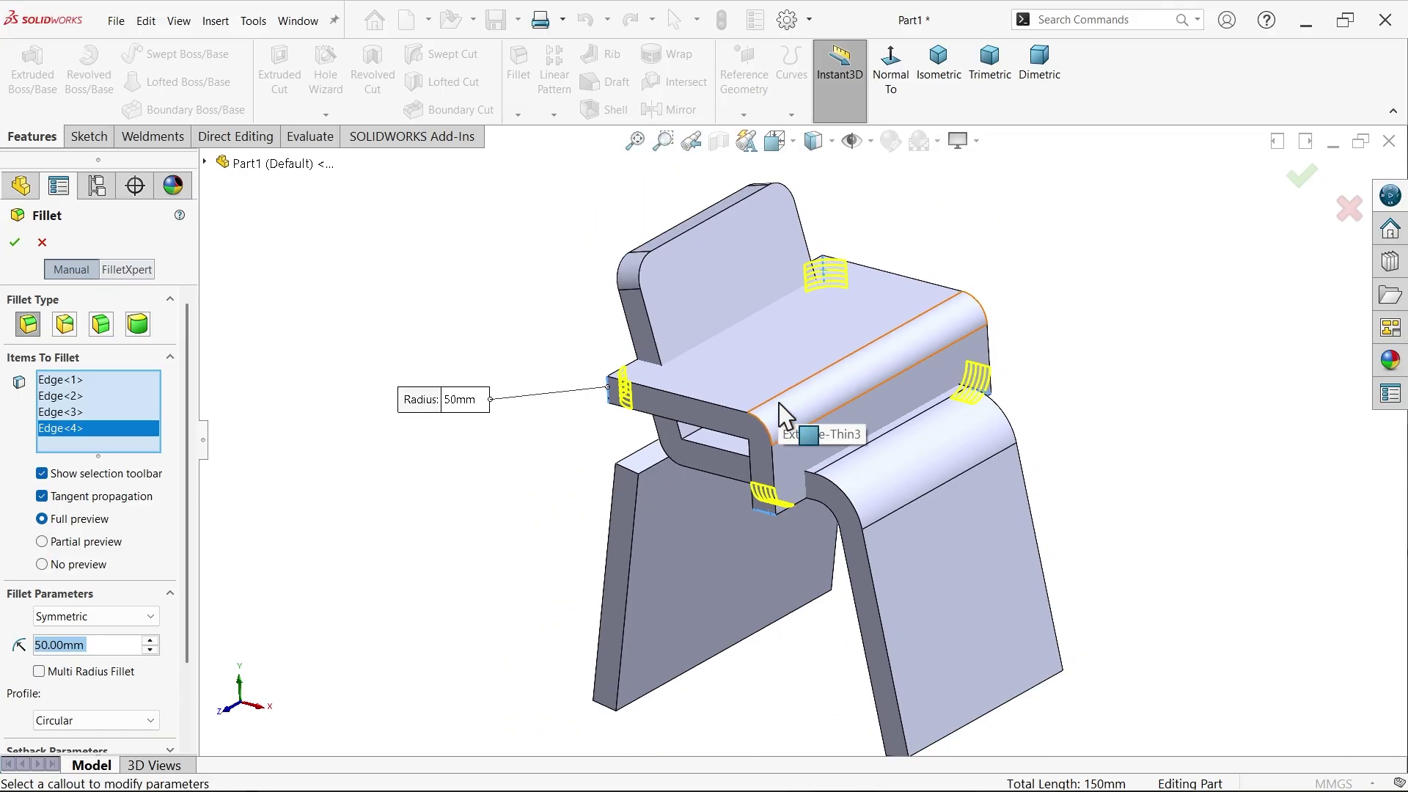
left_click(14, 246)
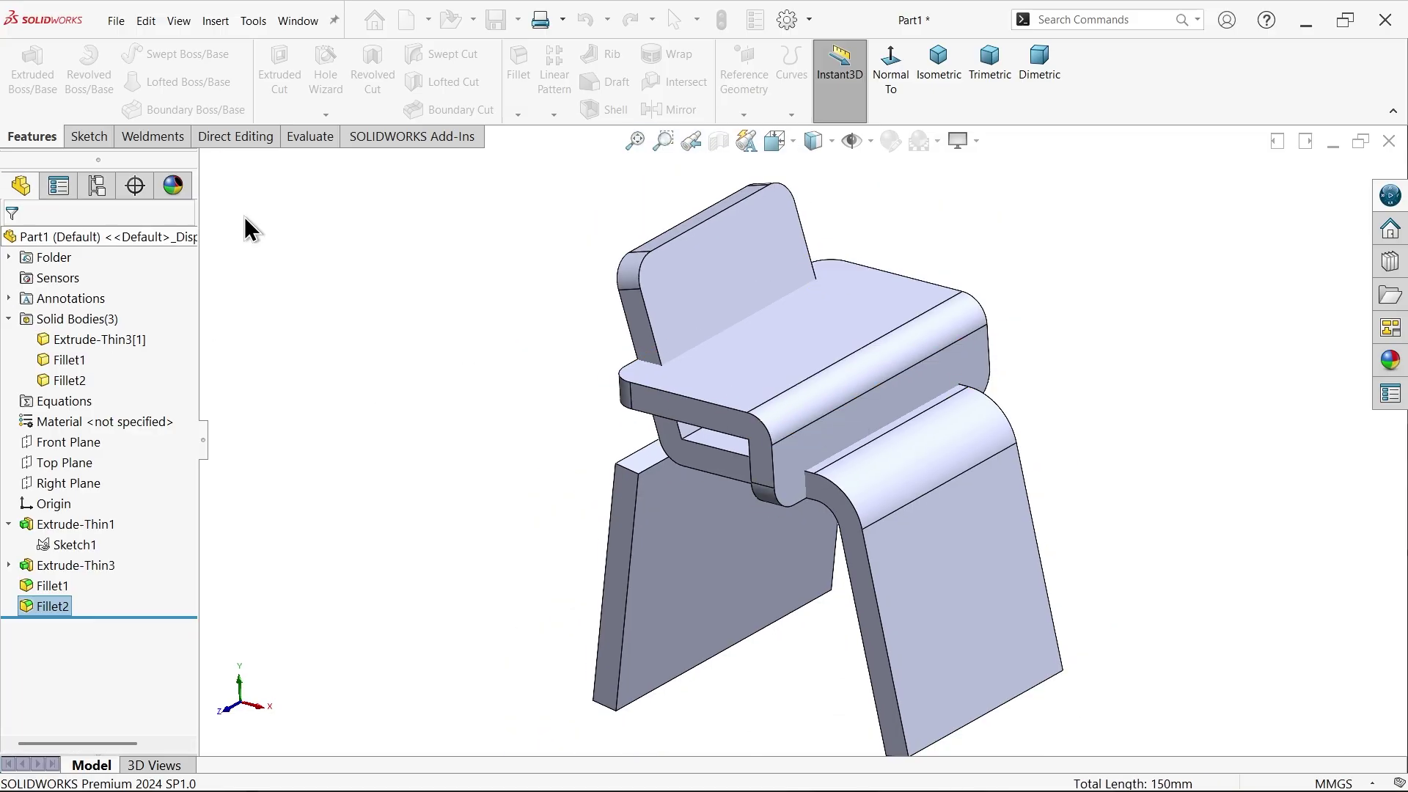
Step: Add a second 50 mm fillet on two edges of the left leg plate
key("Return")
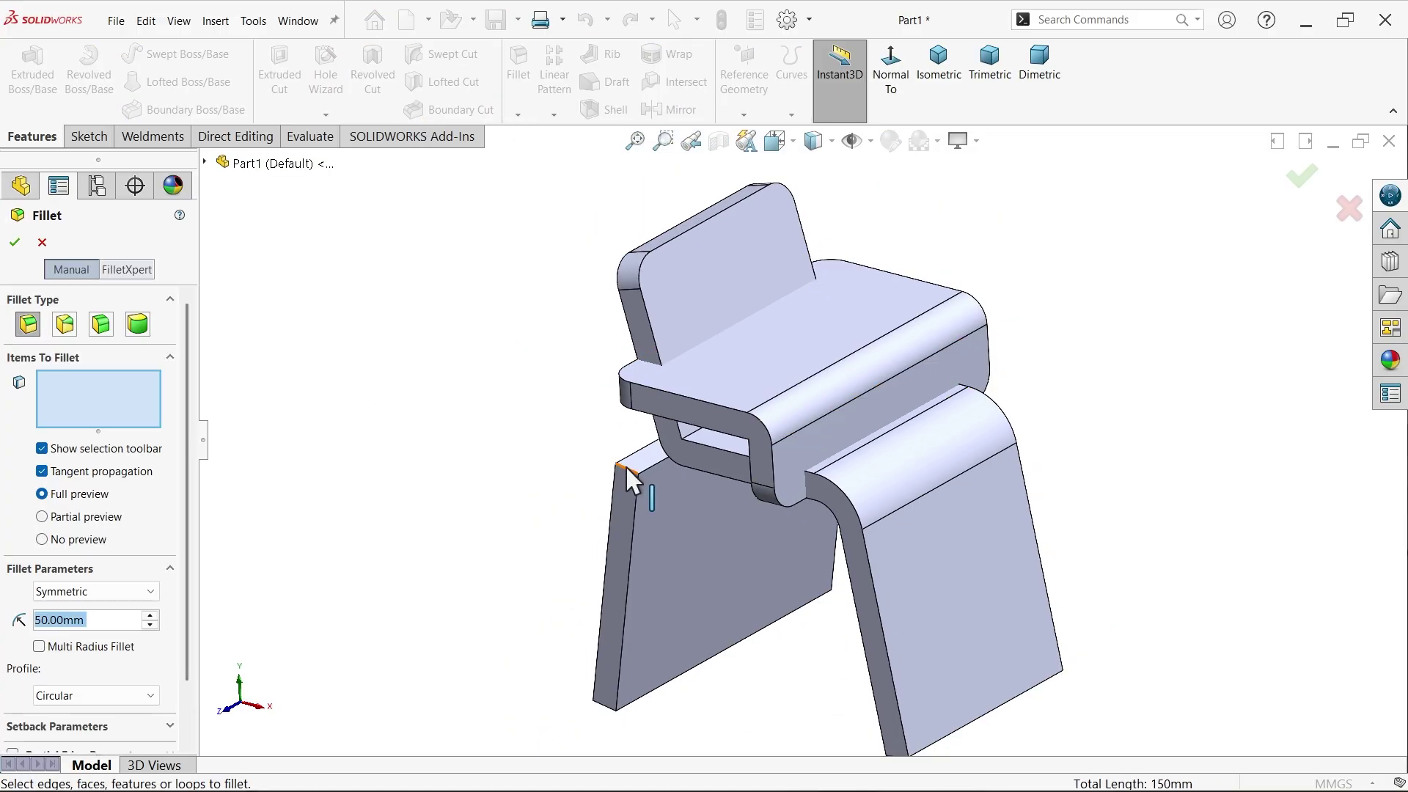
left_click(627, 465)
middle_click_drag(626, 464, 679, 337)
left_click(675, 324)
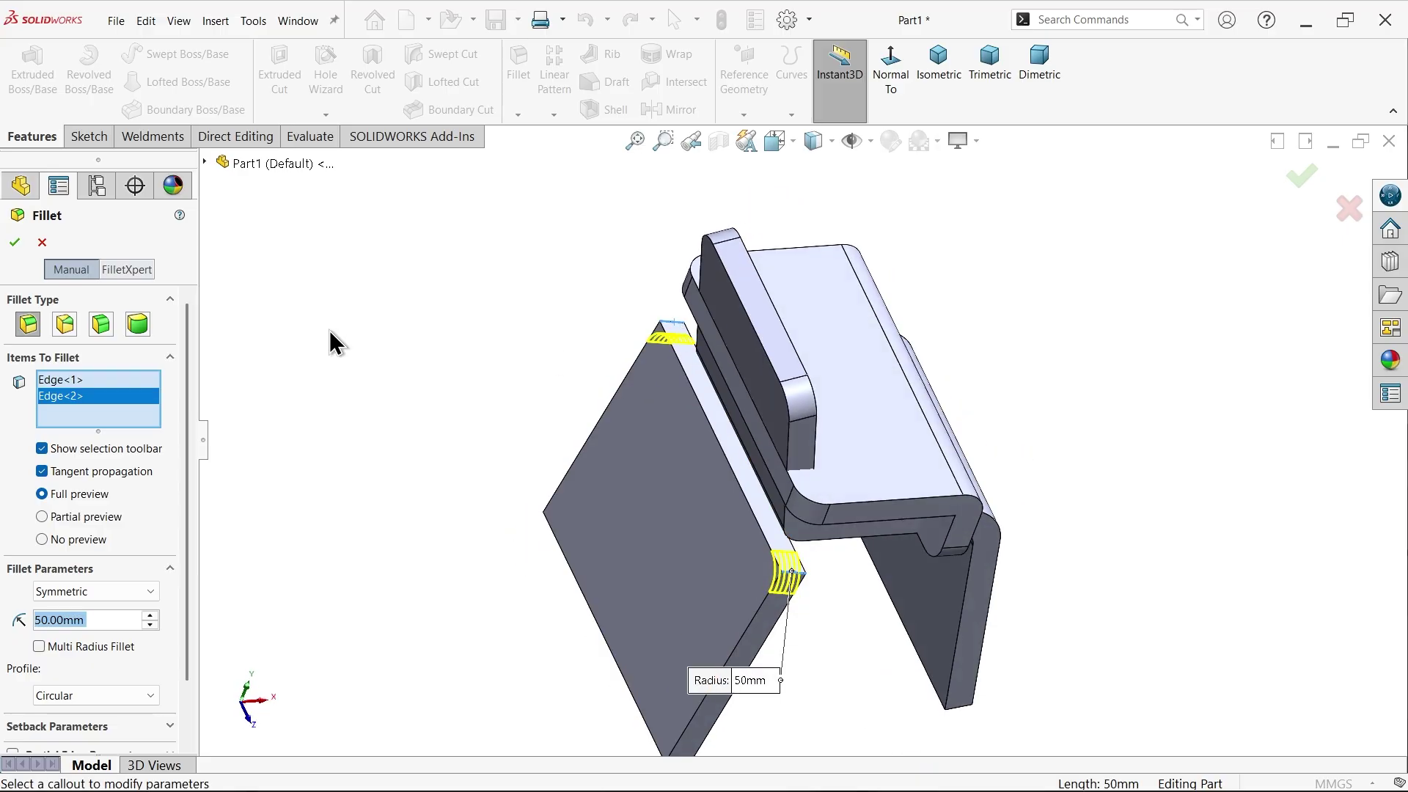
left_click(16, 242)
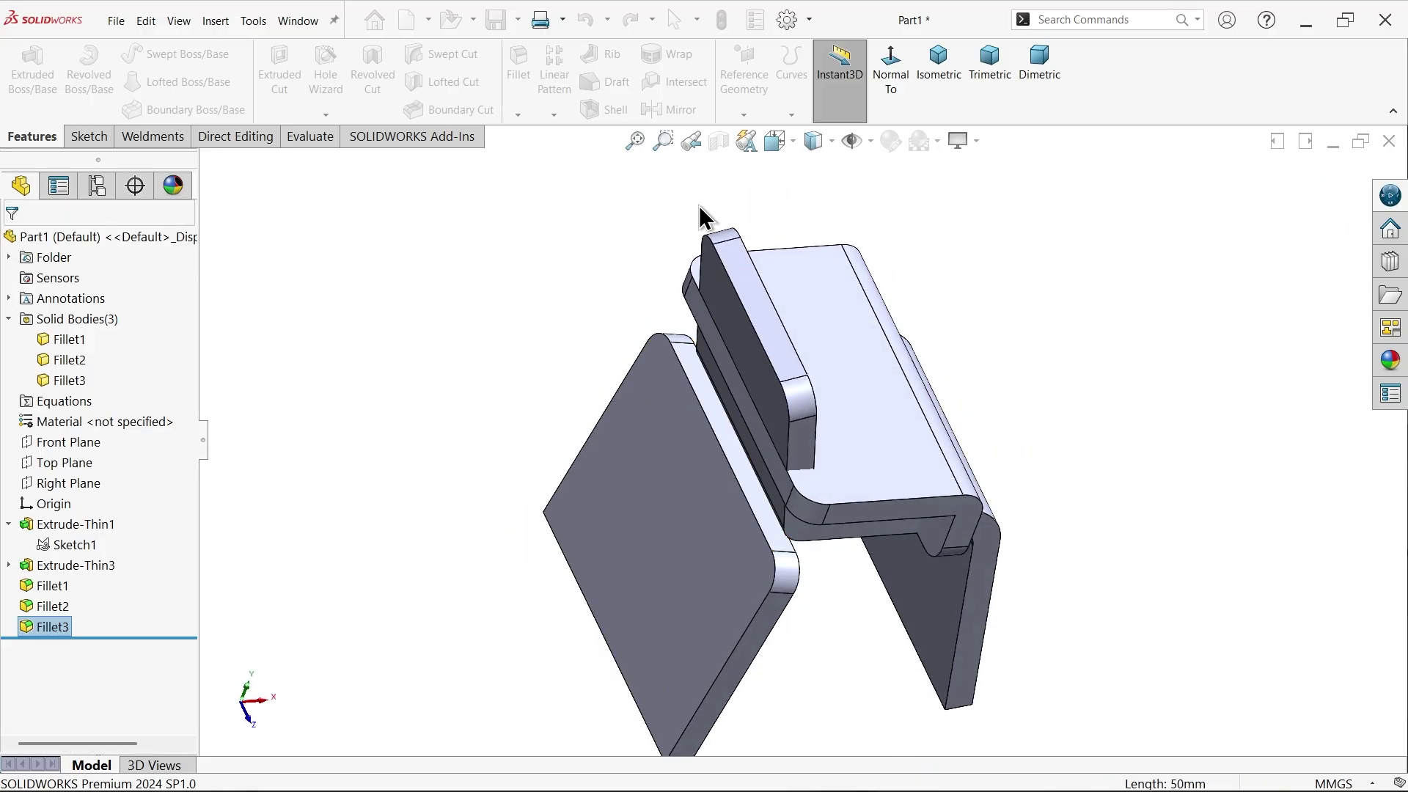
Step: Switch to isometric view and open a new 3D sketch, 3DSketch1, in the chair part
left_click(938, 66)
scroll(915, 452, "down", 2)
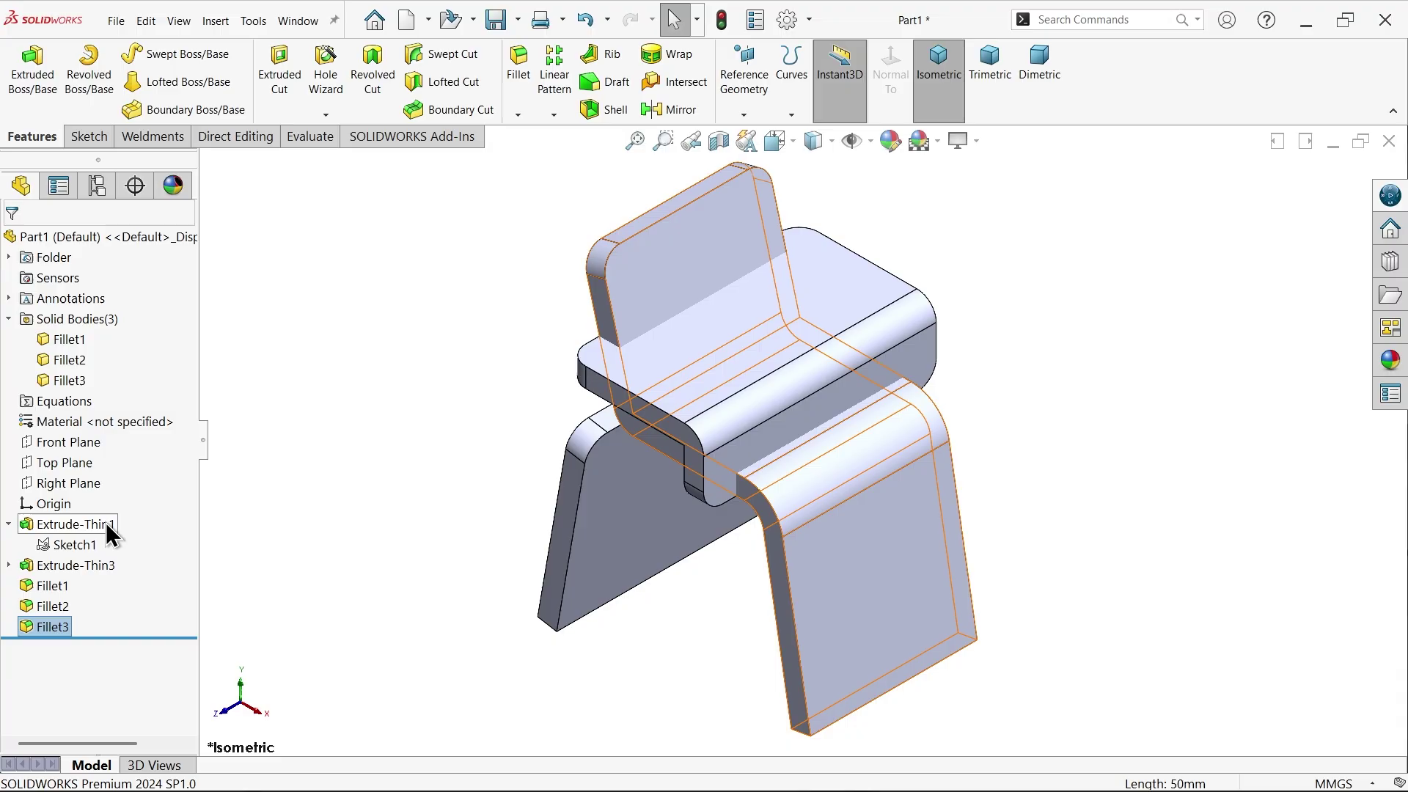
left_click(9, 525)
left_click(249, 205)
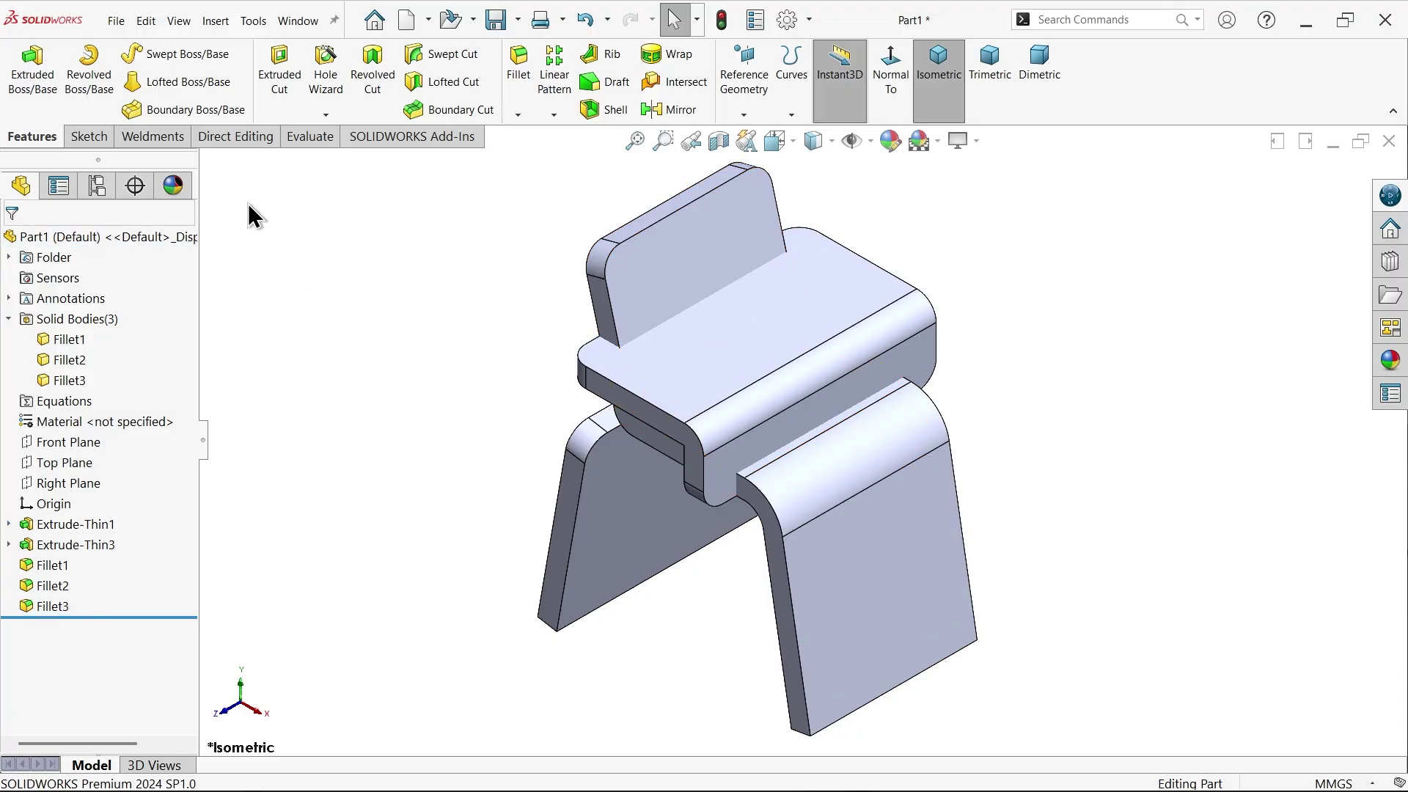
left_click(90, 135)
left_click(25, 115)
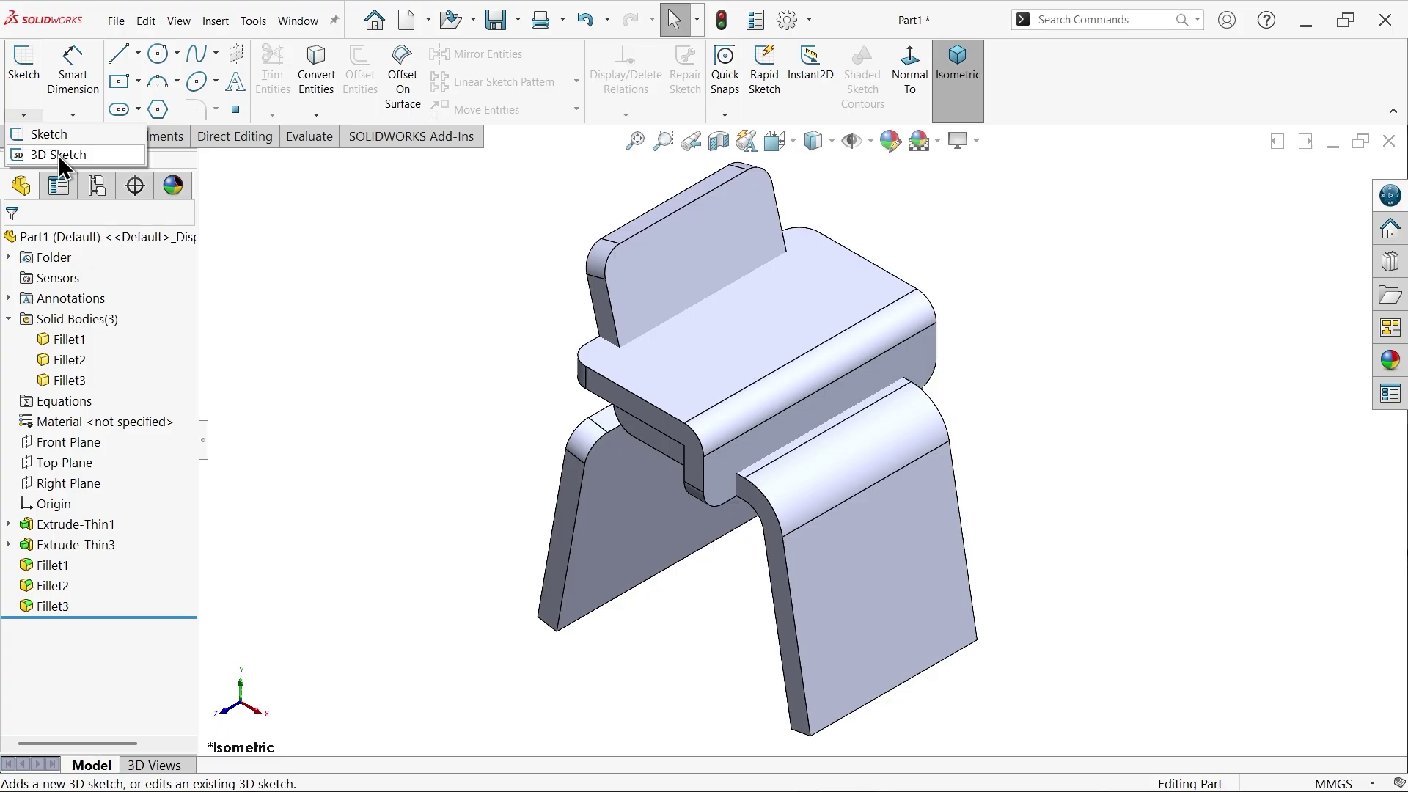
left_click(59, 156)
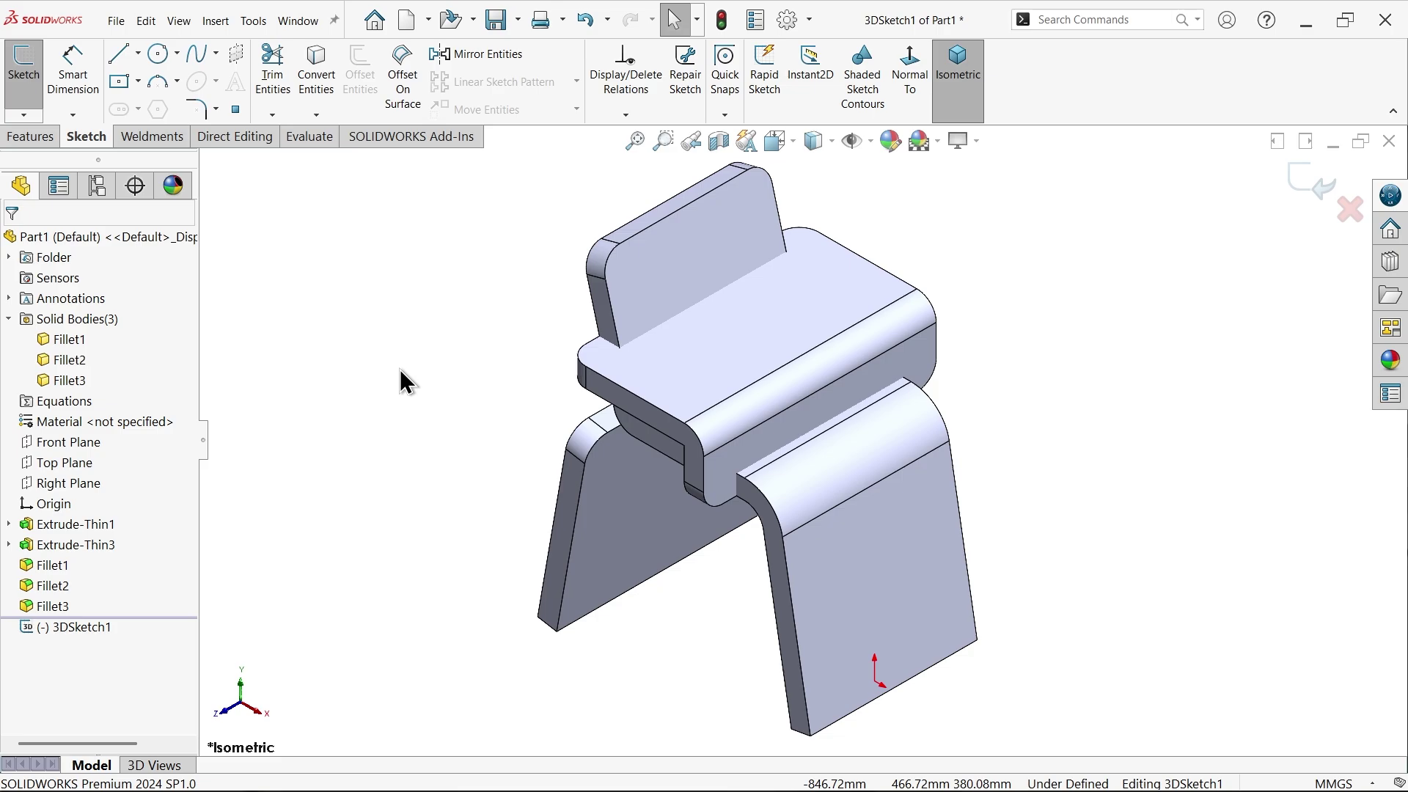
middle_click_drag(400, 370, 440, 270)
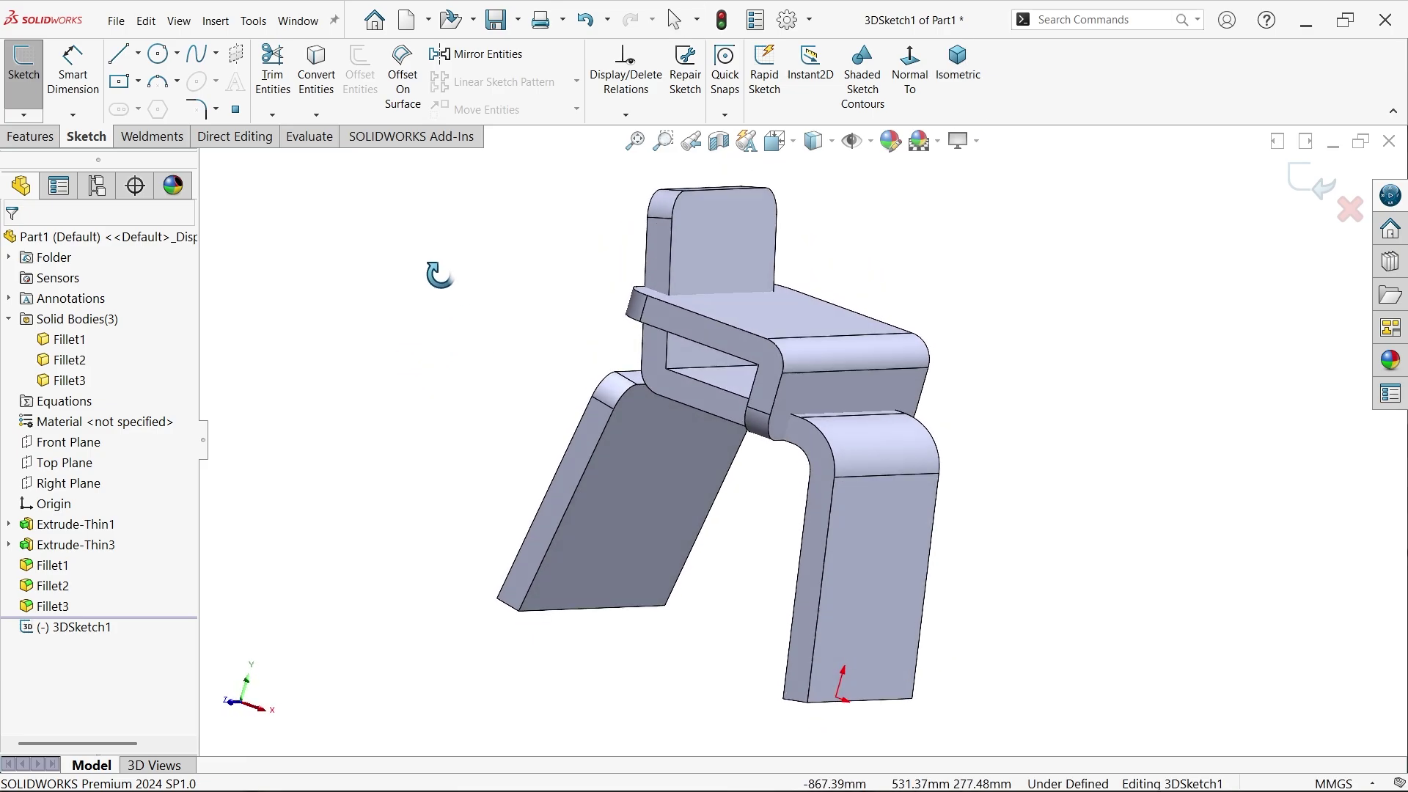
left_click(654, 465)
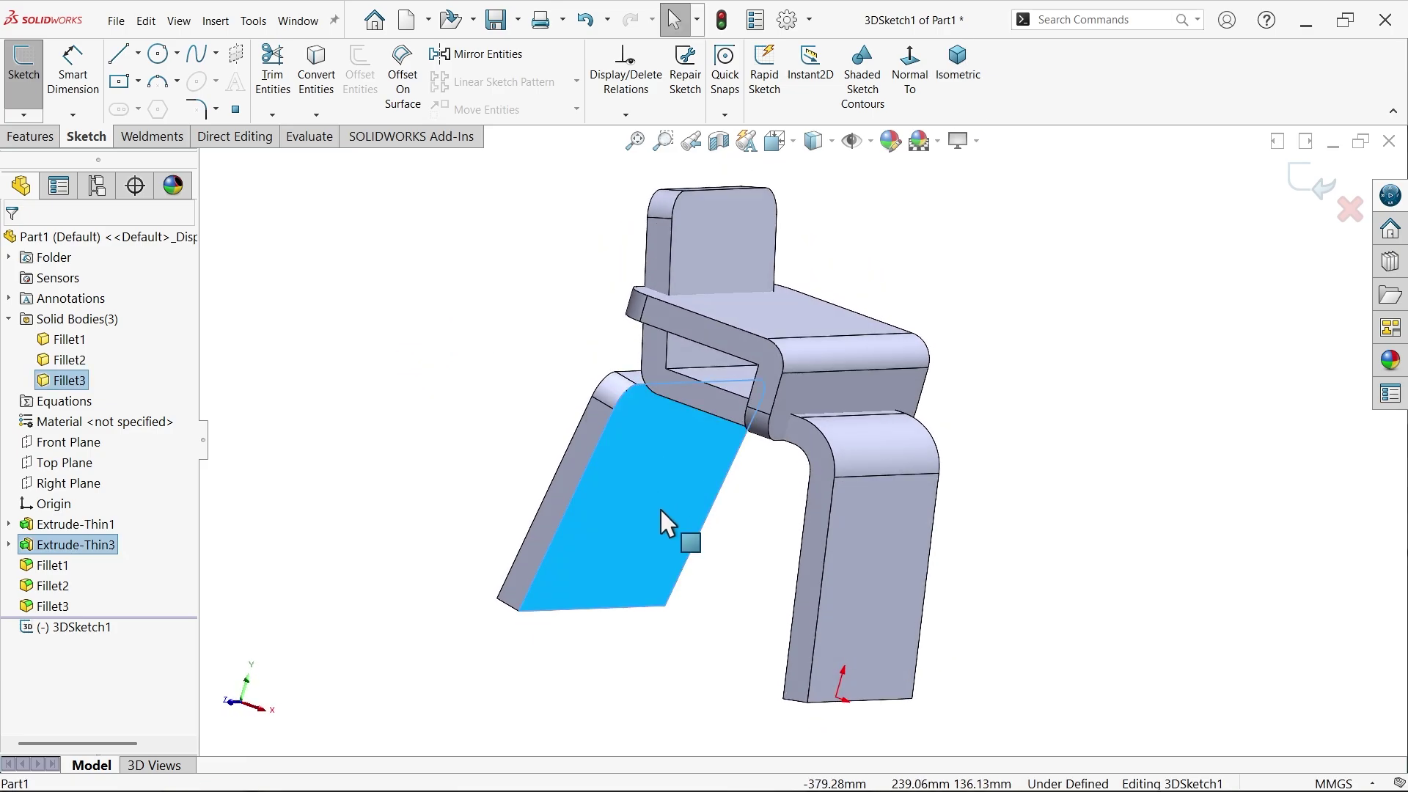
middle_click_drag(659, 508, 716, 431)
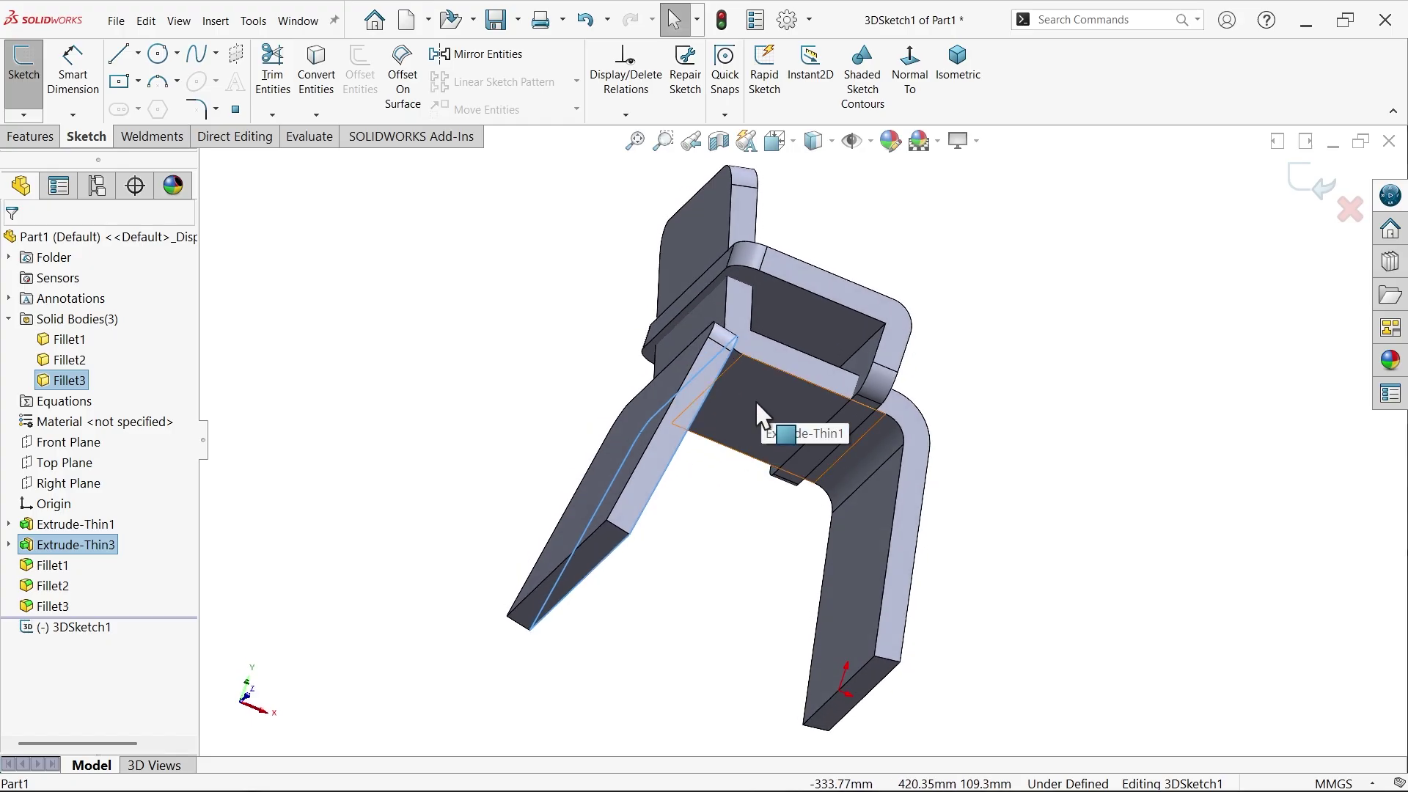
left_click(258, 338)
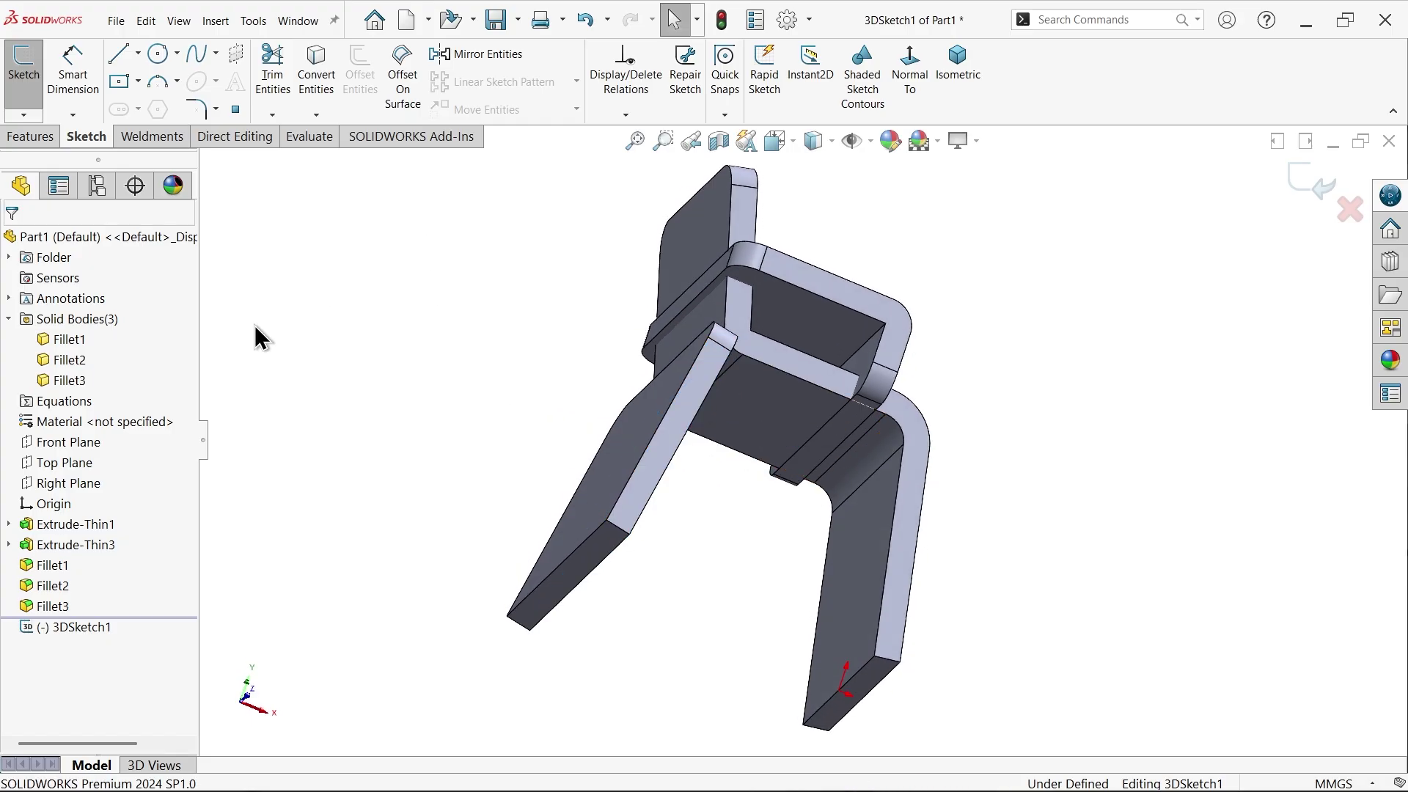
Step: With Convert Entities, pick the left leg plate, two right leg faces and the underside face
left_click(310, 76)
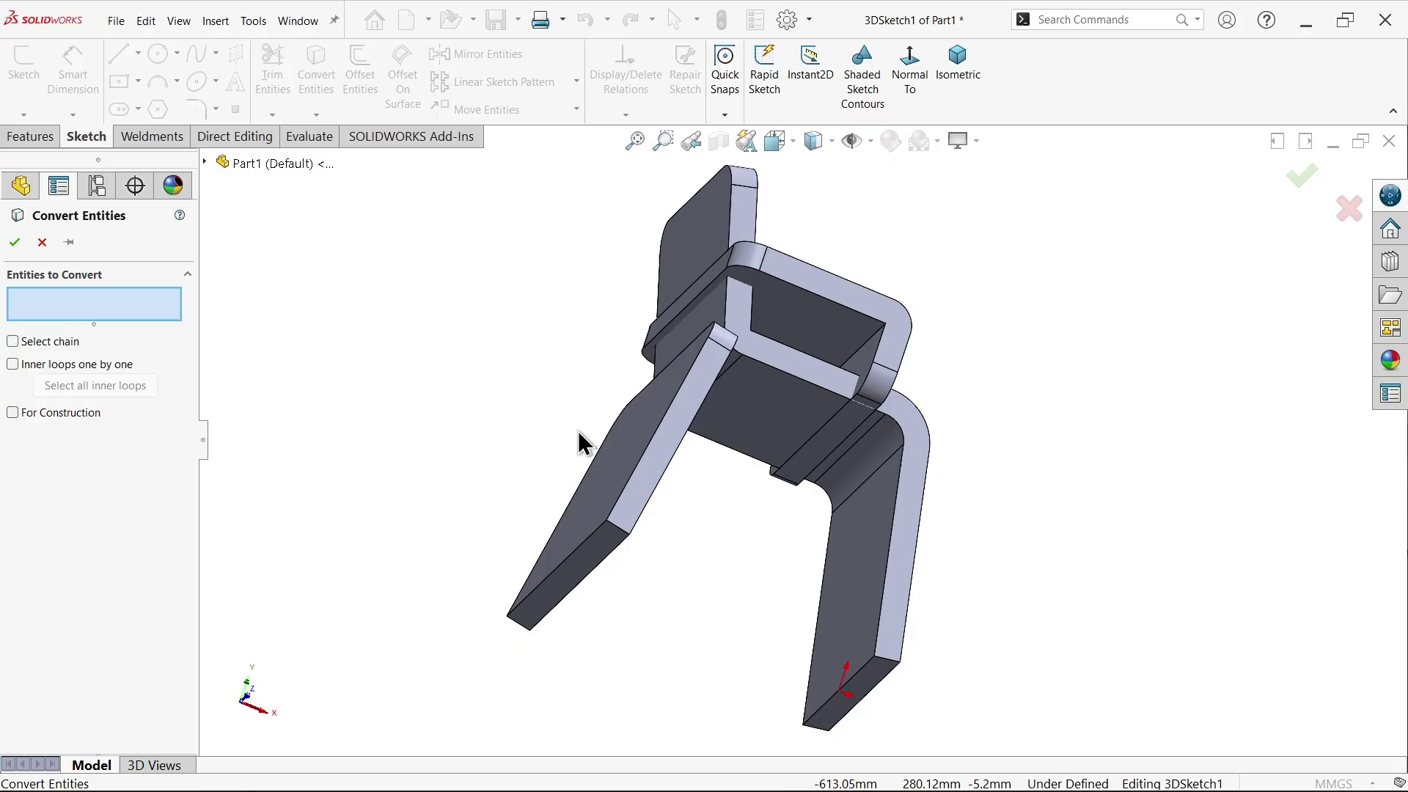
middle_click_drag(578, 430, 566, 433)
left_click(632, 432)
middle_click_drag(677, 478, 735, 497)
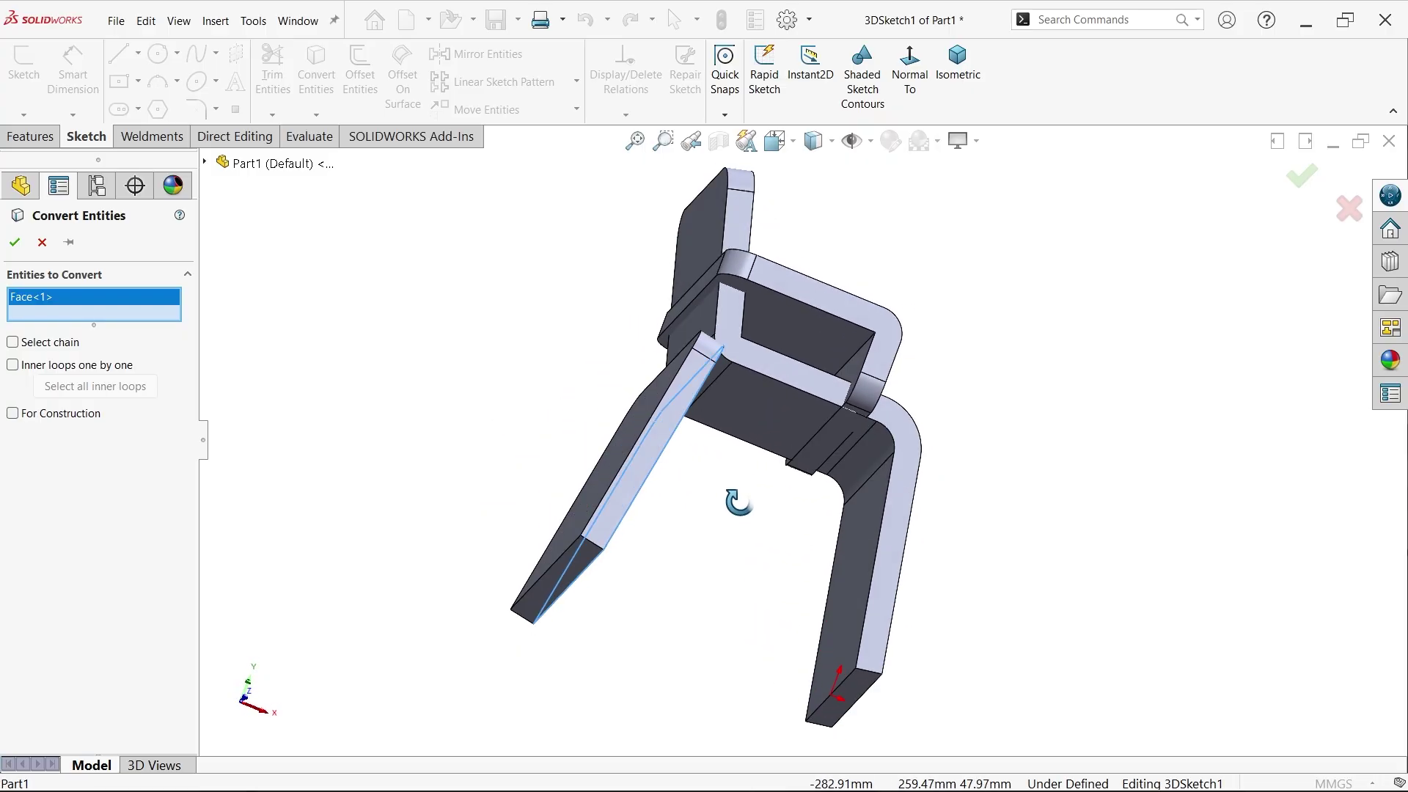
left_click(852, 548)
left_click(861, 455)
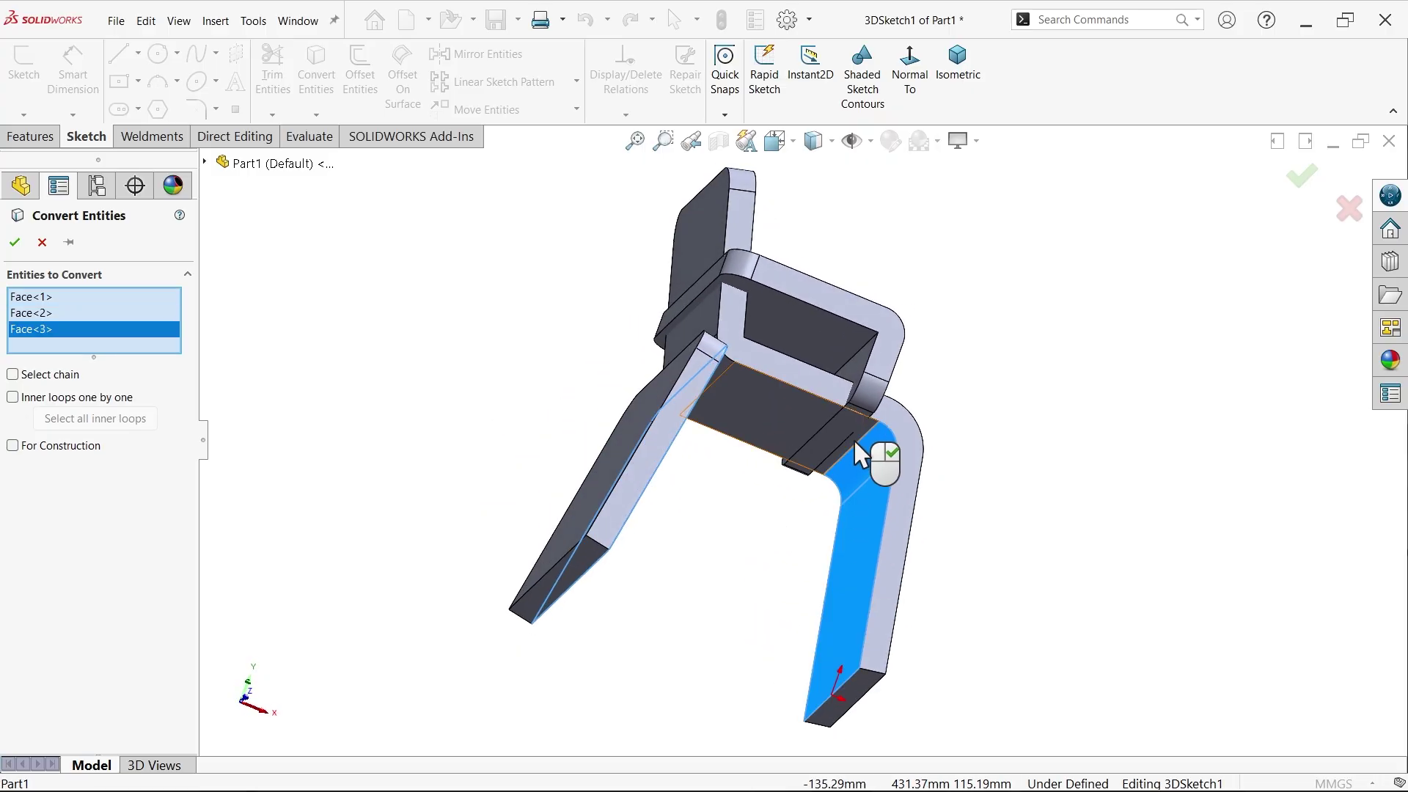
scroll(853, 439, "down", 5)
left_click(854, 429)
scroll(856, 429, "up", 2)
scroll(644, 442, "up", 3)
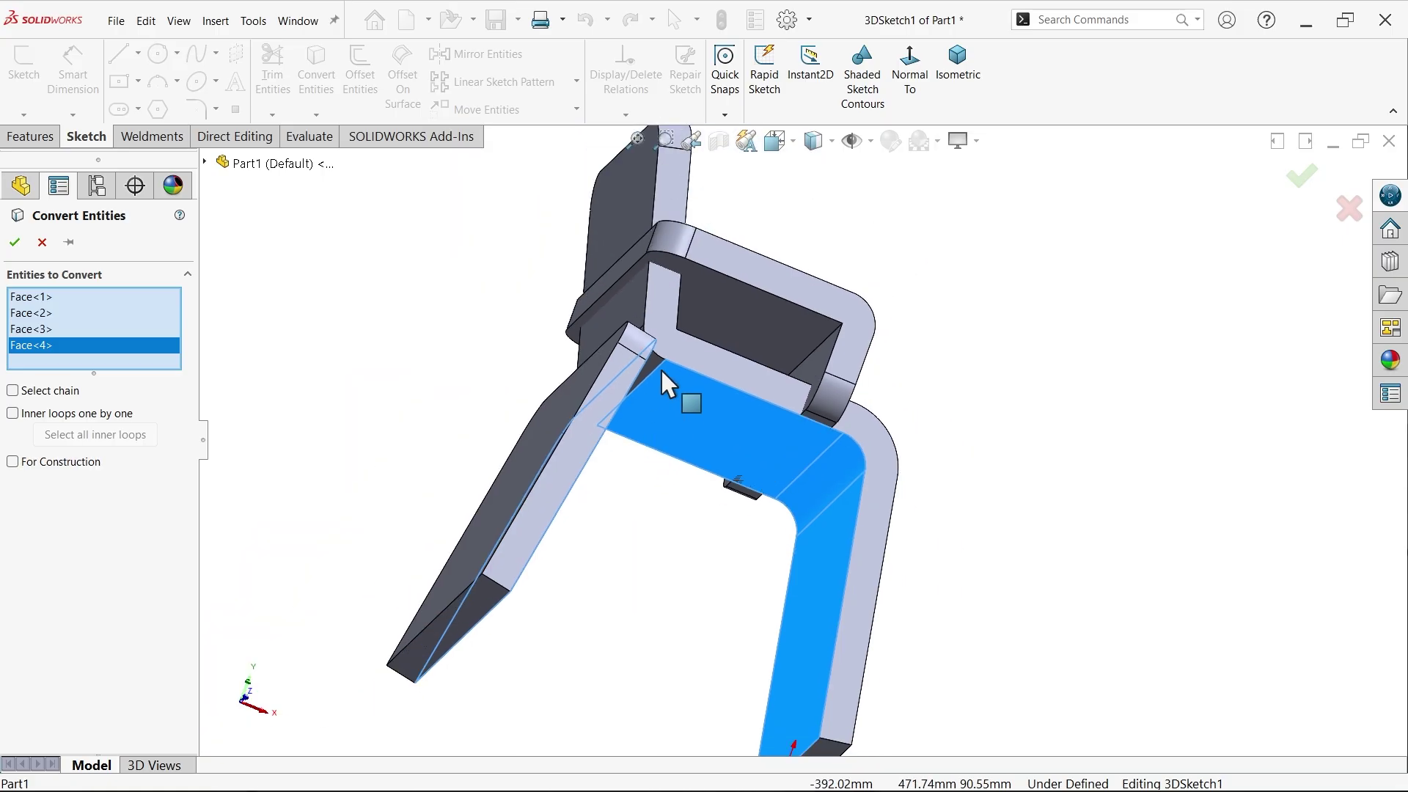
scroll(661, 368, "down", 6)
Step: Add two back-bend faces and three seat faces, then convert all nine into sketch edges
left_click(674, 494)
left_click(640, 303)
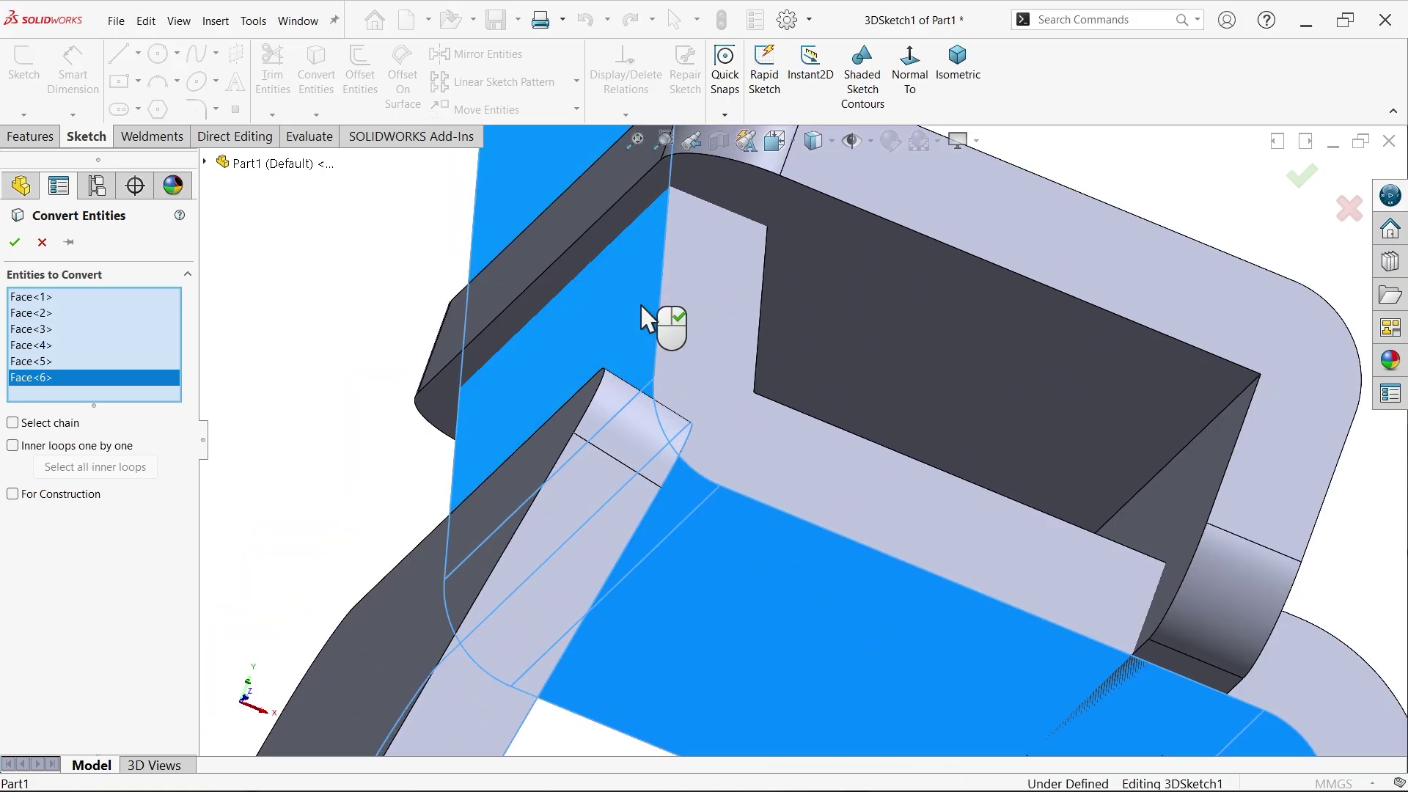
scroll(638, 323, "up", 4)
middle_click_drag(826, 439, 619, 522)
left_click(788, 451)
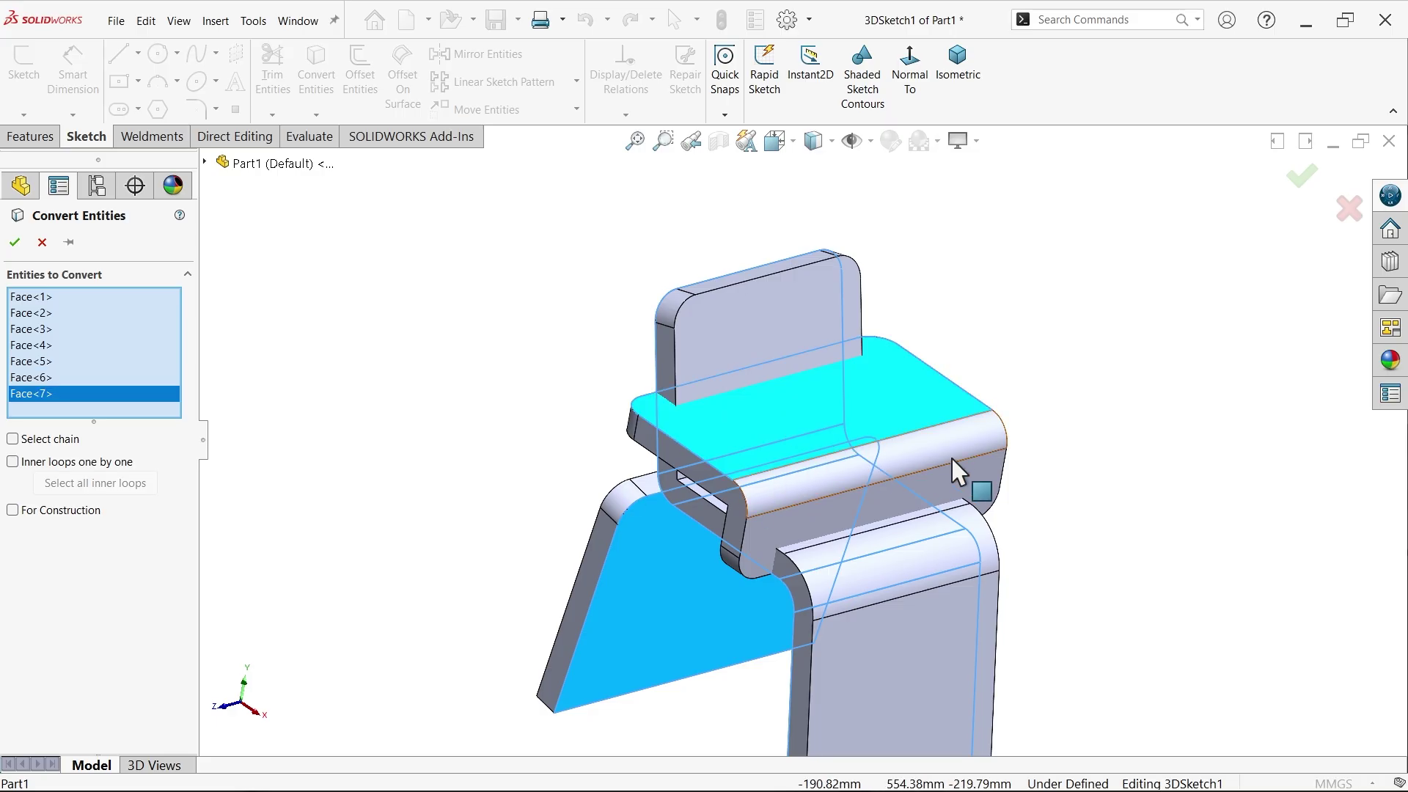
left_click(966, 473)
left_click(975, 499)
middle_click_drag(912, 528, 912, 497)
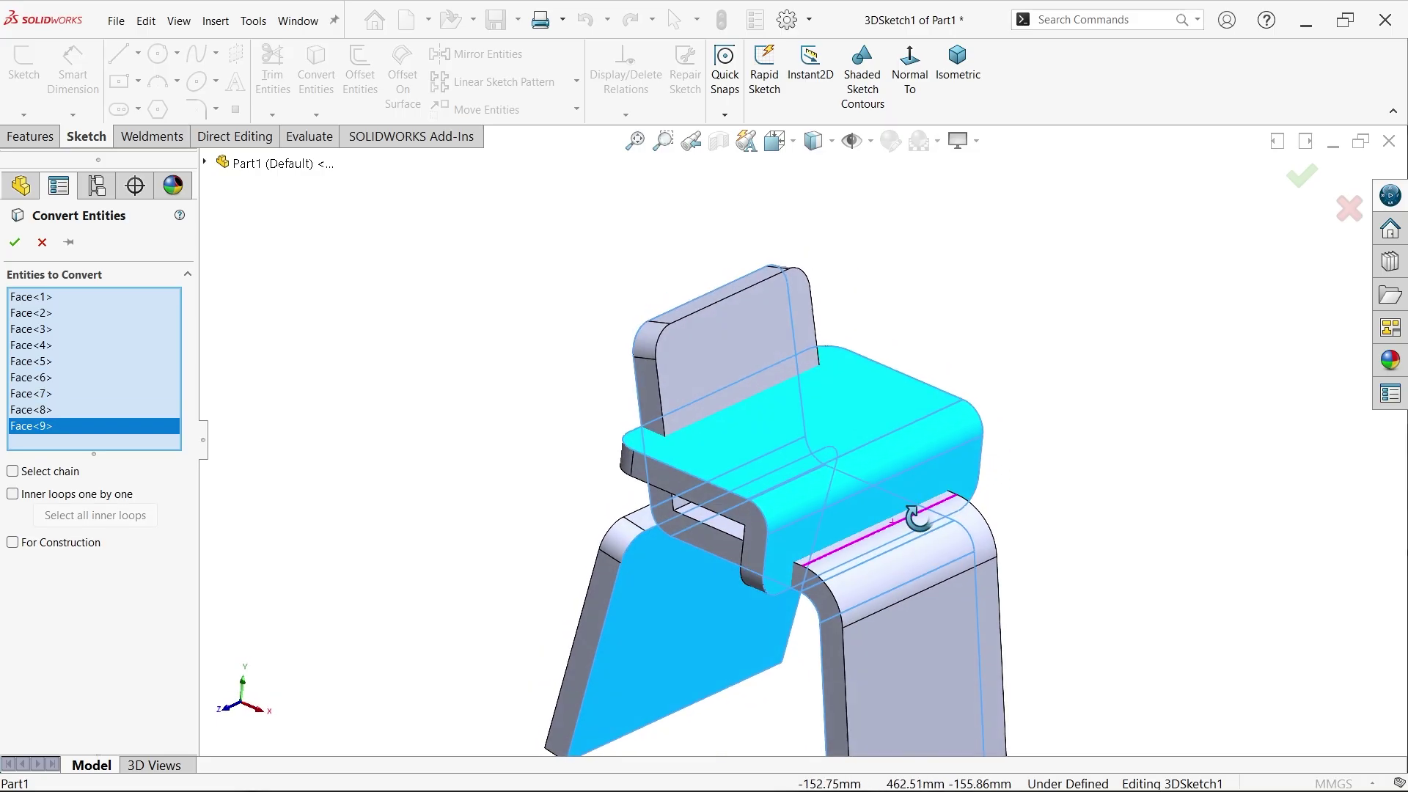
left_click(15, 242)
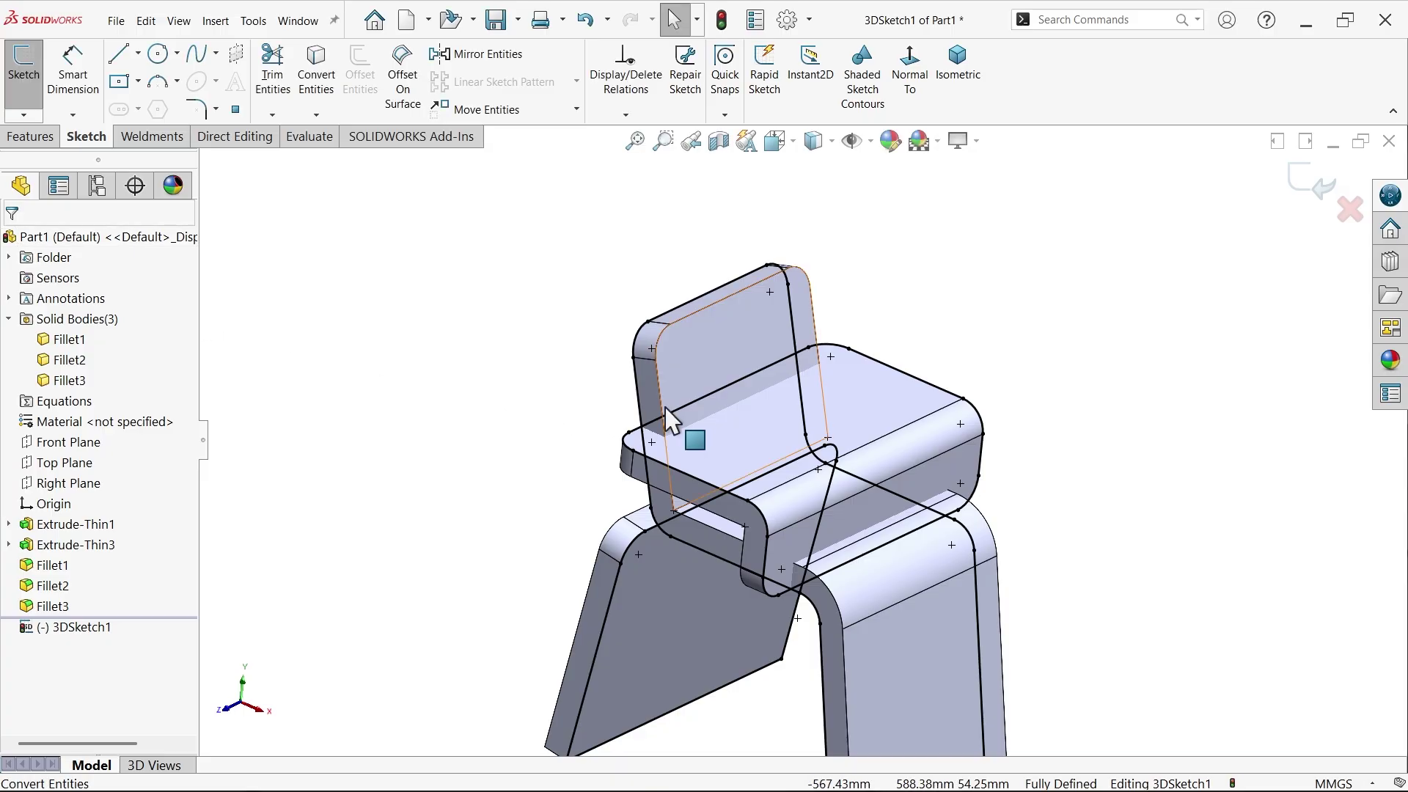
Step: Hide the chair's solid bodies so only the sketch lines remain visible
middle_click_drag(802, 450, 672, 491)
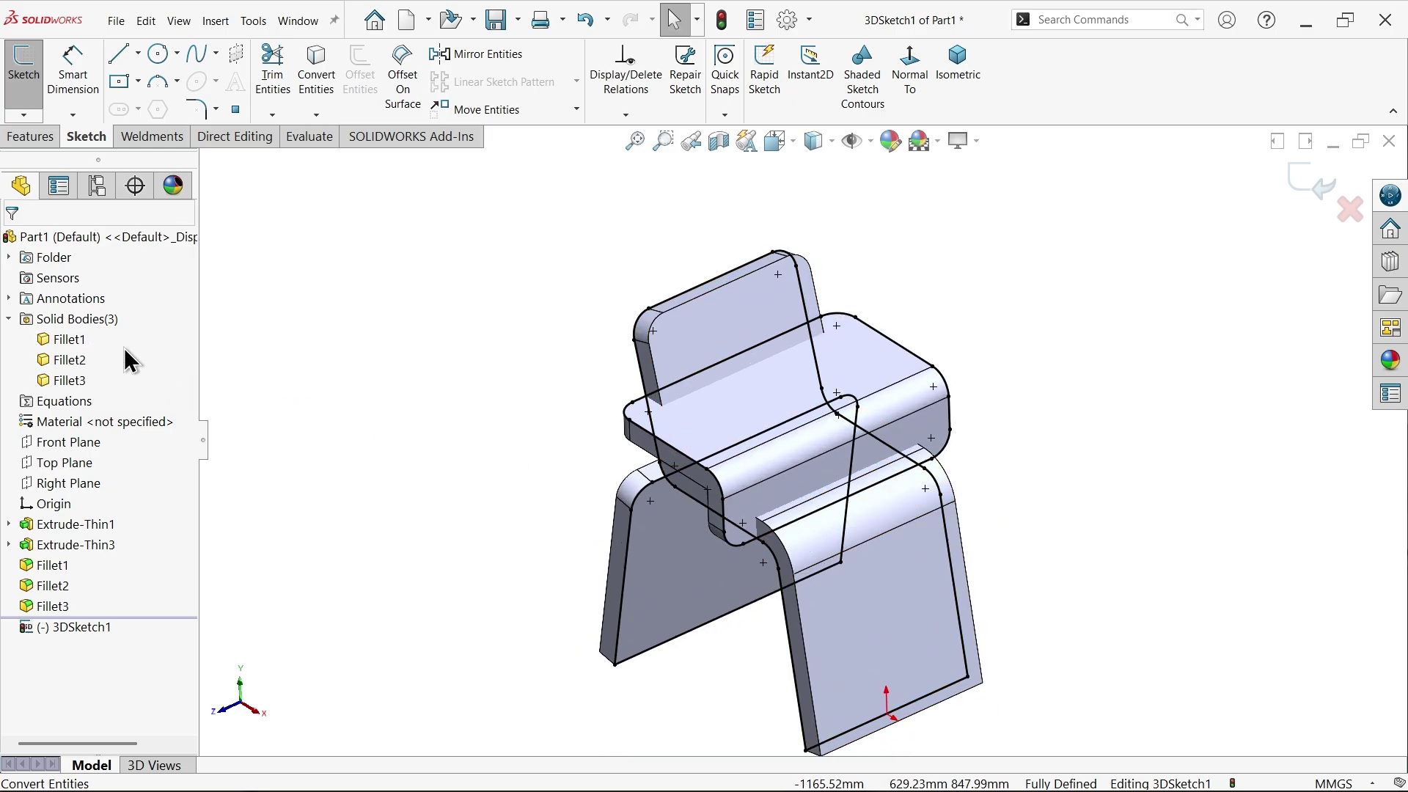
left_click_drag(65, 387, 69, 384)
right_click(68, 384)
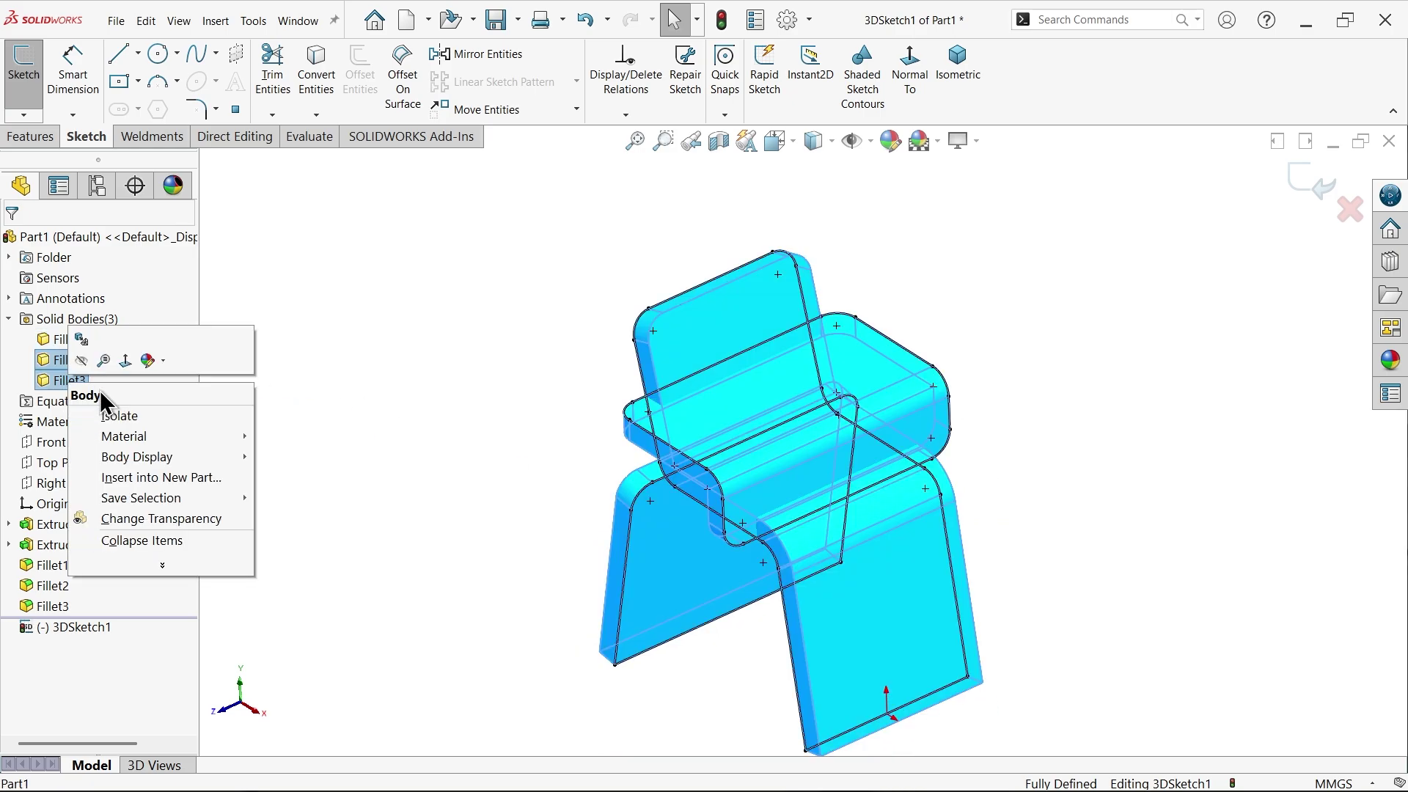
left_click(81, 360)
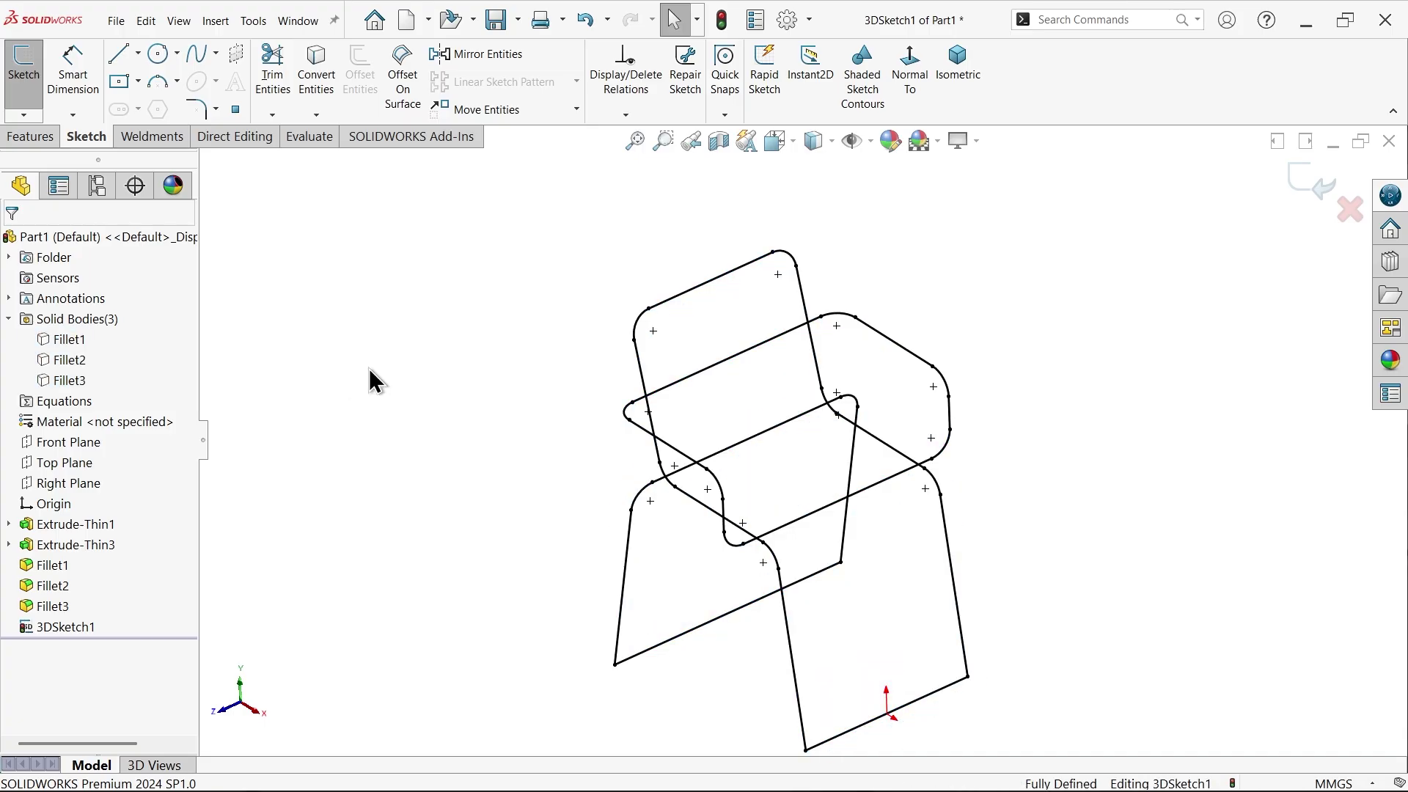
Step: Draw a line joining the leg-bottom curve endpoints in the 3D sketch
scroll(748, 535, "down", 3)
left_click(119, 59)
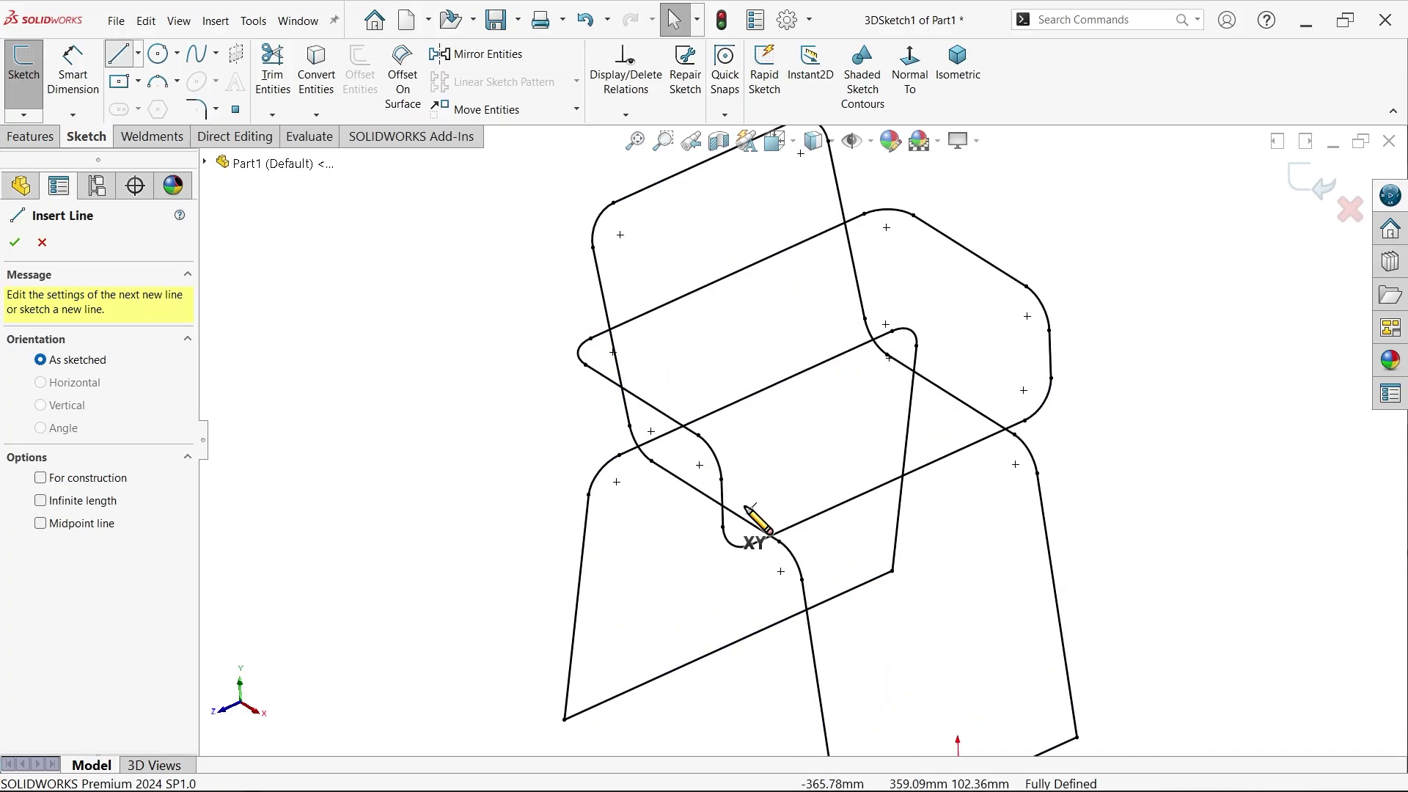
scroll(843, 572, "down", 3)
left_click(732, 584)
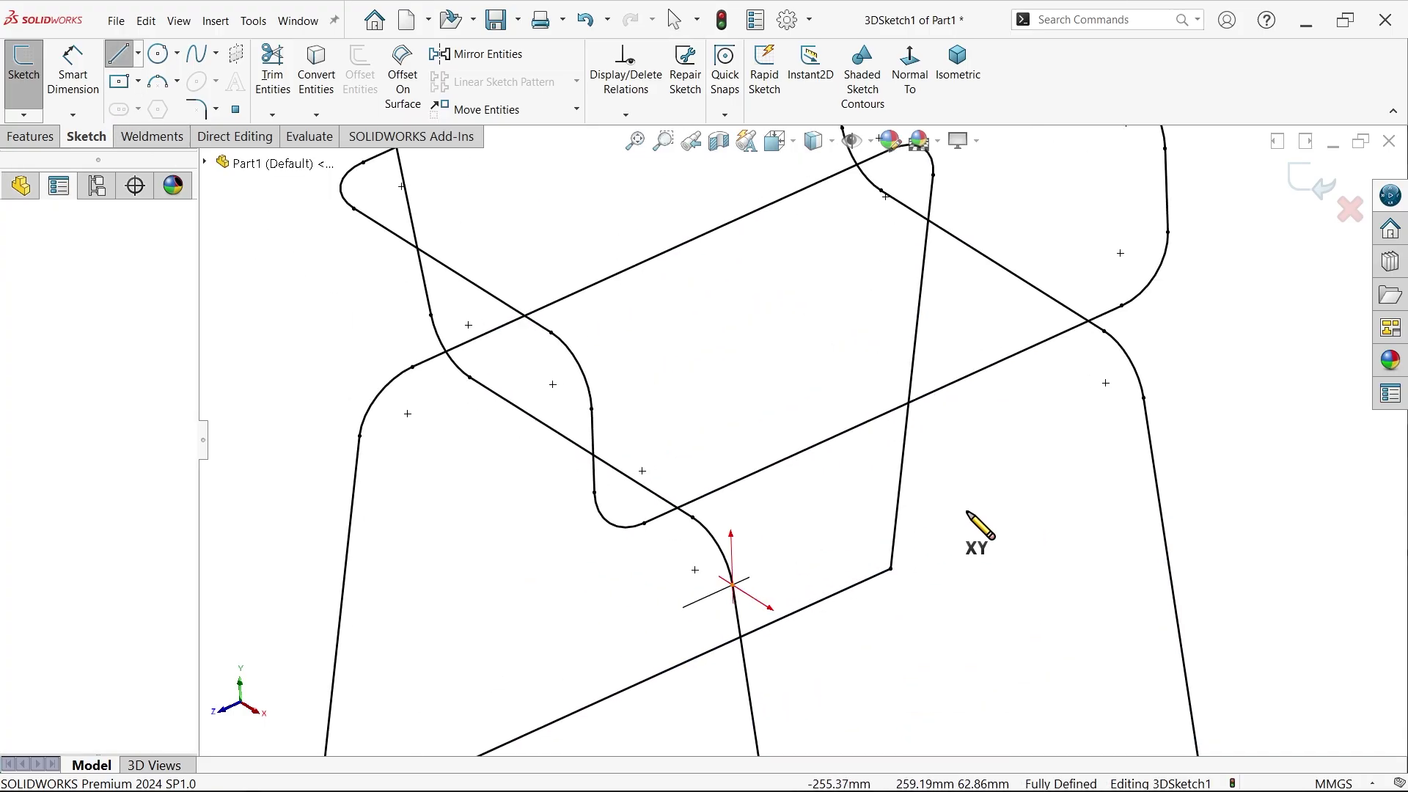
left_click(1144, 398)
right_click(1100, 459)
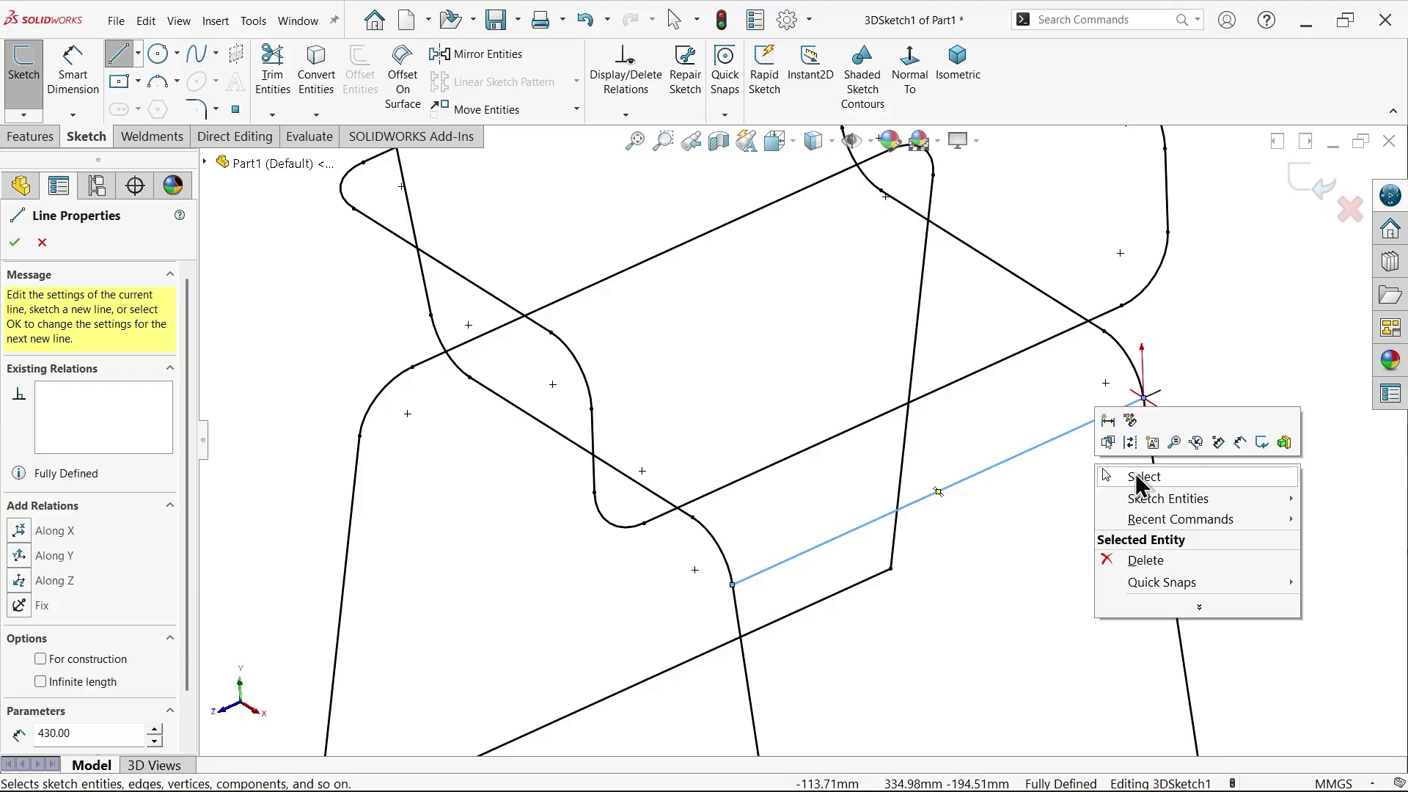
left_click(1135, 473)
Step: Make both leg-bottom lines construction geometry and exit 3DSketch1
scroll(1000, 451, "up", 5)
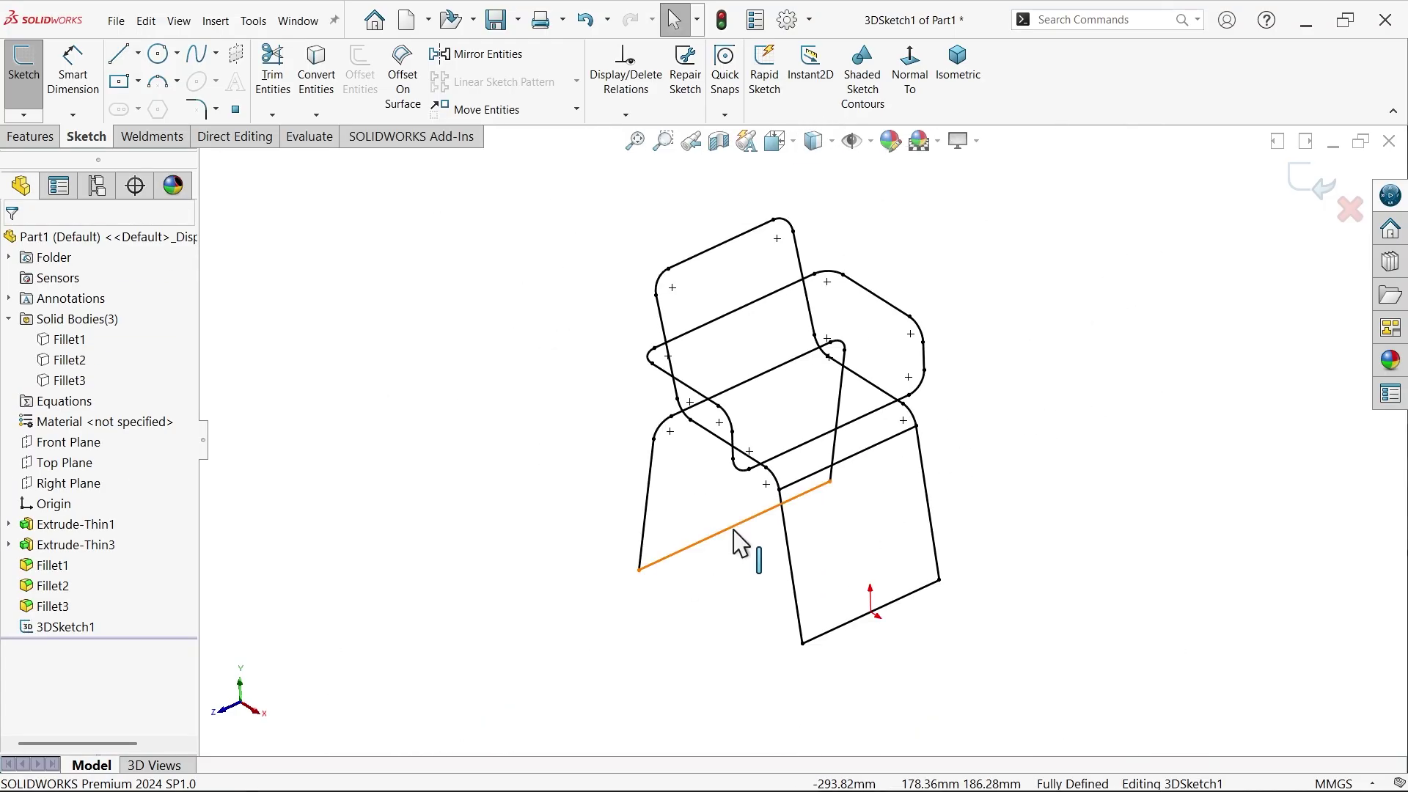
left_click(733, 527)
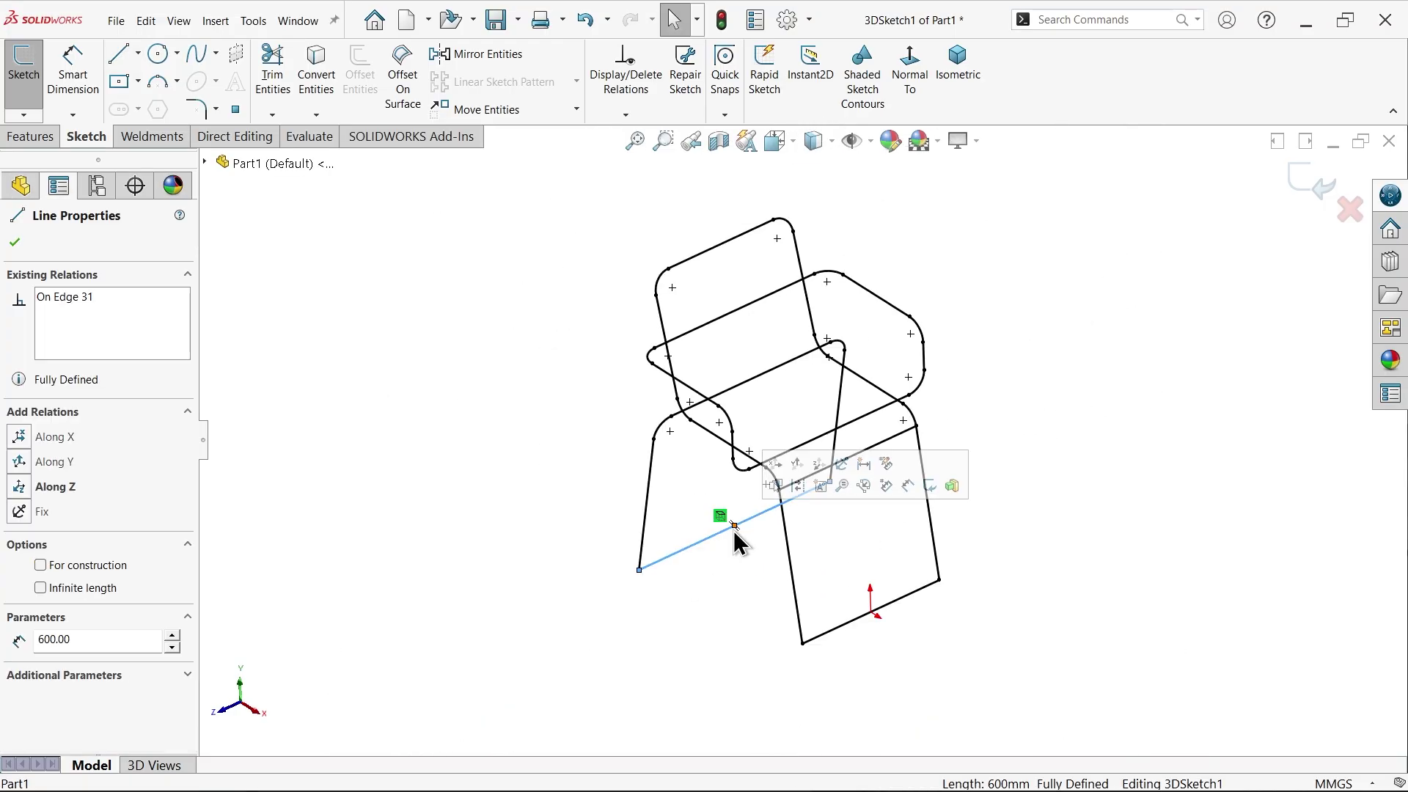
left_click(862, 616, "ctrl")
left_click(917, 575)
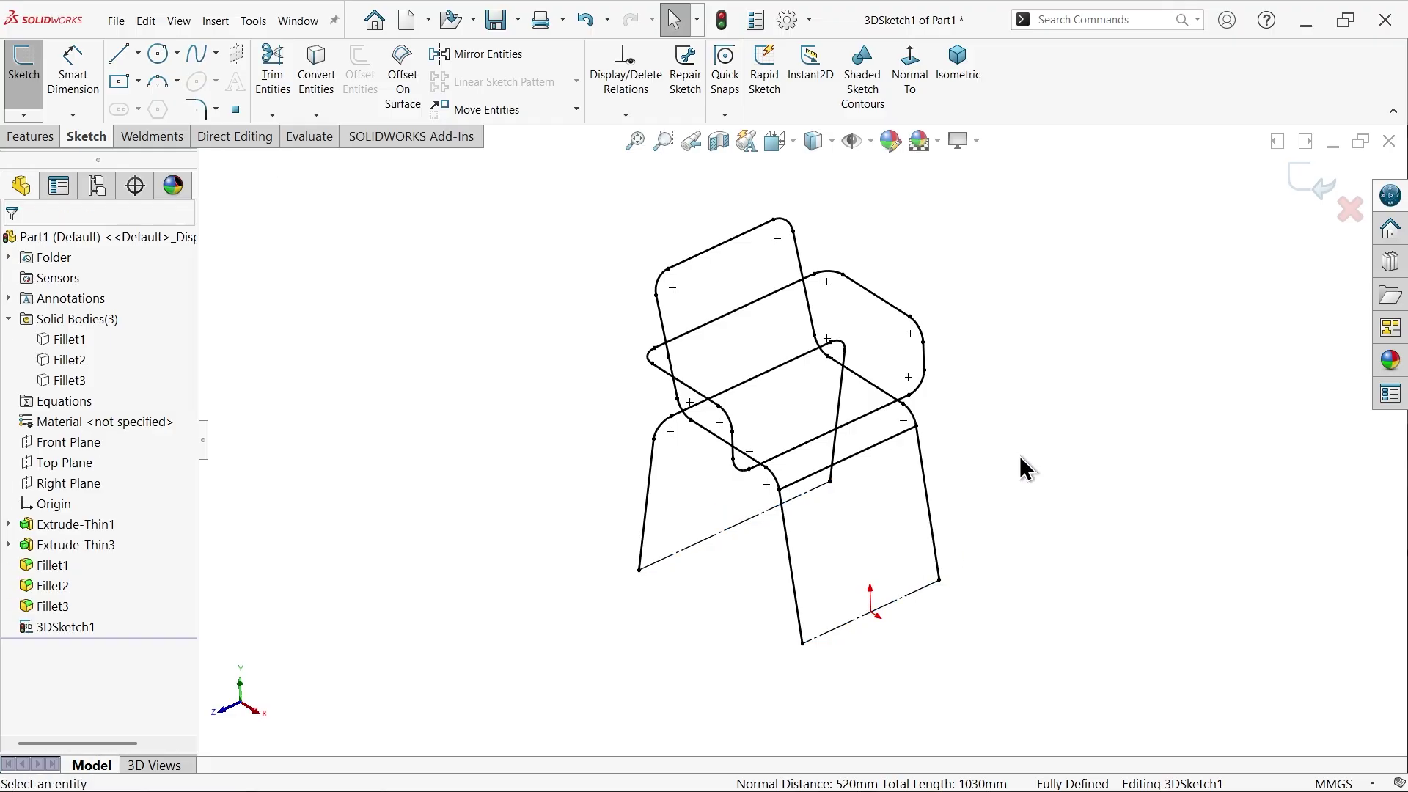
left_click(1310, 184)
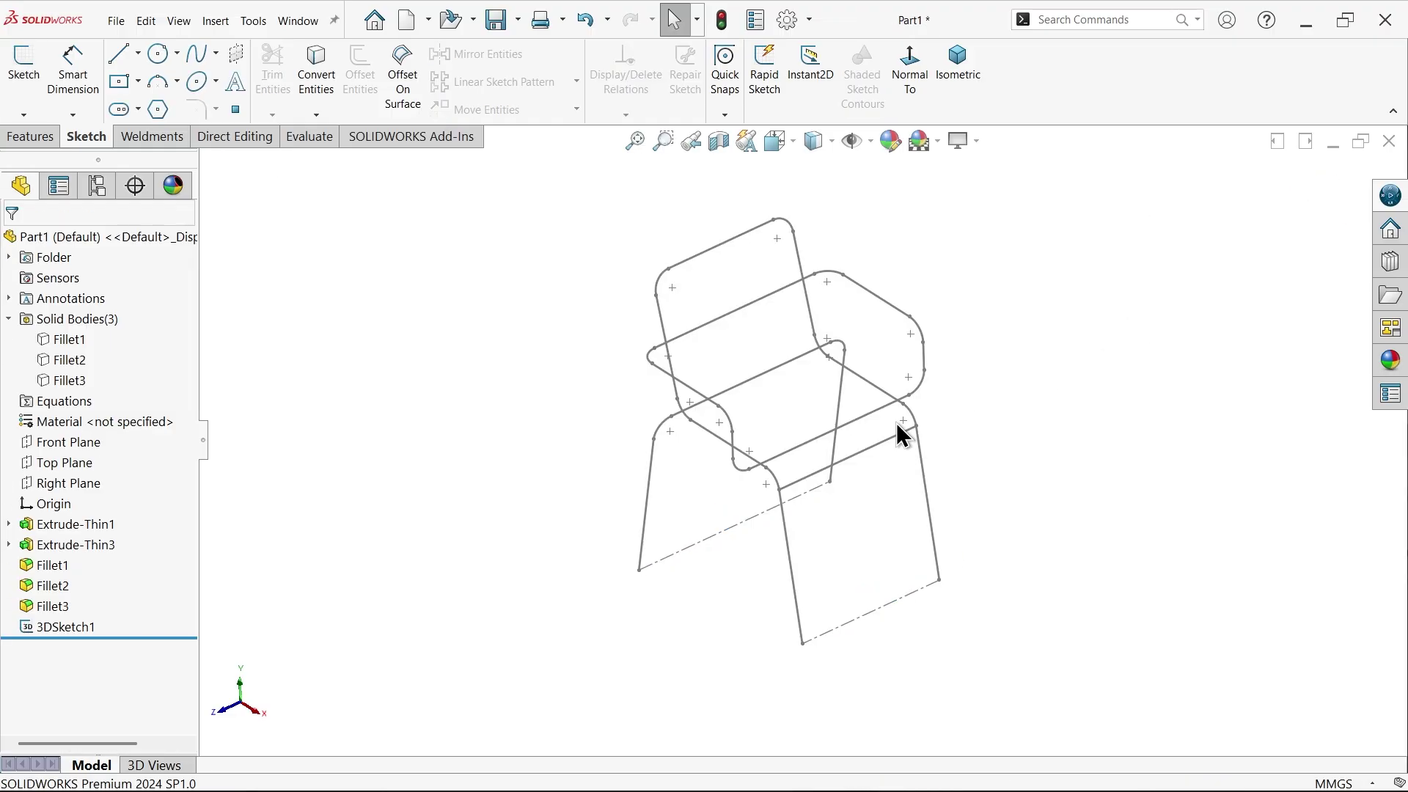
scroll(899, 408, "down", 2)
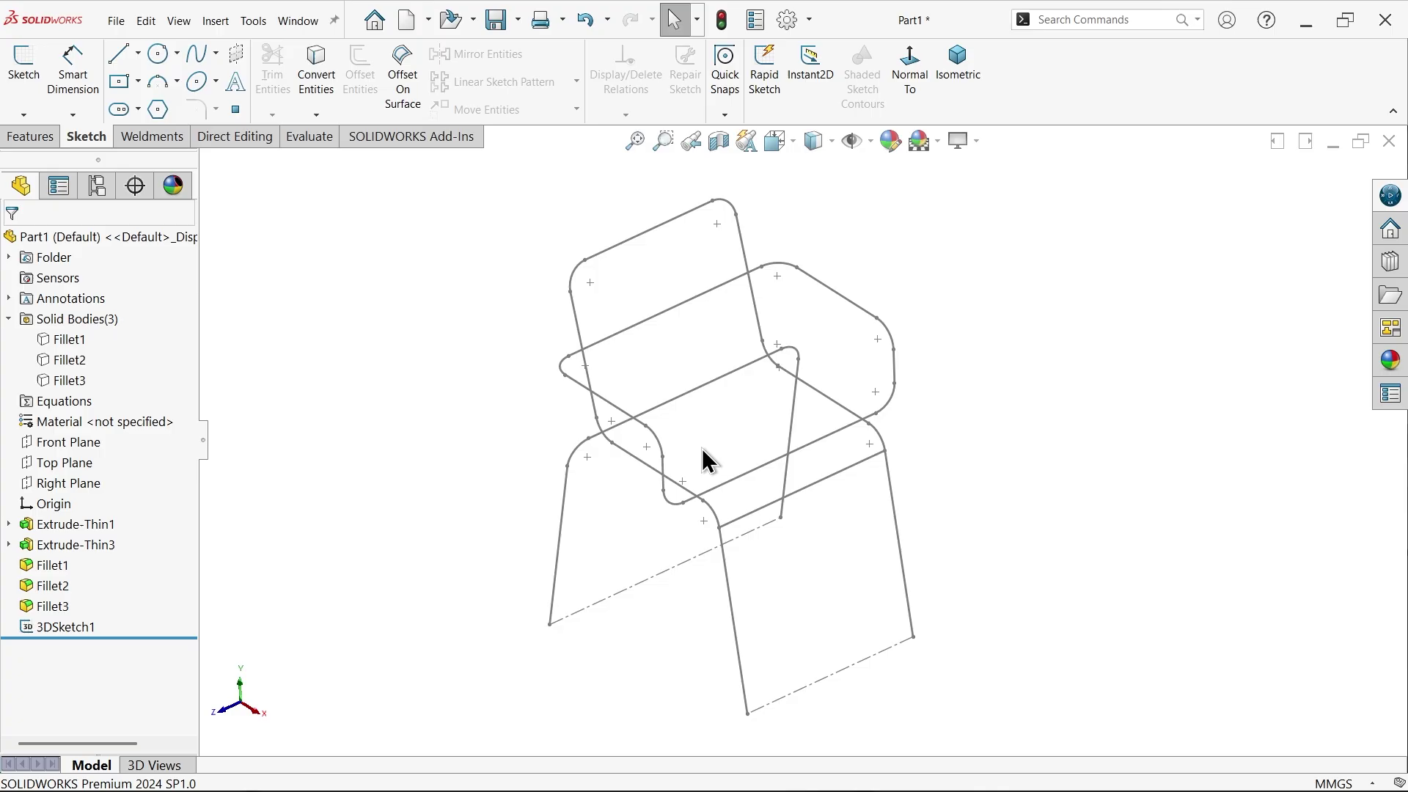
Step: Start a Structural Member with the iso pipe 26.9 x 3.2 profile
left_click(152, 139)
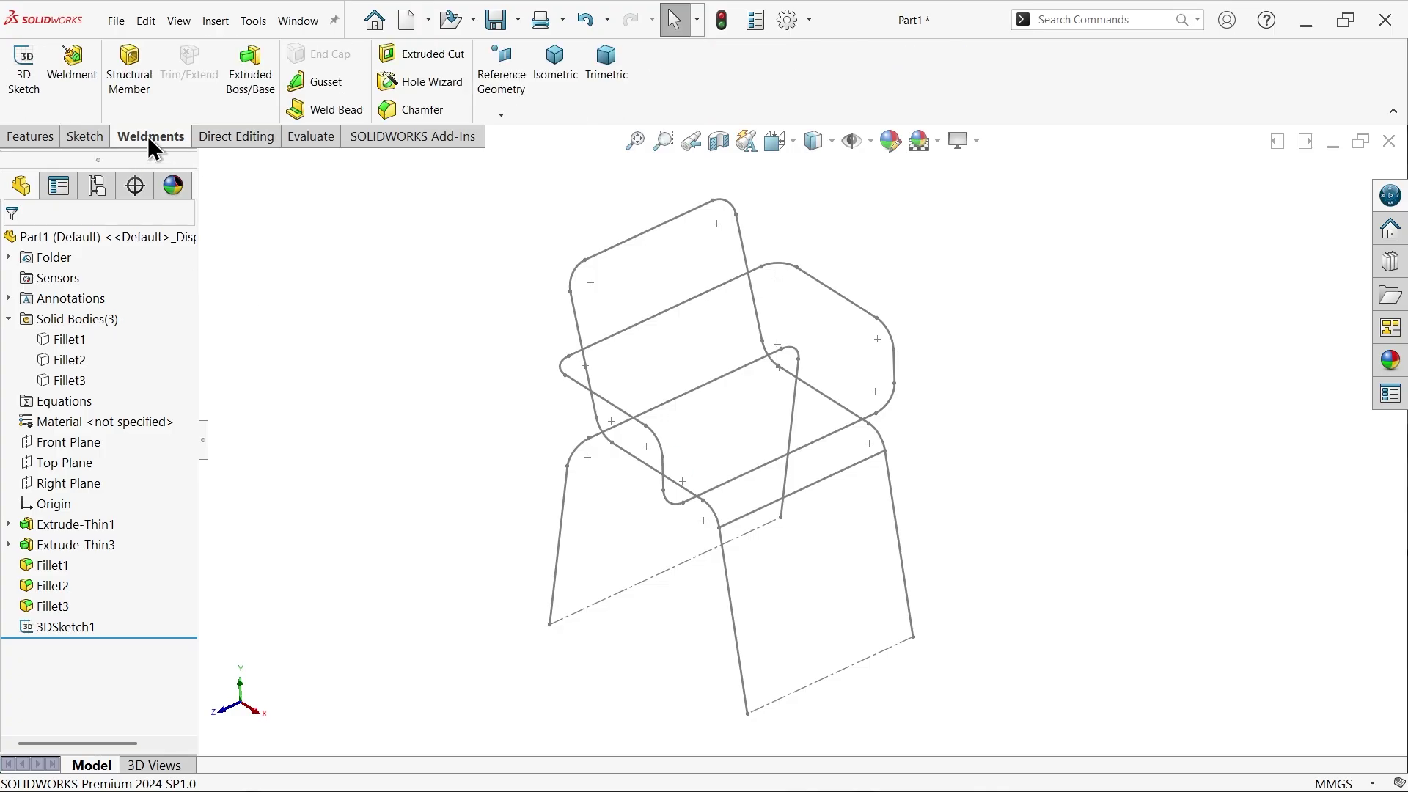
left_click(128, 94)
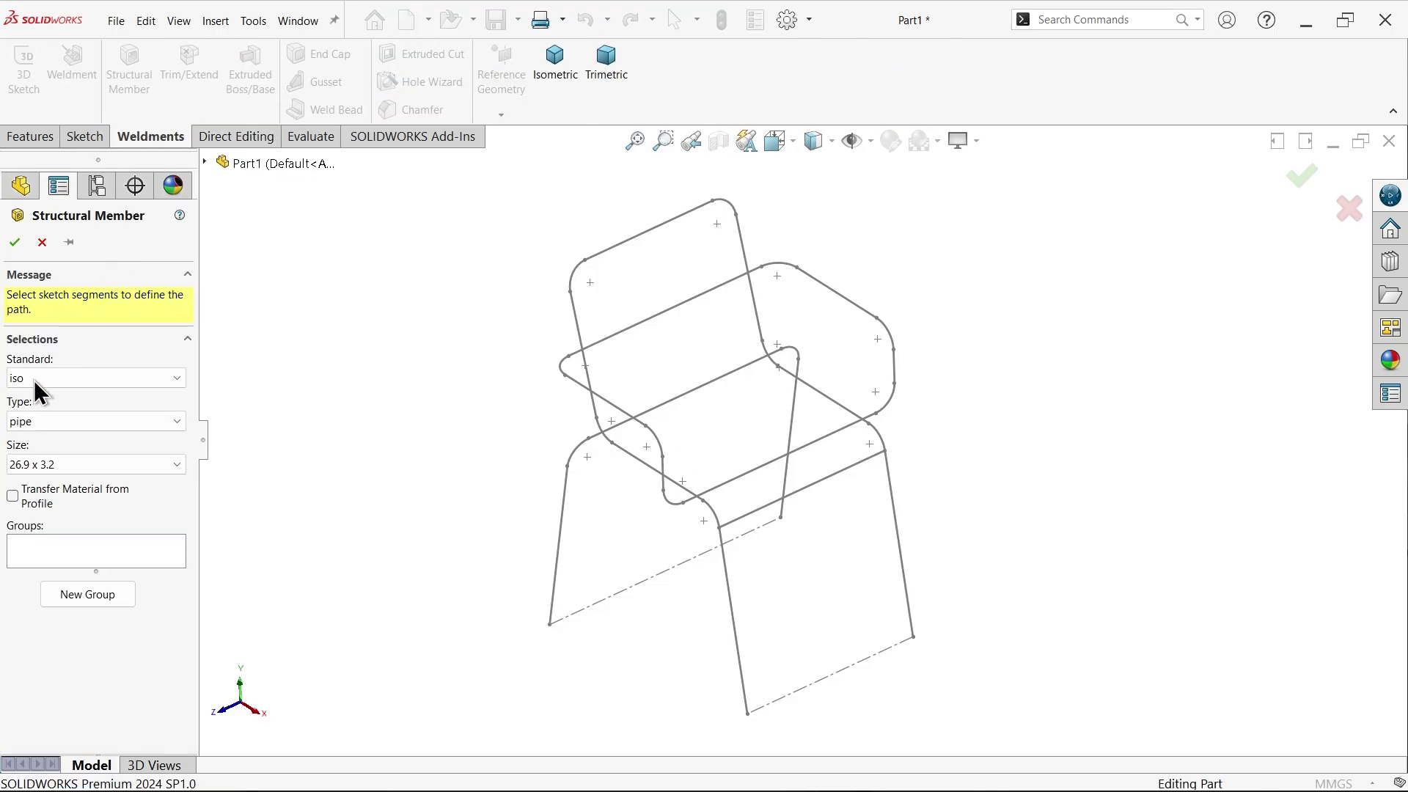
left_click(26, 380)
left_click(29, 485)
left_click(44, 421)
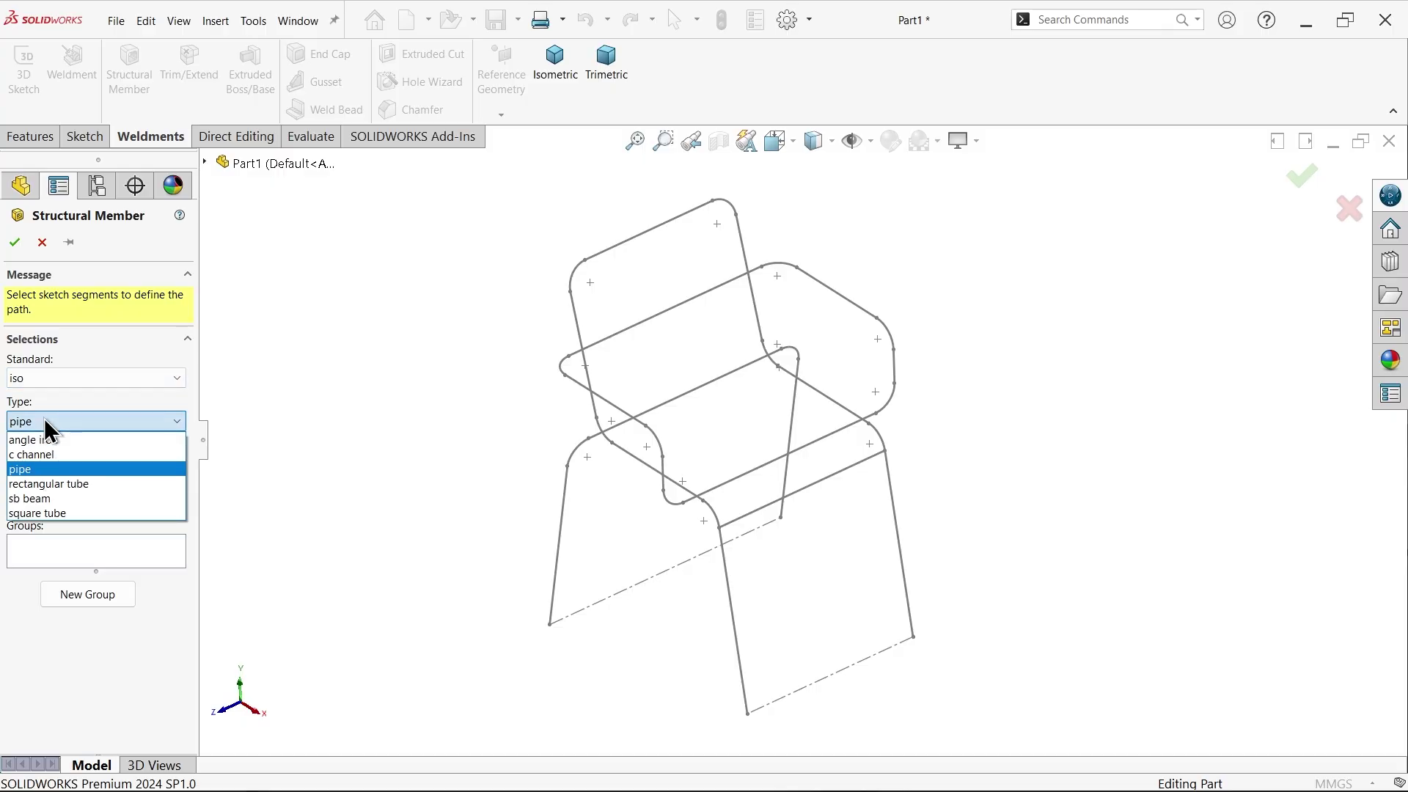
left_click(44, 421)
left_click(57, 465)
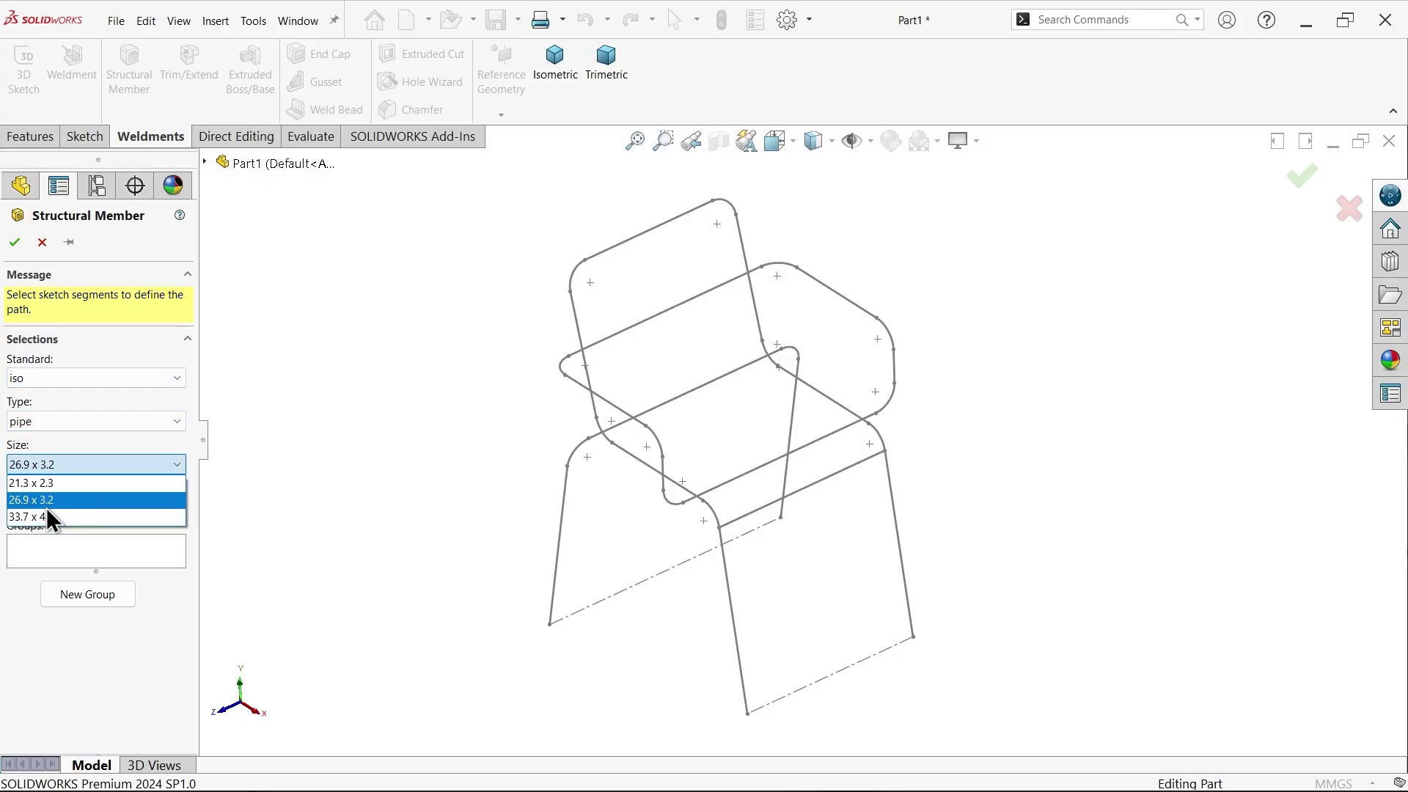
left_click(65, 468)
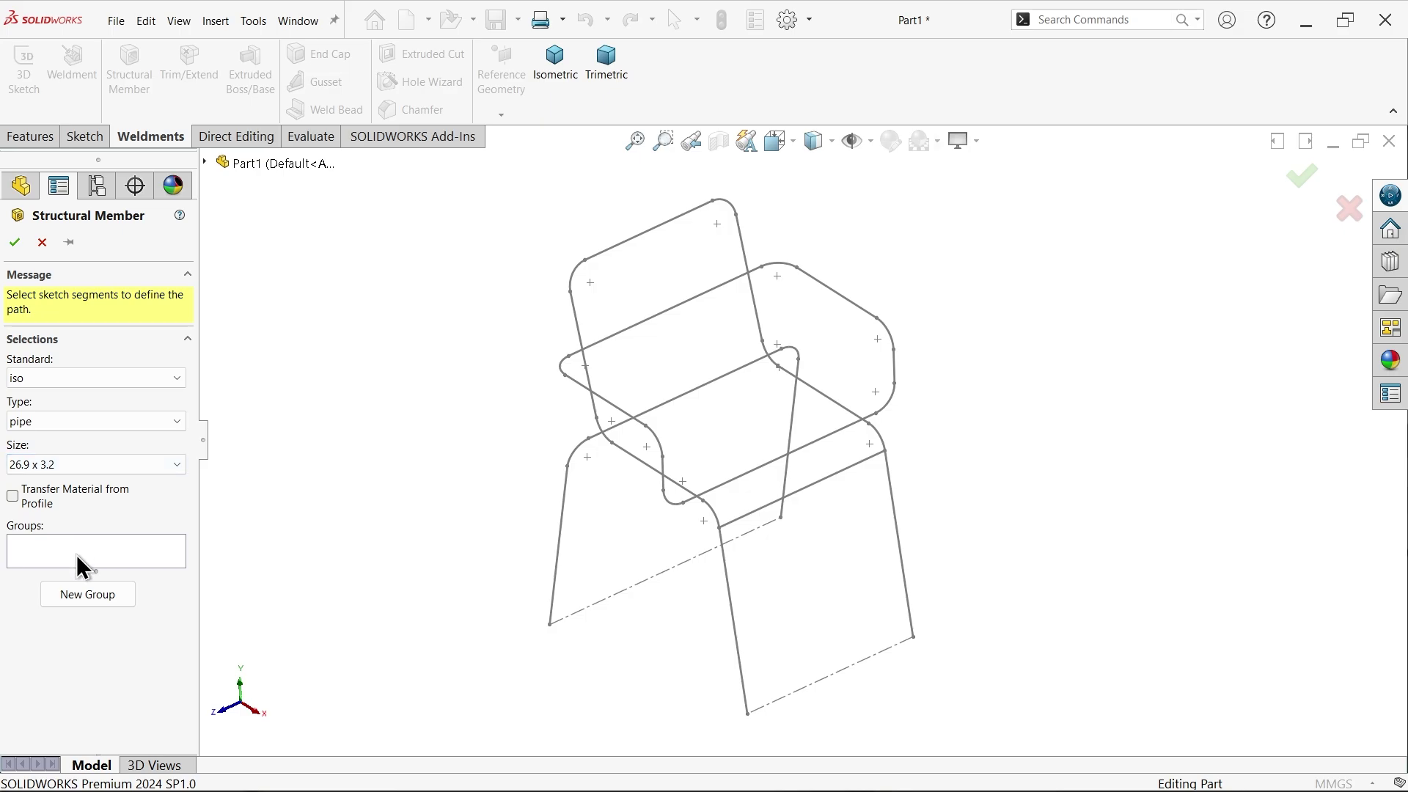
Step: Trace the pipe path from the front leg along the seat side to the backrest side line
left_click(740, 642)
scroll(704, 485, "down", 5)
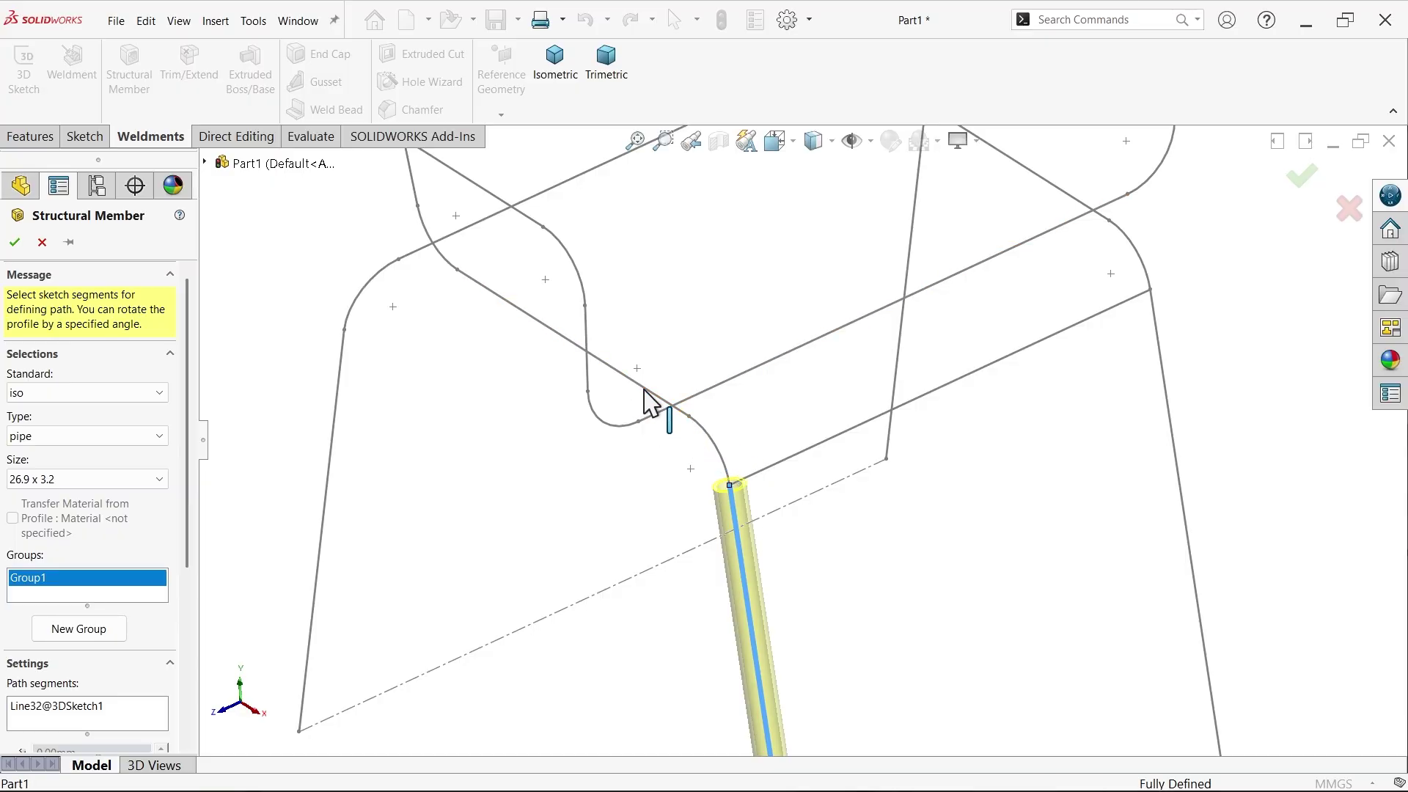
left_click(712, 448)
left_click(661, 405)
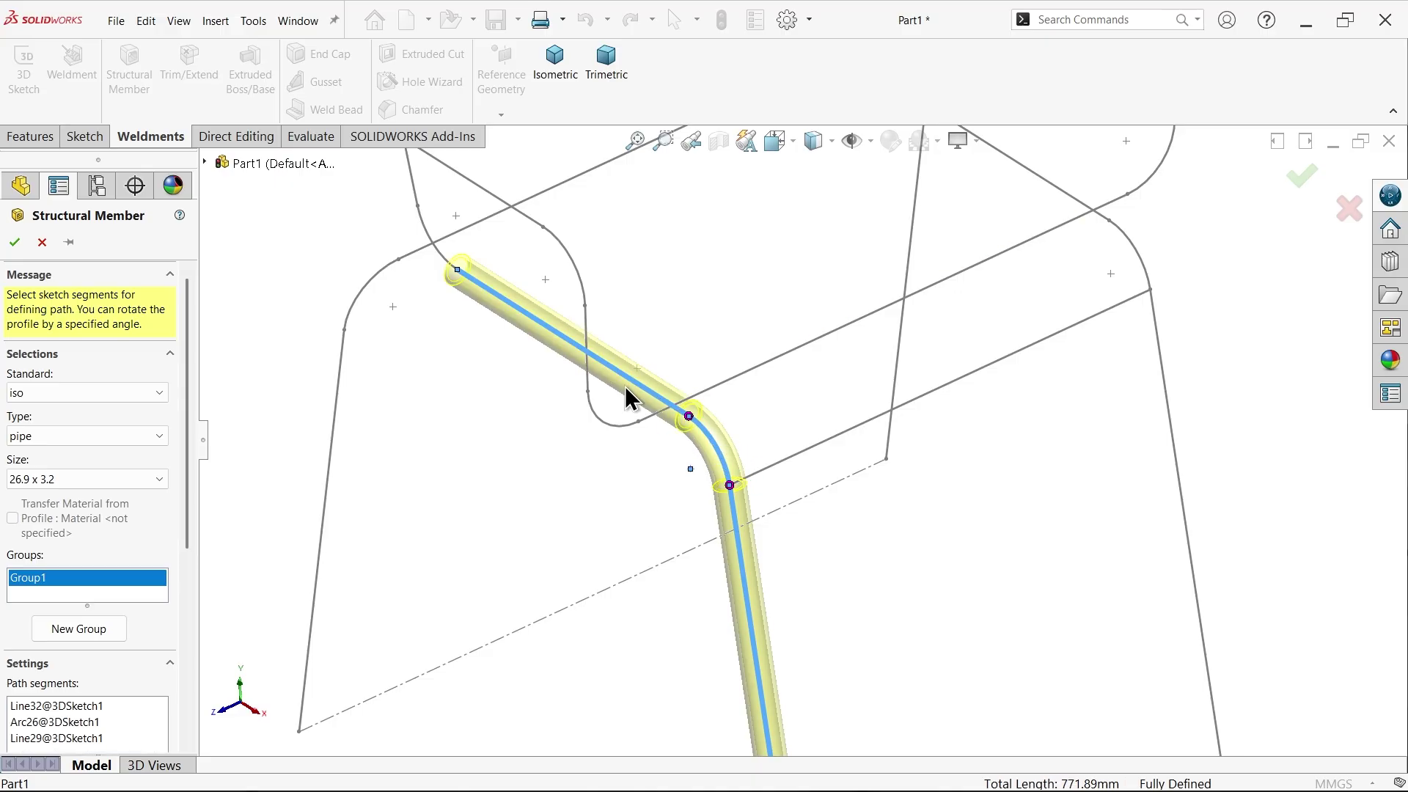
left_click(442, 252)
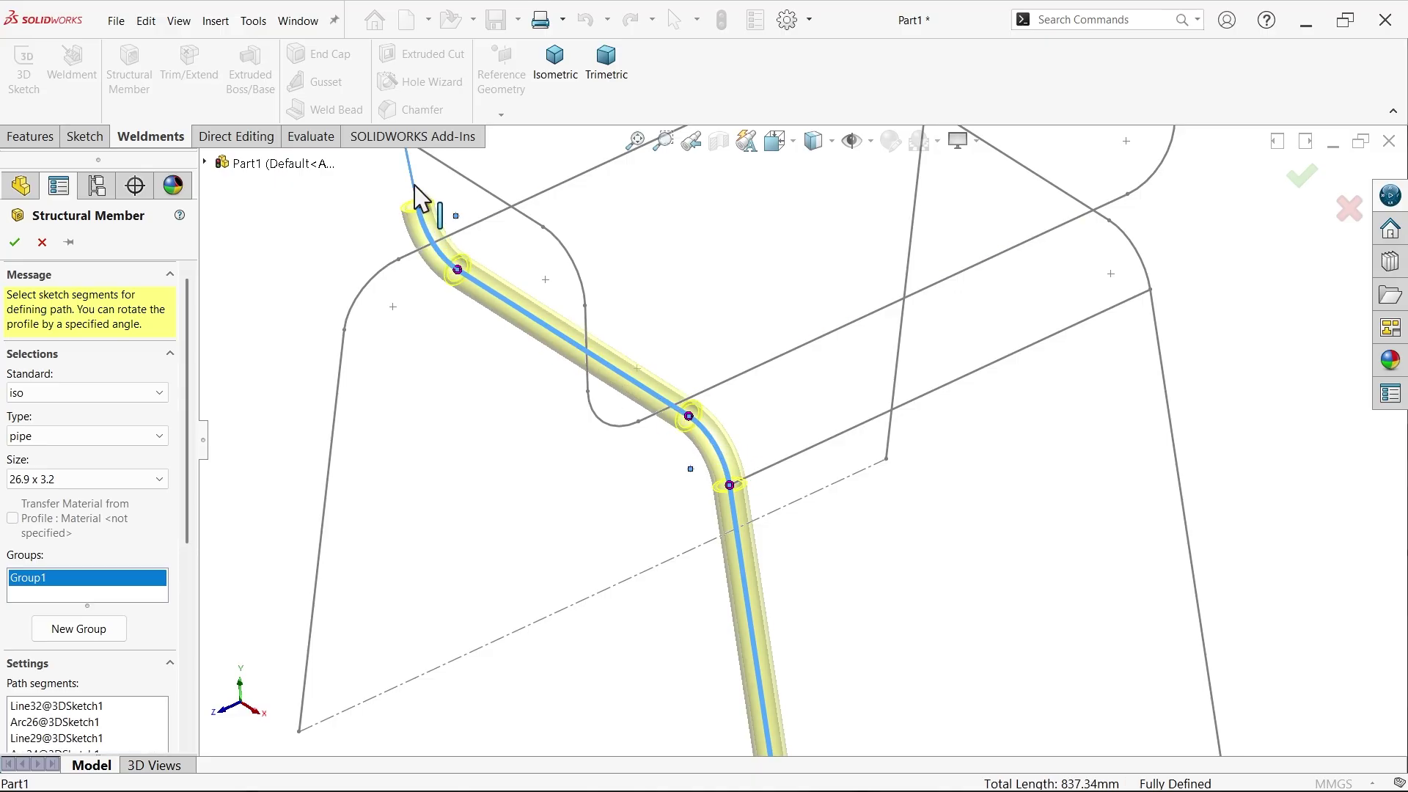
left_click(416, 196)
key("f")
scroll(763, 253, "down", 3)
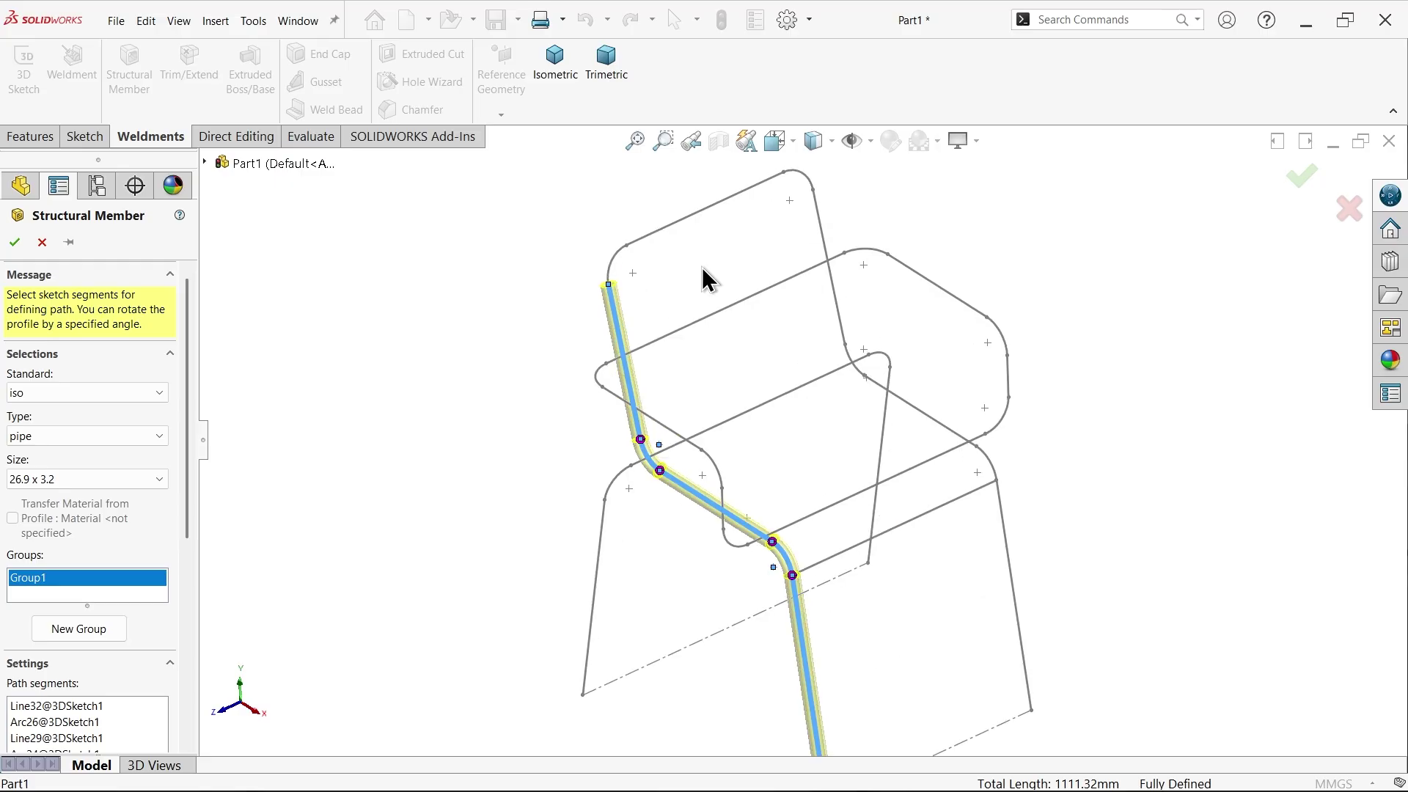
Step: Continue the path over the backrest top and down the right side to the rear leg
left_click(622, 263)
left_click(704, 209)
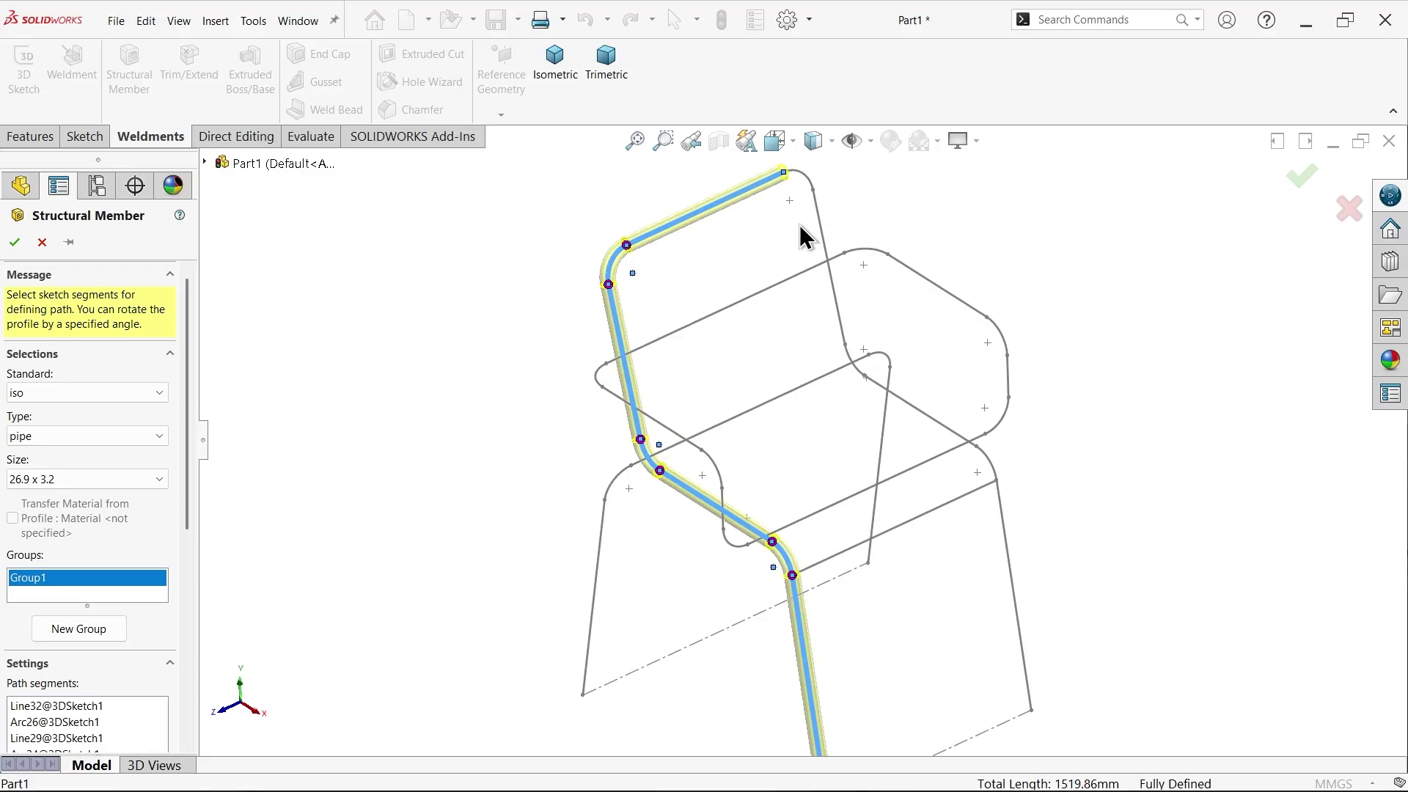
left_click(808, 176)
left_click(827, 249)
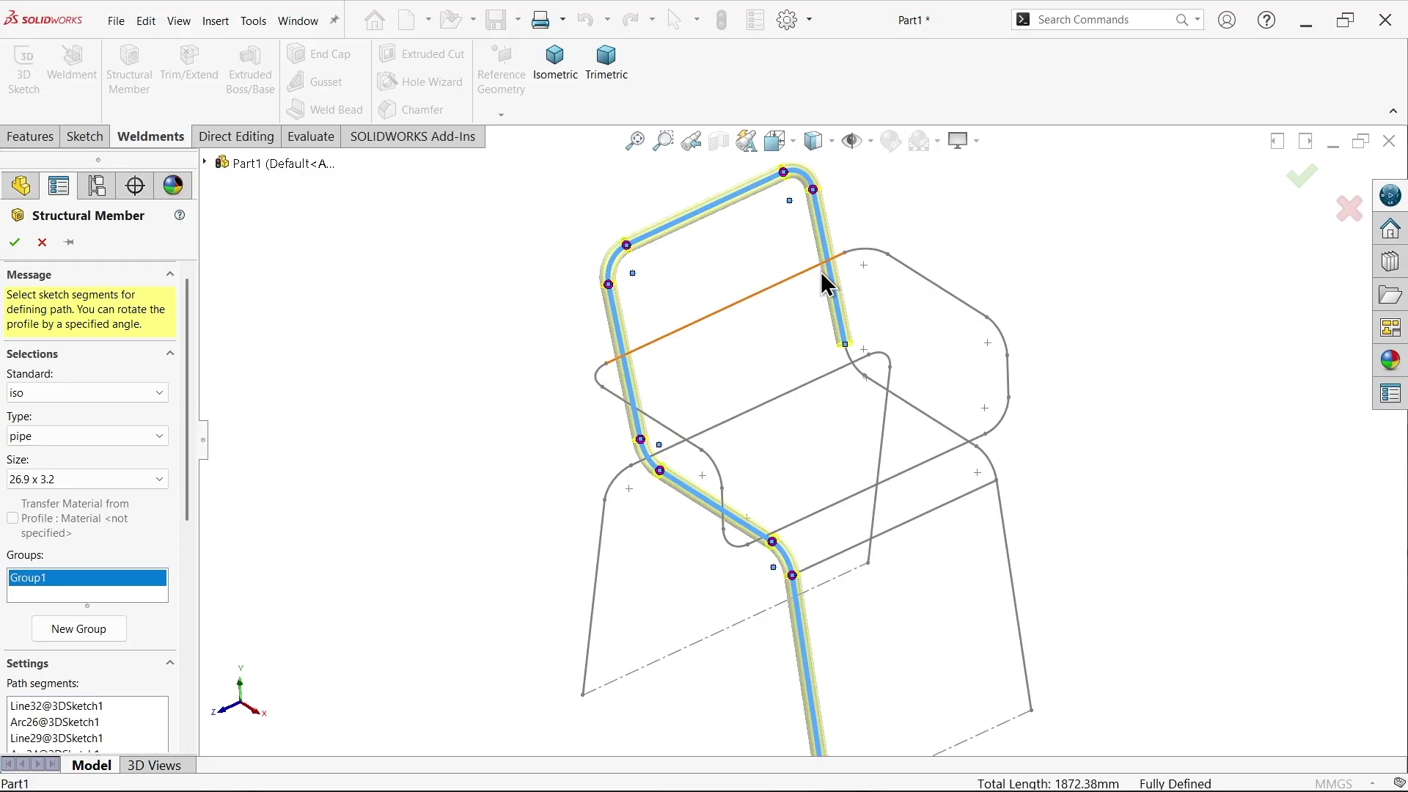
left_click(857, 368)
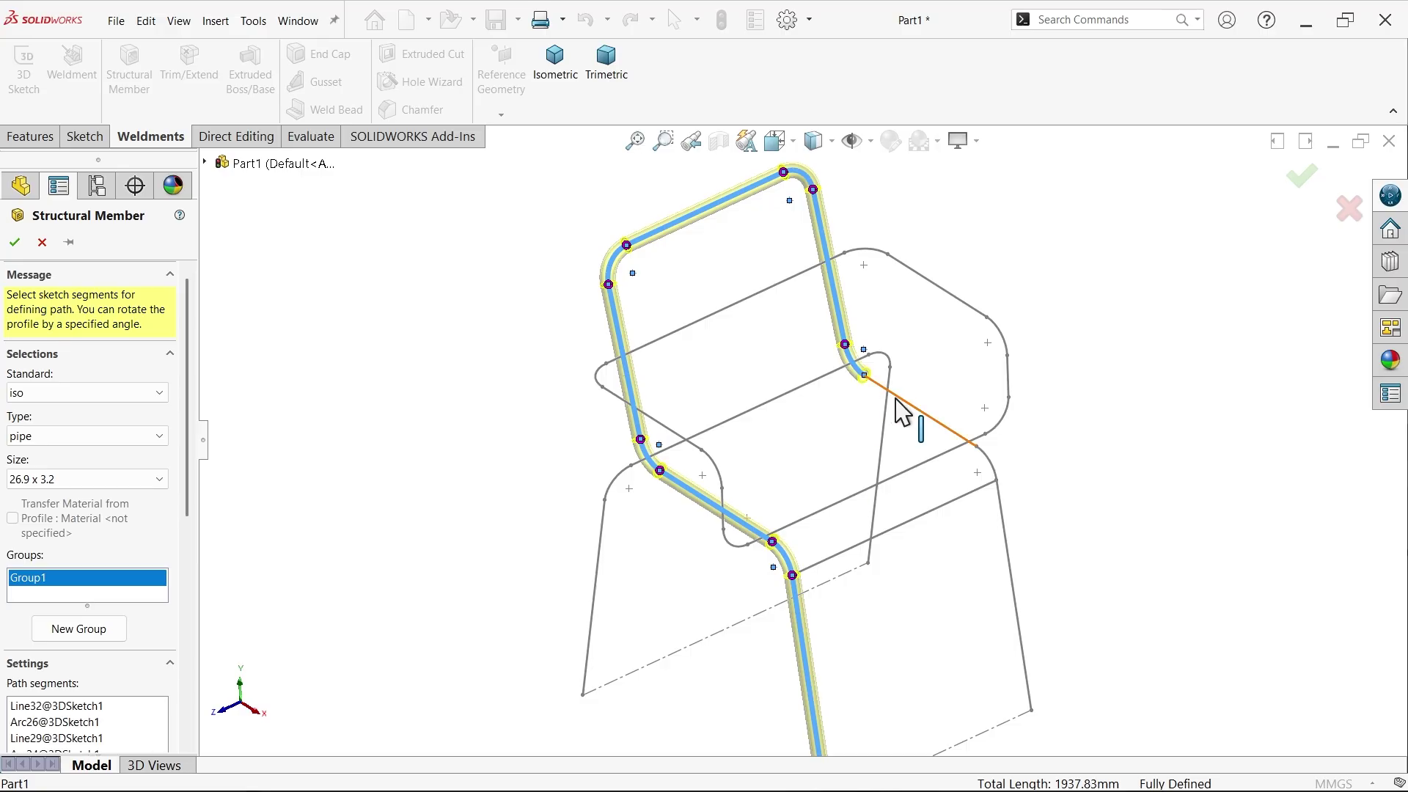
left_click(910, 404)
left_click(998, 473)
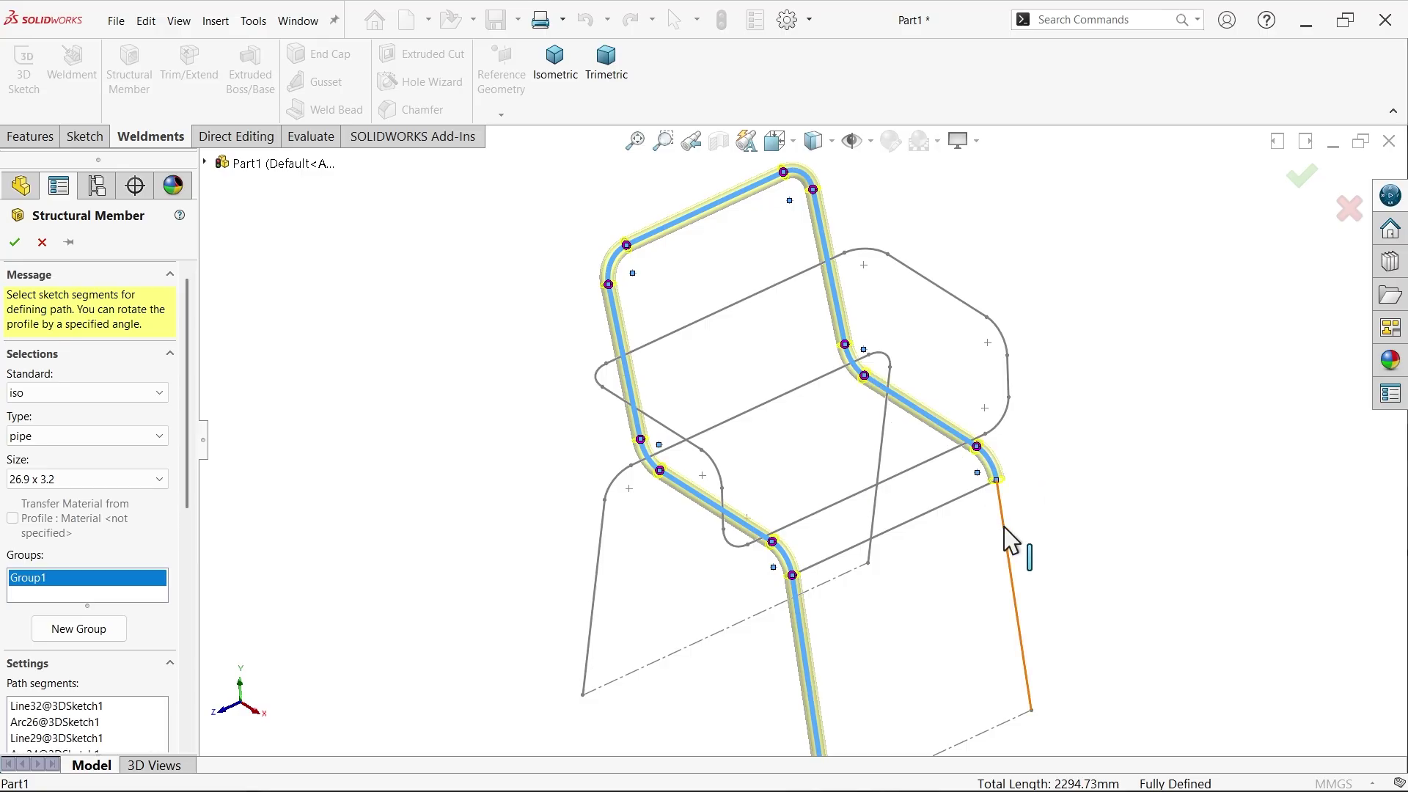
left_click(1009, 541)
key("f")
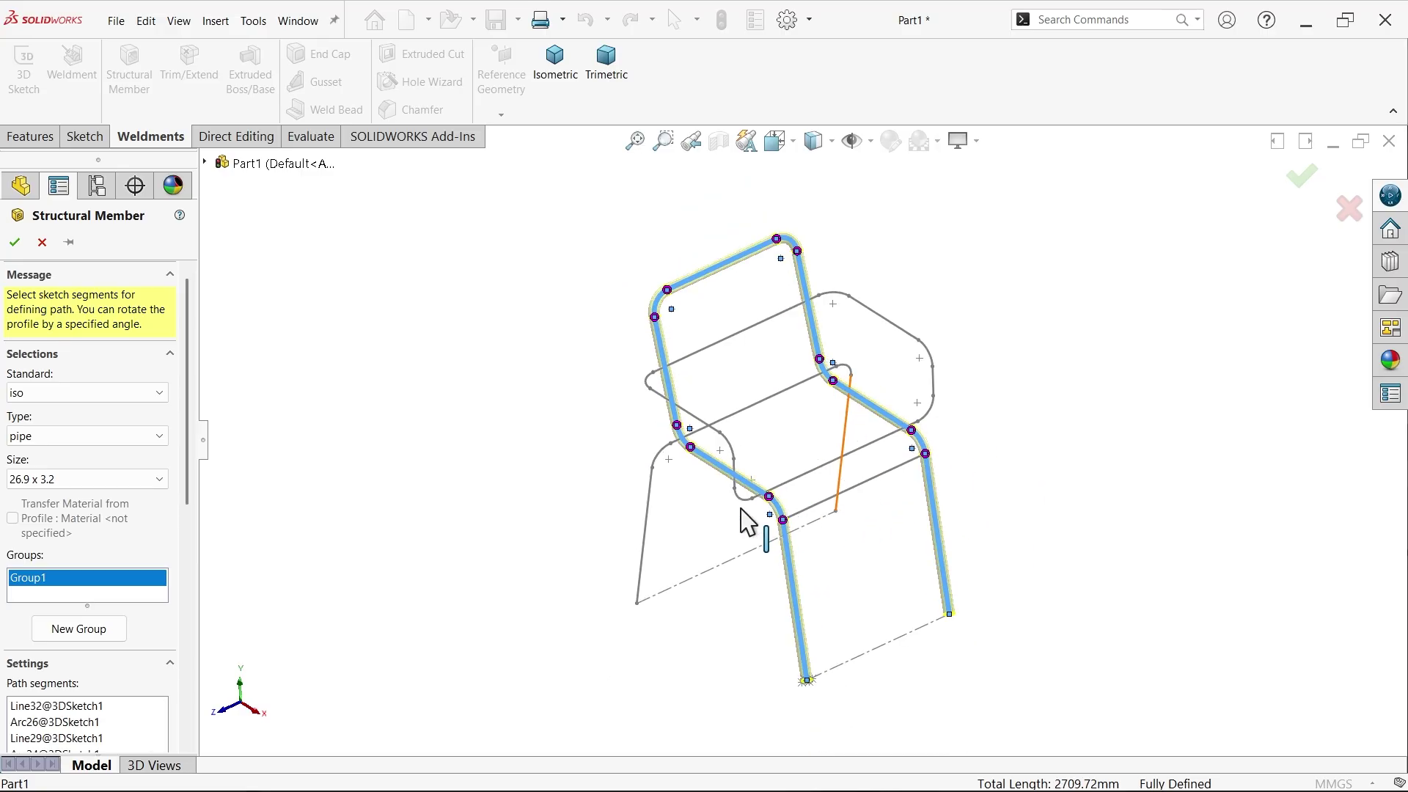
Step: Start Group2 and add the left side of the armrest loop: vertical line, arcs and diagonals
left_click(71, 631)
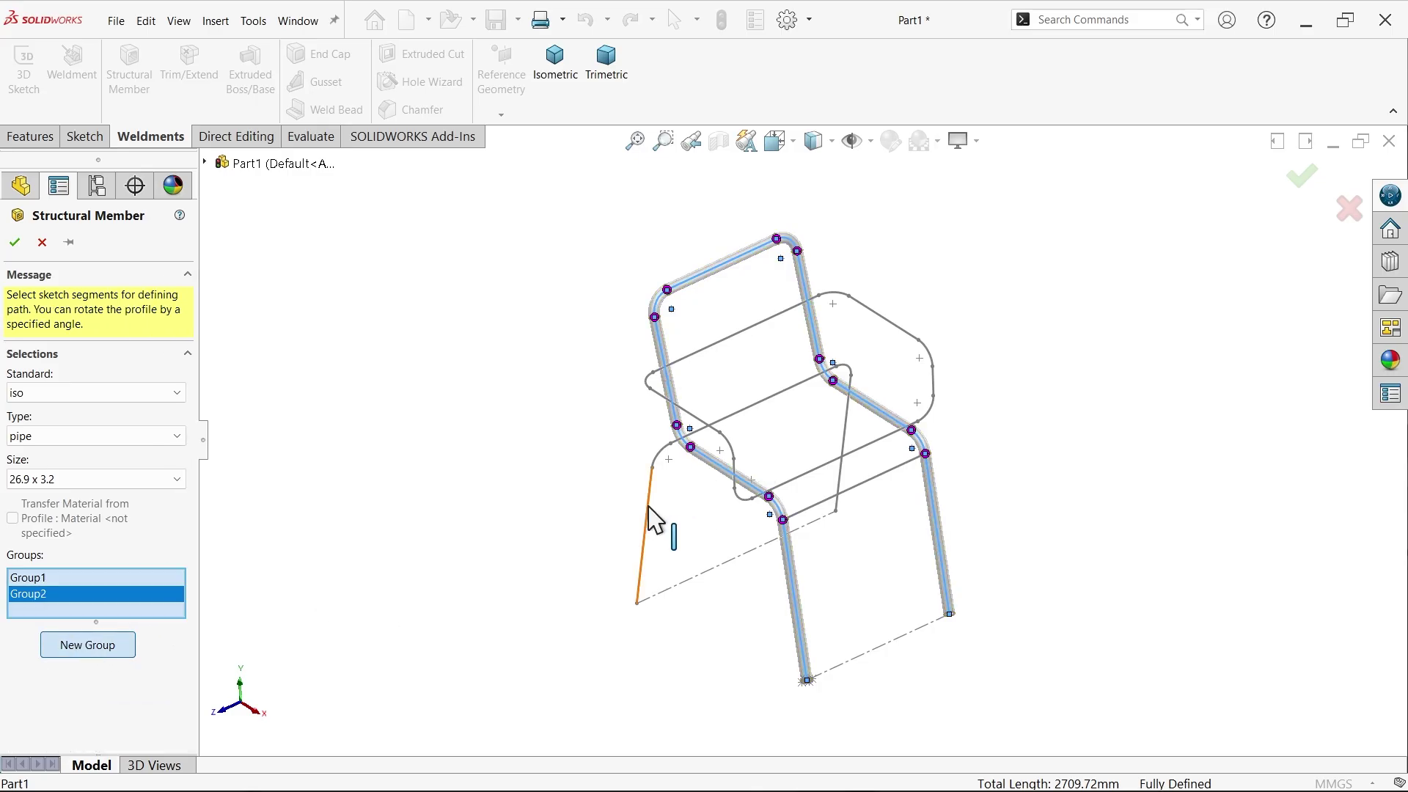
scroll(682, 506, "down", 3)
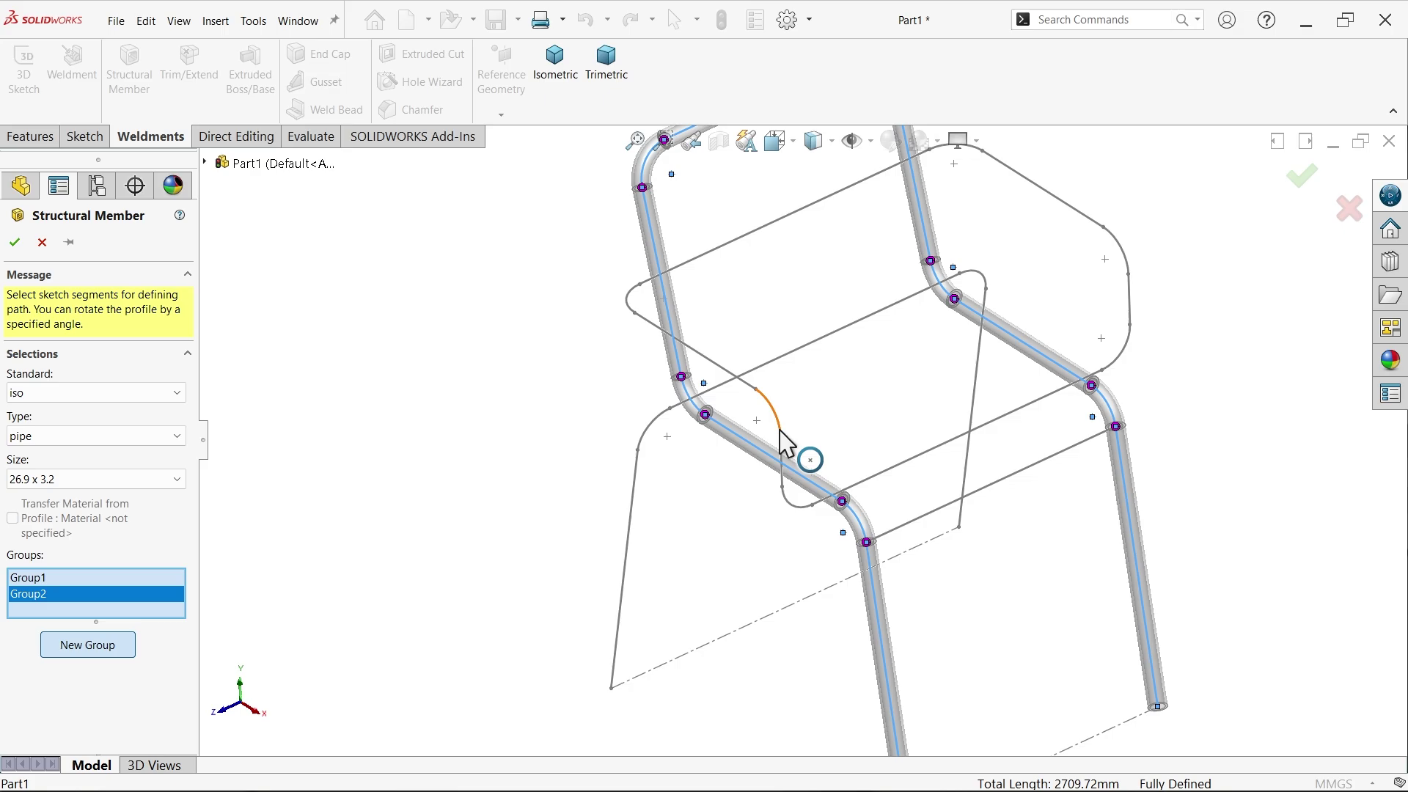
left_click(781, 466)
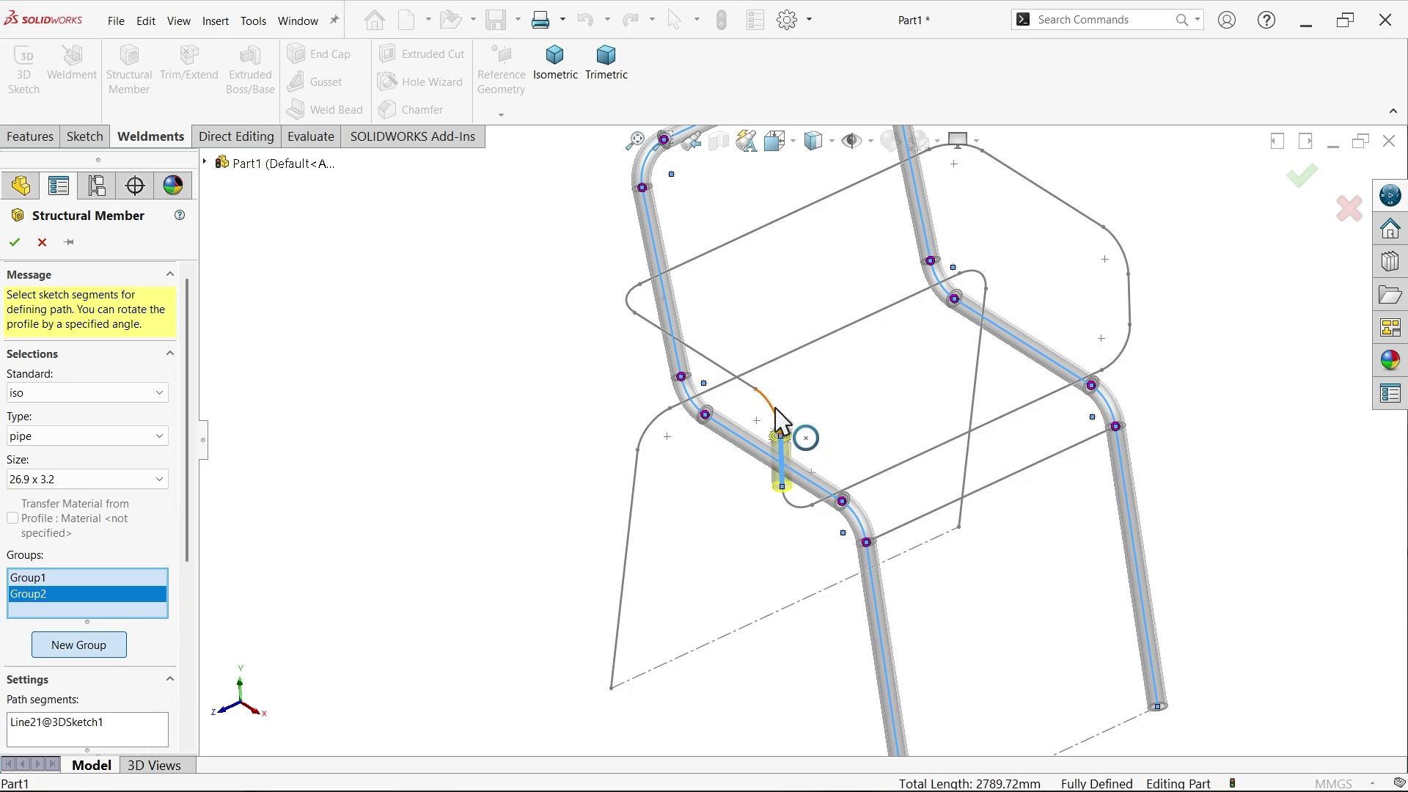
left_click(754, 401)
left_click(731, 383)
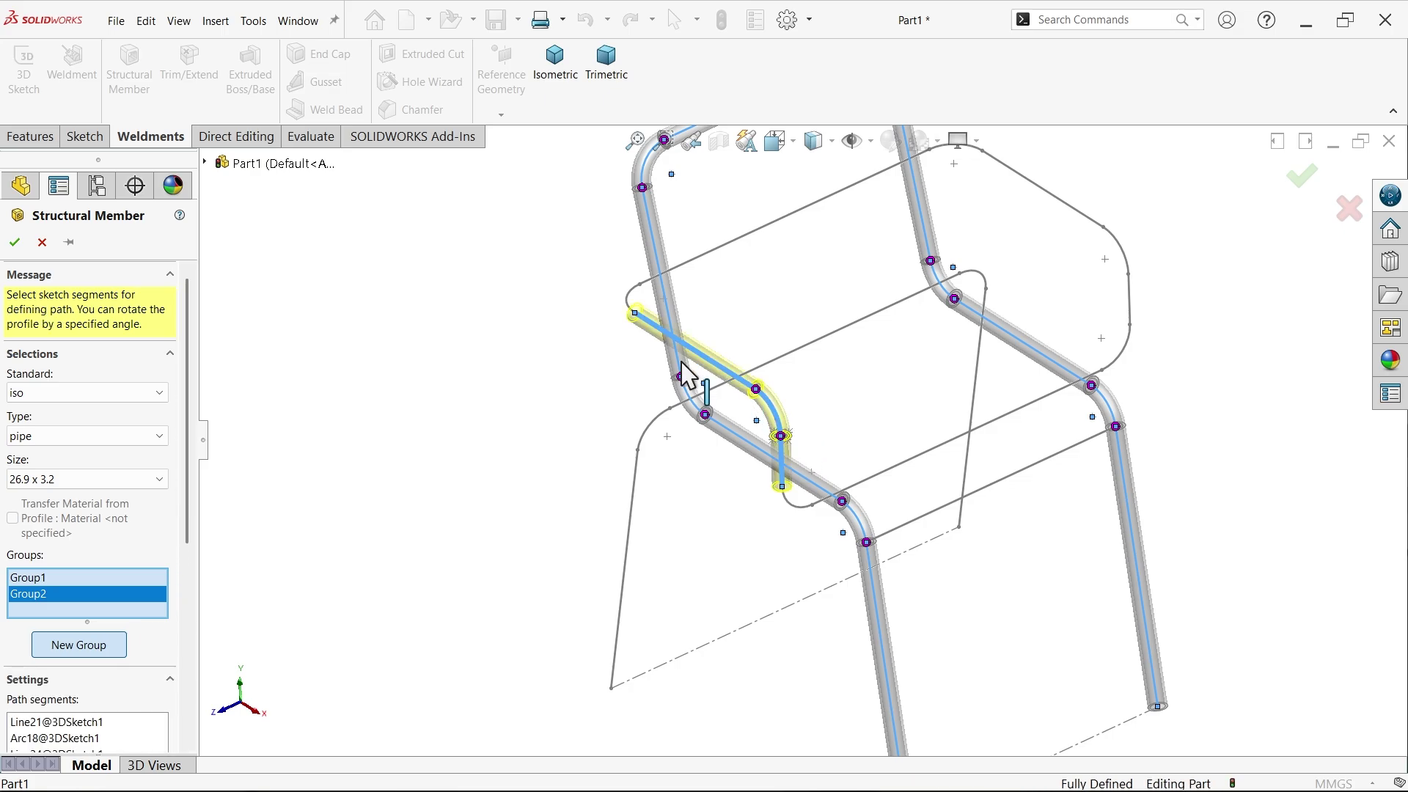
left_click(636, 312)
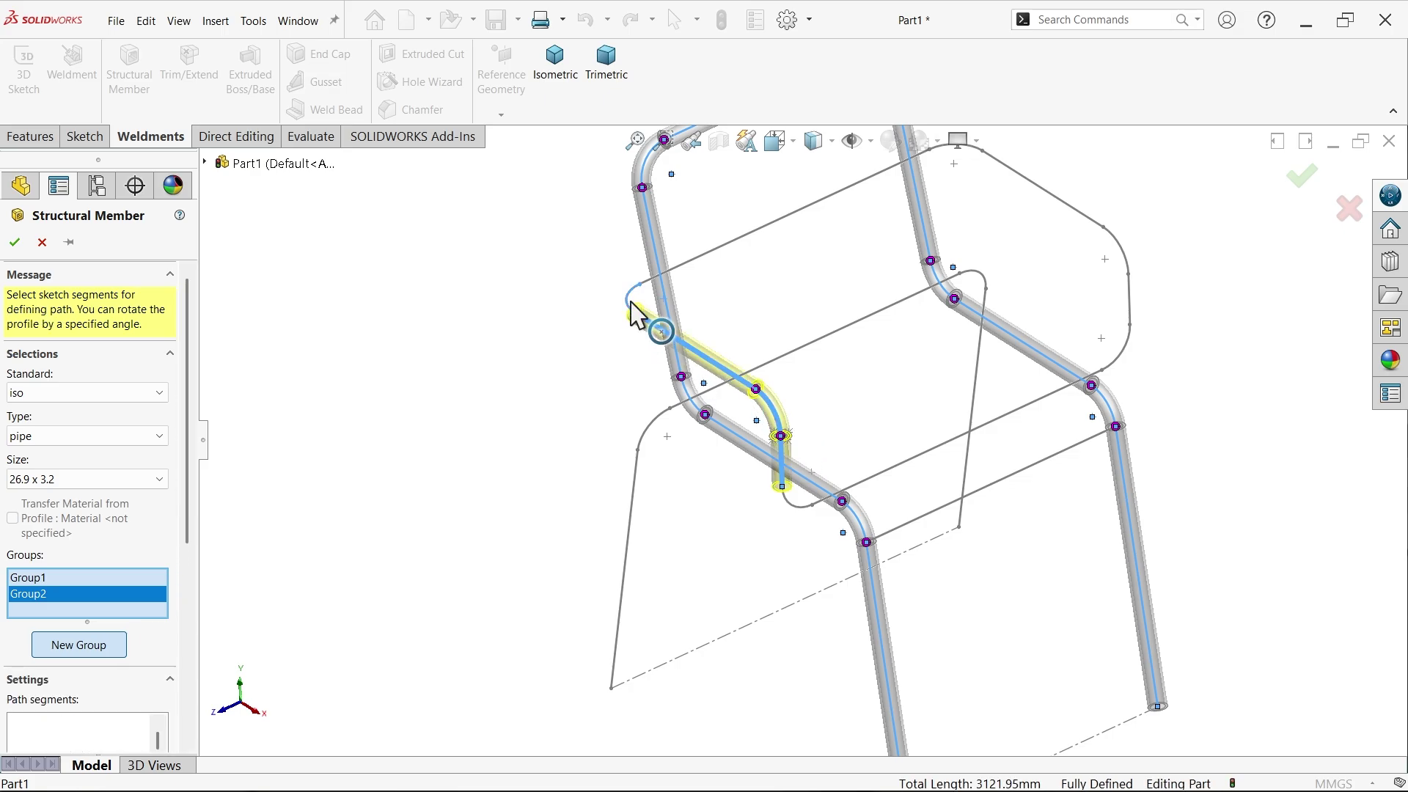
left_click(702, 274)
scroll(1009, 200, "up", 1)
Step: Add the top arc, right-side lines and arcs, closing diagonal and small lower arc to close the loop
left_click(943, 209)
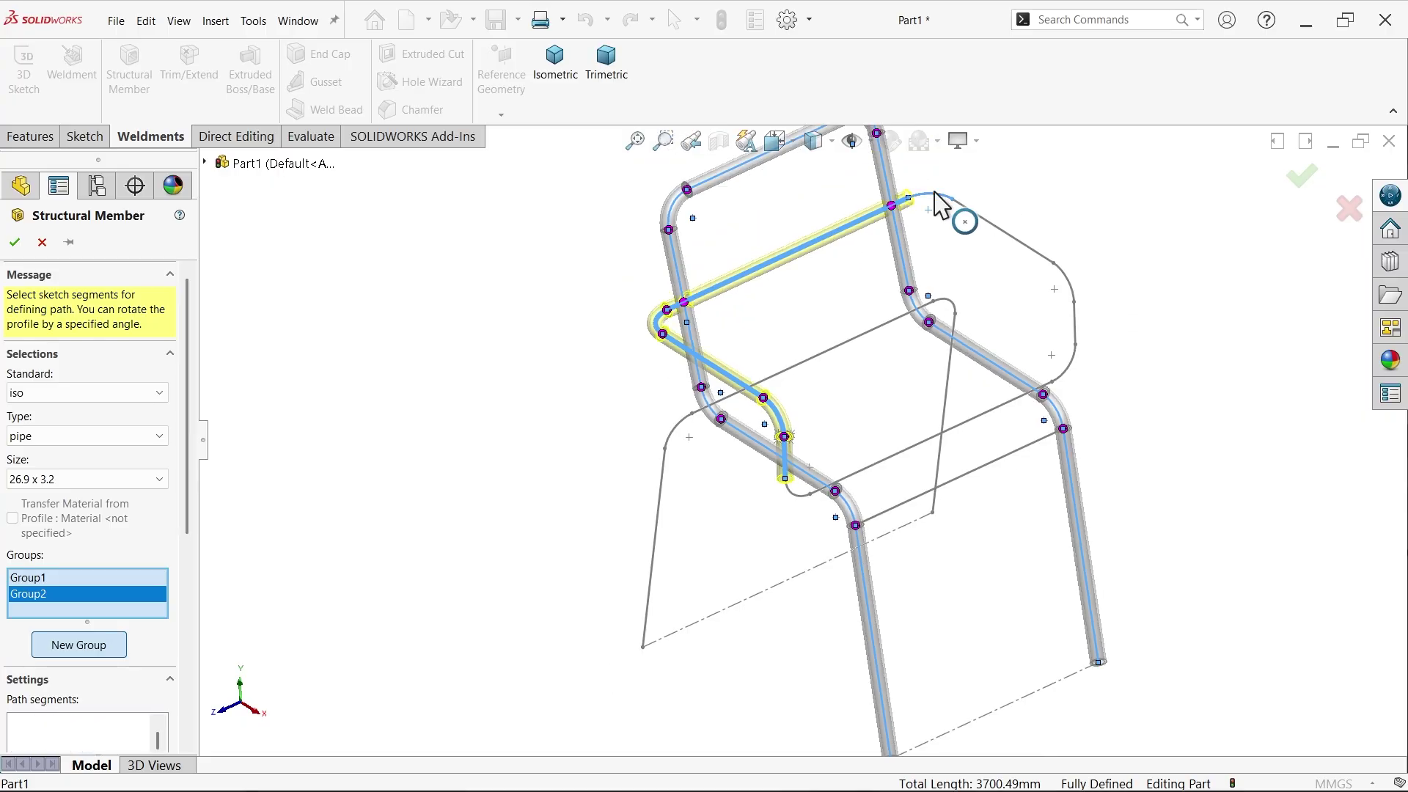
scroll(996, 251, "down", 3)
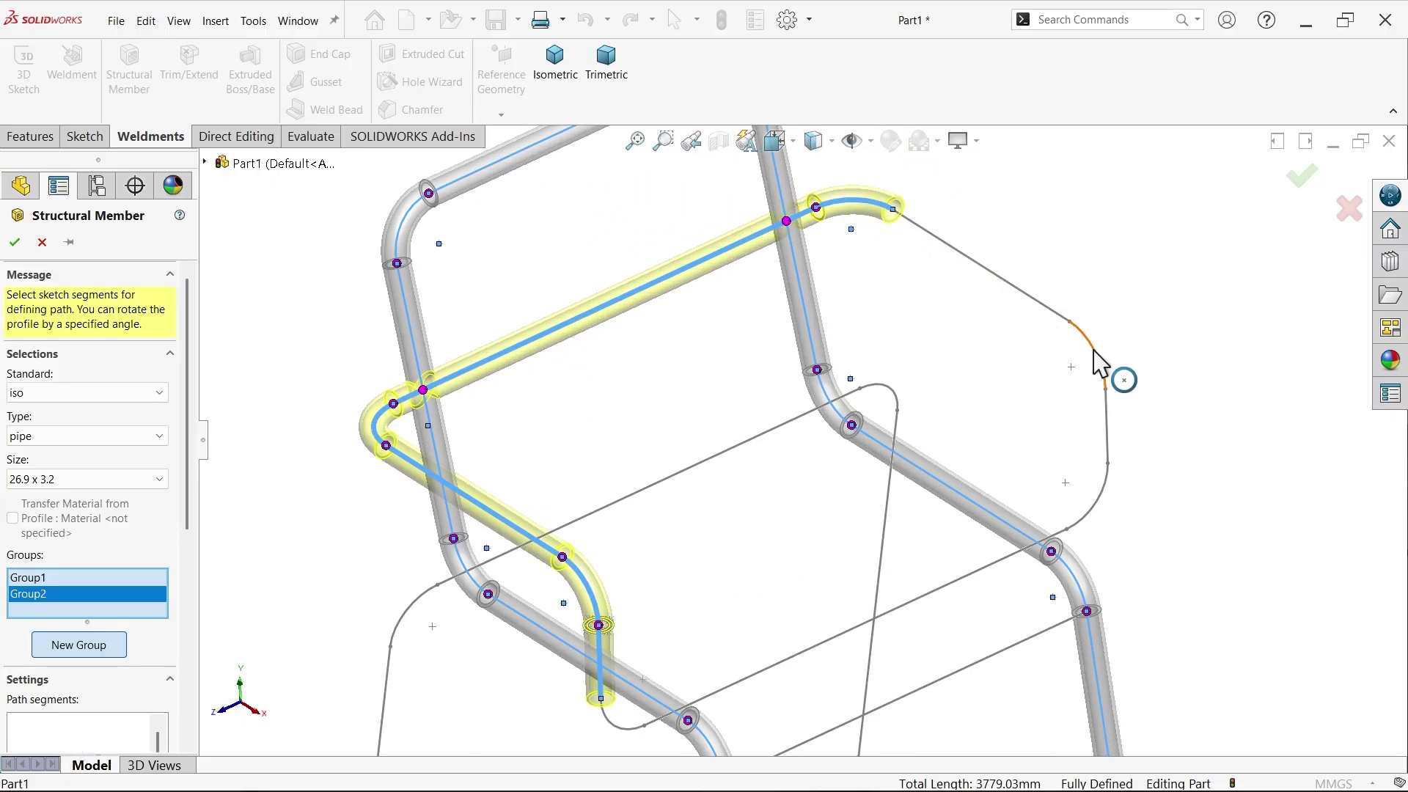
left_click(1058, 321)
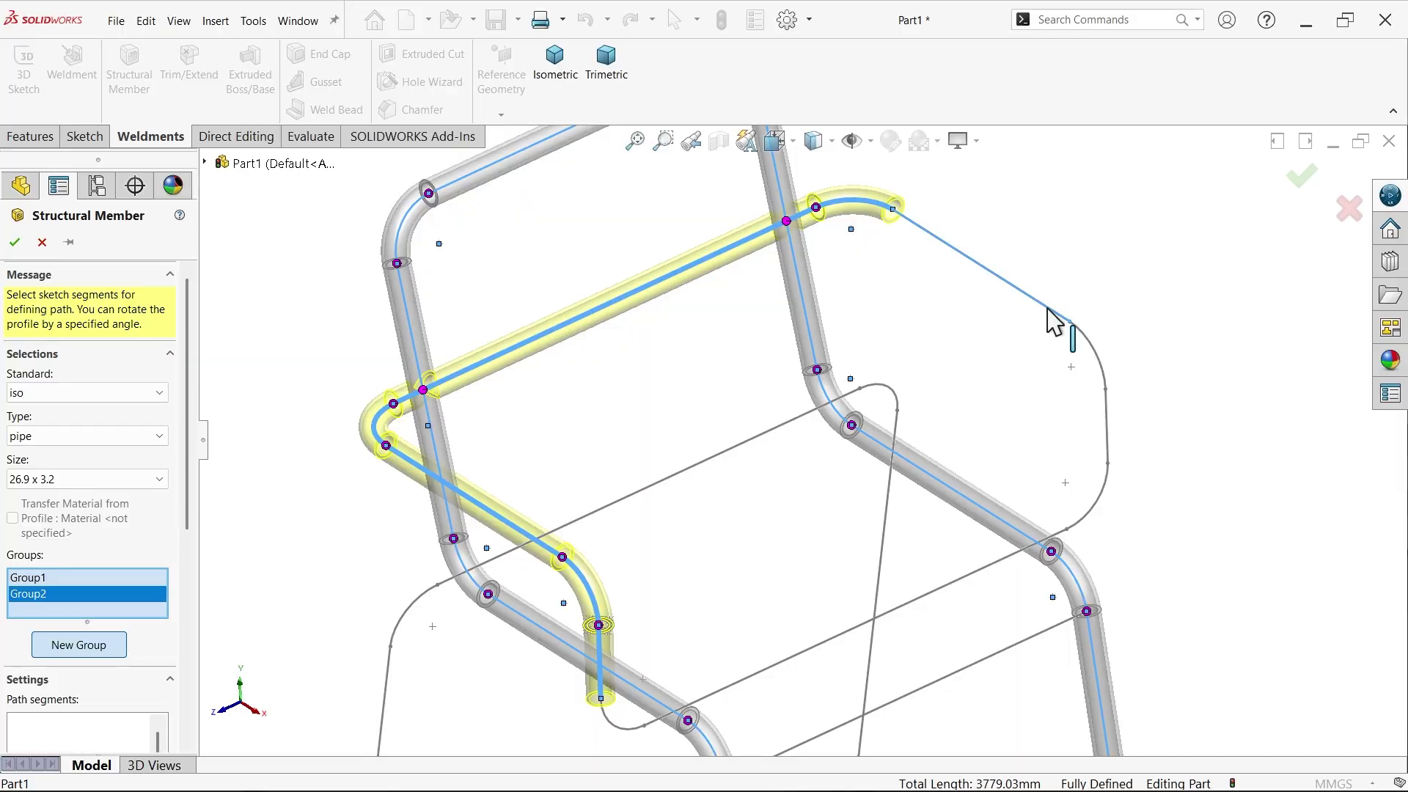
left_click(1094, 355)
left_click(1105, 416)
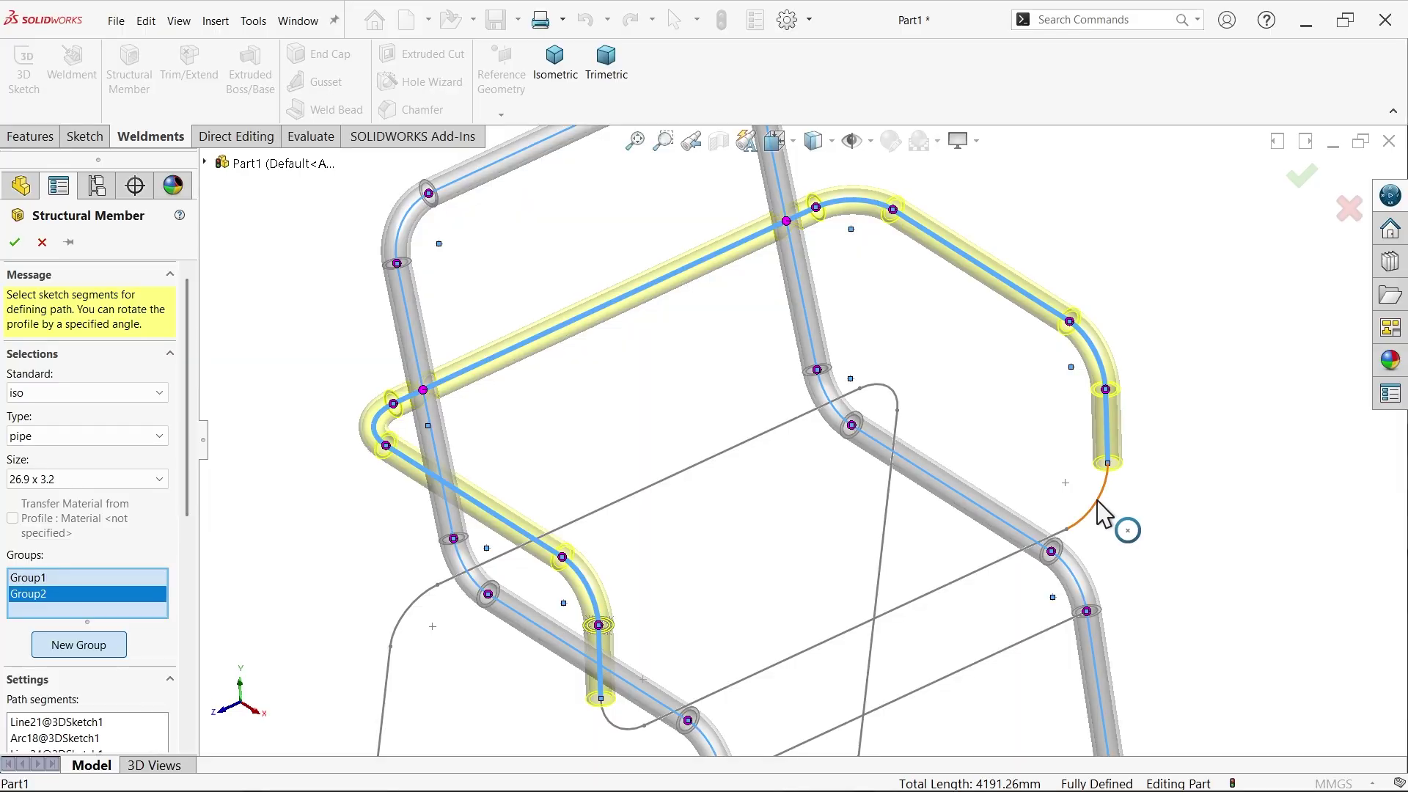
left_click(1097, 501)
left_click(990, 568)
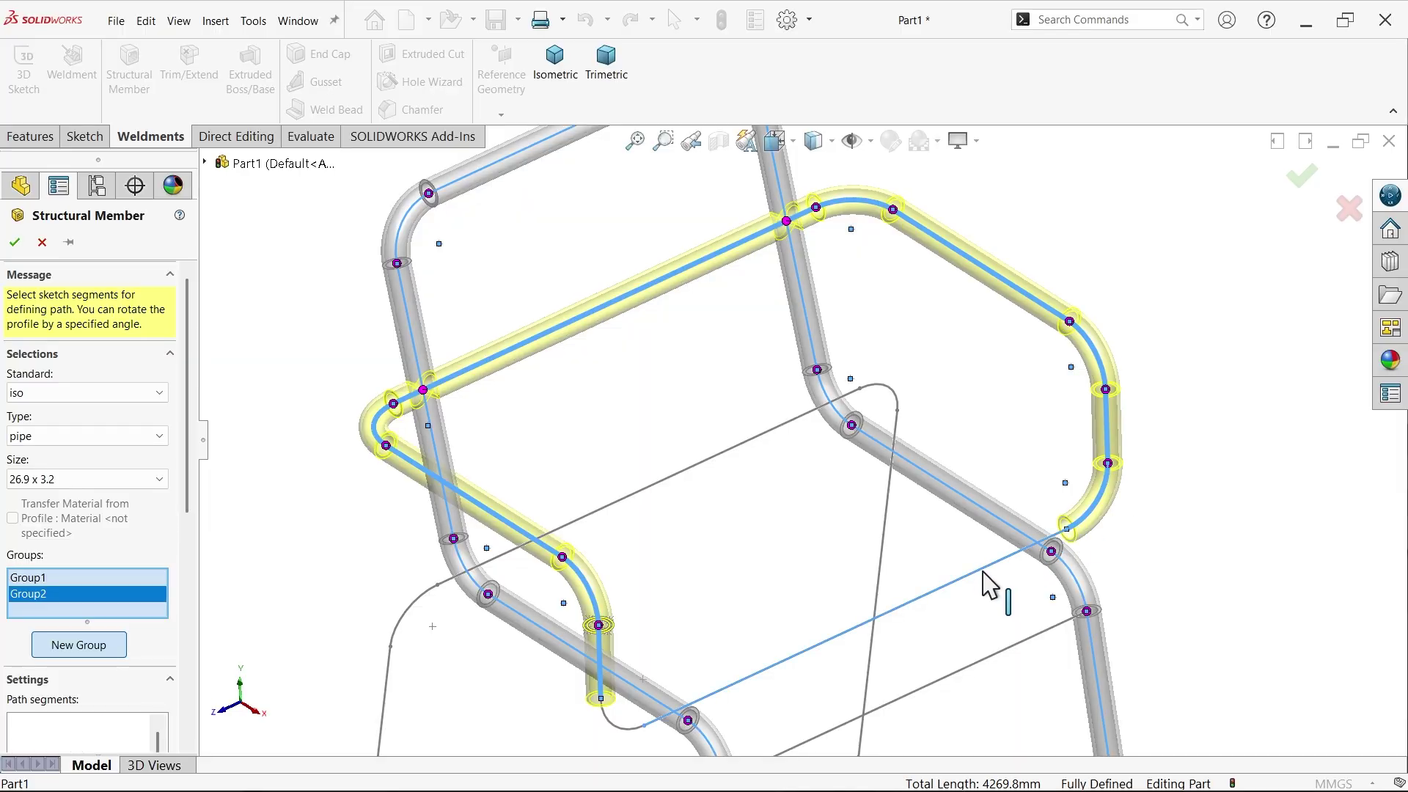
left_click(623, 727)
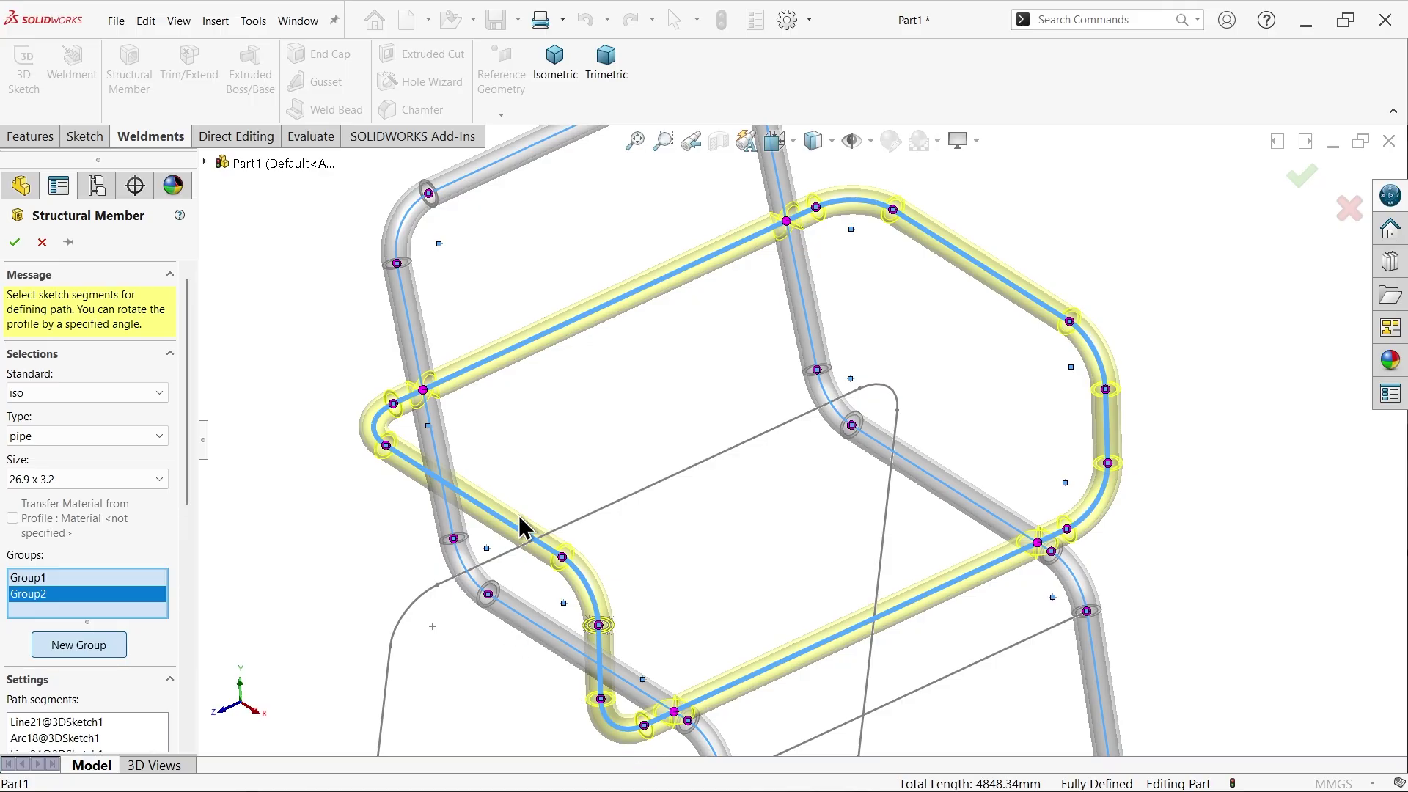
scroll(519, 527, "up", 2)
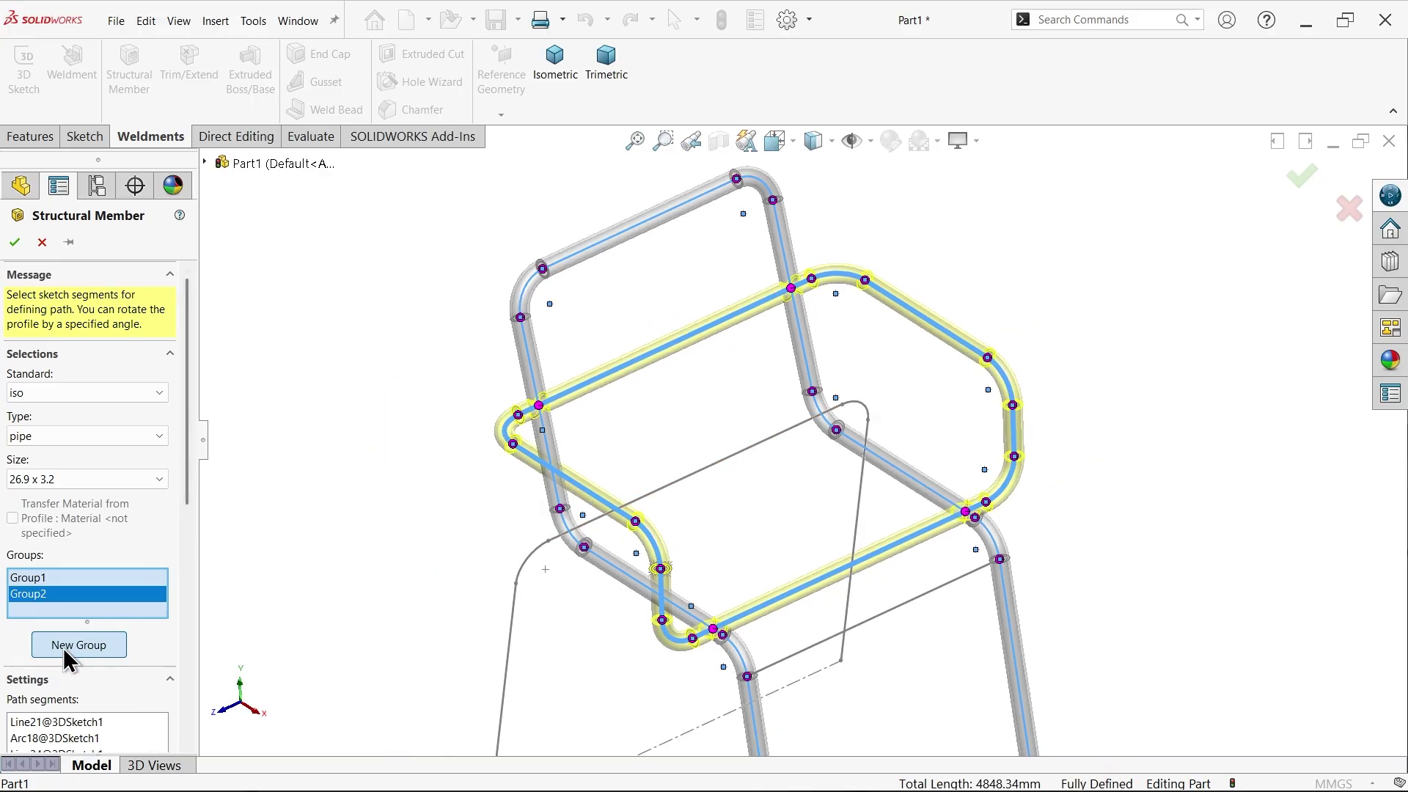
Step: Create a third group from the left front leg, front seat rail, corner arcs and sloping leg line
left_click(79, 645)
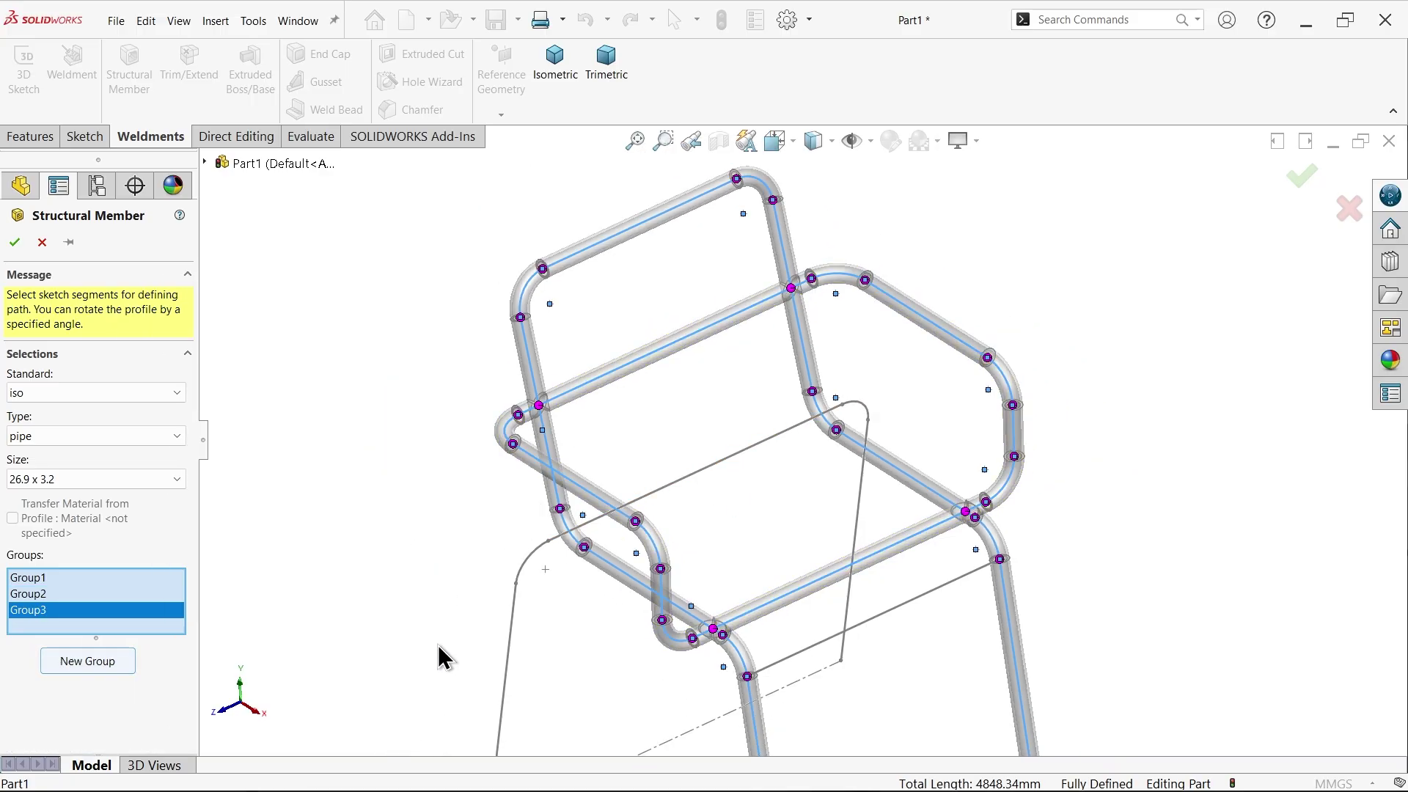
left_click(518, 645)
left_click(533, 568)
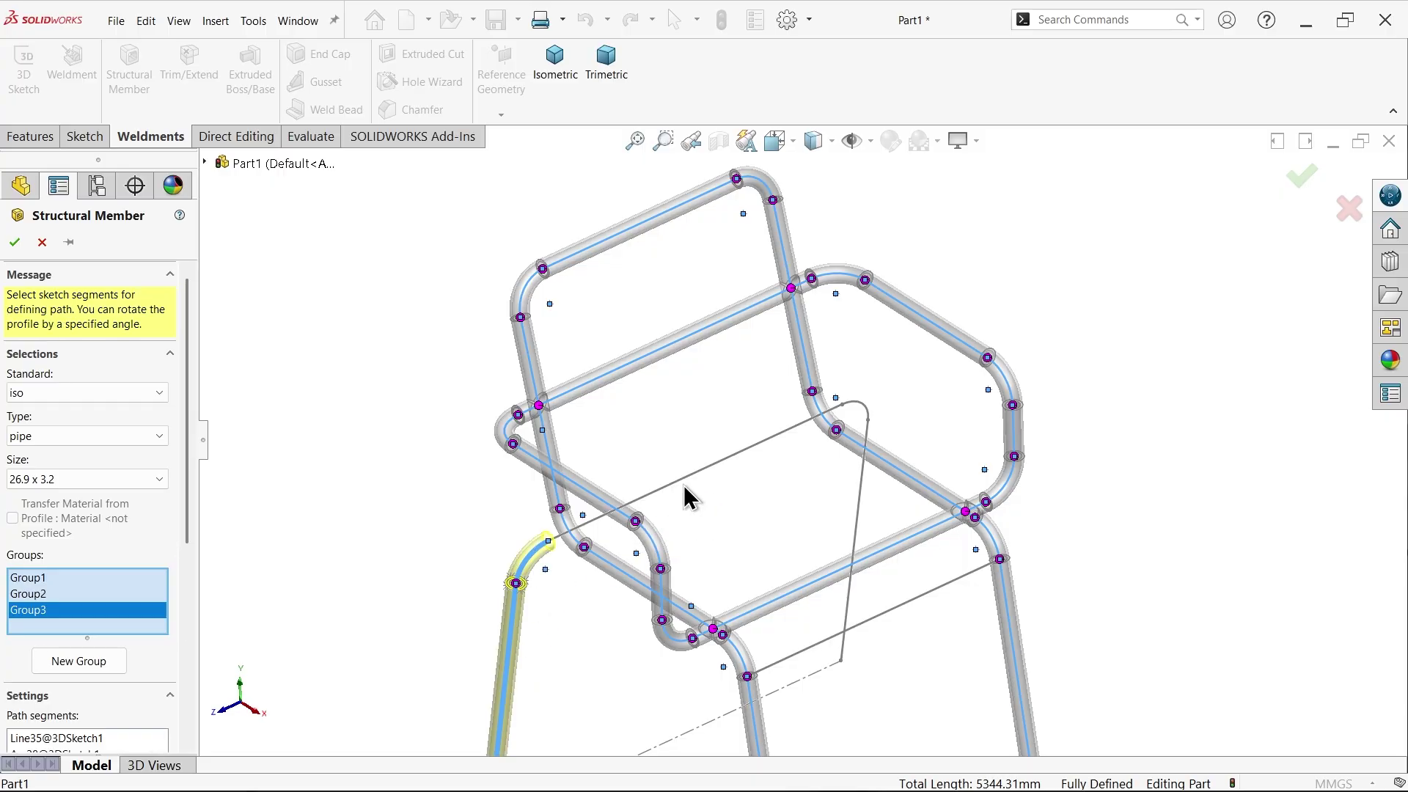
left_click(688, 477)
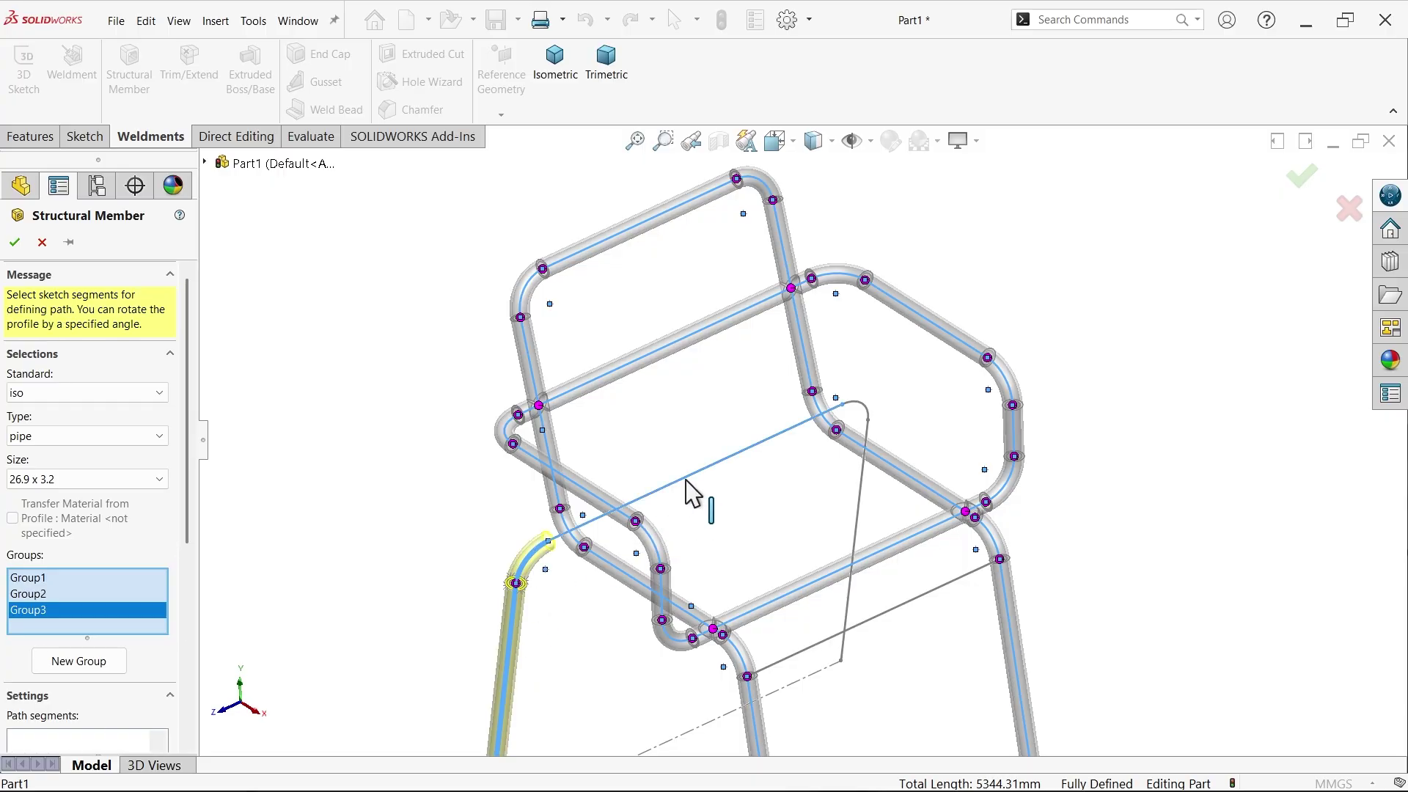
left_click(867, 415)
left_click(863, 487)
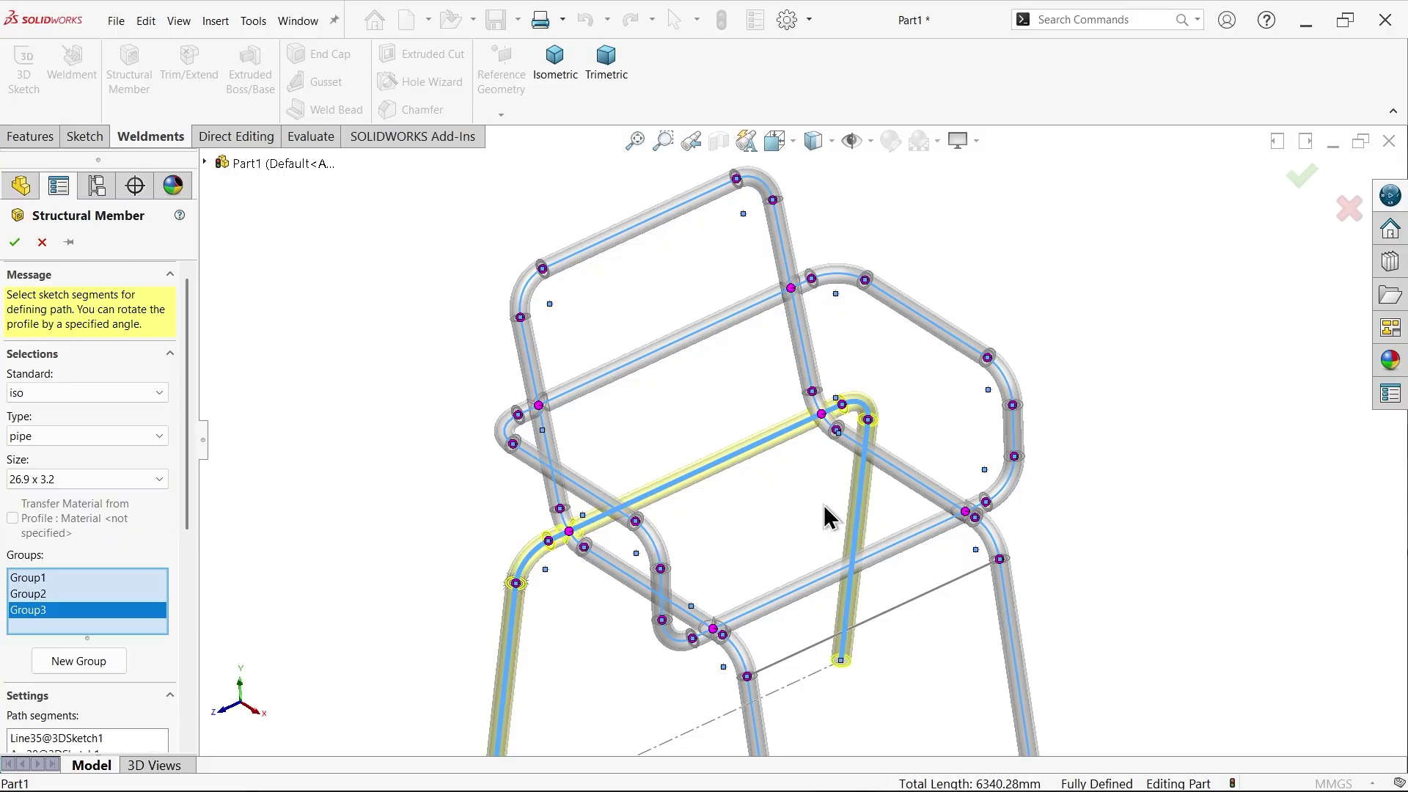
scroll(755, 506, "up", 5)
scroll(763, 544, "down", 4)
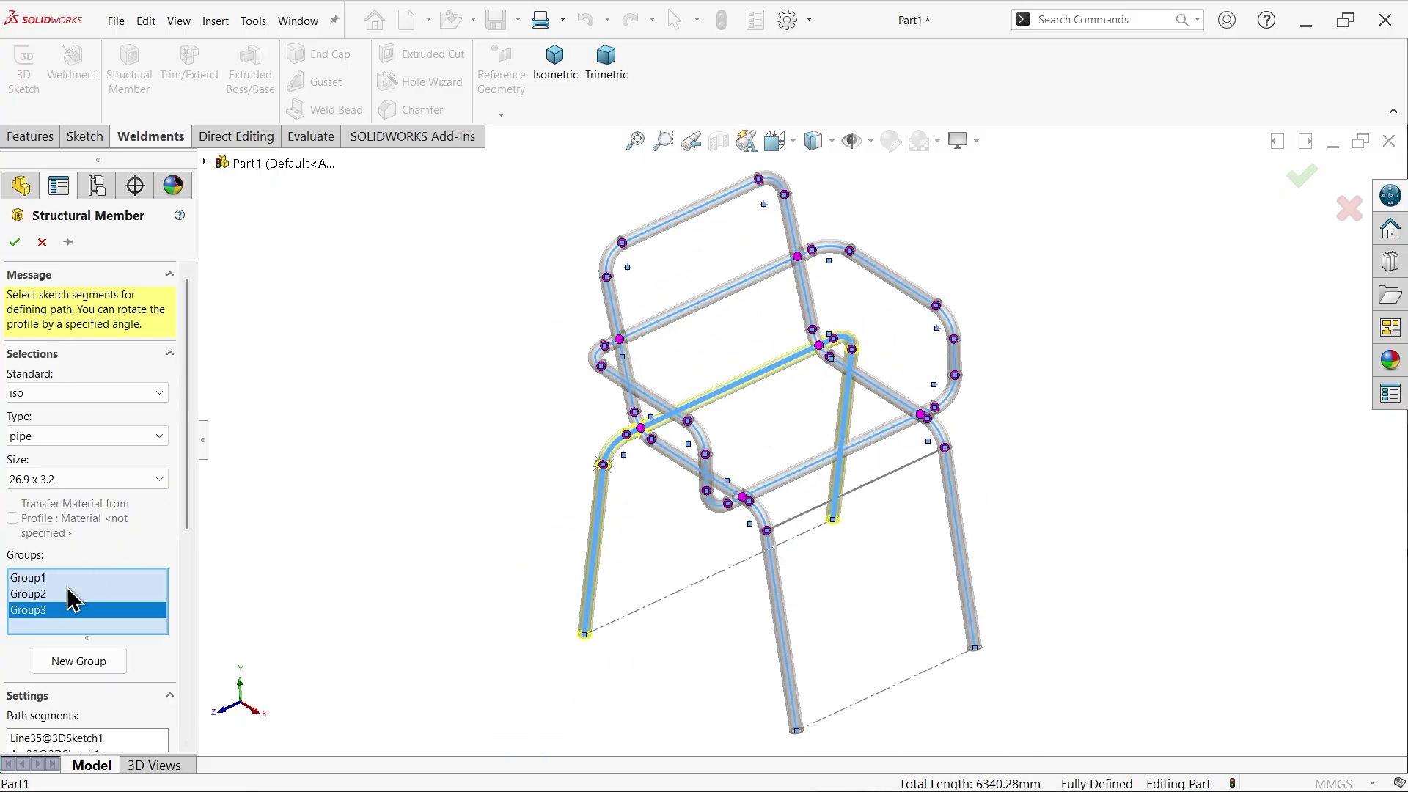
Step: Add the lower rail as a fourth group and build the pipe structural members
left_click(86, 663)
scroll(912, 488, "down", 3)
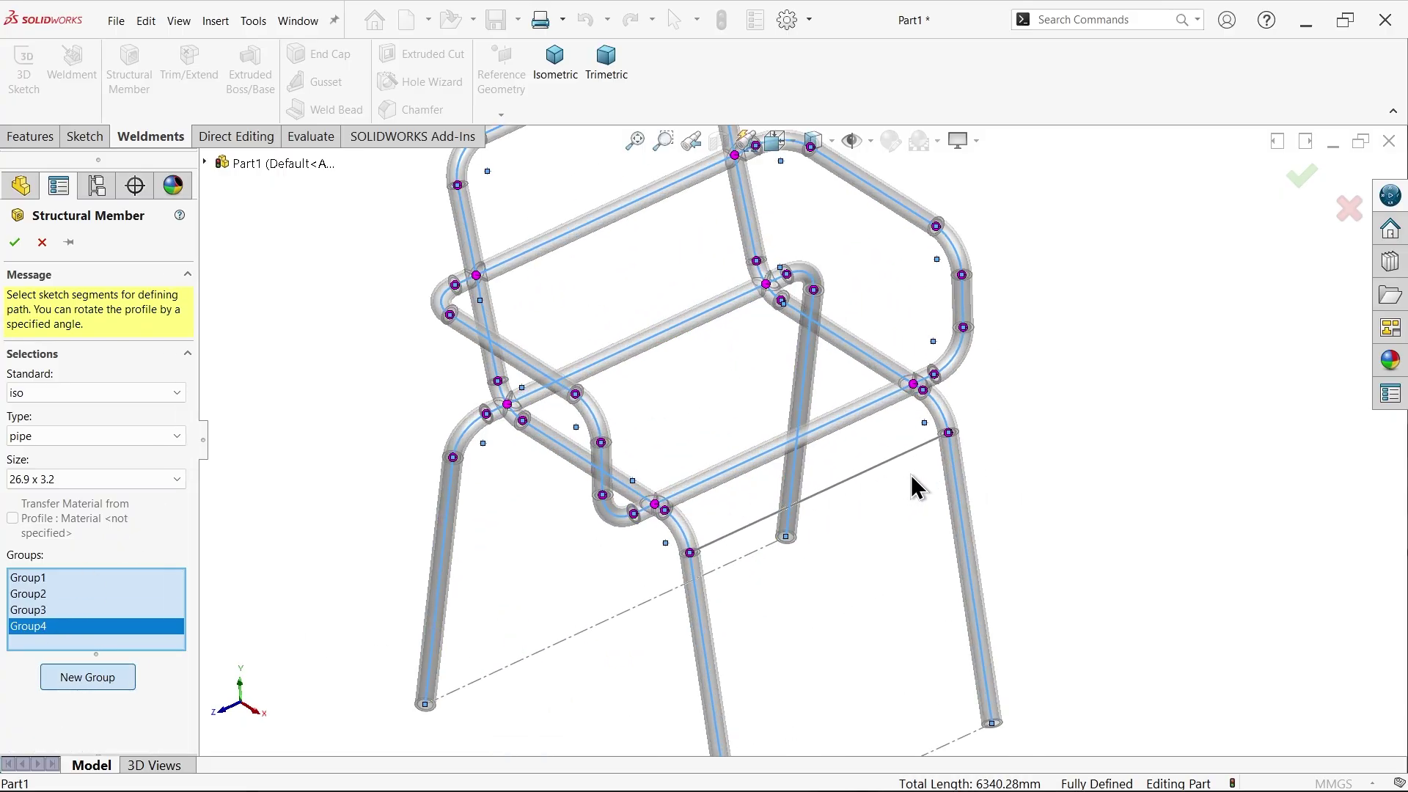
scroll(913, 487, "down", 2)
left_click(865, 464)
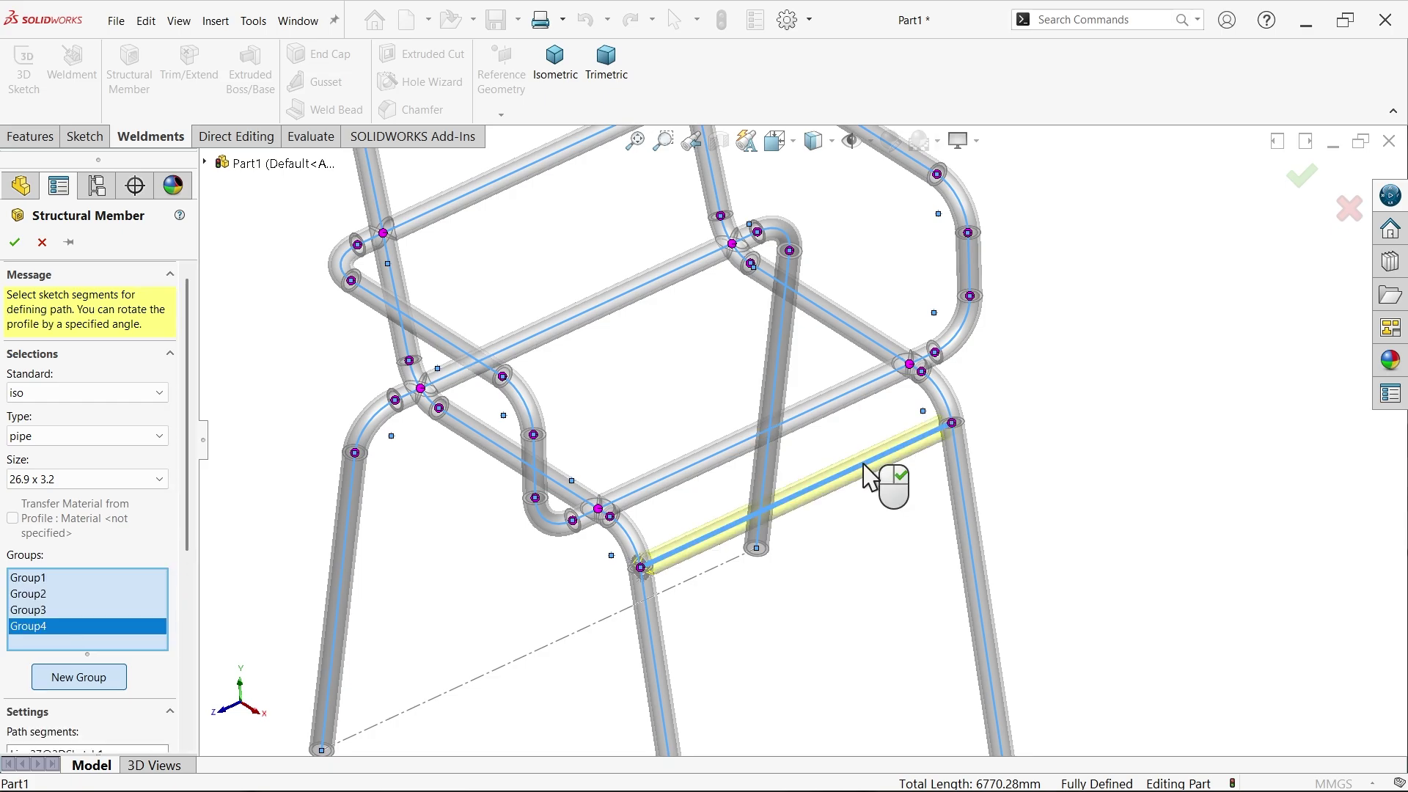
scroll(704, 517, "up", 4)
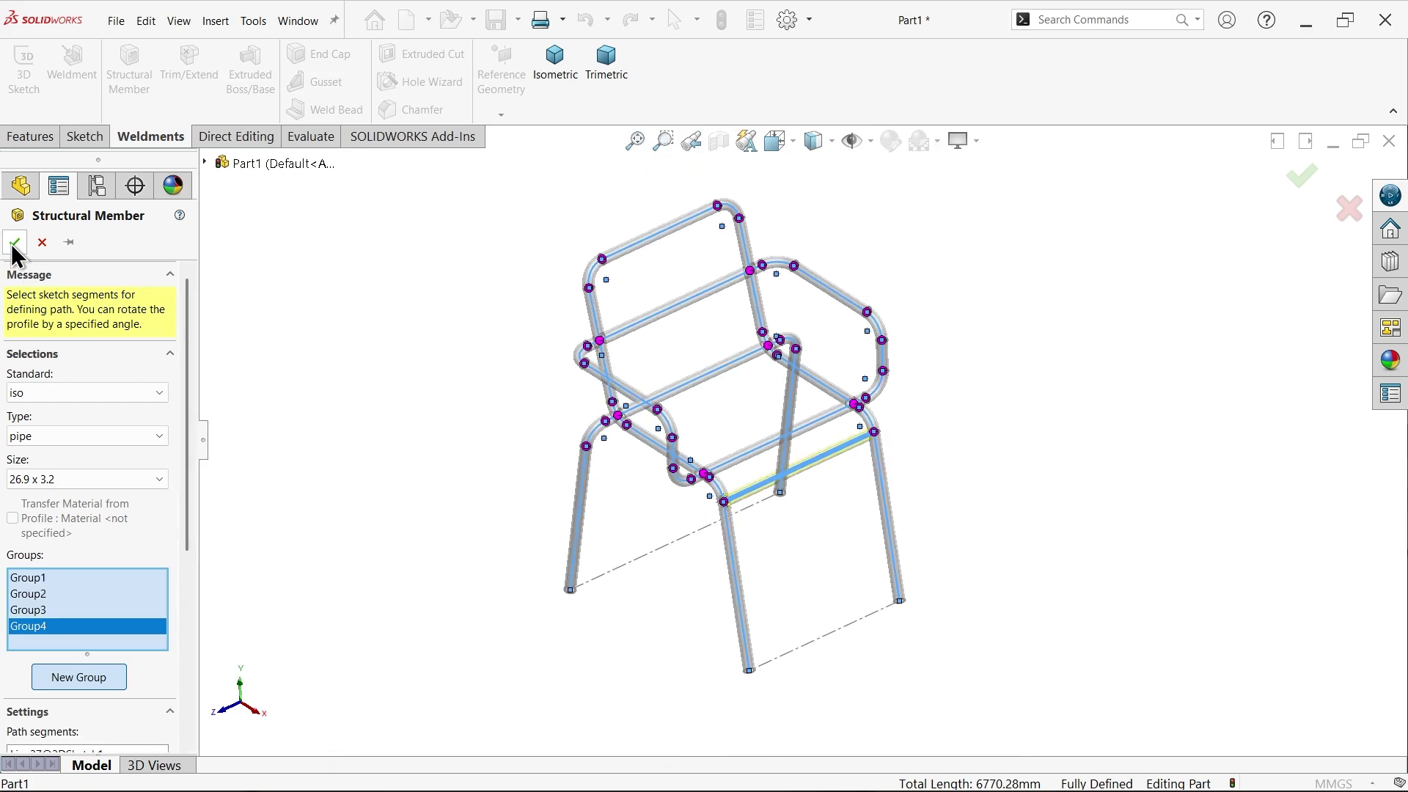
left_click(14, 244)
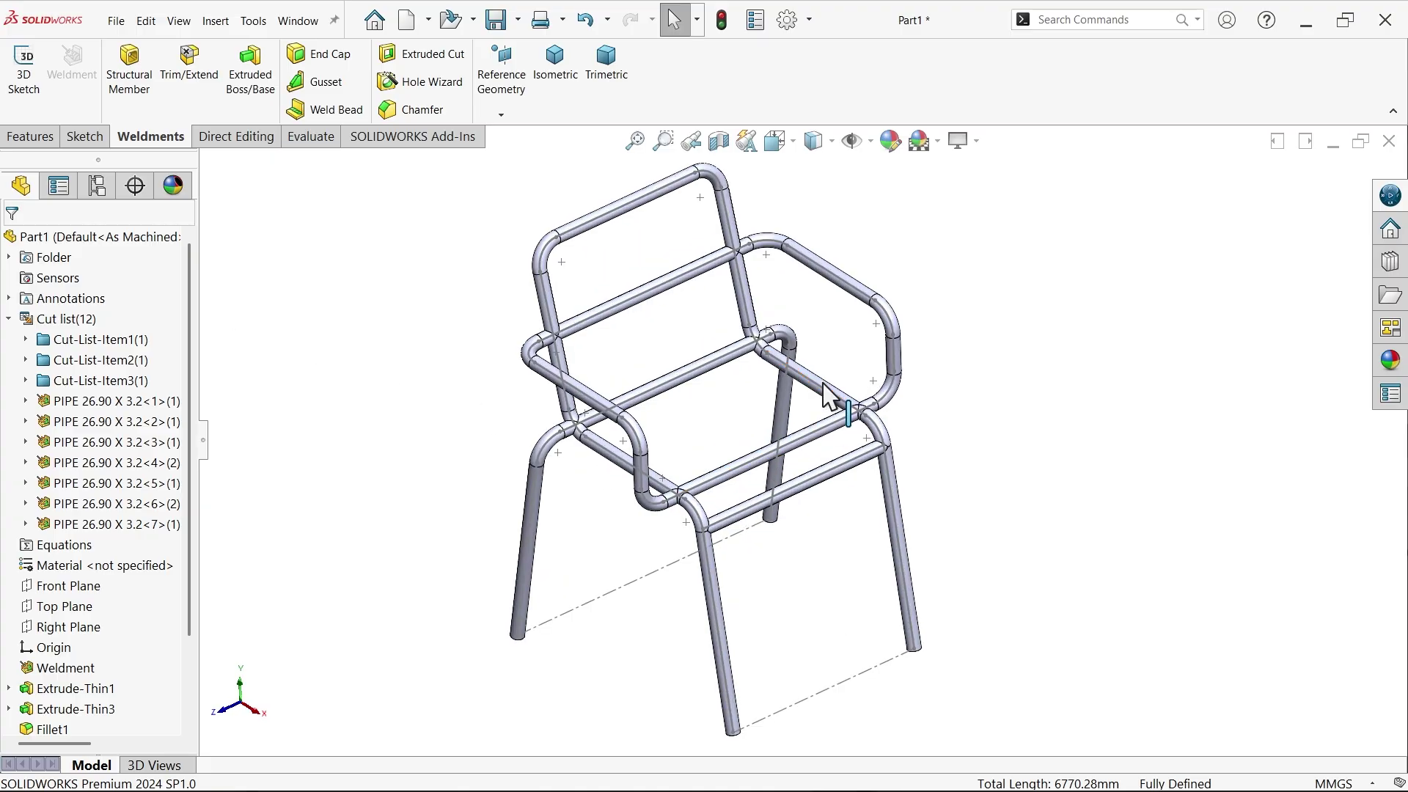
Step: Hide 3DSketch1 so only the pipe bodies show, then bring up the Direct Editing tools
scroll(836, 400, "down", 2)
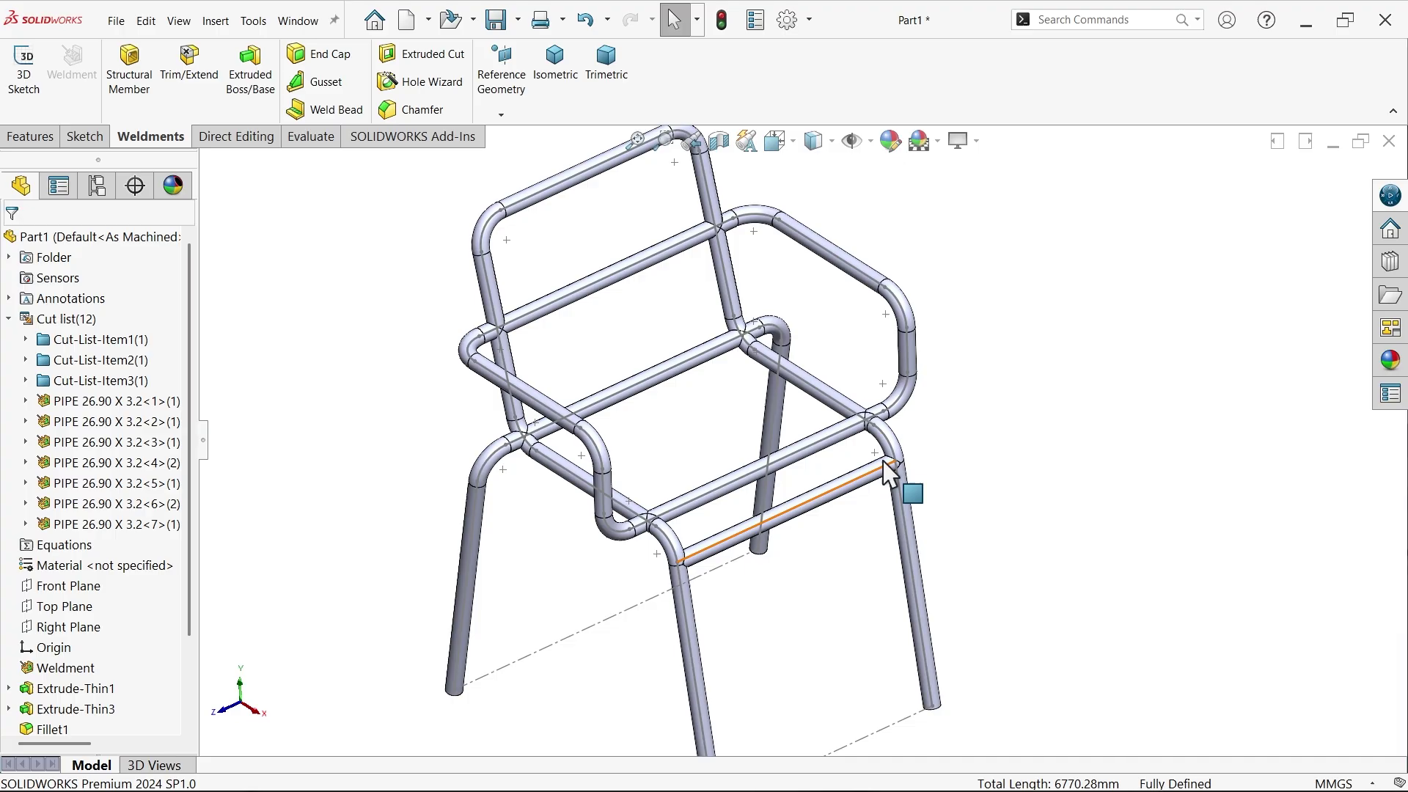
left_click(629, 403)
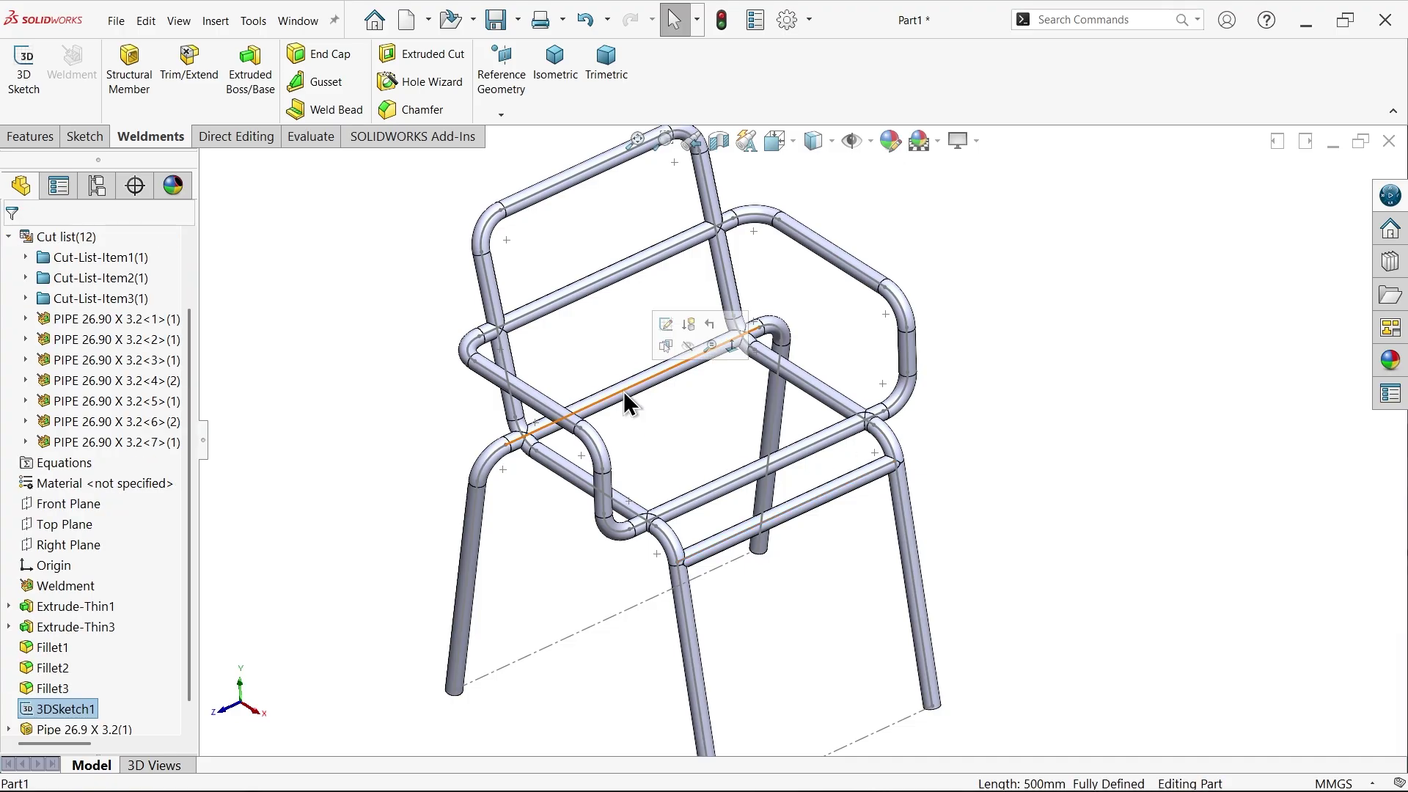
left_click(696, 359)
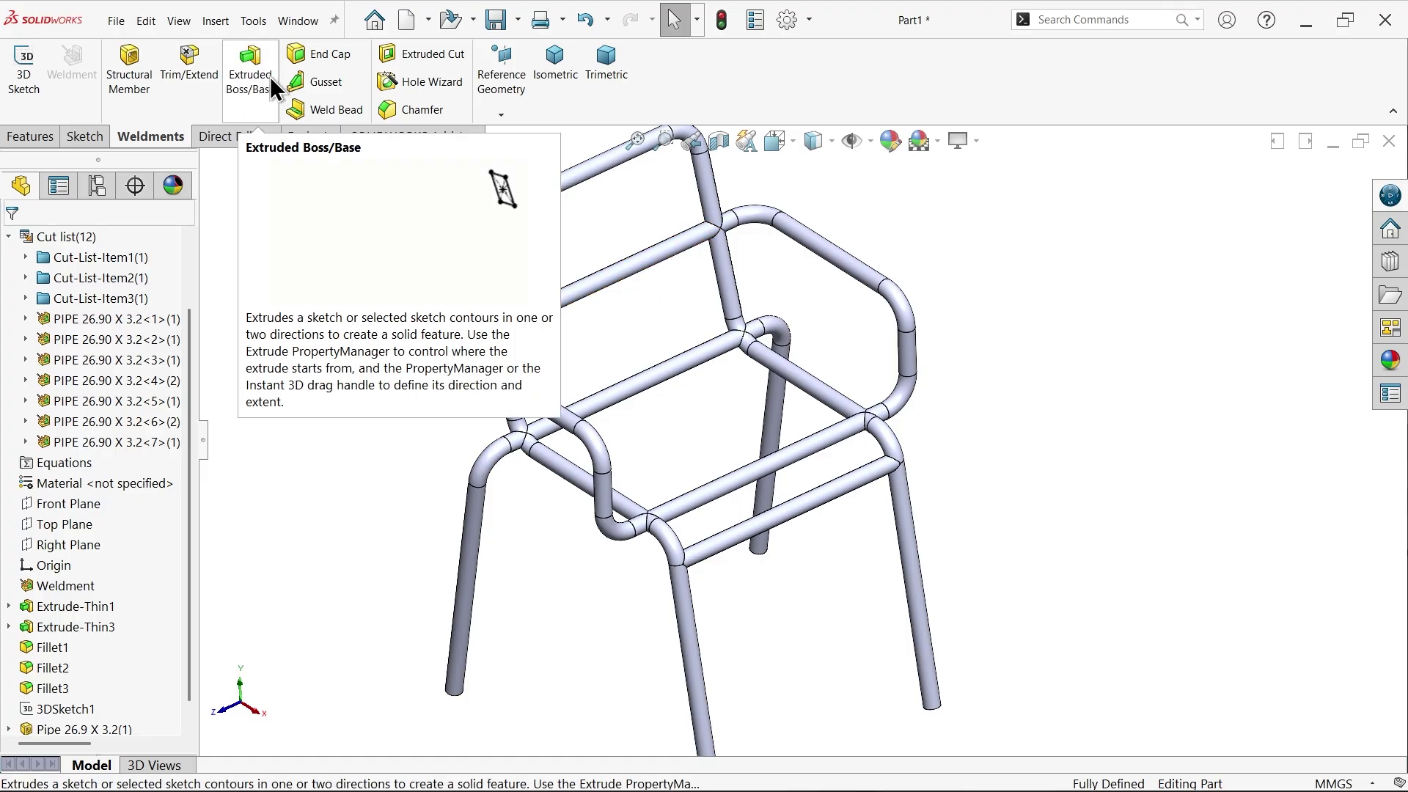
left_click(250, 136)
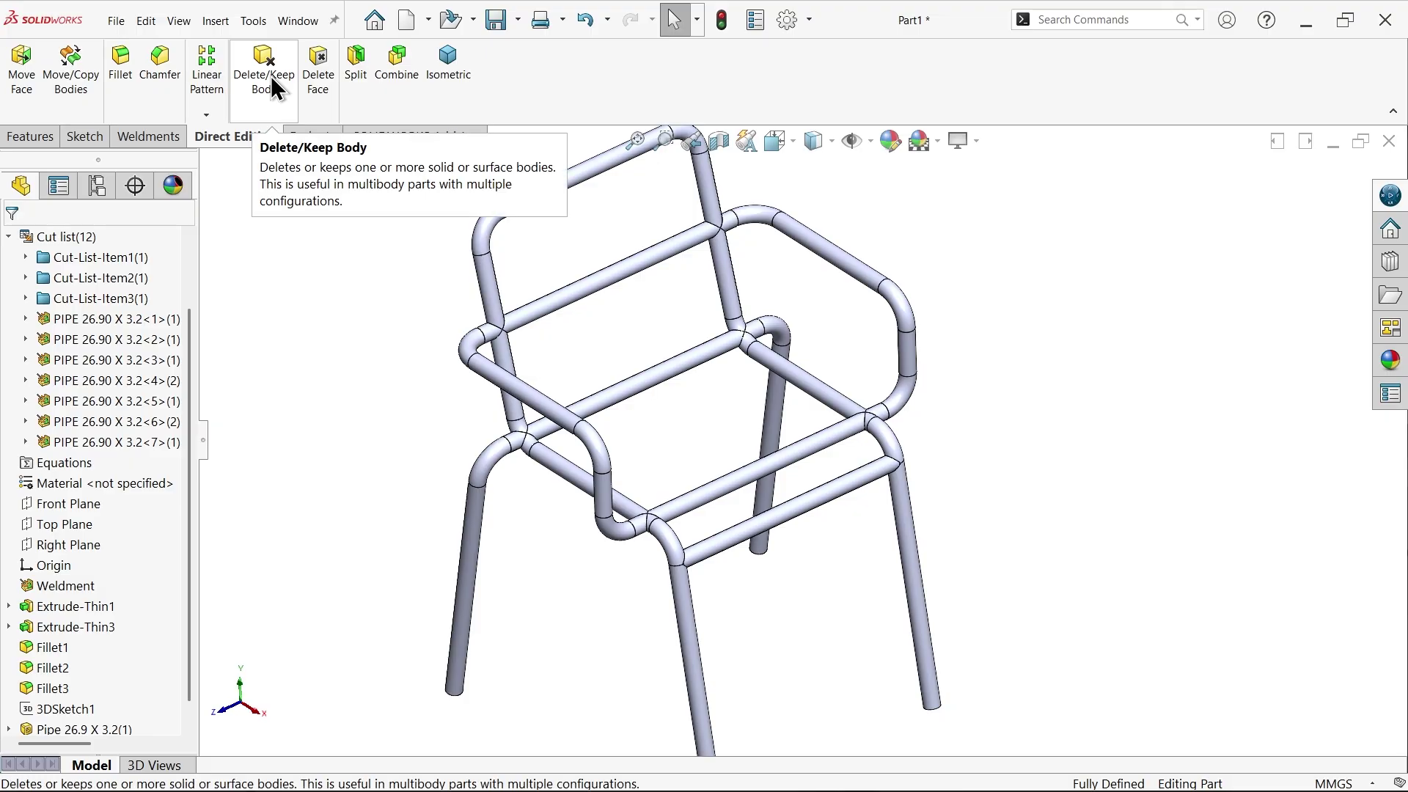
Step: Start Delete/Keep Body and select the Fillet1, Fillet3 and Fillet2 bodies from the cut list
left_click(273, 83)
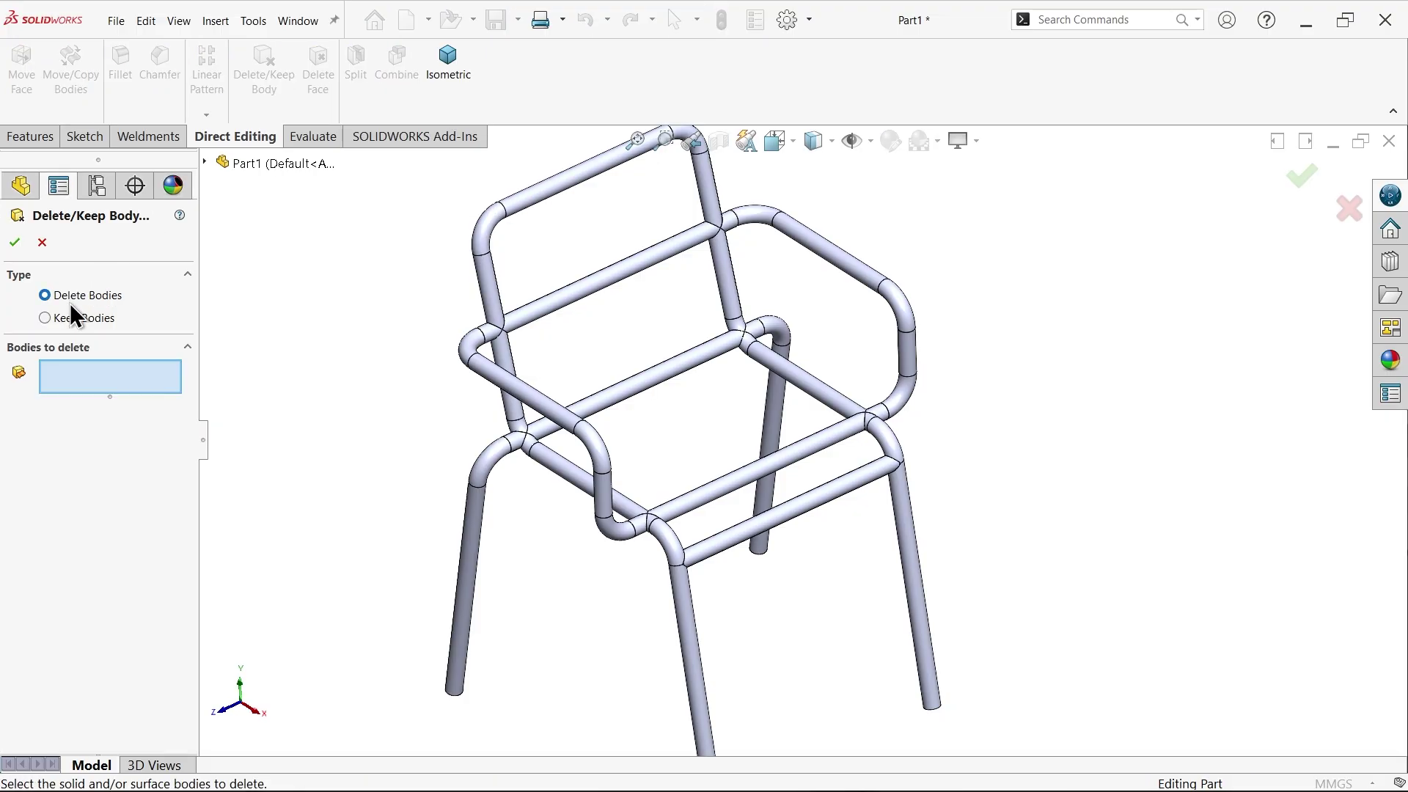
left_click(206, 161)
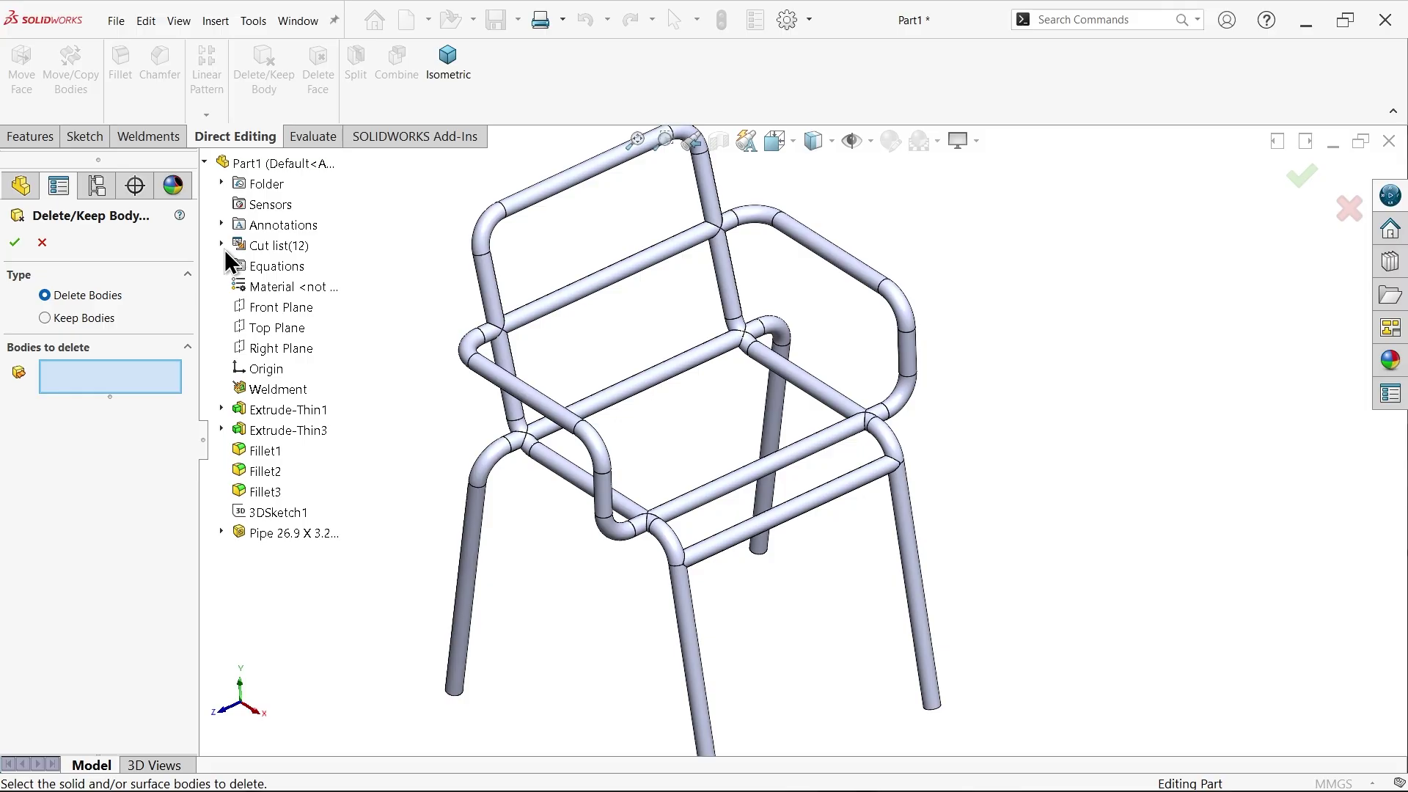
left_click(223, 246)
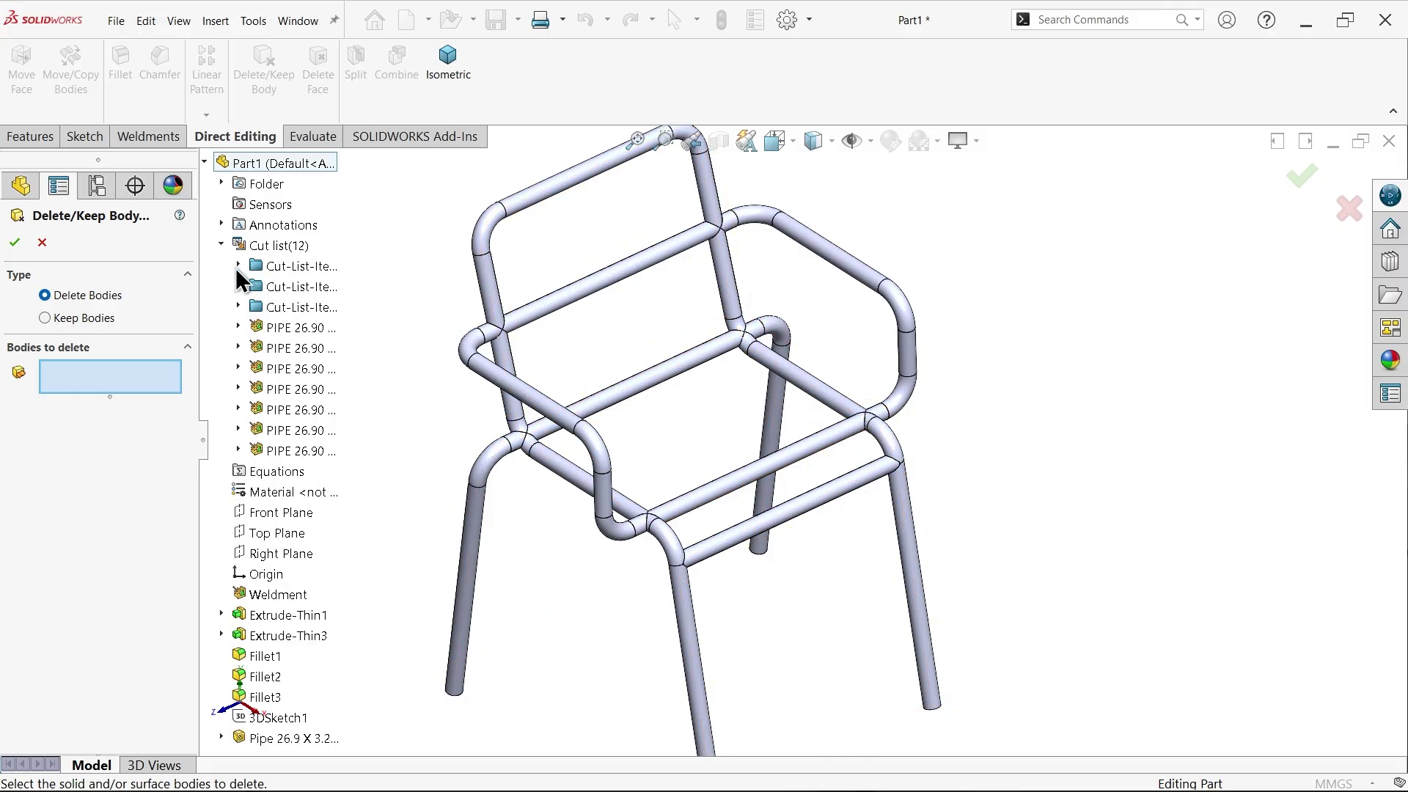
left_click(238, 266)
left_click(310, 287)
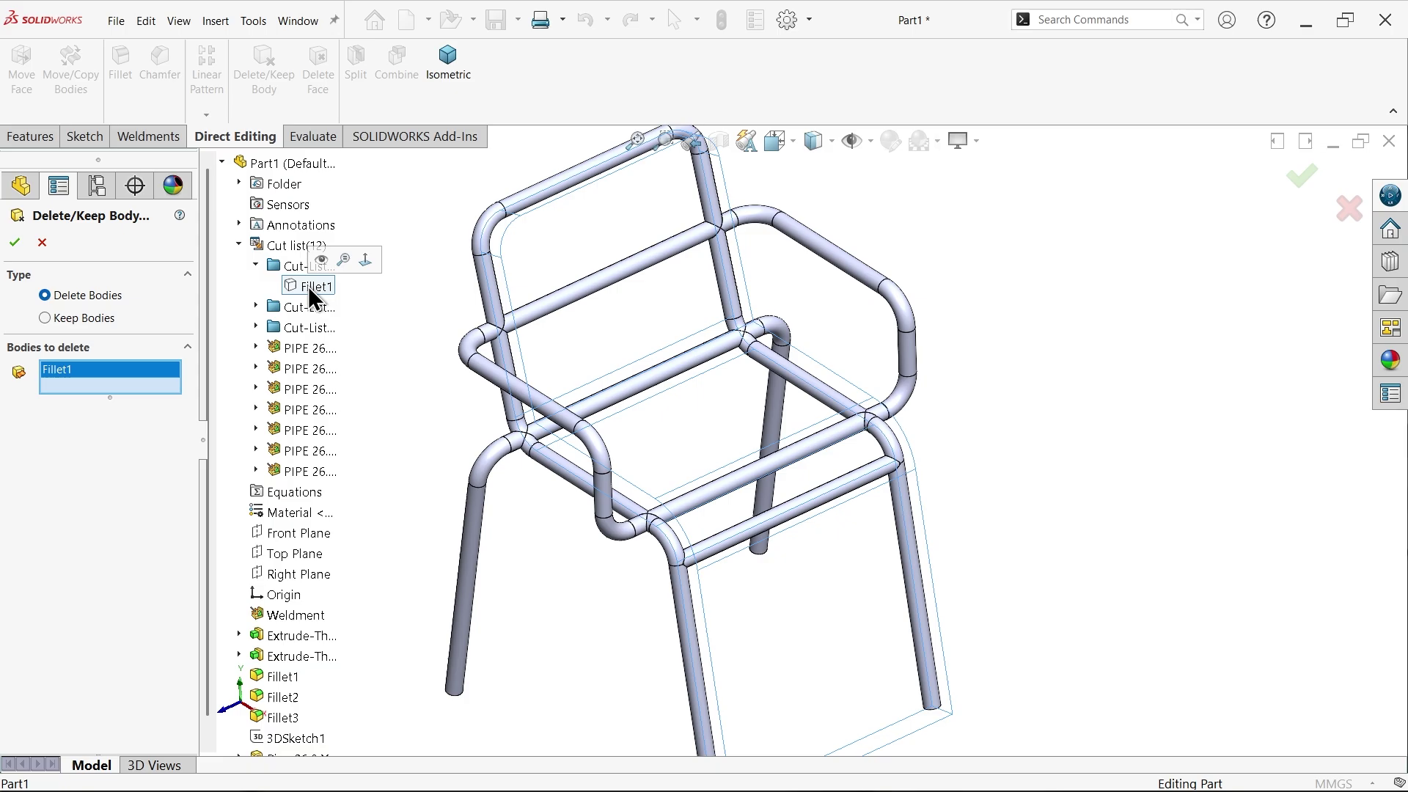
left_click(256, 306)
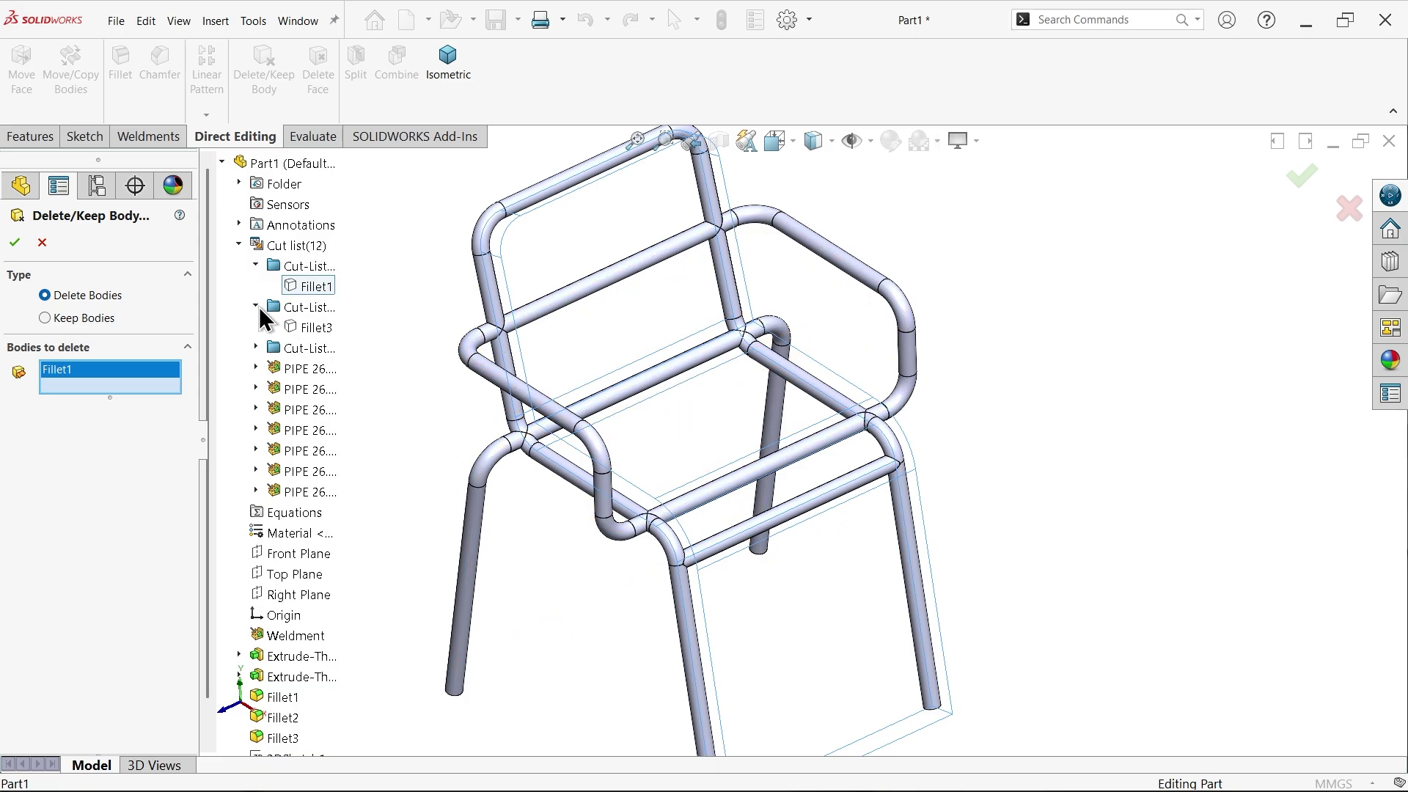
left_click(307, 329)
left_click(256, 348)
left_click(308, 369)
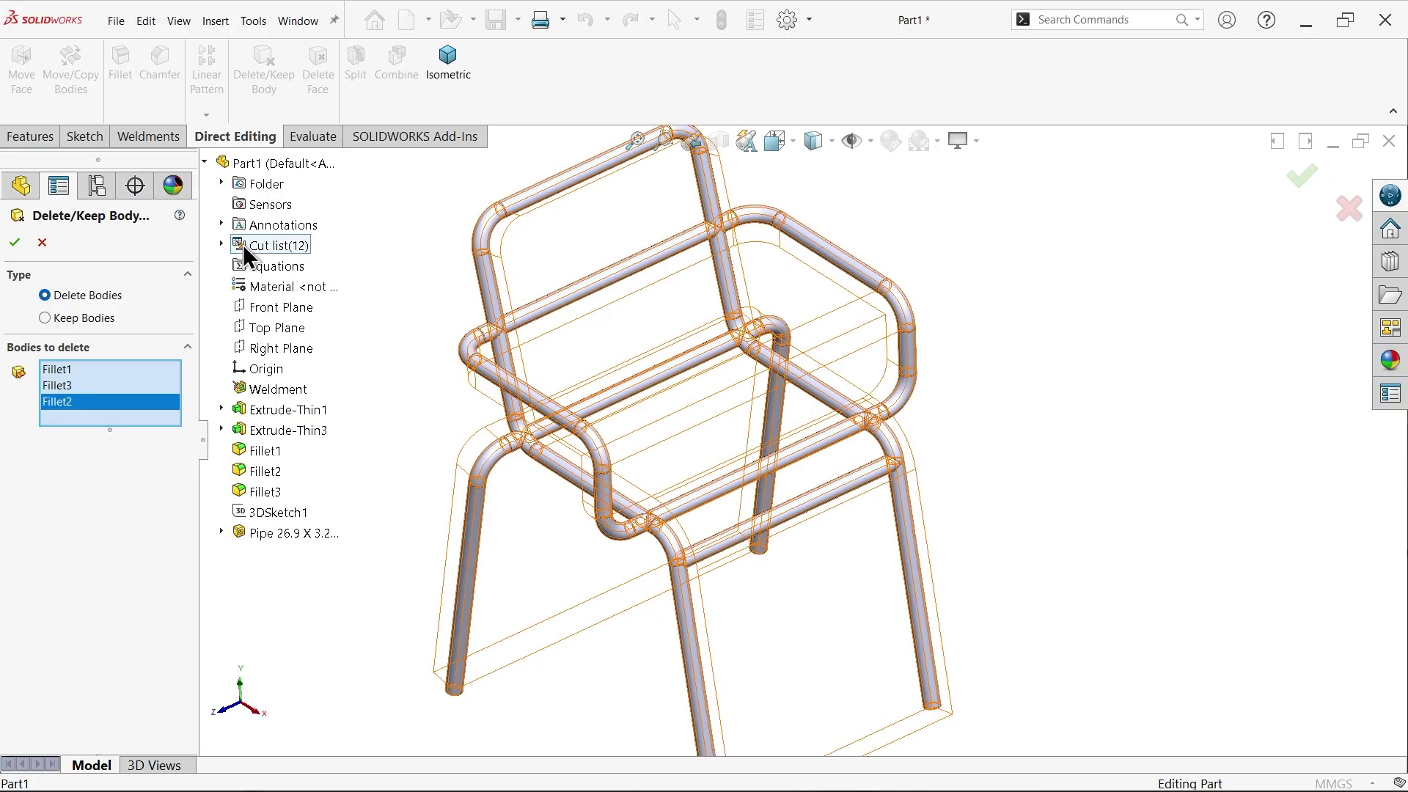
Step: Add the top back, middle back and front seat rails, then delete all six bodies
left_click(624, 295)
scroll(685, 330, "down", 3)
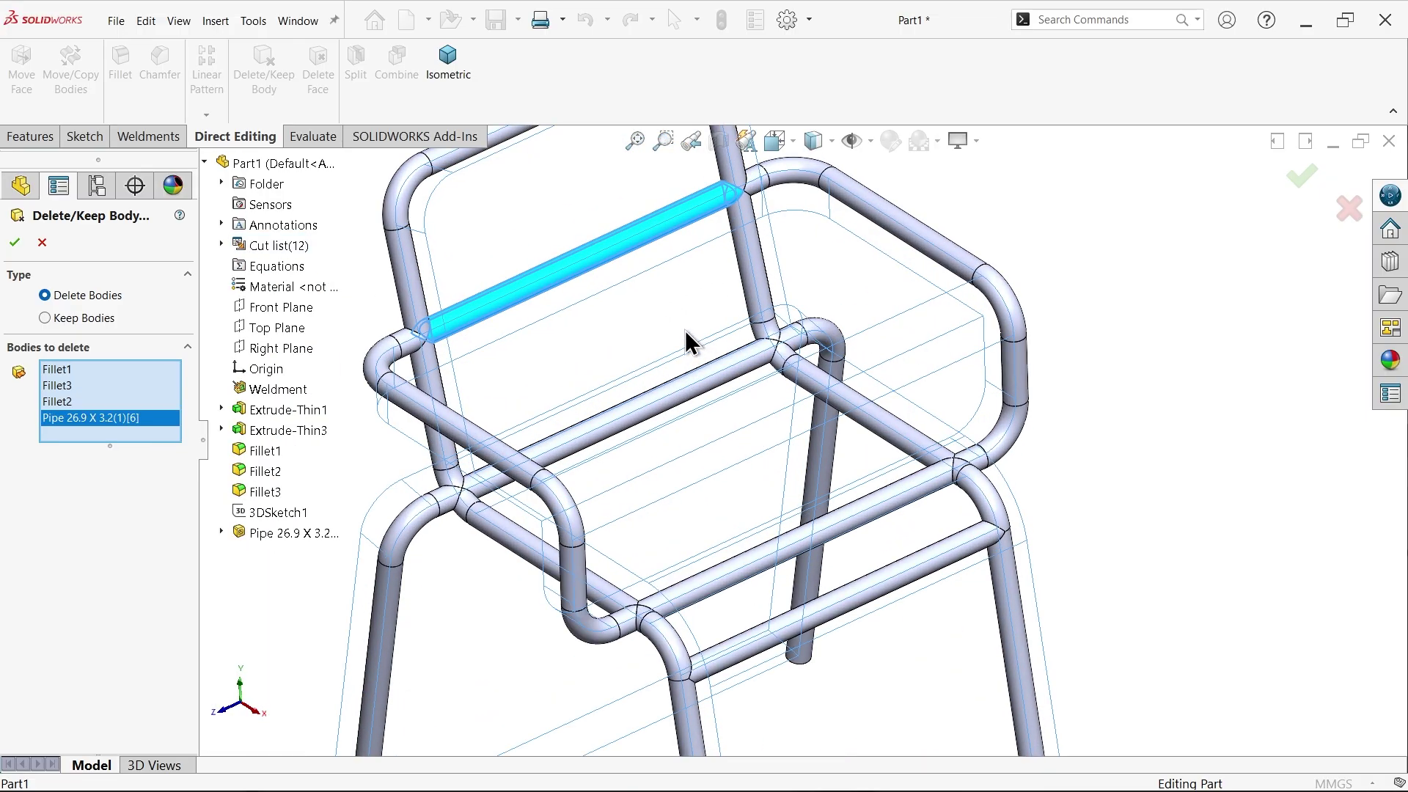
left_click(669, 396)
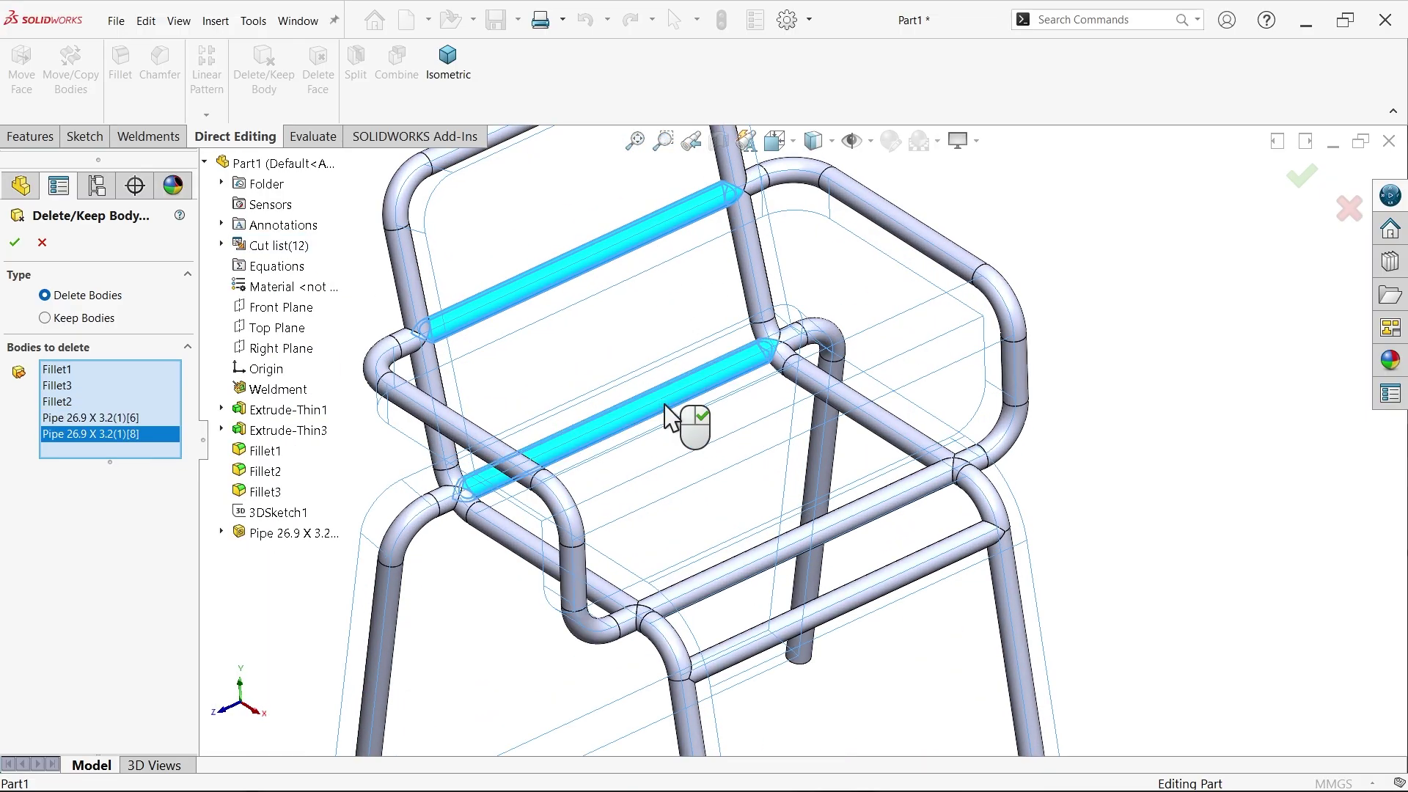
left_click(749, 565)
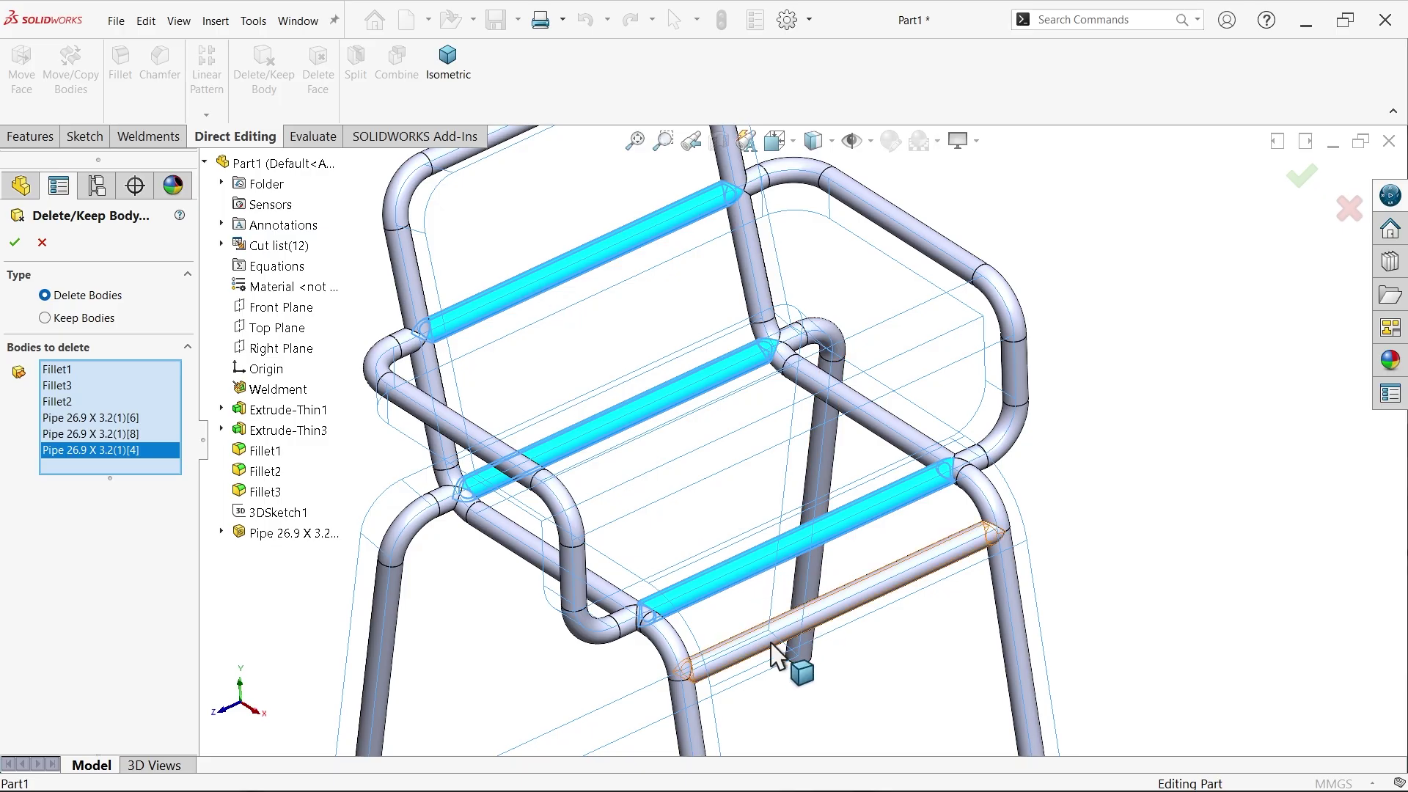
left_click(14, 242)
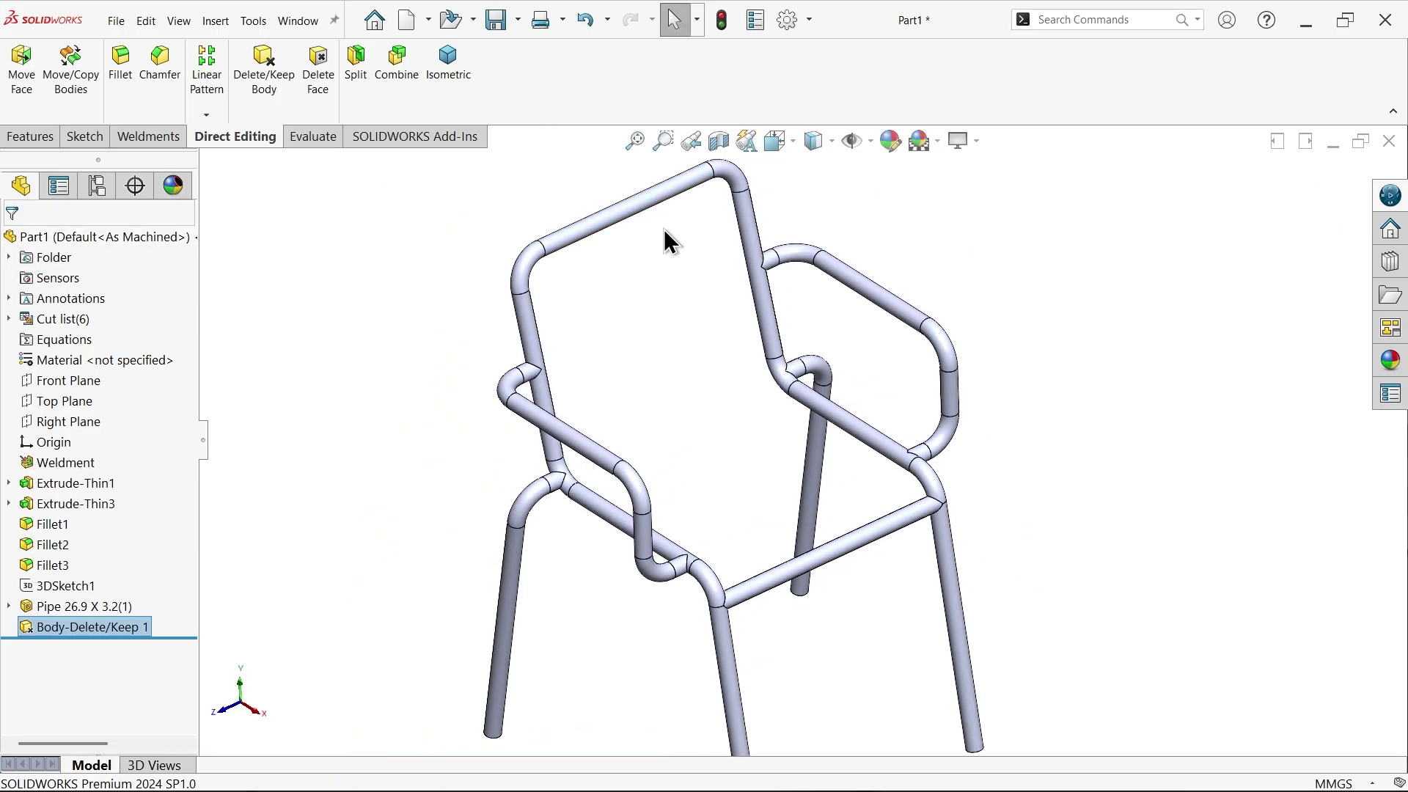
Step: Switch to the Iron Armchair drawing and zoom onto the leg feet, offset=5 and 520 spacing
scroll(731, 493, "up", 3)
scroll(726, 504, "down", 2)
key("alt+Tab")
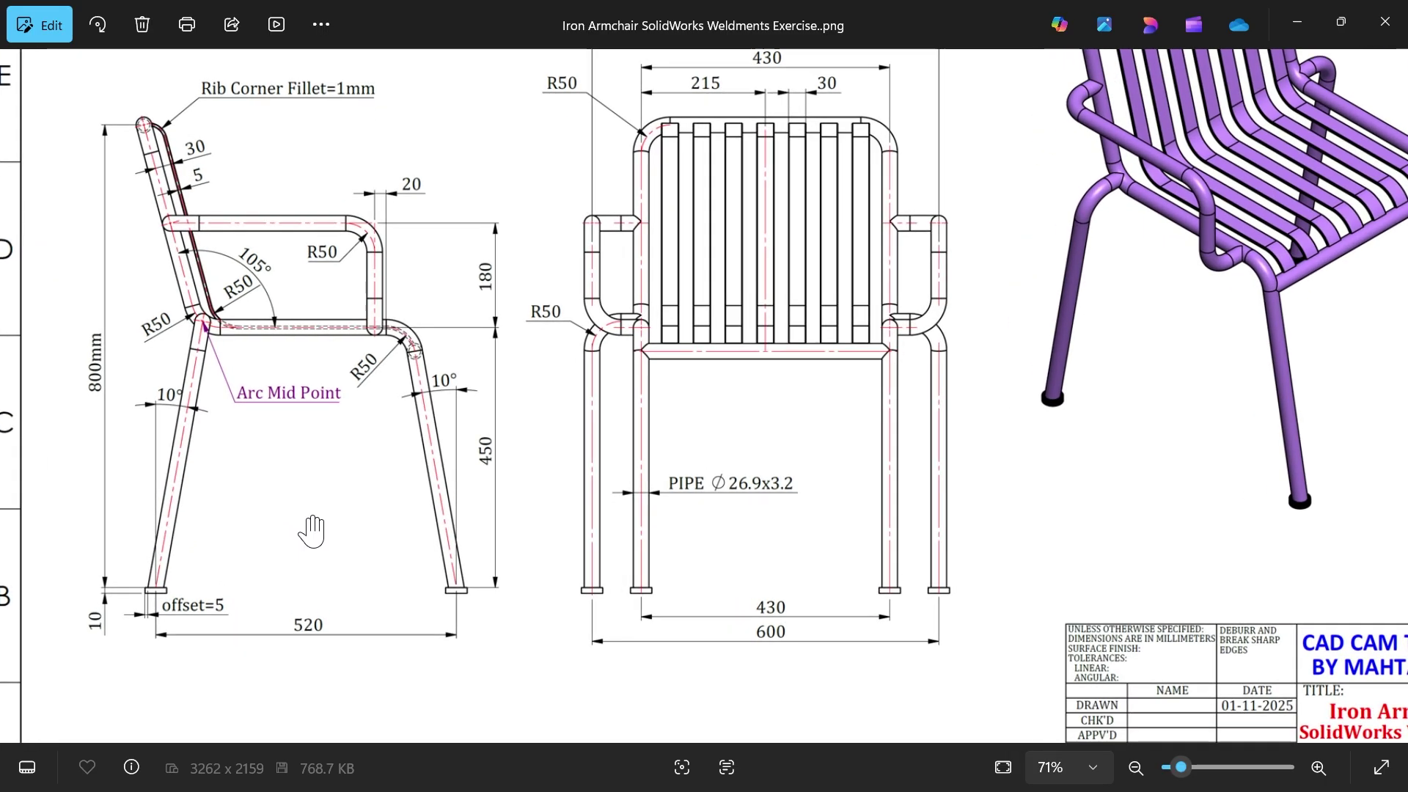
scroll(443, 565, "up", 5)
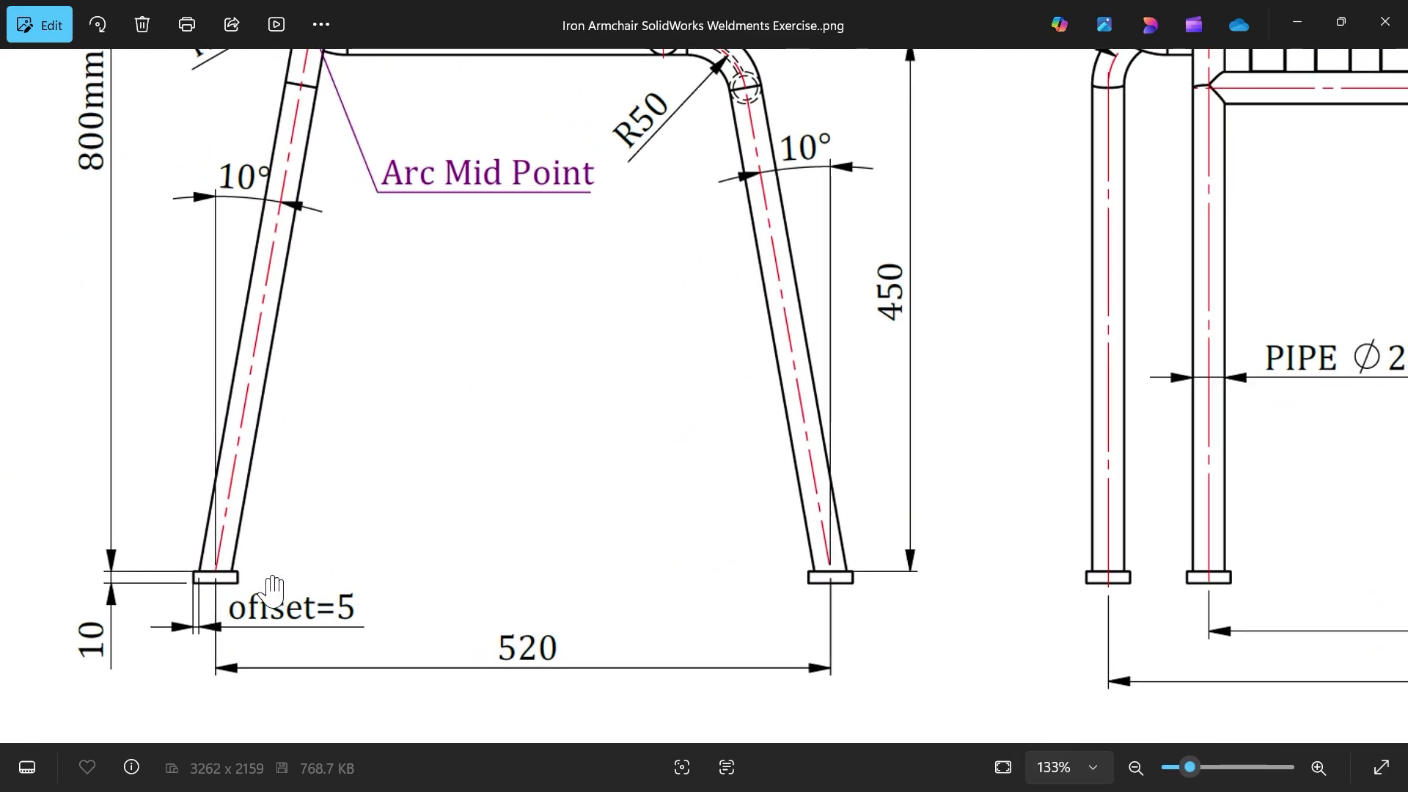
scroll(741, 572, "right", 5)
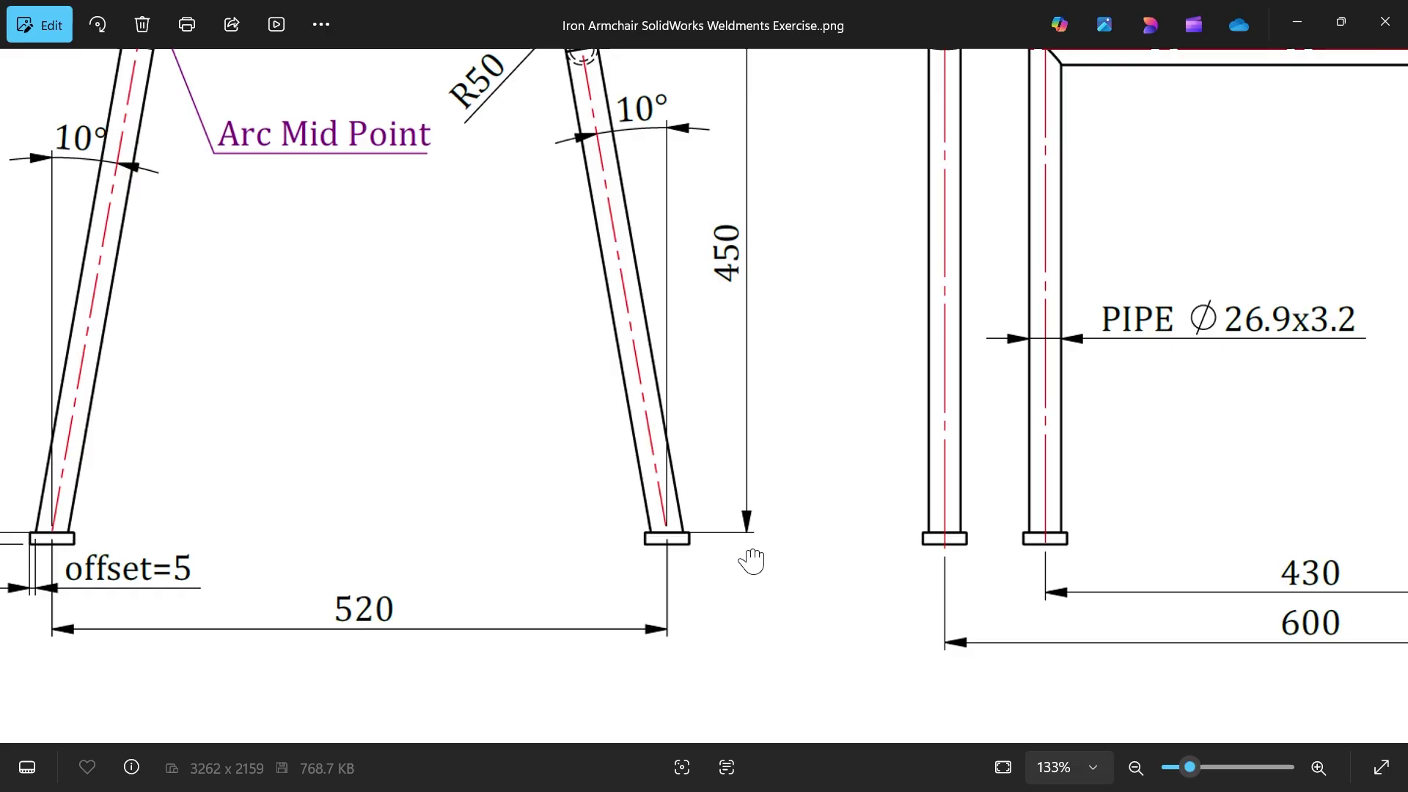
left_click_drag(535, 561, 507, 561)
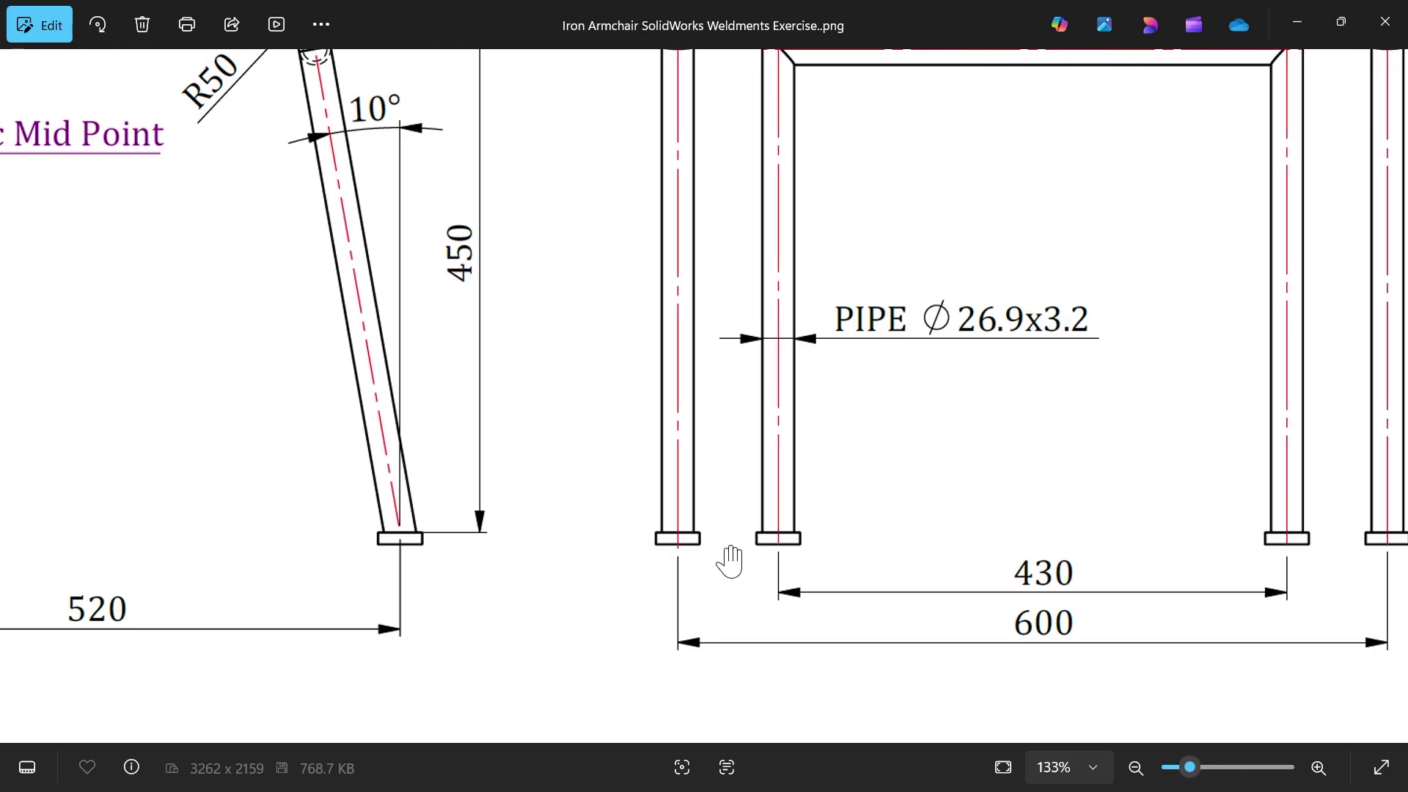
scroll(676, 567, "left", 5)
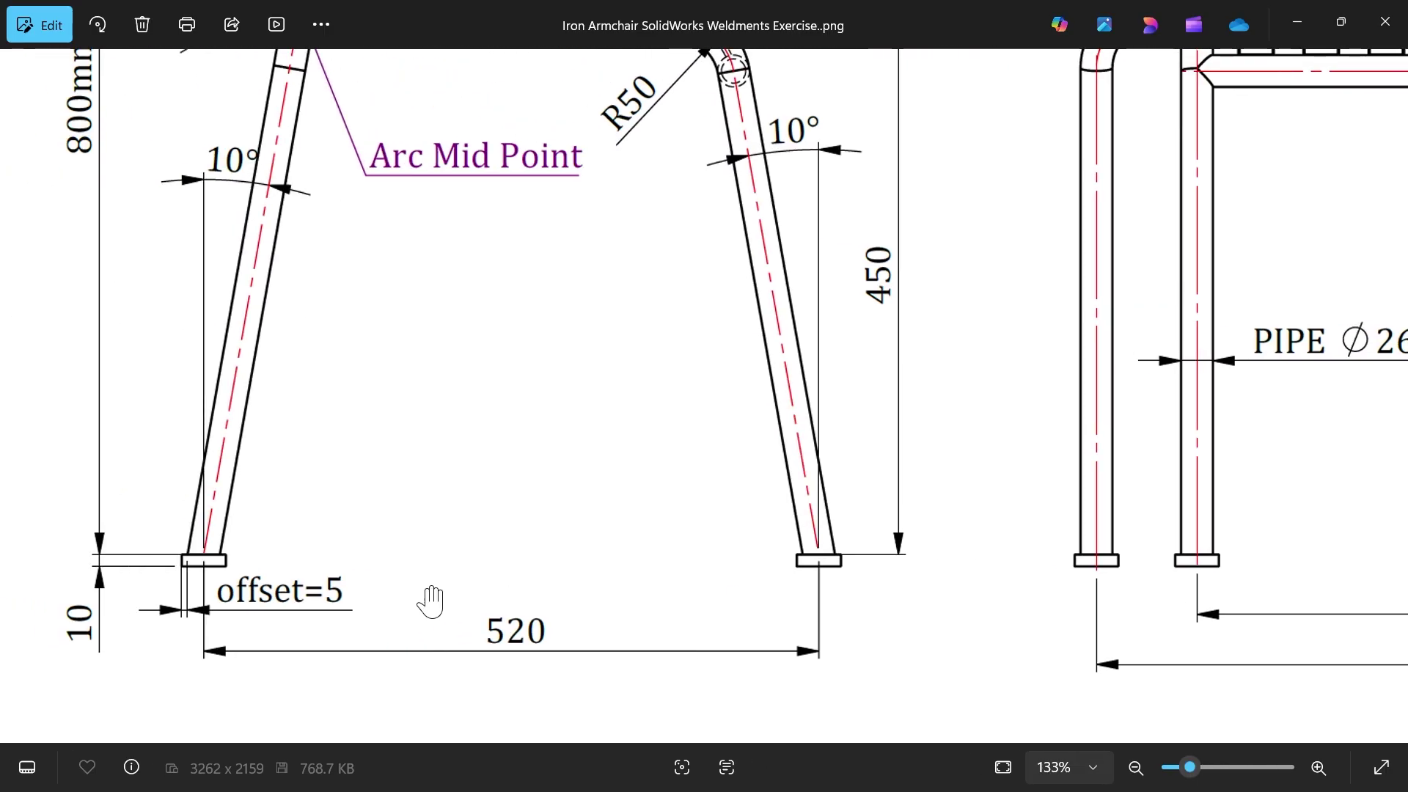
scroll(312, 601, "up", 3)
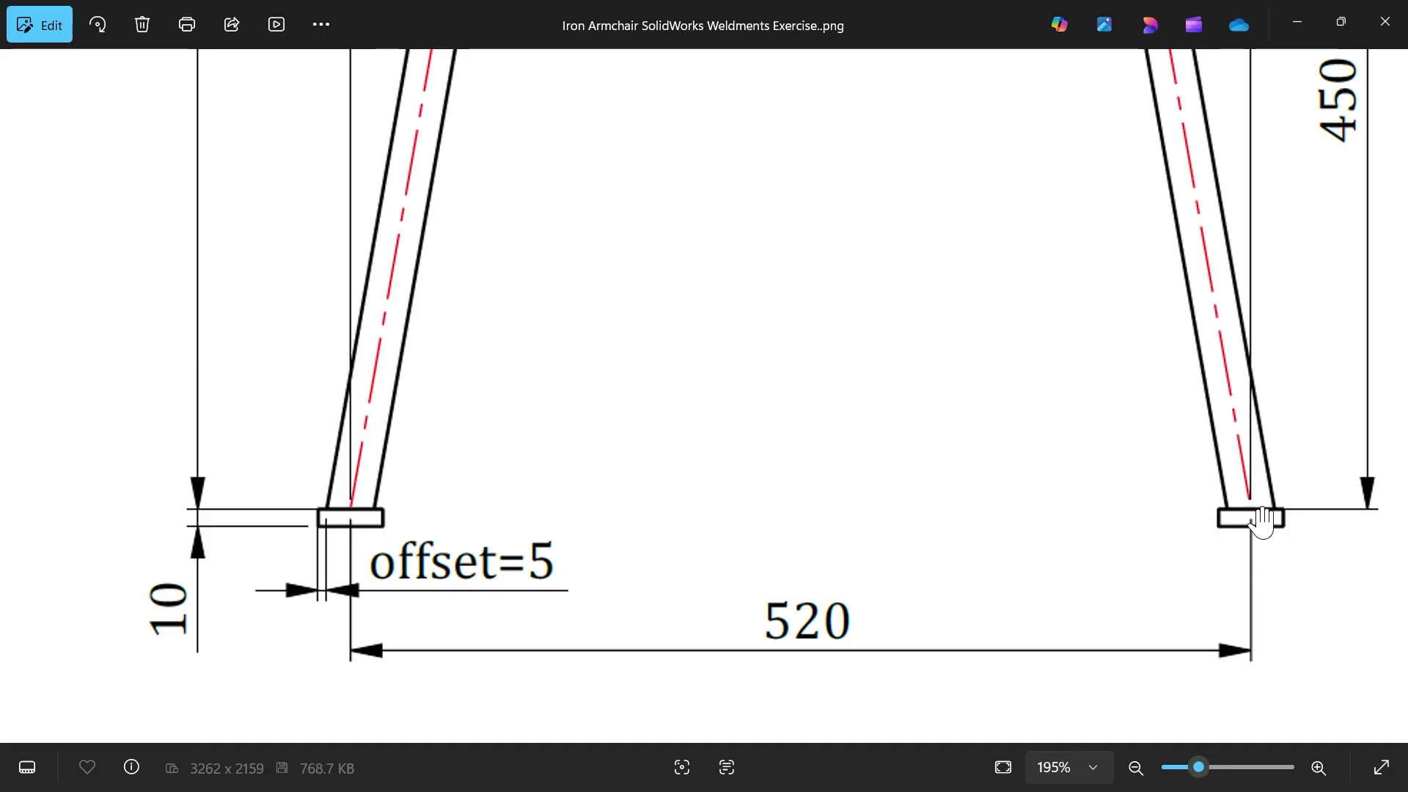
scroll(886, 521, "down", 8)
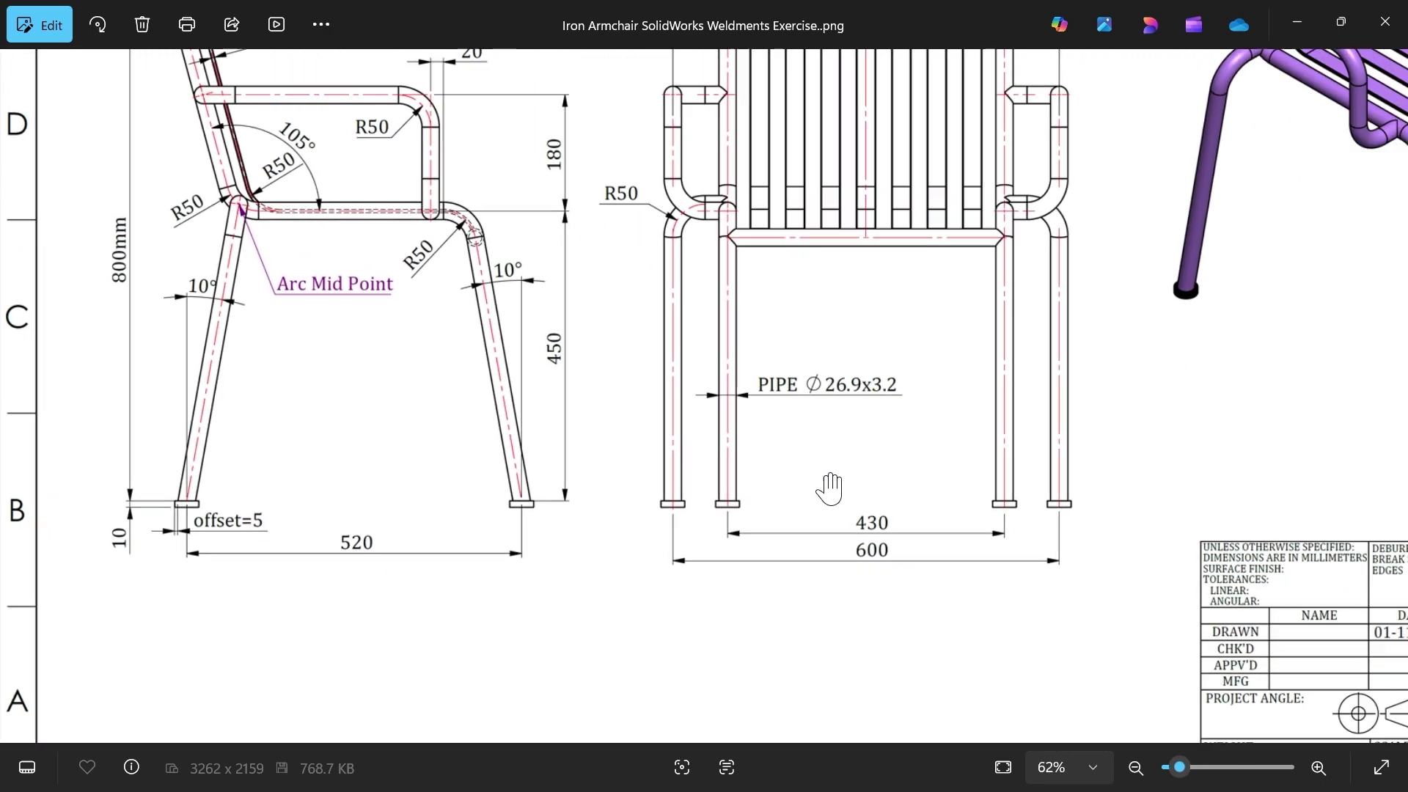
Step: Zoom into the drawing's side view to read the rib corner fillet note
scroll(852, 377, "up", 4)
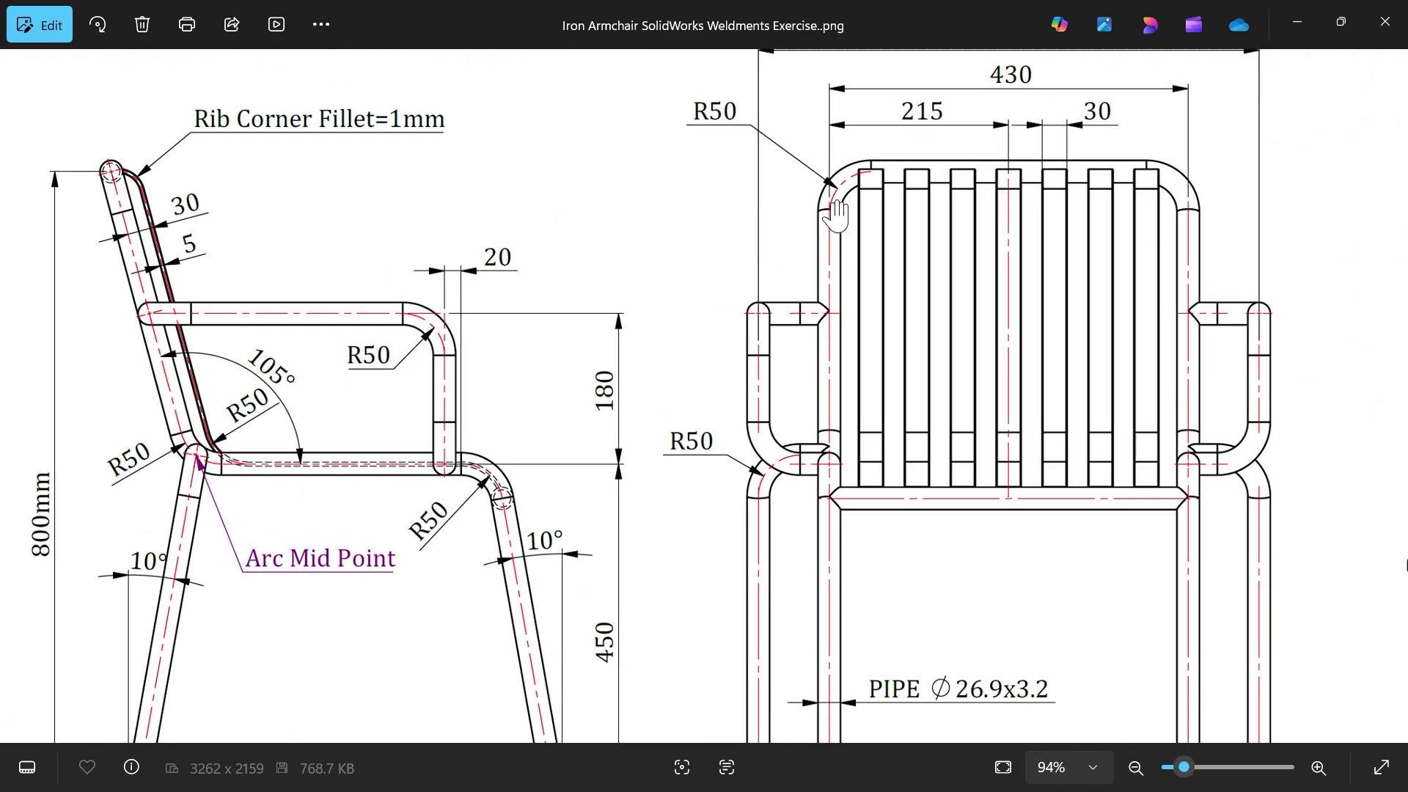
scroll(1006, 212, "up", 3)
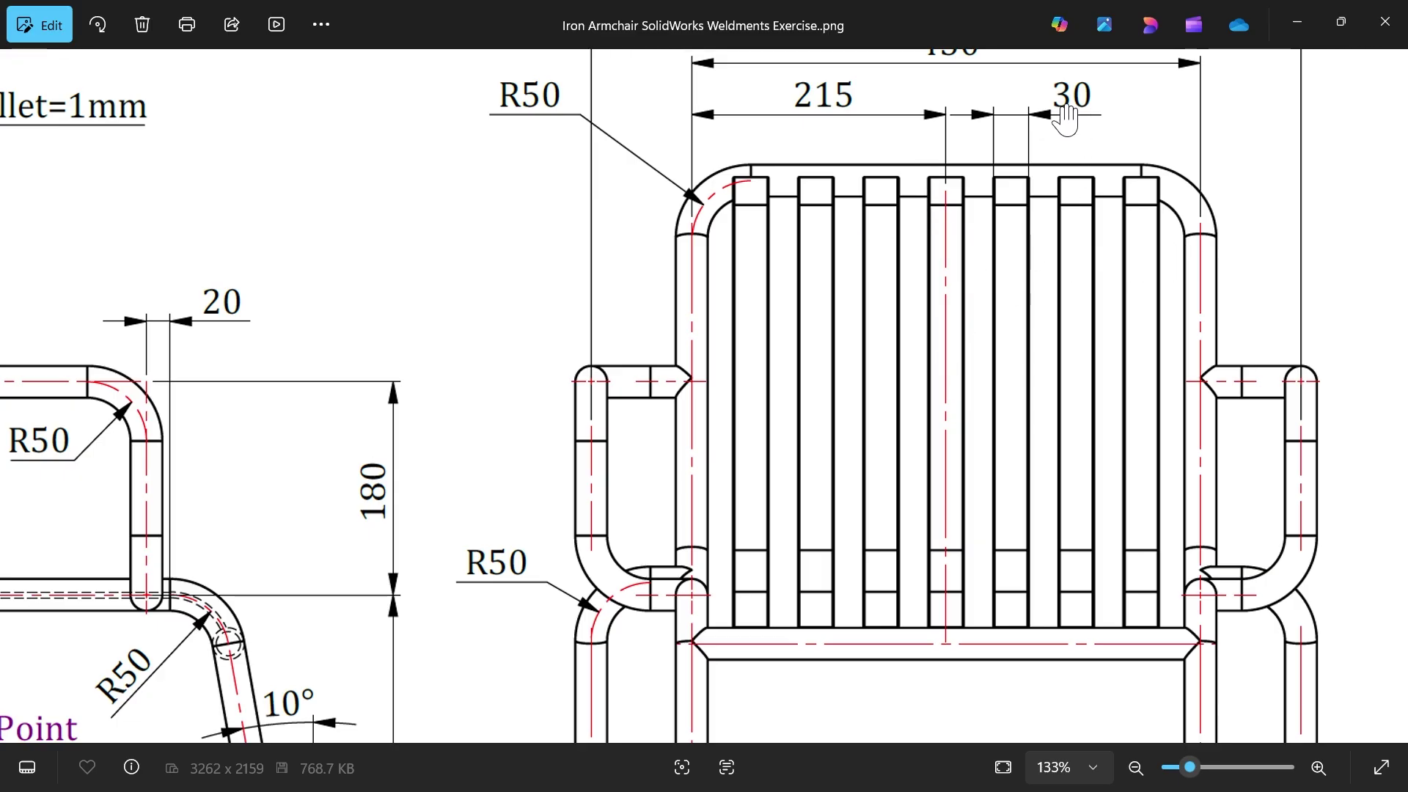
left_click_drag(879, 304, 1195, 257)
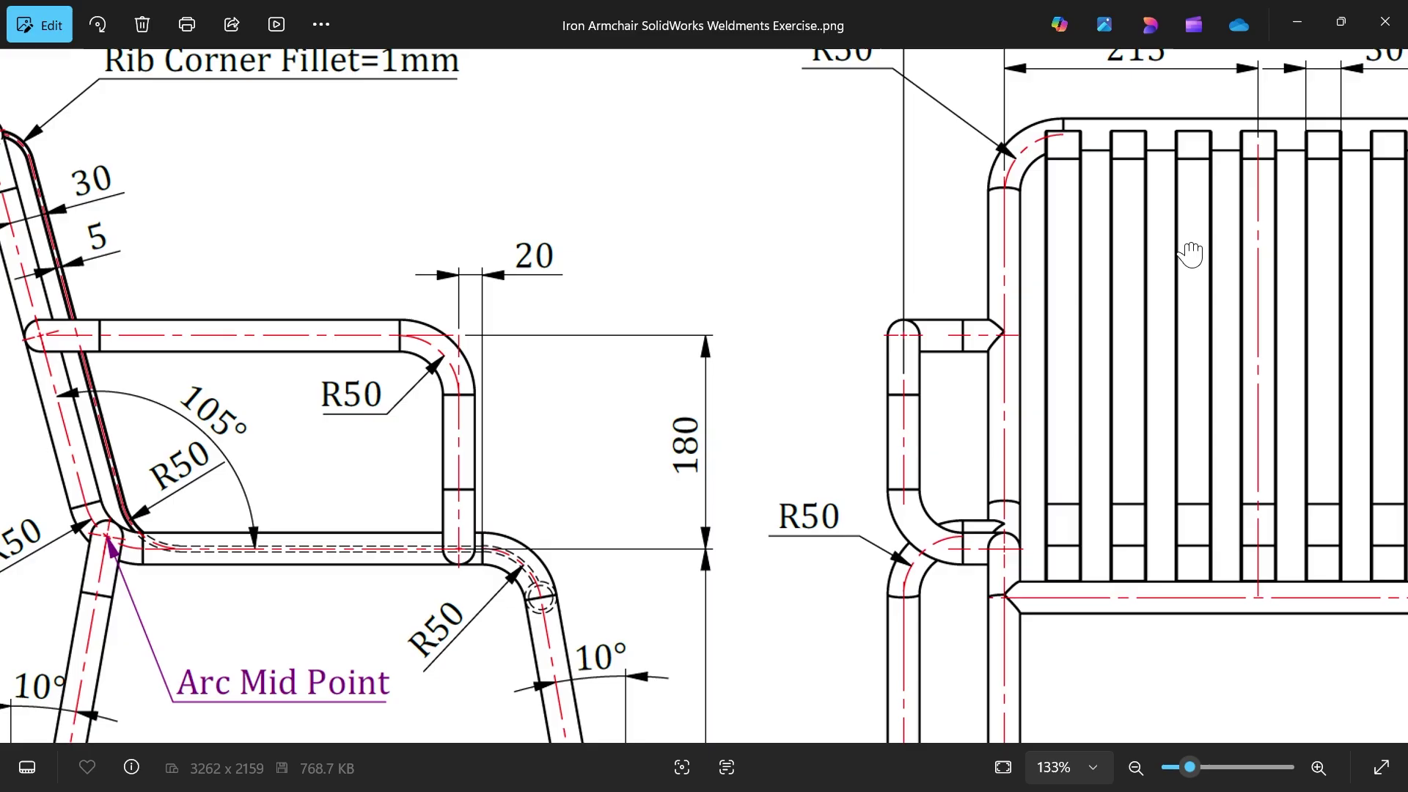
left_click_drag(315, 275, 627, 389)
scroll(414, 363, "up", 4)
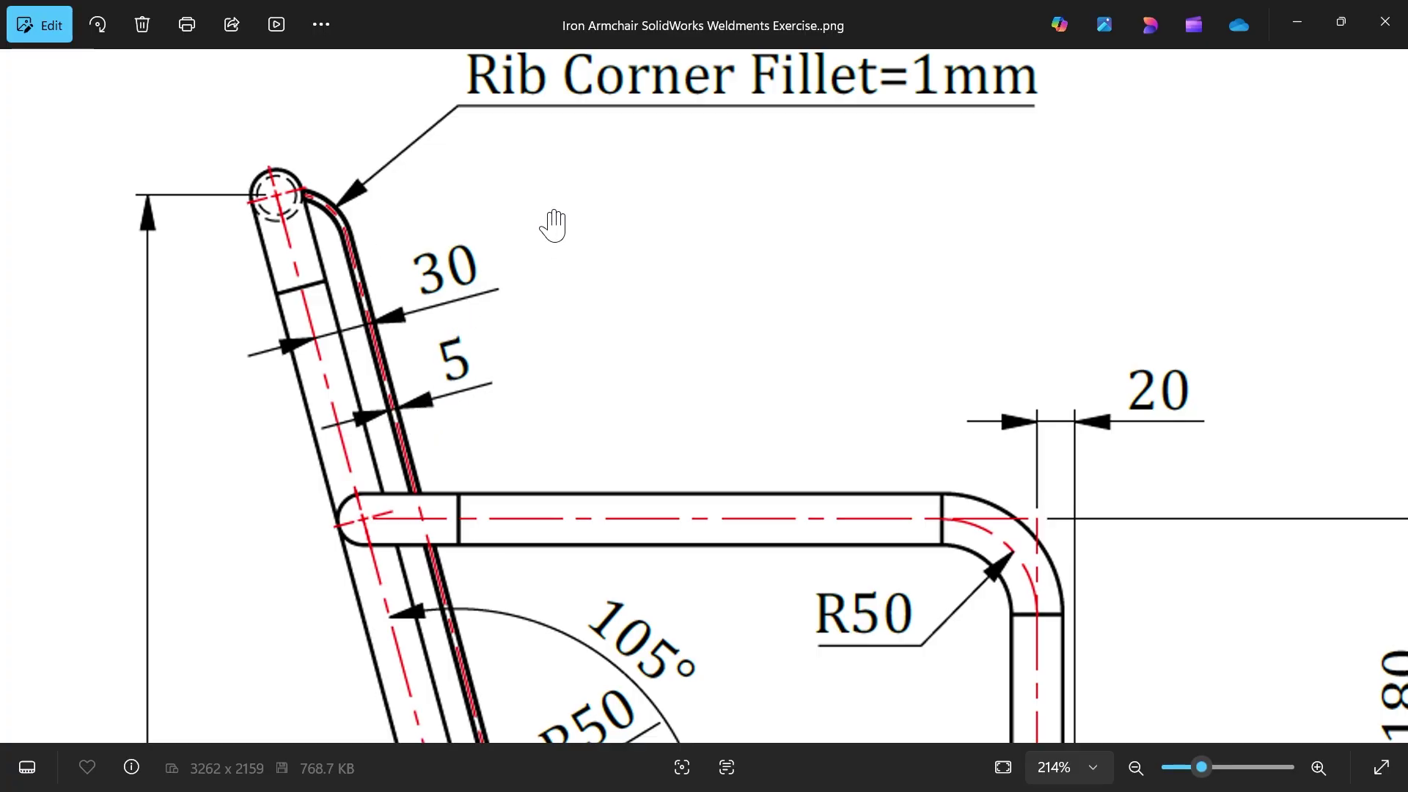
left_click_drag(553, 225, 528, 223)
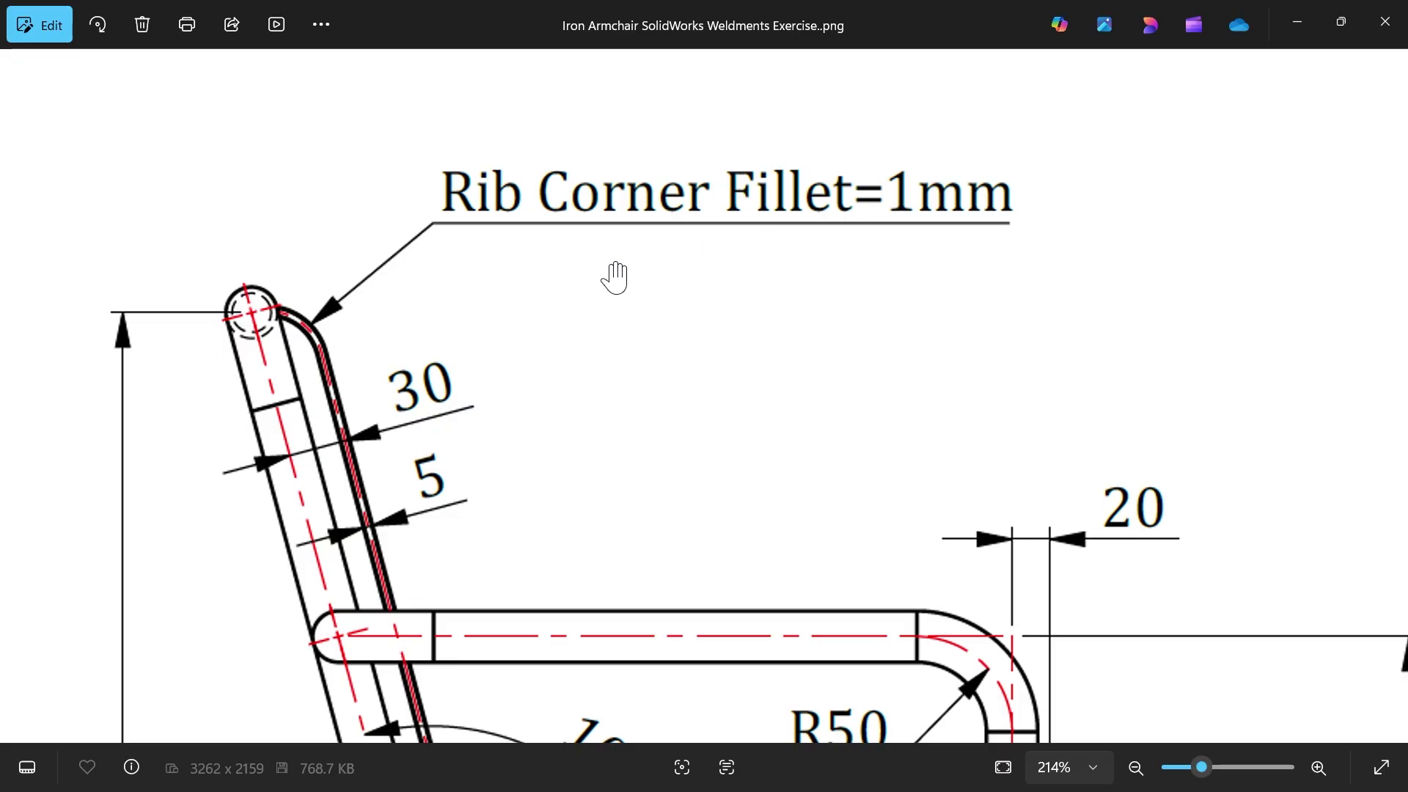
Step: Inspect the 105° angle, R50 corner and 180 dimension, then minimize the drawing
mouse_move(450, 555)
left_mouse_down()
mouse_move(440, 418)
mouse_move(413, 379)
left_mouse_up()
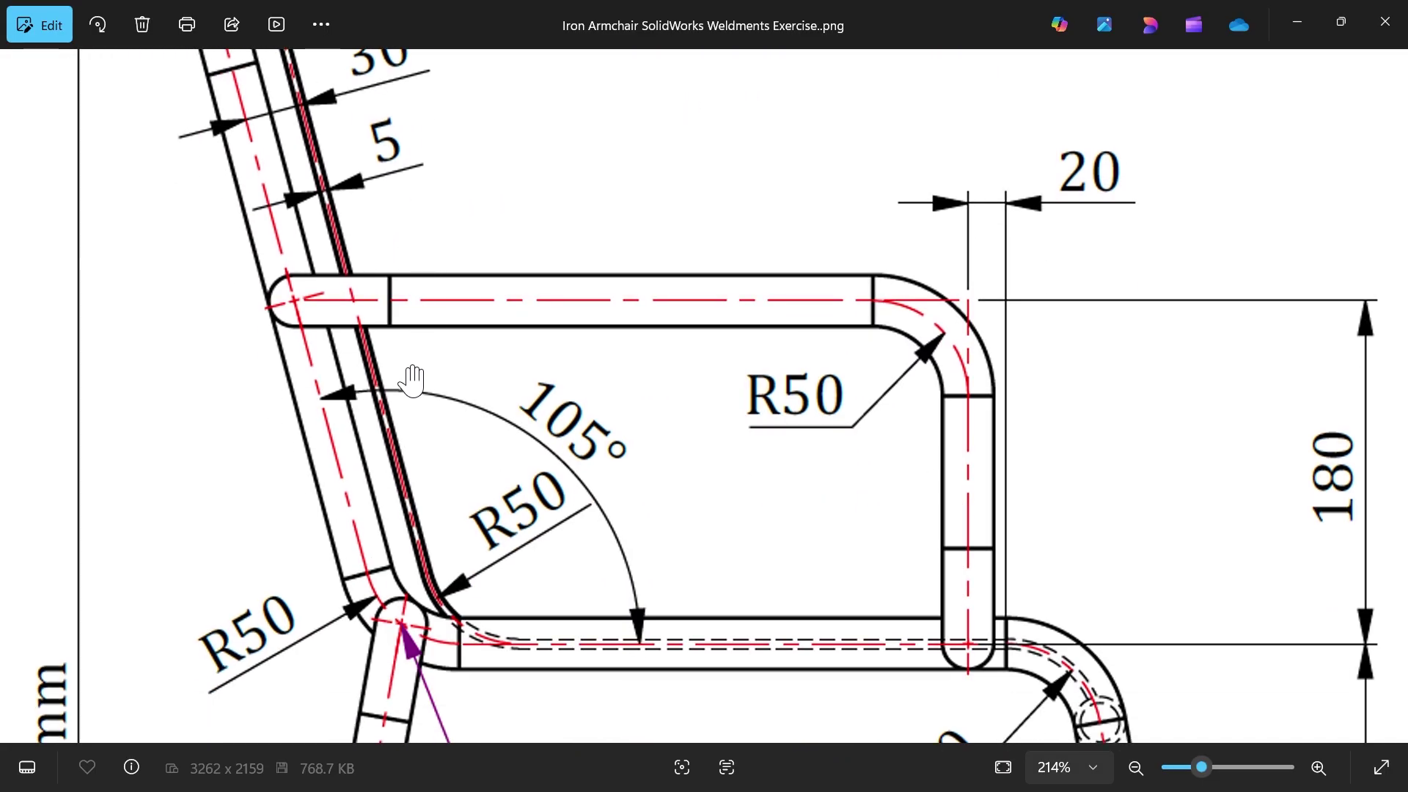
left_click_drag(682, 649, 539, 553)
left_click_drag(842, 542, 742, 484)
scroll(854, 534, "up", 3)
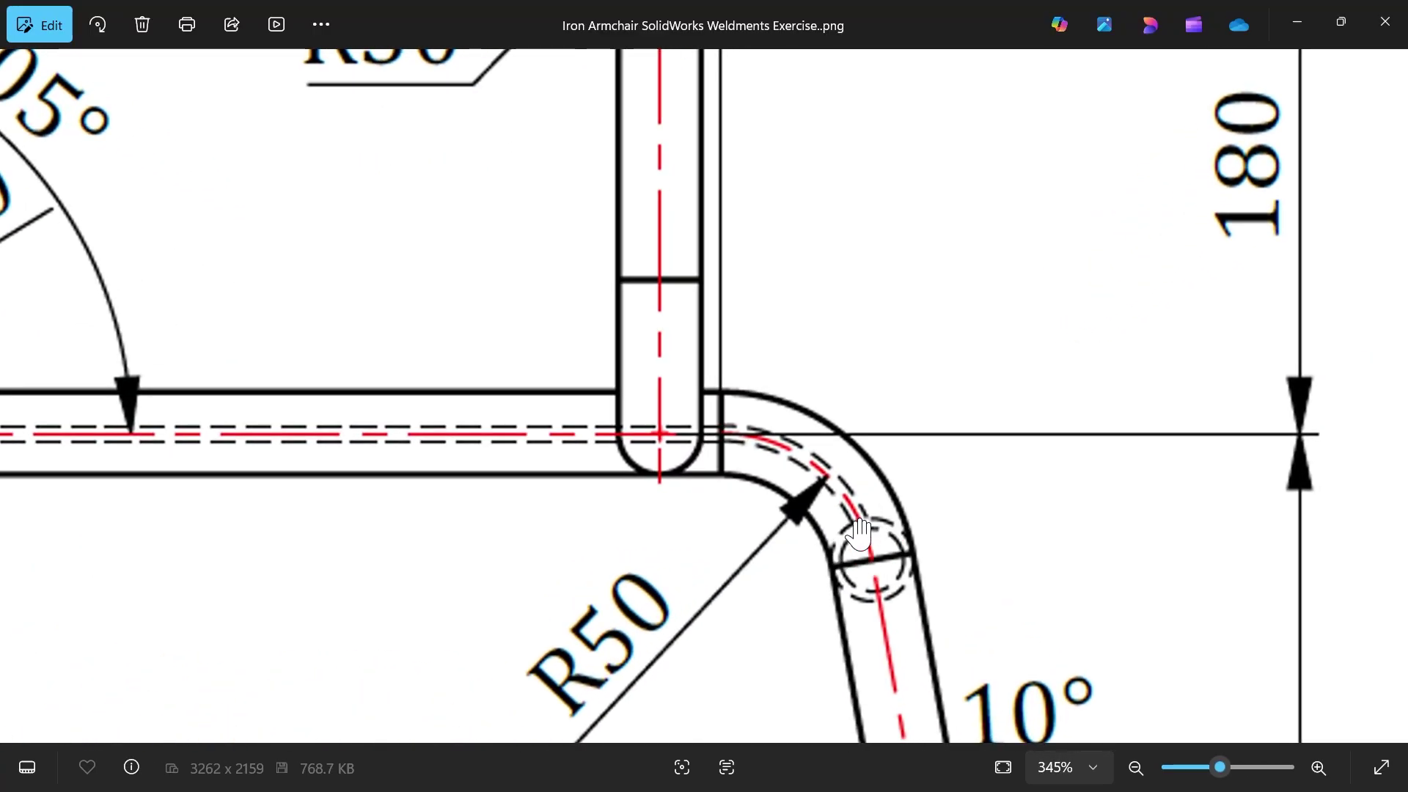
scroll(863, 536, "down", 10)
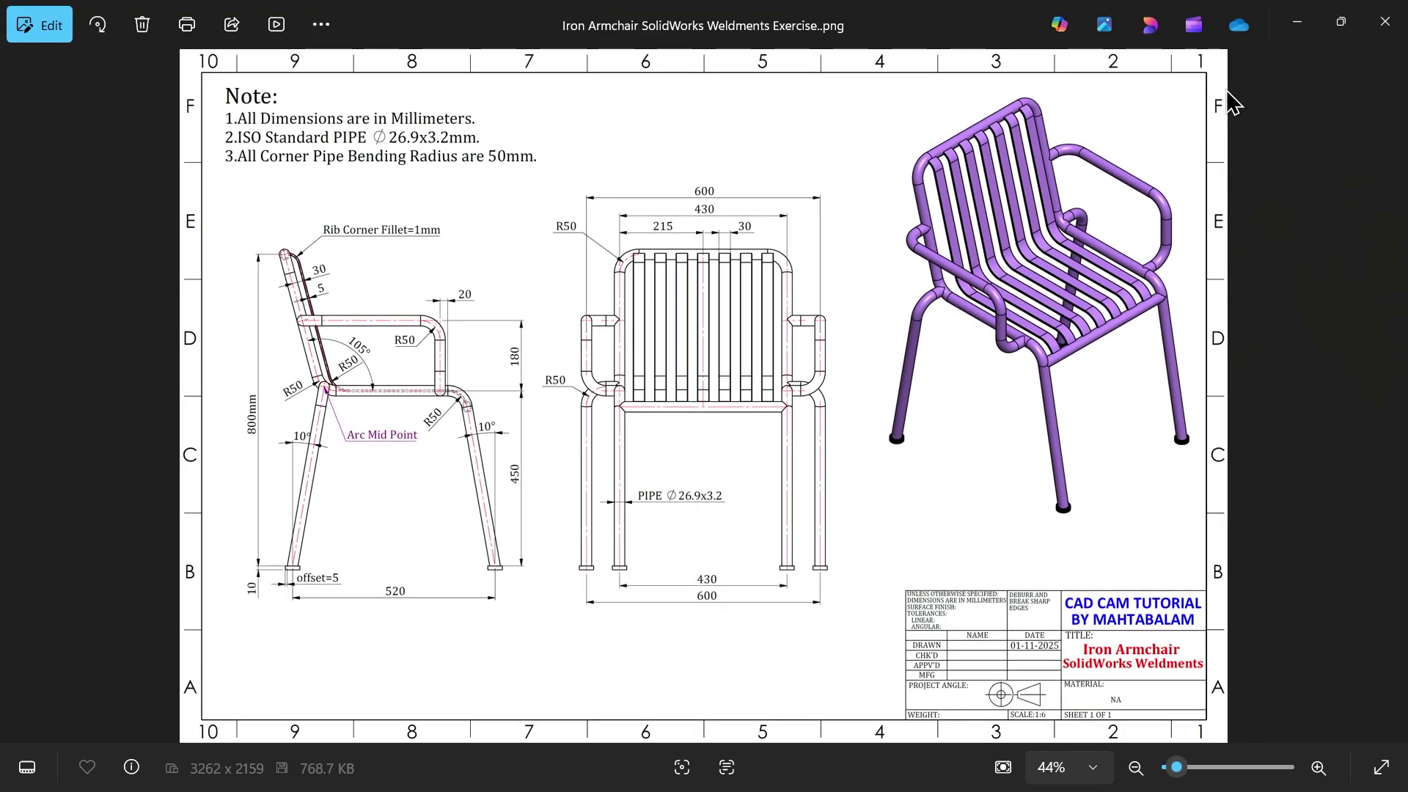
left_click(1296, 22)
Step: Start a Weldments Trim/Extend and select the three leg pipe bodies to trim
scroll(847, 517, "down", 2)
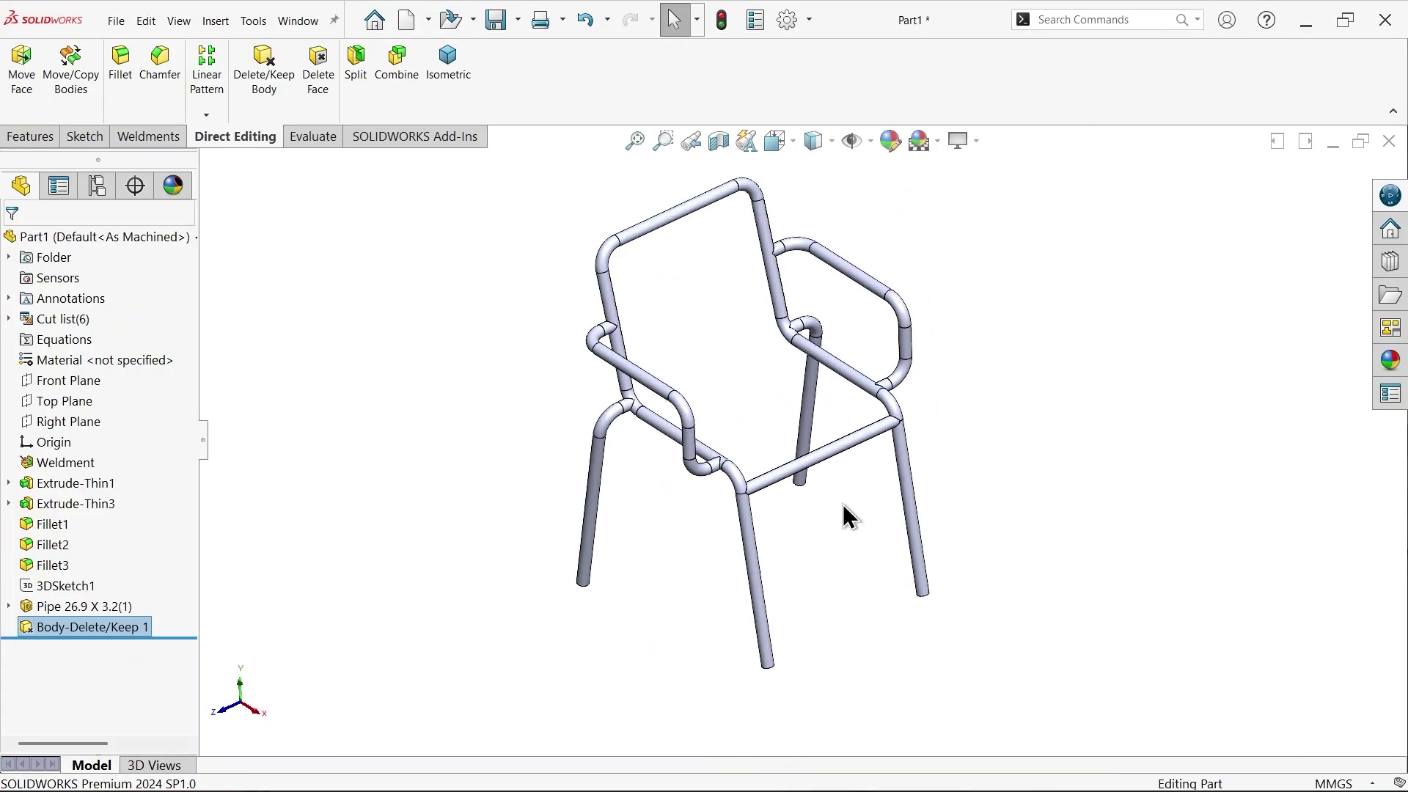
left_click(758, 378)
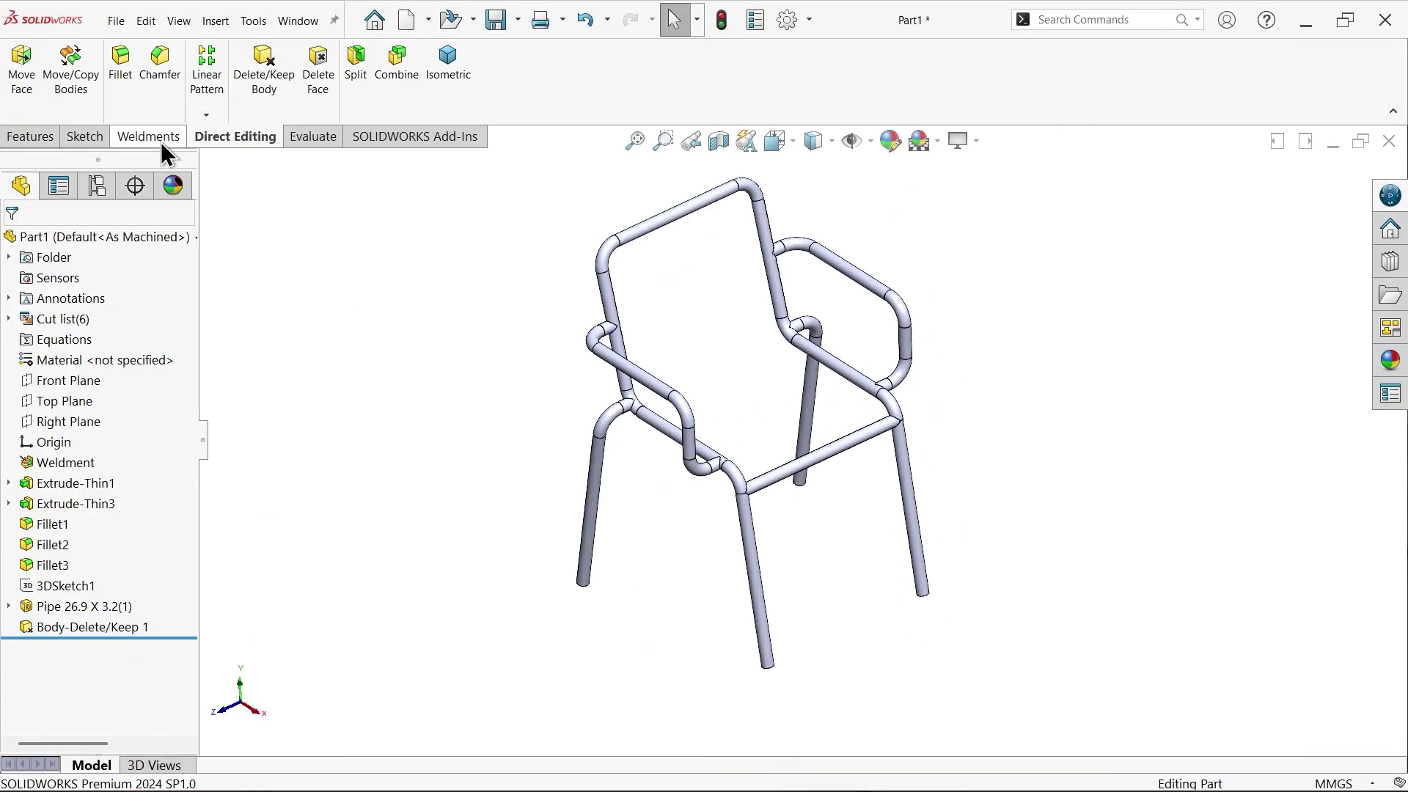
left_click(138, 142)
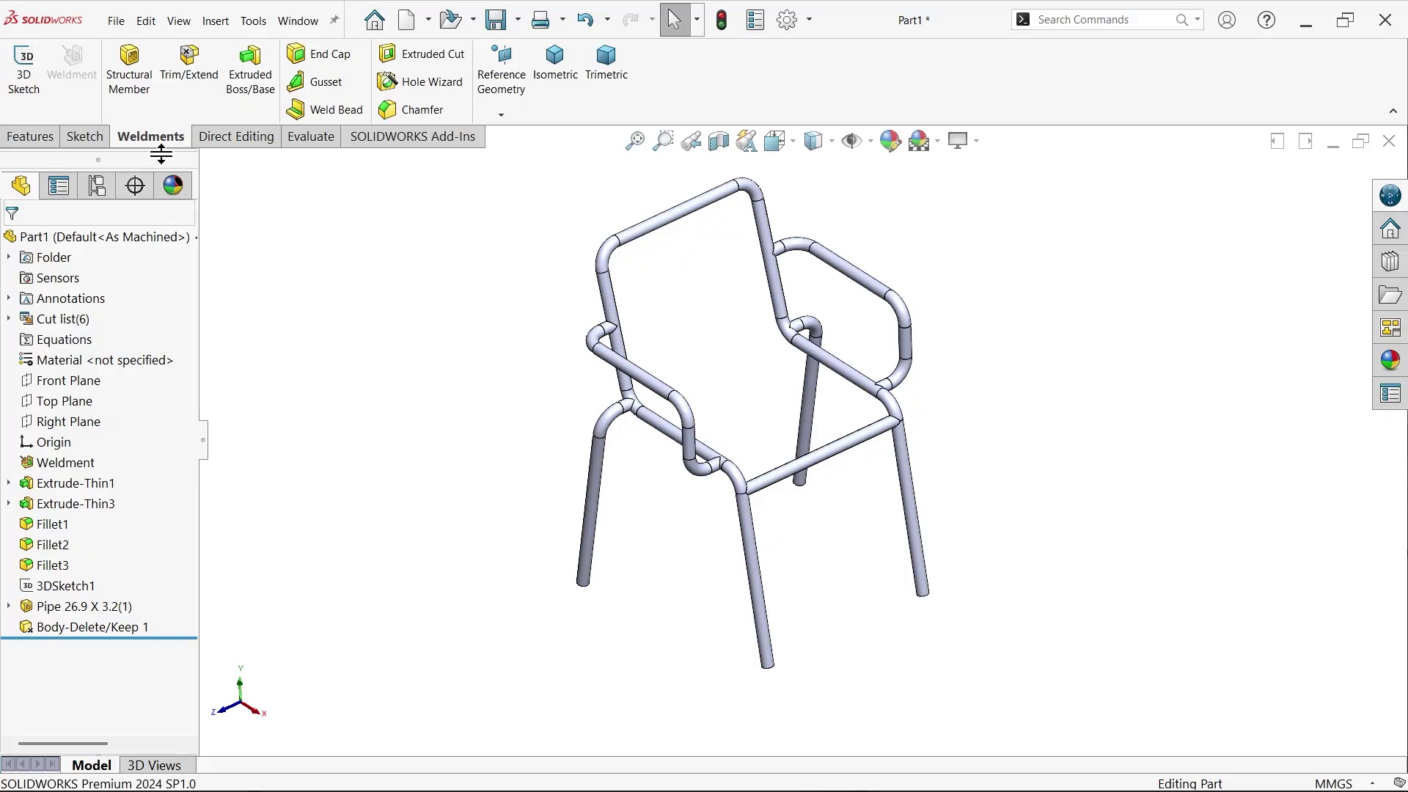
left_click(193, 96)
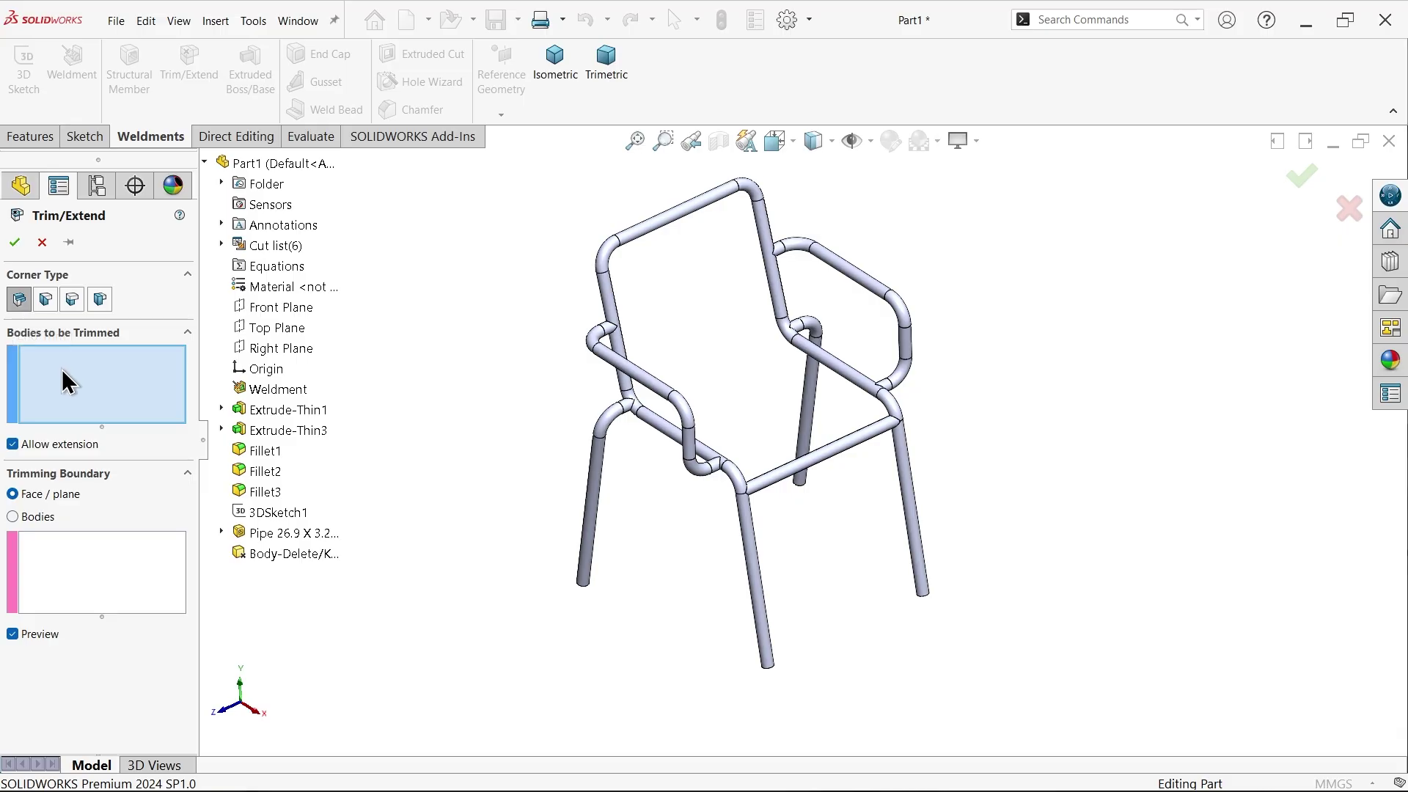
left_click(763, 645)
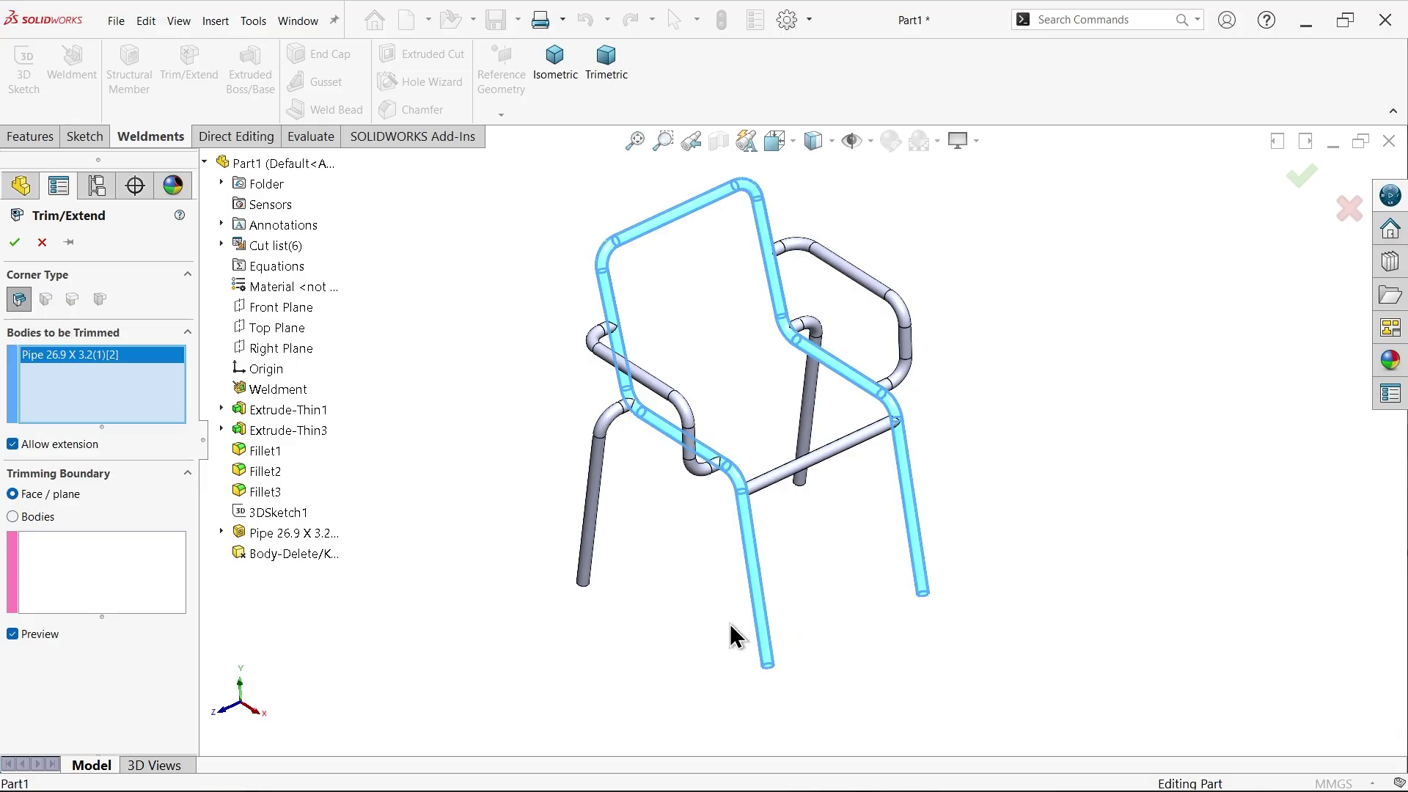
left_click(599, 568)
left_click(807, 436)
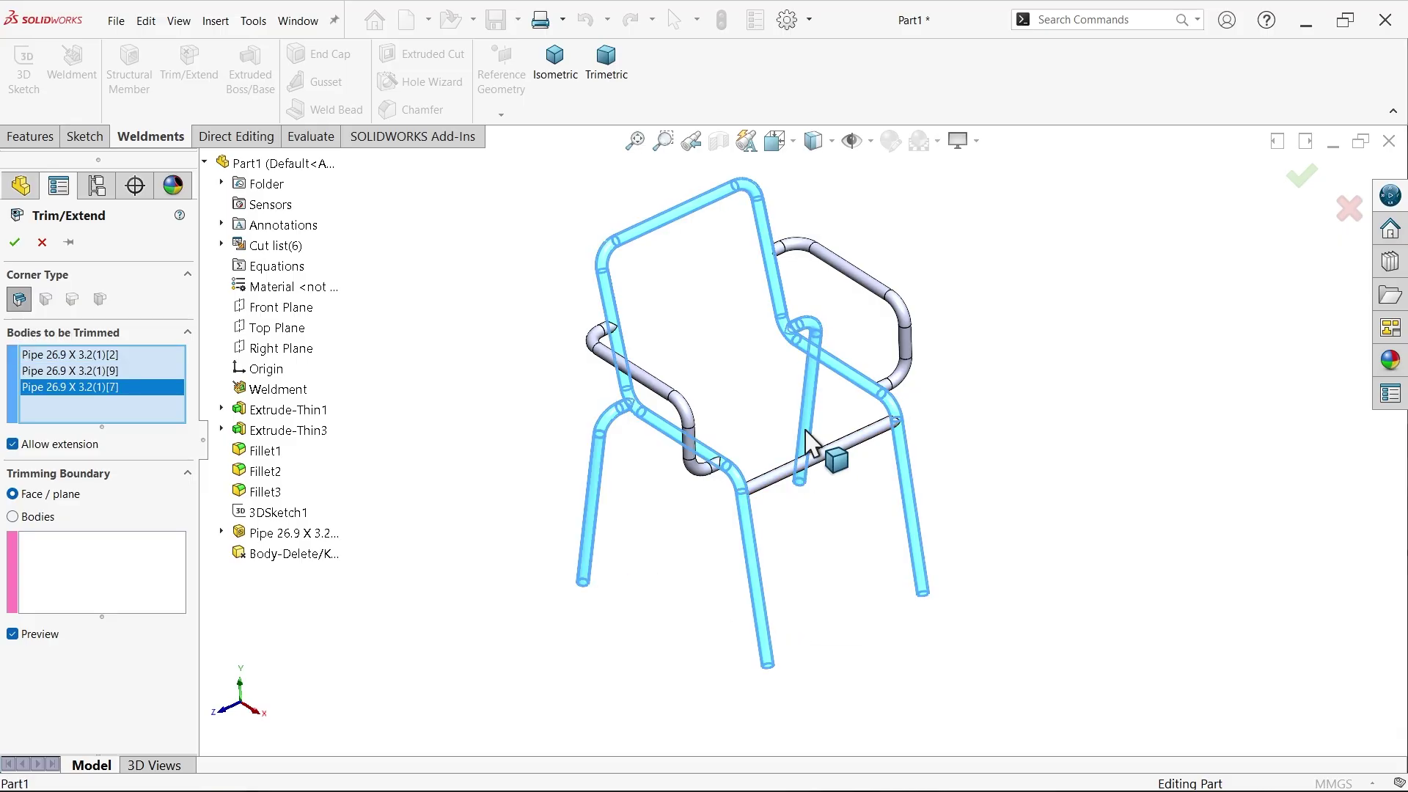
Step: Switch to the Front view and activate the Trimming Boundary selection
left_click(779, 140)
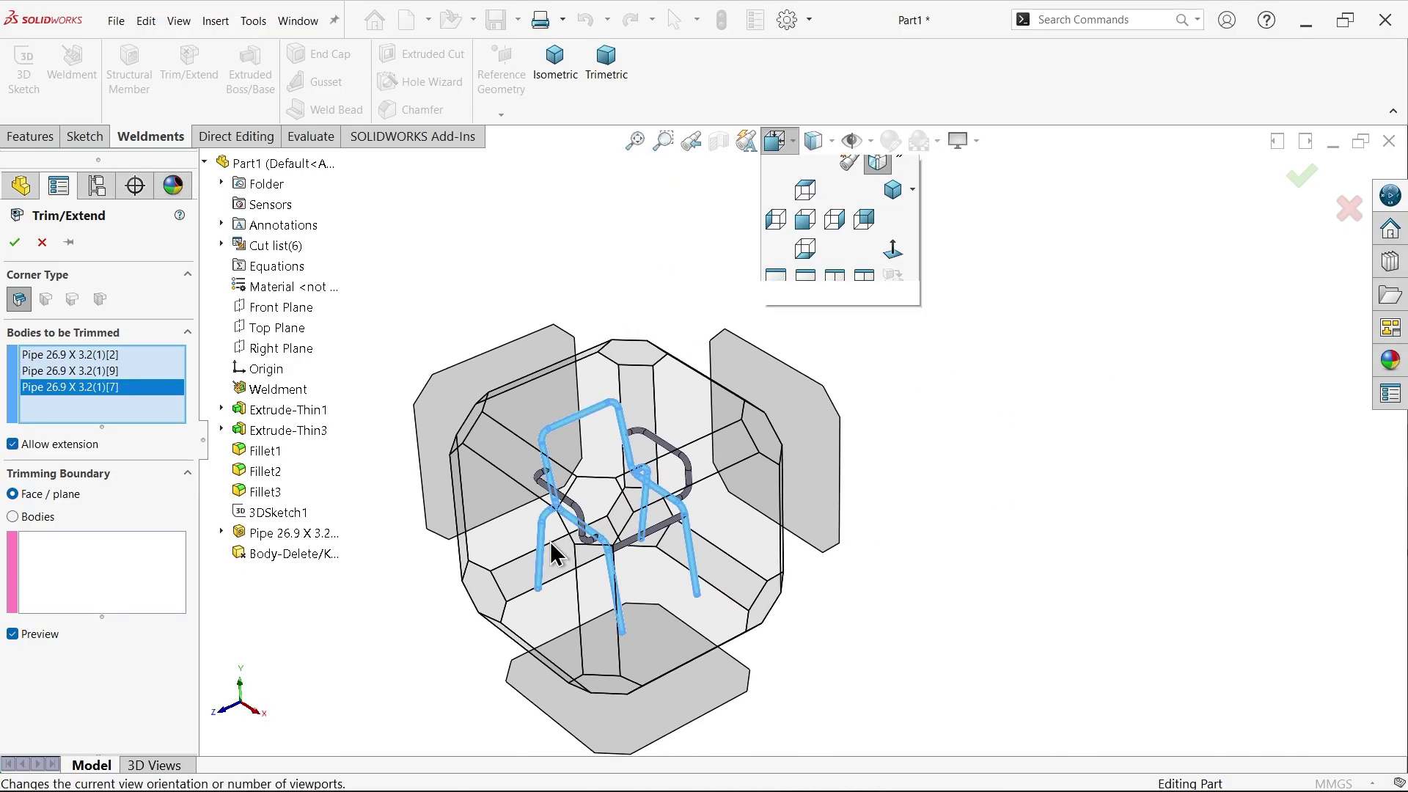
left_click(550, 610)
scroll(663, 713, "down", 5)
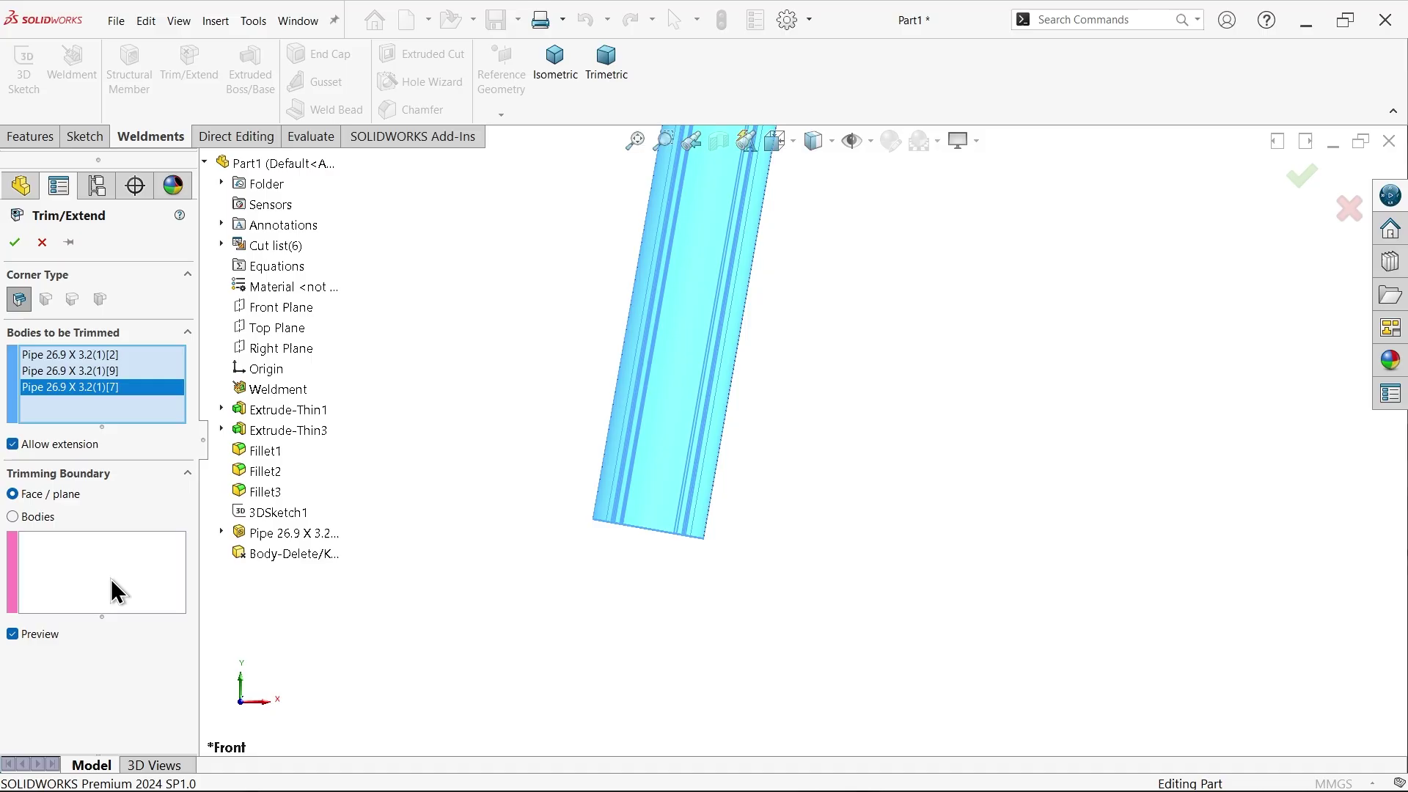
left_click(57, 581)
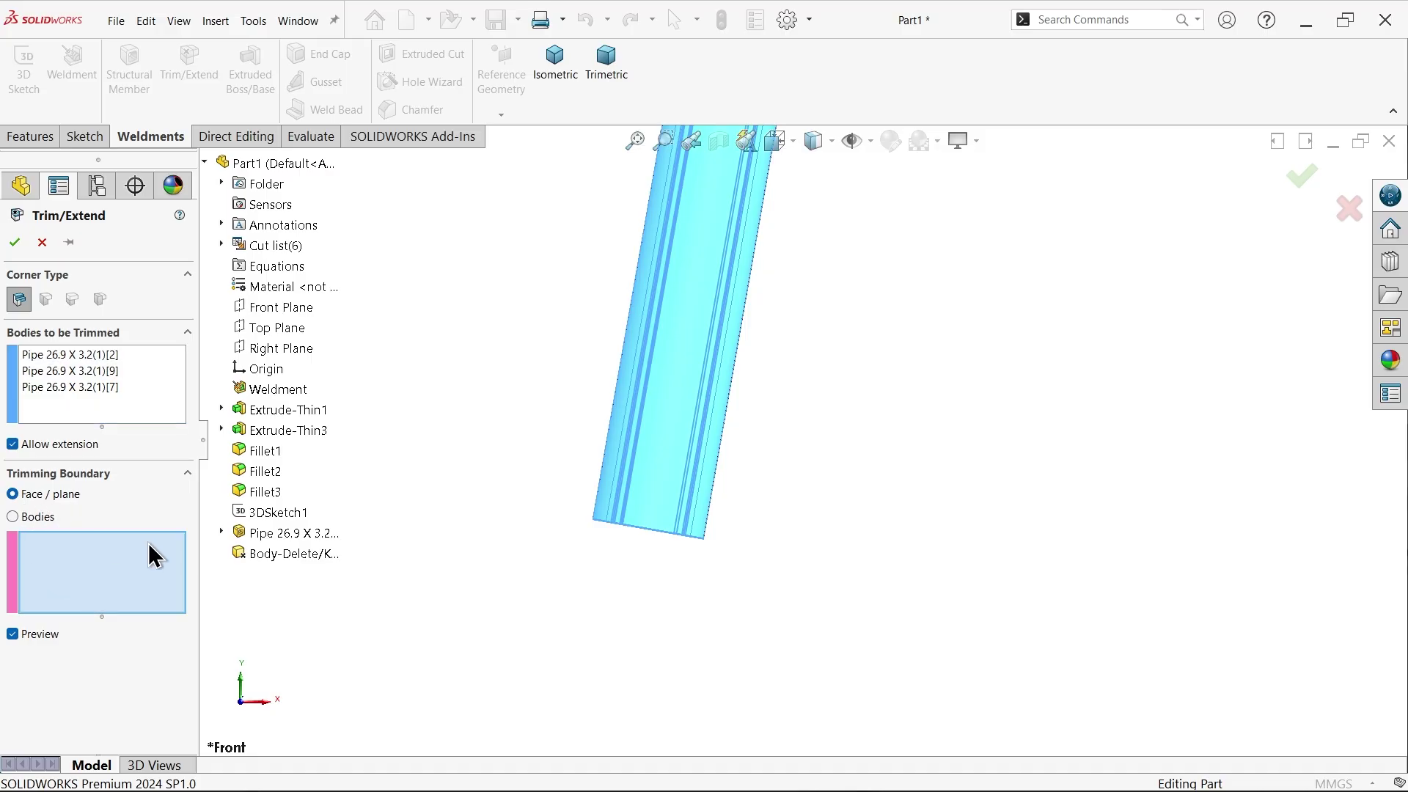
Step: Use the Top Plane as the boundary and discard the Body 3 and Body 2 pieces below it
left_click(279, 327)
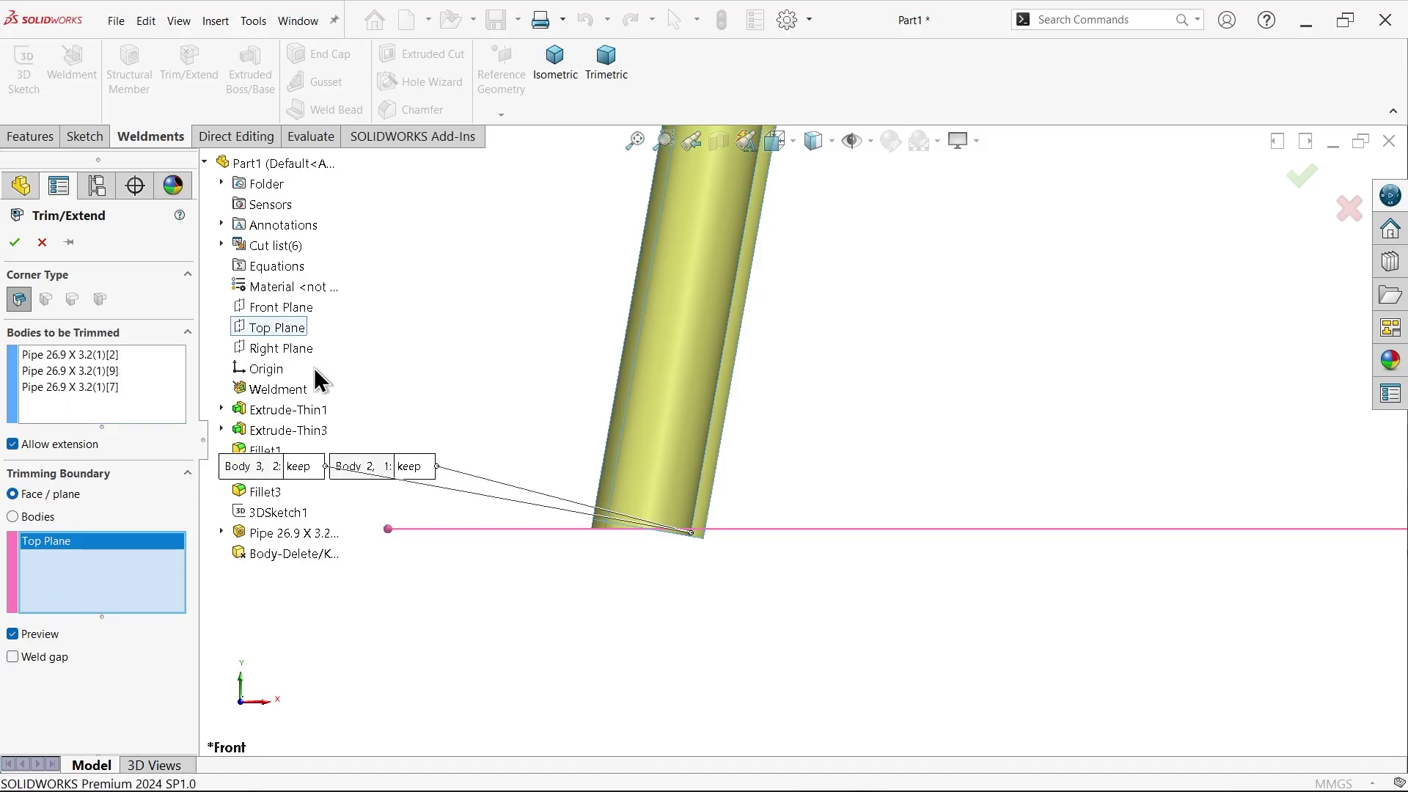
scroll(692, 540, "down", 8)
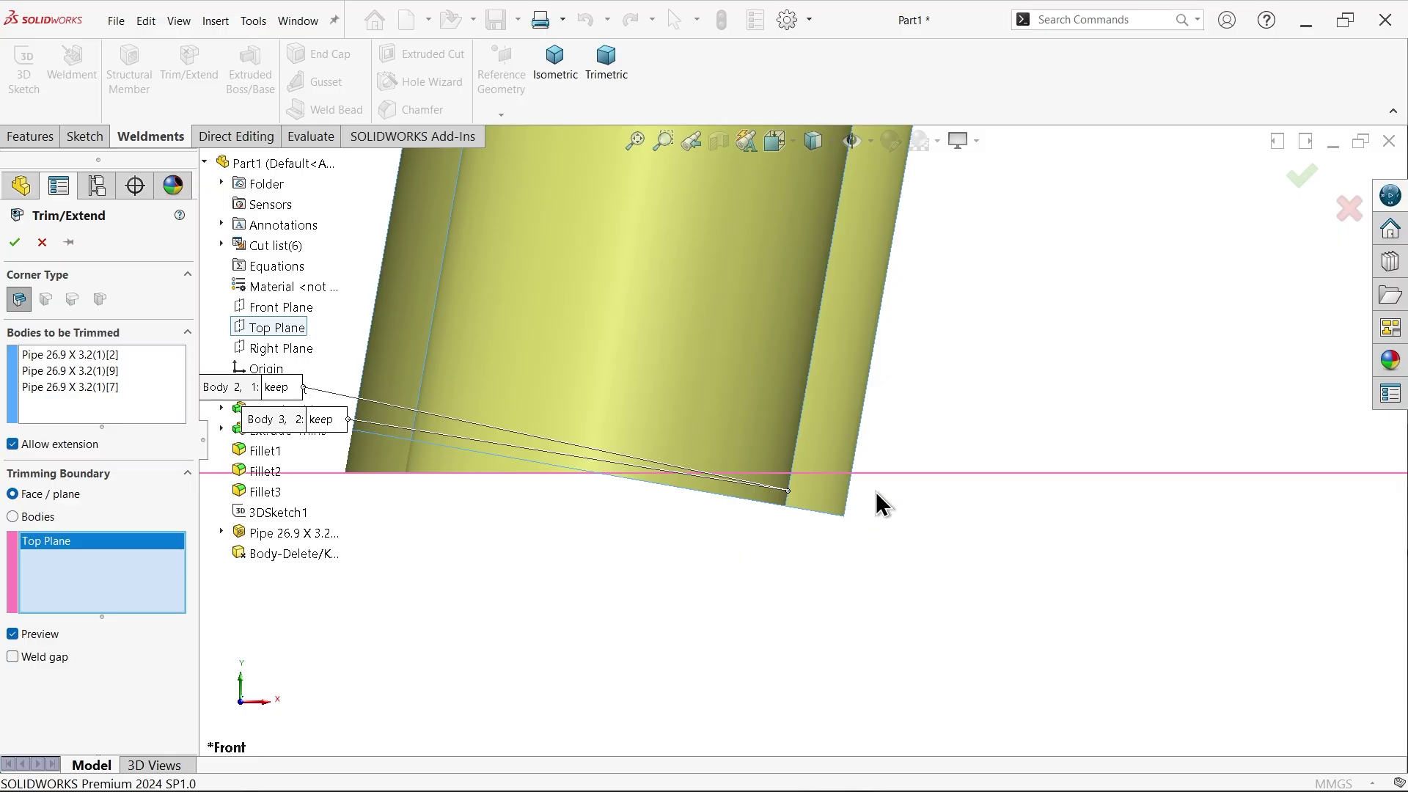
scroll(865, 503, "up", 4)
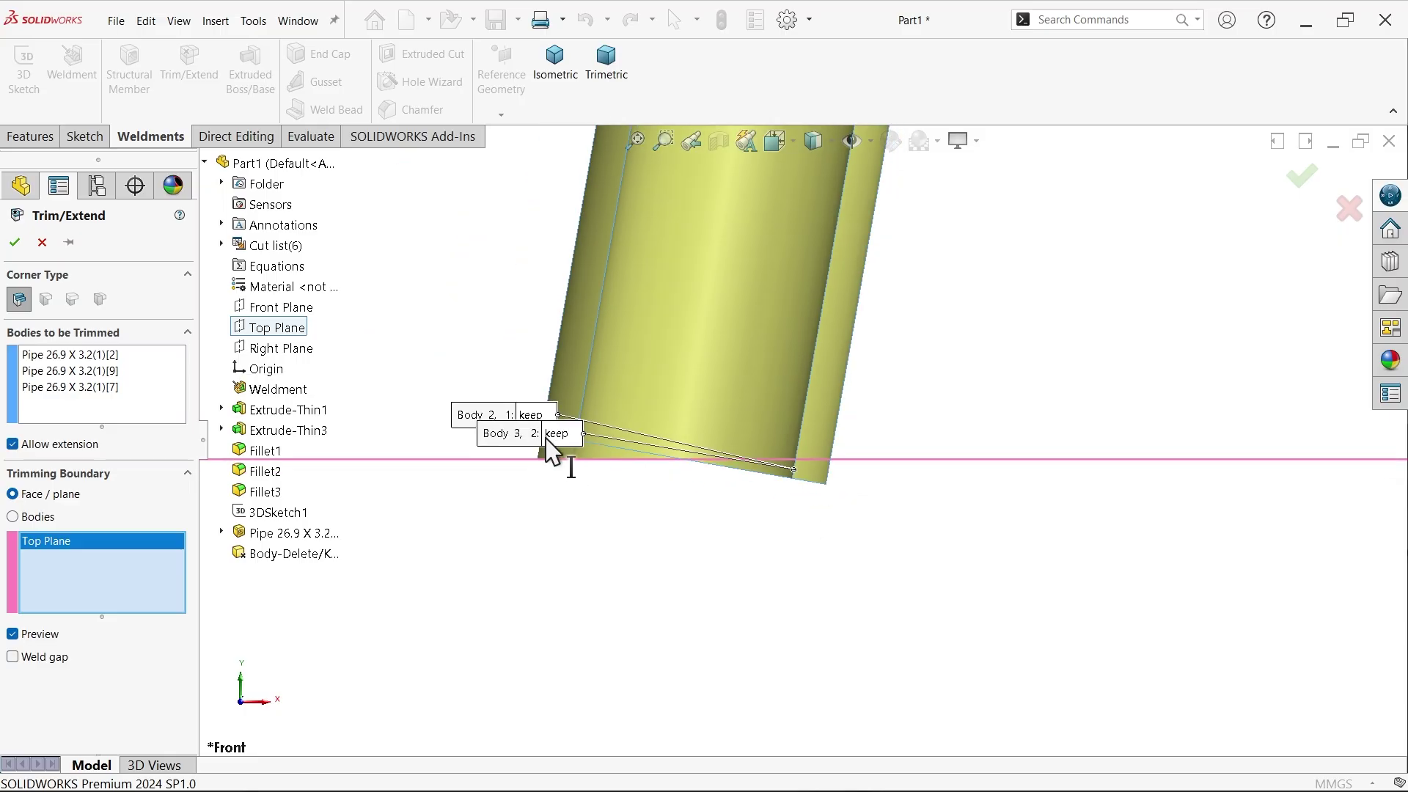
left_click_drag(546, 444, 700, 579)
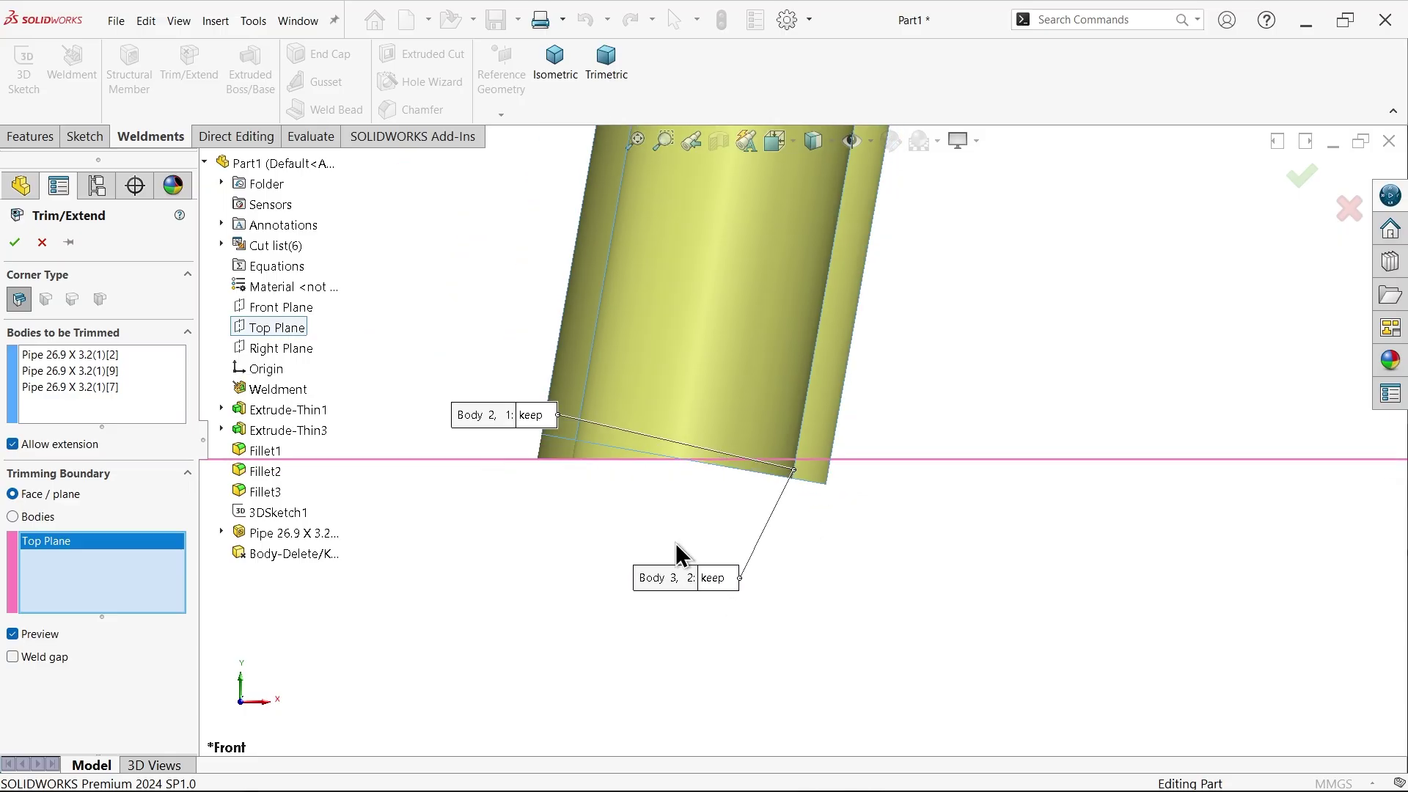
left_click(715, 578)
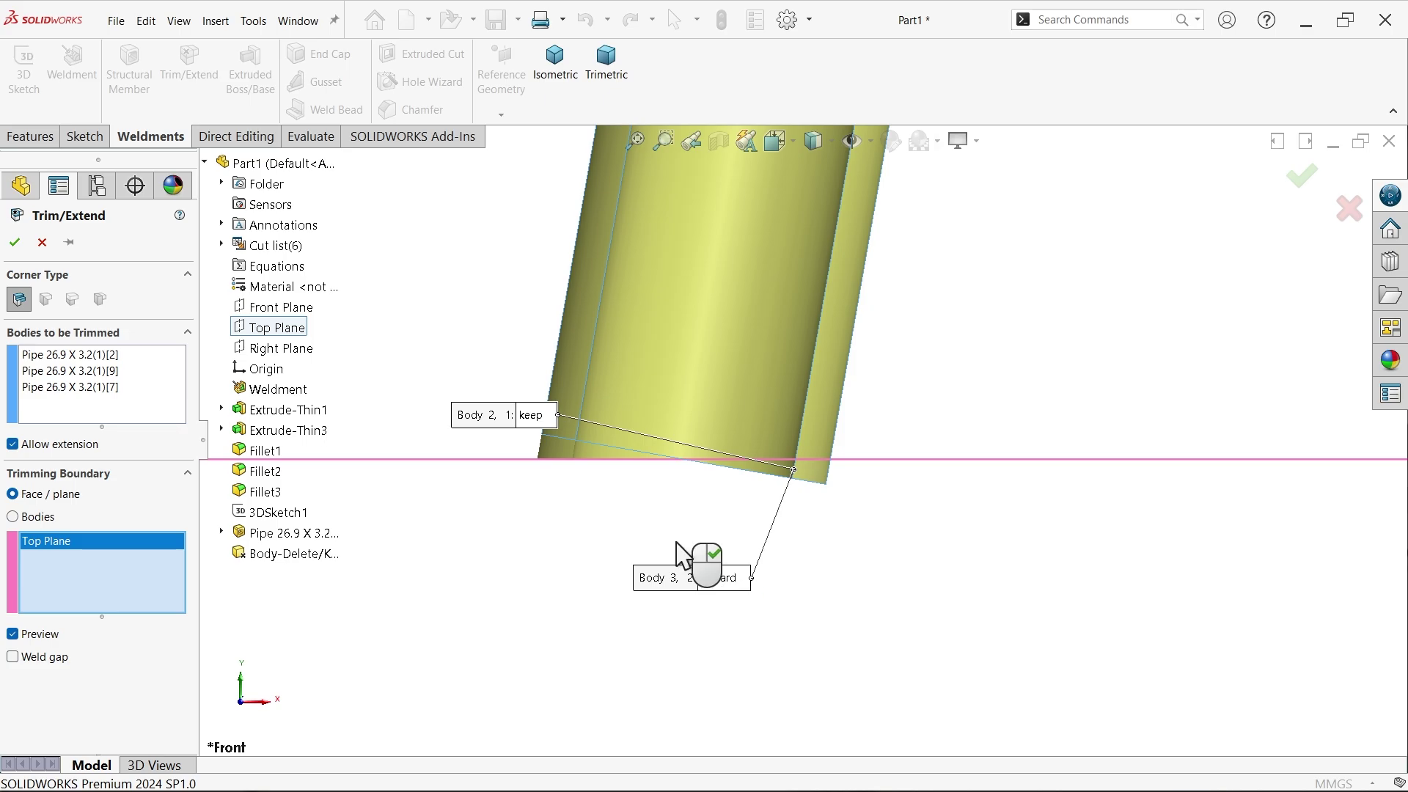
left_click(529, 416)
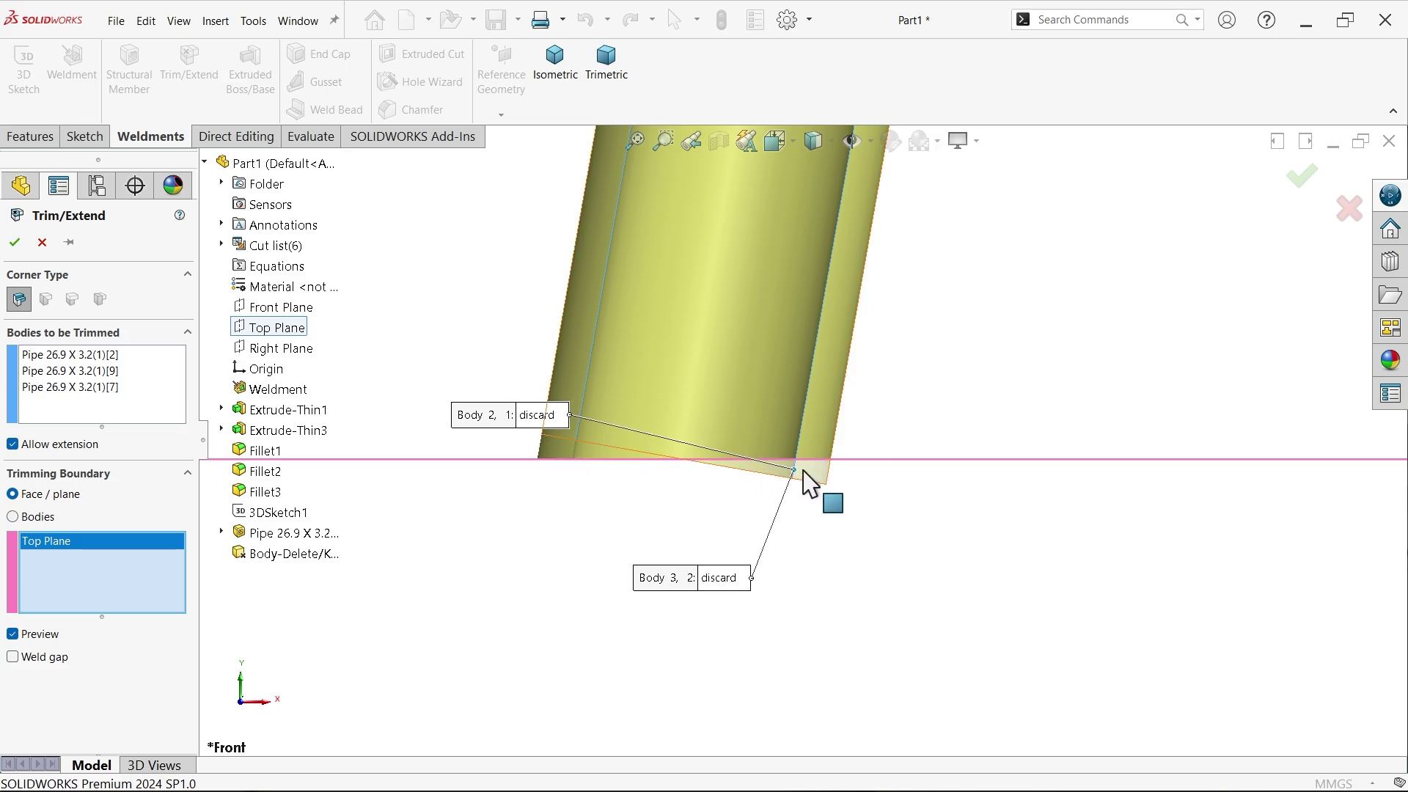
Step: Discard the lower Body 1 piece, keep its upper piece, and apply Trim/Extend1
scroll(811, 480, "down", 3)
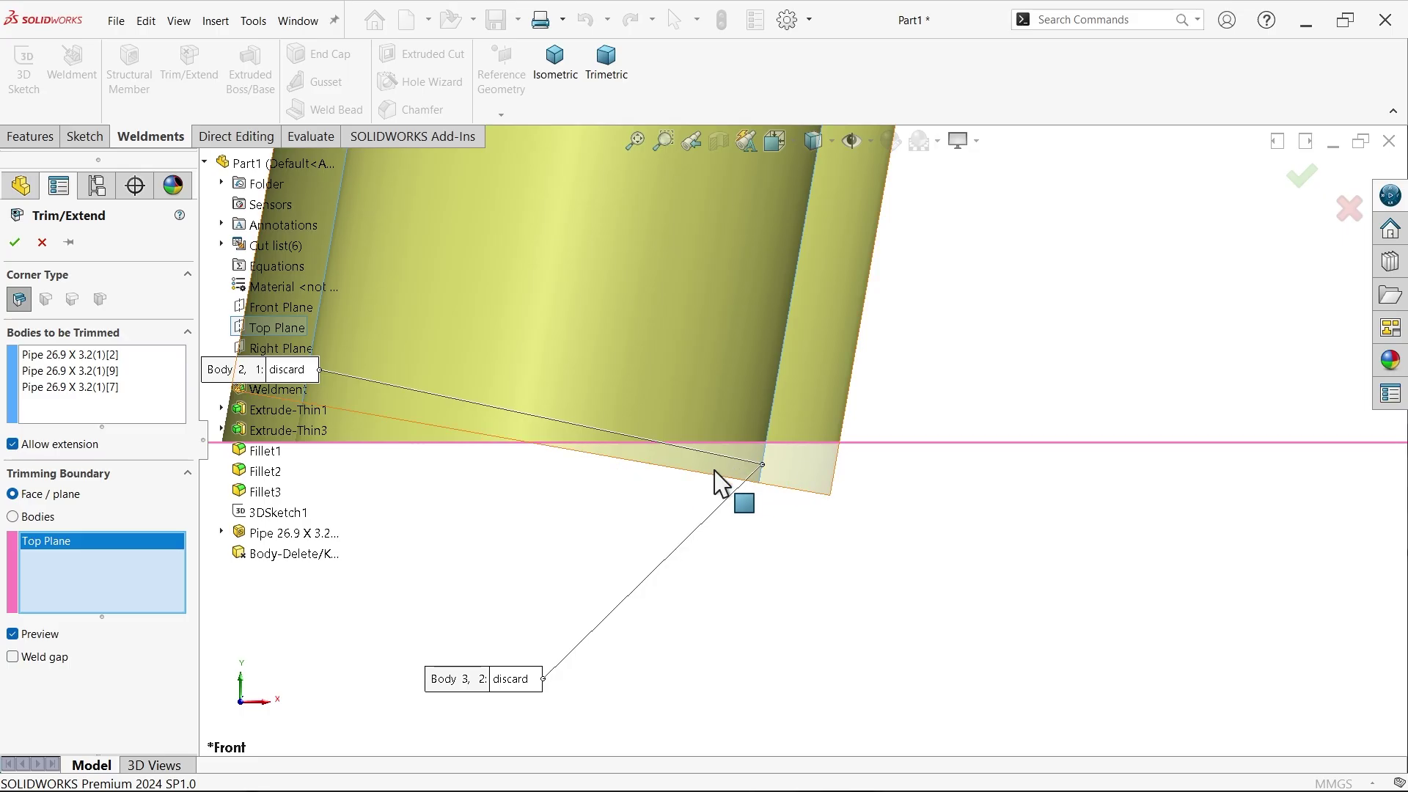
scroll(717, 479, "up", 3)
scroll(1106, 487, "up", 2)
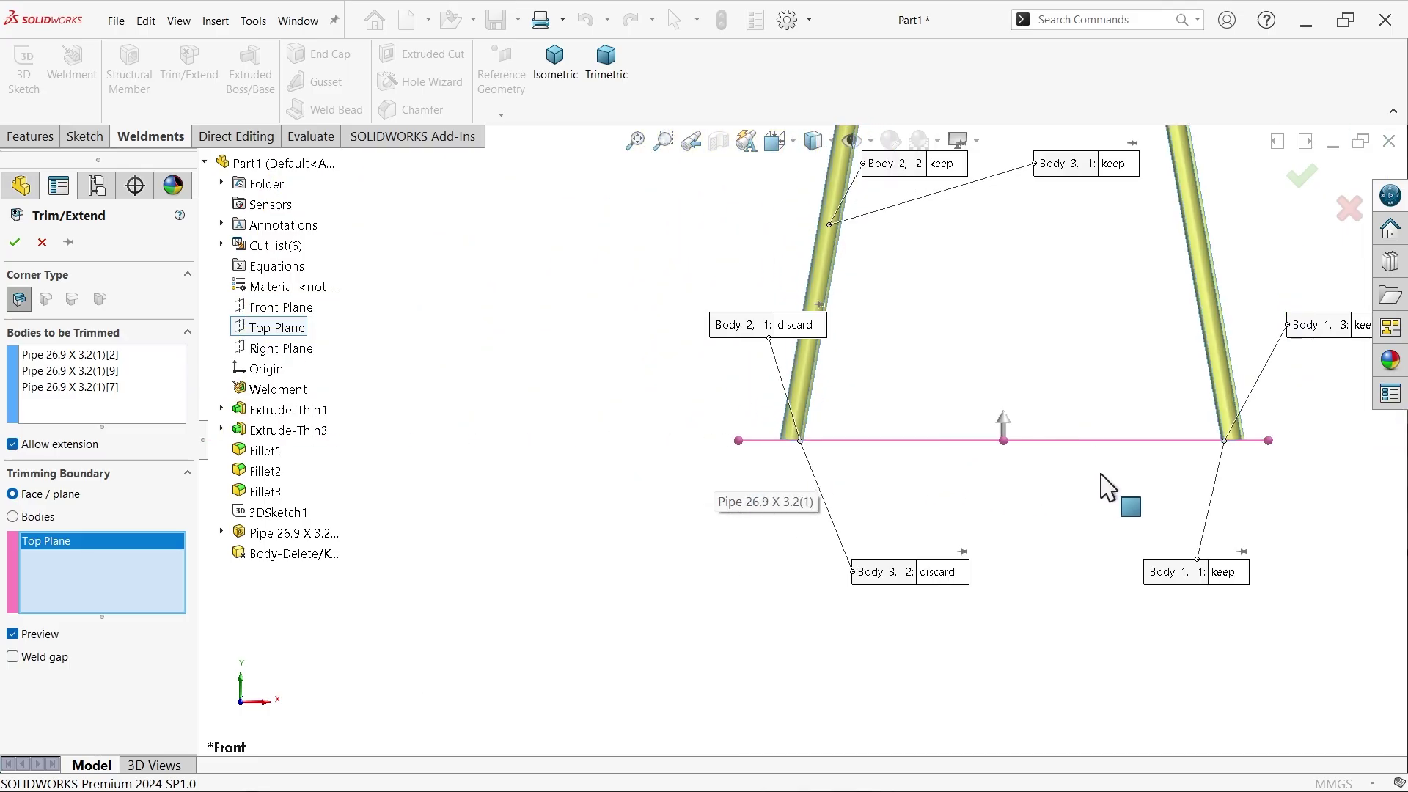
scroll(1169, 462, "down", 5)
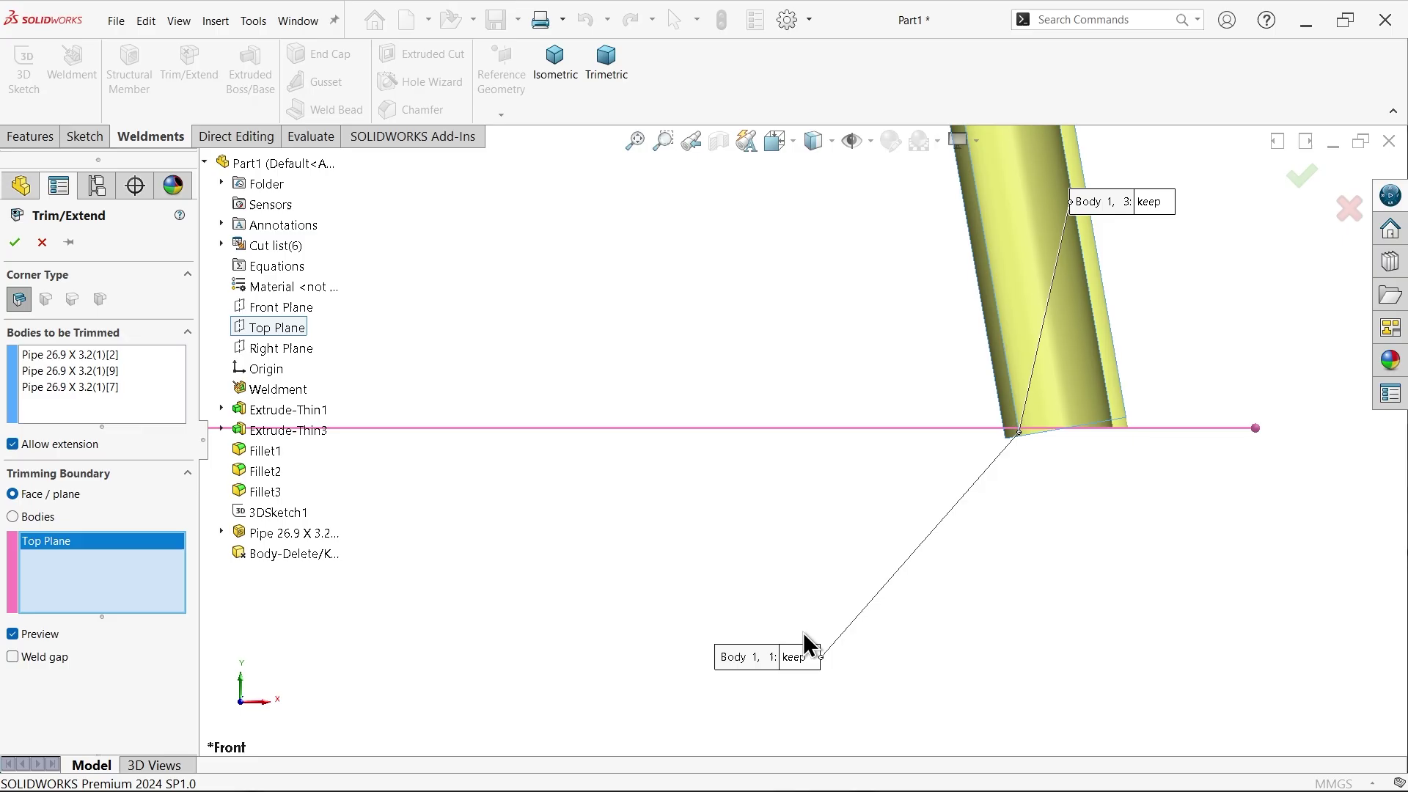
left_click(799, 660)
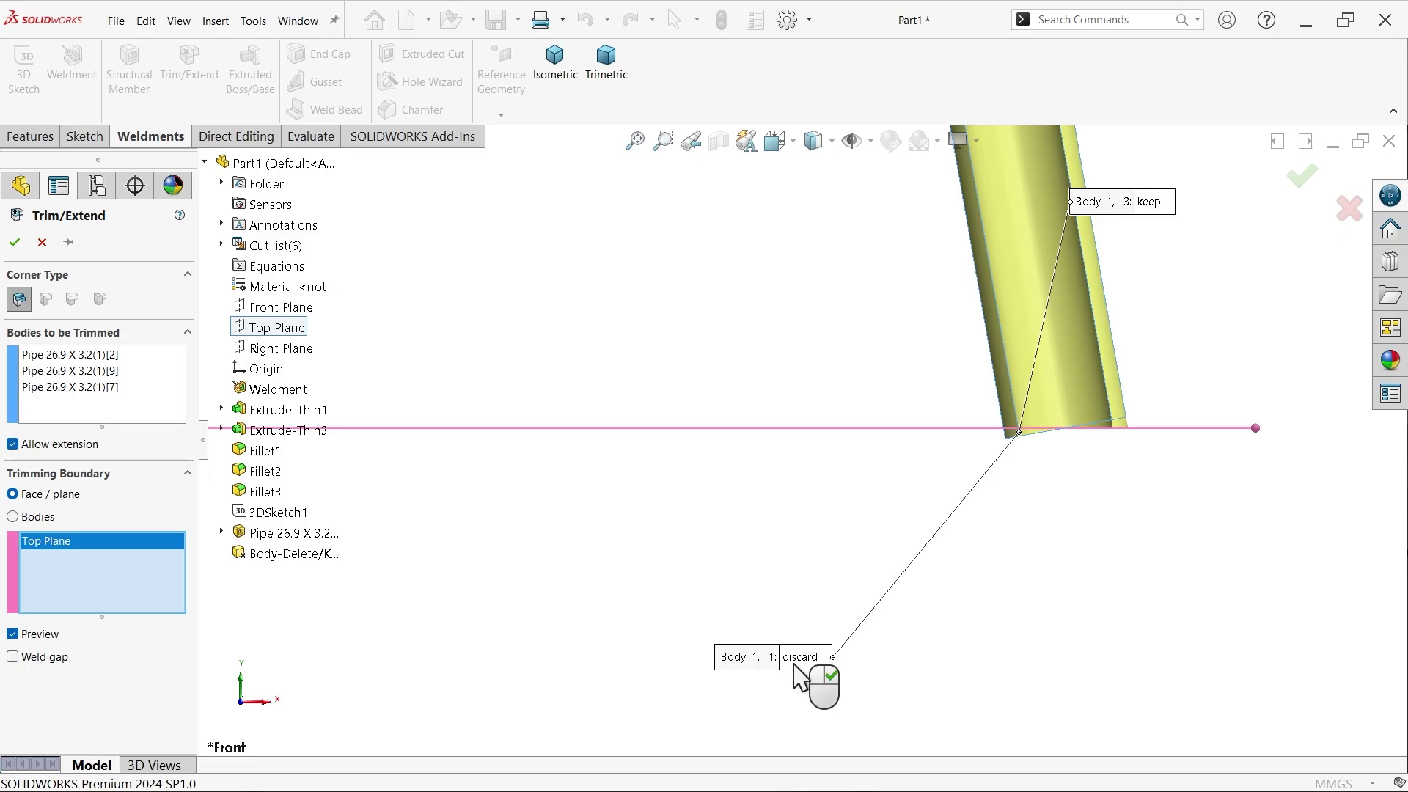
left_click(1147, 202)
scroll(1030, 465, "down", 3)
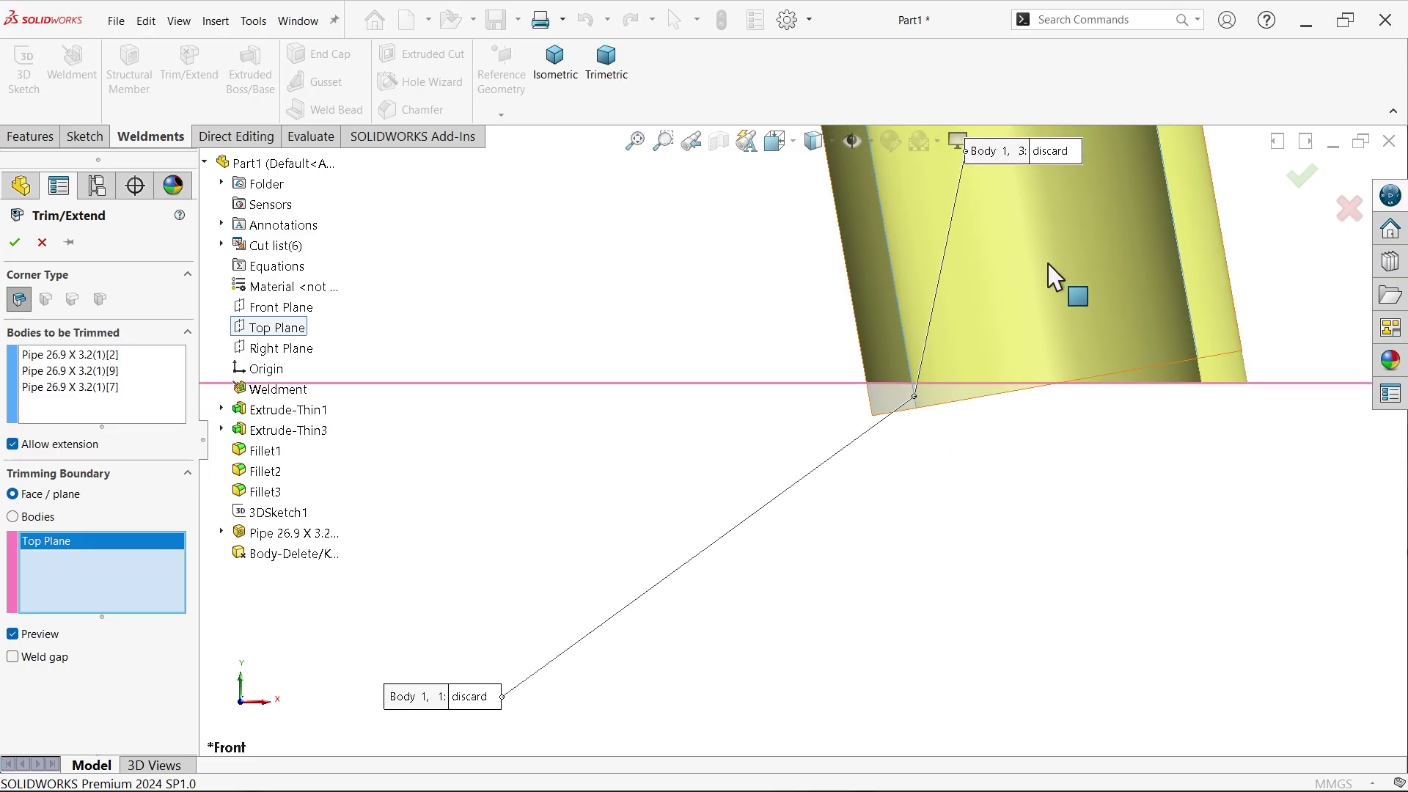
scroll(858, 423, "up", 2)
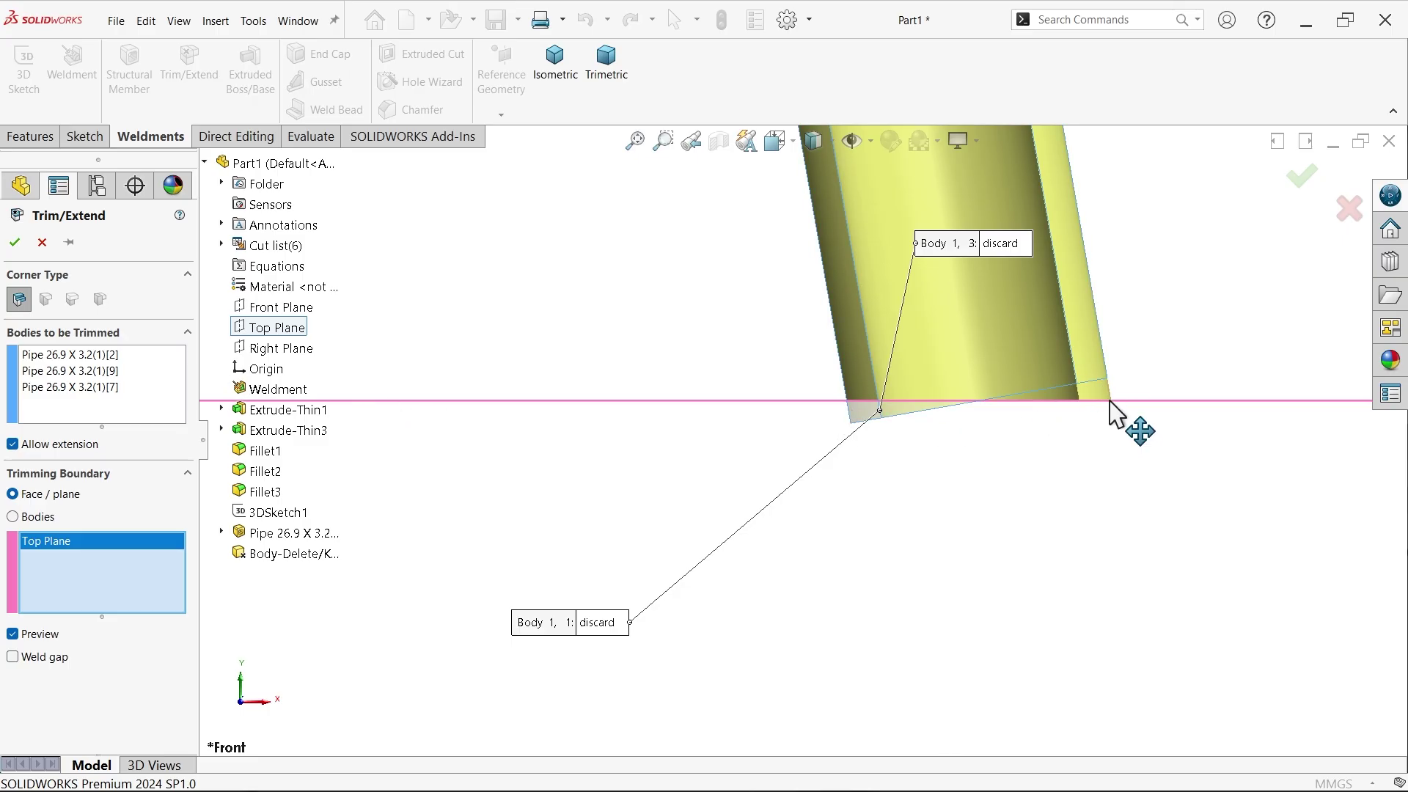
left_click(14, 242)
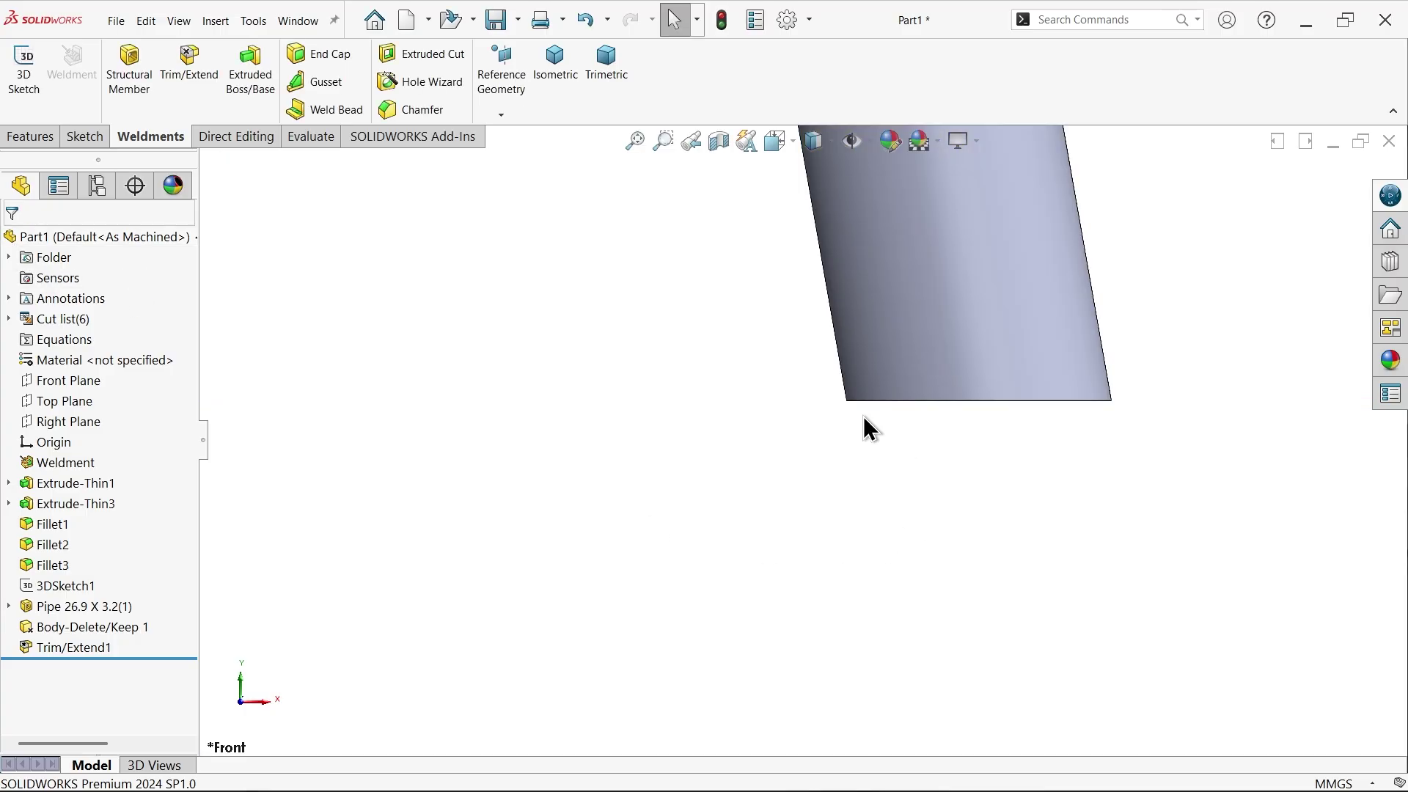
Step: Orbit to an oblique view and start an End Cap with 10 mm thickness
scroll(745, 444, "up", 8)
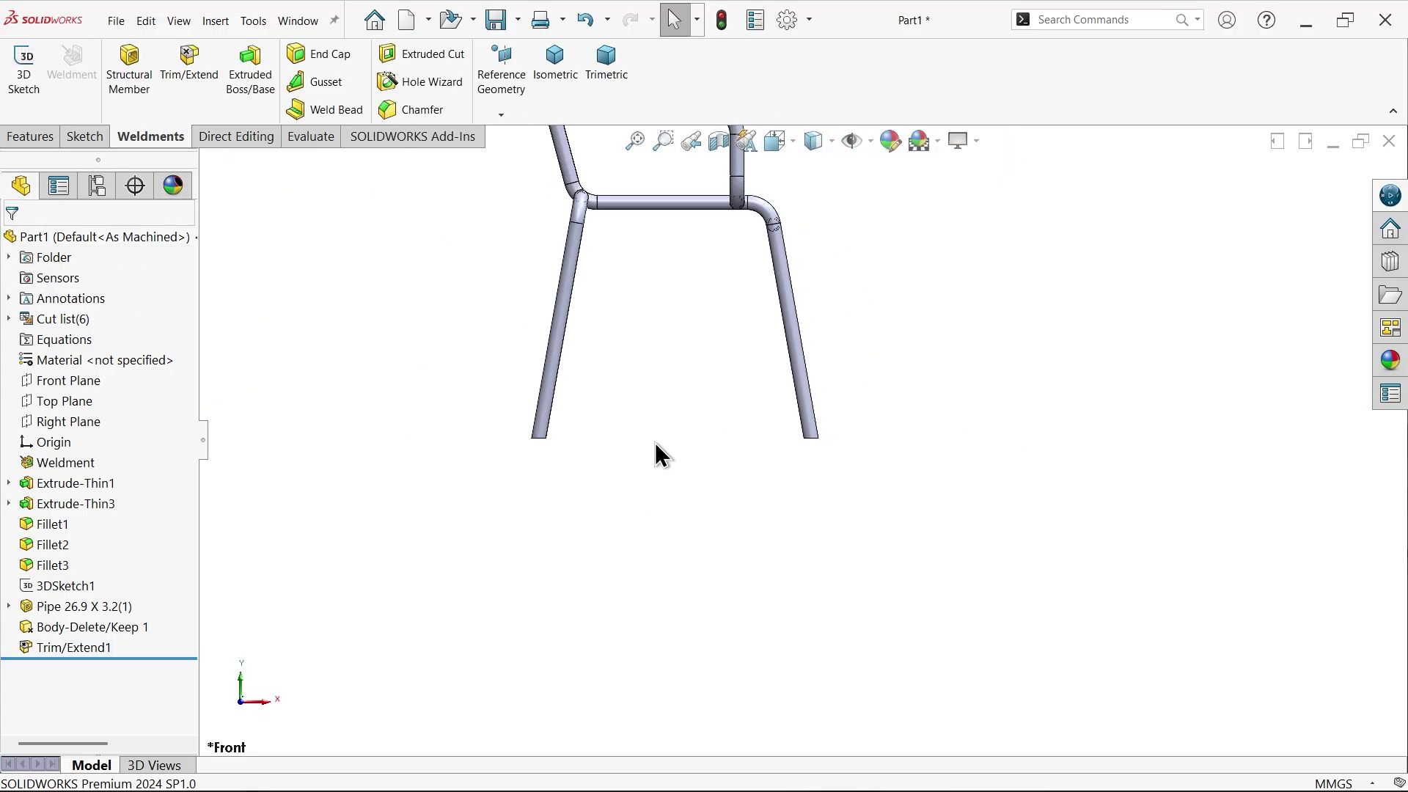
middle_click_drag(662, 455, 630, 327)
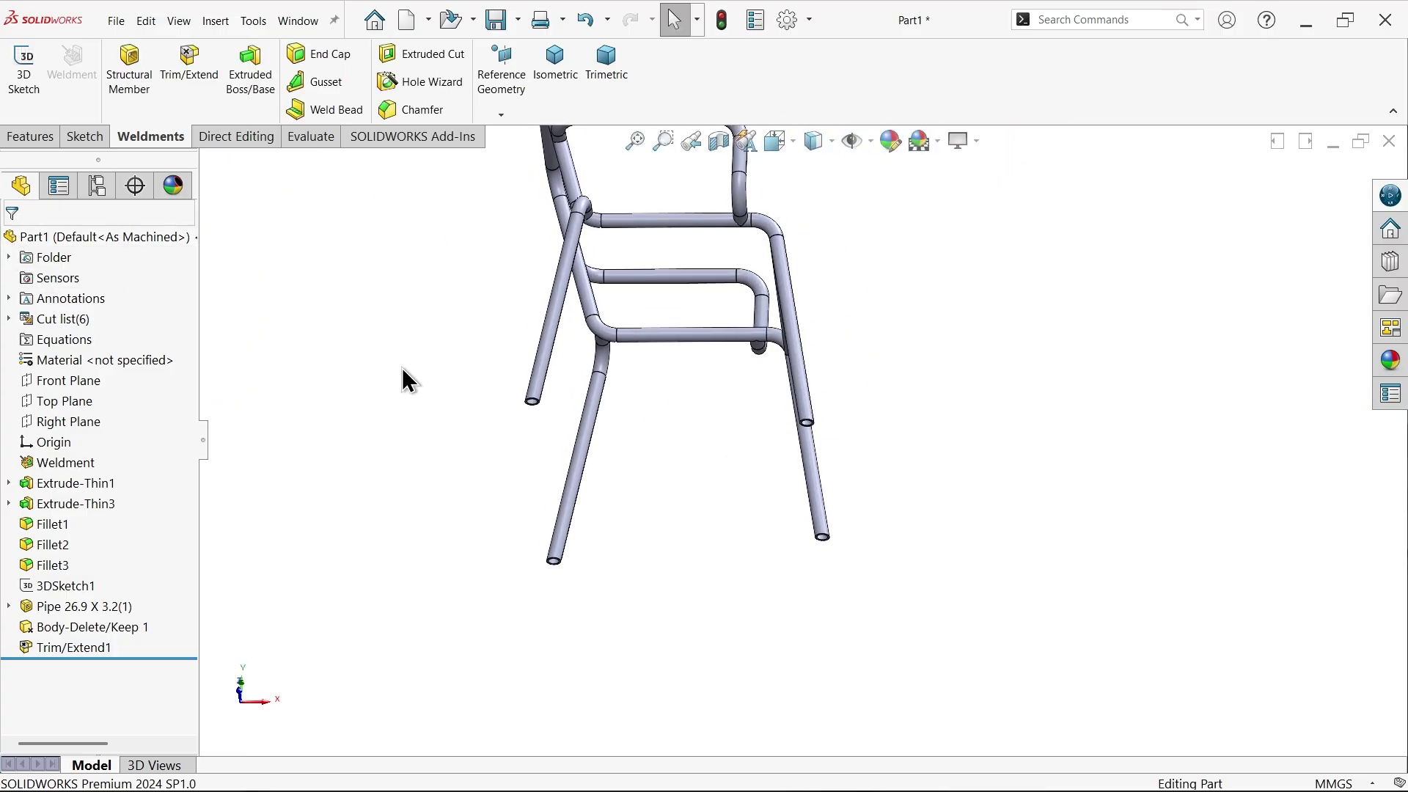
left_click(334, 58)
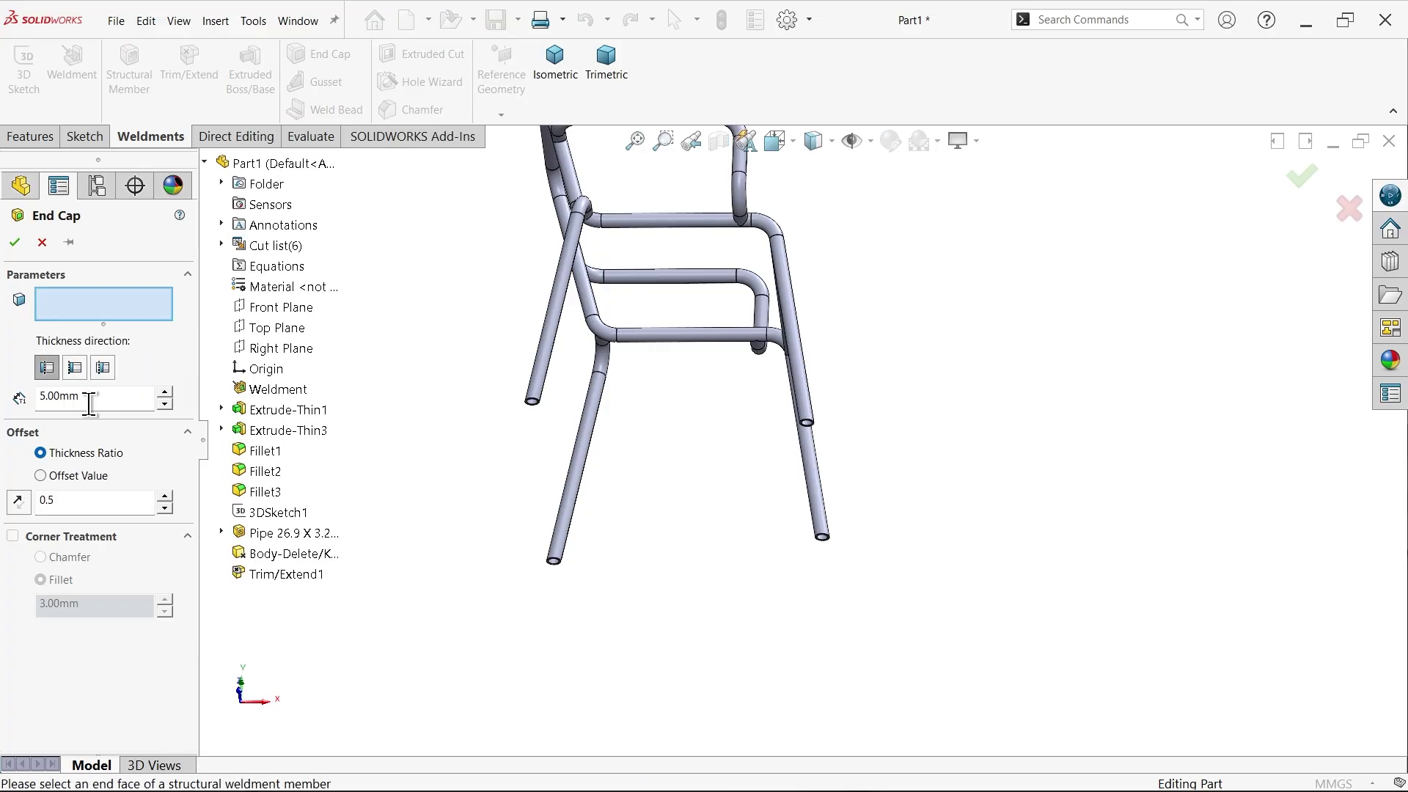
left_click_drag(87, 399, 19, 396)
type("10")
key("Return")
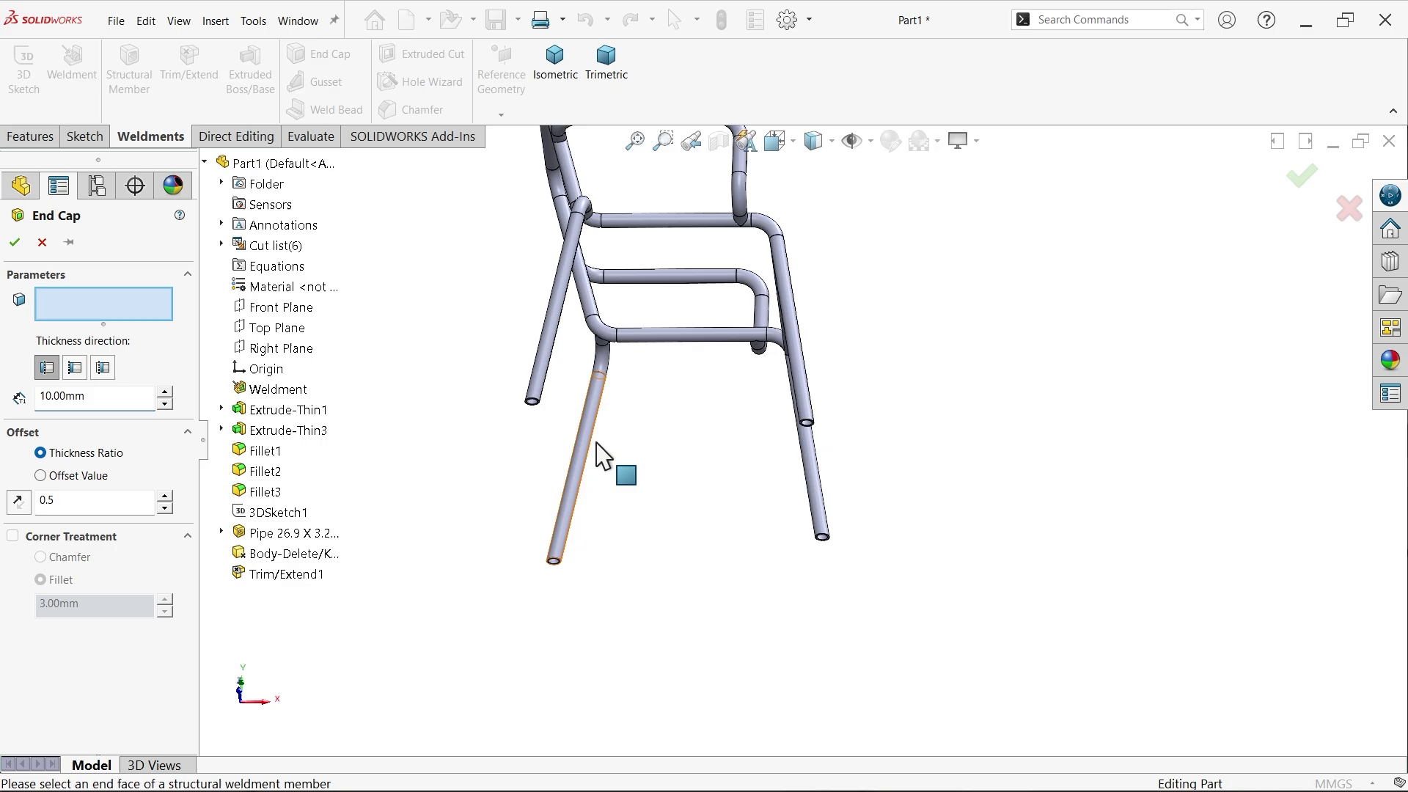
Step: Select the bottom end faces of all four chair legs for the end caps
scroll(572, 514, "down", 8)
scroll(579, 305, "down", 4)
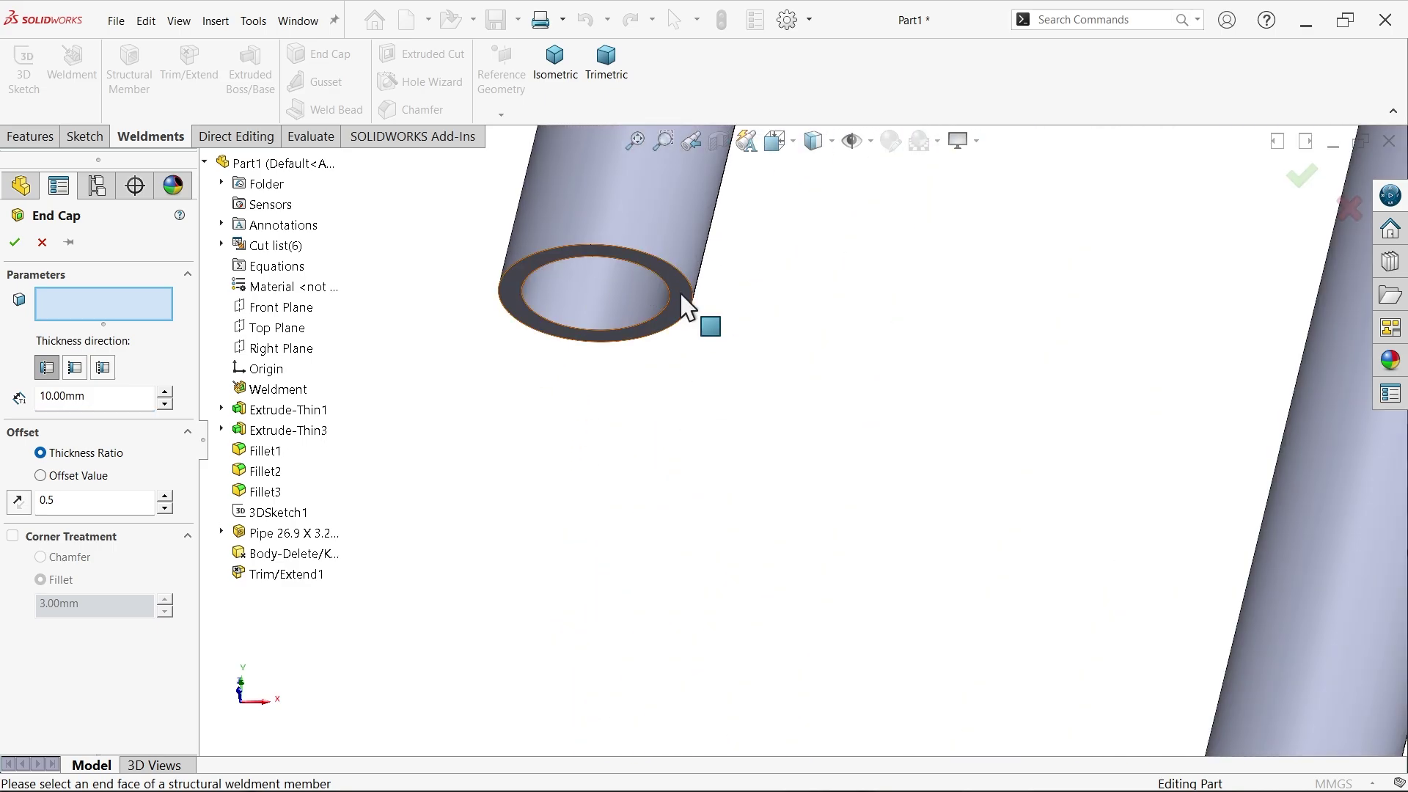
left_click(700, 310)
scroll(715, 362, "up", 5)
scroll(873, 477, "up", 5)
scroll(1005, 462, "down", 10)
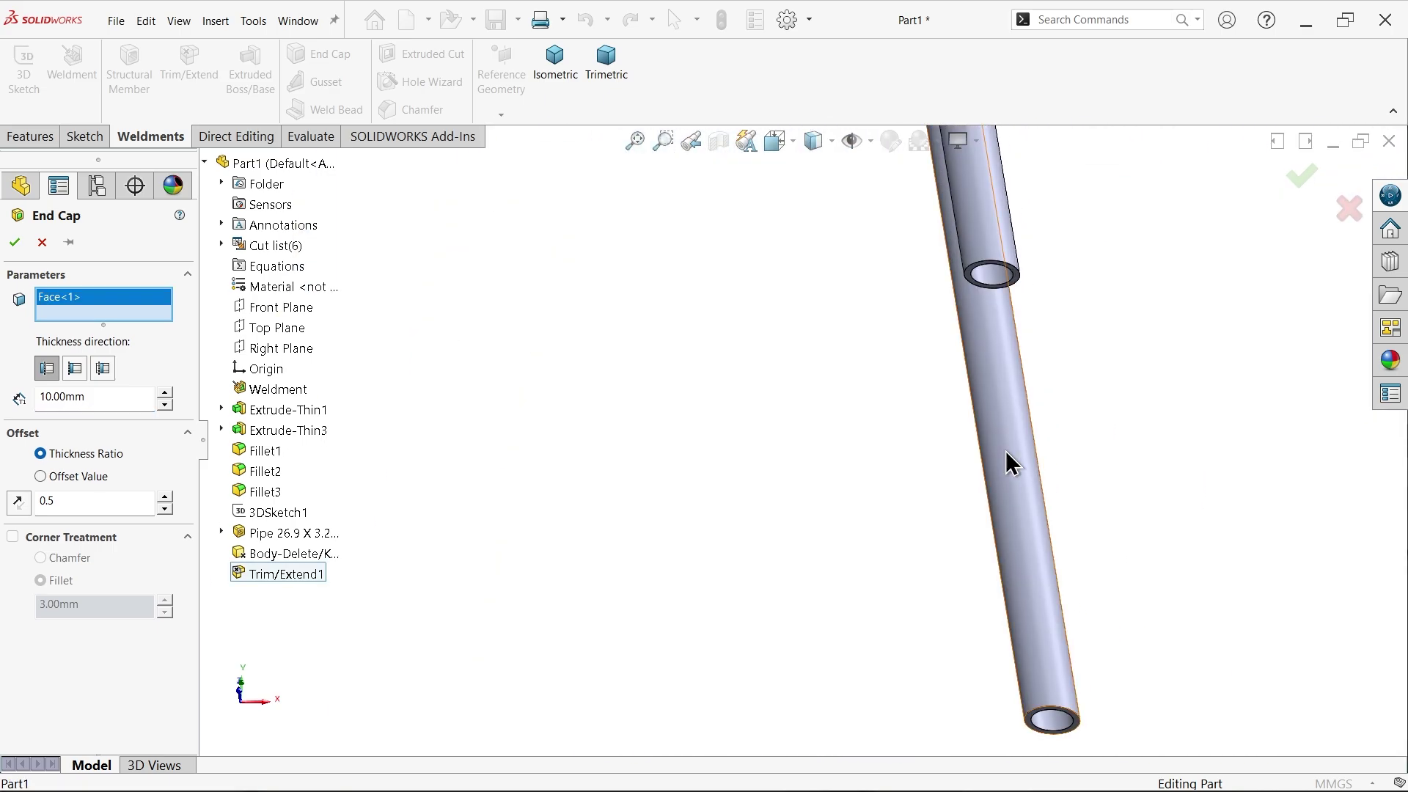
left_click(970, 227)
scroll(952, 337, "up", 5)
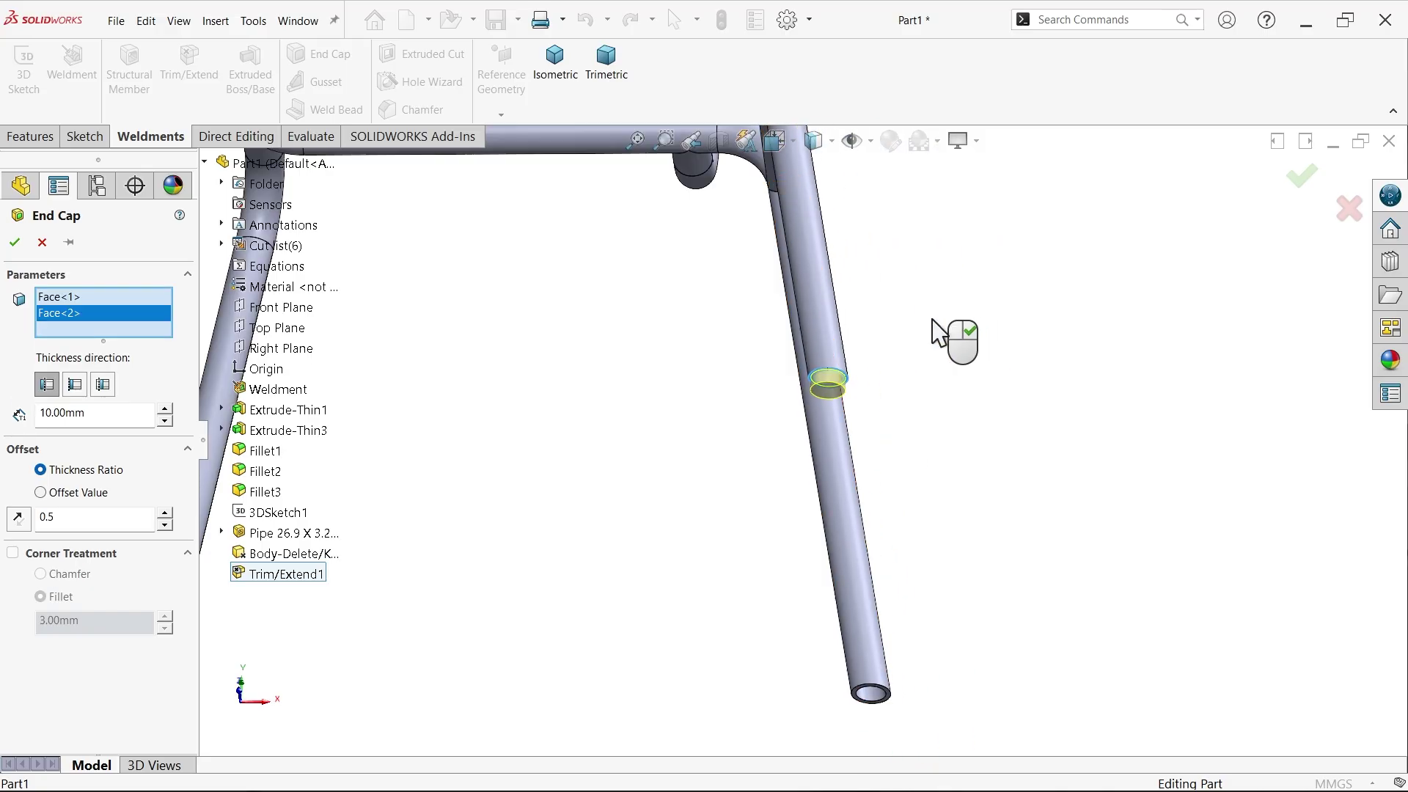
scroll(835, 583, "down", 6)
scroll(844, 513, "down", 2)
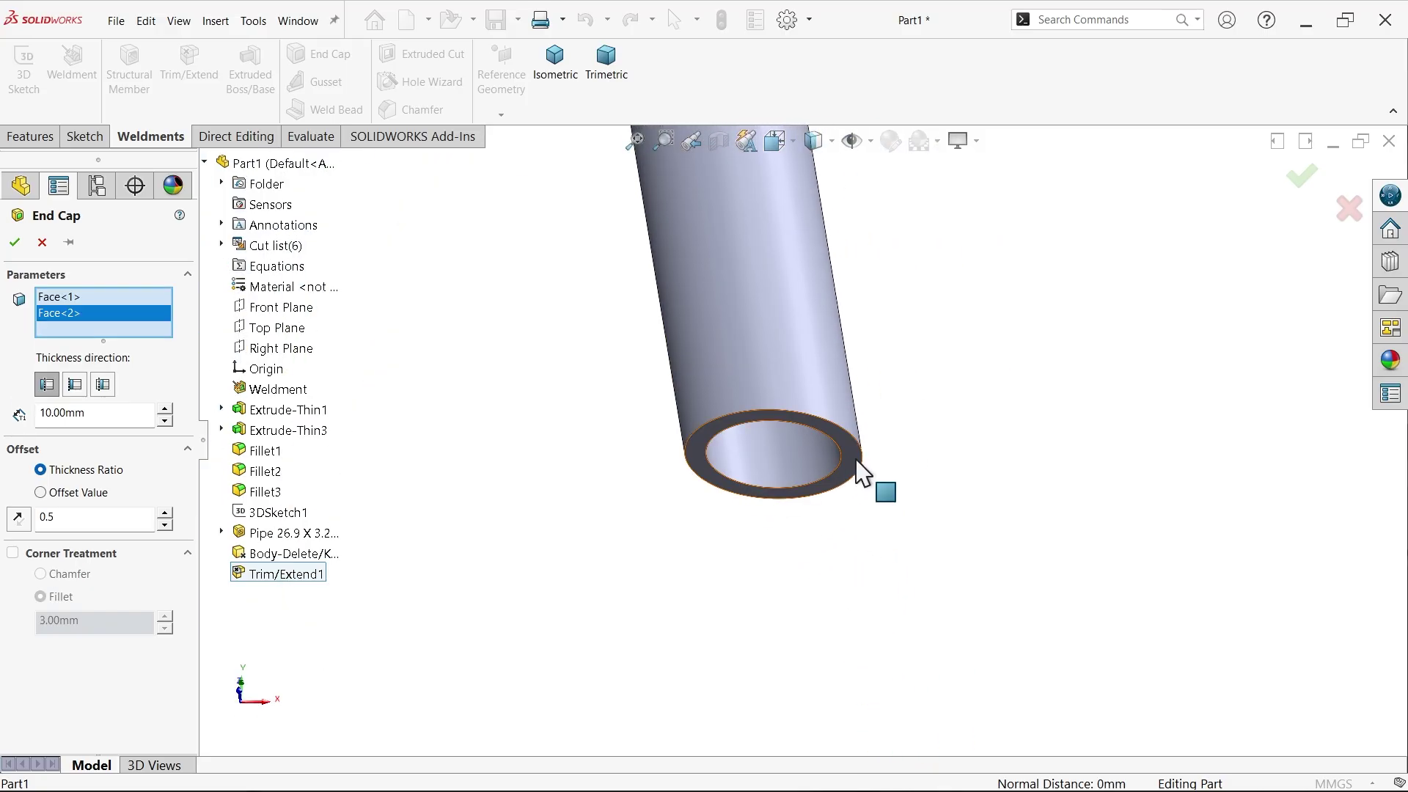
left_click(865, 477)
scroll(833, 494, "up", 5)
scroll(459, 503, "down", 8)
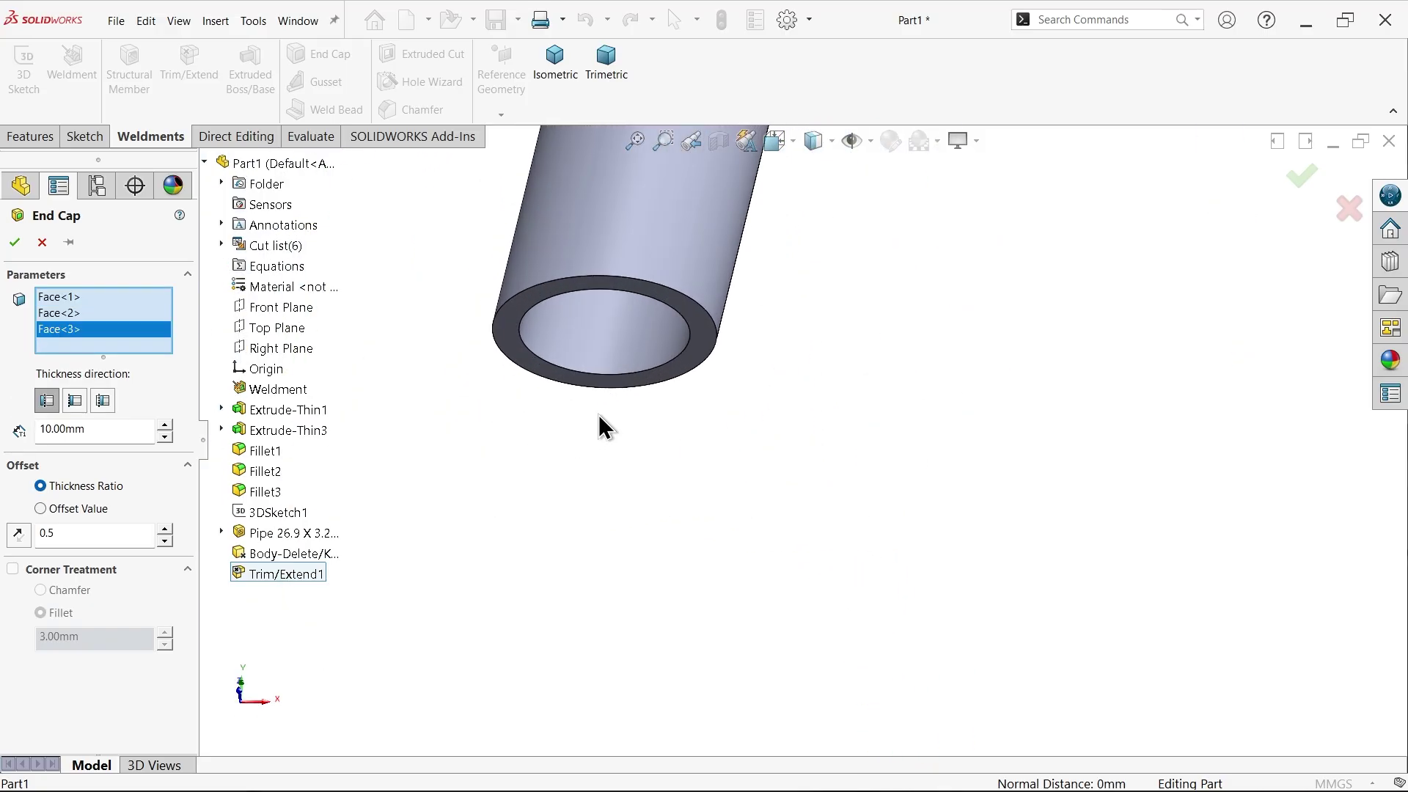
left_click(685, 379)
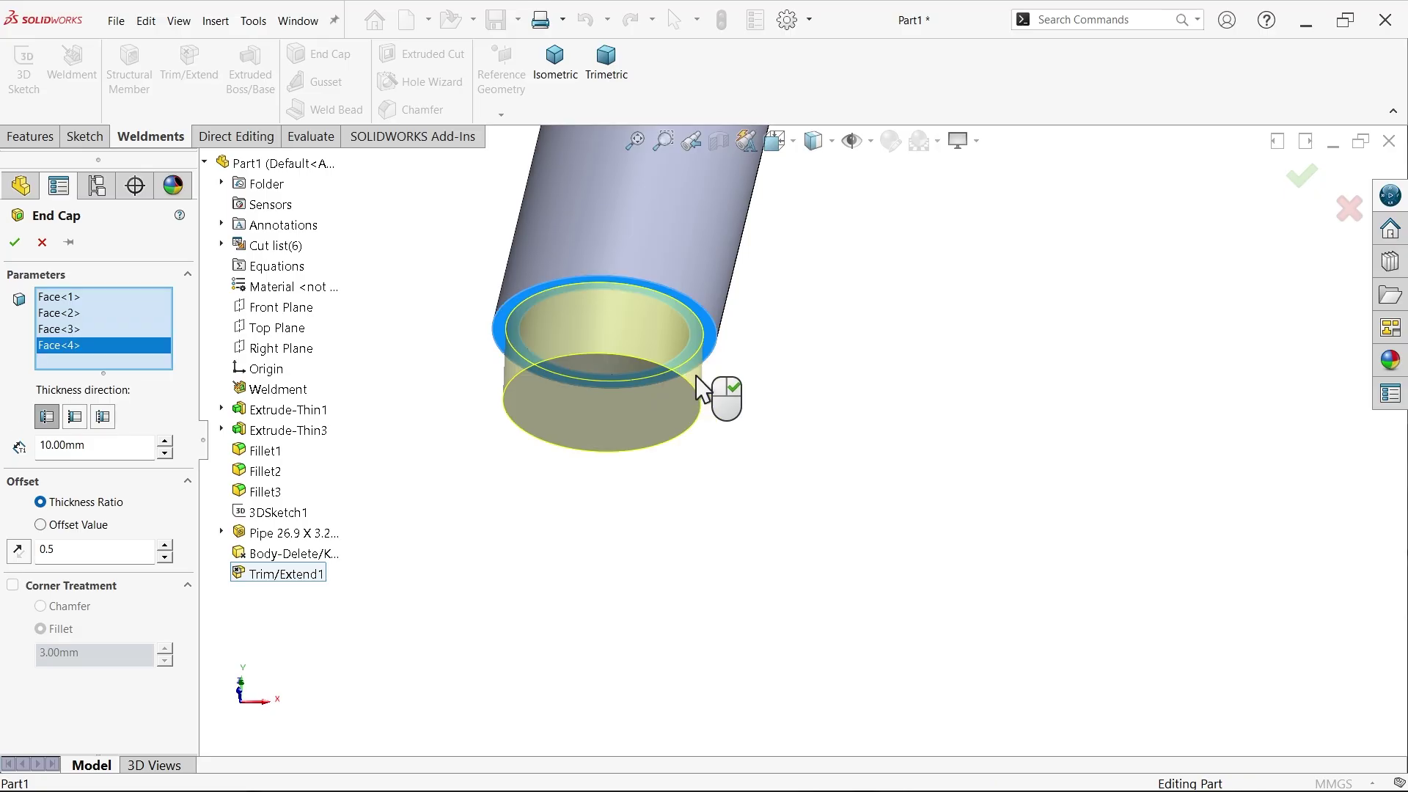
key("ctrl+space")
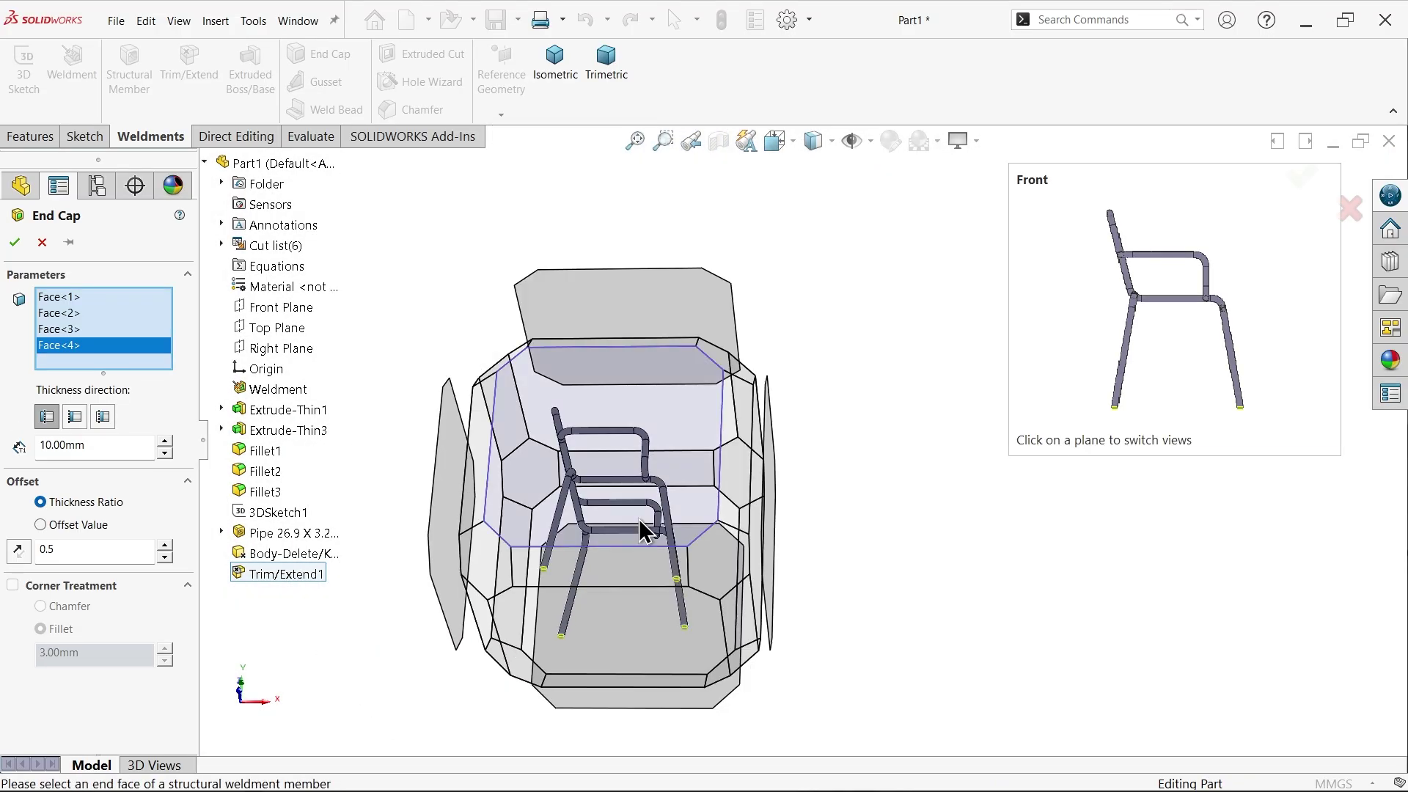
Step: In Front view, set the end cap offset value to 5 mm with reversed direction
left_click(622, 525)
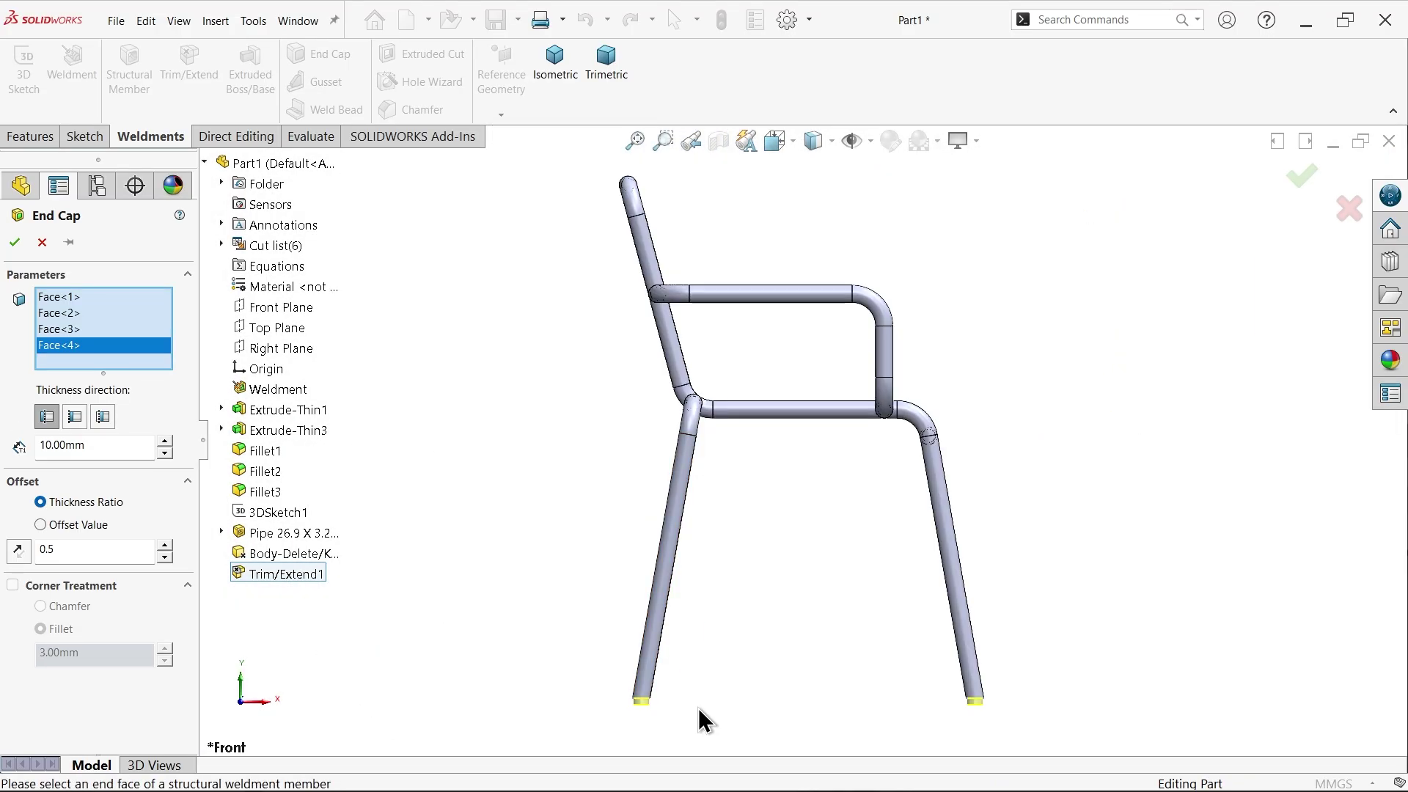
scroll(651, 632, "down", 5)
scroll(657, 533, "down", 2)
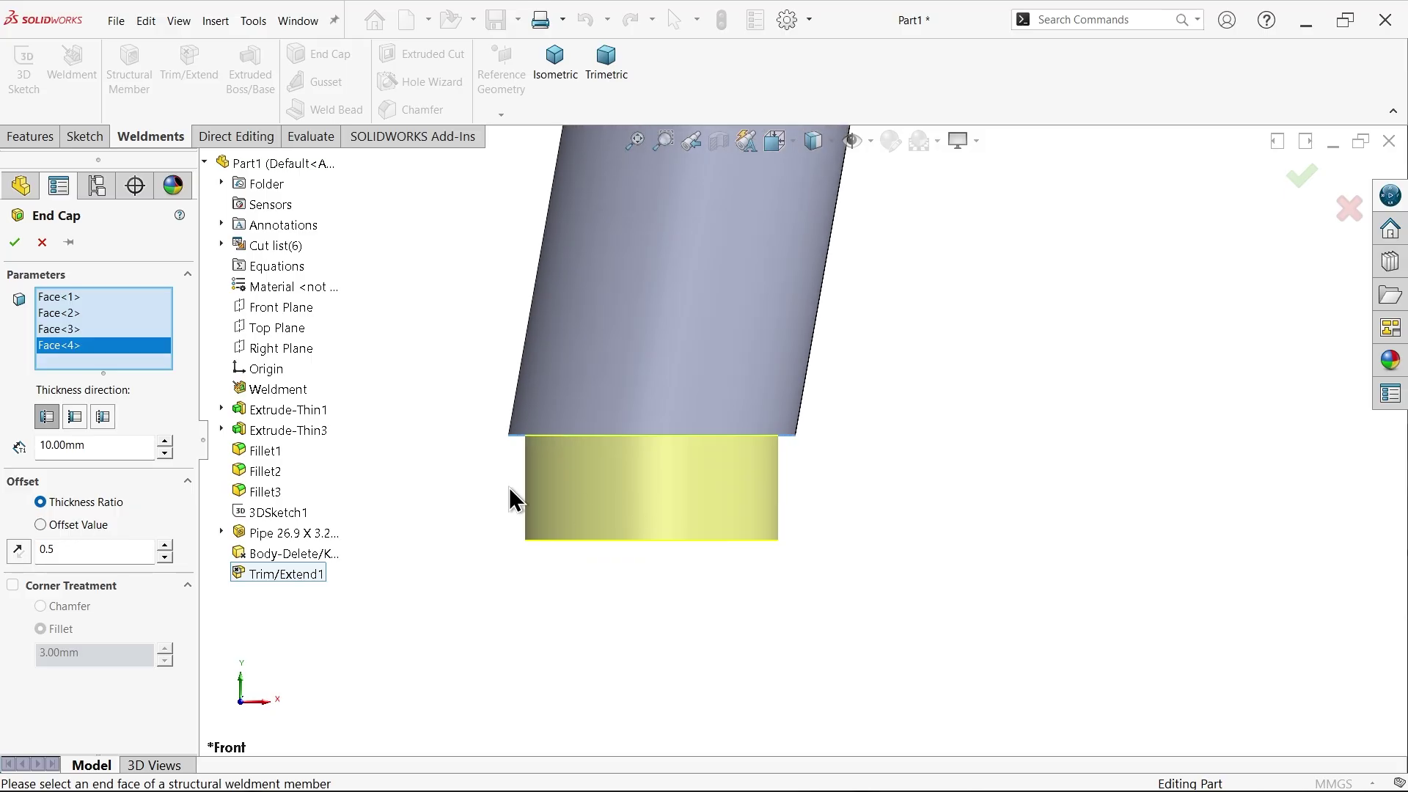
left_click(56, 525)
left_click(89, 550)
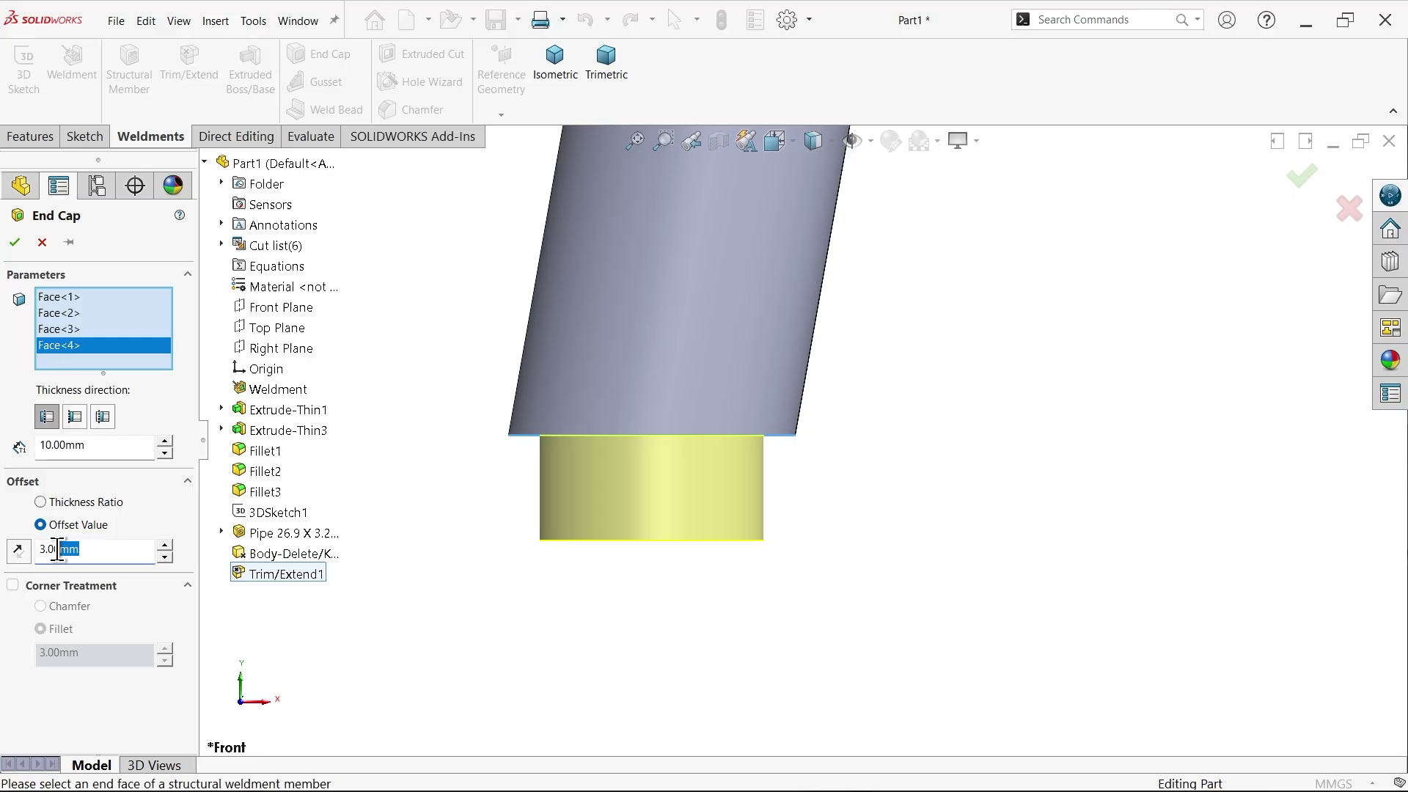
type("5")
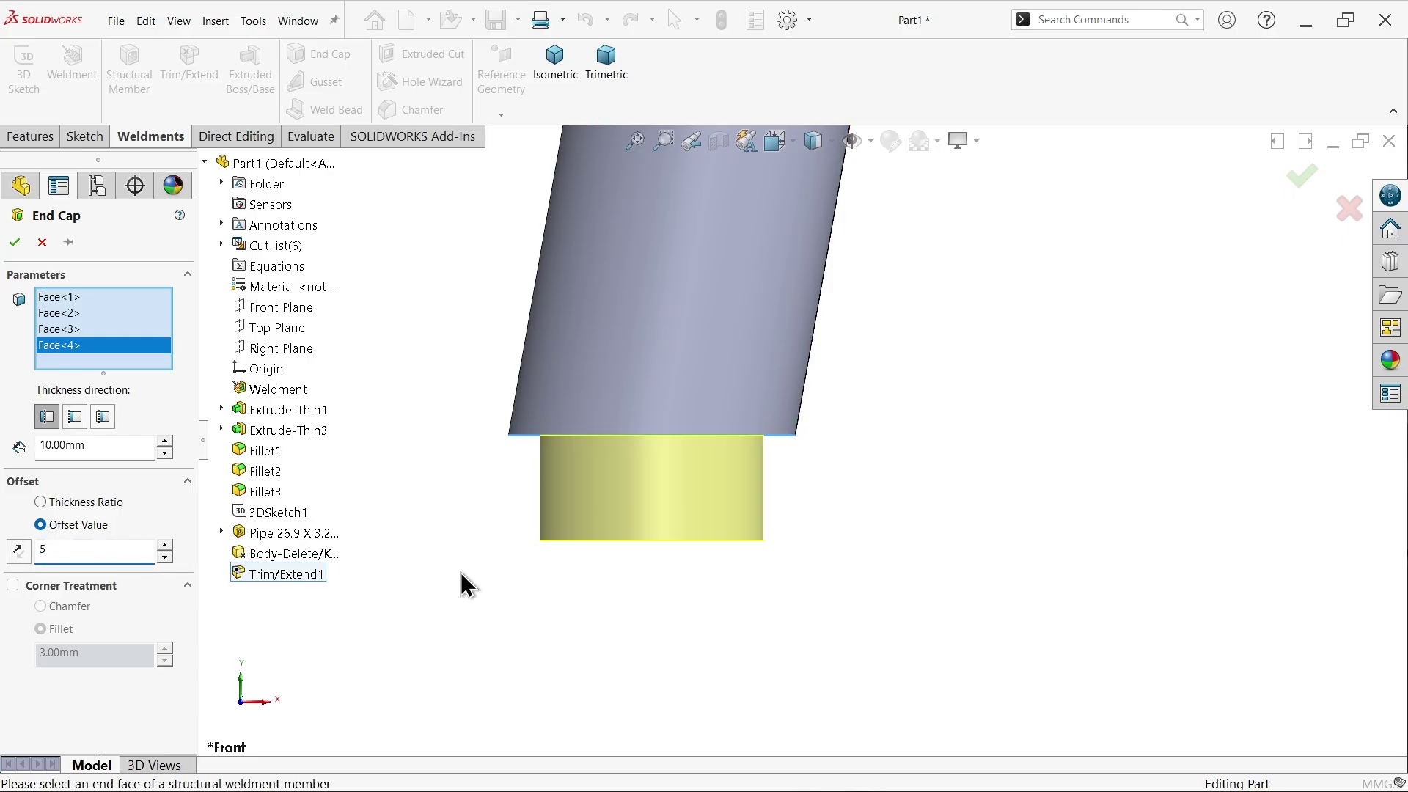
key("Return")
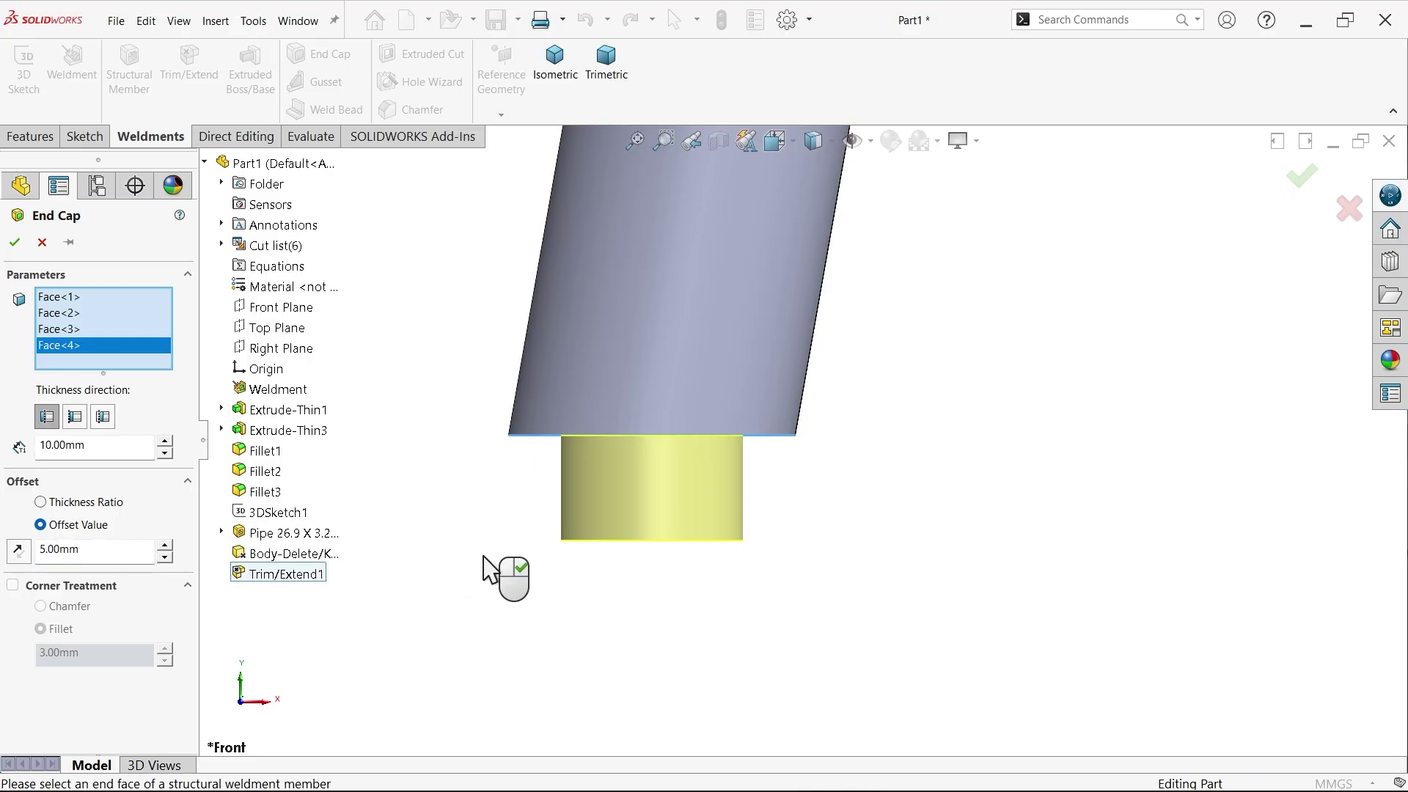
left_click(19, 551)
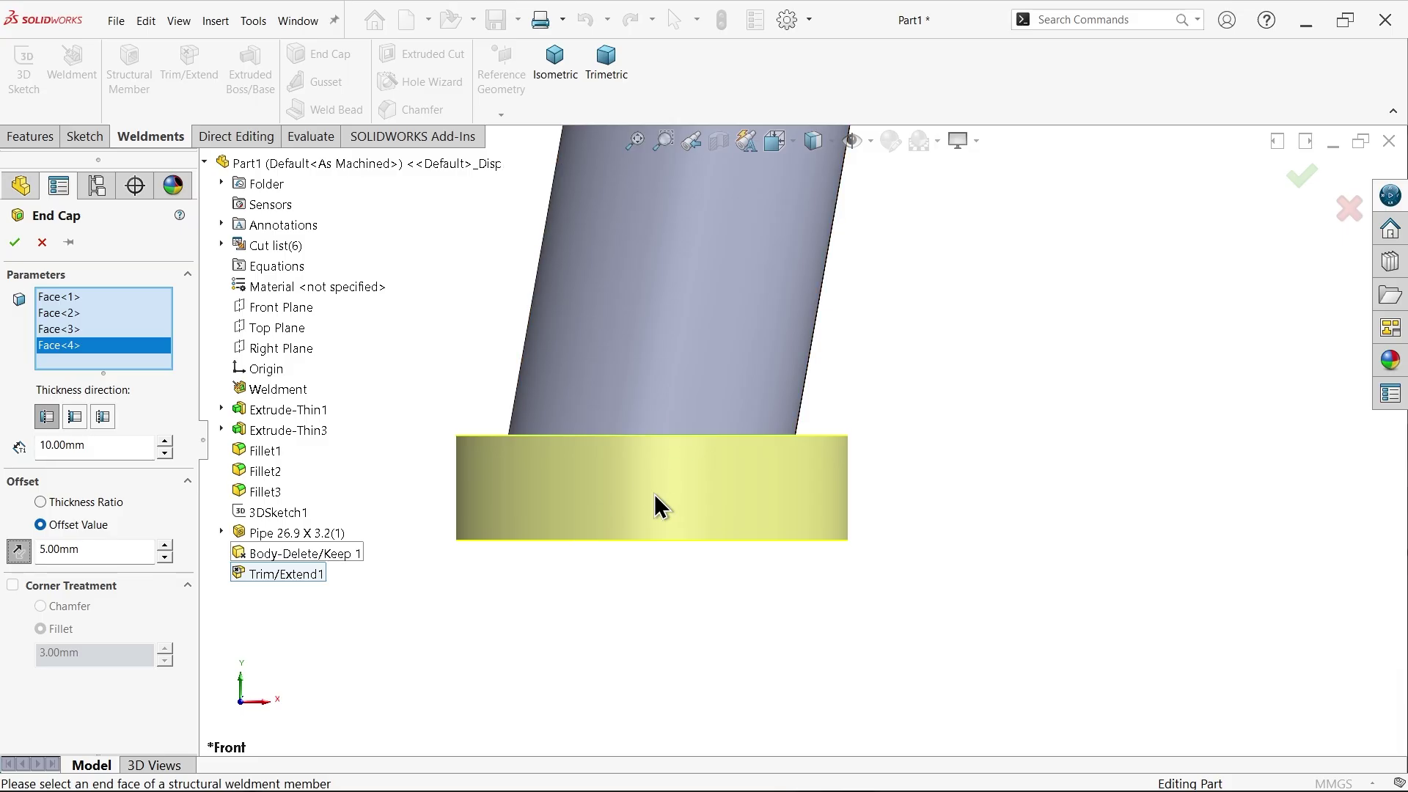
Step: Apply End cap1 to the four legs and view the capped frame in isometric
scroll(661, 506, "up", 5)
scroll(1095, 445, "down", 8)
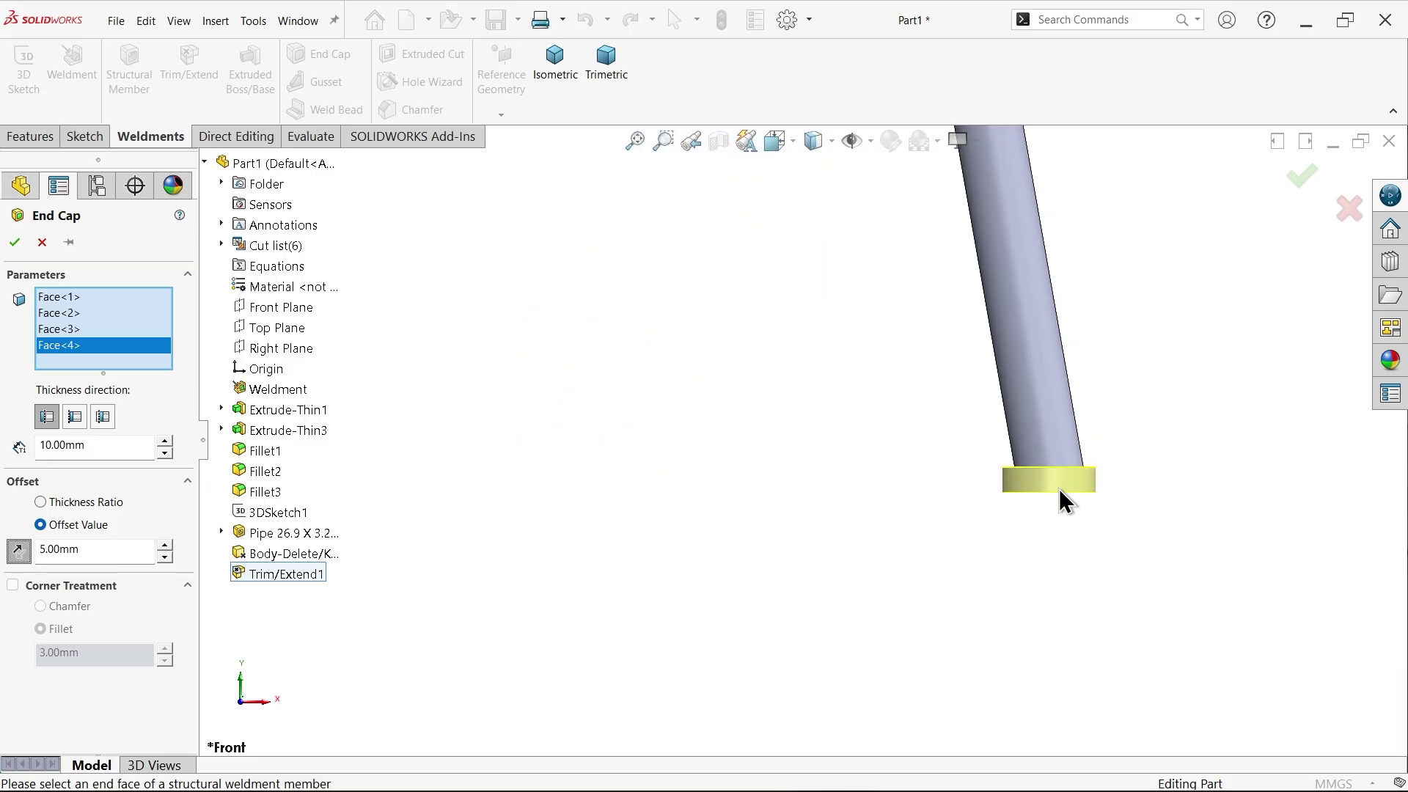
left_click(14, 242)
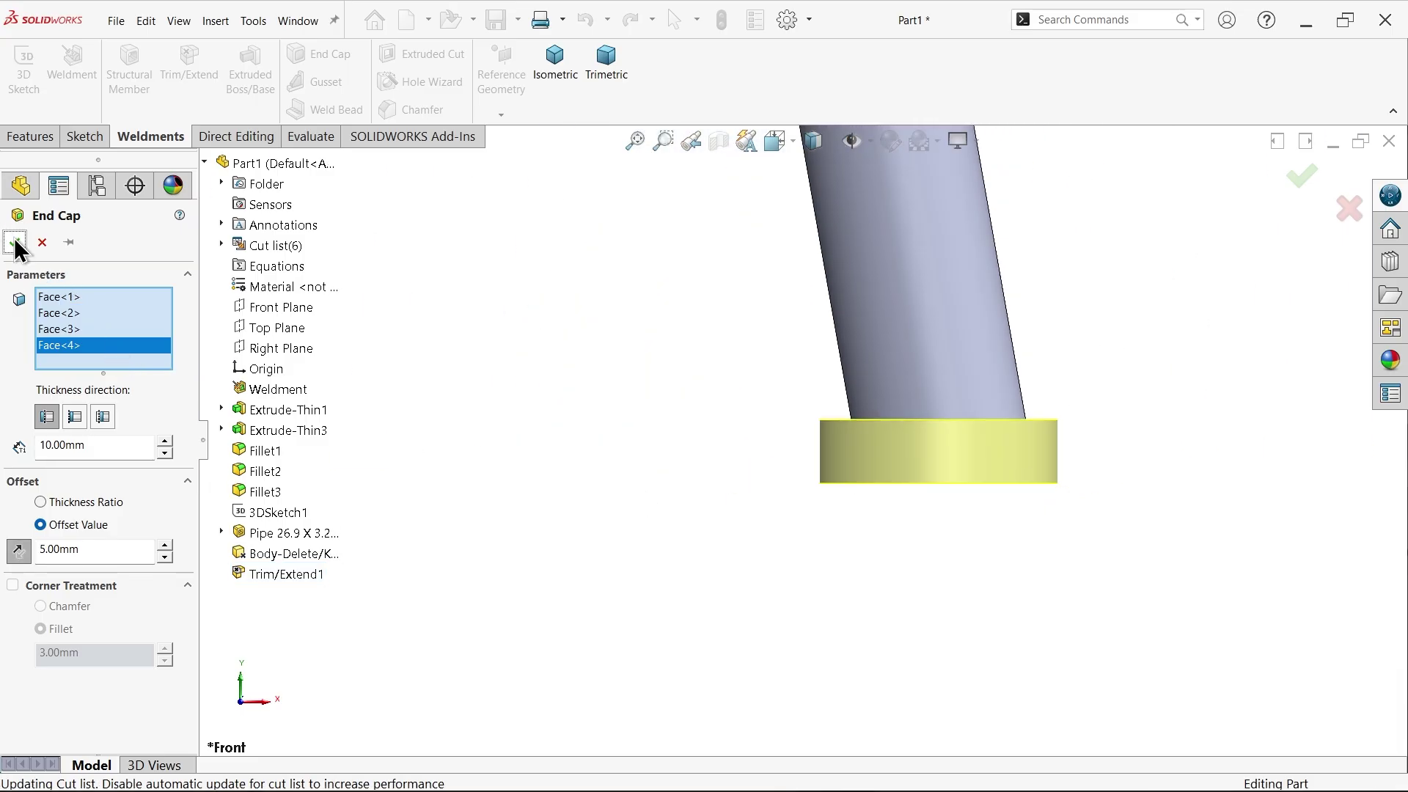
scroll(693, 471, "up", 5)
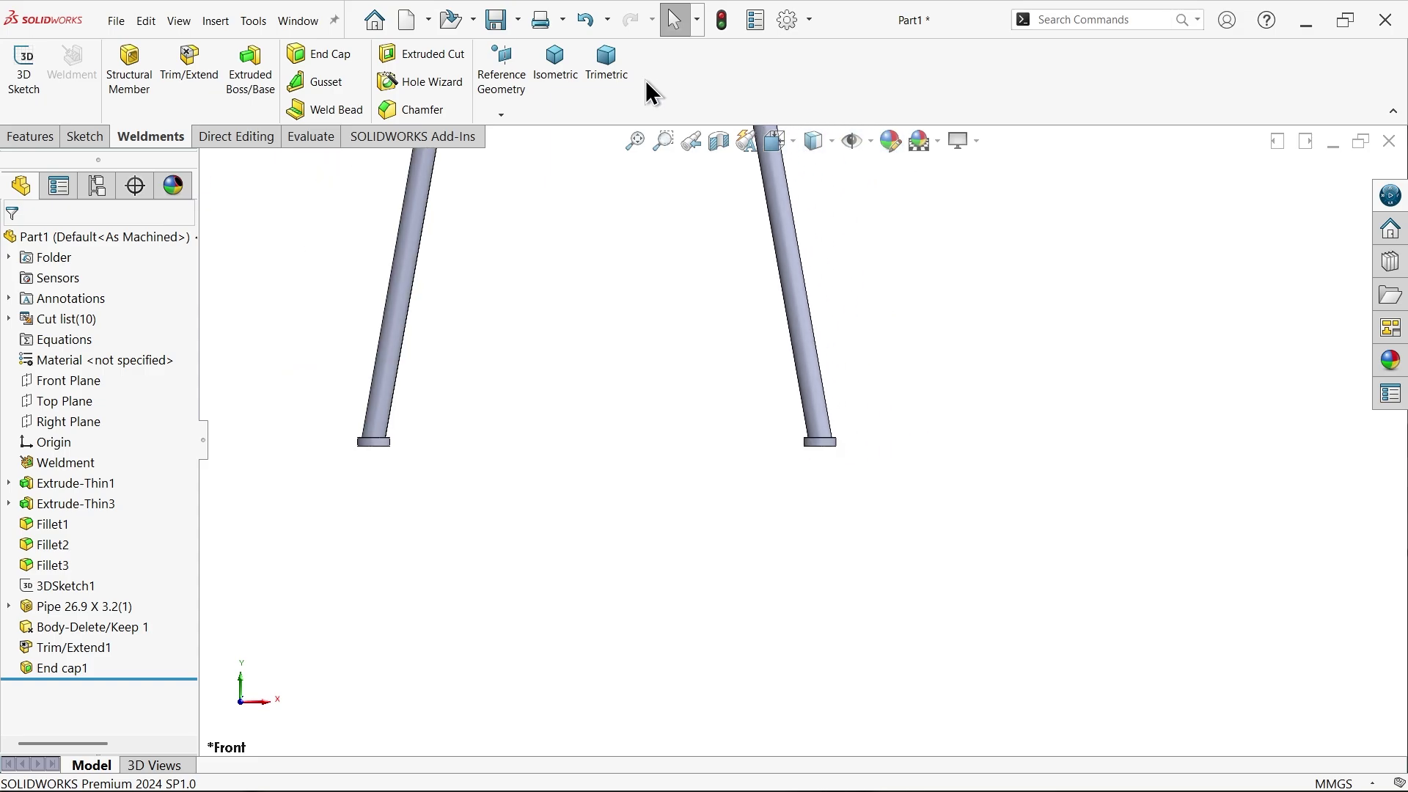
left_click(557, 82)
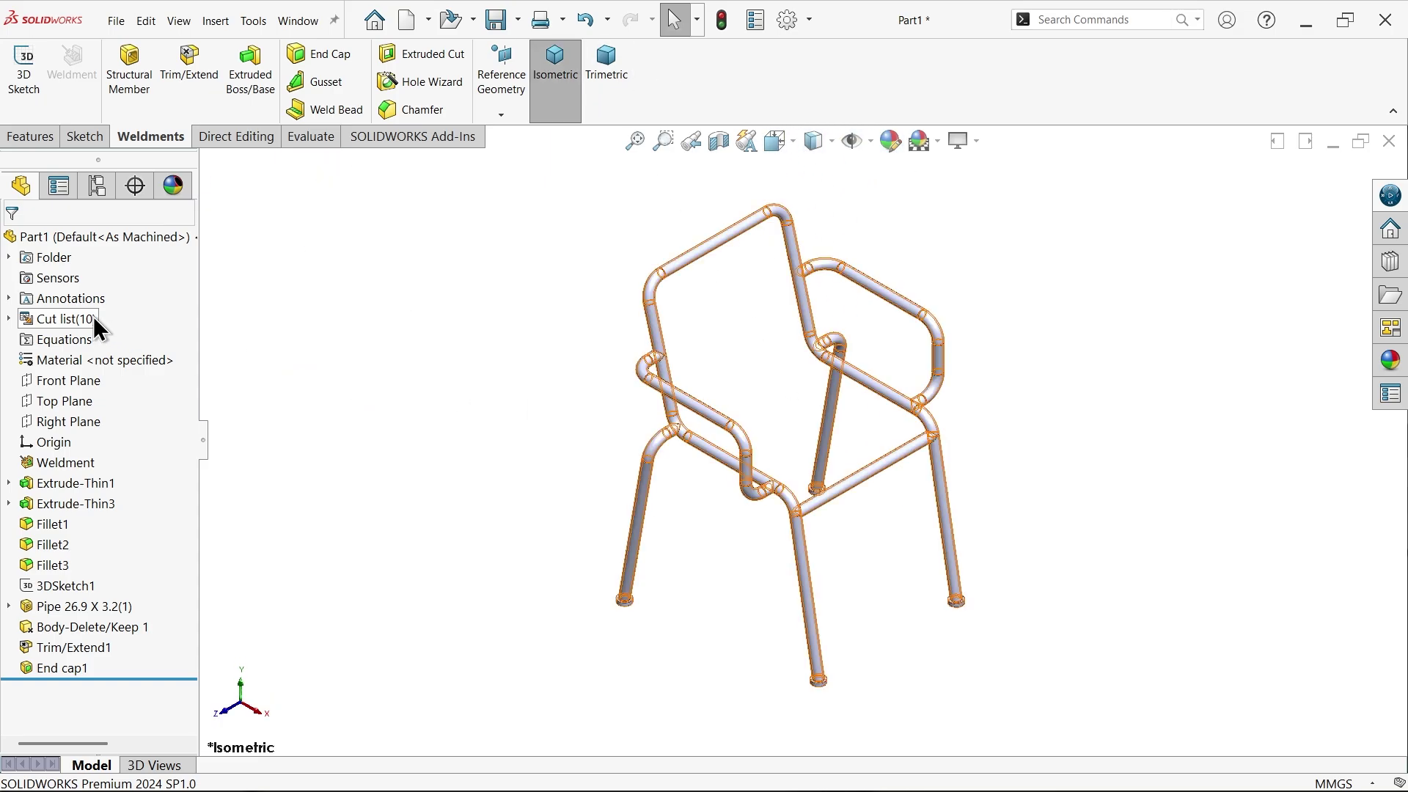
left_click(147, 238)
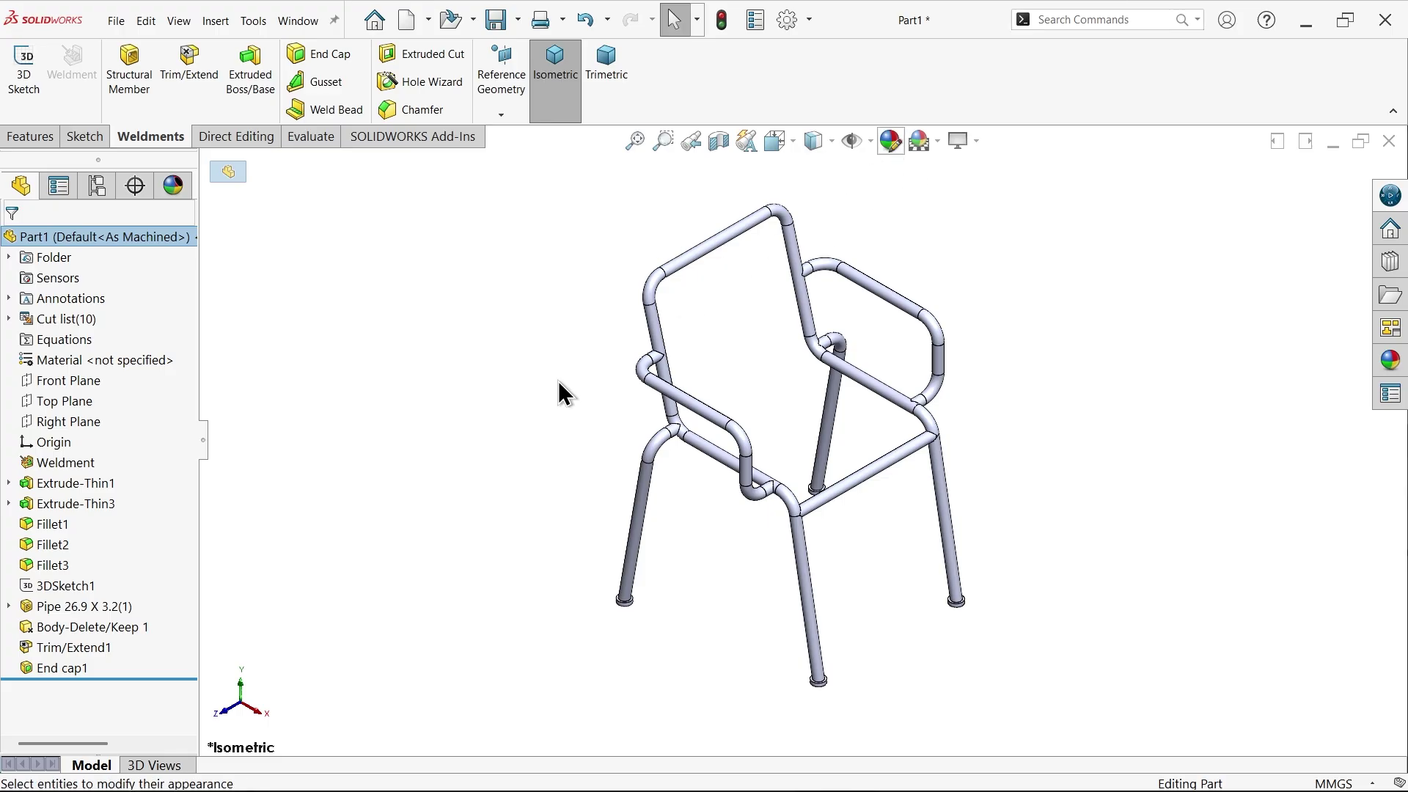
Step: Recolour the whole chair frame to RGB 170, 123, 222 lavender purple
left_click_drag(184, 525, 187, 597)
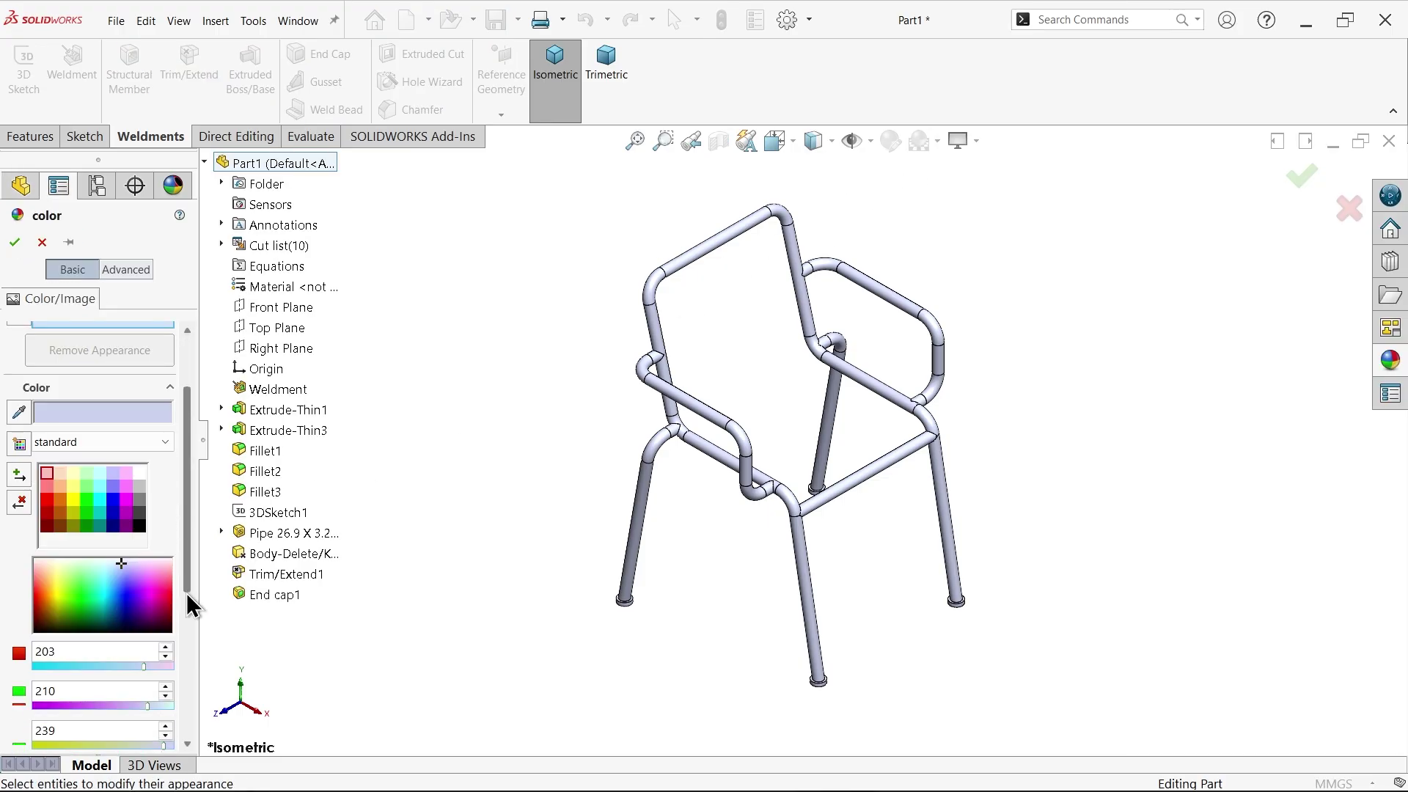
left_click(126, 495)
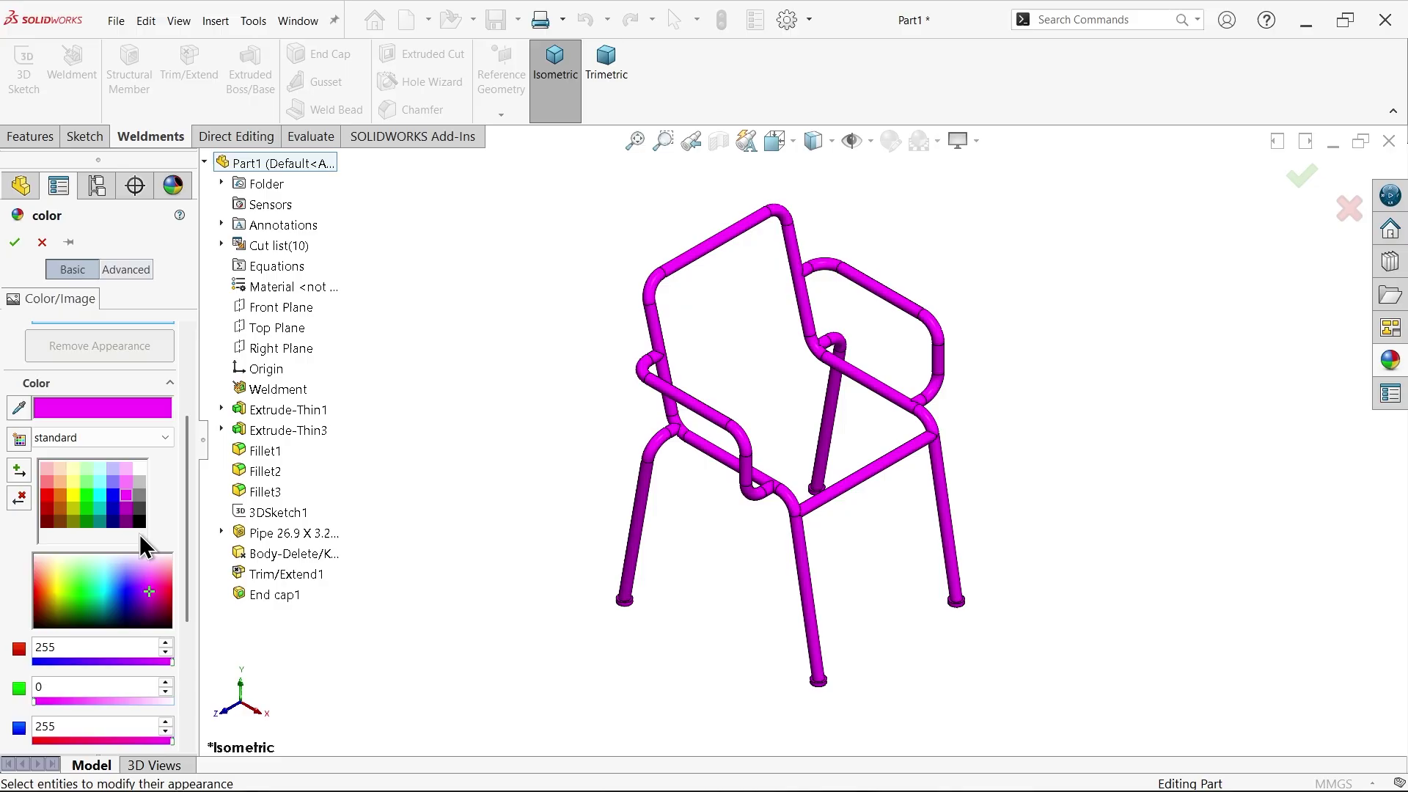
scroll(188, 646, "down", 5)
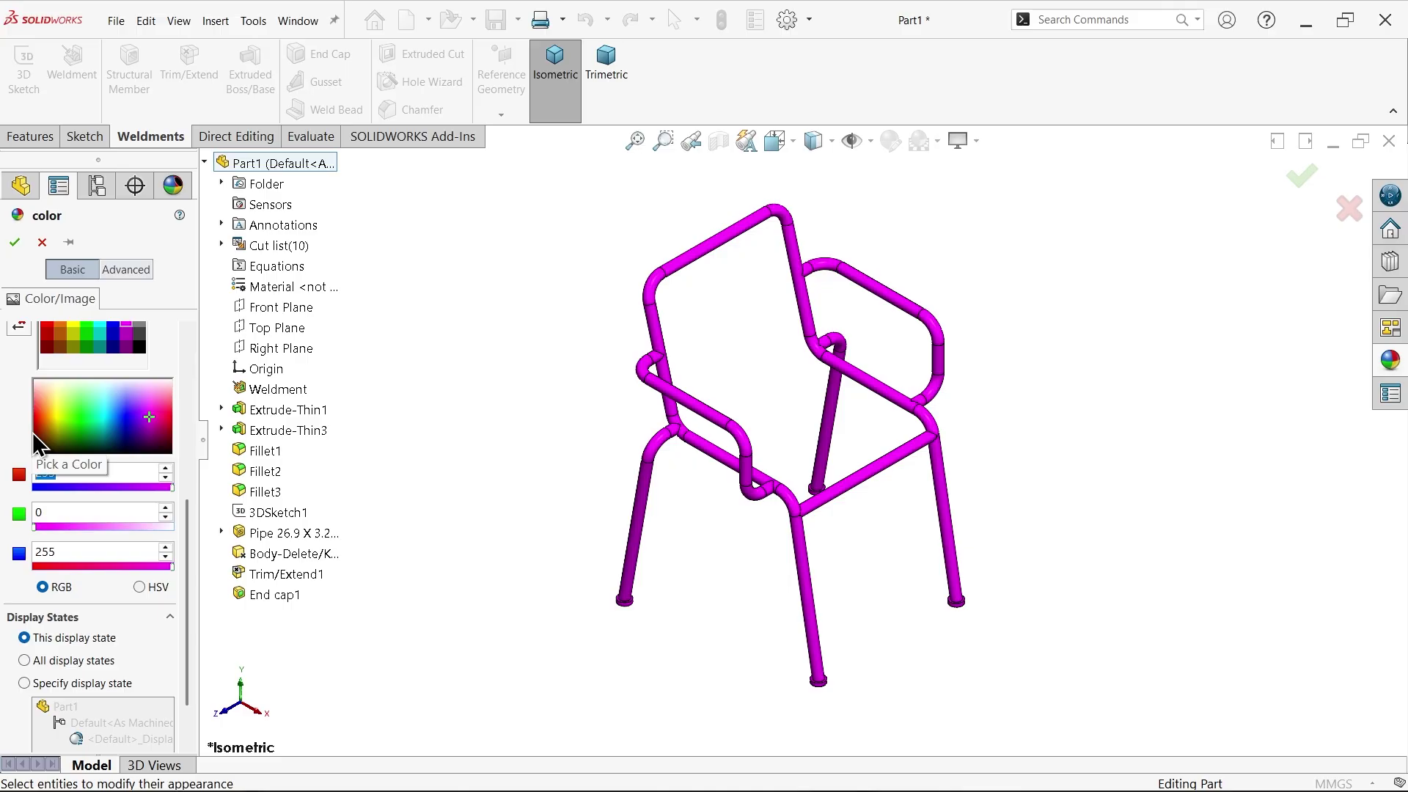
type("170")
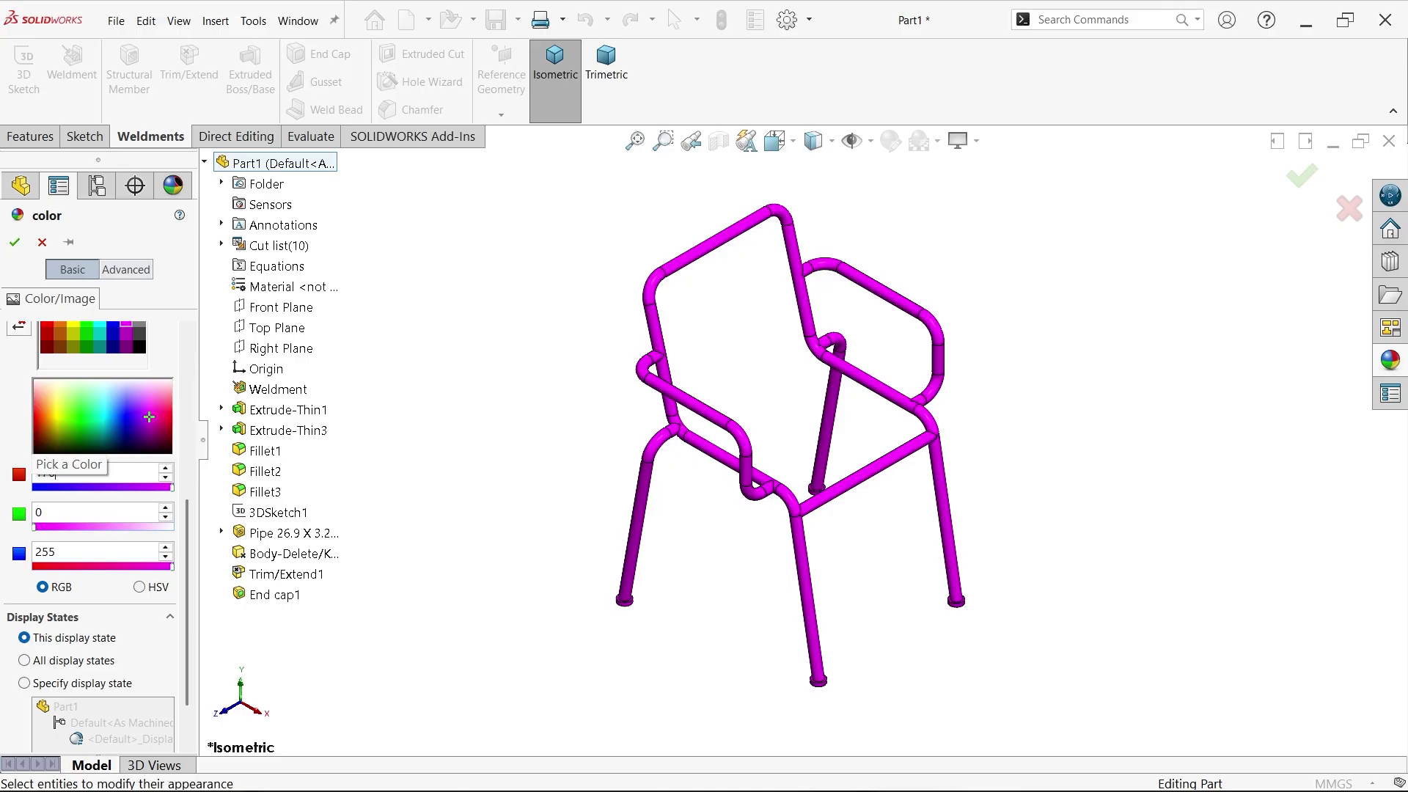
left_click(38, 512)
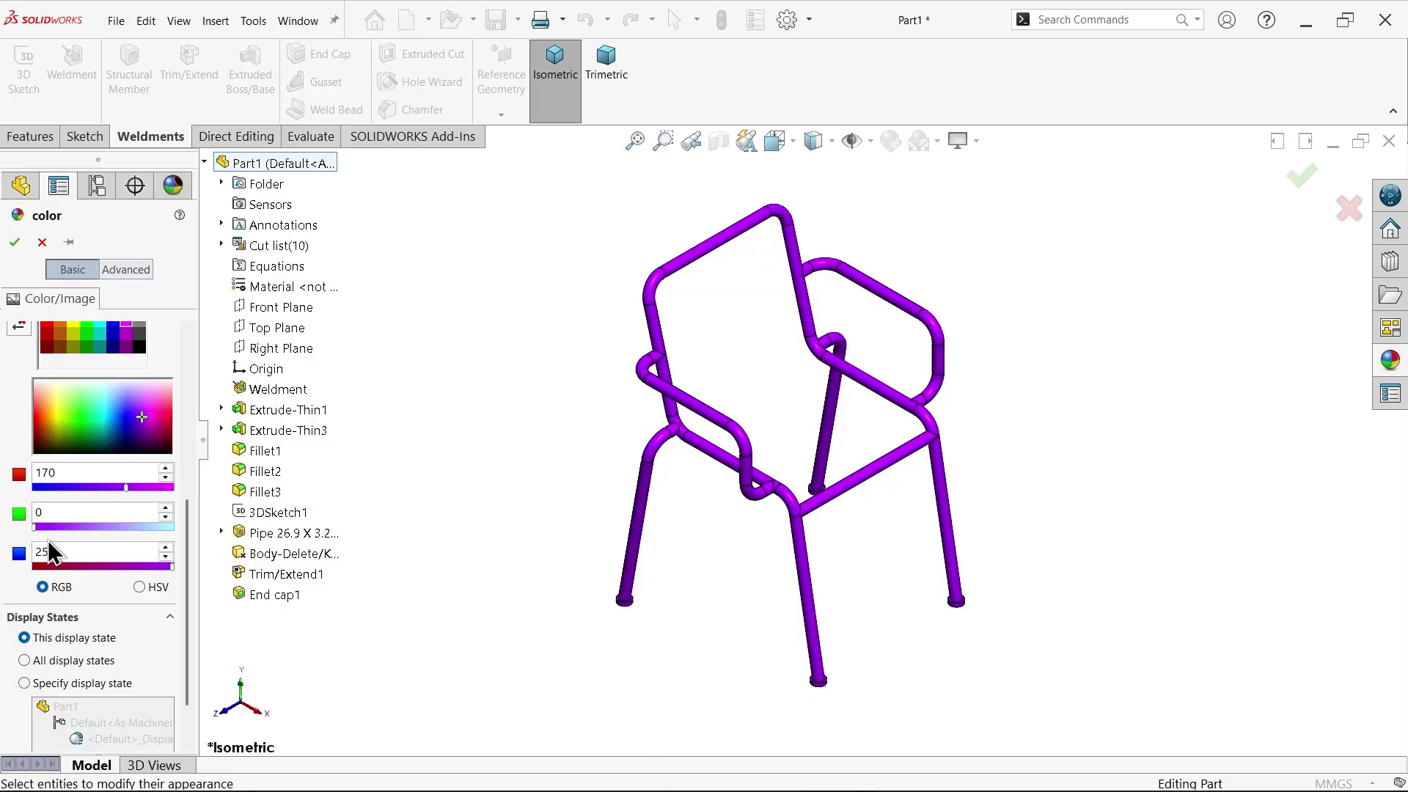
type("123")
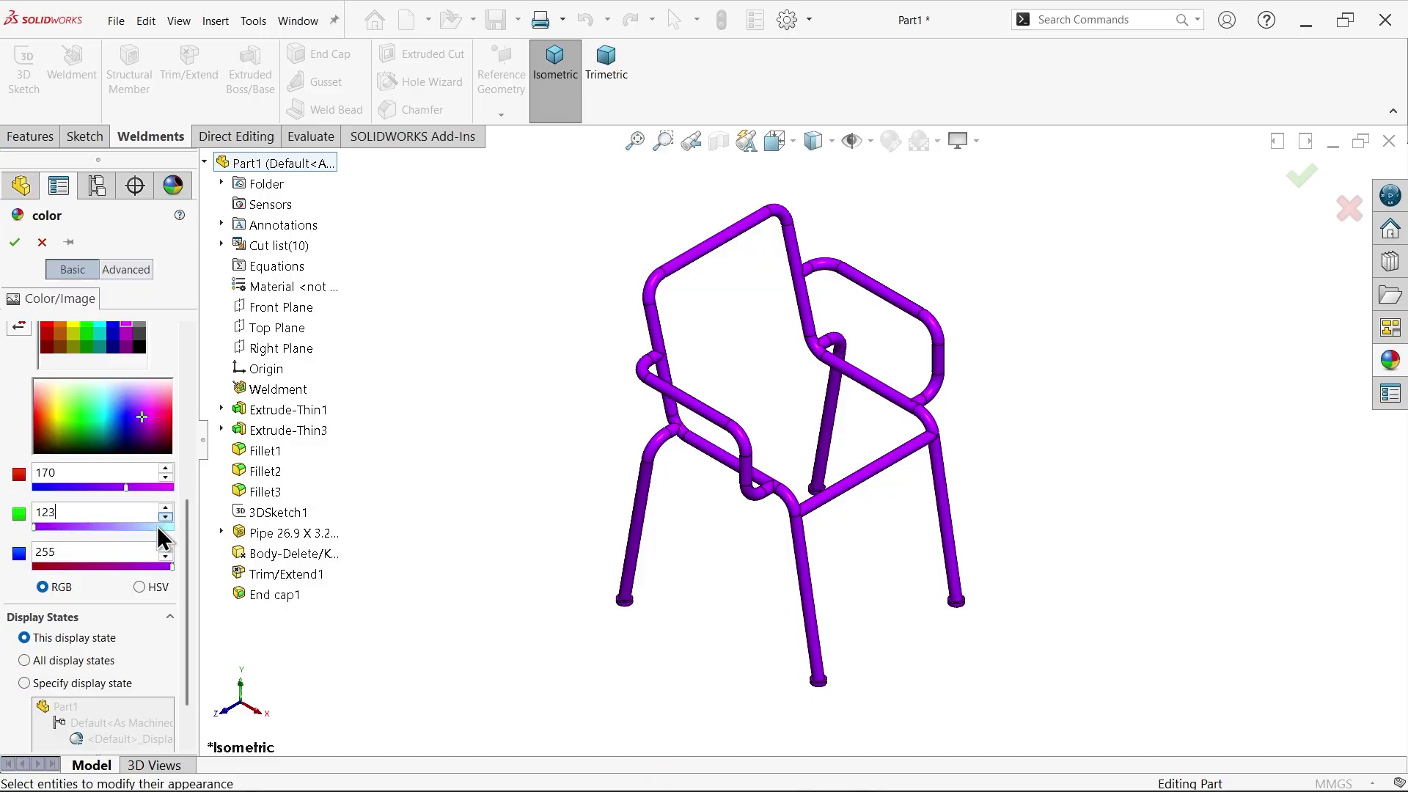
key("Tab")
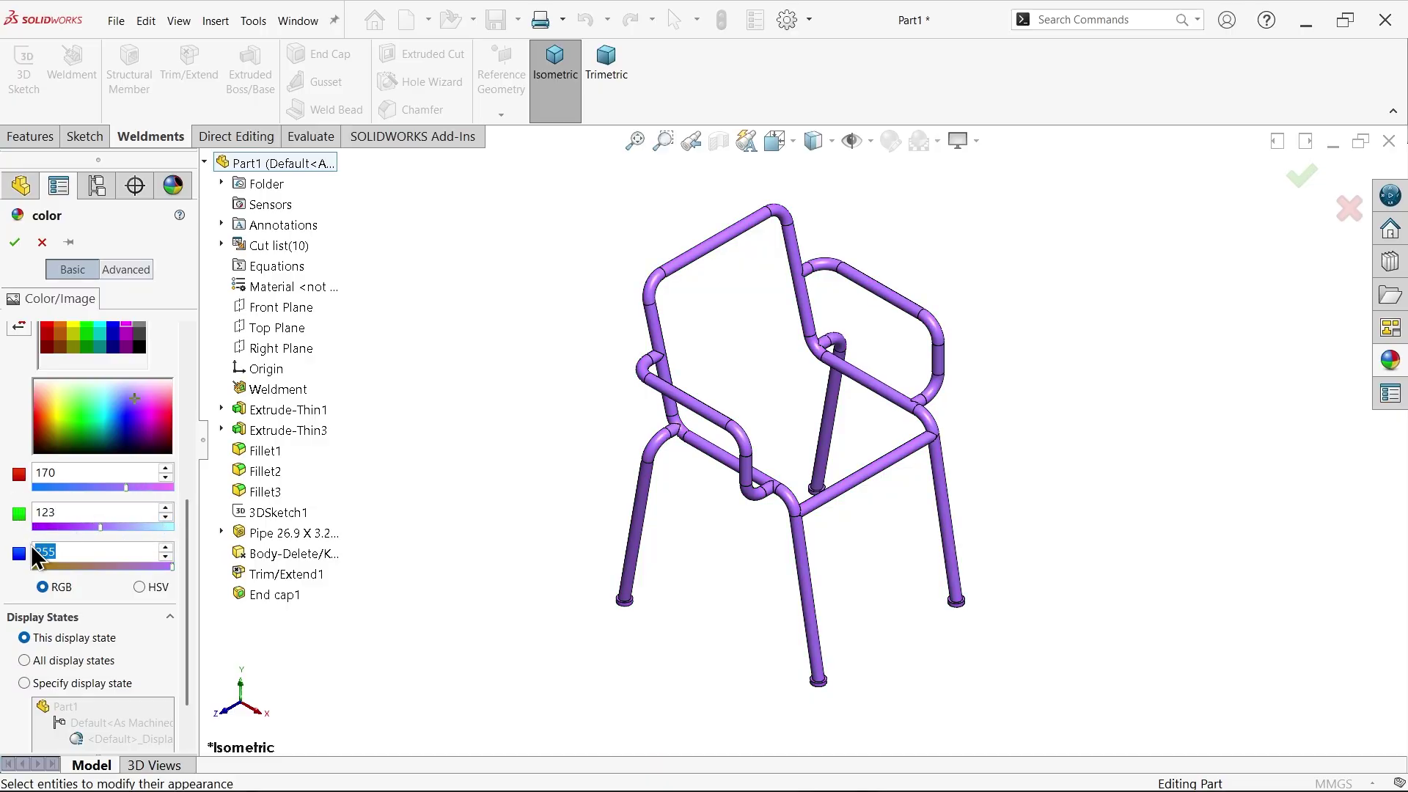
type("222")
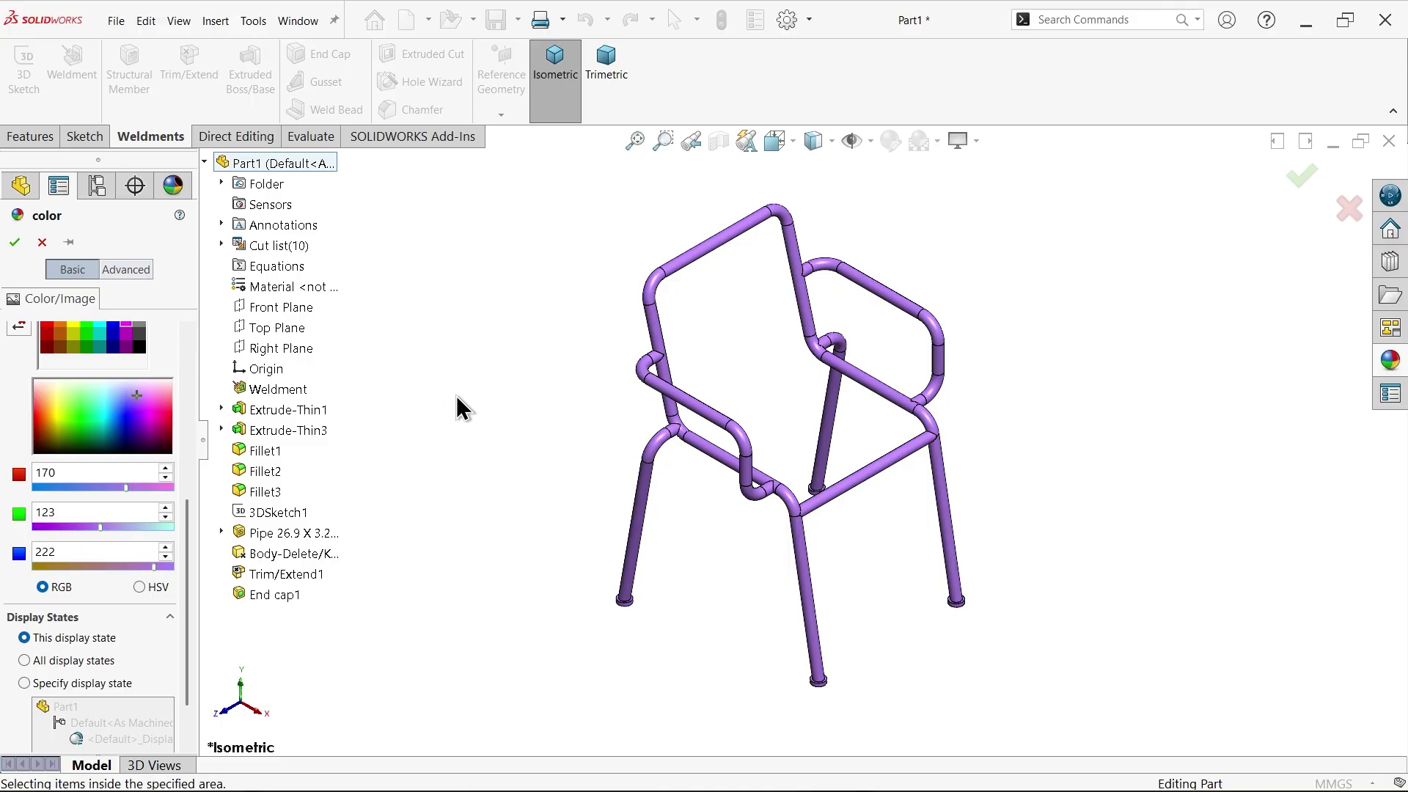
left_click(16, 246)
Step: Open a new sketch on the Front Plane with Hidden Lines Visible display style
scroll(905, 475, "down", 3)
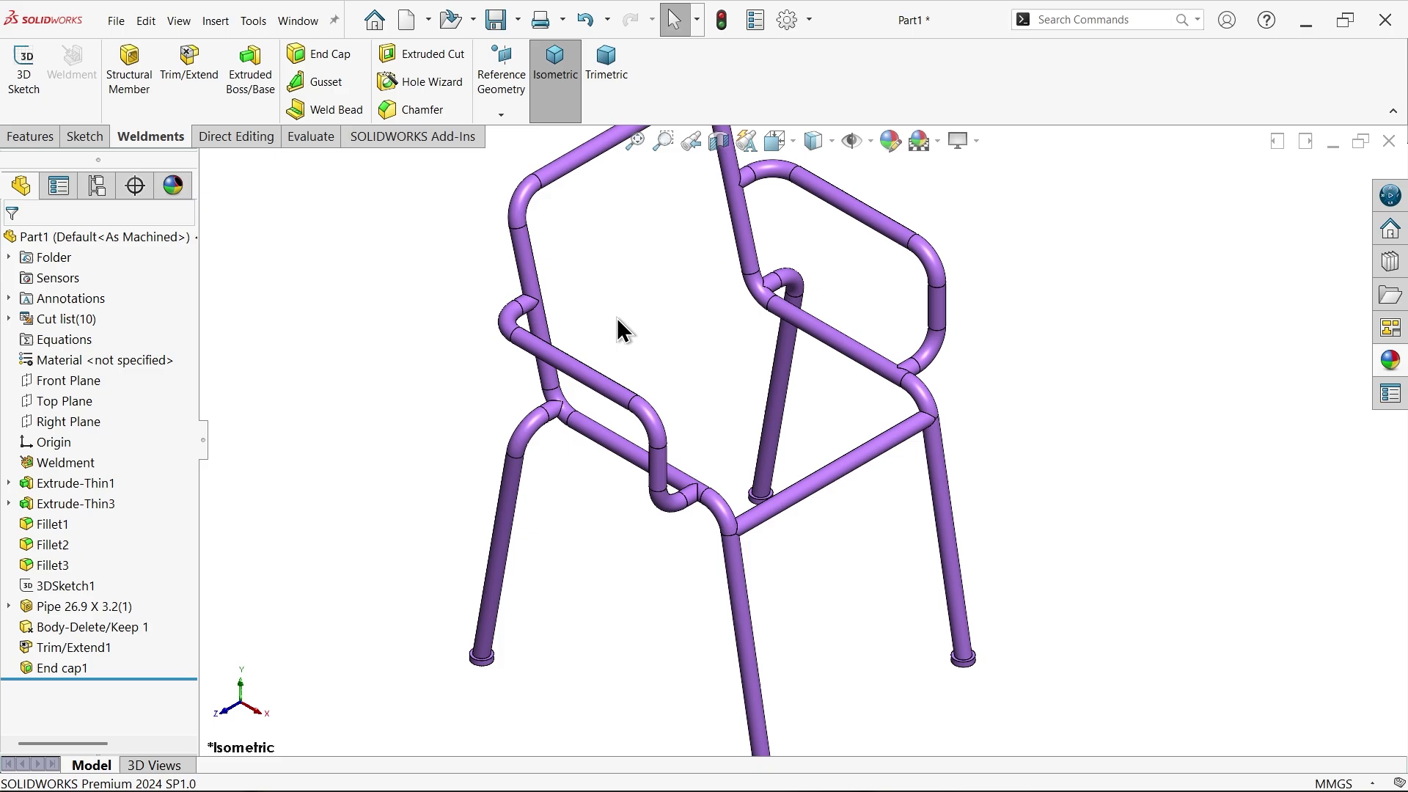
left_click(77, 382)
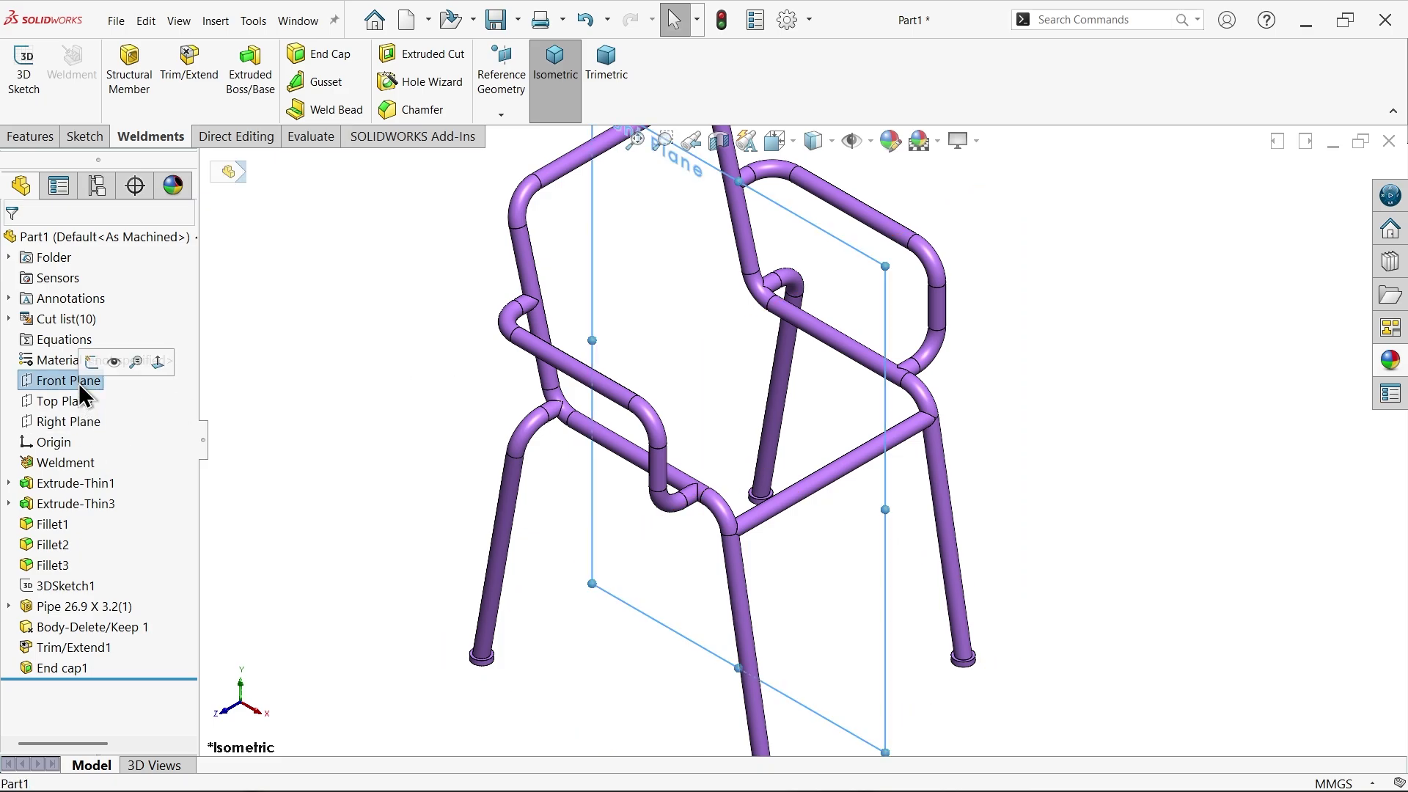
left_click(93, 363)
scroll(770, 183, "down", 3)
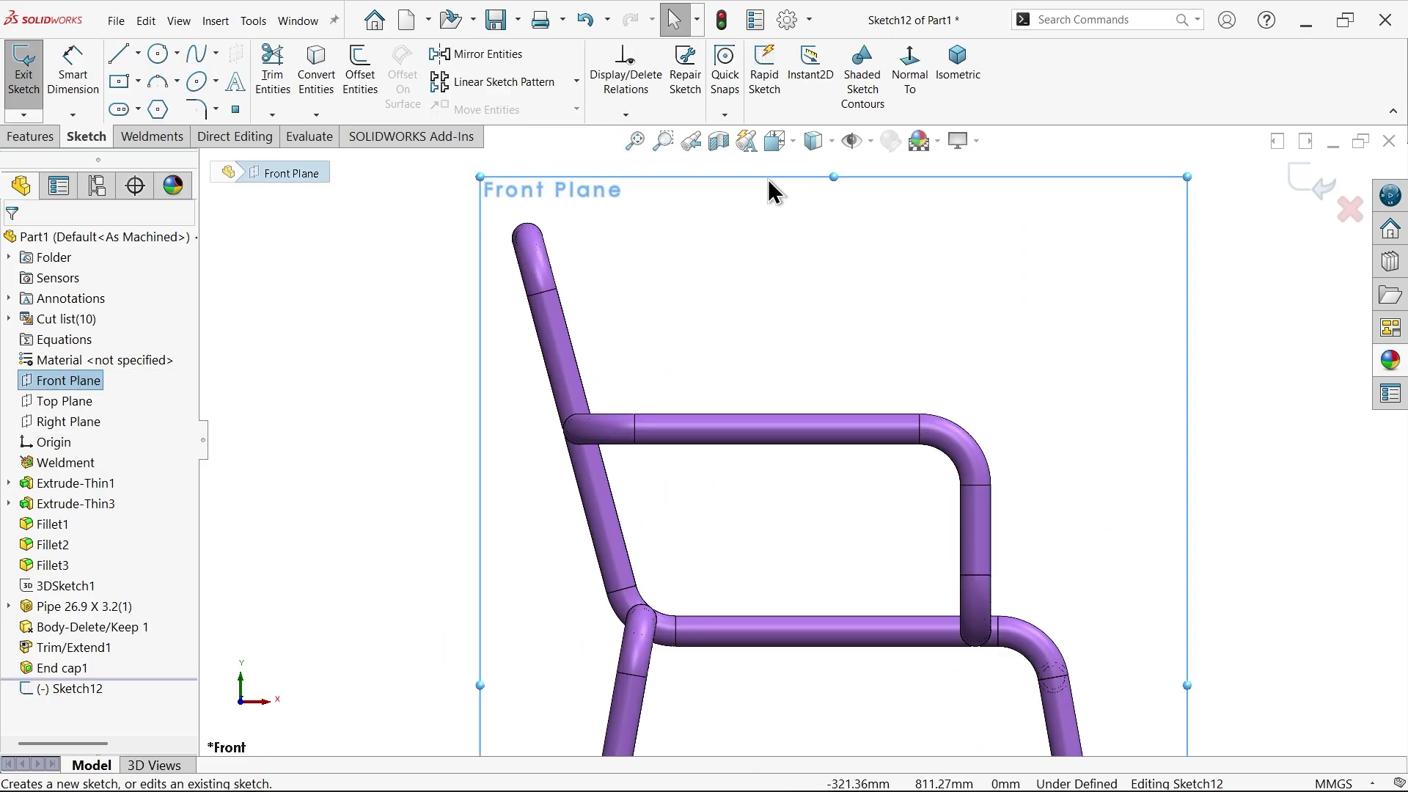
left_click(832, 140)
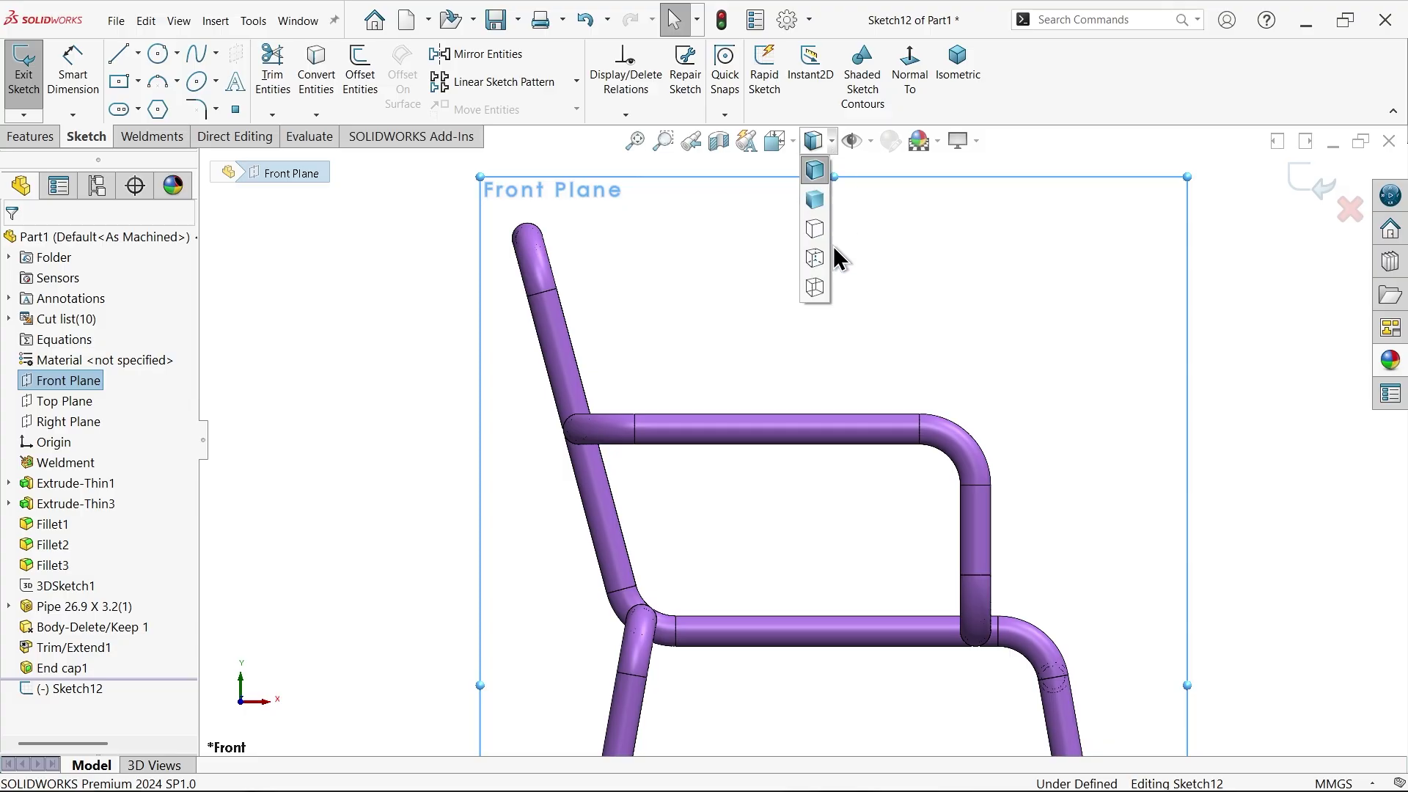
left_click(815, 260)
scroll(666, 295, "down", 2)
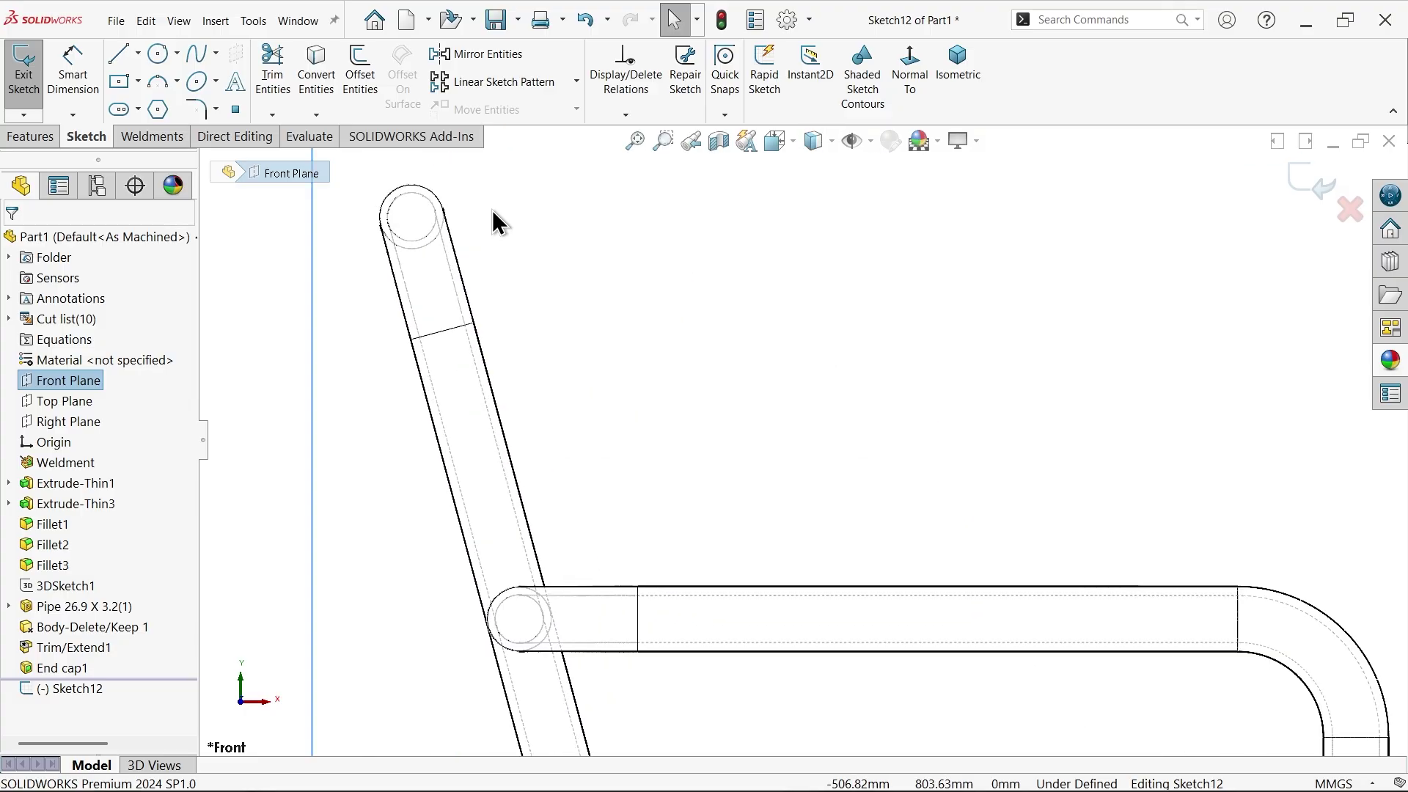
left_click(492, 210)
Step: Draw a sloped line down the backrest and a horizontal line along the seat
key("f")
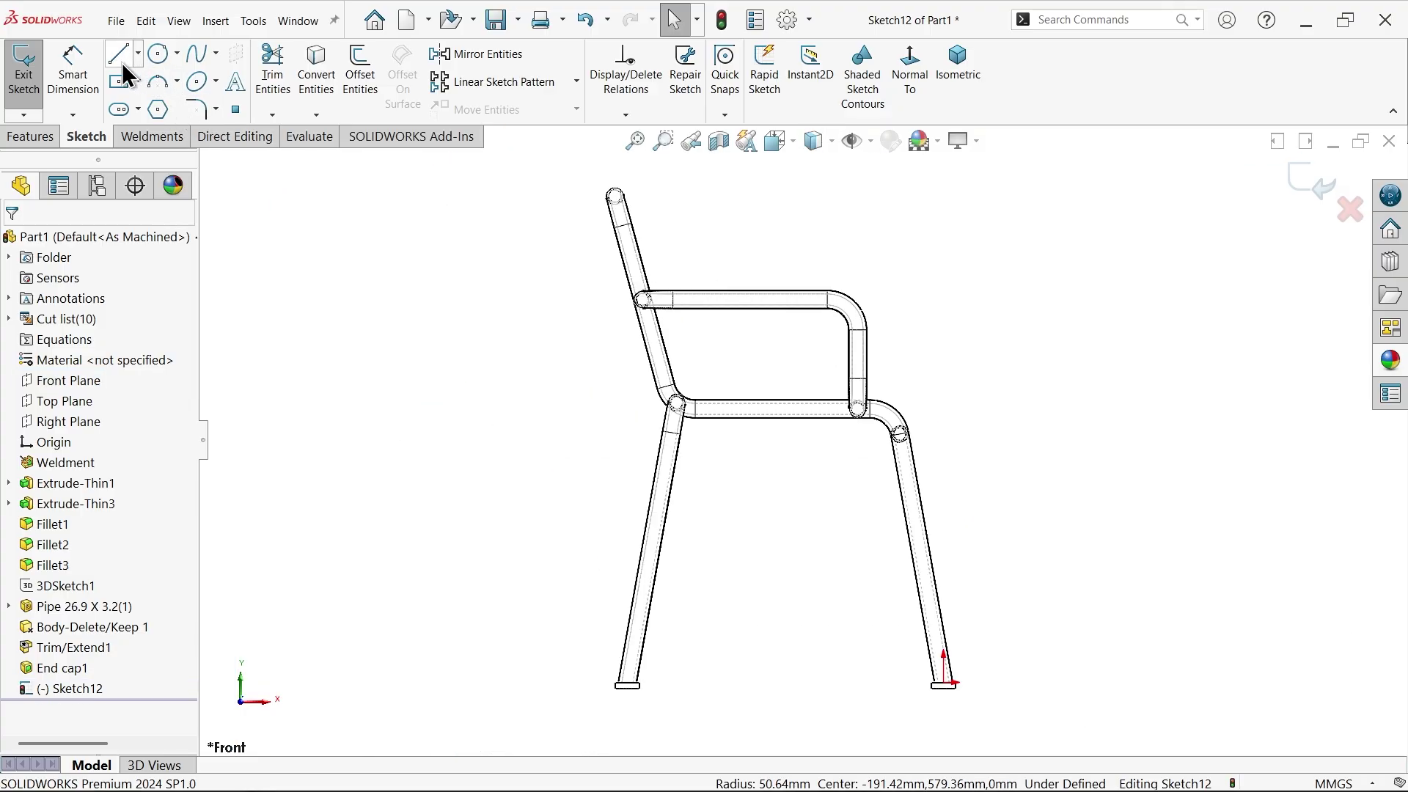
left_click(121, 54)
scroll(660, 242, "down", 5)
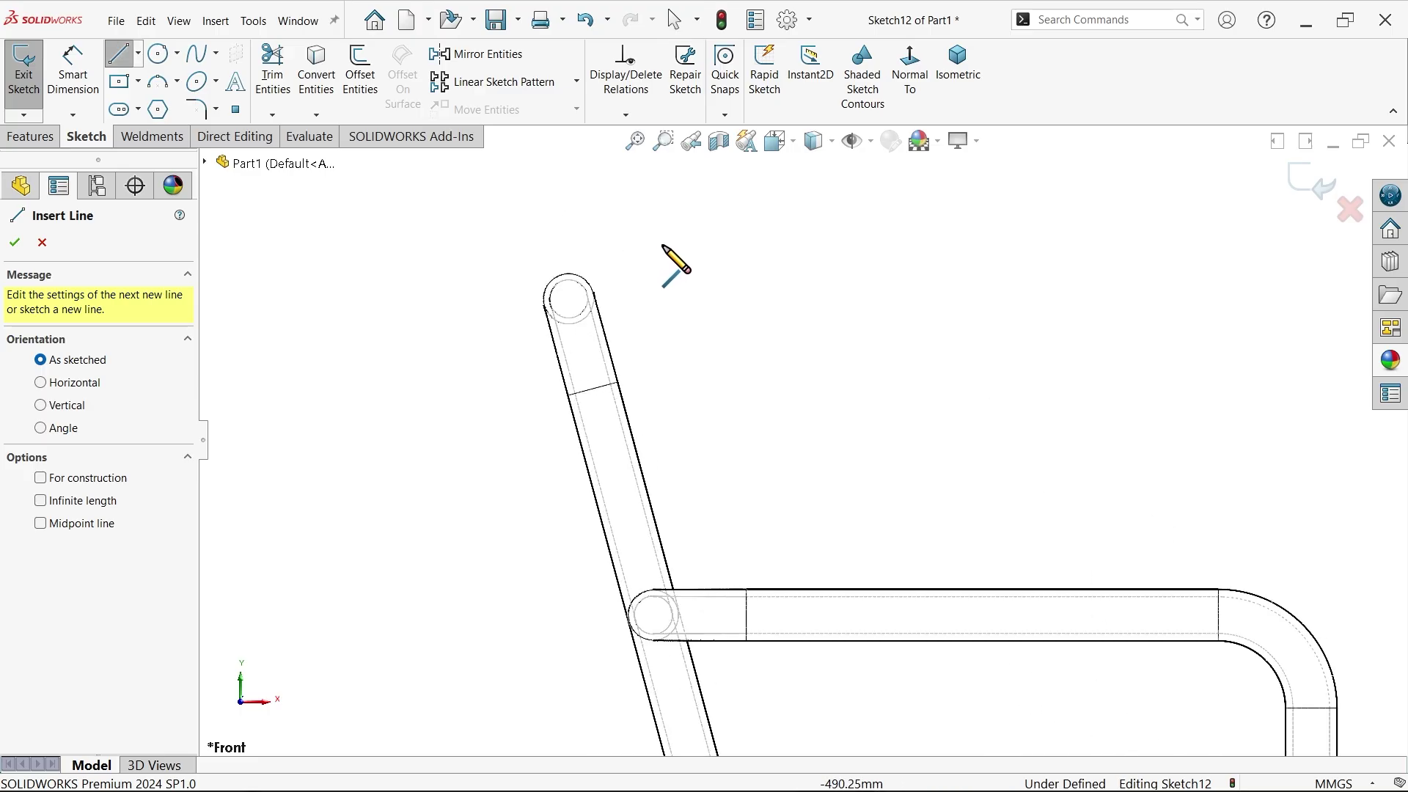
scroll(616, 352, "down", 2)
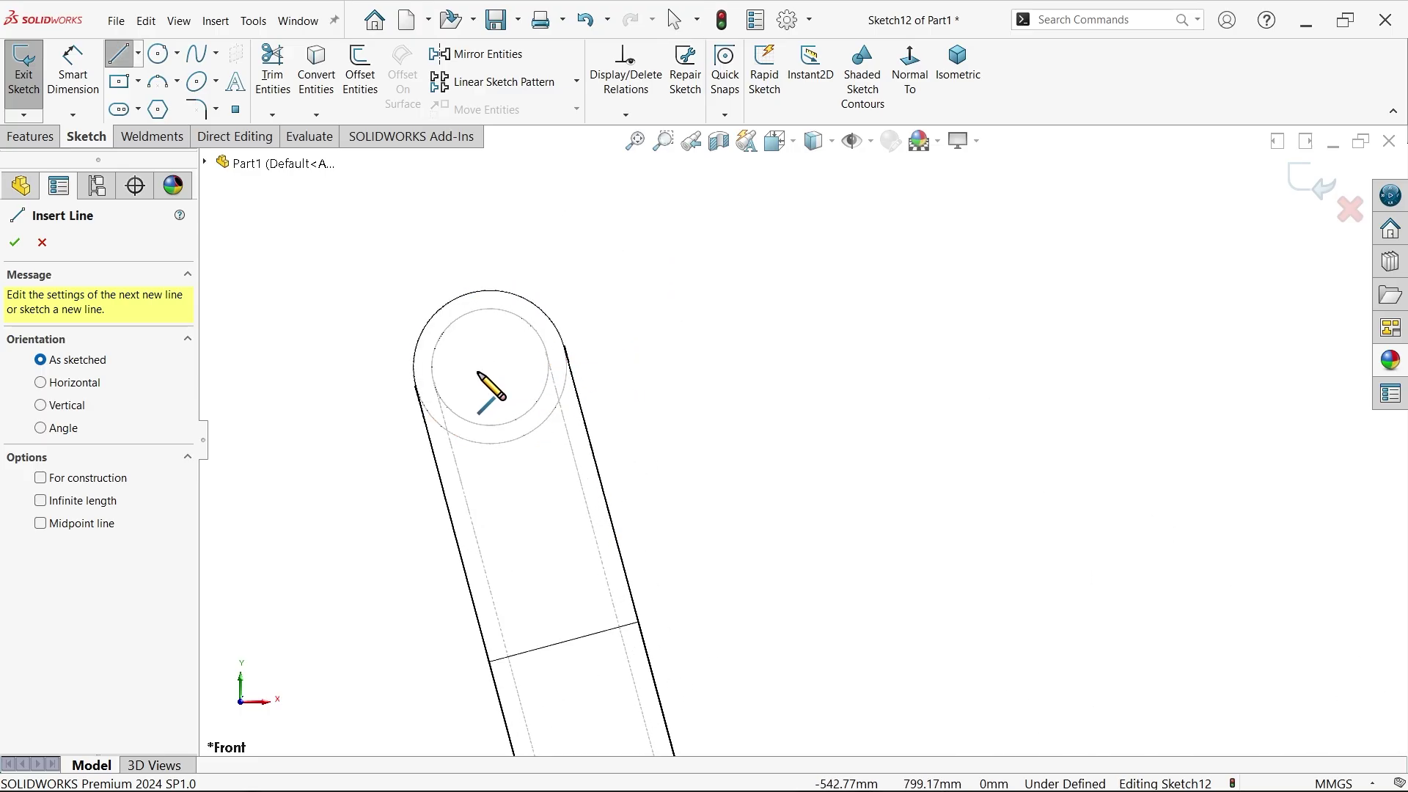
left_click(646, 426)
scroll(714, 531, "up", 12)
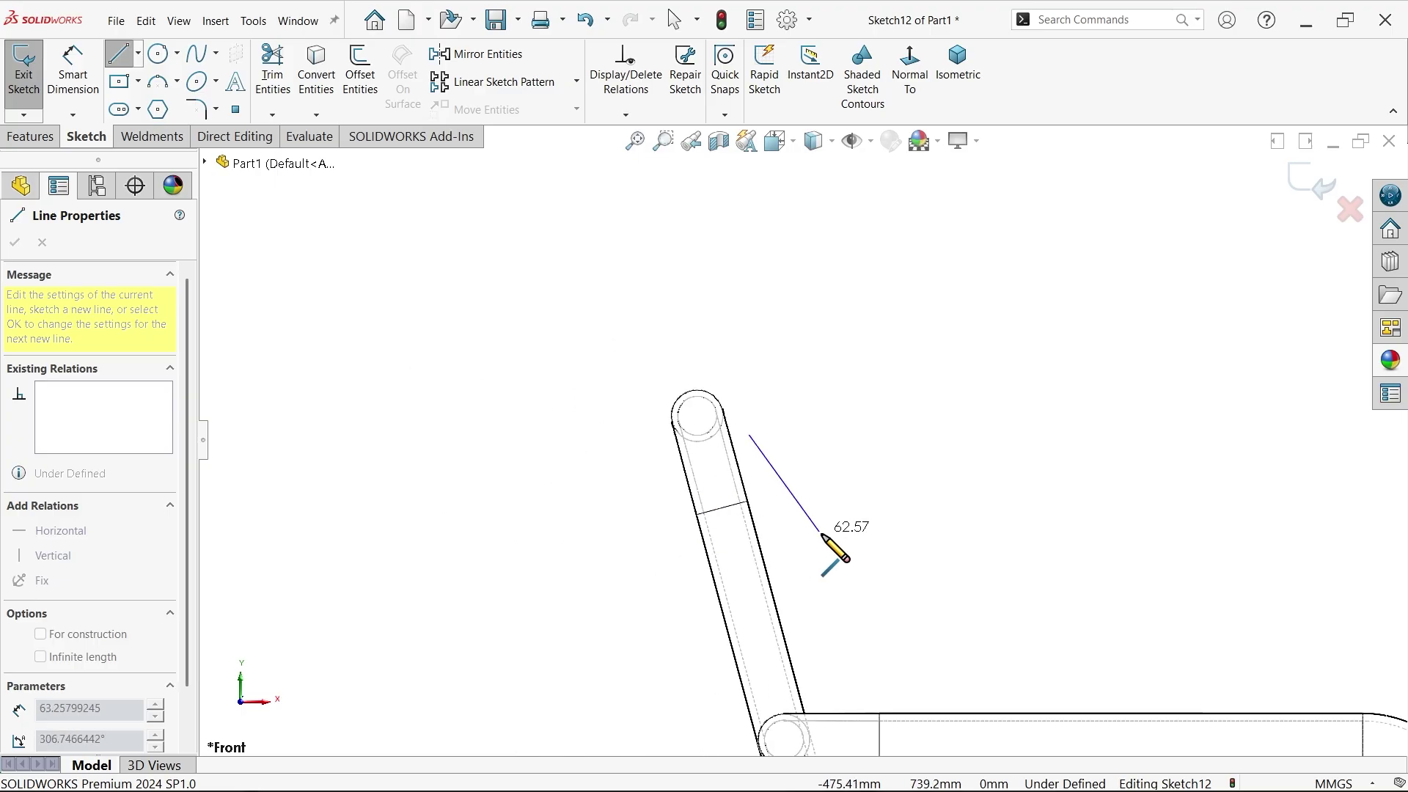
scroll(885, 602, "down", 10)
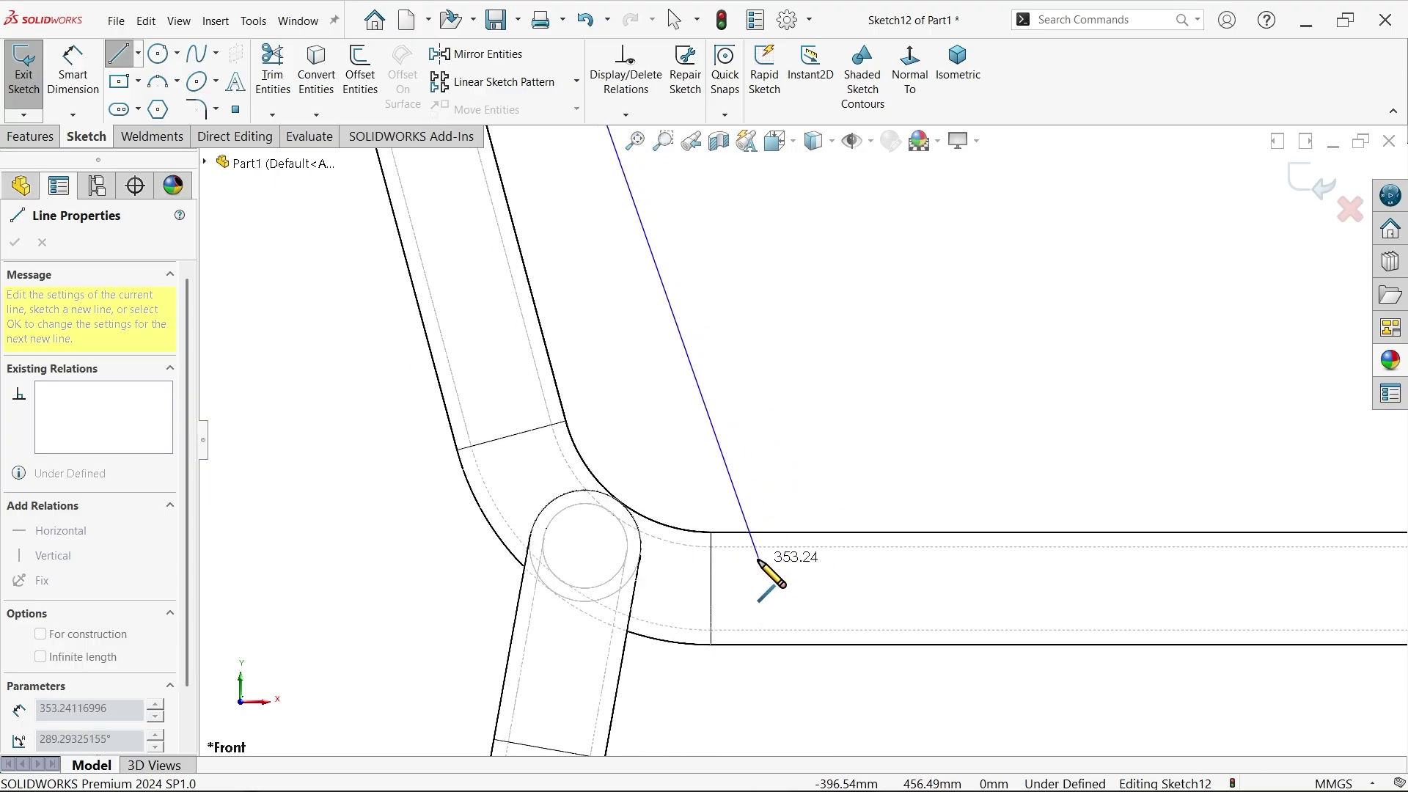
left_click(667, 577)
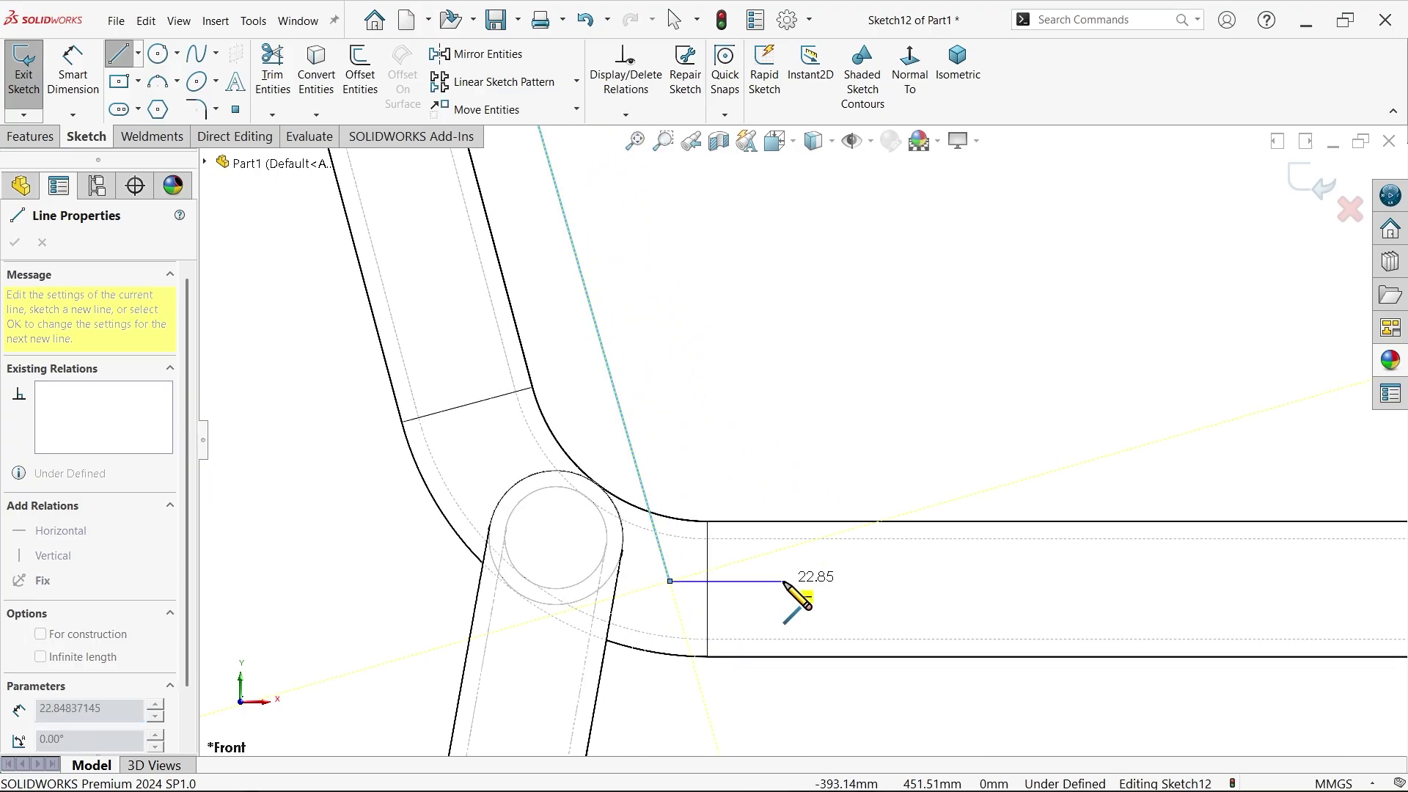
scroll(1089, 524, "up", 8)
scroll(1259, 490, "down", 6)
scroll(1253, 506, "down", 6)
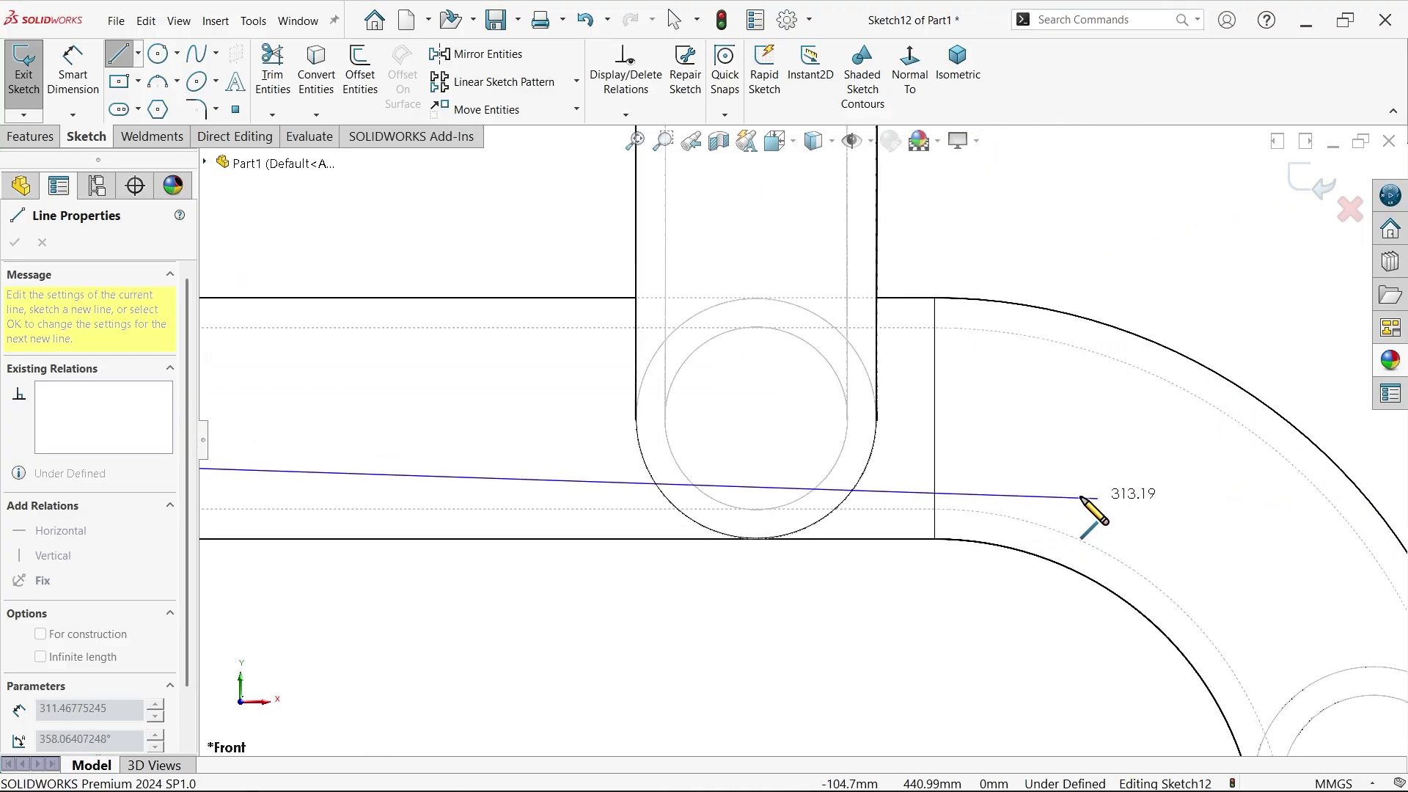
double_click(935, 418)
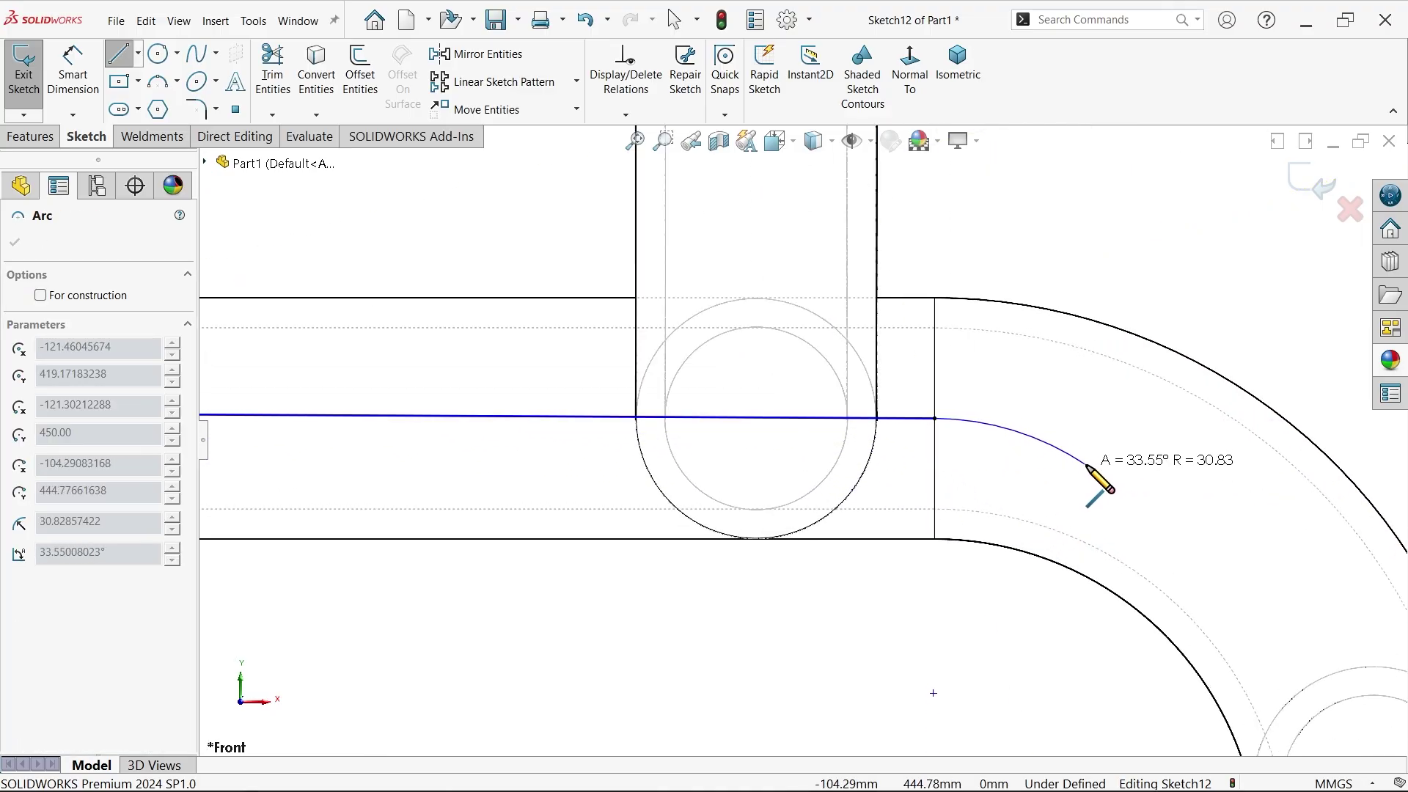
Step: Add a tangent arc partway around the seat's front bend and stop drawing
scroll(1109, 535, "up", 3)
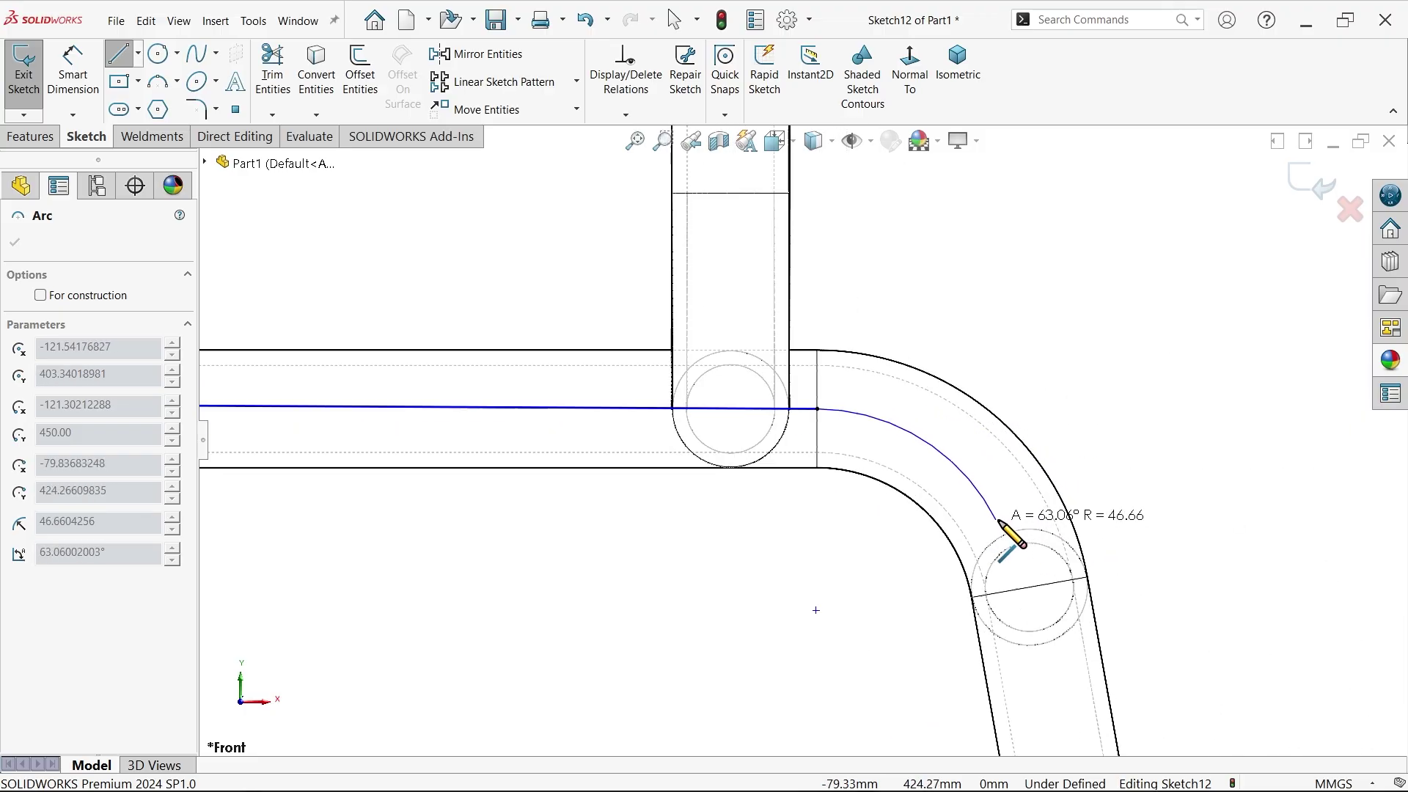
scroll(998, 521, "down", 2)
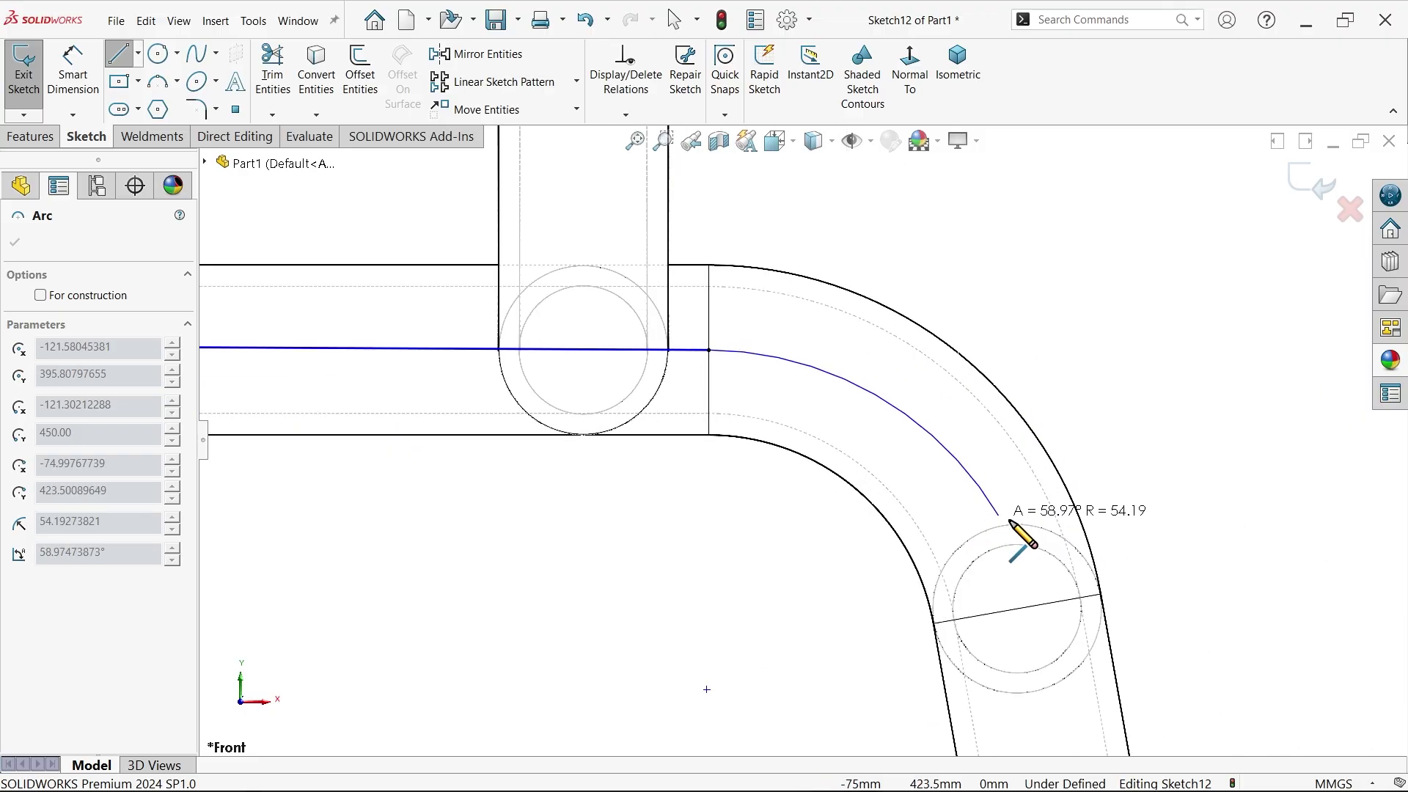
left_click(1017, 608)
right_click(1122, 541)
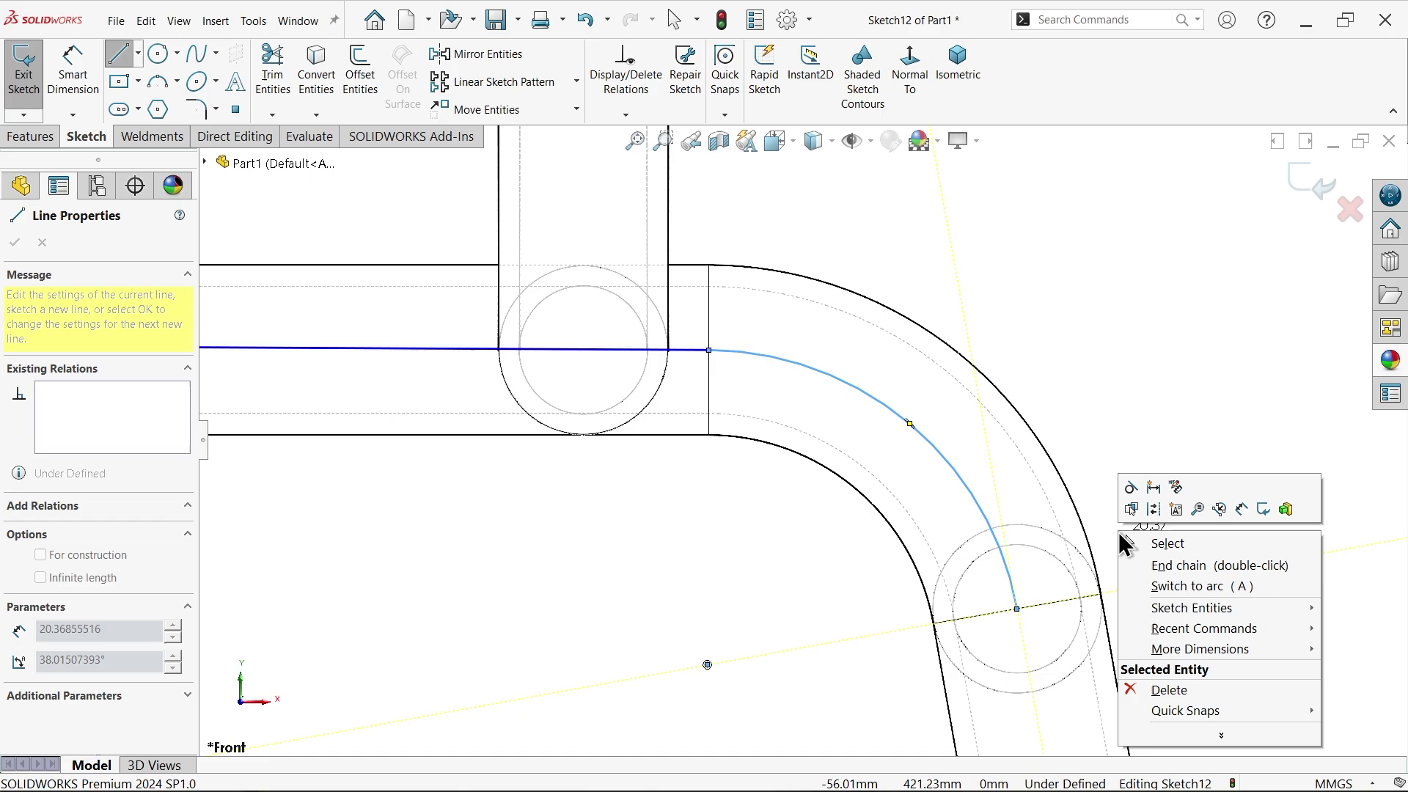
left_click(1153, 542)
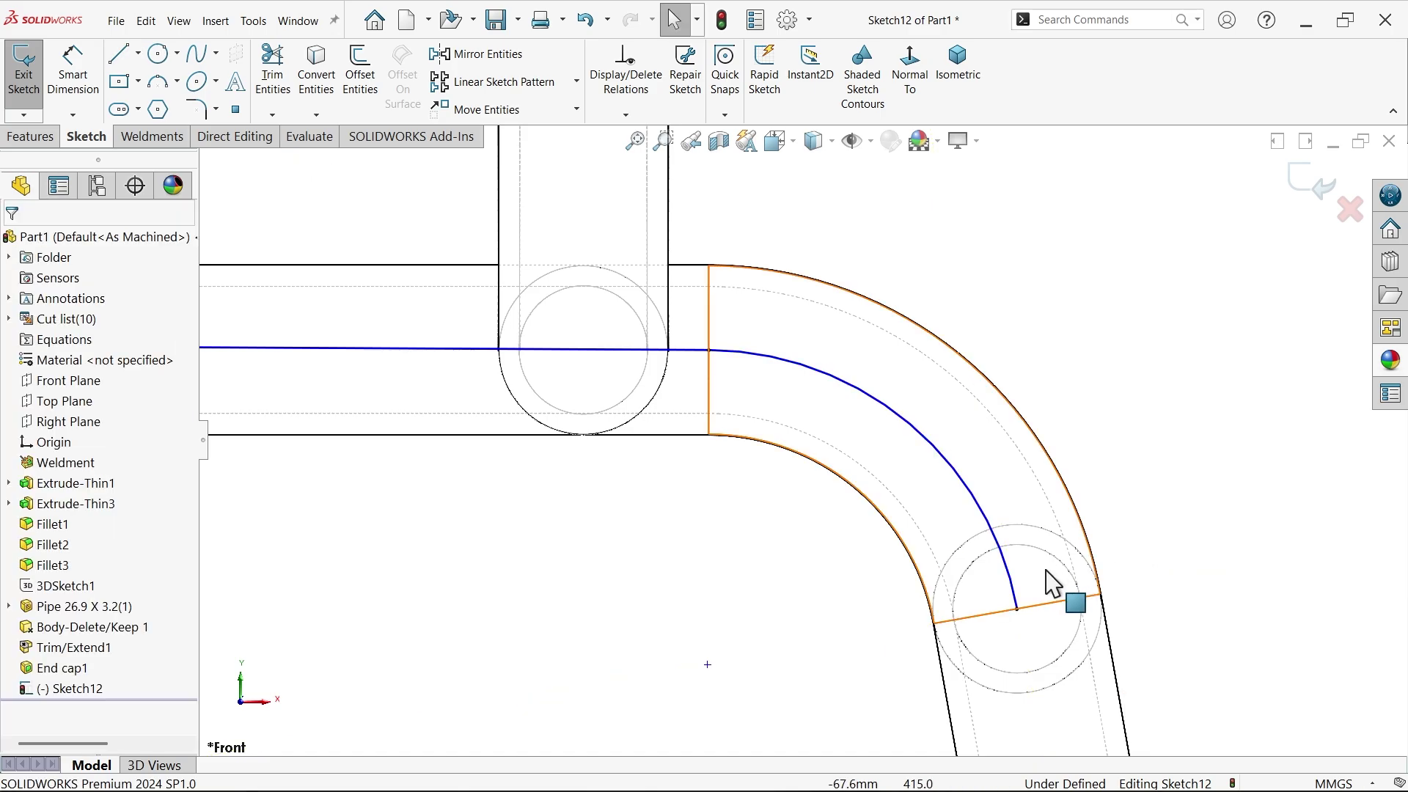
Step: Convert the front pipe's end circle into the sketch as construction geometry
left_click(1044, 532)
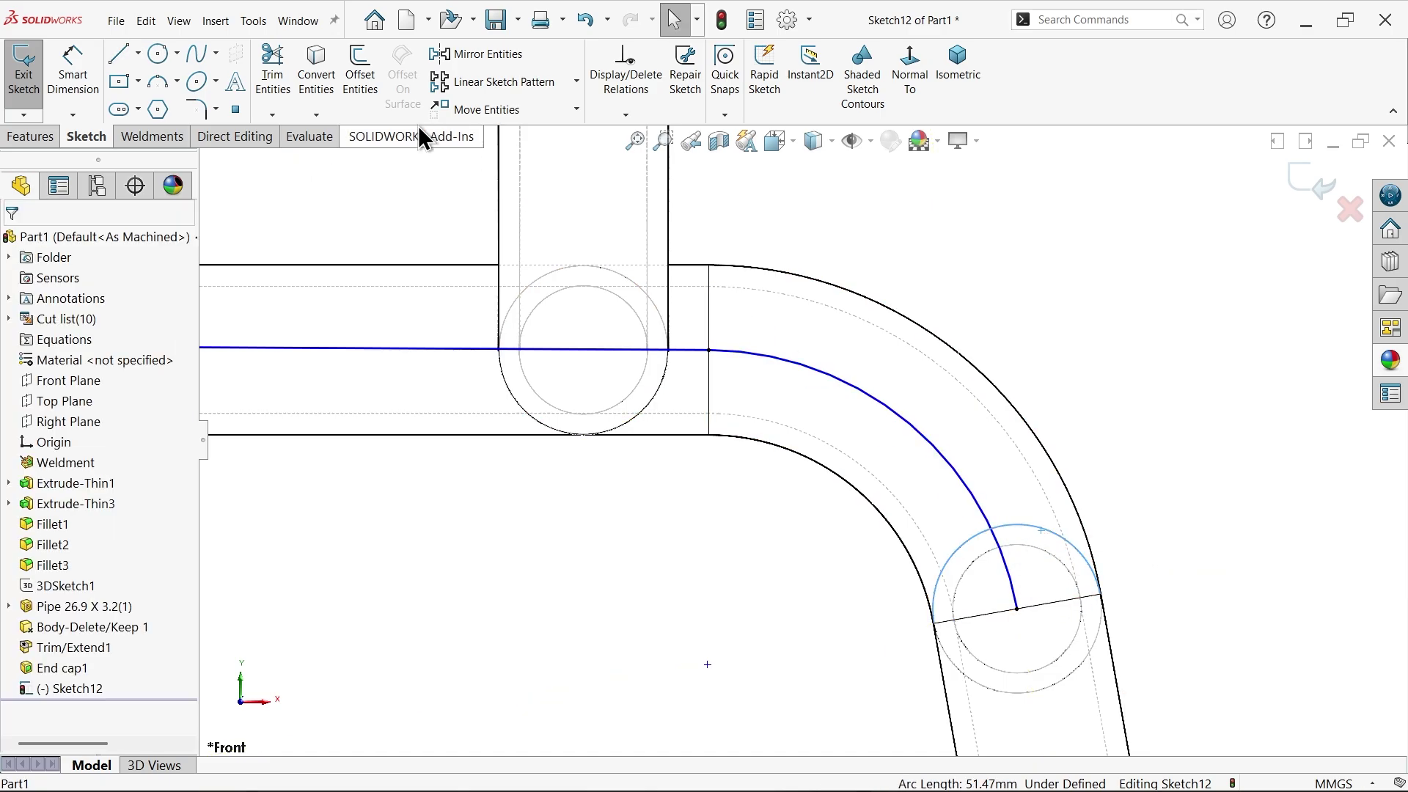
left_click(320, 108)
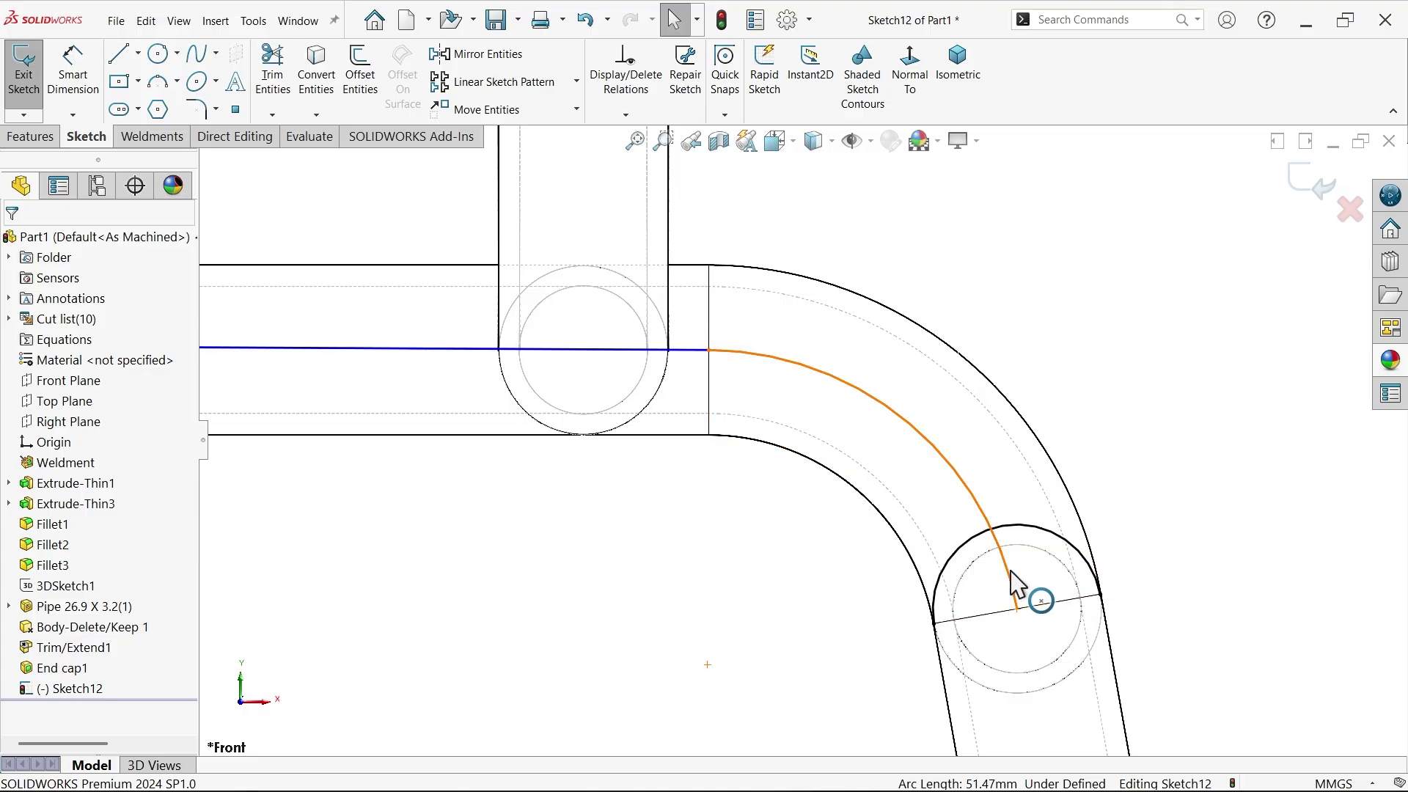
left_click(1045, 543)
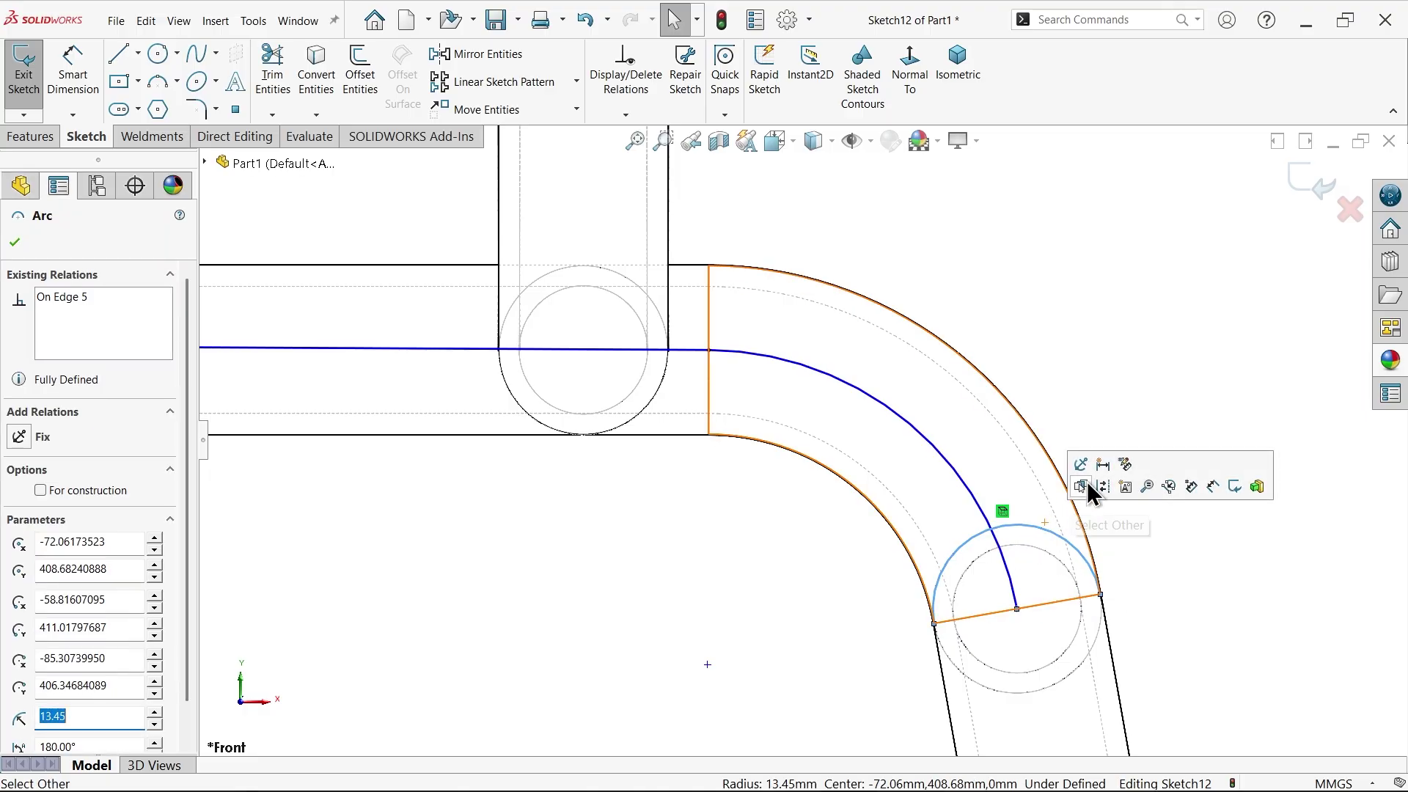
left_click(1102, 484)
scroll(806, 443, "up", 3)
scroll(770, 471, "up", 3)
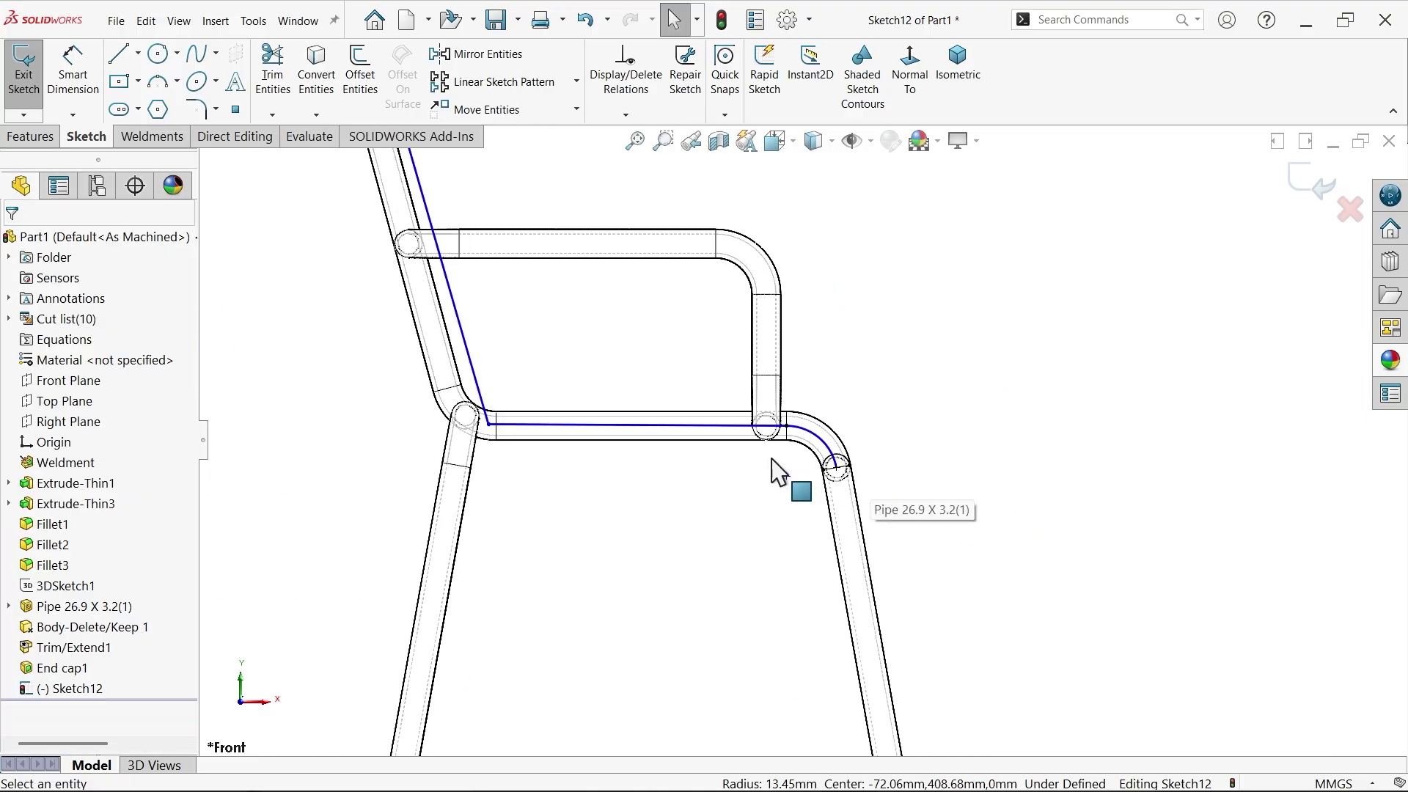
scroll(581, 409, "down", 3)
scroll(513, 424, "down", 3)
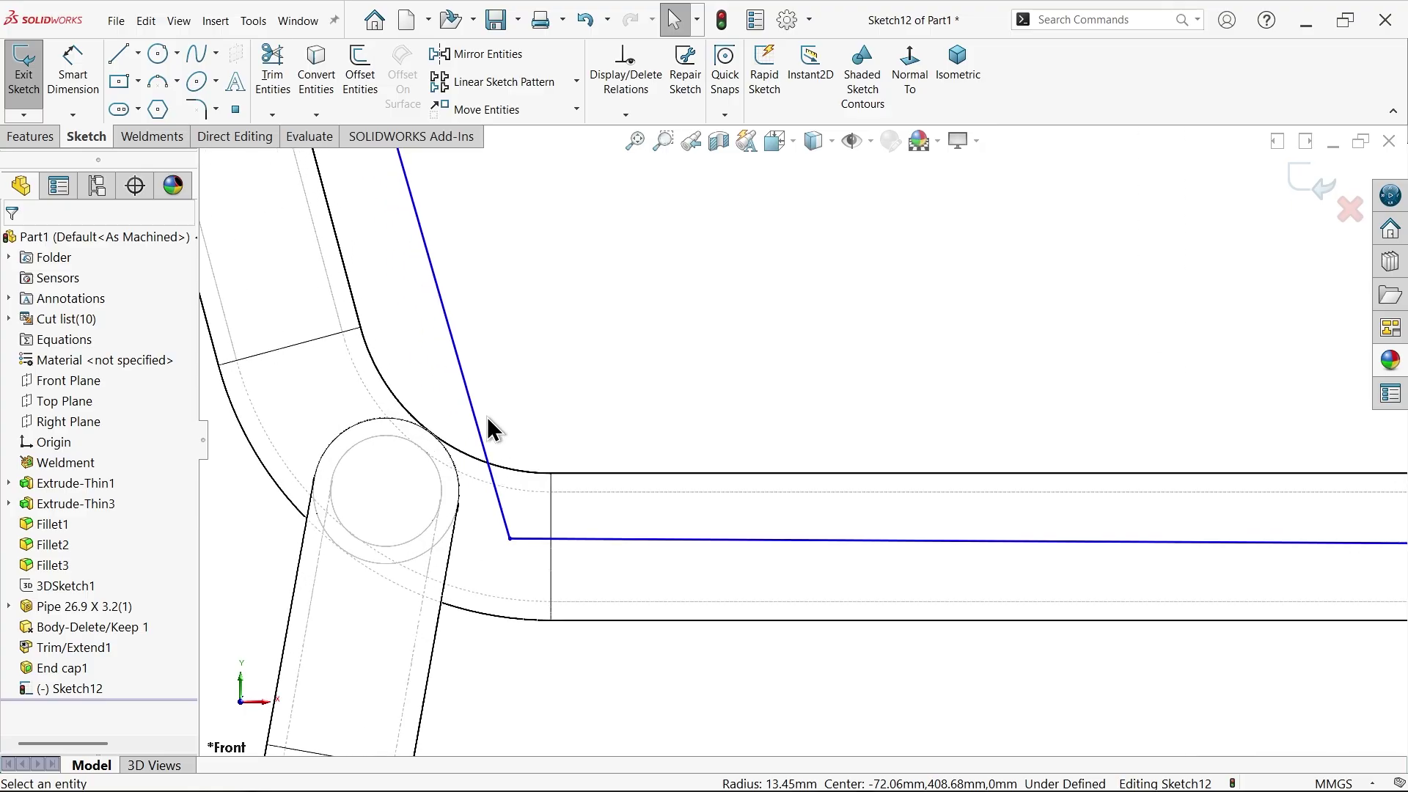
scroll(487, 416, "up", 5)
scroll(632, 227, "down", 2)
scroll(564, 176, "down", 3)
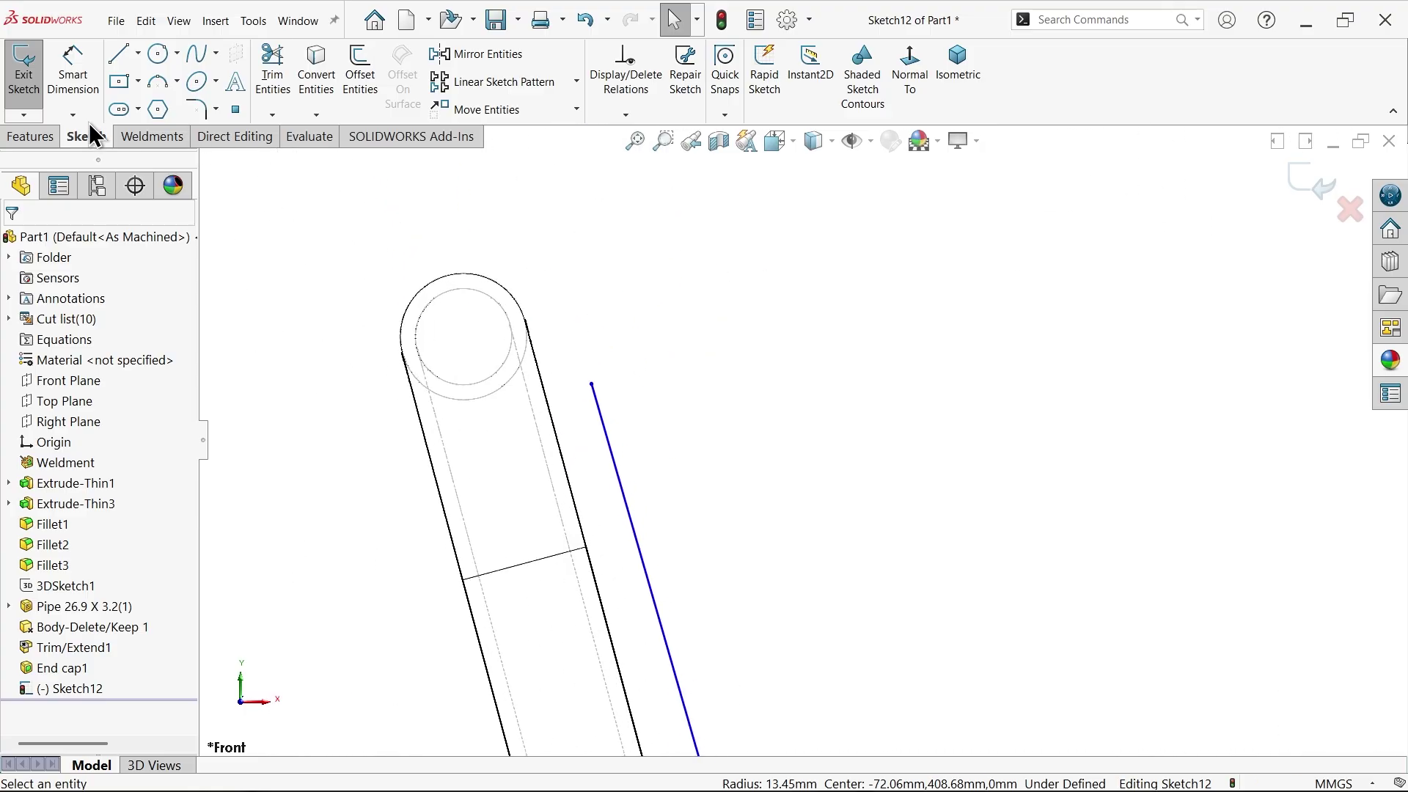
Step: Draw an arc from the sloped line's top end to the backrest tube's centre
left_click(158, 82)
scroll(622, 396, "down", 3)
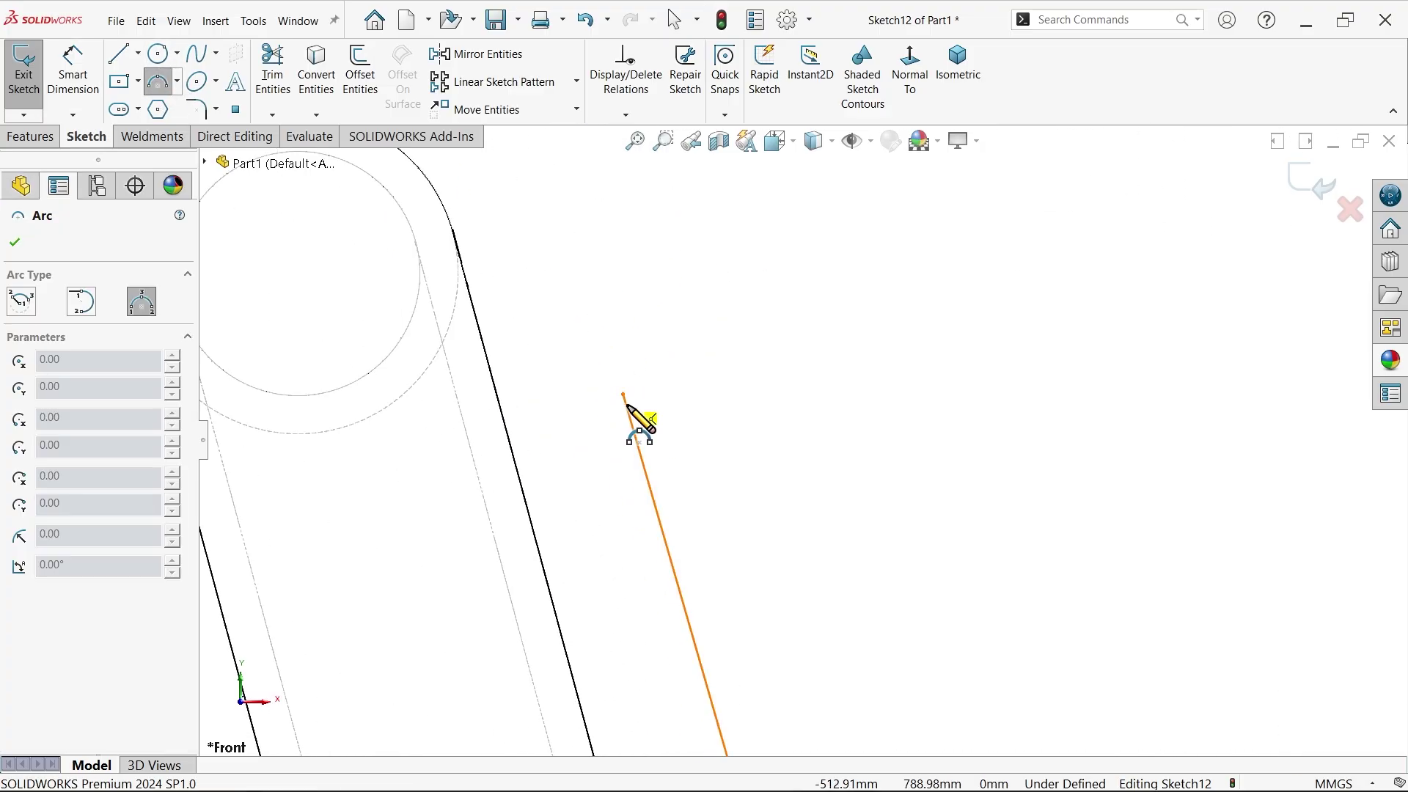
left_click(622, 394)
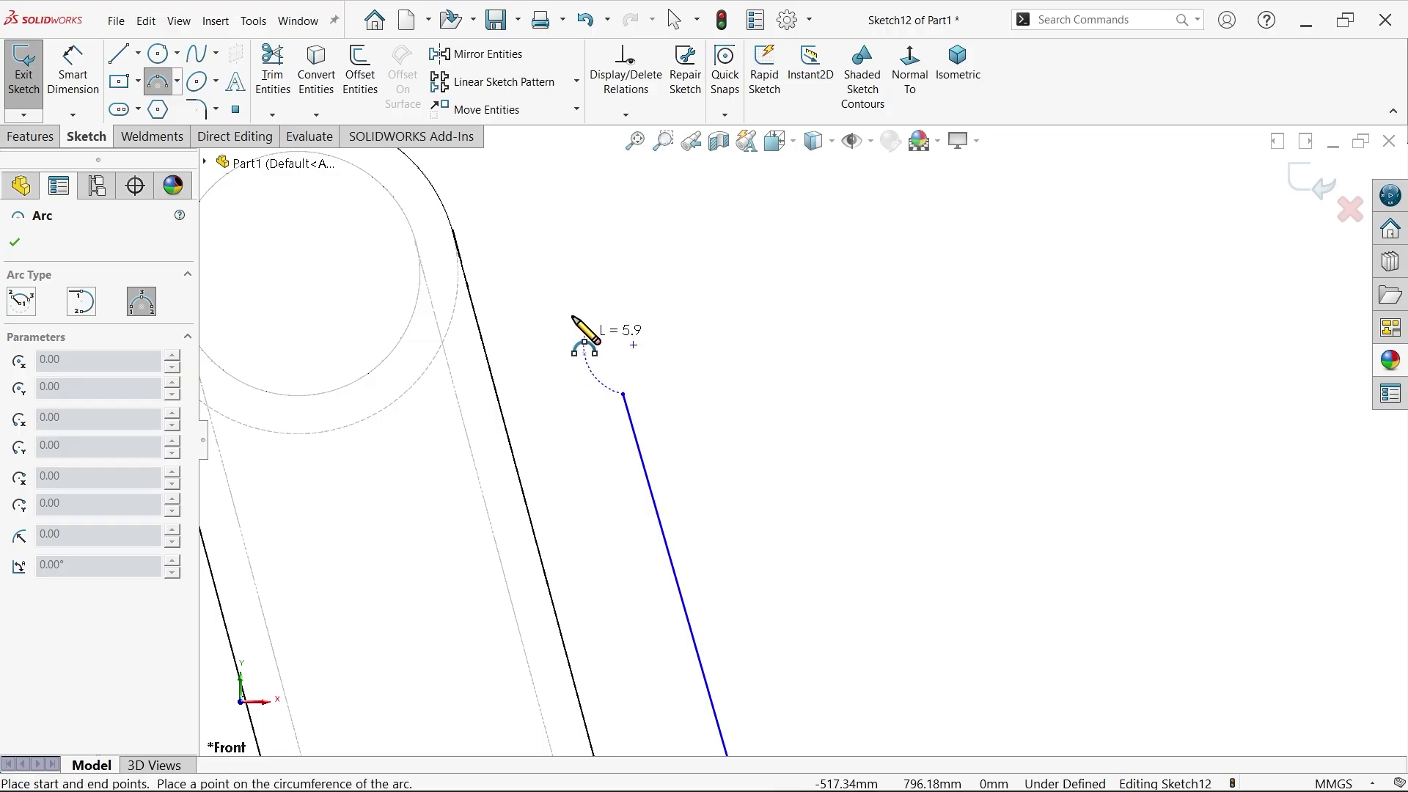
scroll(561, 315, "up", 3)
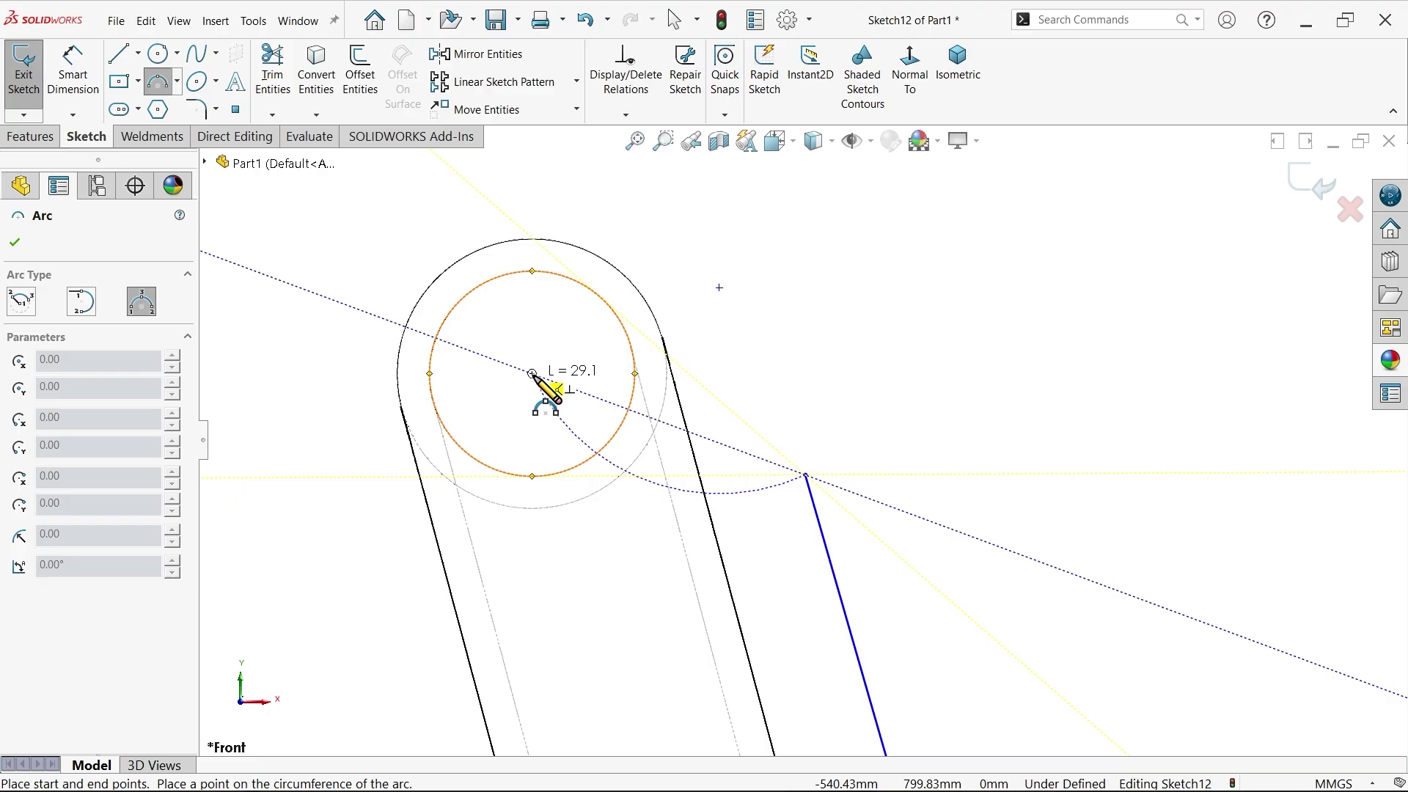
left_click(534, 374)
left_click(688, 362)
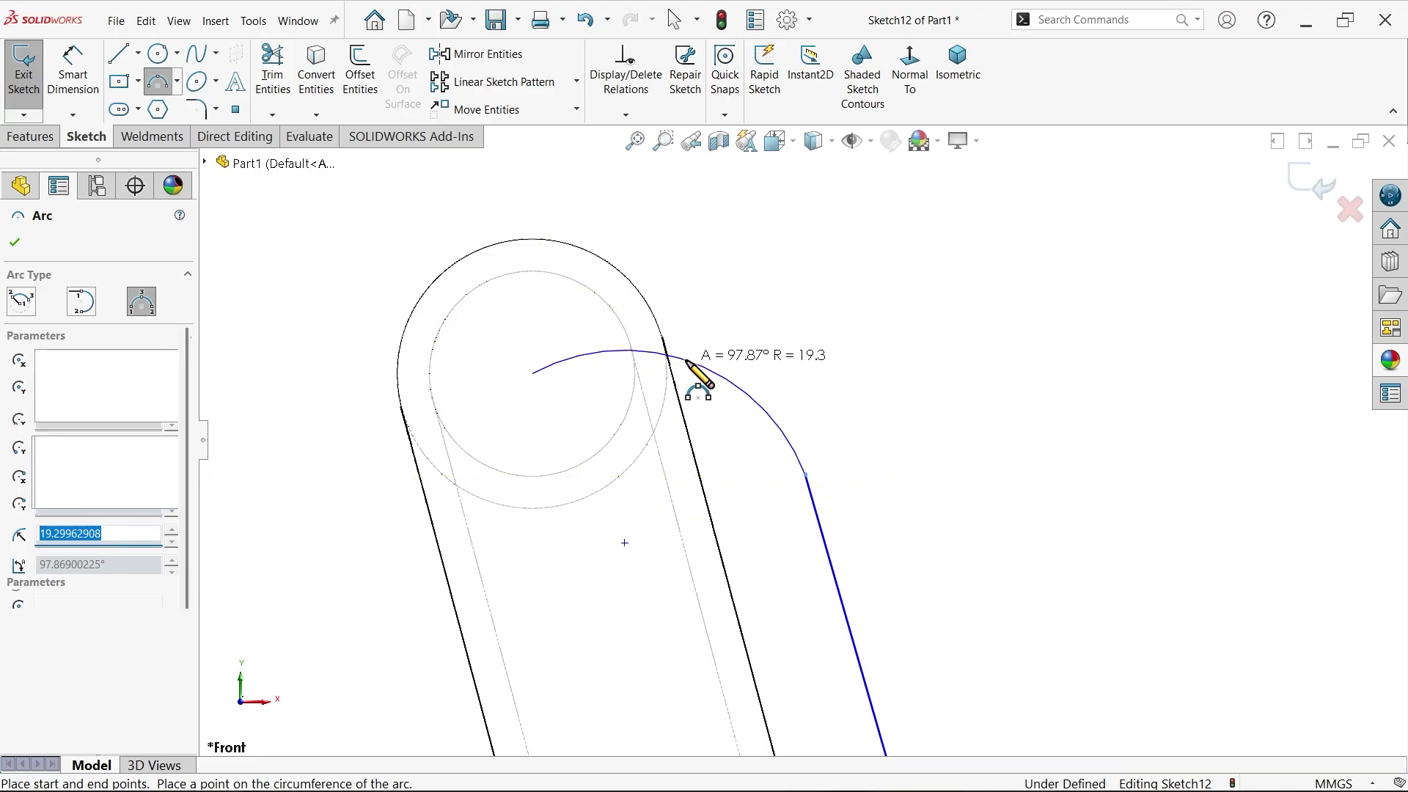
right_click(732, 327)
left_click(759, 331)
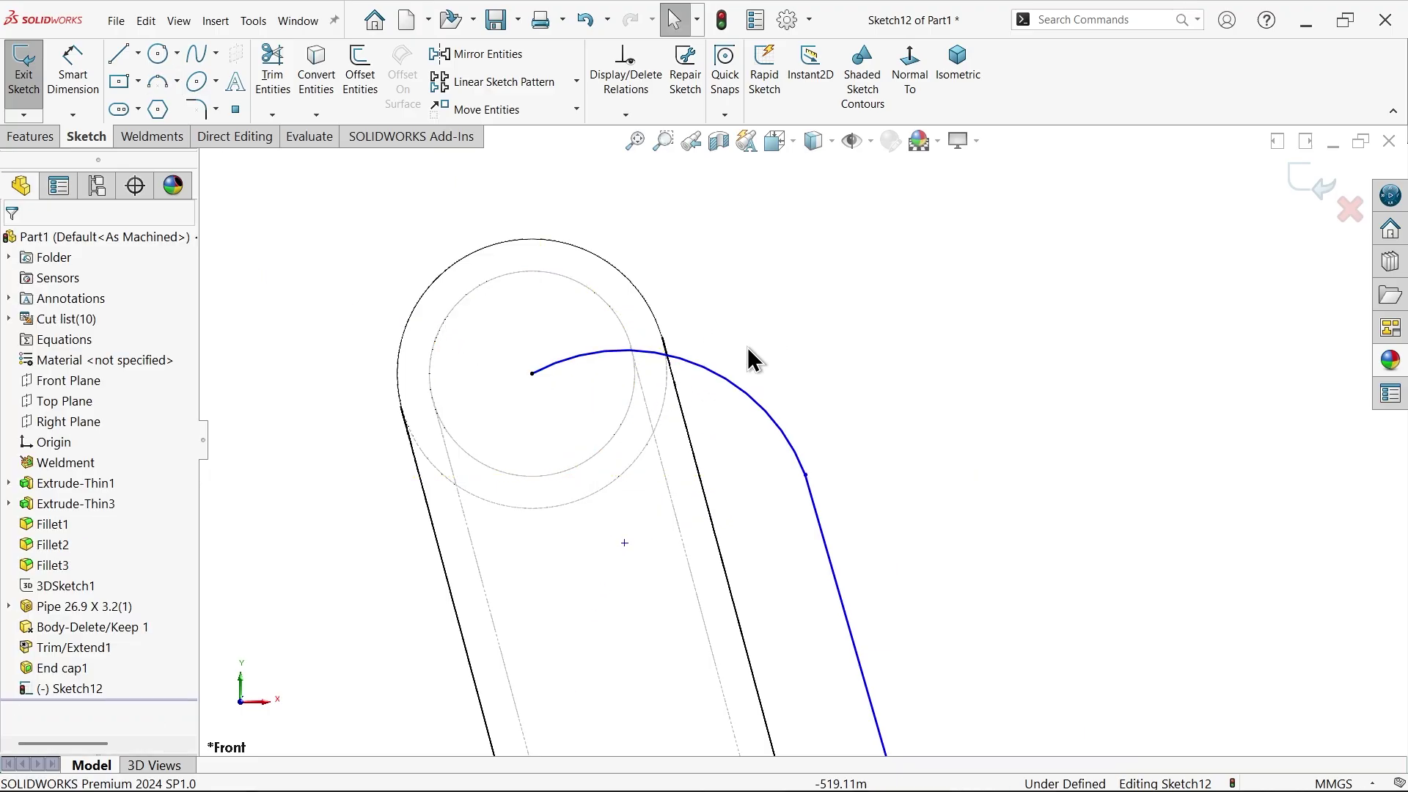
Step: Select the junction point where the arc meets the slat line
left_click(806, 475)
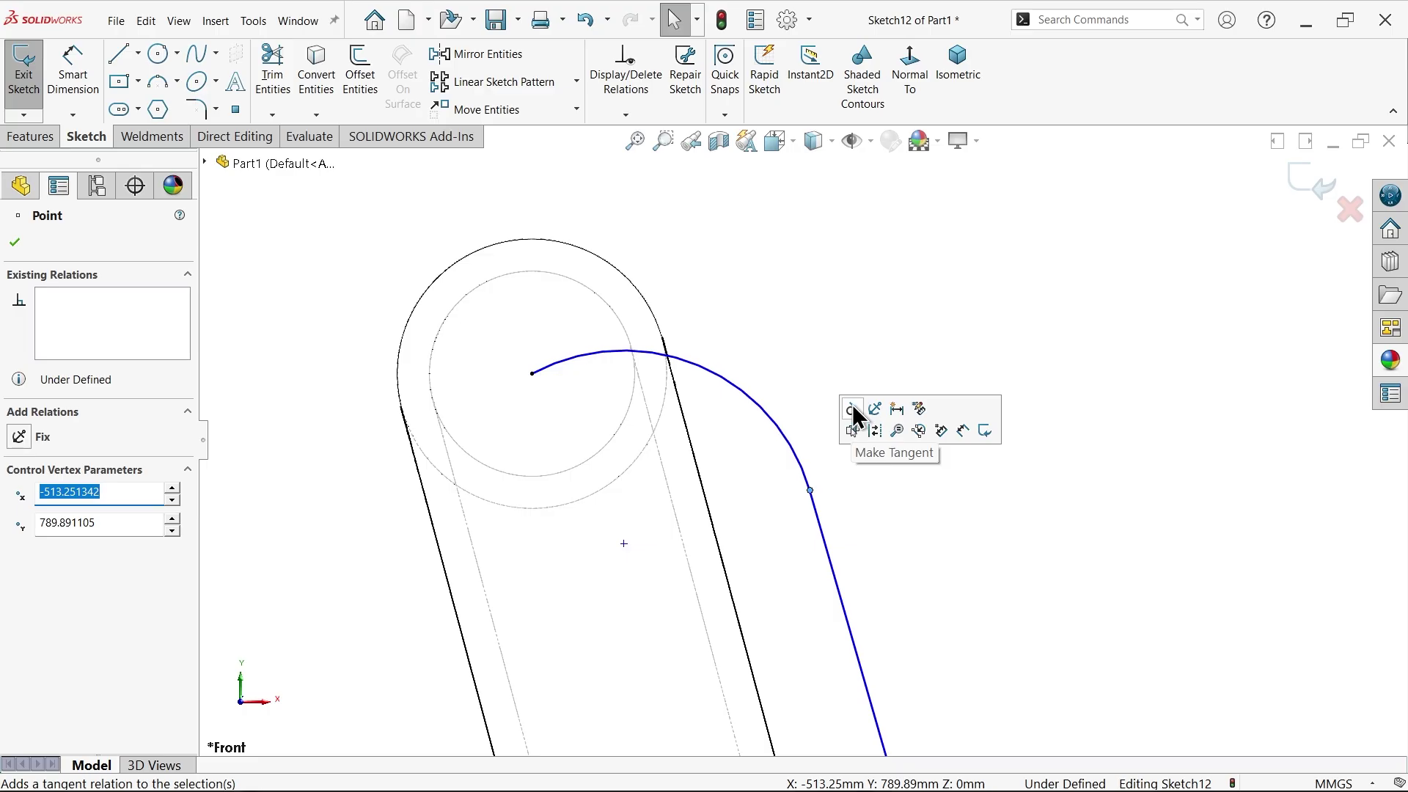
scroll(736, 482, "up", 5)
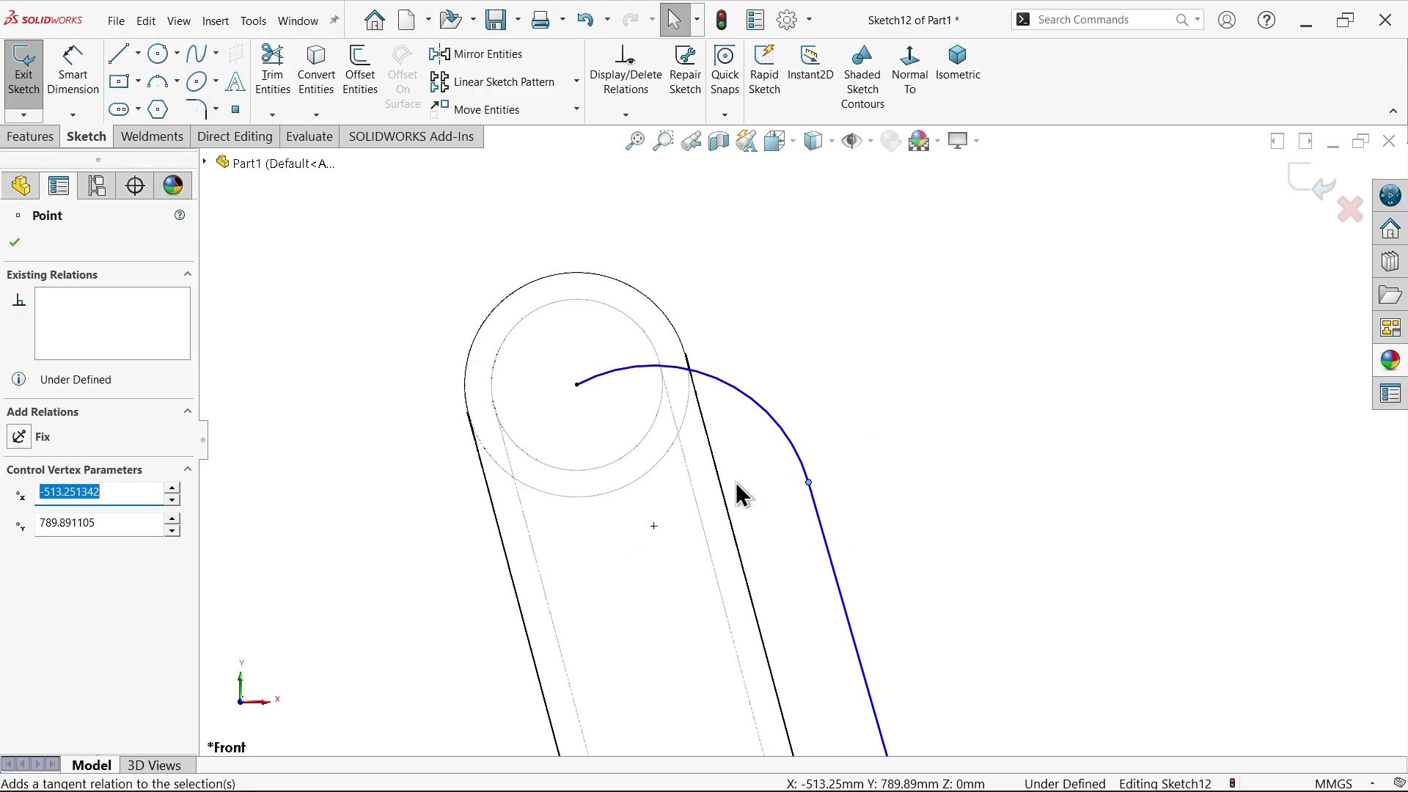
left_click(138, 53)
Step: Draw a centerline between the top and lower pipe circle centres
left_click(157, 101)
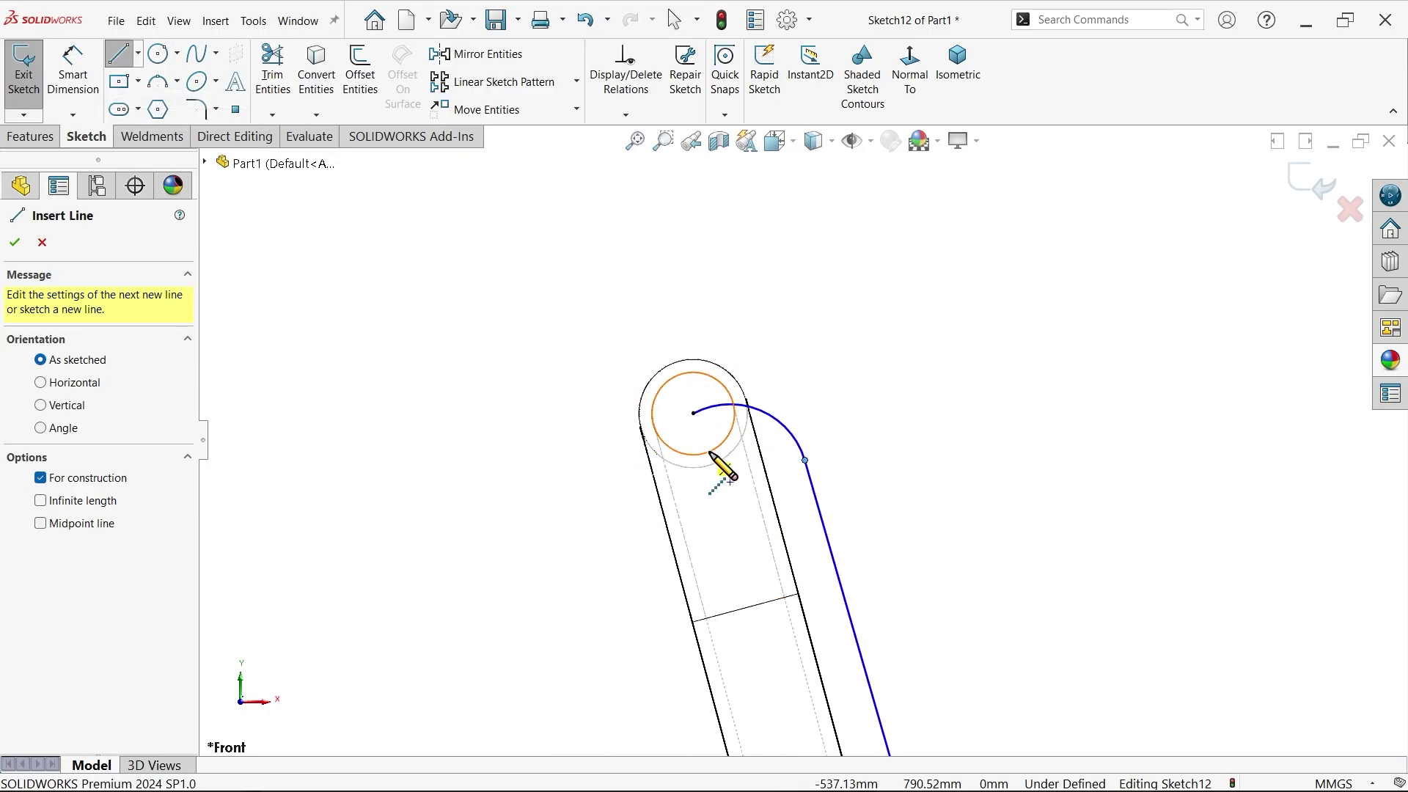
left_click(693, 414)
scroll(733, 462, "up", 3)
scroll(801, 518, "down", 5)
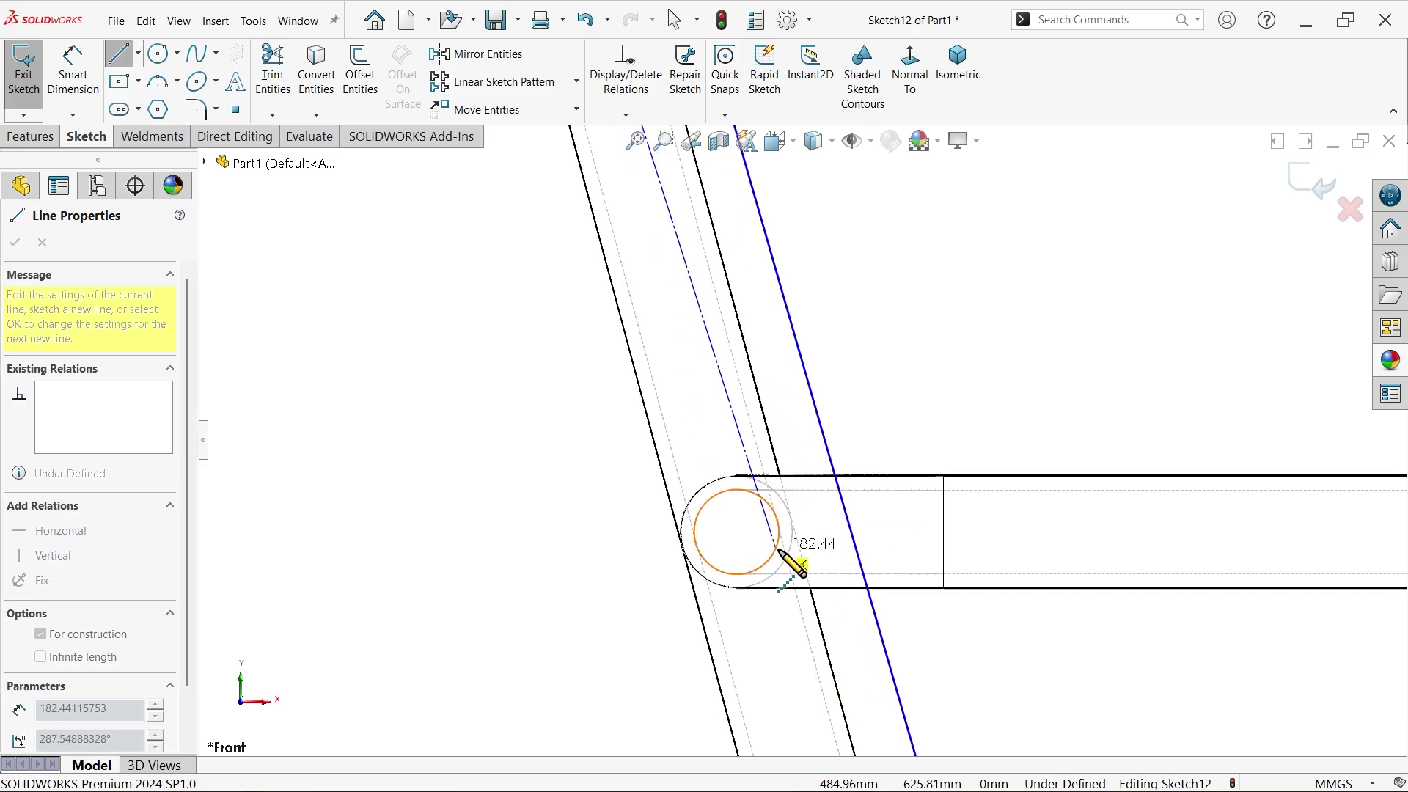
left_click(737, 532)
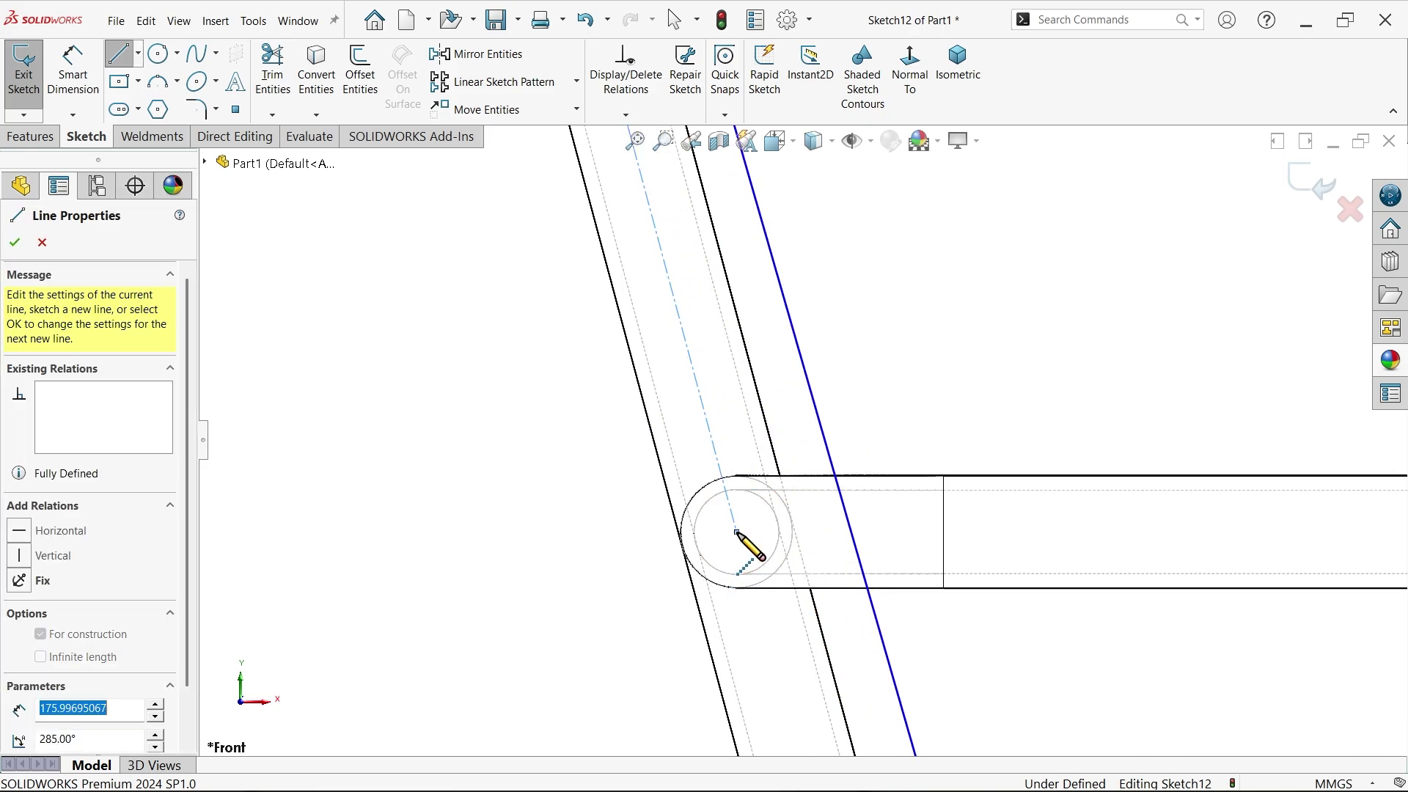
right_click(473, 515)
left_click(517, 519)
scroll(811, 323, "up", 3)
scroll(733, 317, "down", 4)
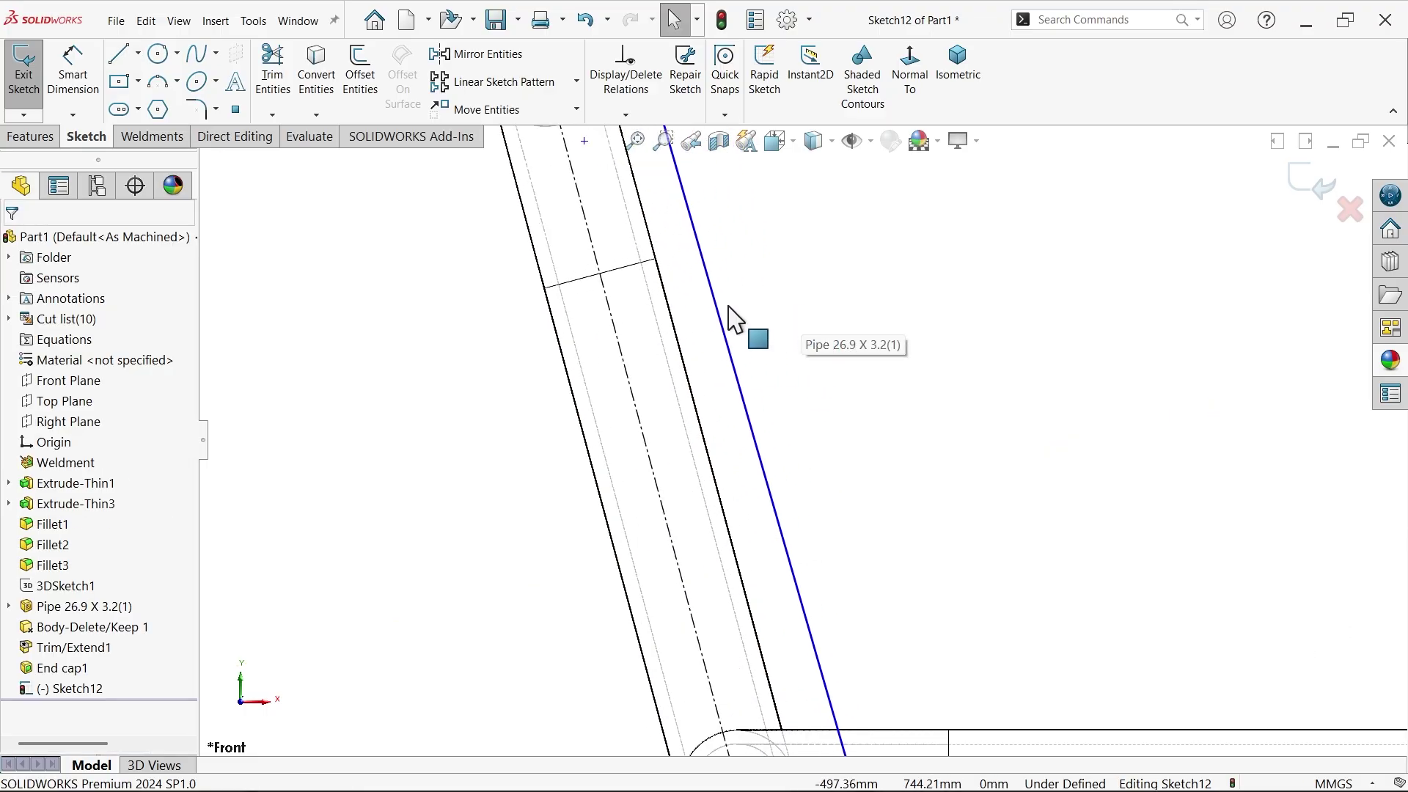
Step: Make the slat line parallel to the centerline and dimension the gap 30 mm
left_click(728, 364)
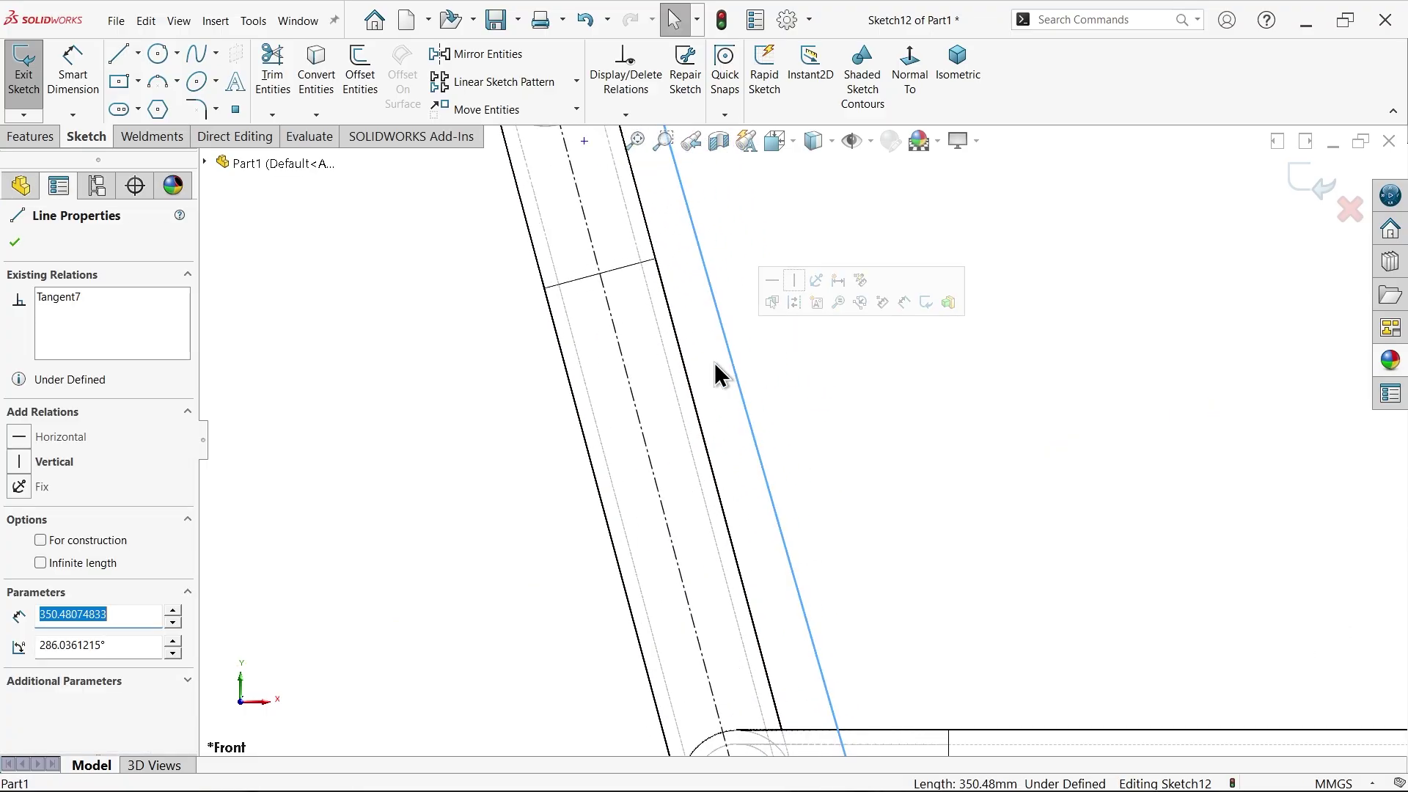
left_click(642, 429, "ctrl")
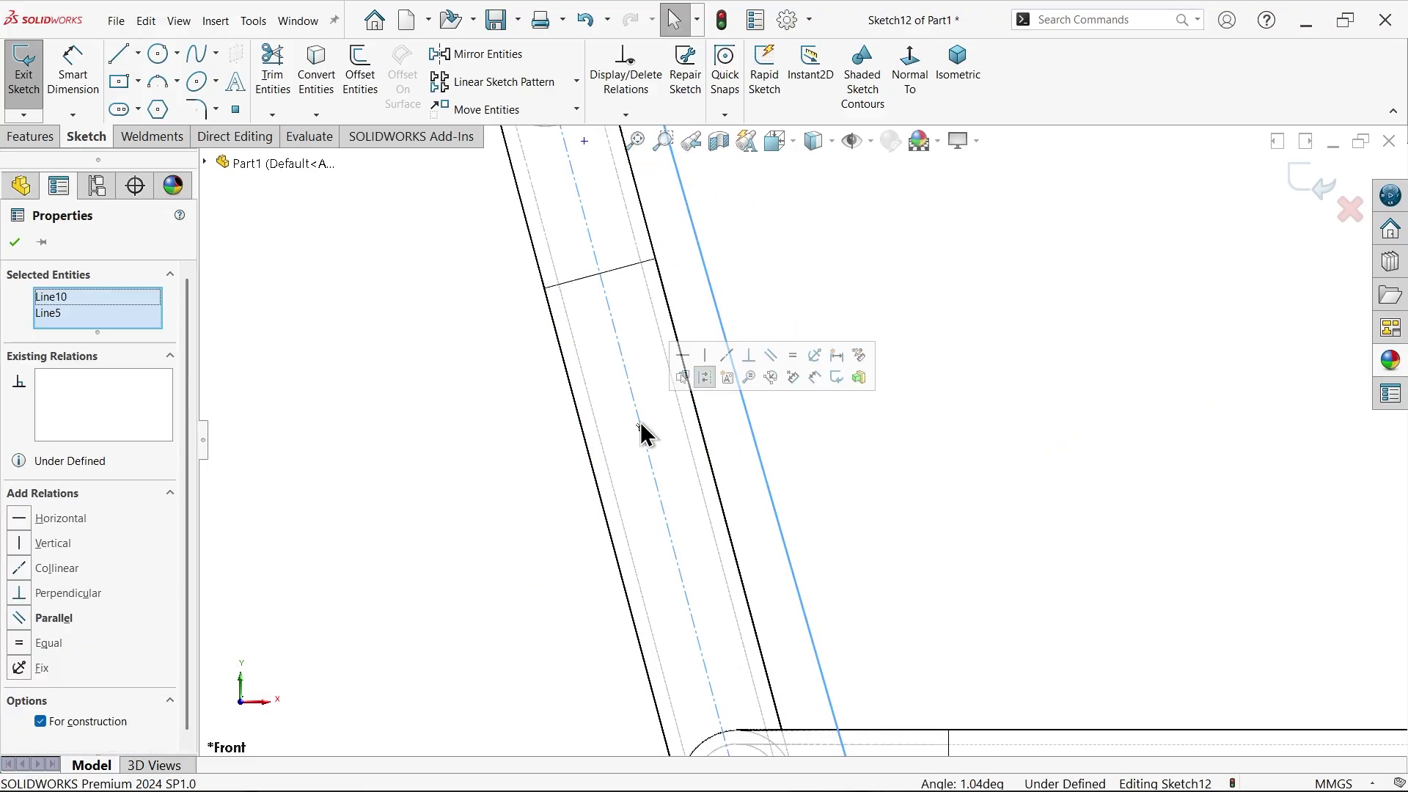
left_click(770, 355)
left_click(83, 86)
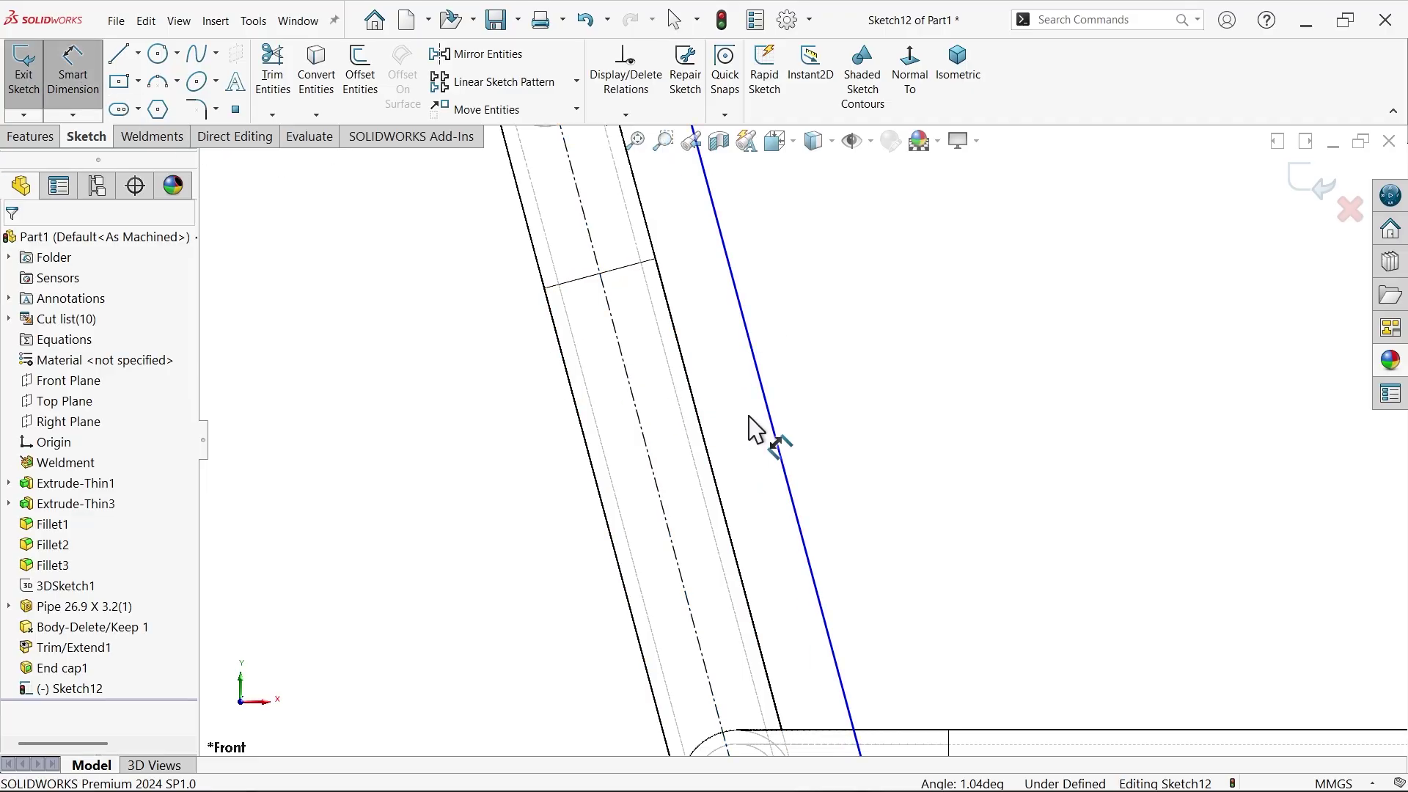
left_click(779, 433)
left_click(642, 438)
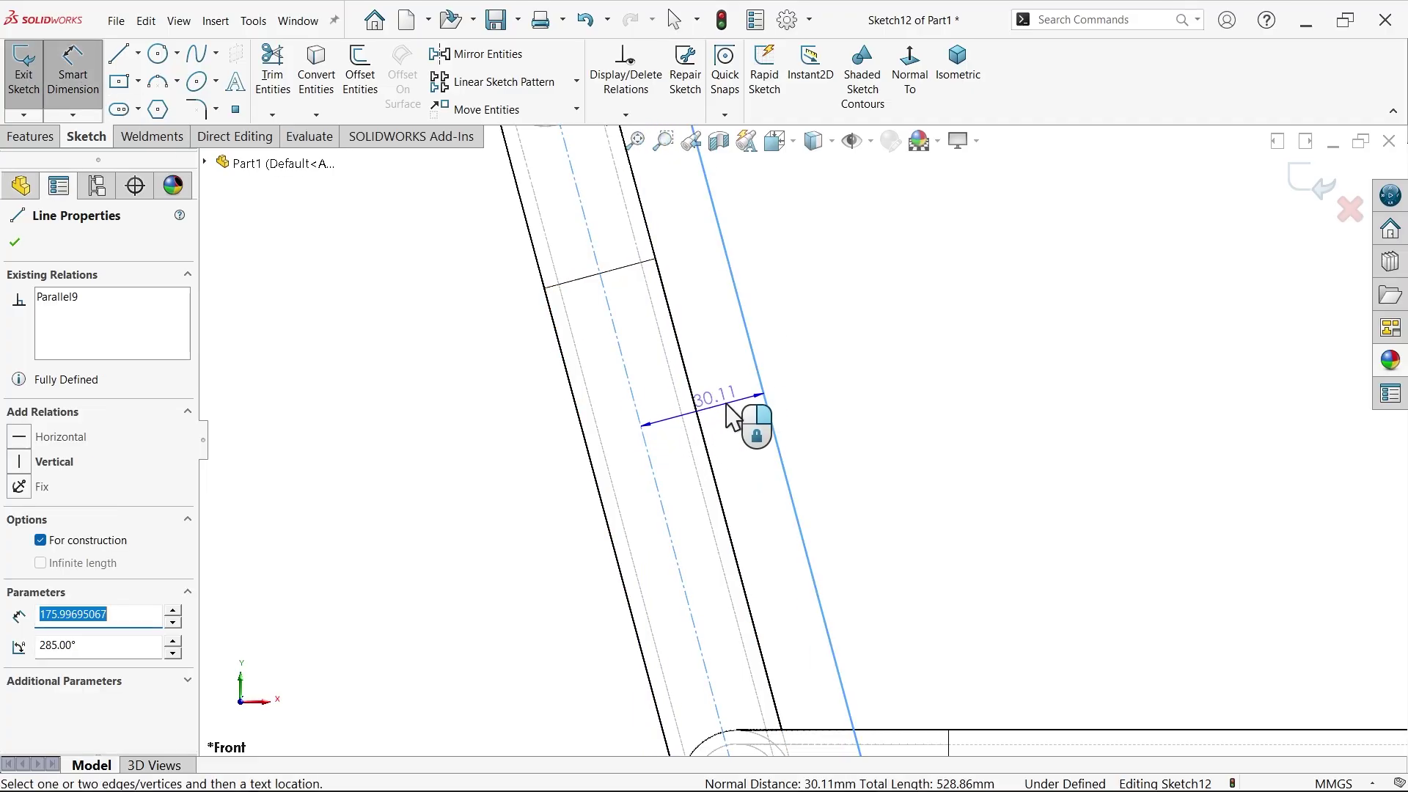
left_click(820, 405)
type("30")
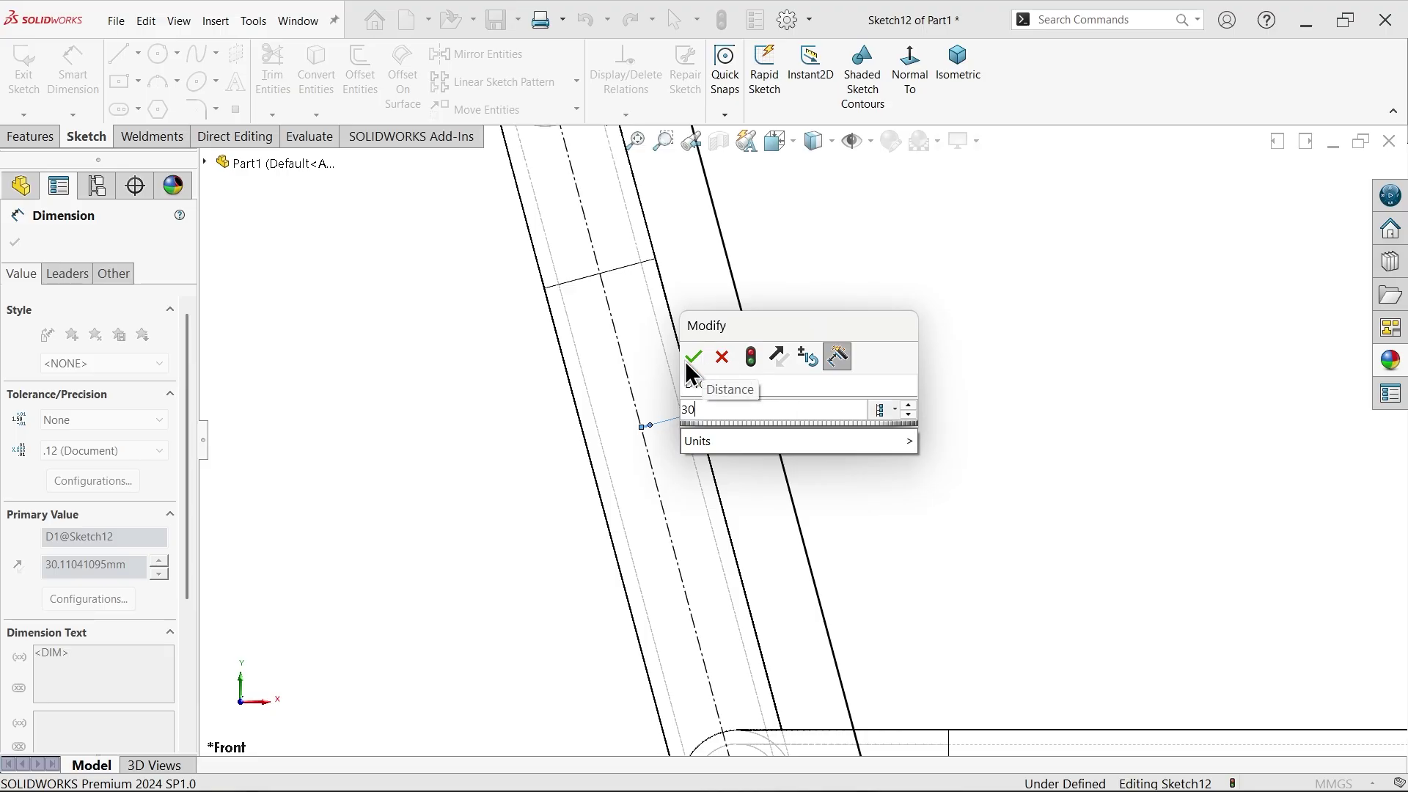
left_click(693, 358)
scroll(722, 345, "up", 4)
scroll(777, 294, "down", 4)
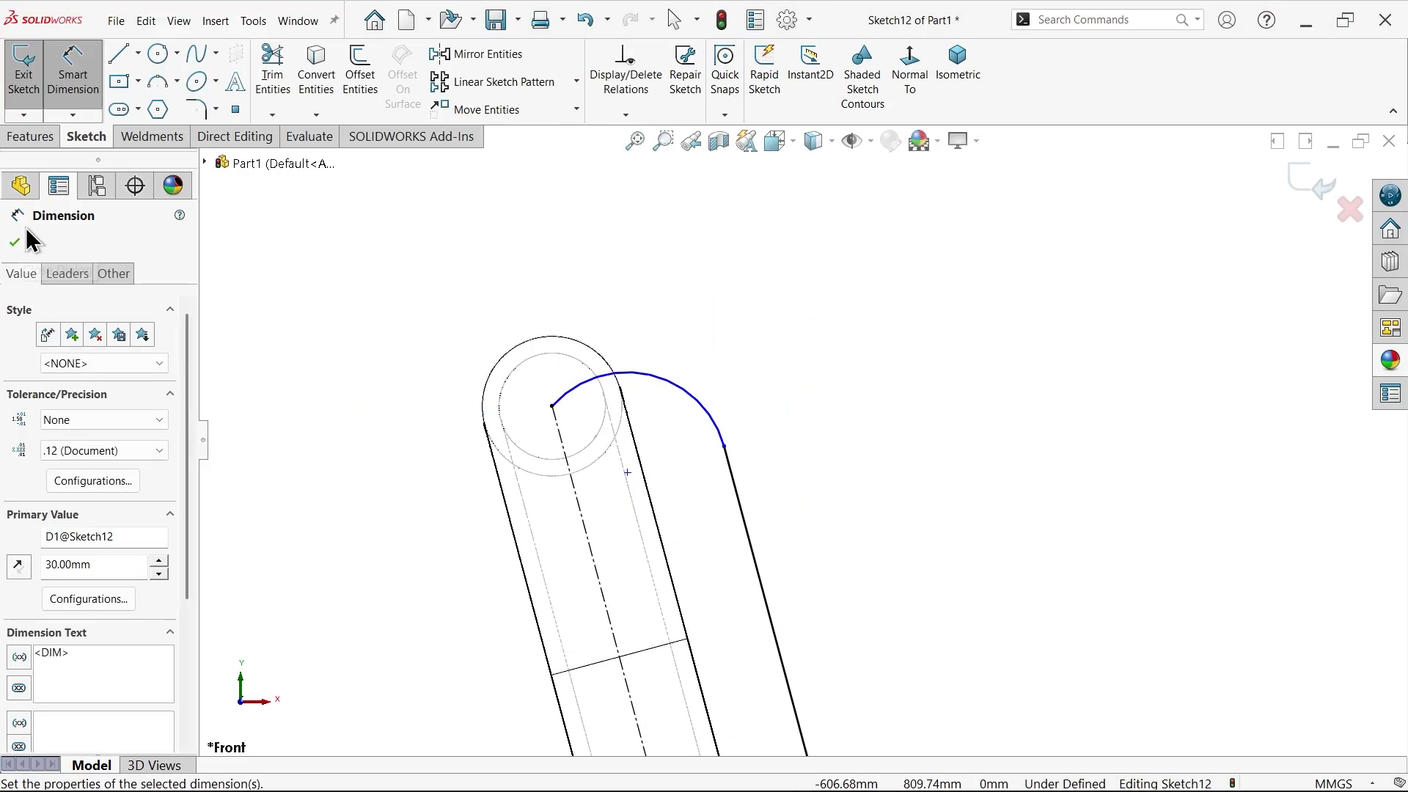
Step: Draw a construction centerline from the arc's start to the pipe's outer edge
left_click(138, 54)
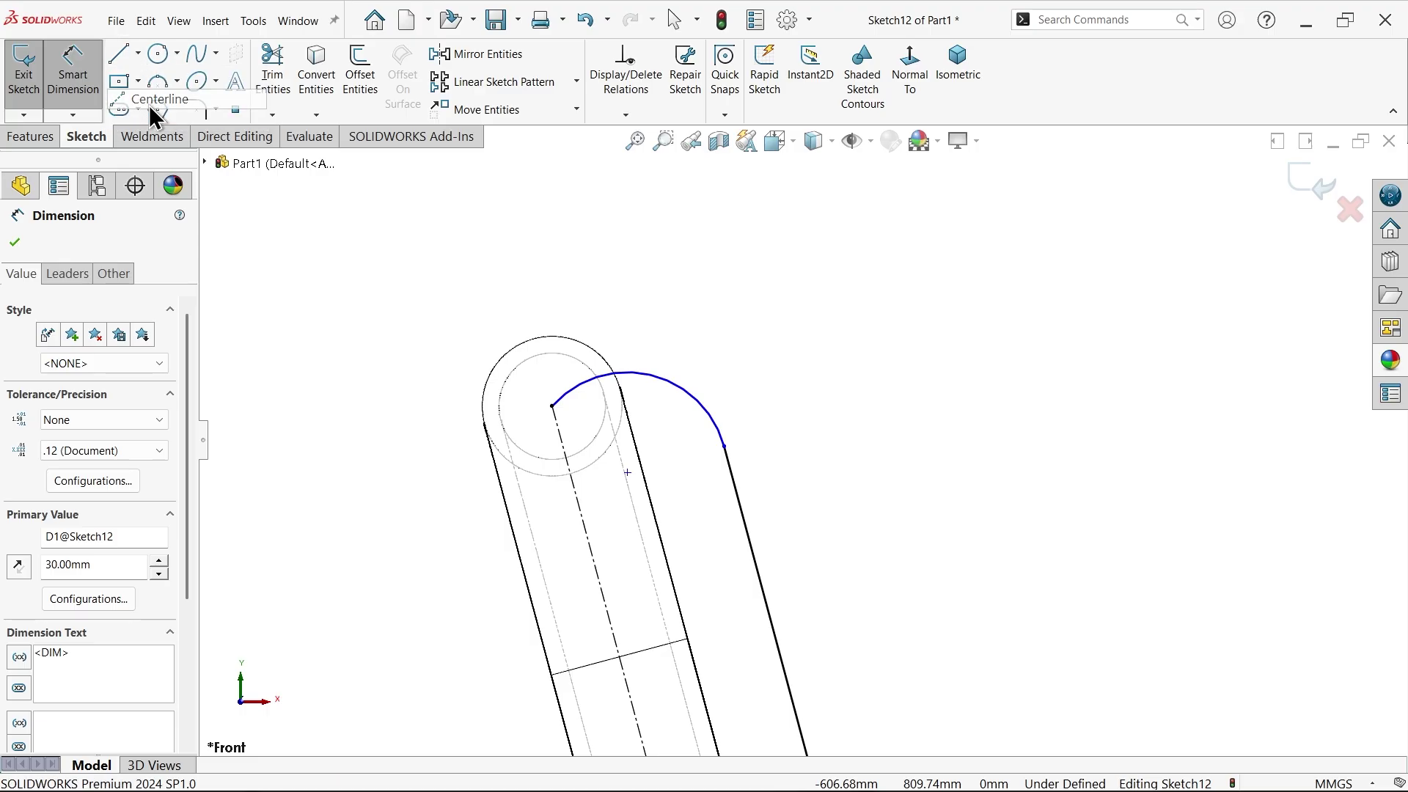
left_click(158, 98)
scroll(572, 415, "down", 3)
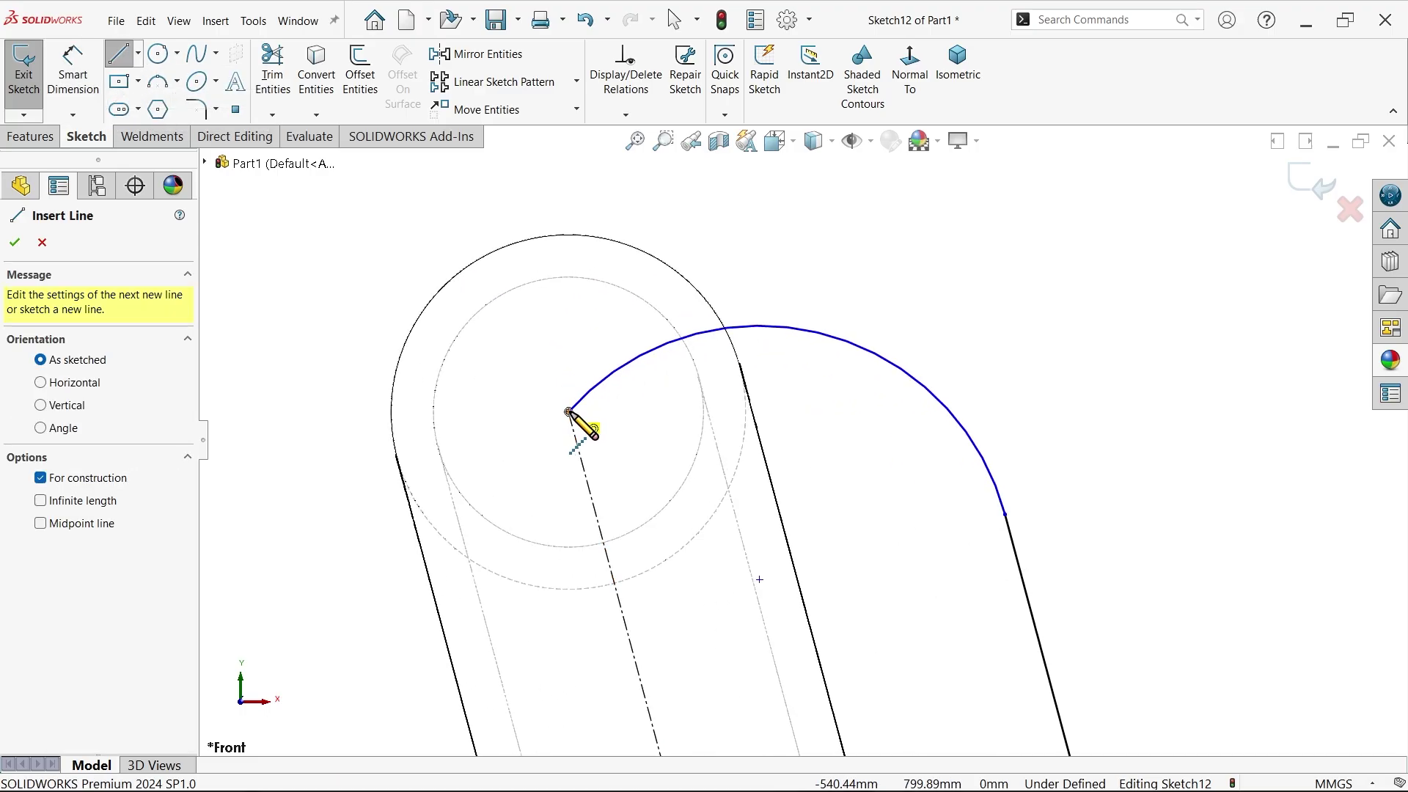
left_click(569, 412)
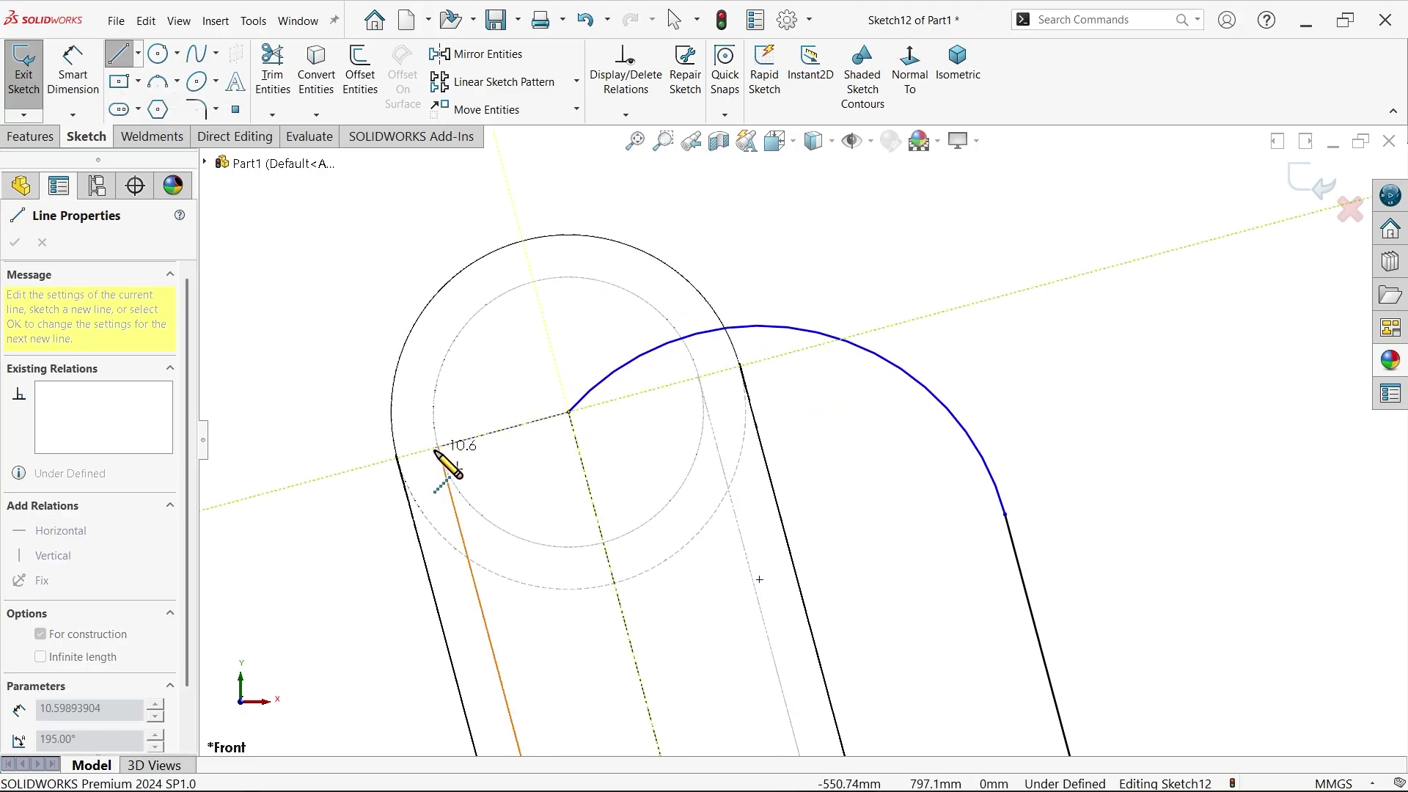
left_click(396, 457)
right_click(331, 455)
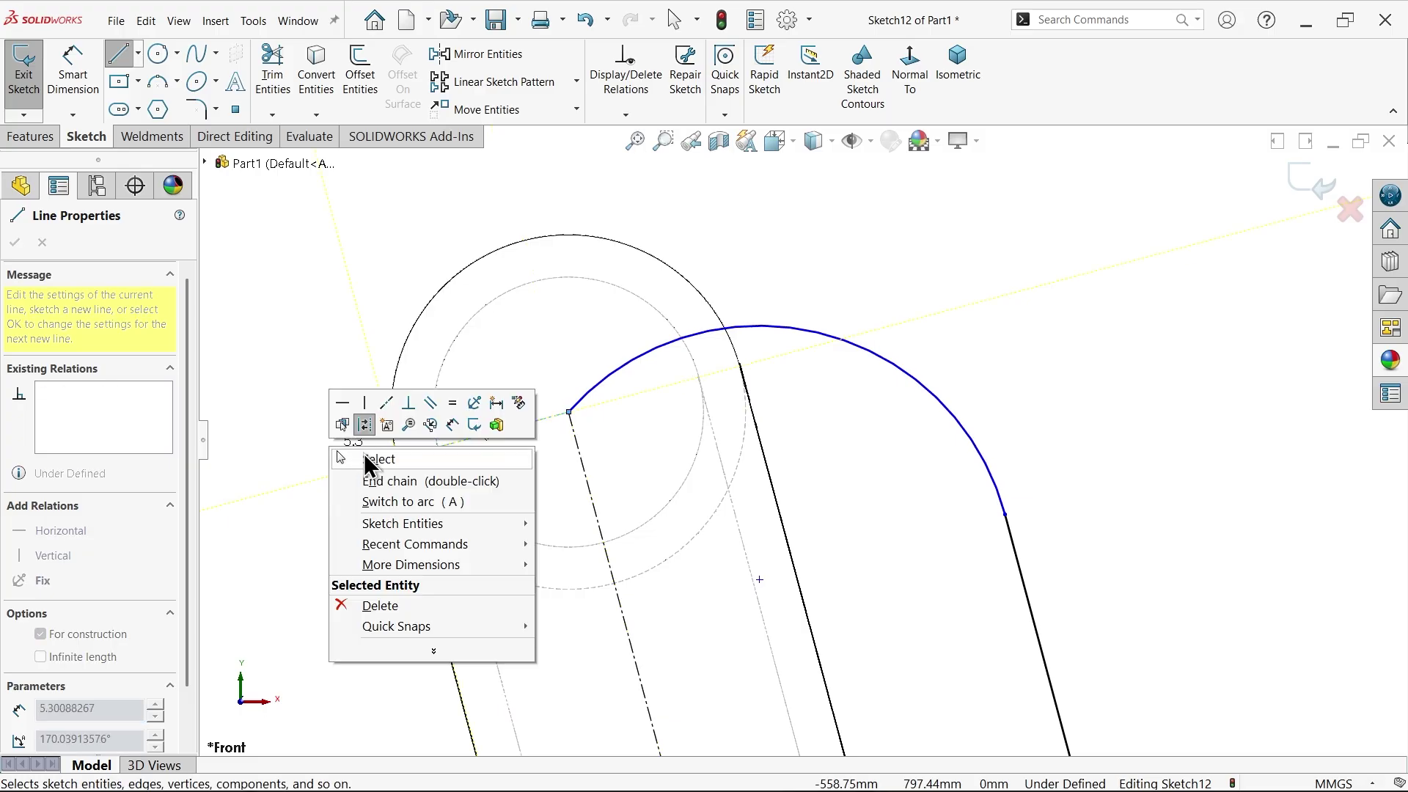
left_click(364, 454)
Step: Add a Tangent relation between the curved slat arc and the new construction line
left_click(632, 370)
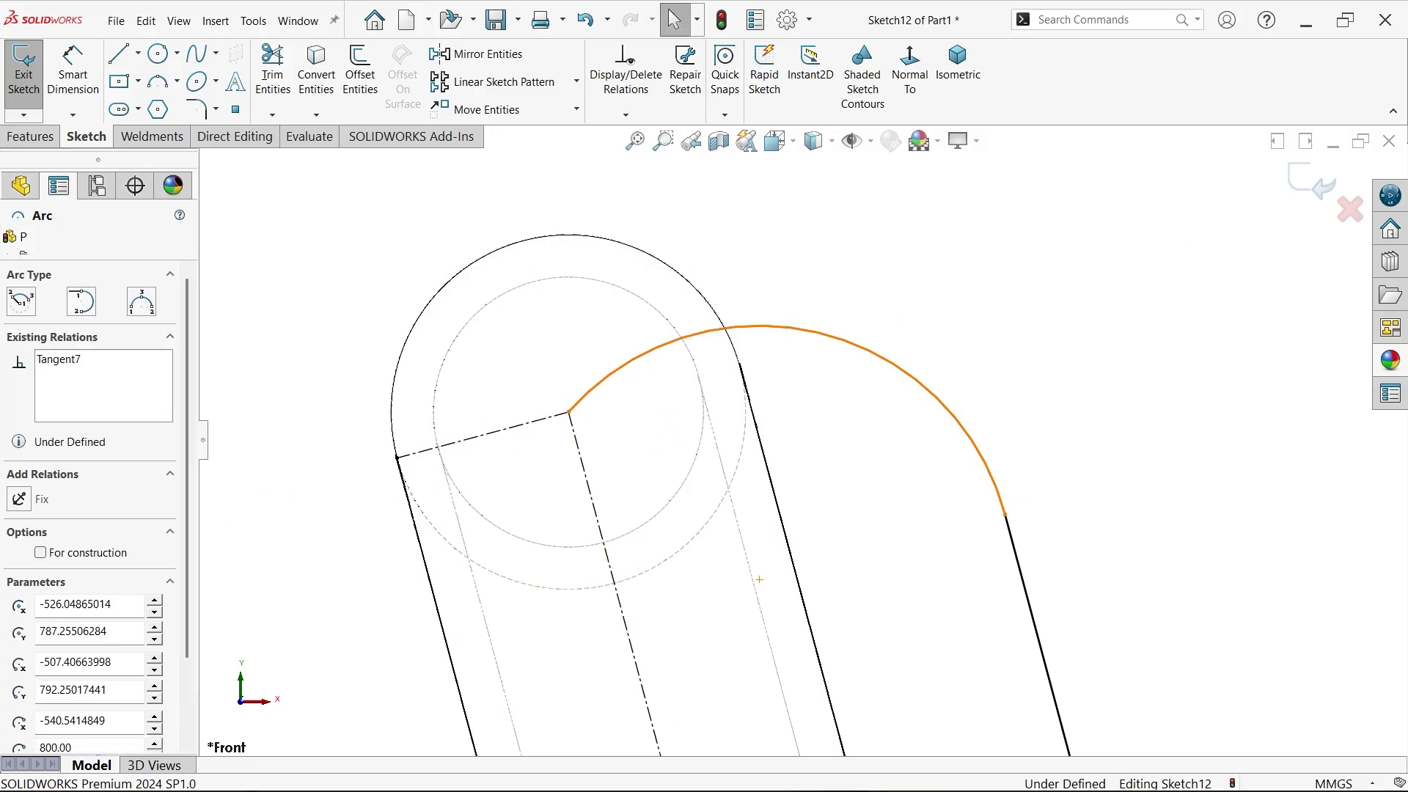
left_click(522, 425, "ctrl")
left_click(564, 360)
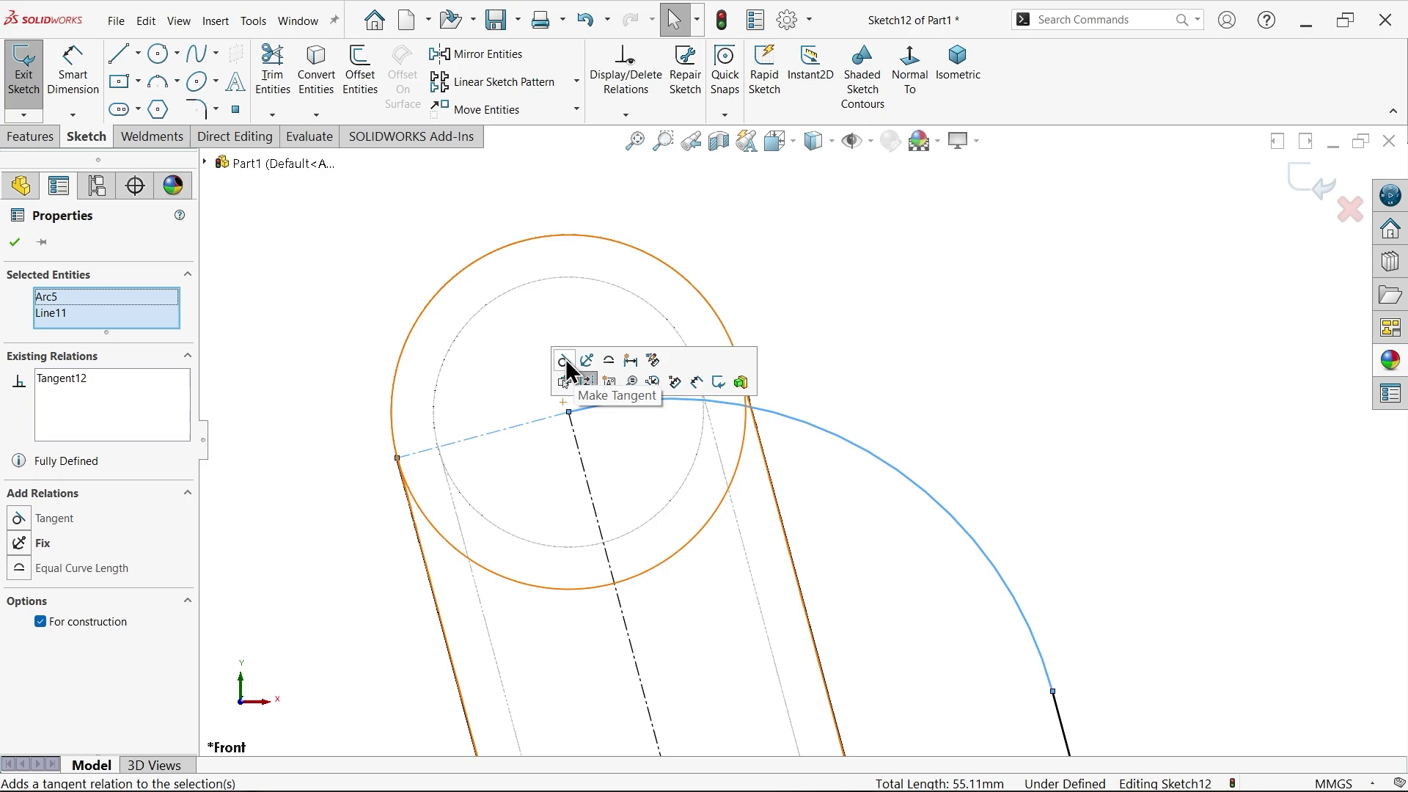
left_click(880, 393)
scroll(943, 499, "up", 4)
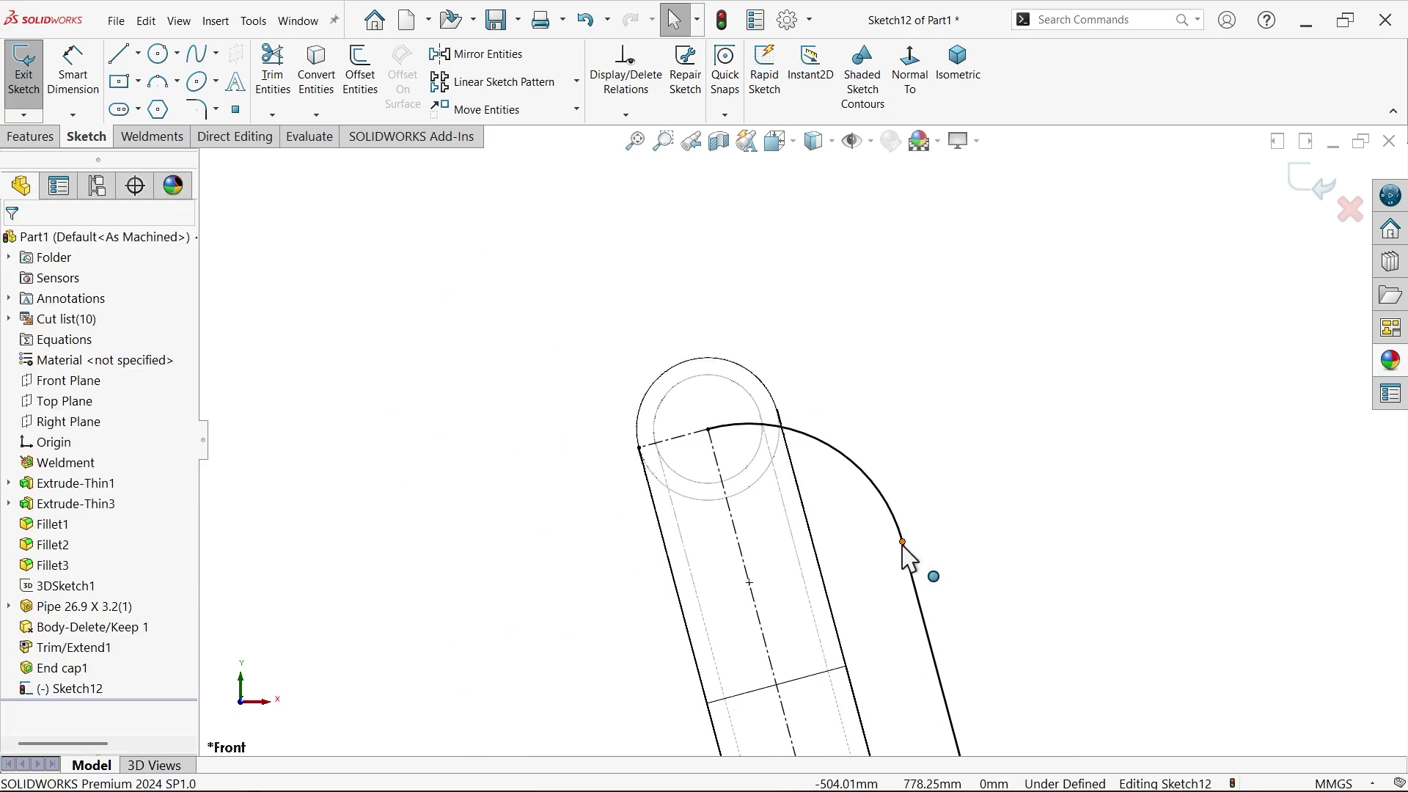
left_click(903, 543)
left_click(891, 458)
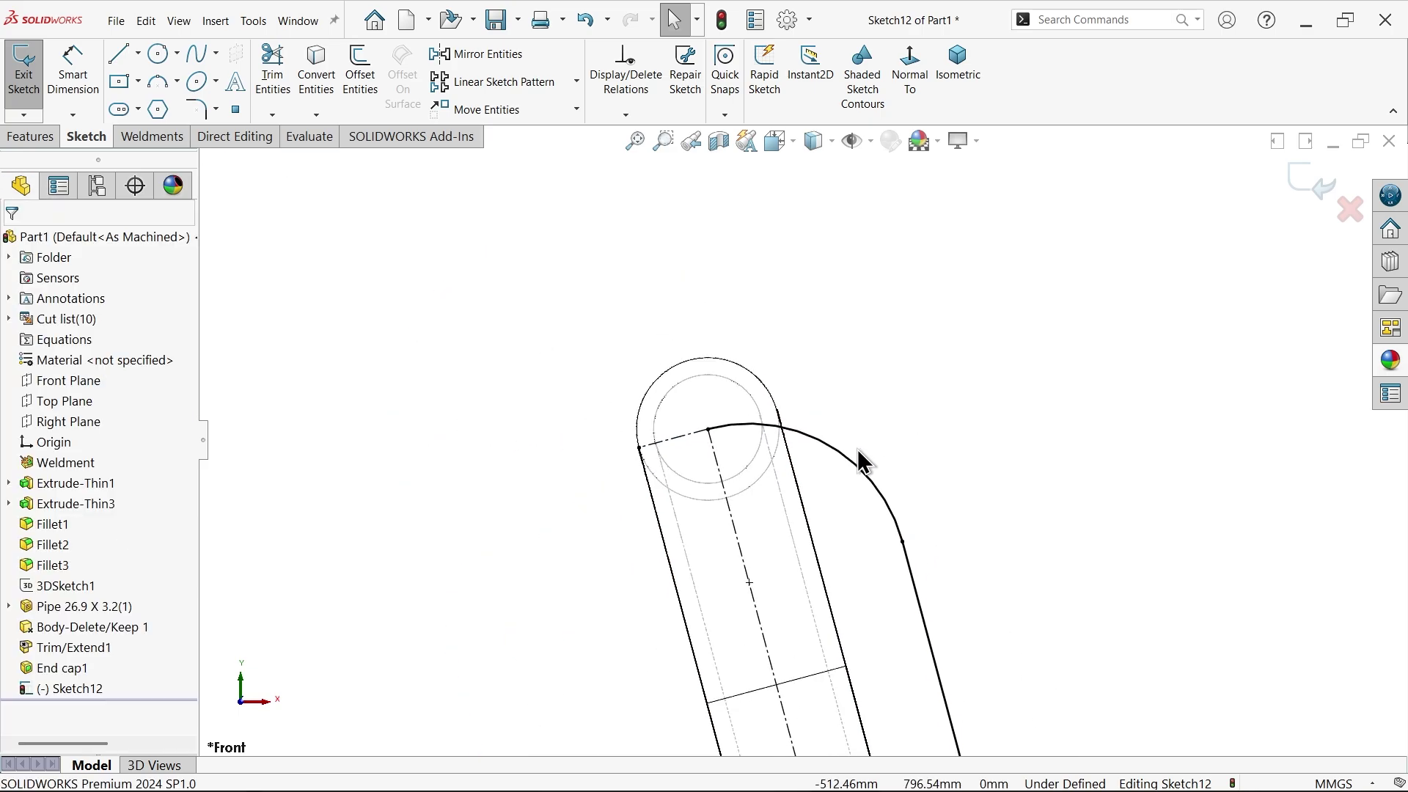
scroll(863, 461, "up", 5)
scroll(868, 597, "down", 8)
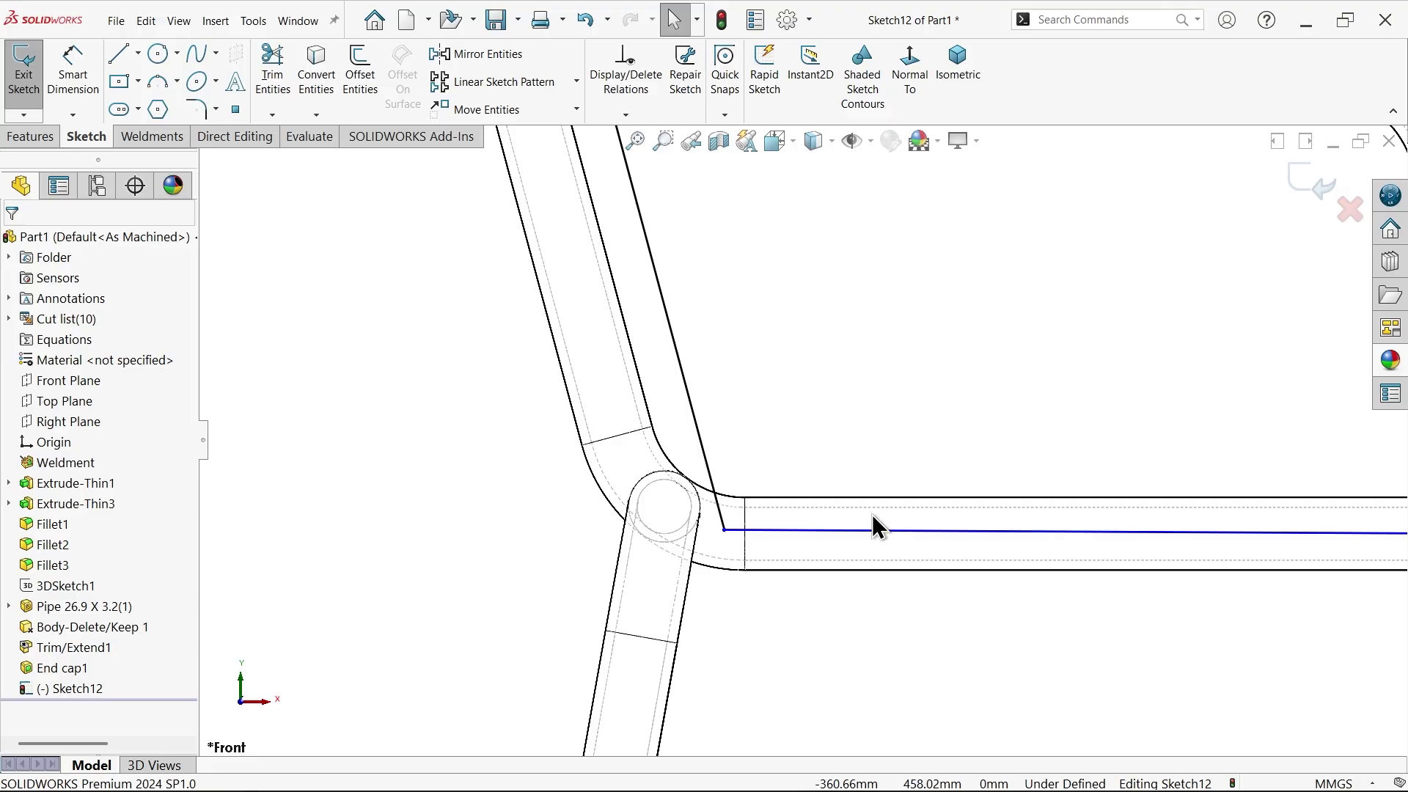
Step: Constrain the seat's long sketch line to be horizontal
scroll(872, 517, "up", 2)
scroll(1053, 496, "down", 2)
left_click(962, 492)
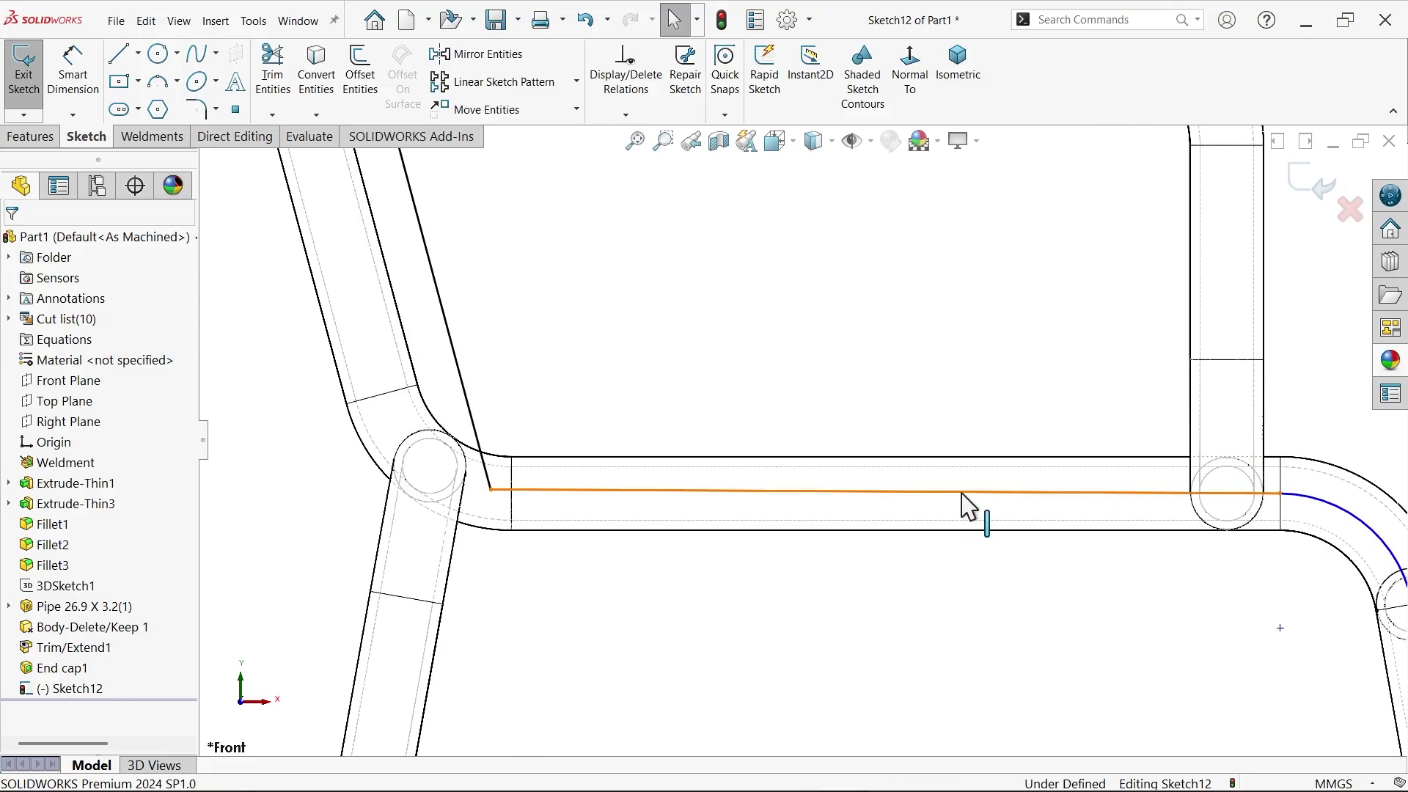
left_click(1009, 433)
left_click(626, 341)
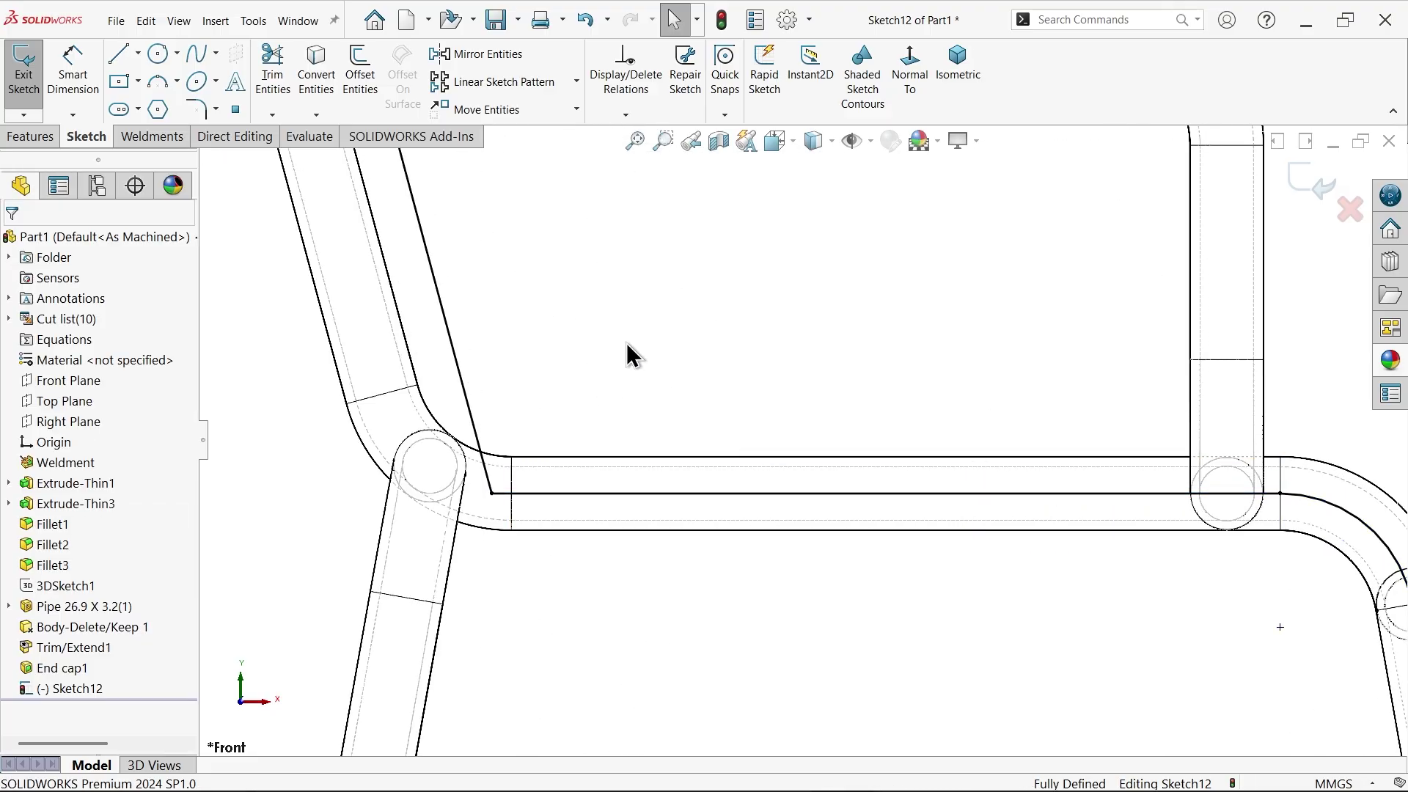
Step: Round the seat-to-back-post corner with a 50 mm sketch fillet
left_click(198, 109)
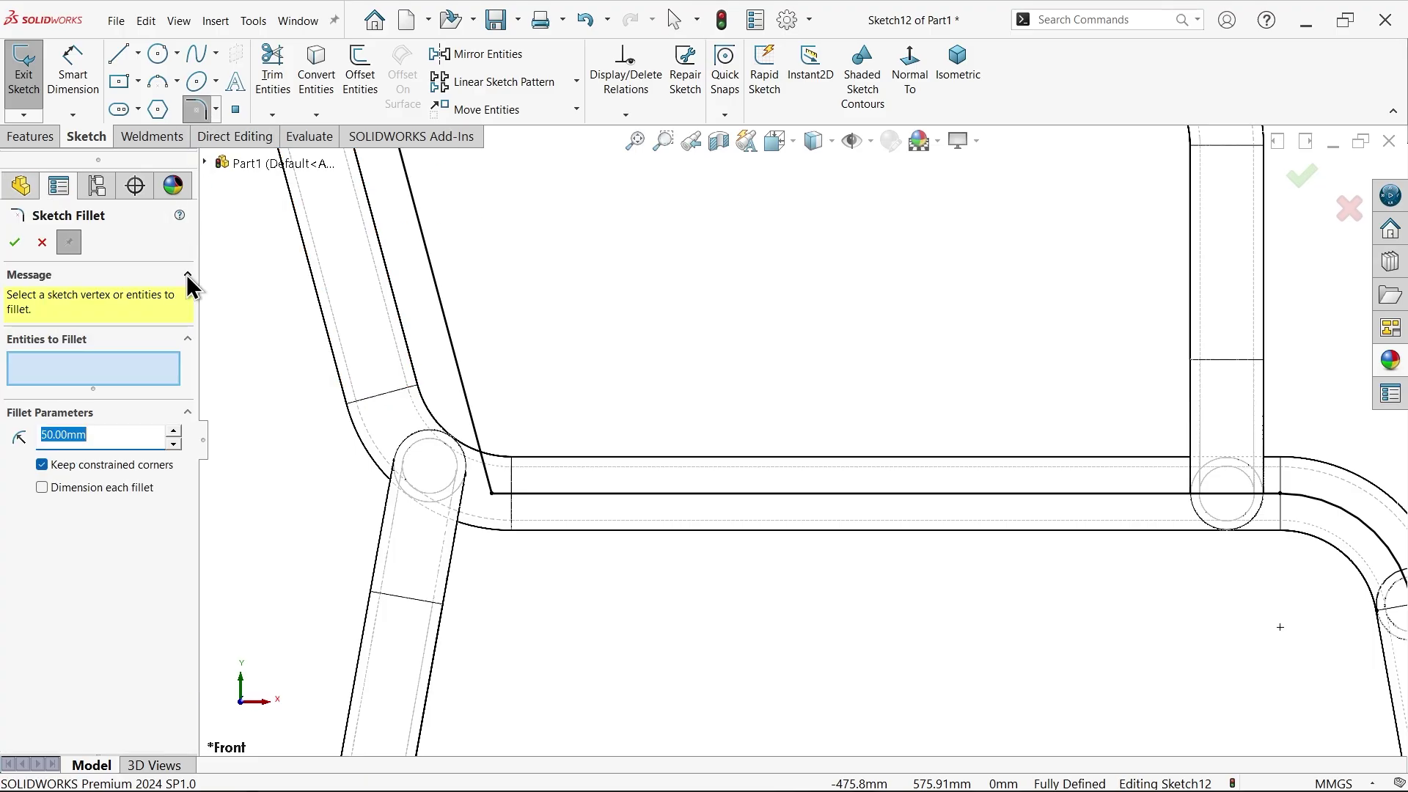
left_click(492, 493)
left_click(15, 244)
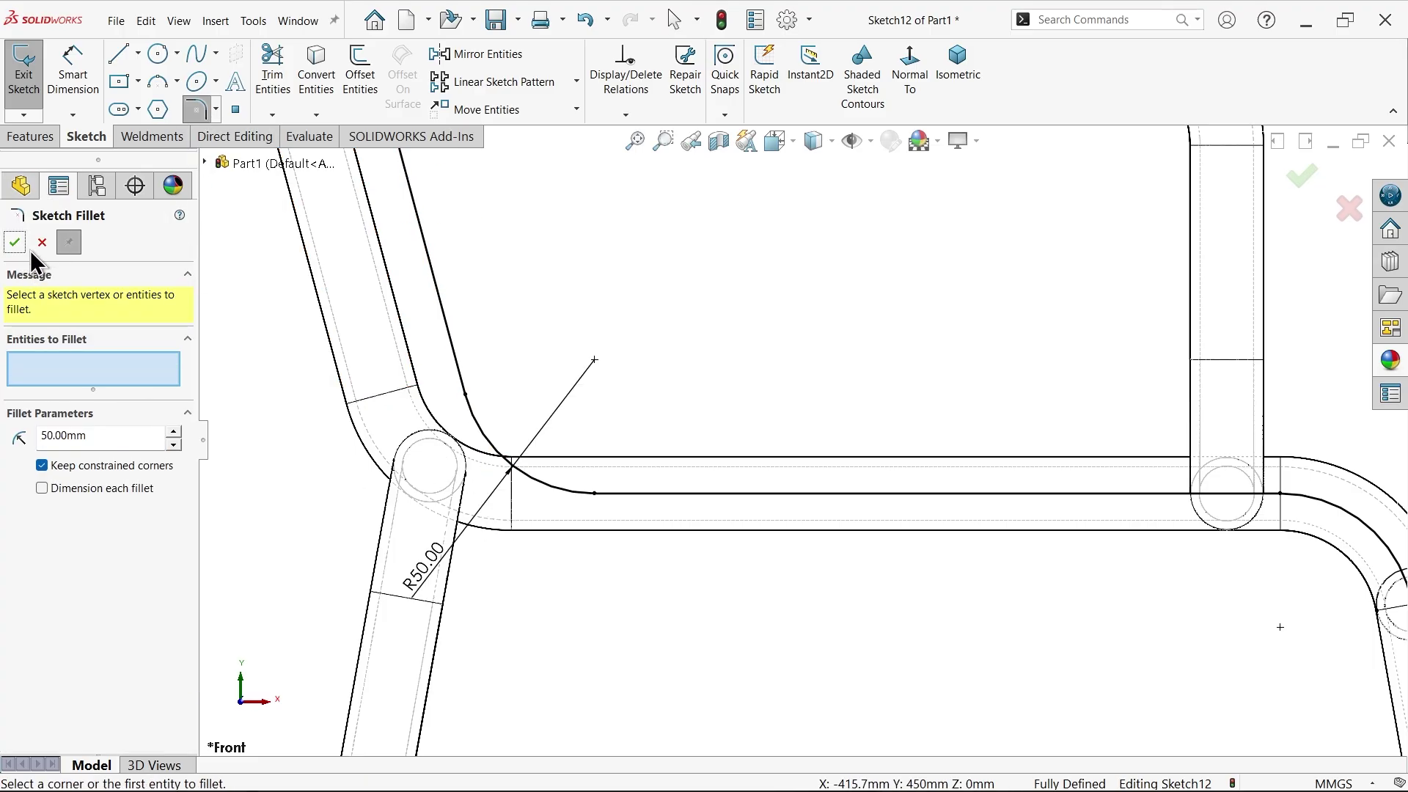
left_click(44, 243)
scroll(760, 493, "up", 3)
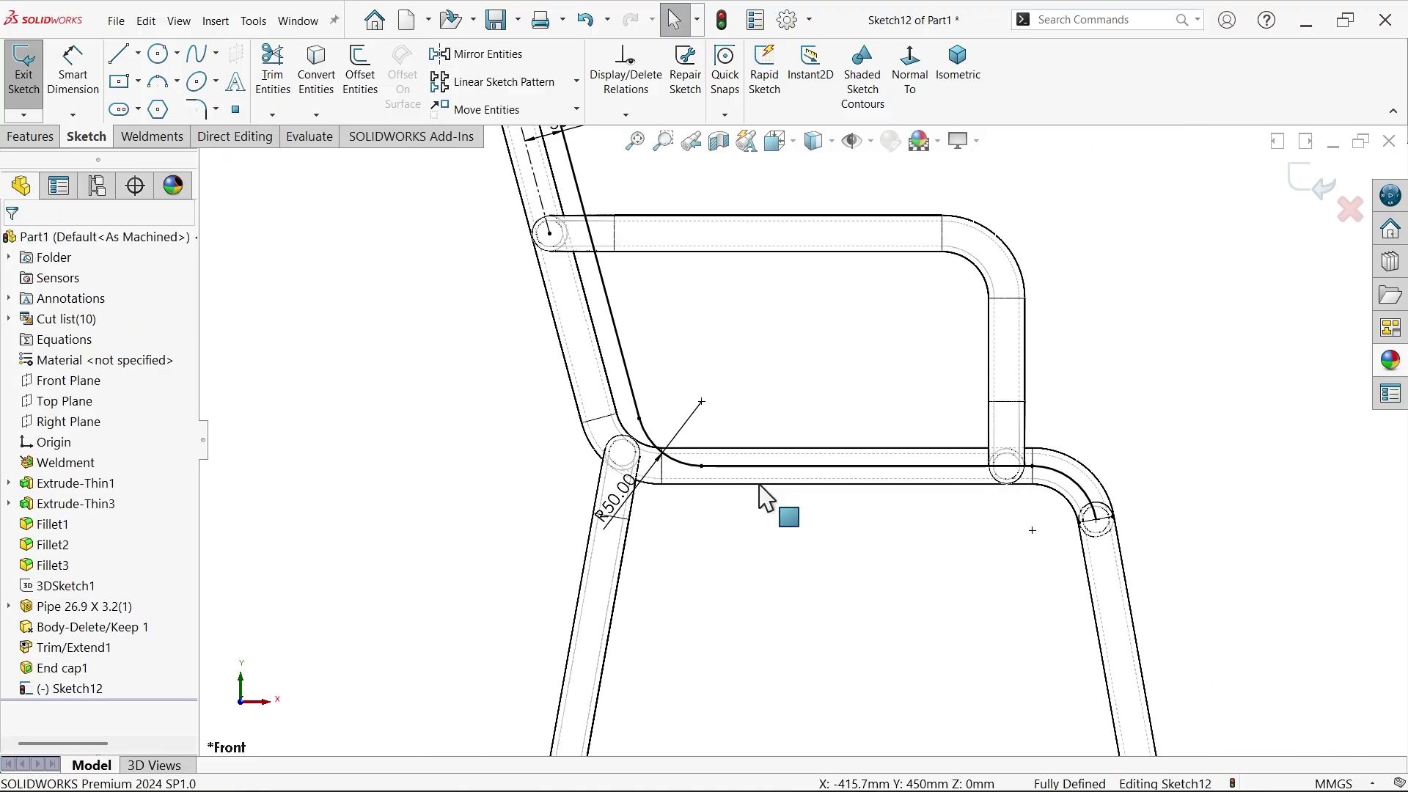
scroll(1021, 534, "down", 8)
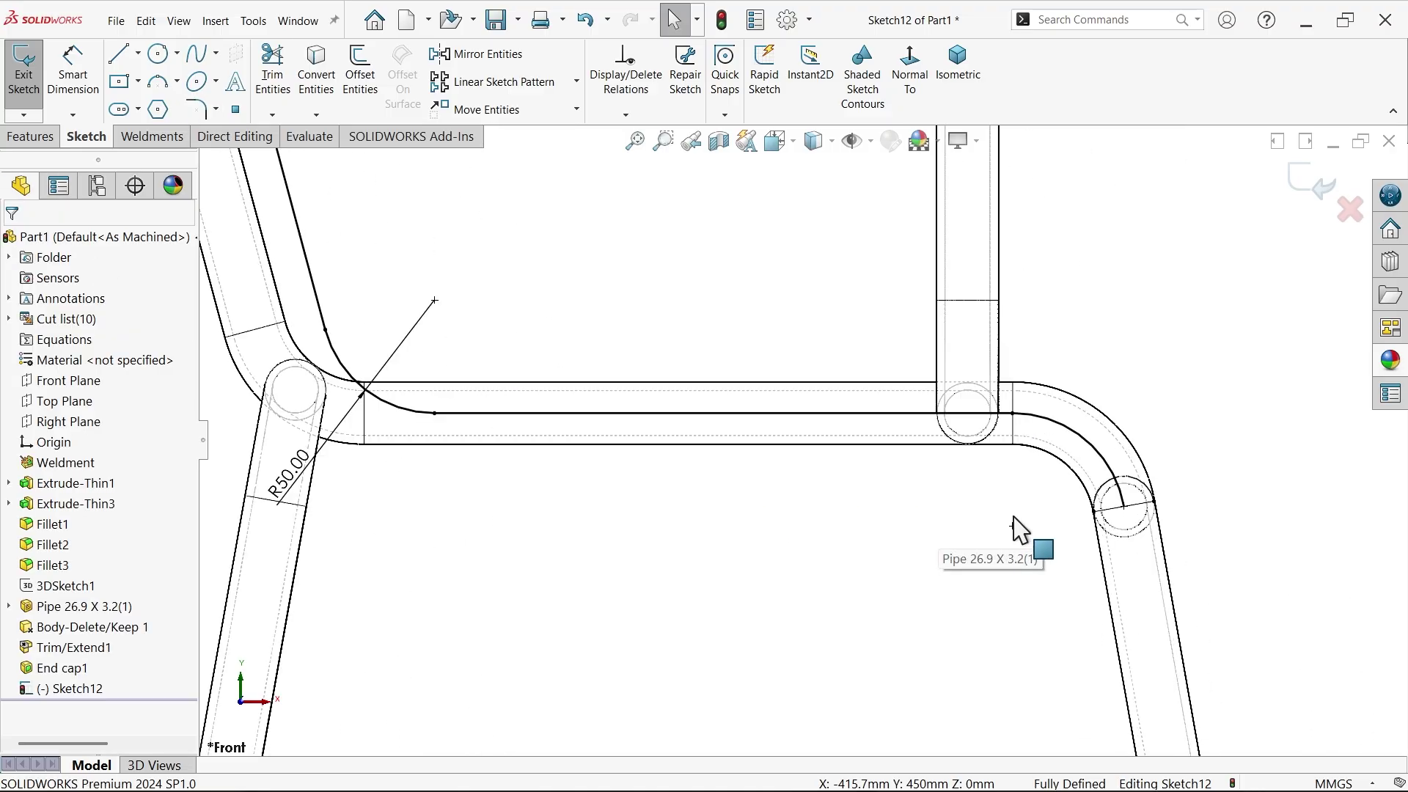
Step: Power-trim the radial line inside the pipe-end circle, keeping it as construction geometry
left_click(270, 67)
left_click(76, 608)
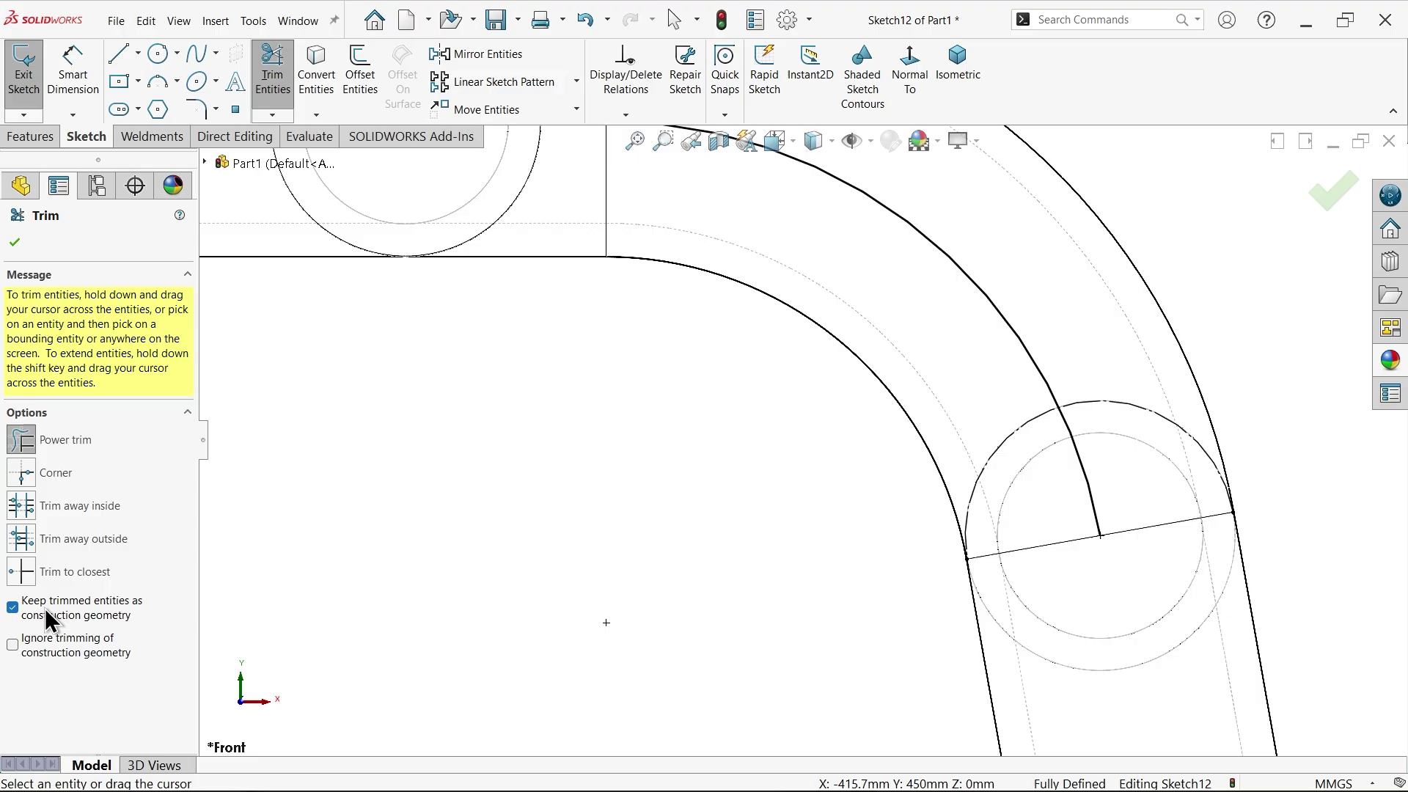
scroll(982, 506, "down", 2)
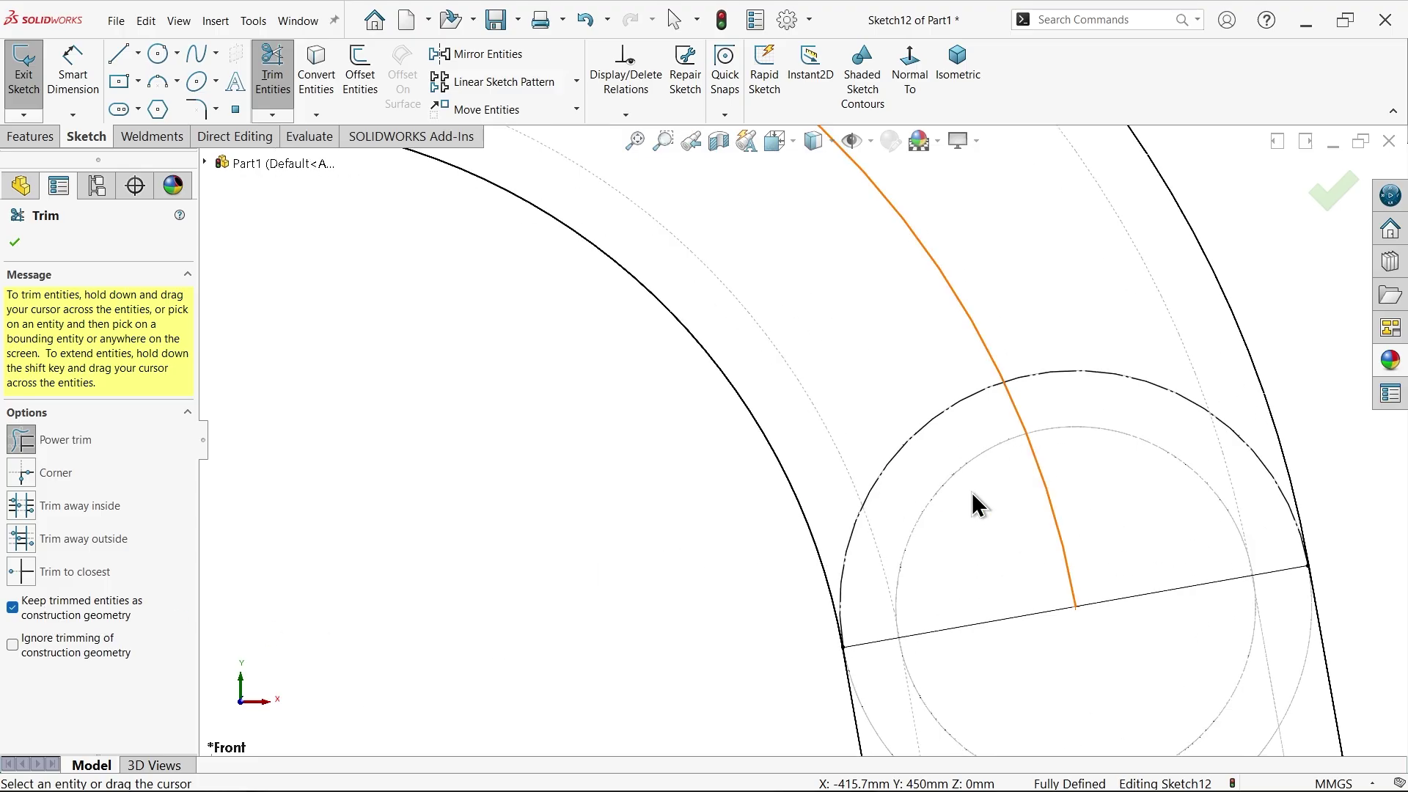
left_click_drag(1071, 478, 1064, 534)
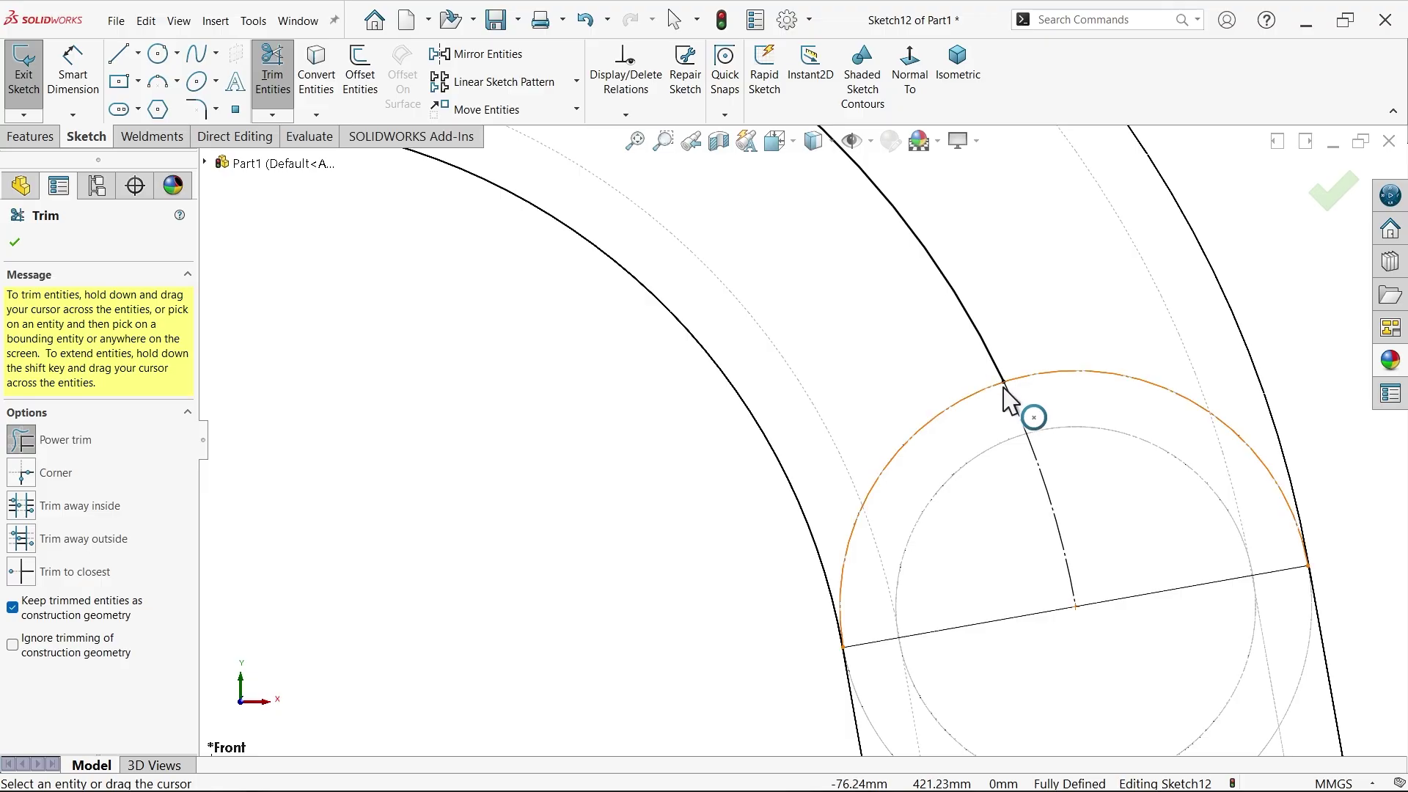
scroll(942, 426, "up", 5)
scroll(821, 425, "up", 3)
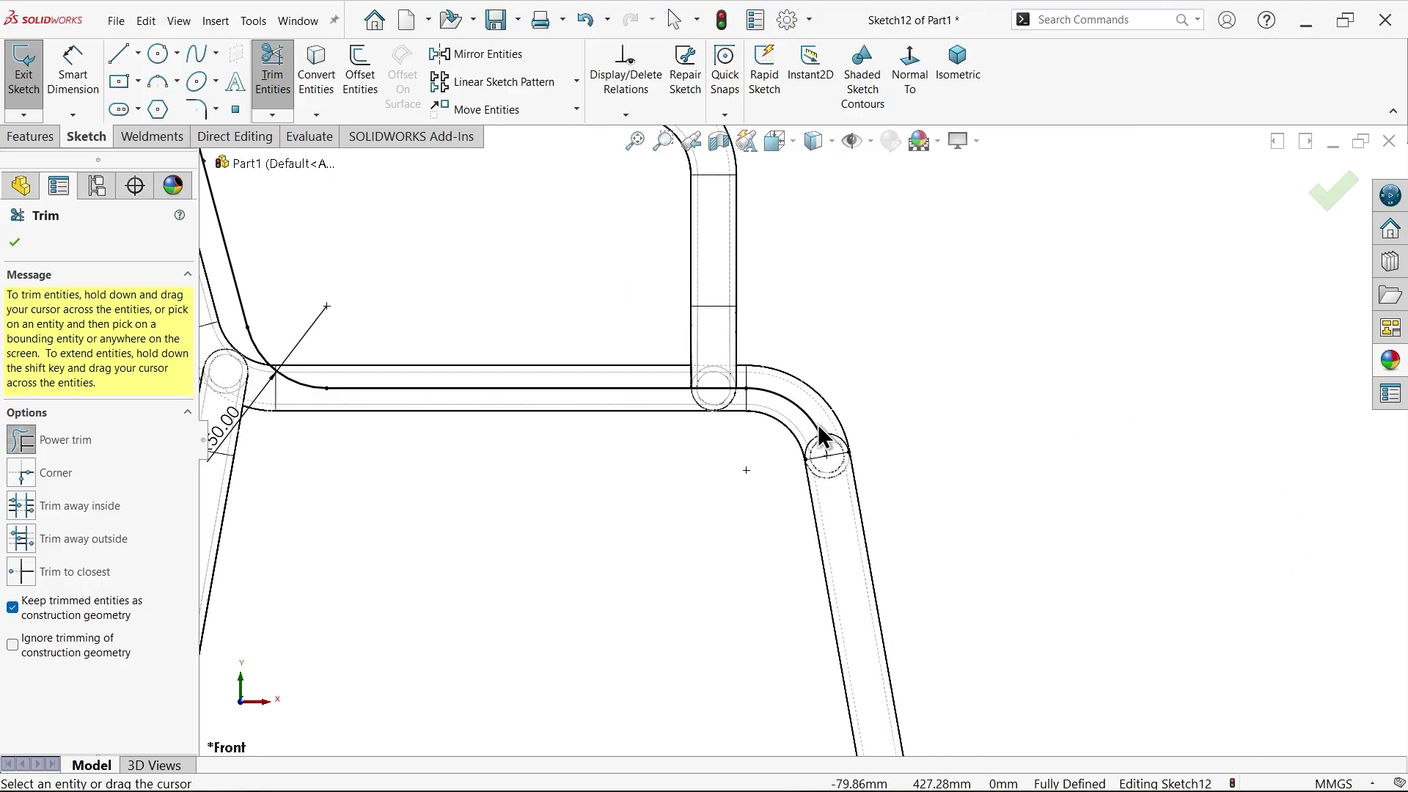
scroll(730, 402, "down", 5)
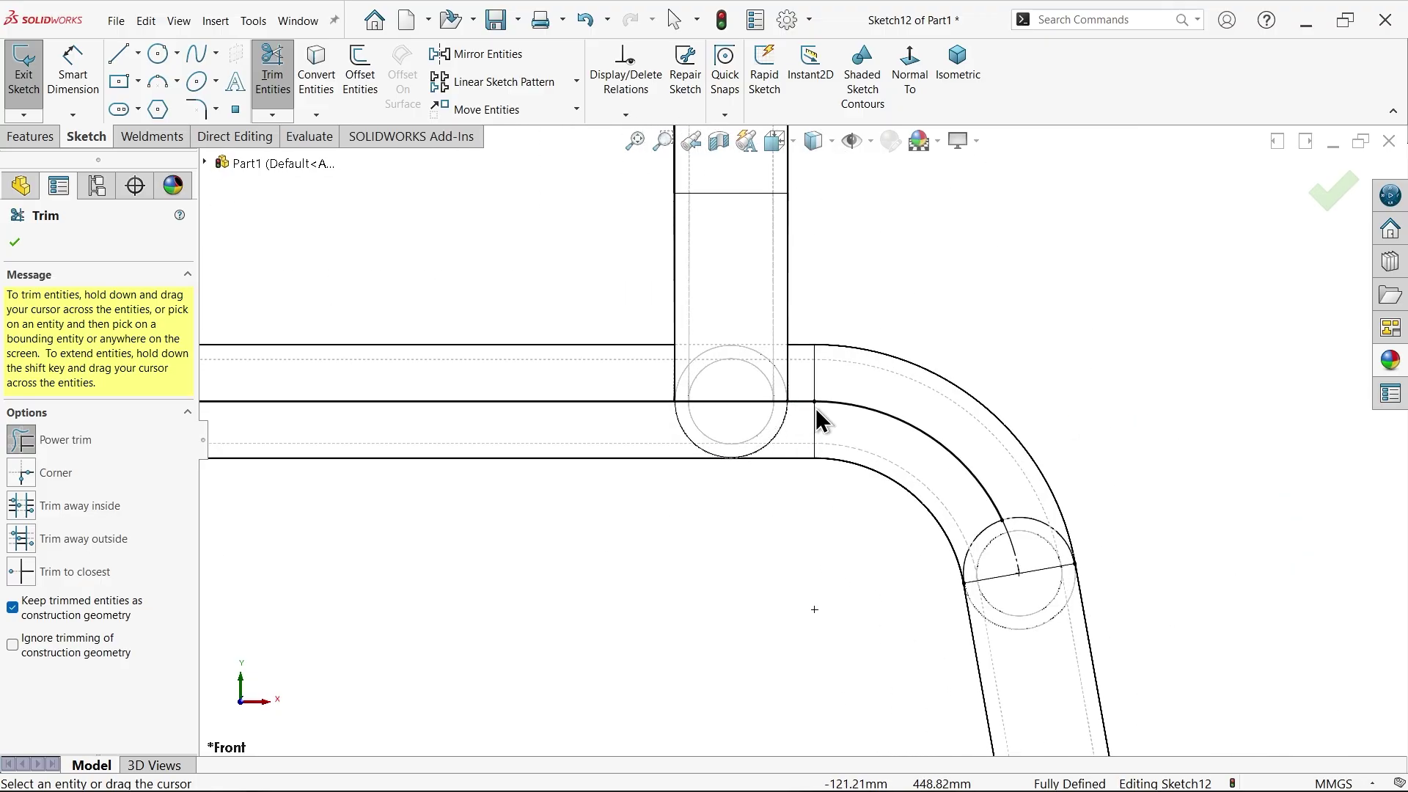
scroll(828, 422, "up", 5)
scroll(686, 398, "up", 2)
scroll(632, 335, "down", 2)
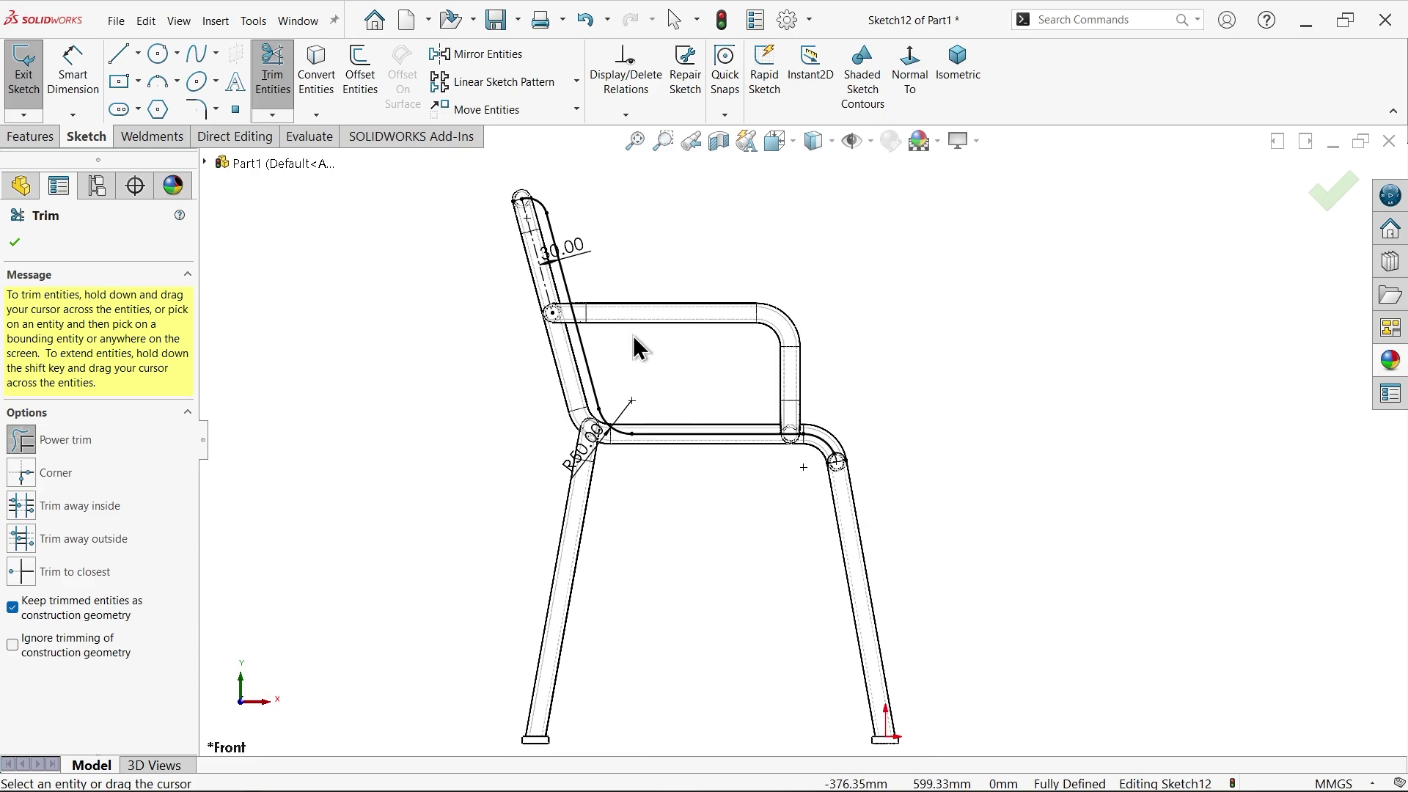
left_click(15, 243)
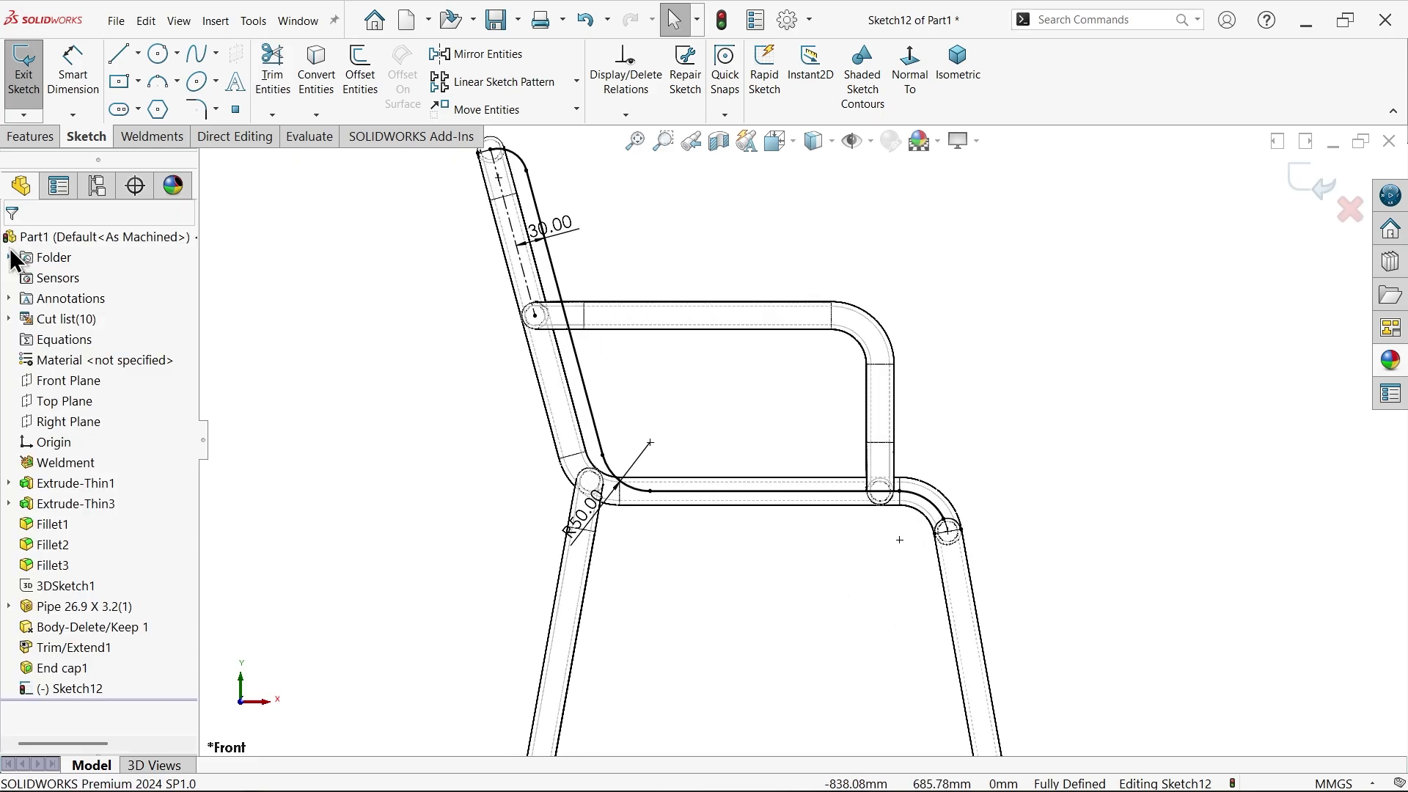
Step: Power-trim the top arc segment near the joint into construction geometry
left_click(30, 137)
scroll(566, 277, "down", 5)
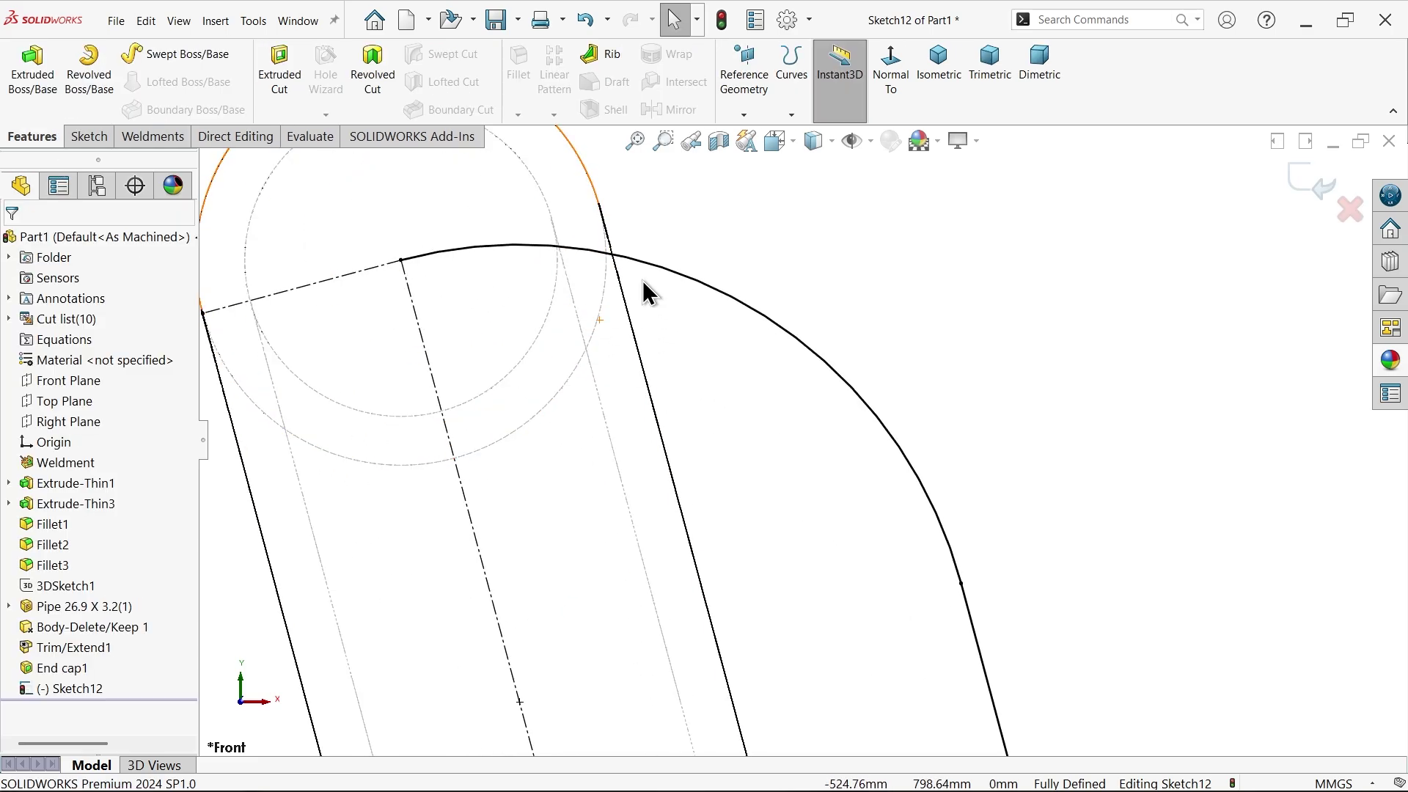
left_click(616, 265)
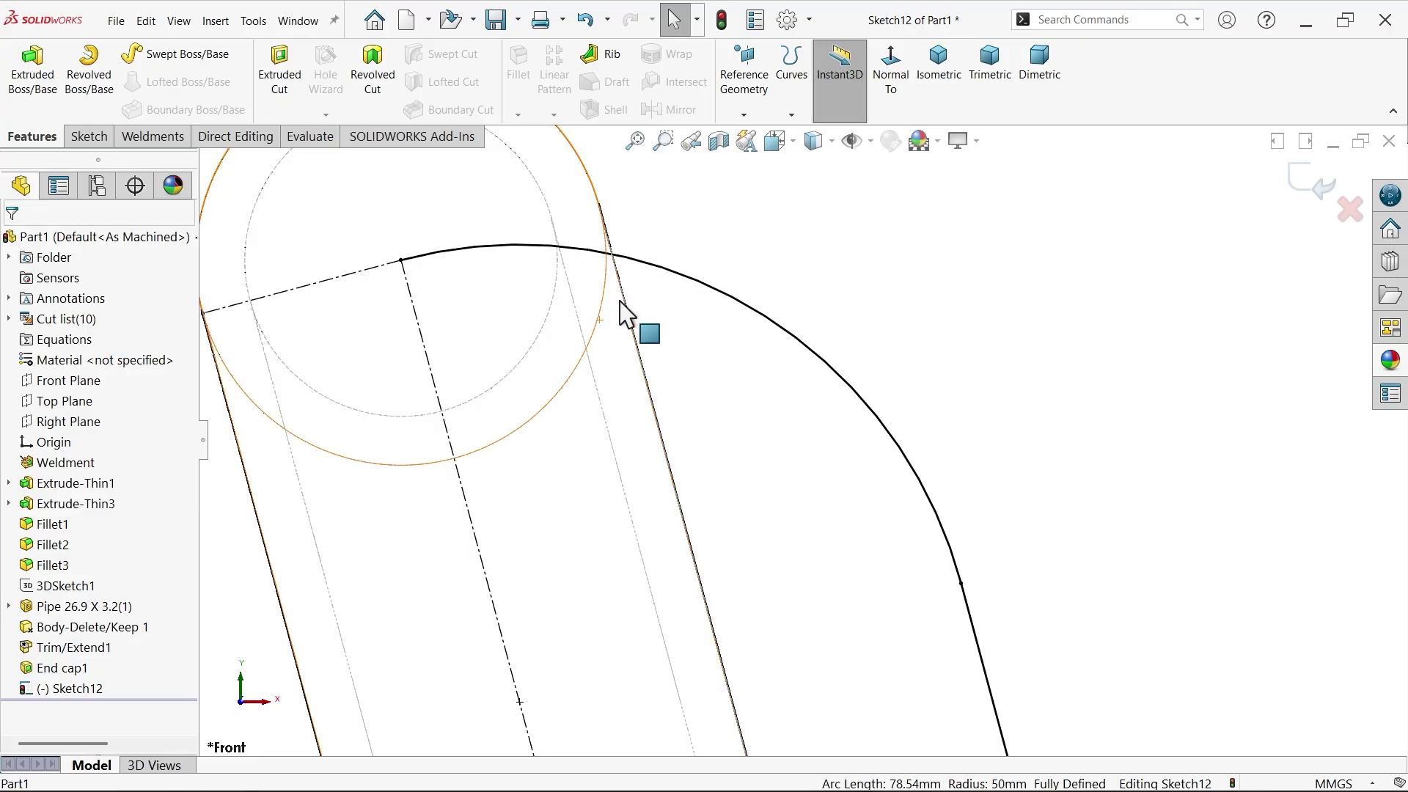
left_click(85, 139)
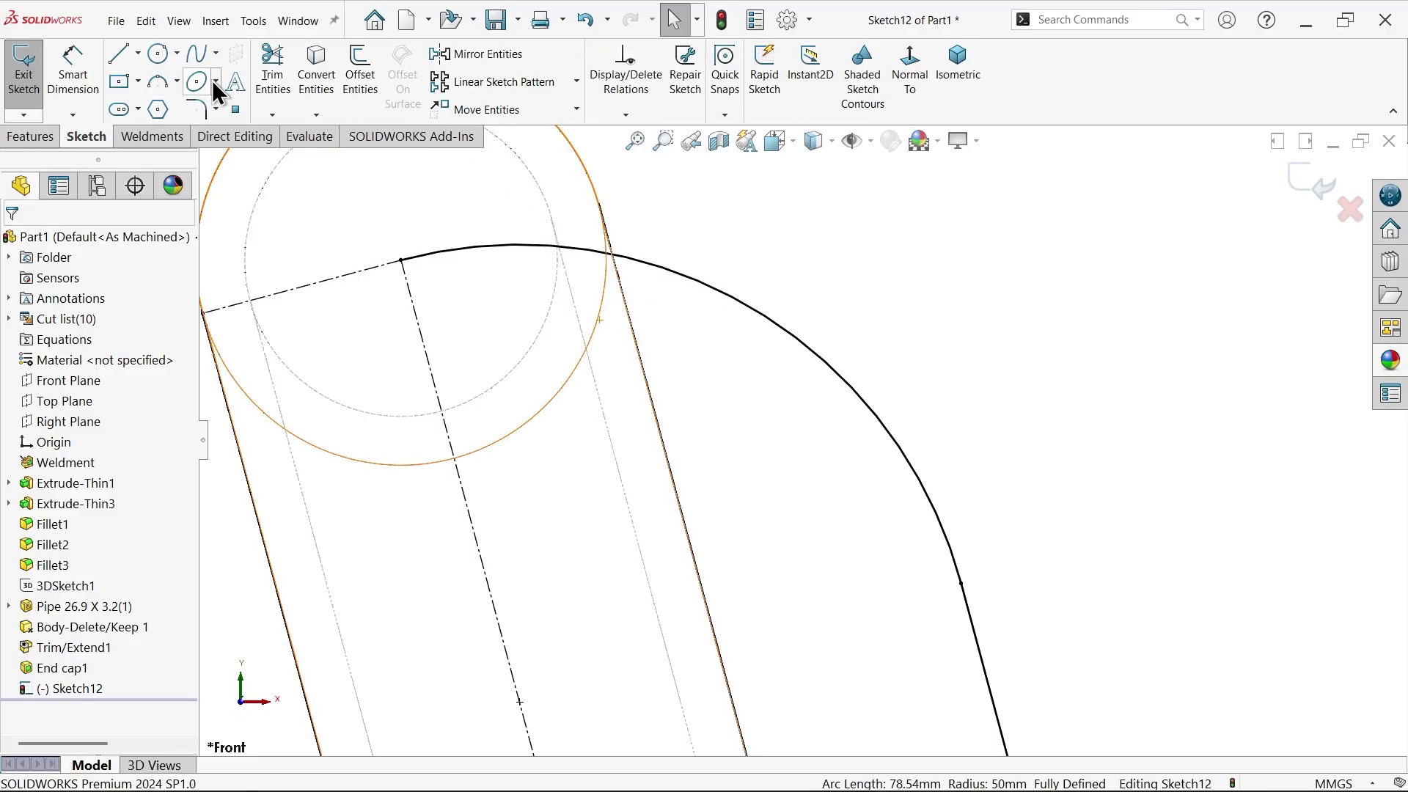
left_click(638, 349)
key("Escape")
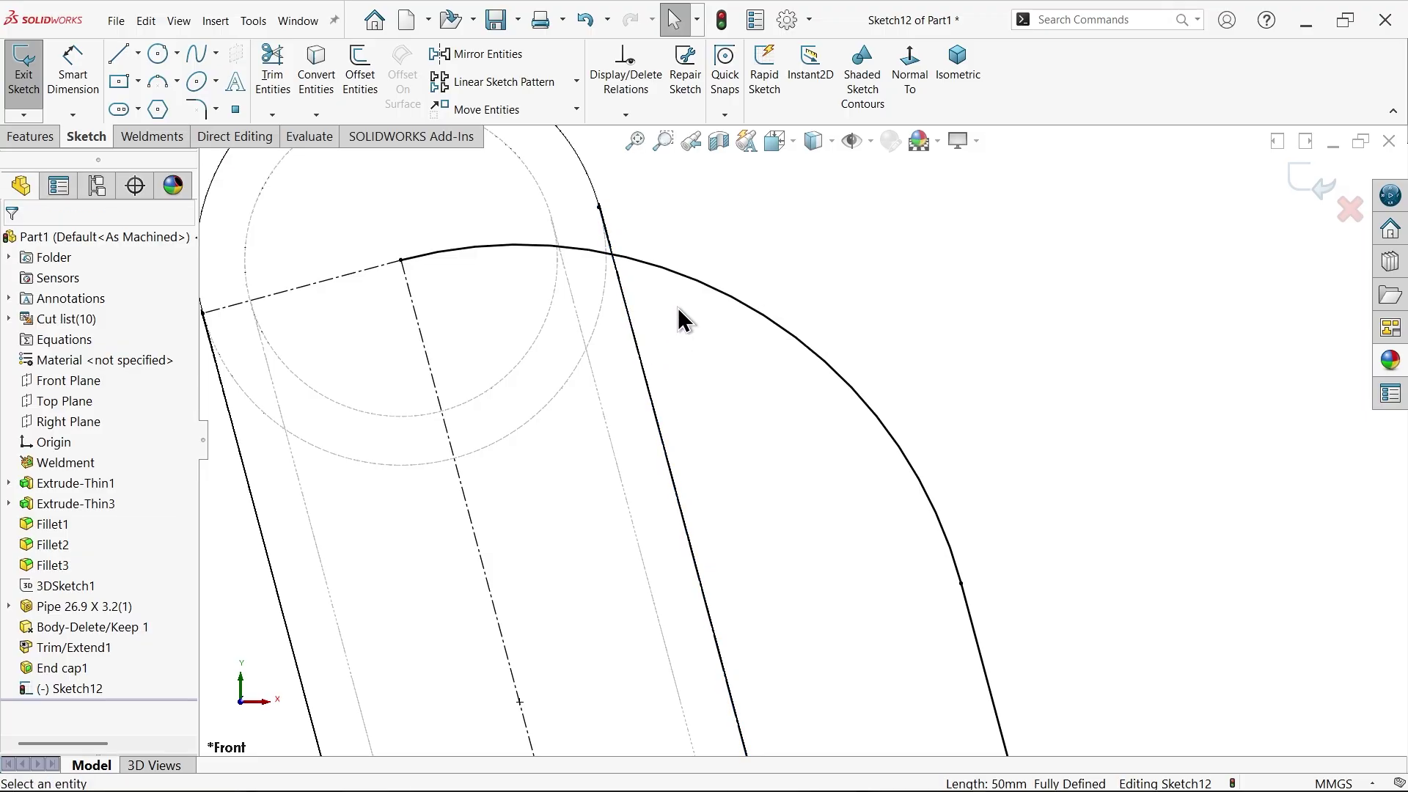
left_click(272, 71)
scroll(439, 170, "down", 2)
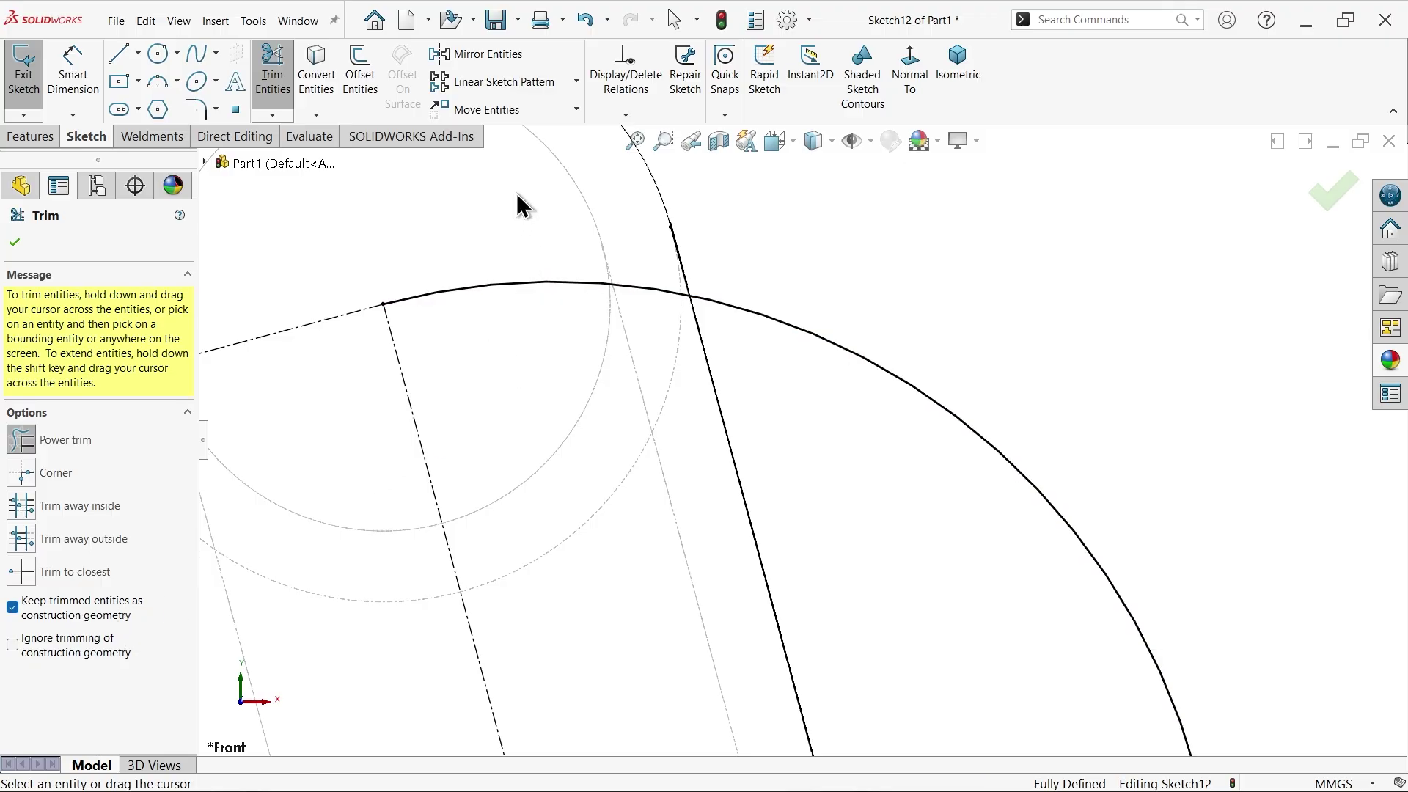
left_click_drag(516, 193, 536, 340)
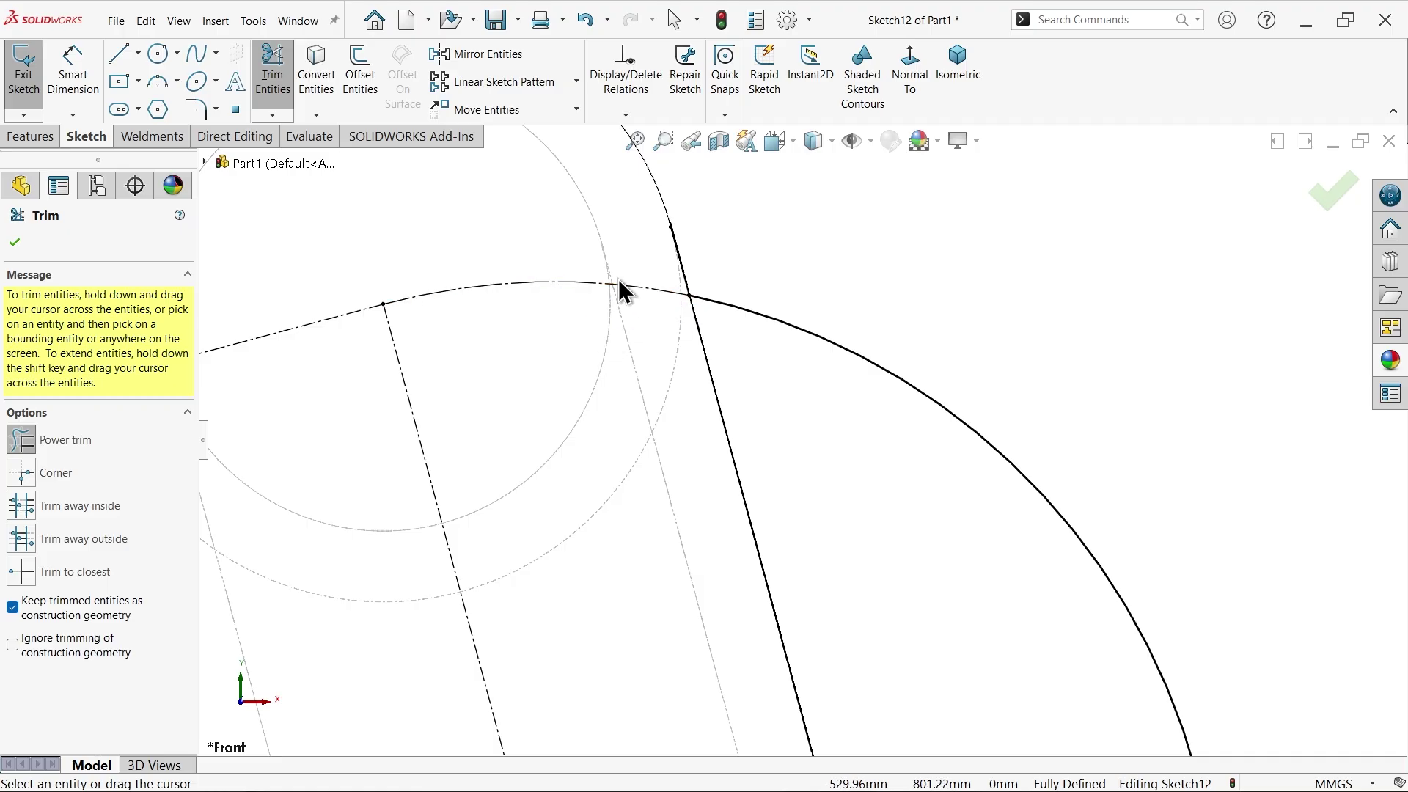
left_click(15, 245)
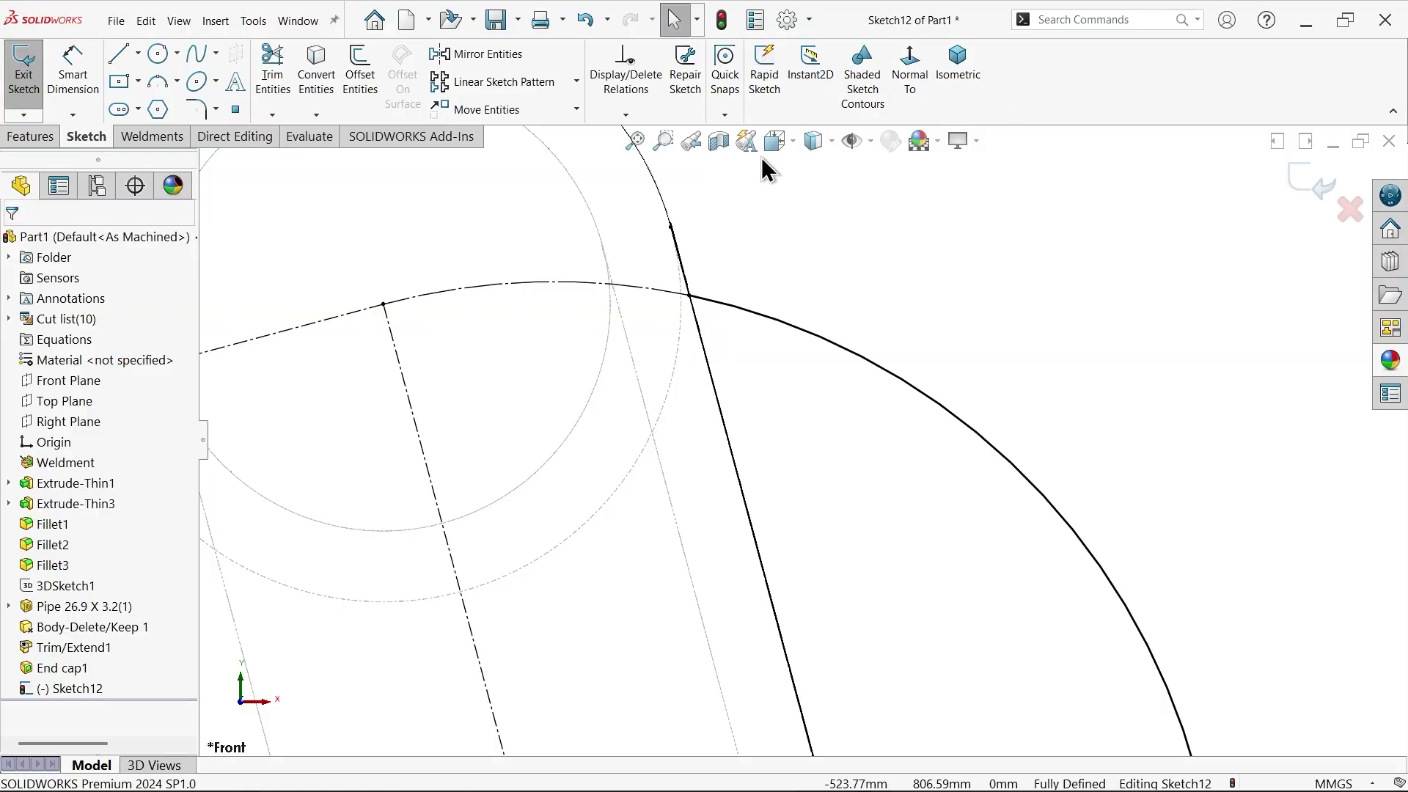
Step: Switch to shaded display and extrude the slat sketch Mid Plane to 30 mm
left_click(833, 147)
left_click(821, 185)
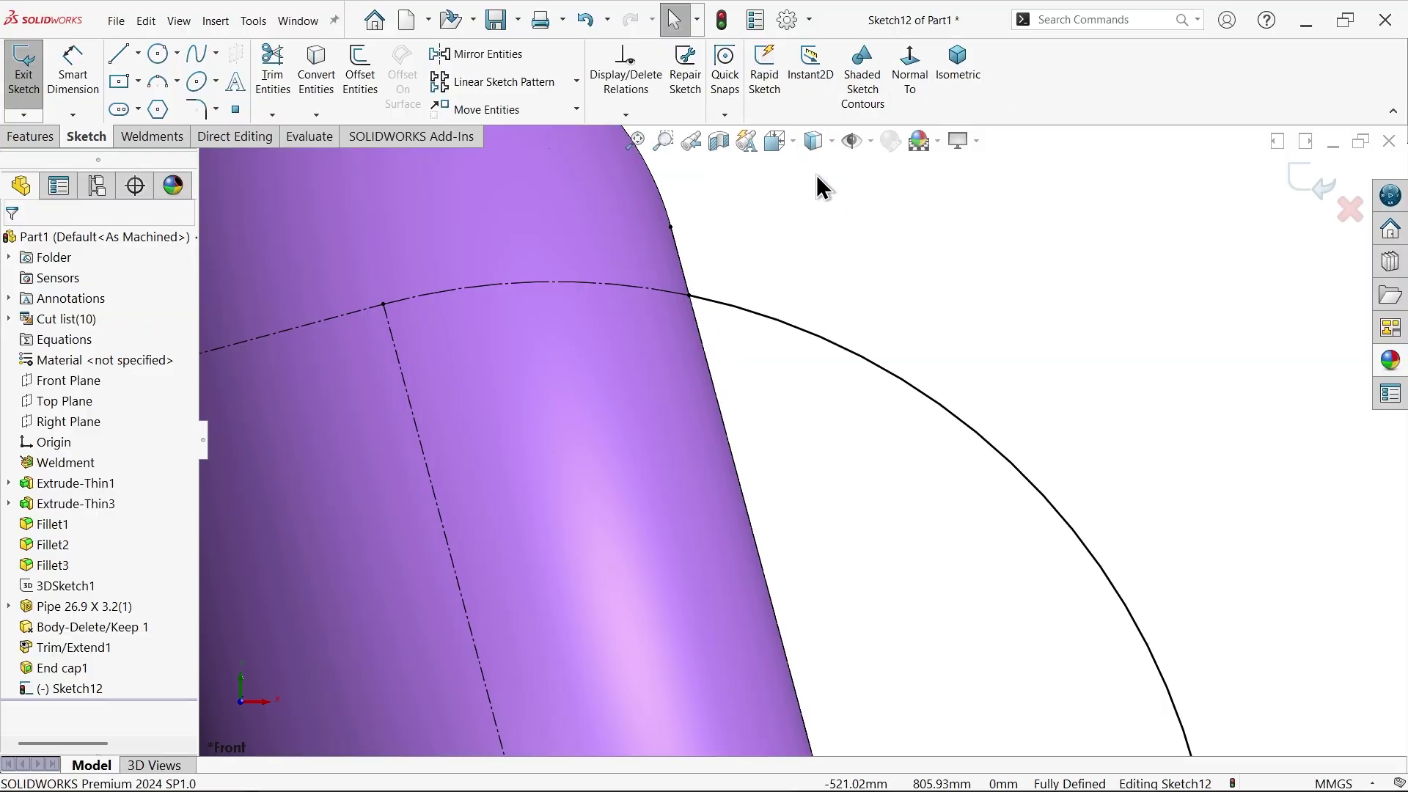
left_click(33, 137)
left_click(32, 76)
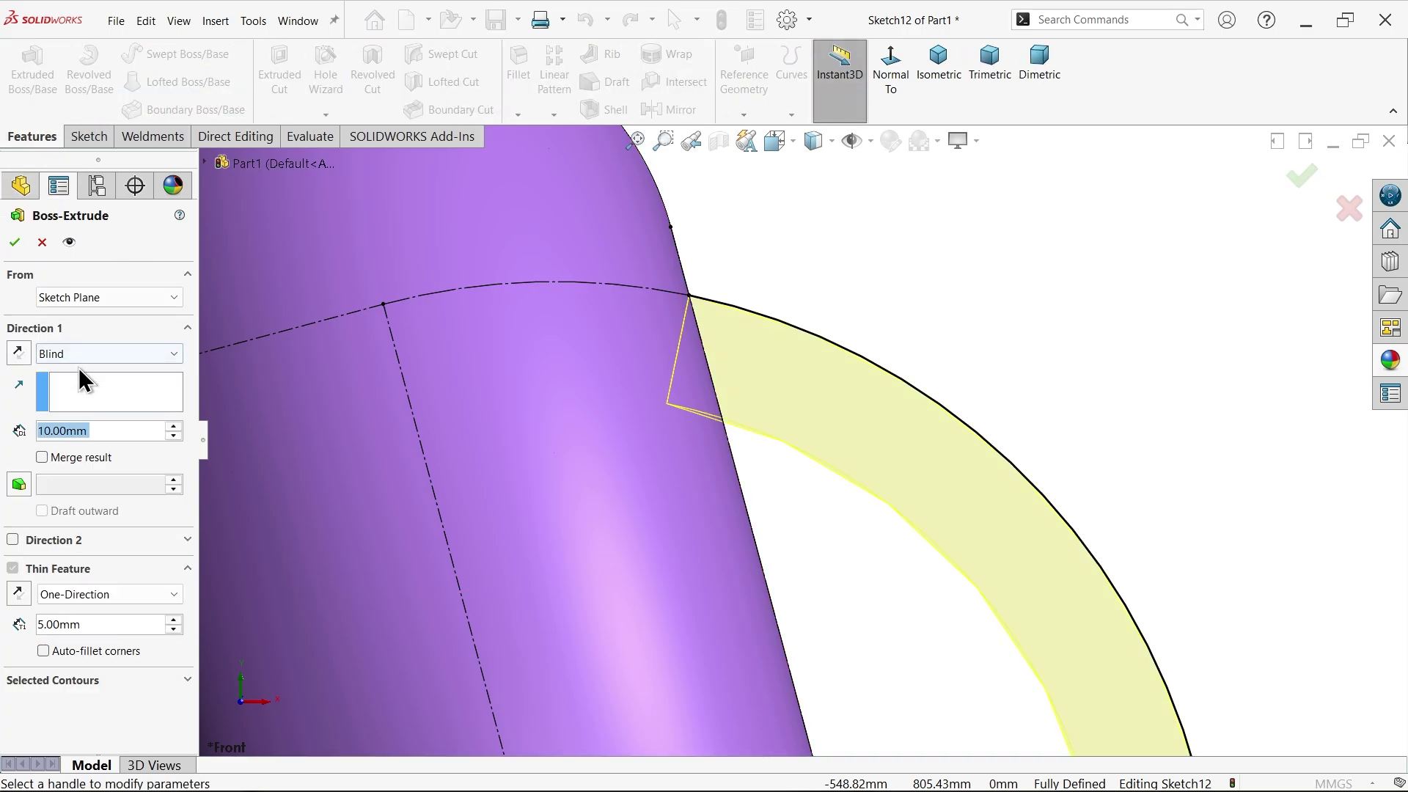
left_click(71, 355)
left_click(69, 475)
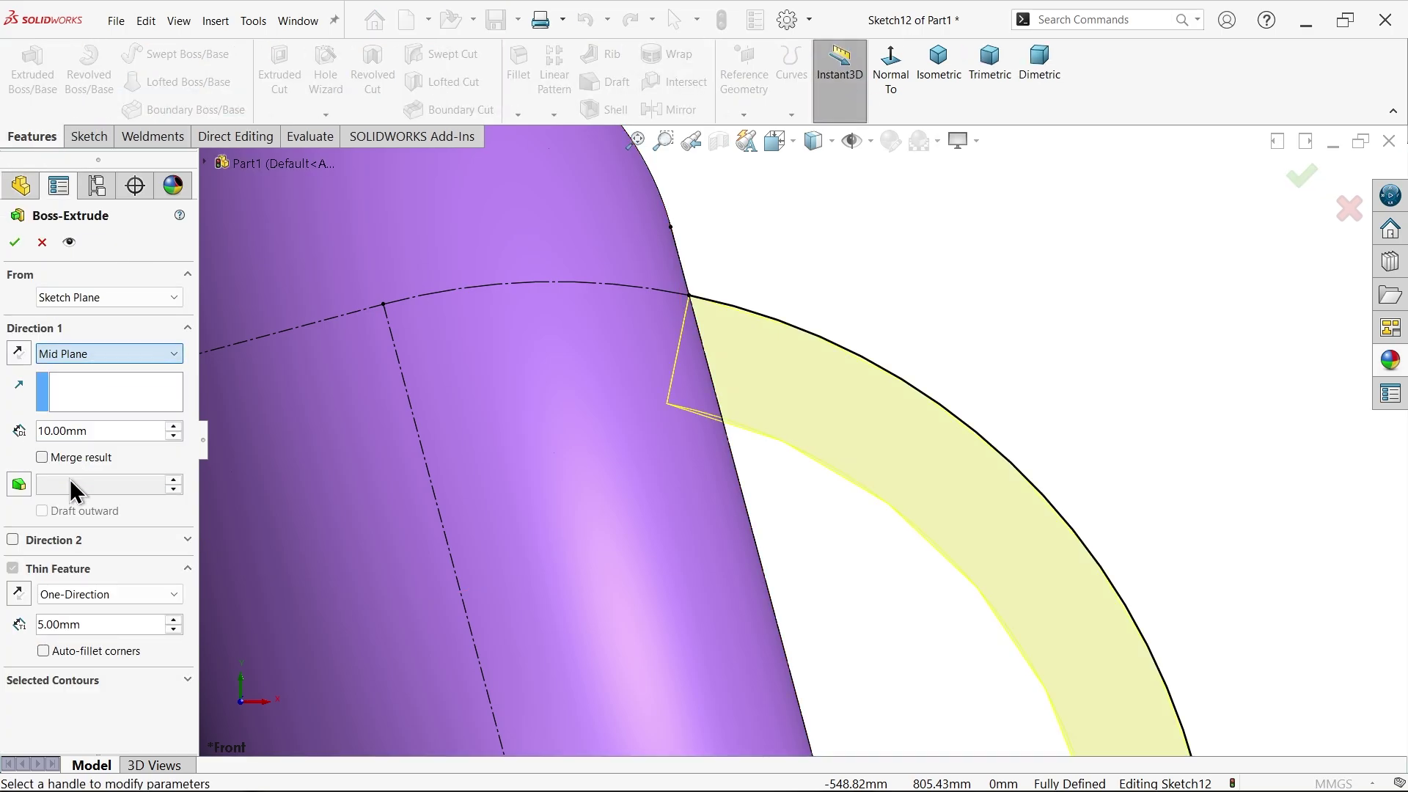
type("30")
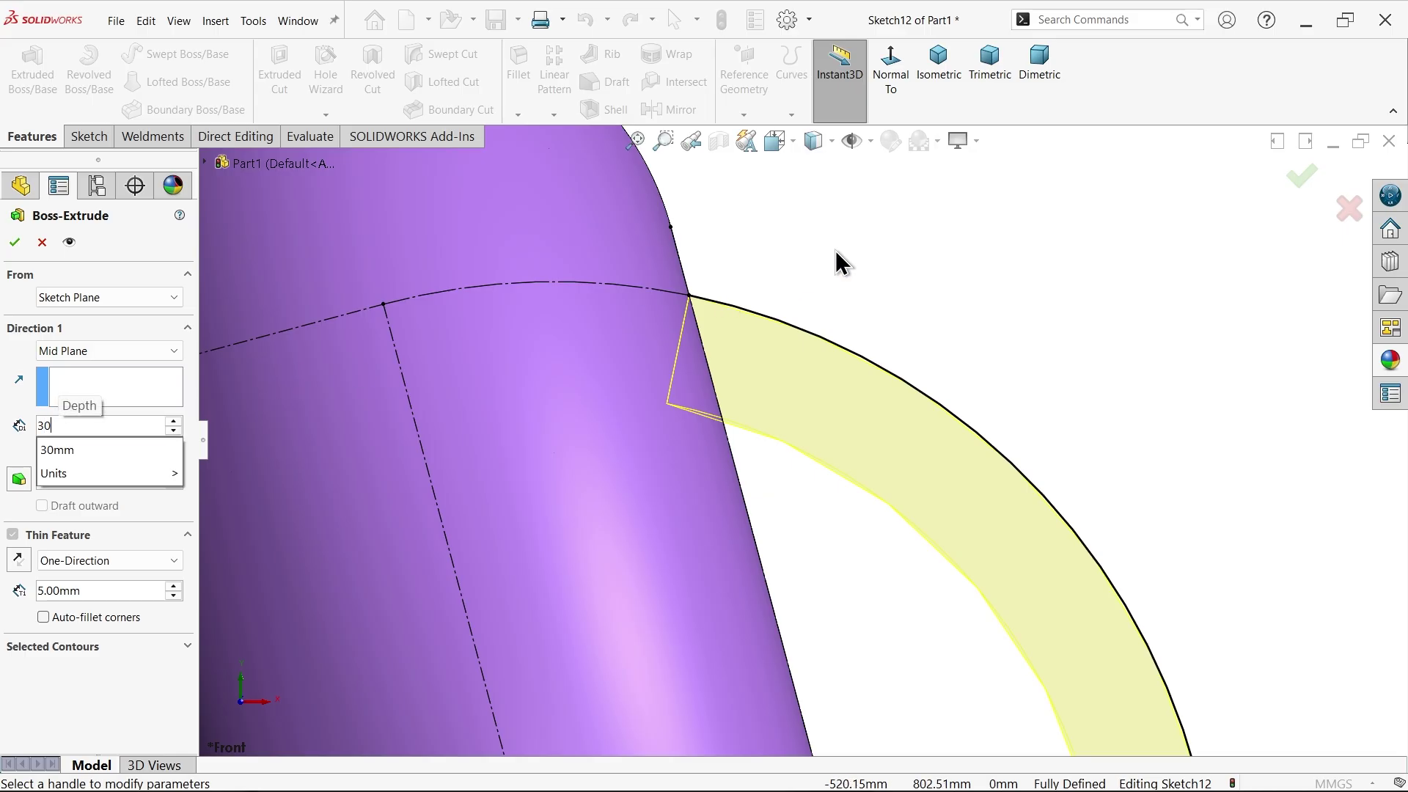
key("Return")
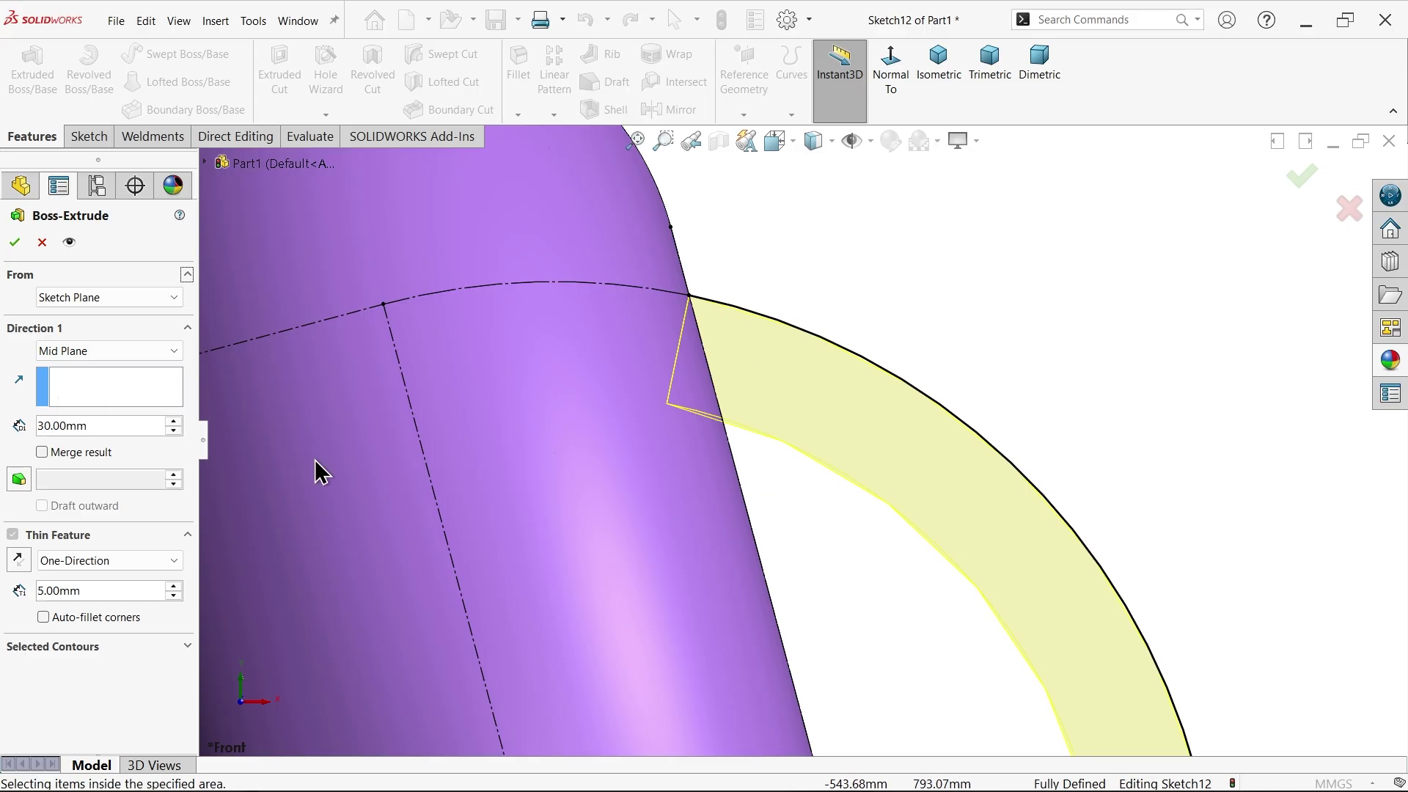
Step: Make it a 5 mm Mid-Plane thin feature and confirm, creating Extrude-Thin4
left_click(95, 562)
left_click(98, 595)
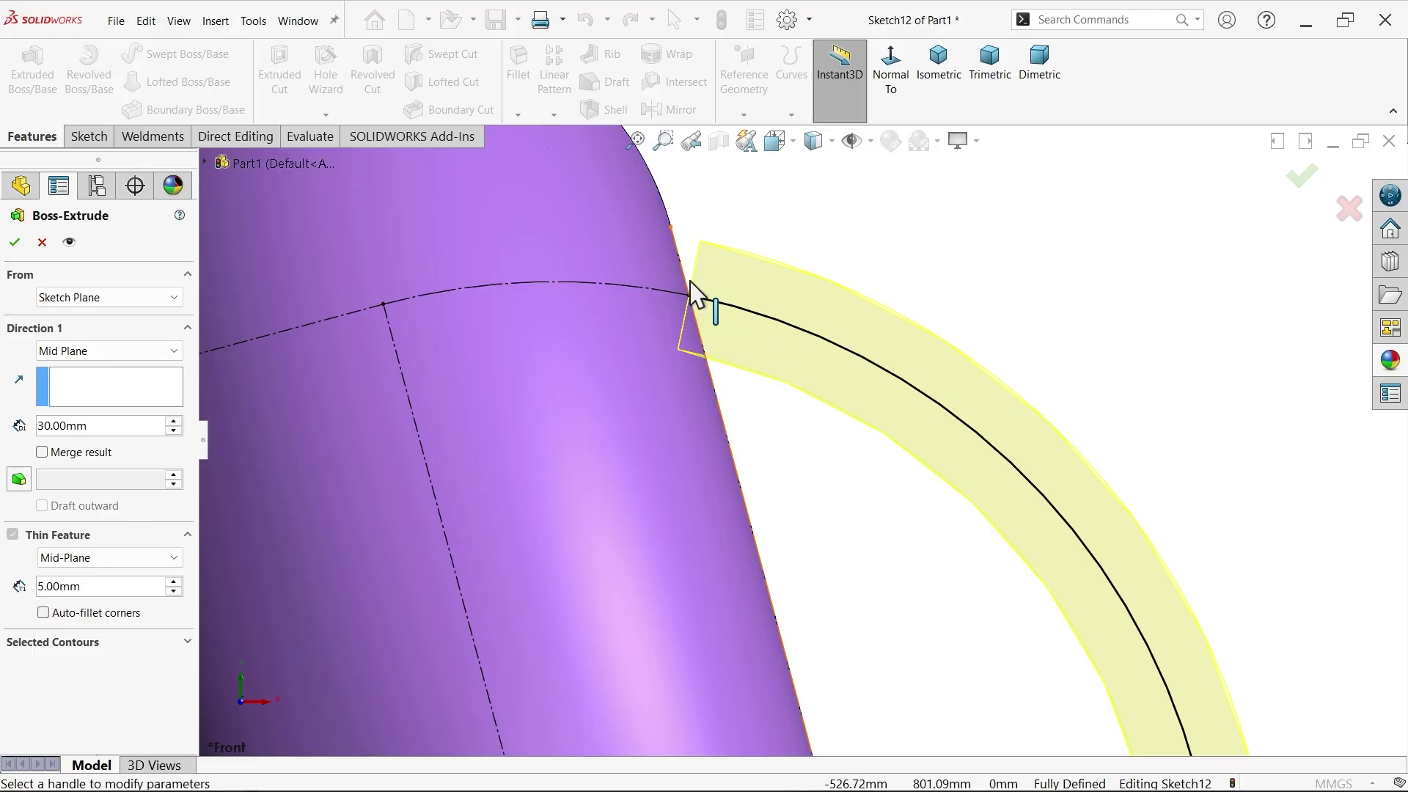
scroll(710, 261, "up", 8)
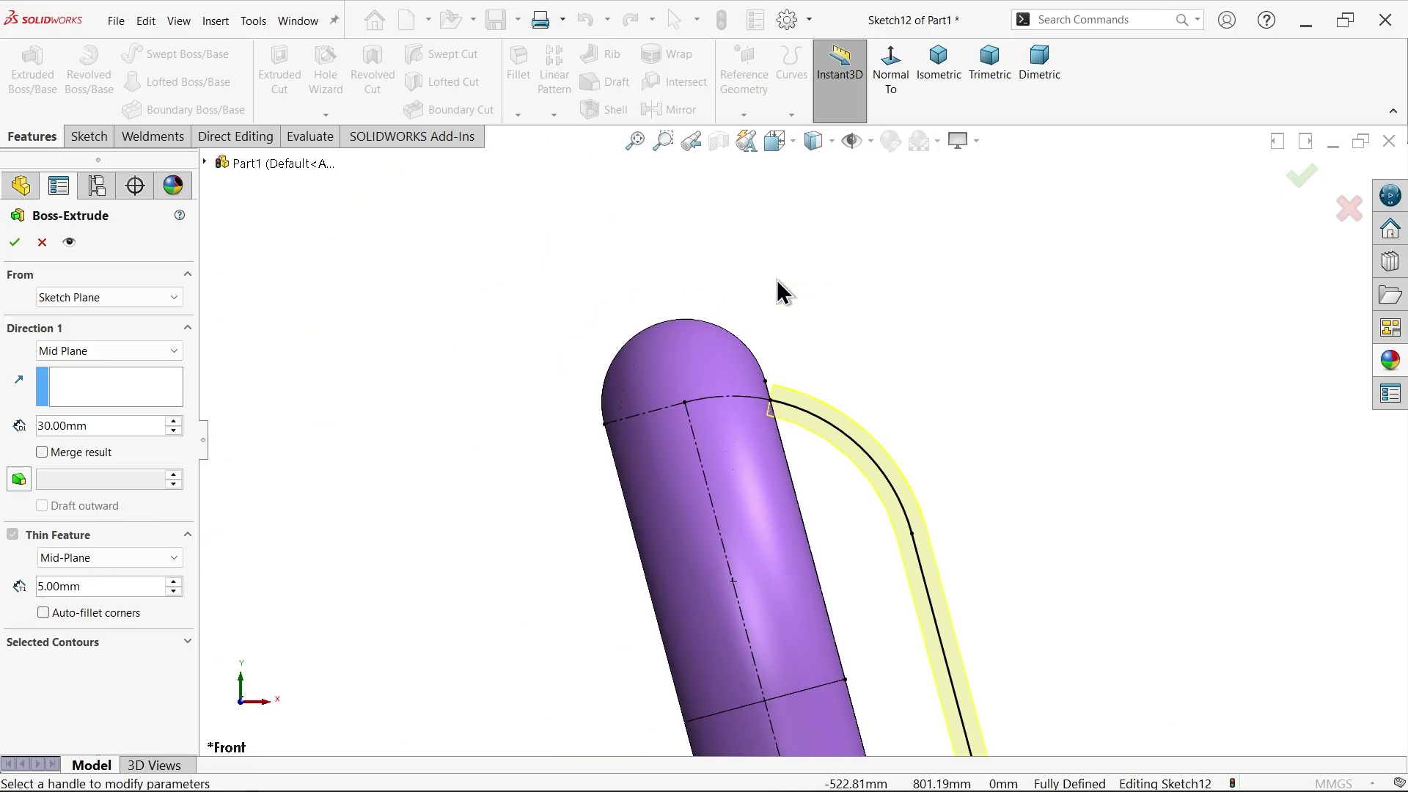
scroll(883, 480, "up", 4)
middle_click_drag(892, 503, 864, 560)
scroll(1004, 389, "down", 4)
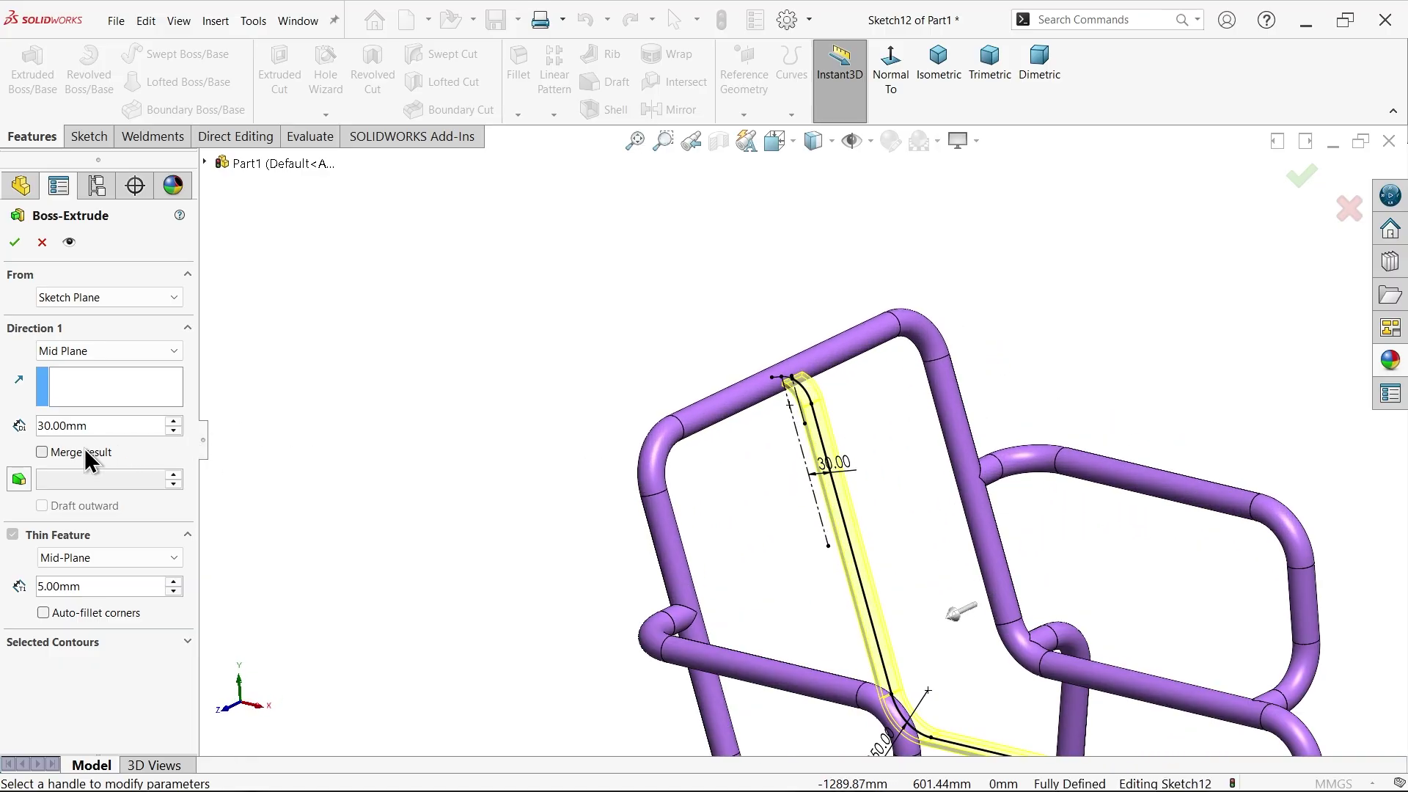
left_click(15, 244)
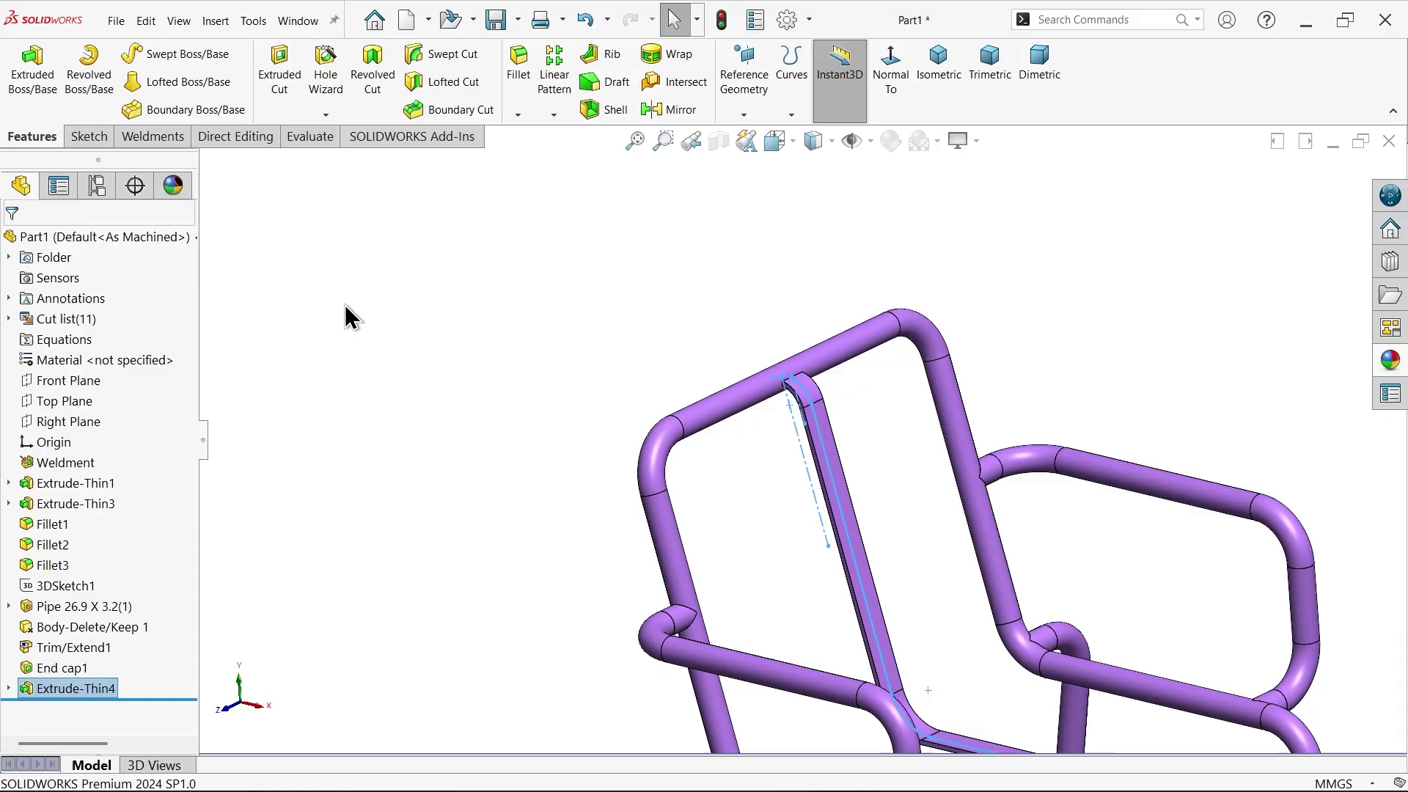
scroll(655, 449, "down", 5)
middle_click_drag(651, 438, 680, 479)
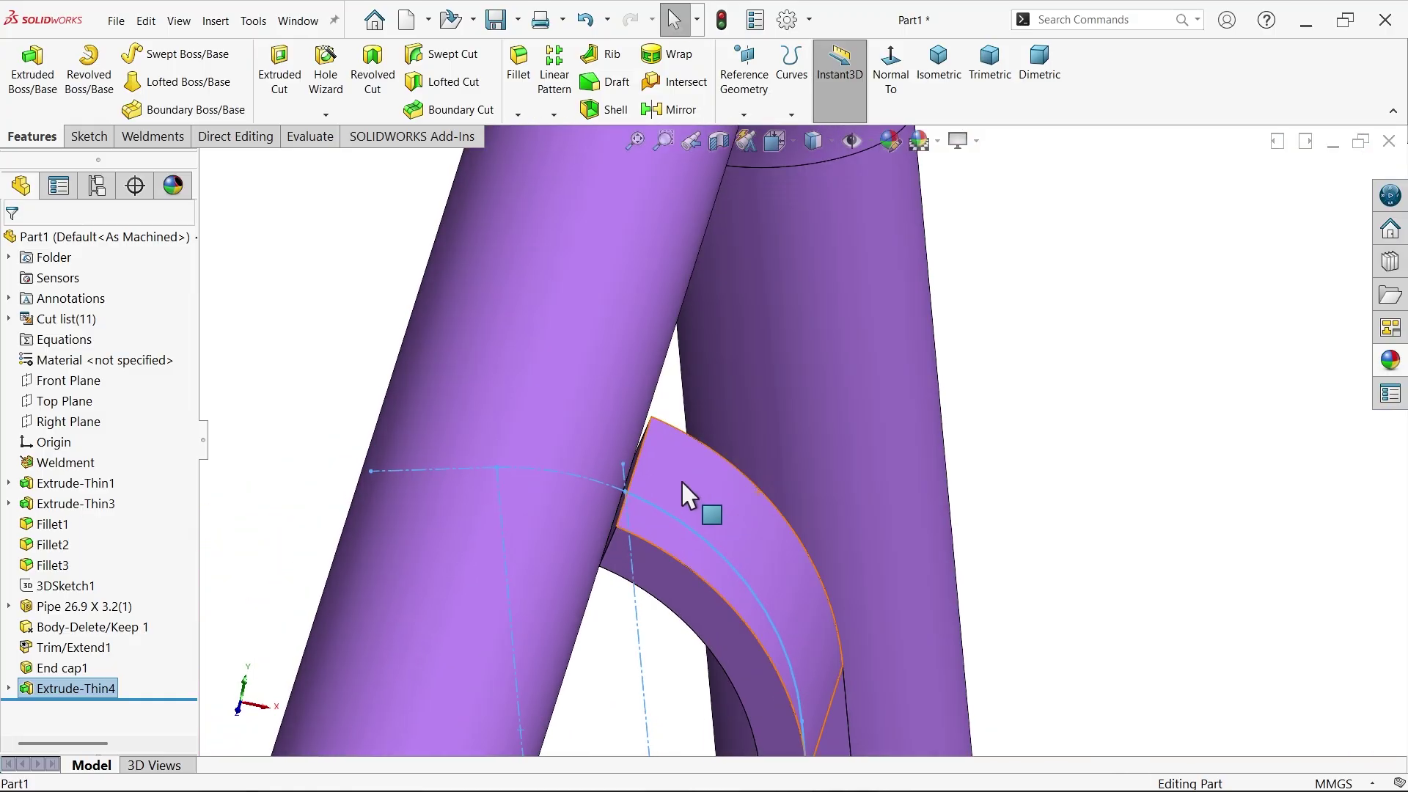
scroll(602, 440, "down", 5)
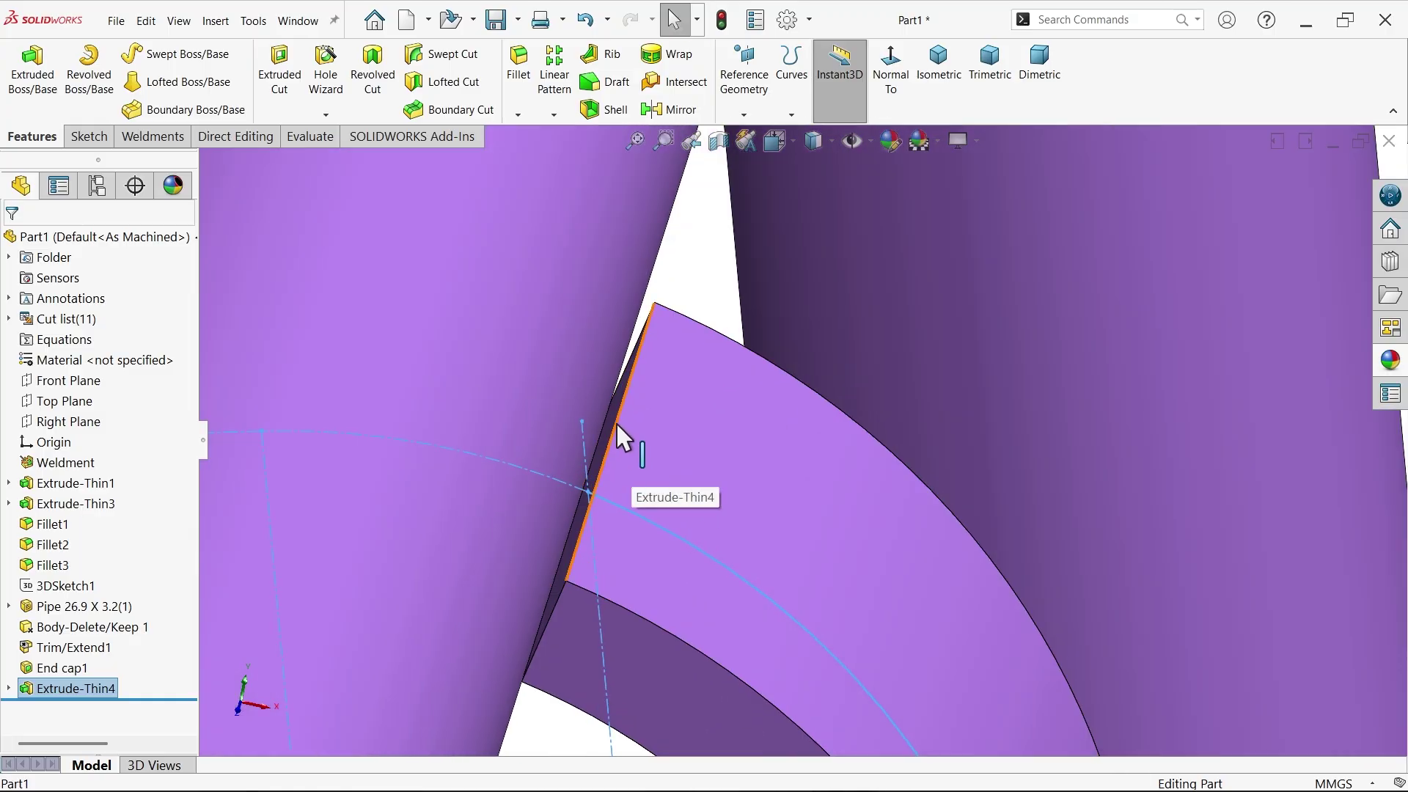
Step: Show the chair in Isometric view, cancelling the started Linear Pattern
scroll(616, 420, "up", 5)
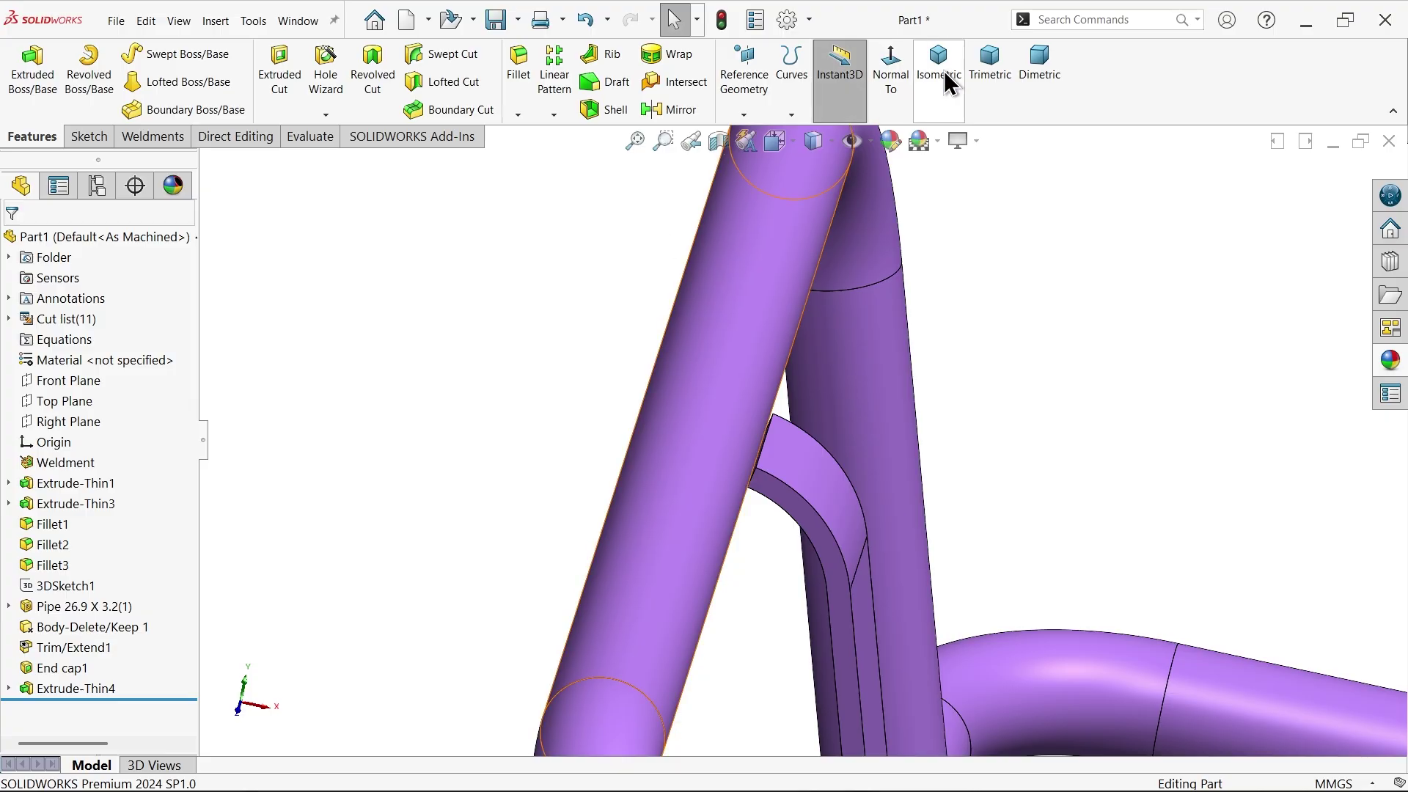
left_click(946, 76)
scroll(780, 401, "down", 5)
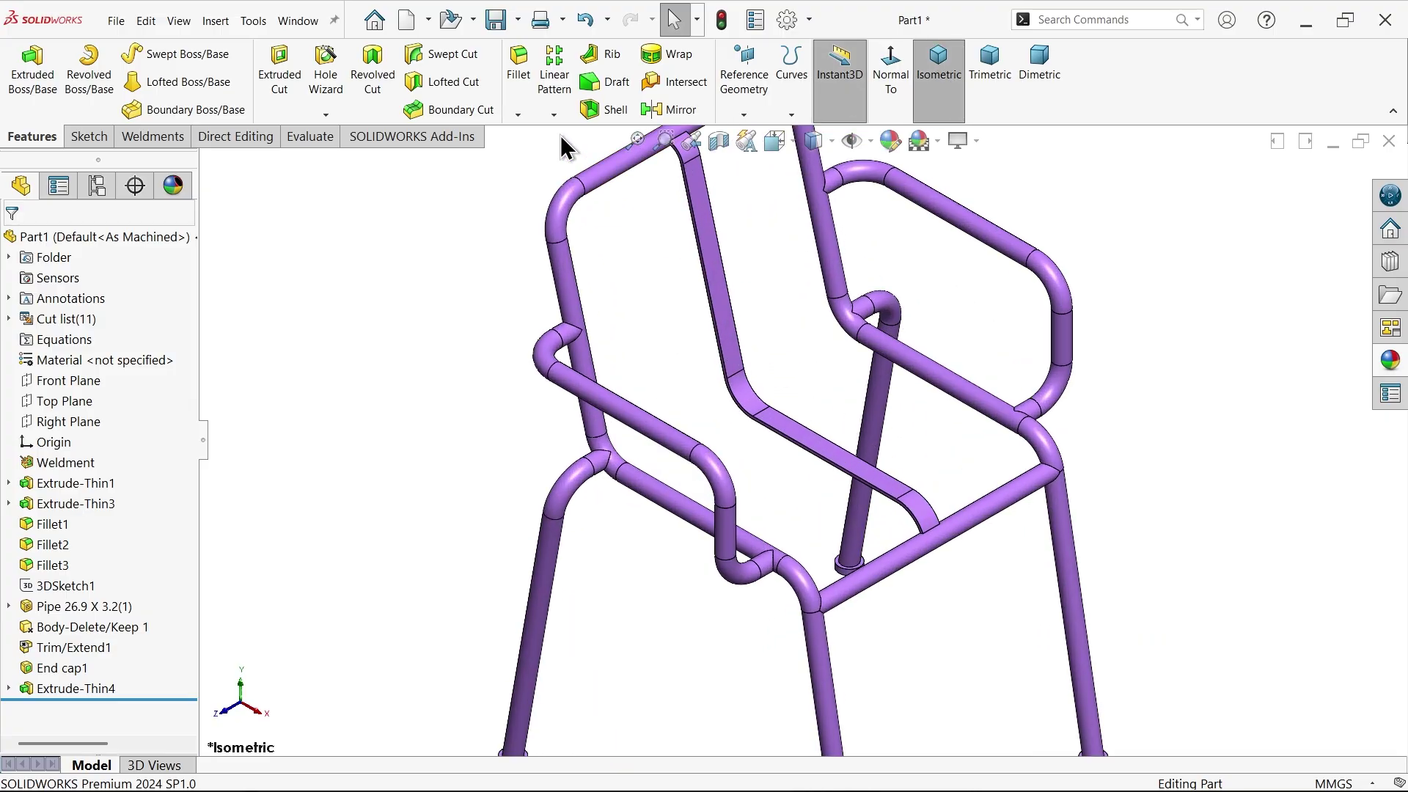
left_click(551, 87)
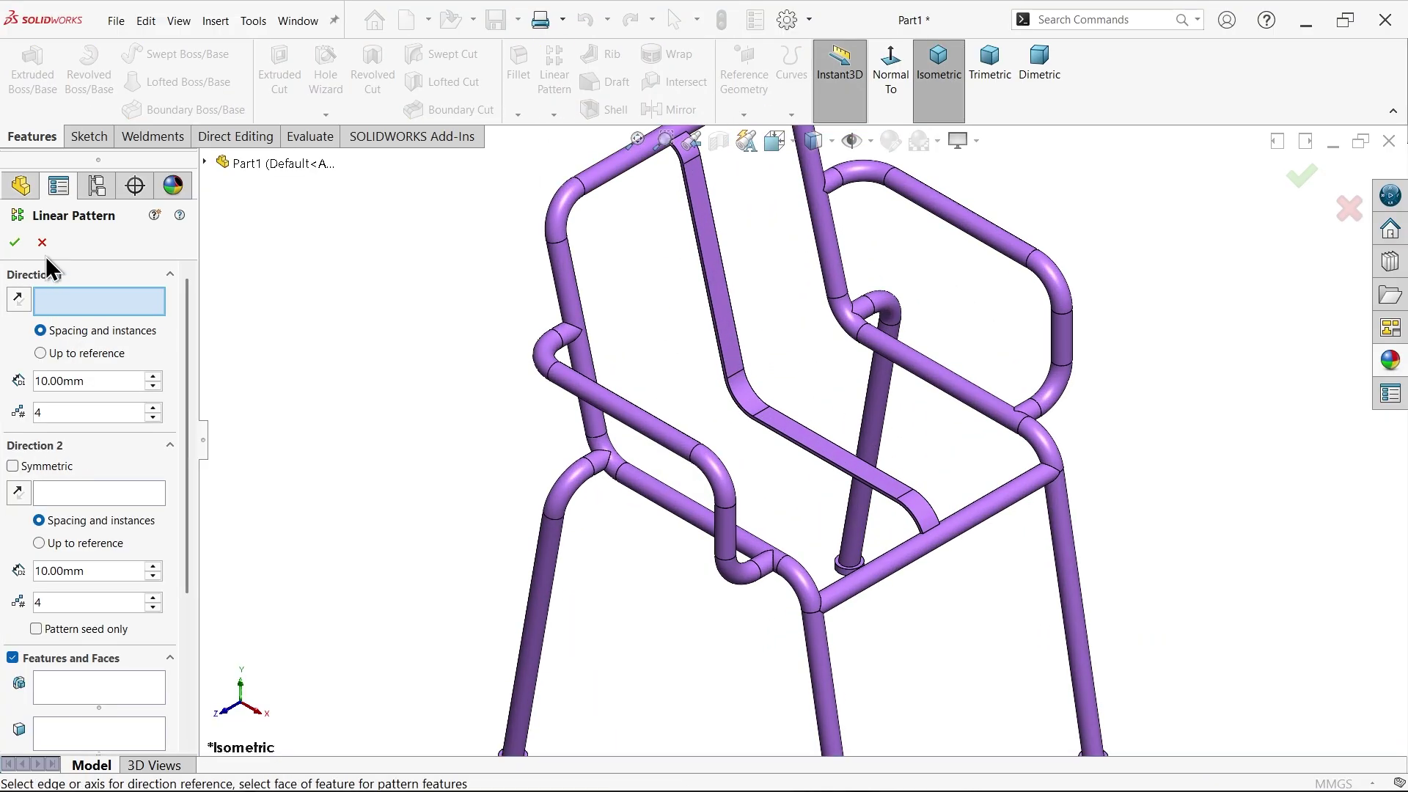
left_click(42, 243)
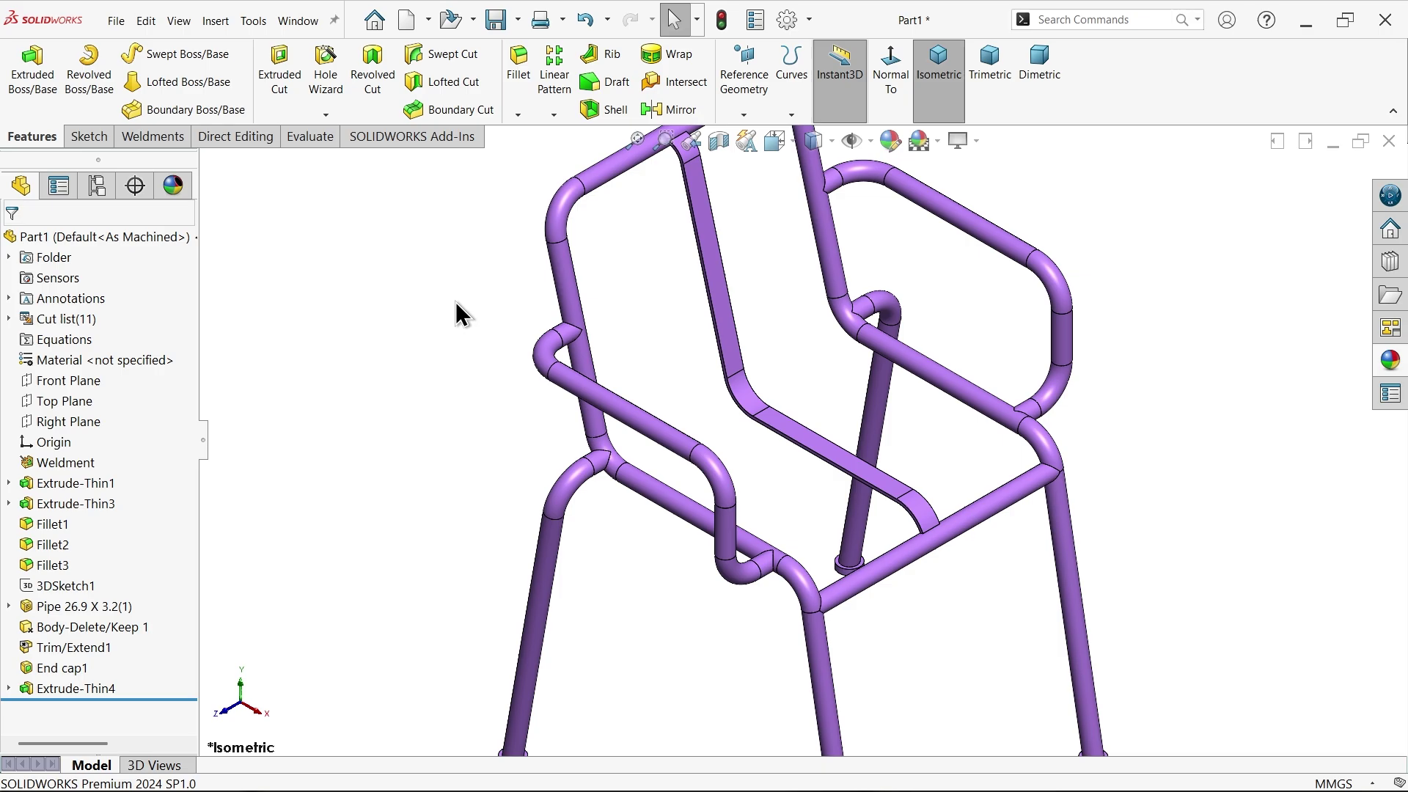
Step: Fillet both slat side faces at 1 mm radius, then return to the isometric view
left_click(515, 74)
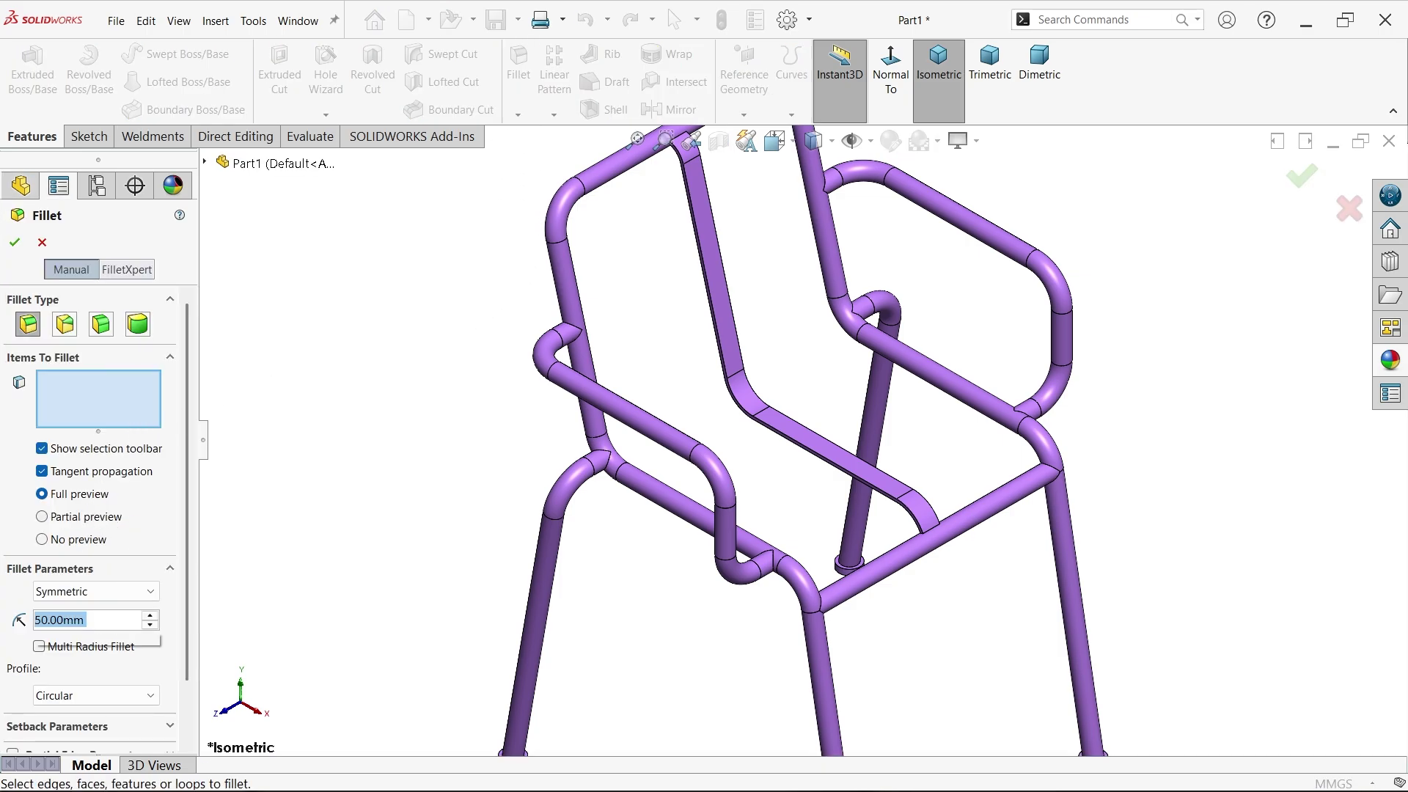
scroll(719, 218, "down", 5)
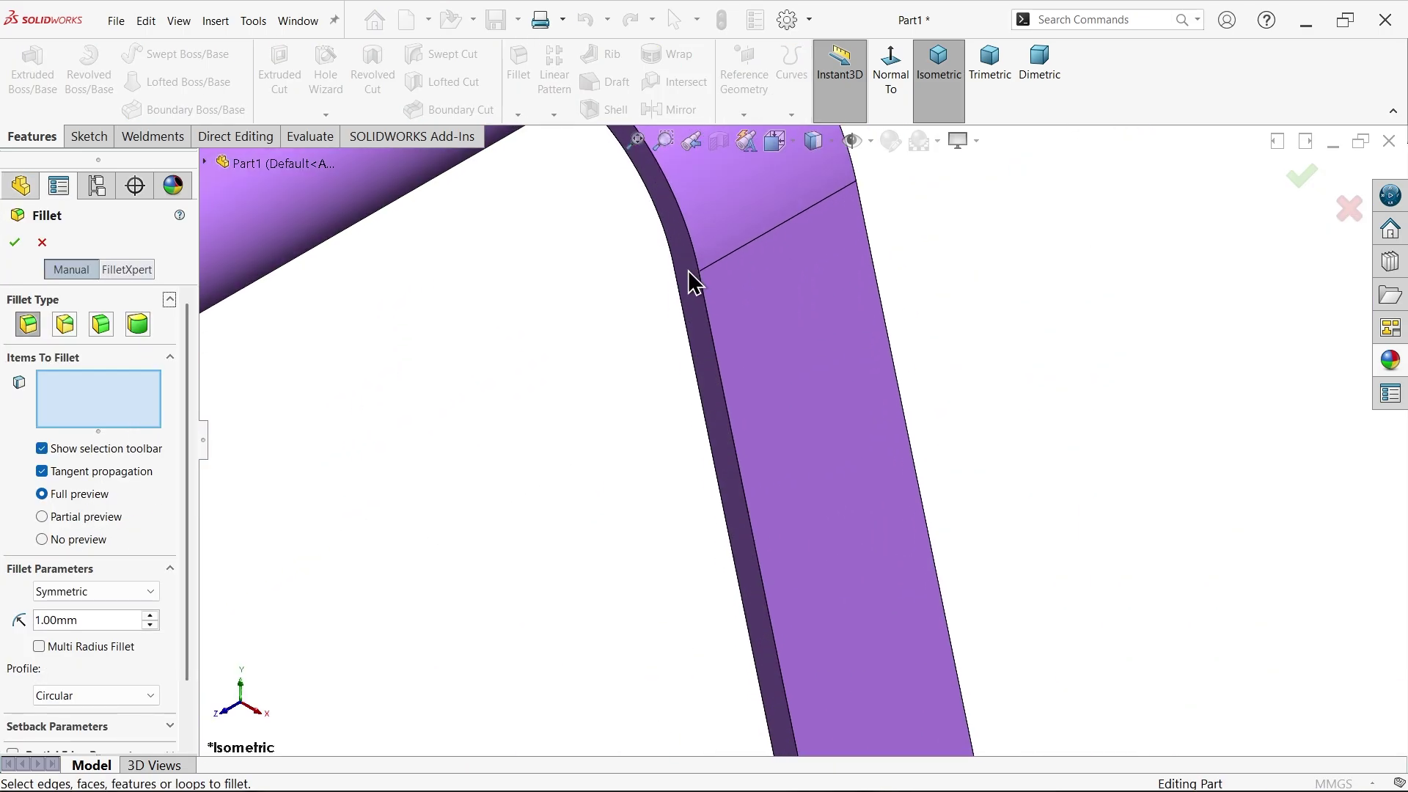
left_click(689, 270)
scroll(781, 322, "up", 5)
middle_click_drag(795, 292, 811, 283)
left_click(822, 273)
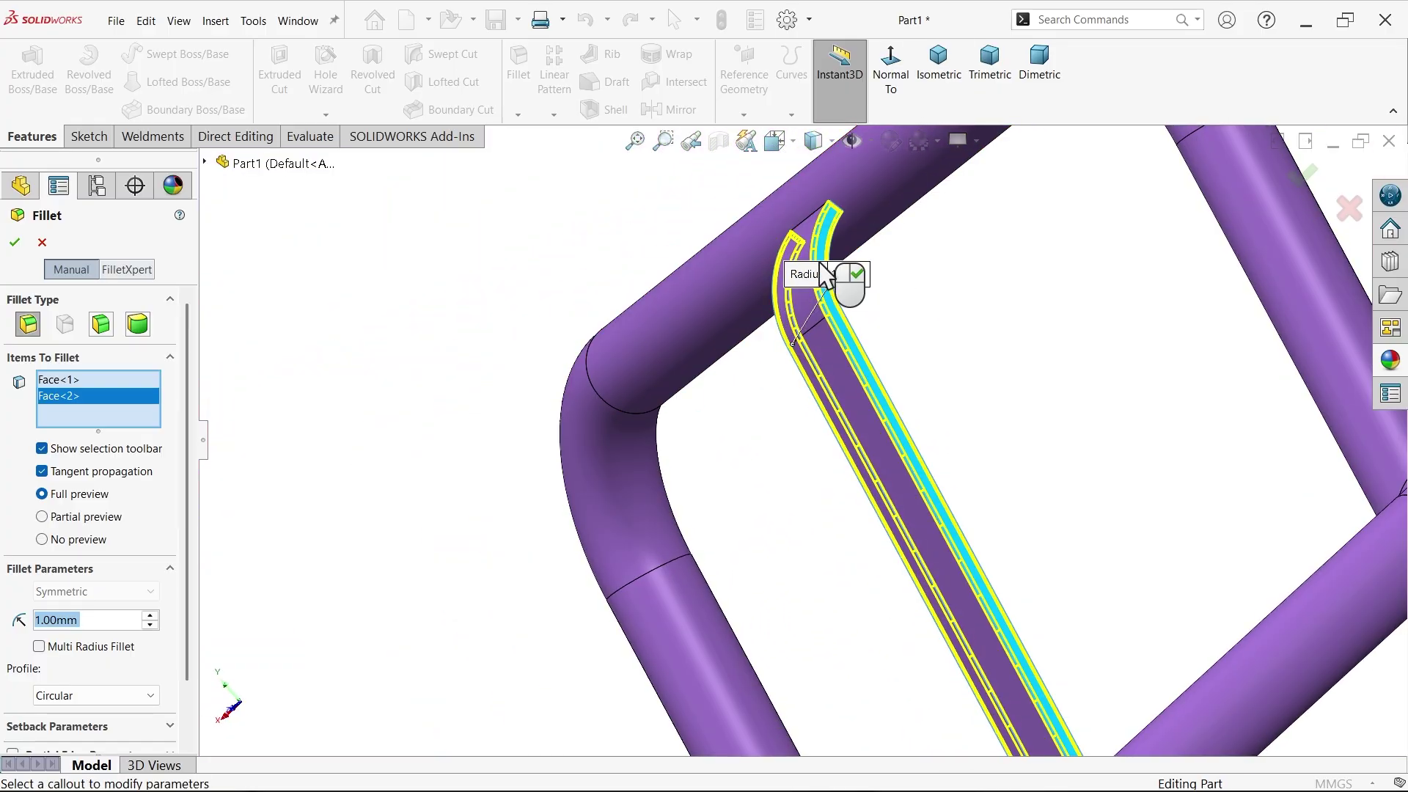
left_click(15, 242)
left_click(946, 82)
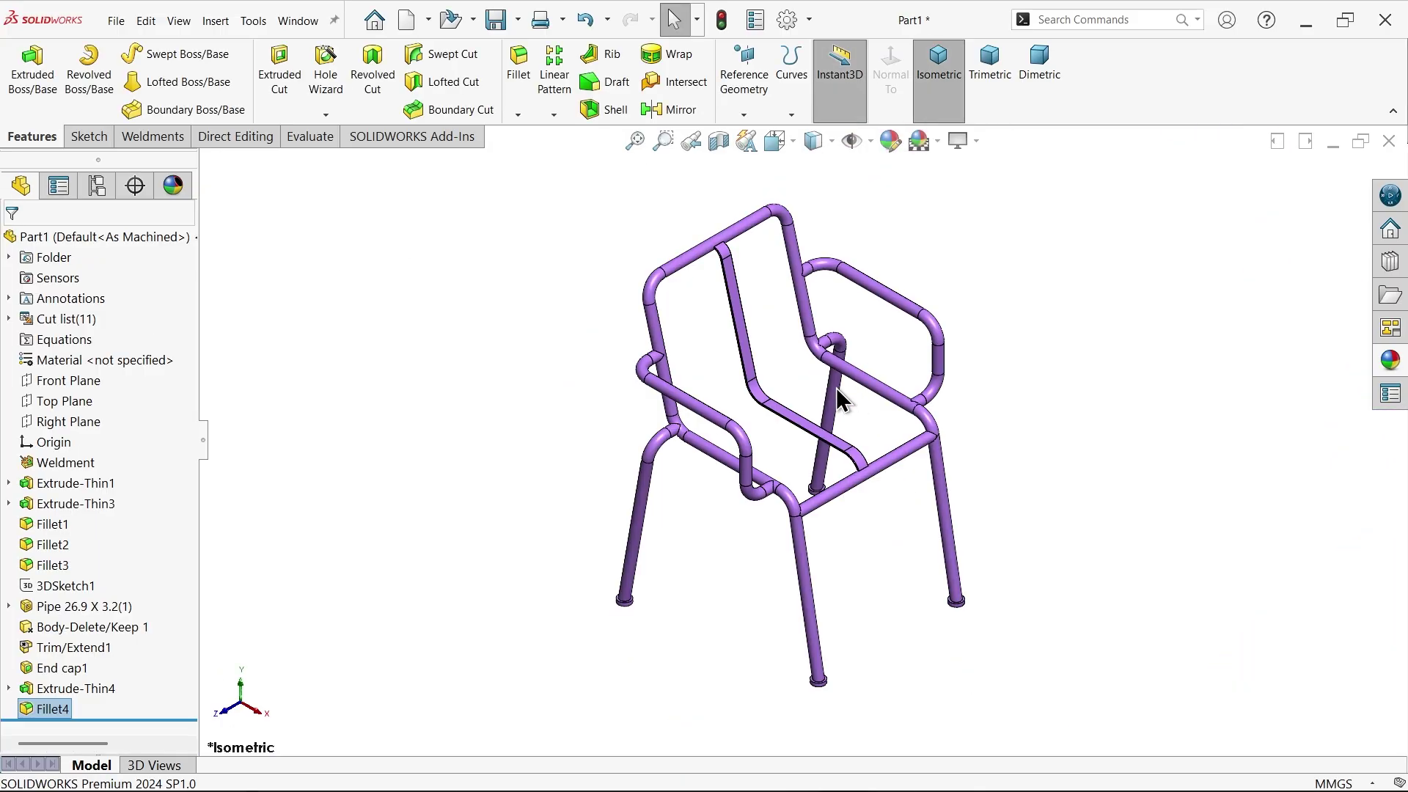
Step: Start a Linear Pattern with Edge<1> as direction 1 at 55 mm spacing
left_click(552, 68)
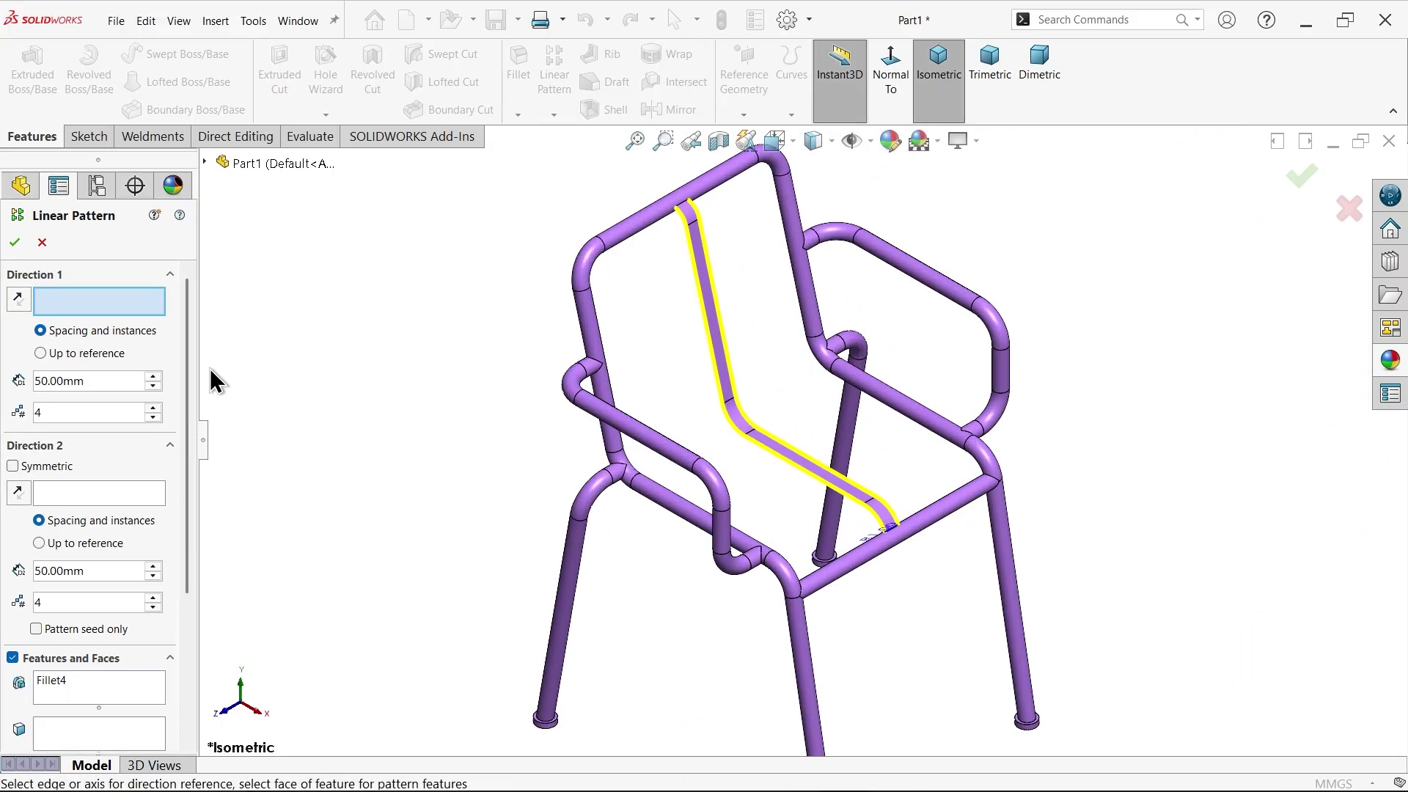
scroll(767, 403, "down", 2)
scroll(767, 403, "down", 3)
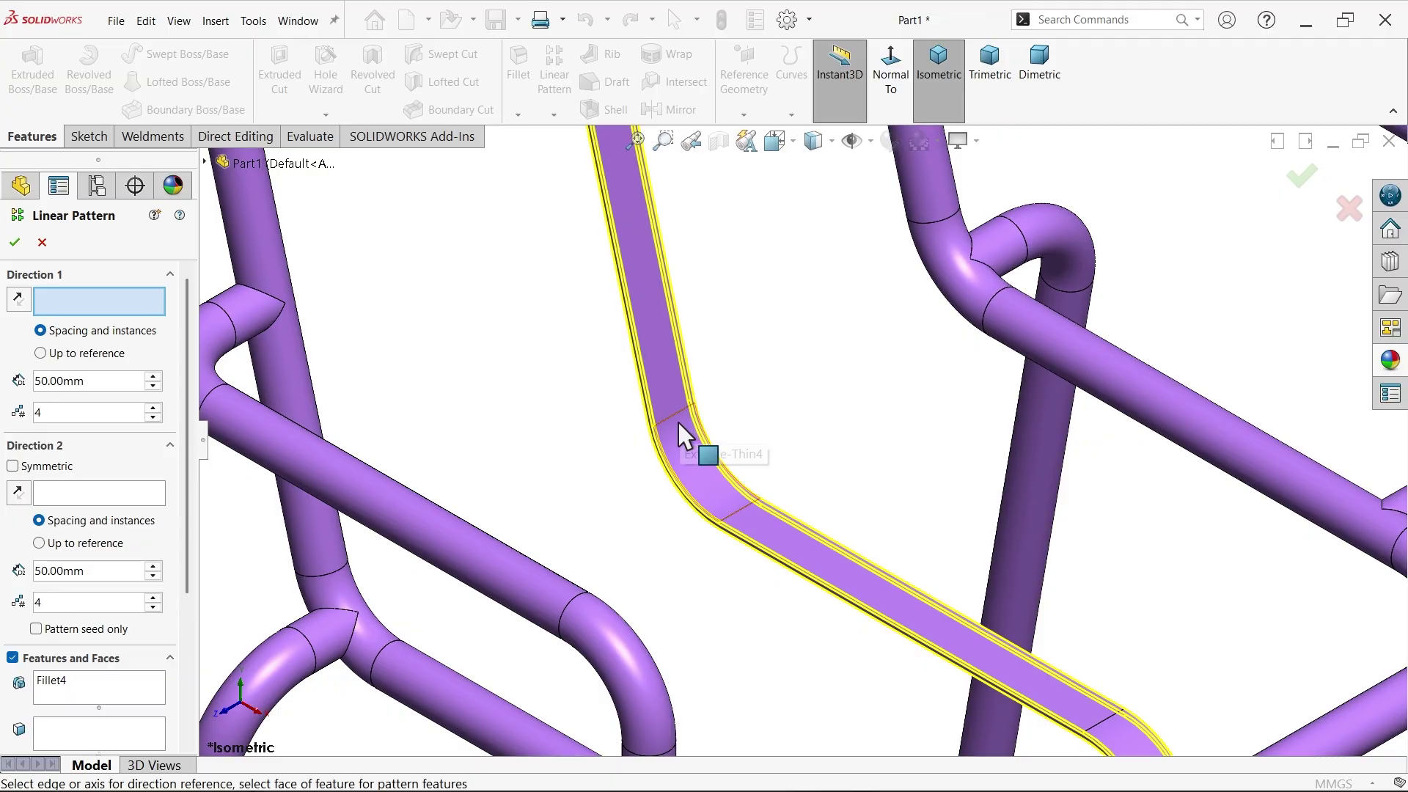
left_click(665, 420)
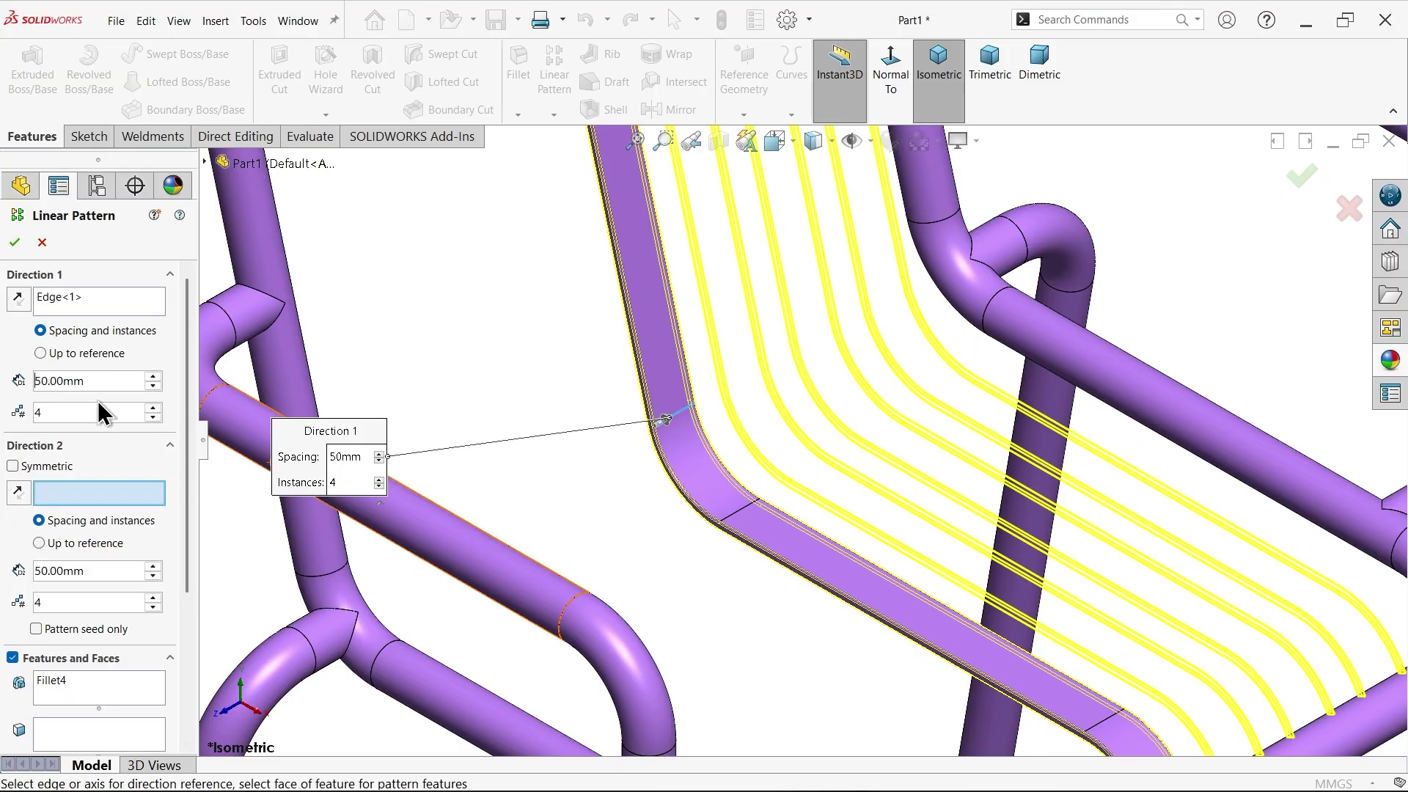
double_click(70, 381)
type("55")
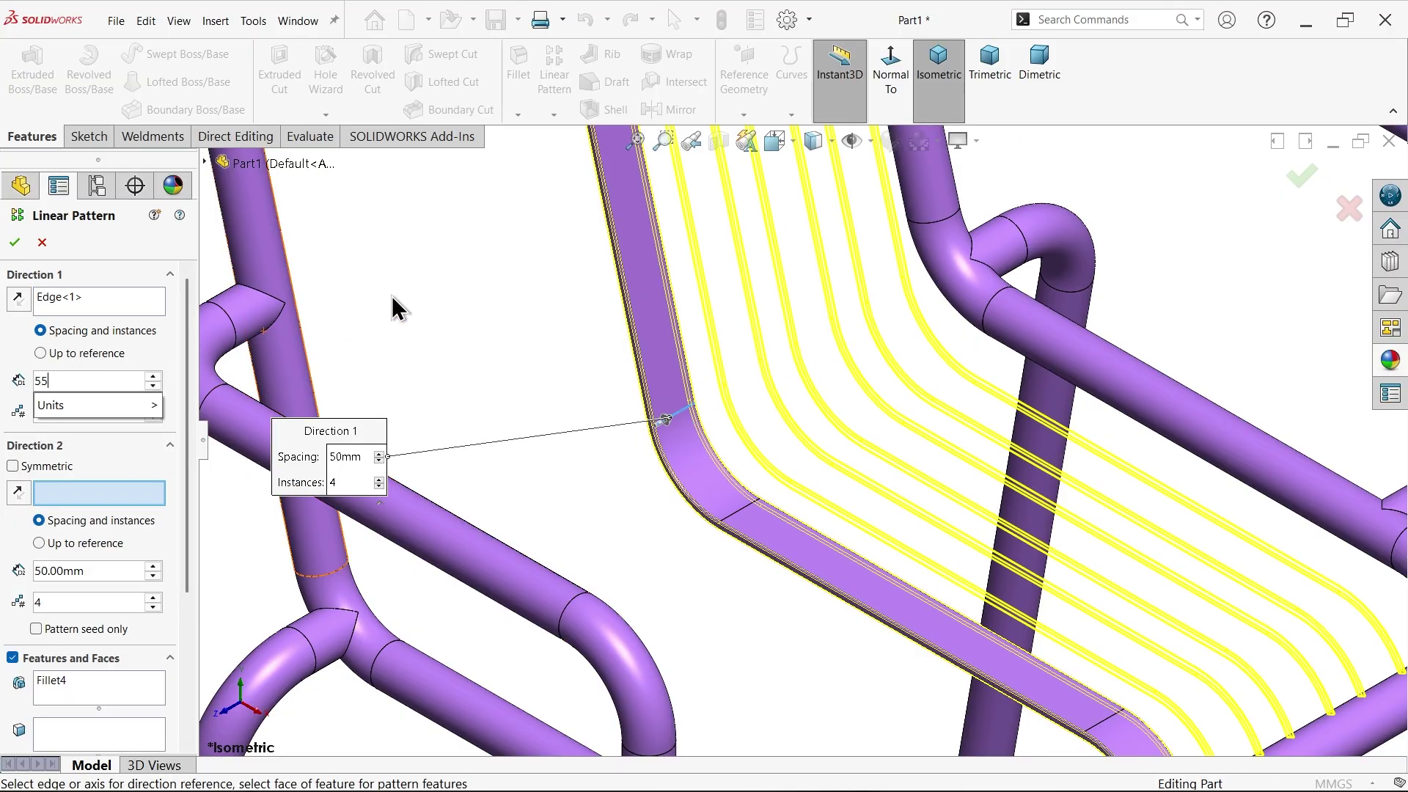
key("Return")
left_click(70, 416)
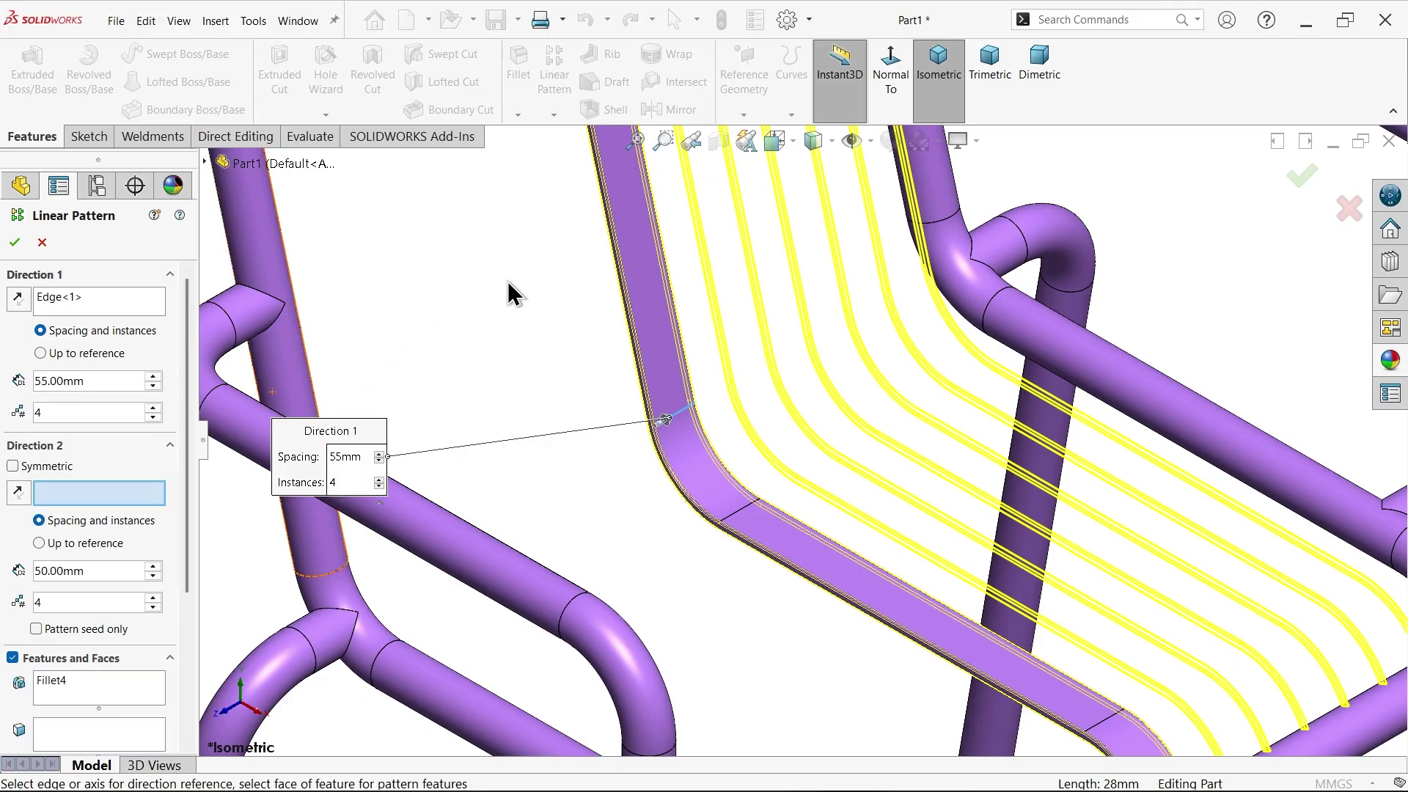
key("f")
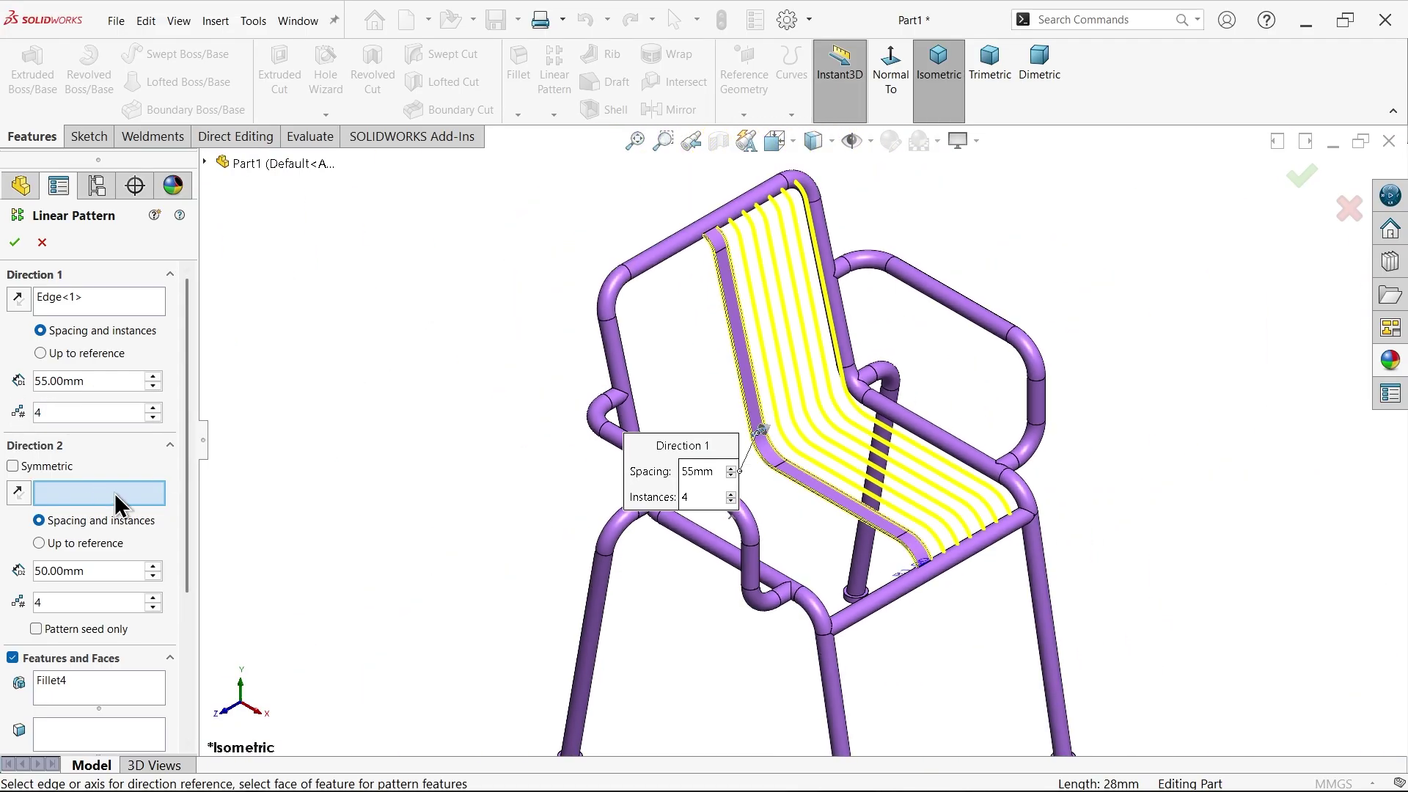
Step: Set the seat edge as reversed direction 2 with 55 mm spacing
scroll(786, 465, "down", 5)
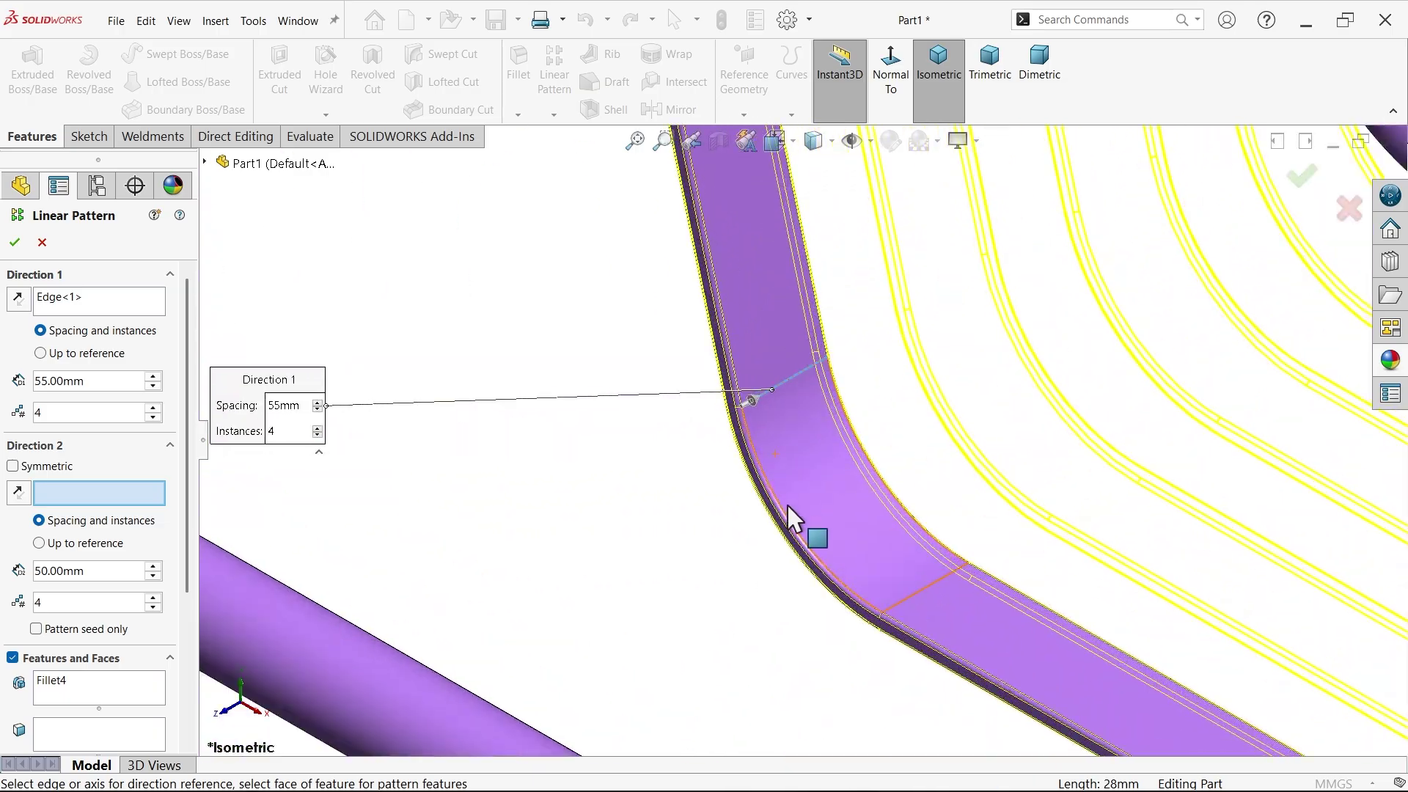
left_click(923, 607)
scroll(735, 561, "up", 2)
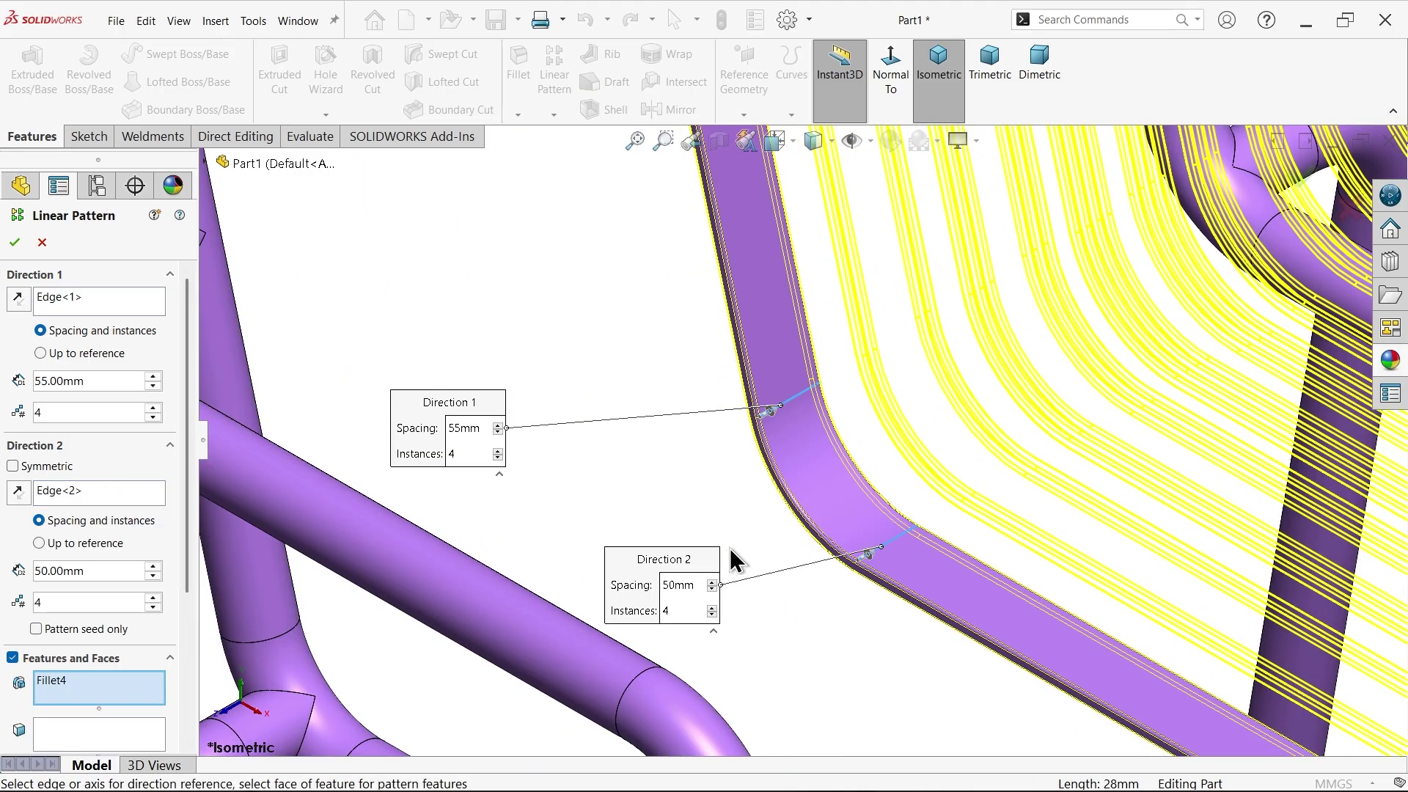
left_click(18, 492)
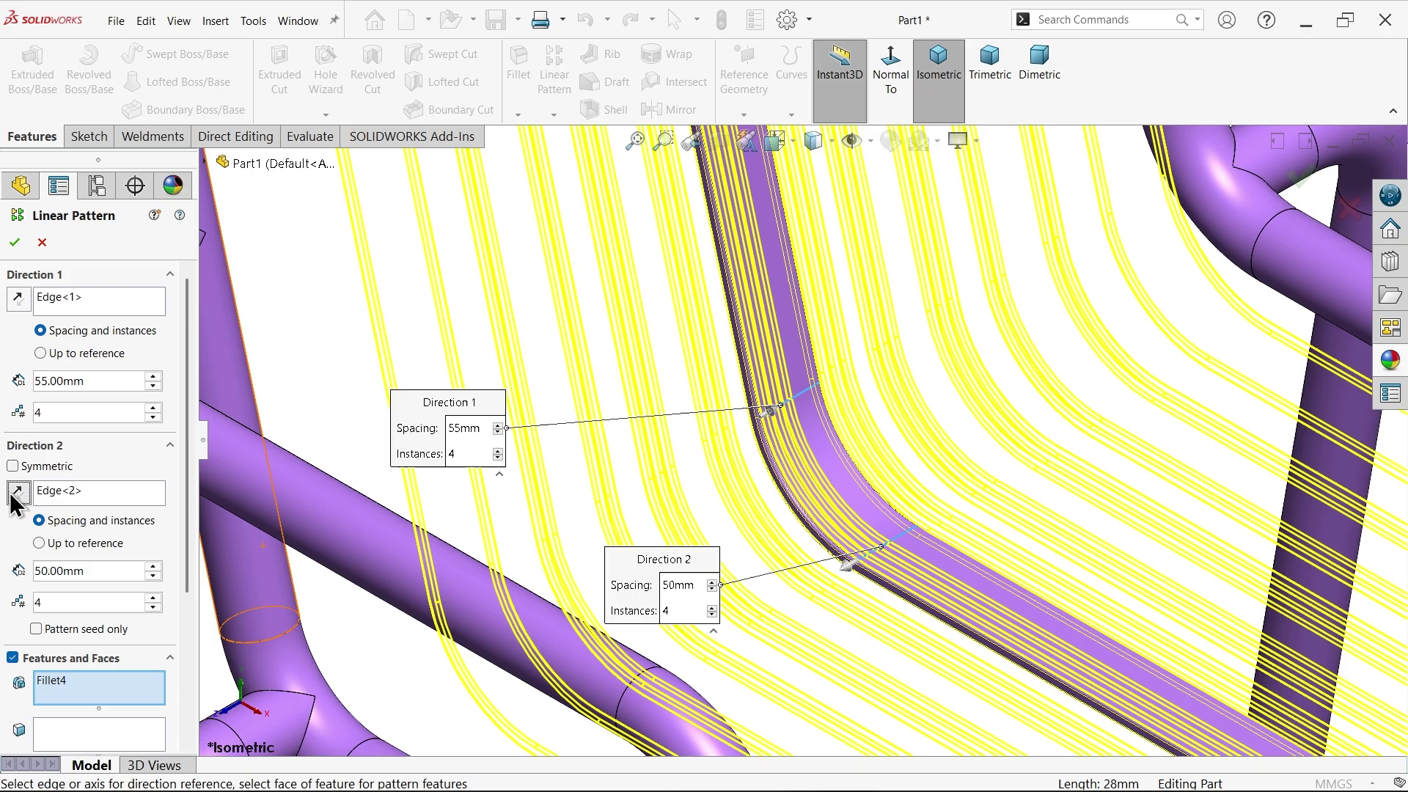
left_click_drag(93, 570, 32, 570)
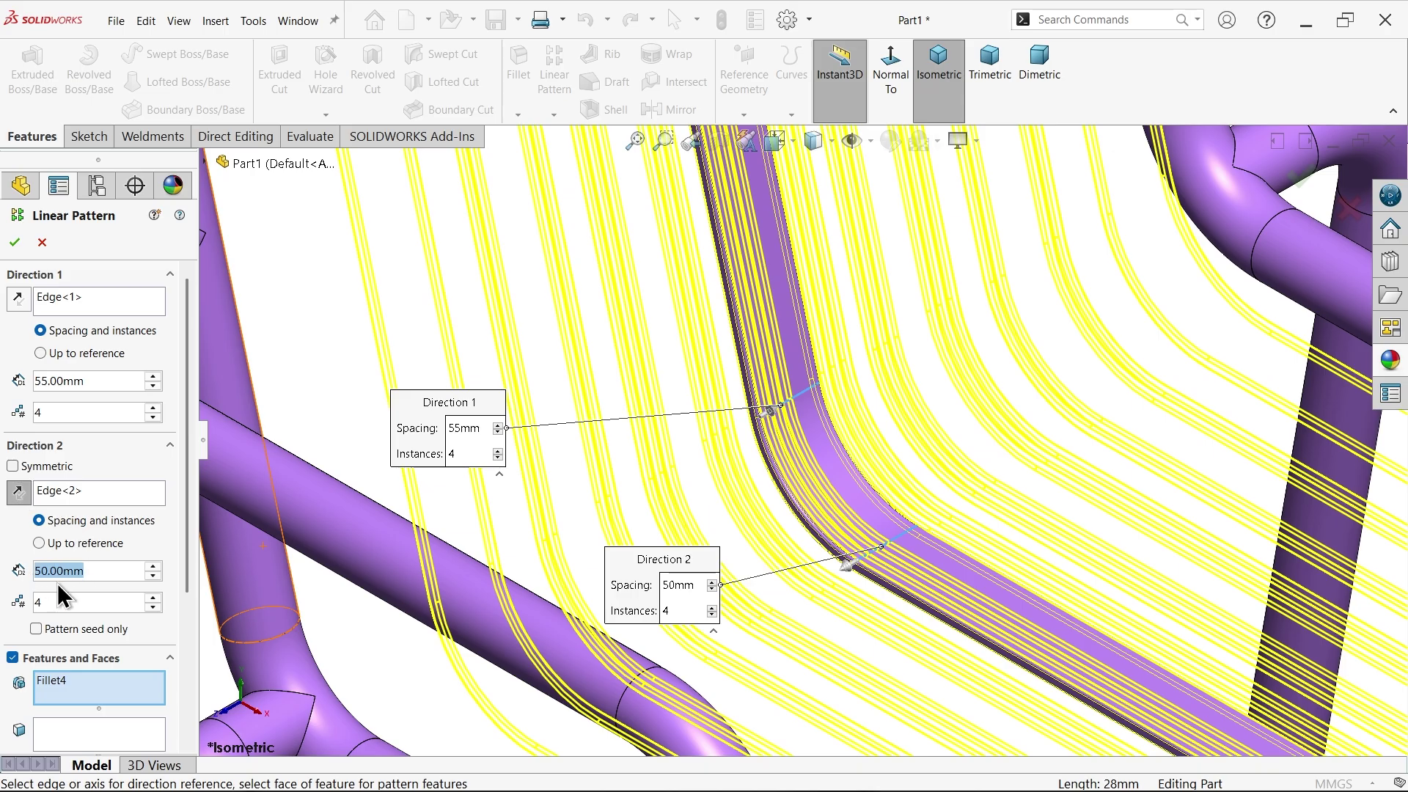
type("55")
key("Return")
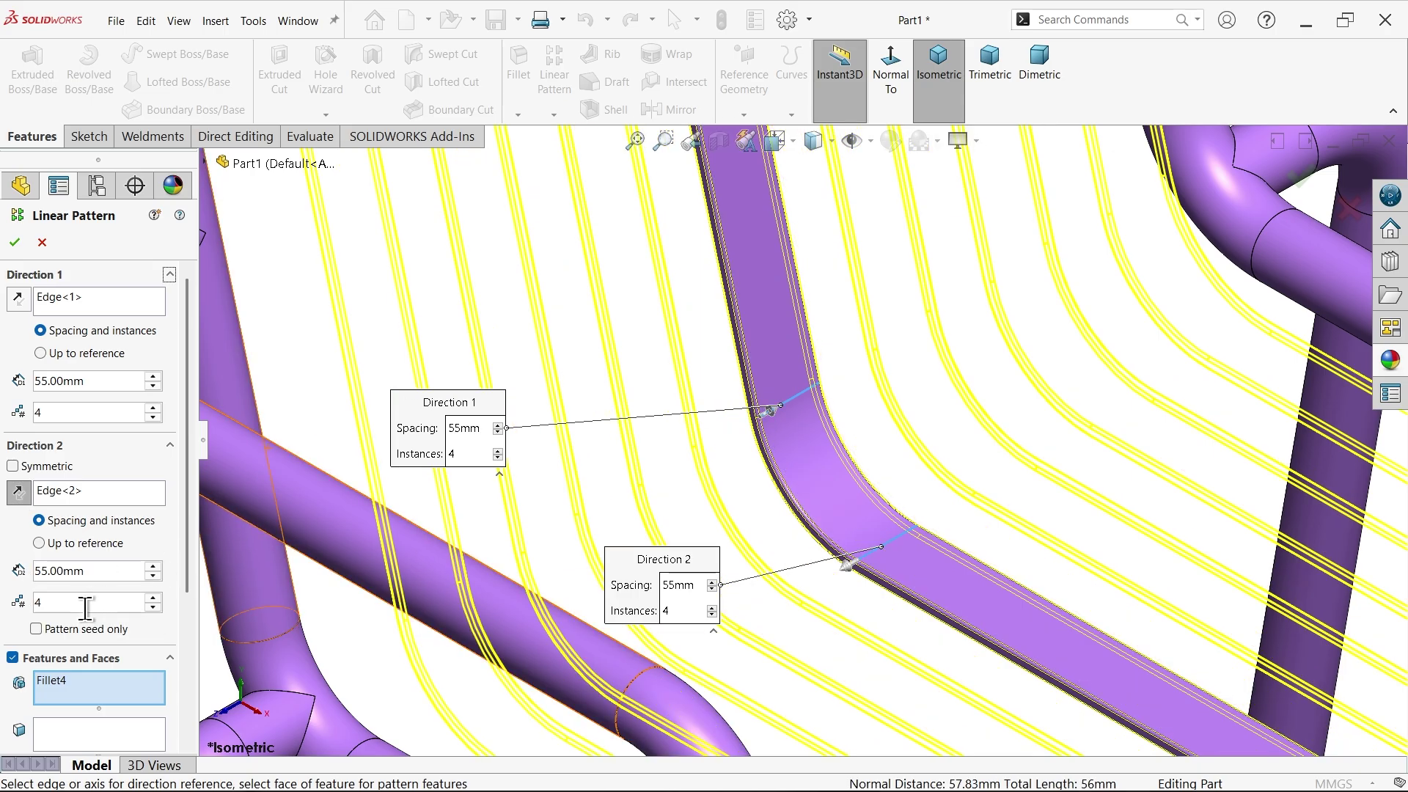
scroll(440, 487, "up", 5)
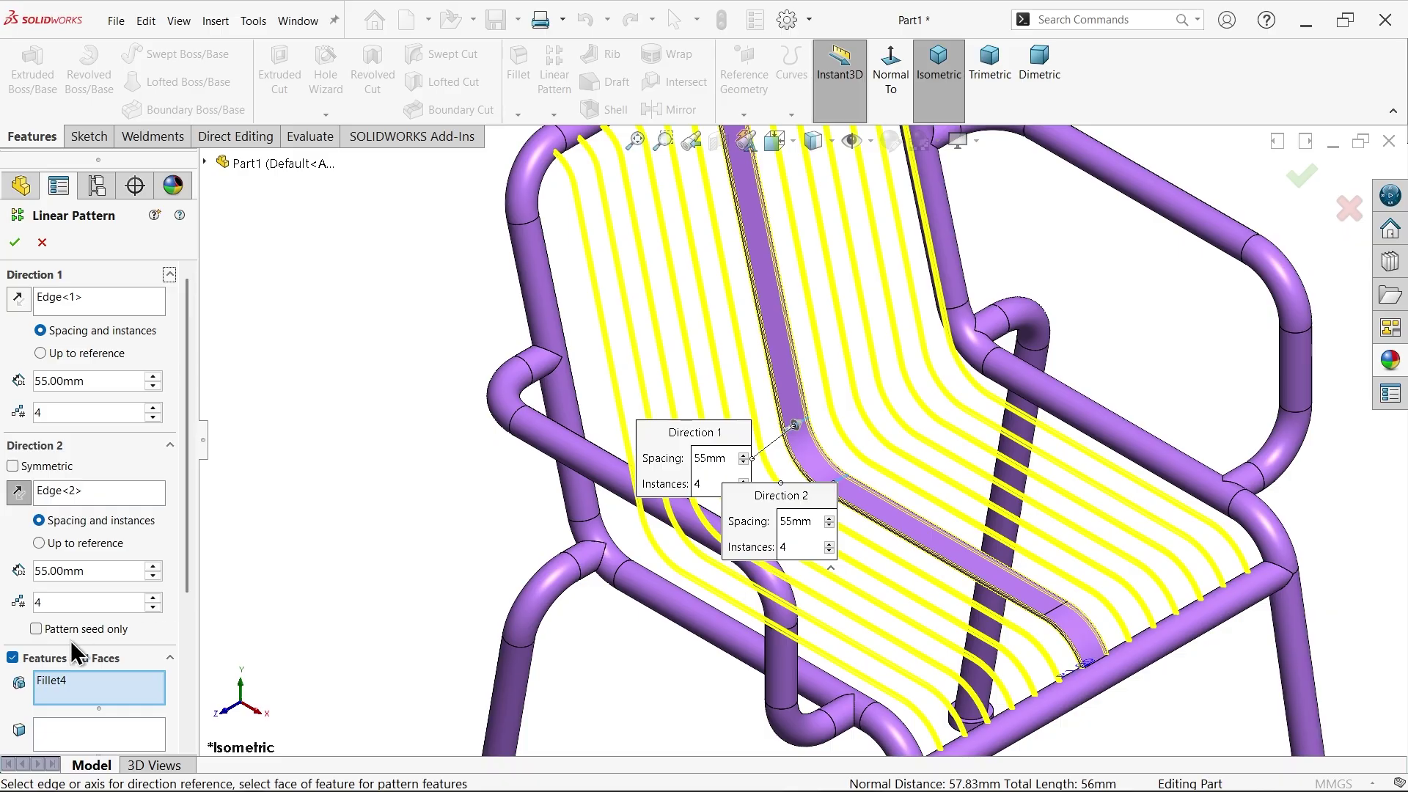
scroll(191, 573, "down", 3)
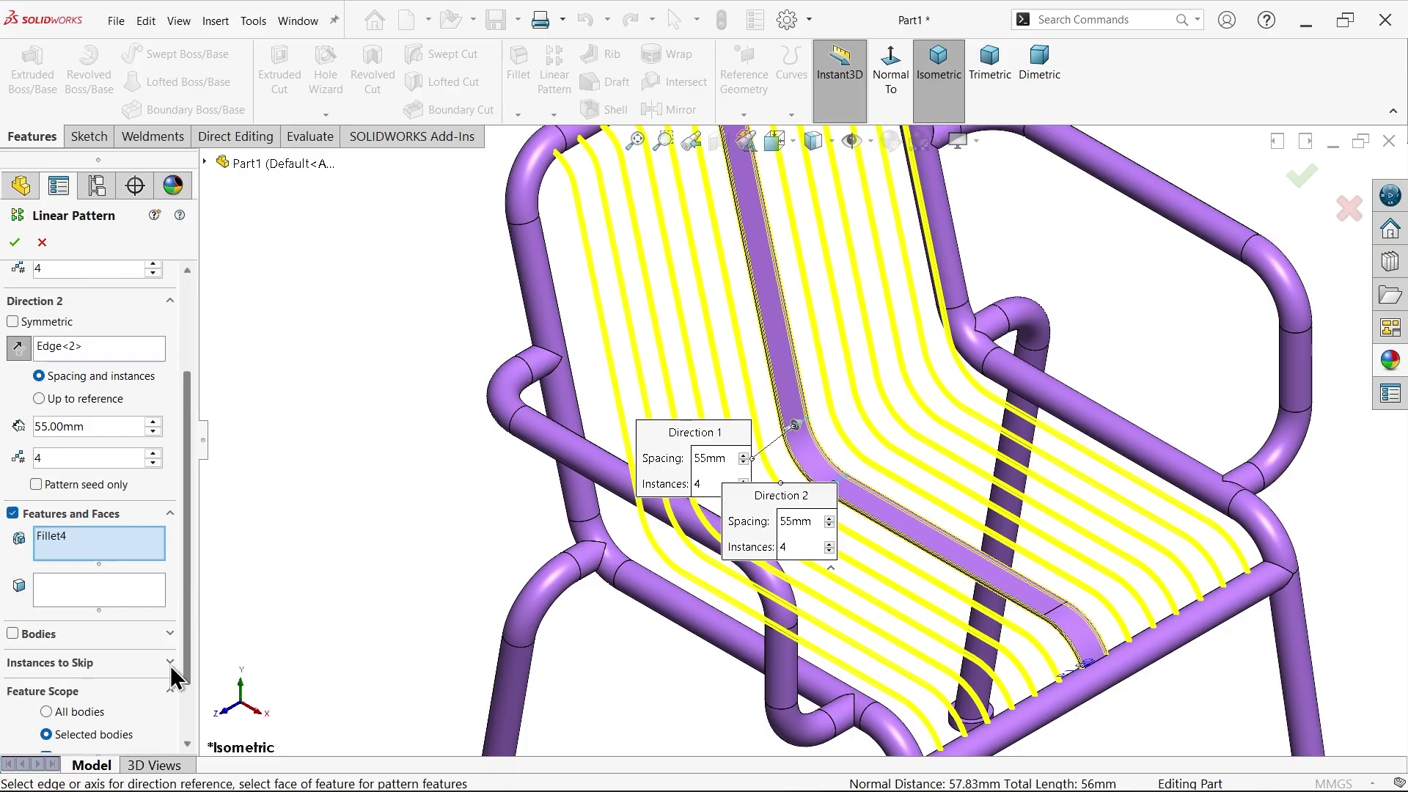
Step: Pattern the Fillet4 slat body, 4 instances per direction, and dismiss the parallel-directions warning
left_click(45, 639)
left_click(805, 392)
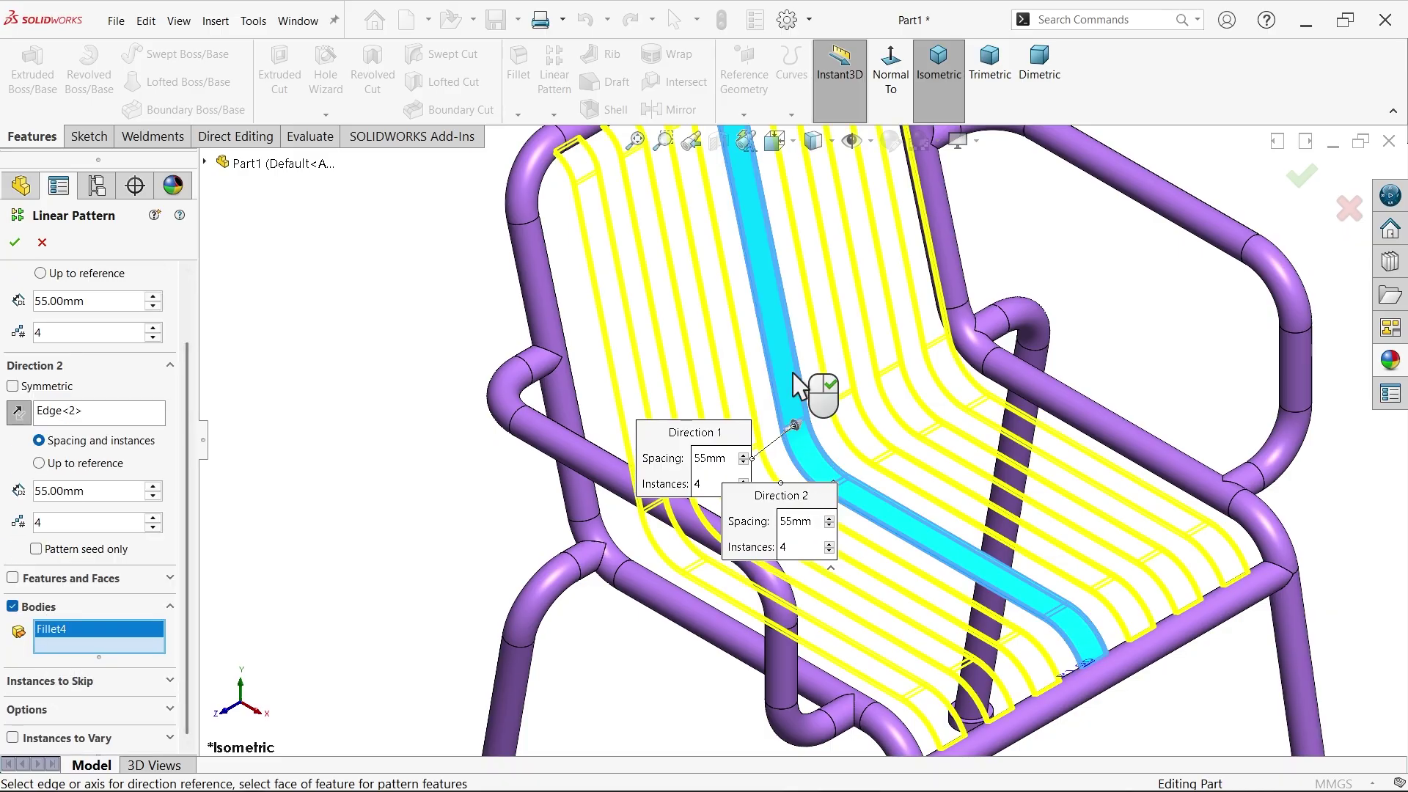
scroll(740, 308, "up", 3)
scroll(844, 220, "down", 6)
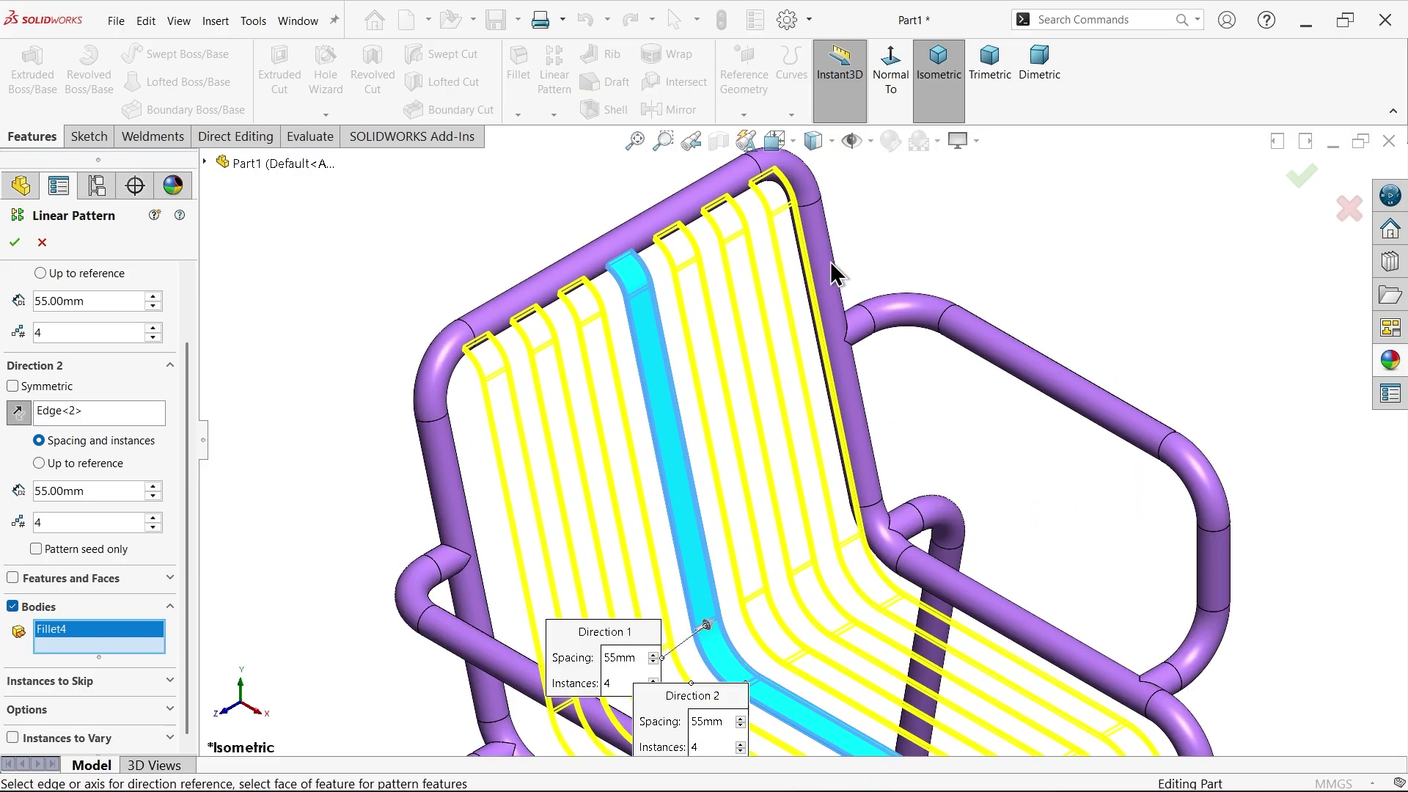
scroll(715, 281, "up", 3)
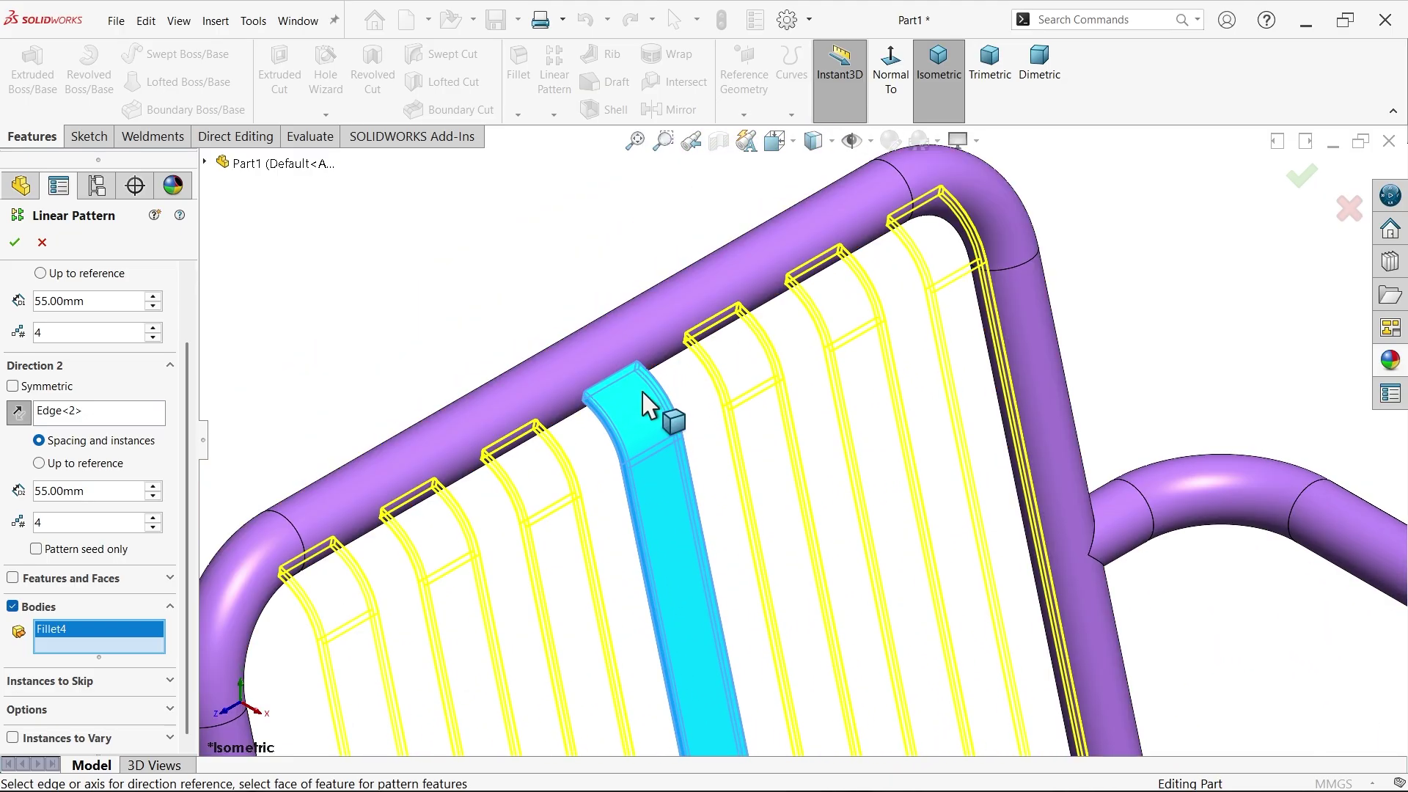
scroll(933, 236, "down", 3)
left_click(15, 250)
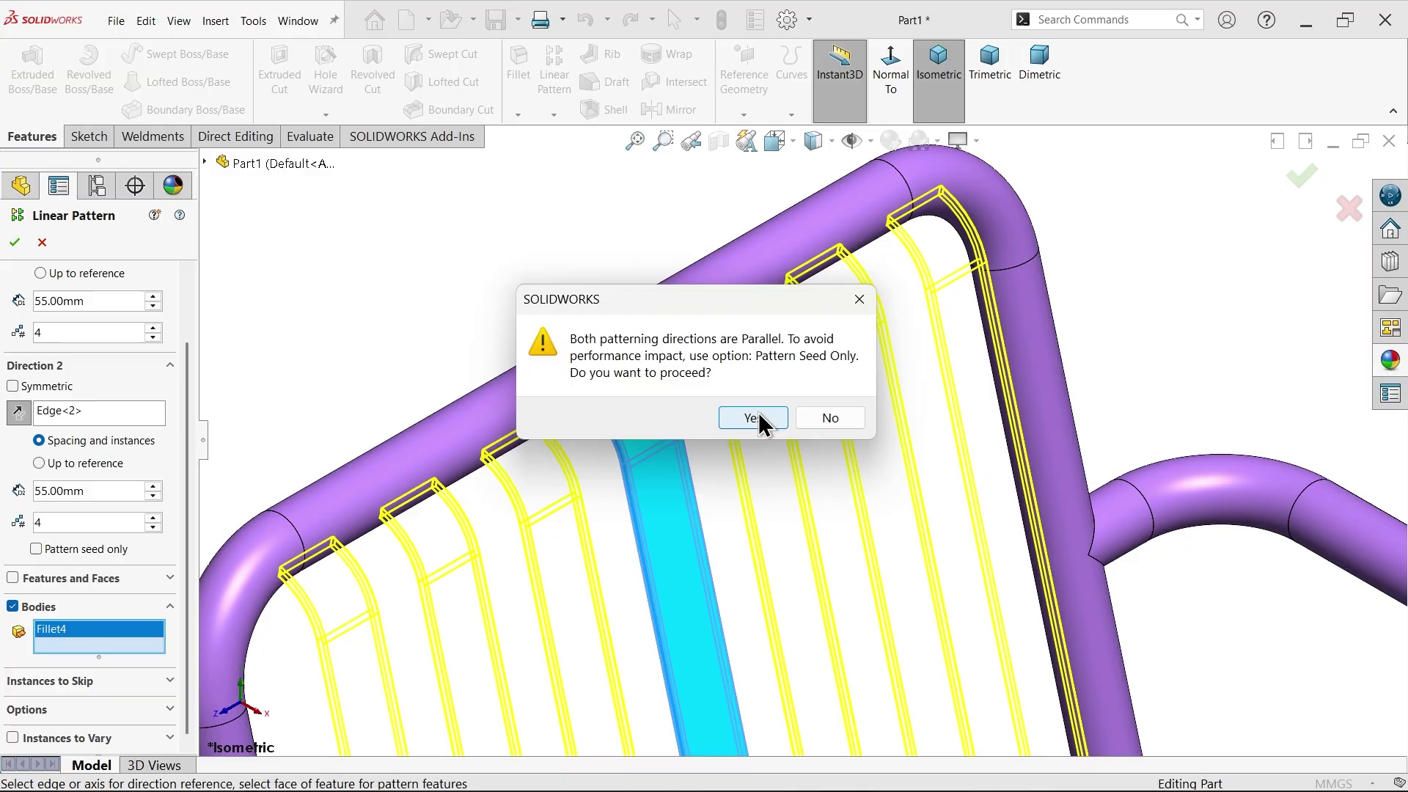
left_click(860, 301)
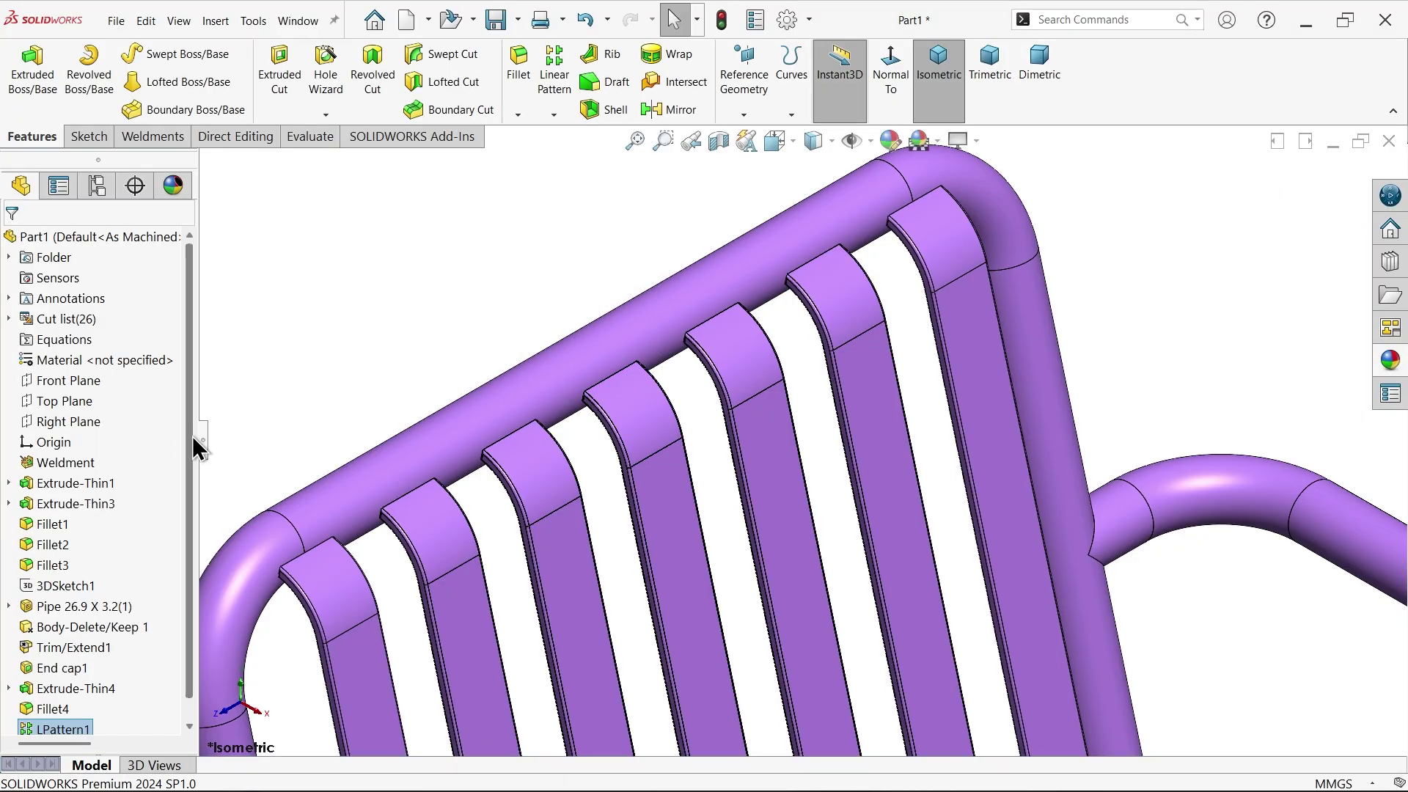
key("f")
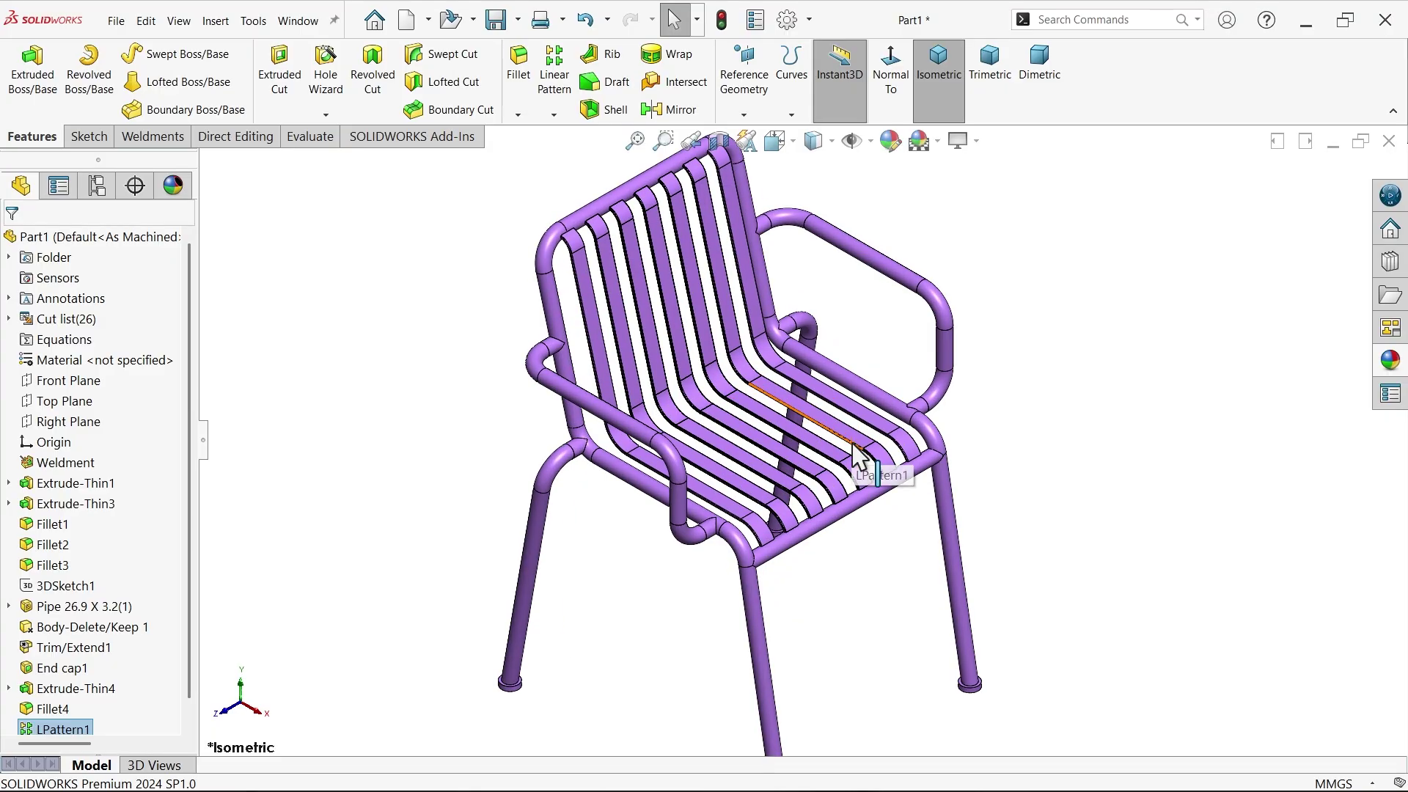
scroll(802, 425, "down", 6)
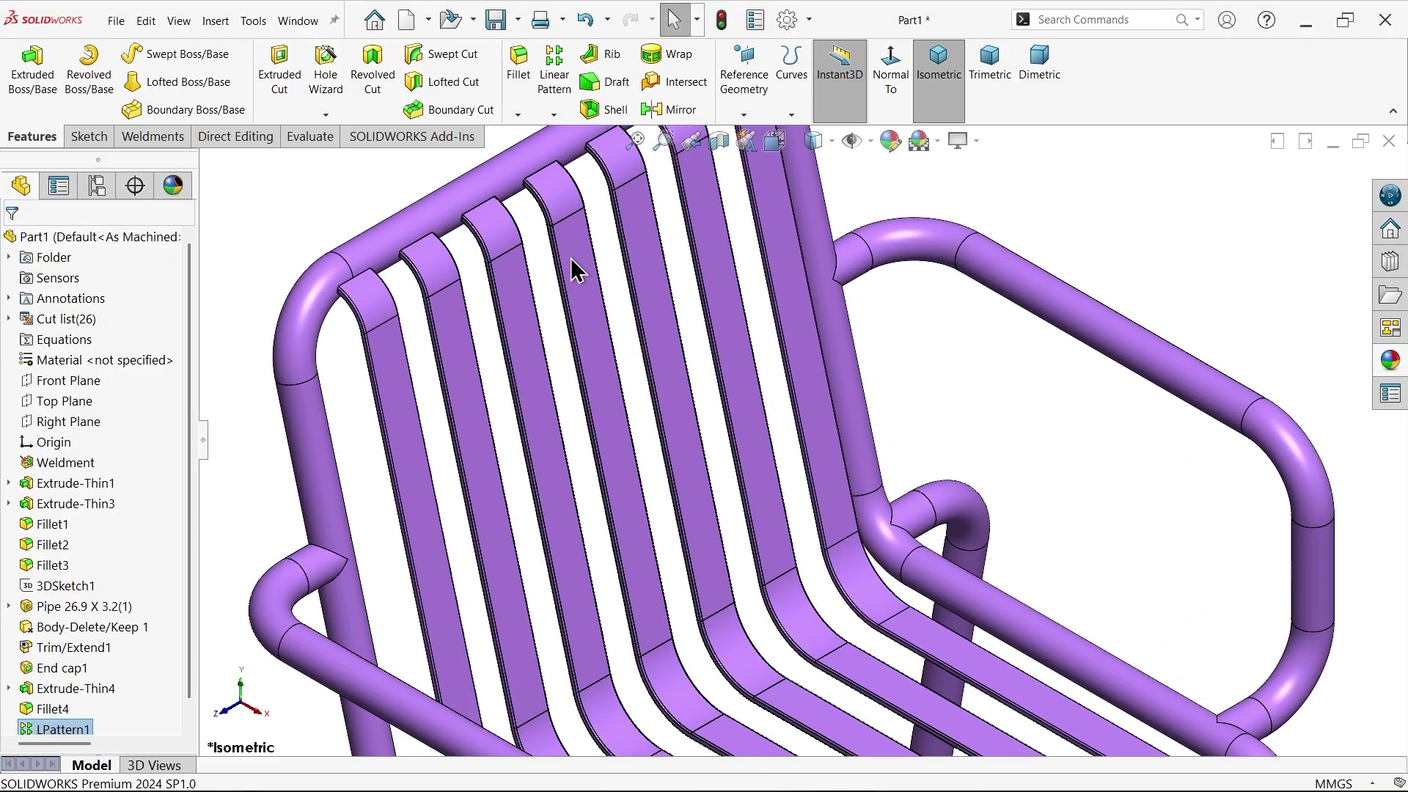
scroll(307, 451, "up", 3)
scroll(163, 540, "down", 1)
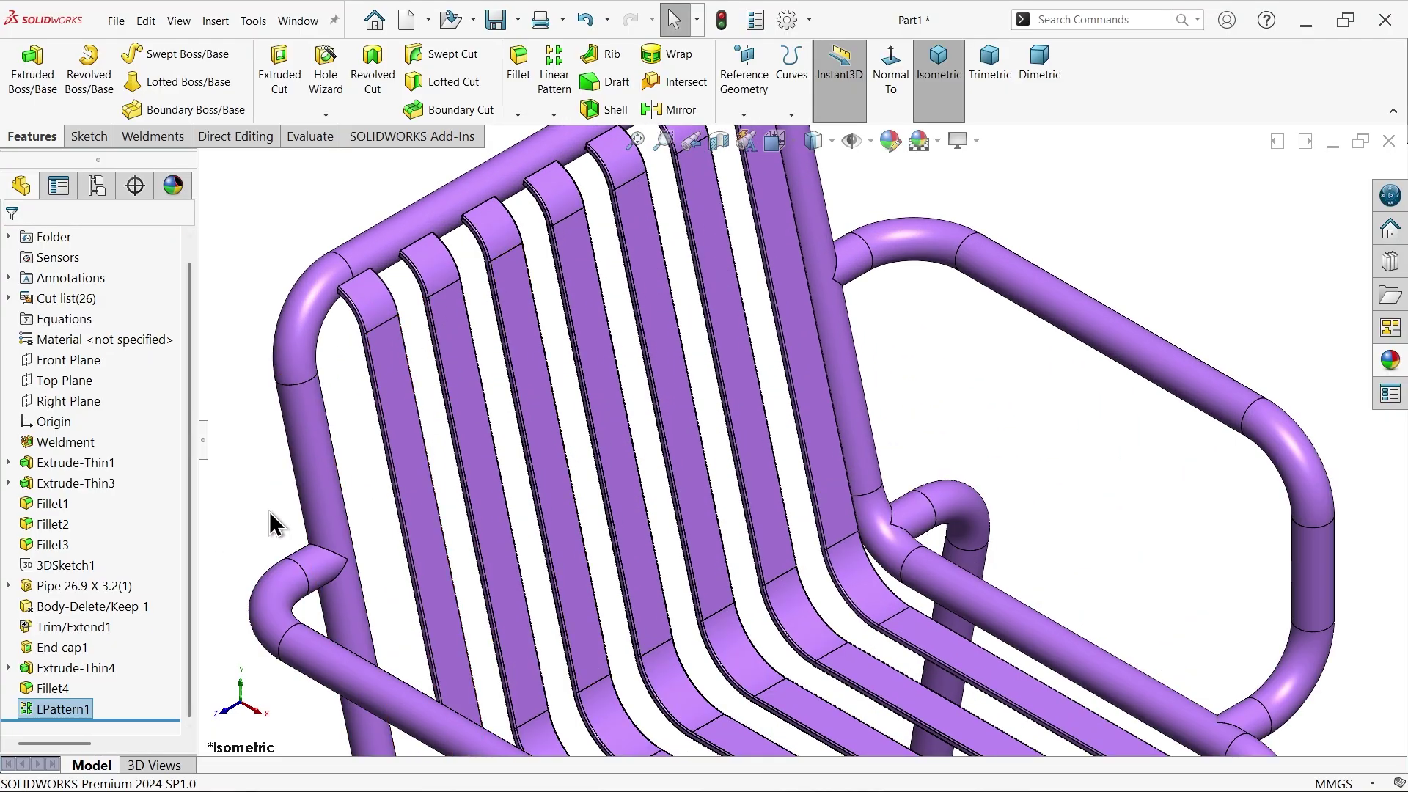
key("f")
scroll(622, 544, "up", 2)
scroll(840, 595, "down", 3)
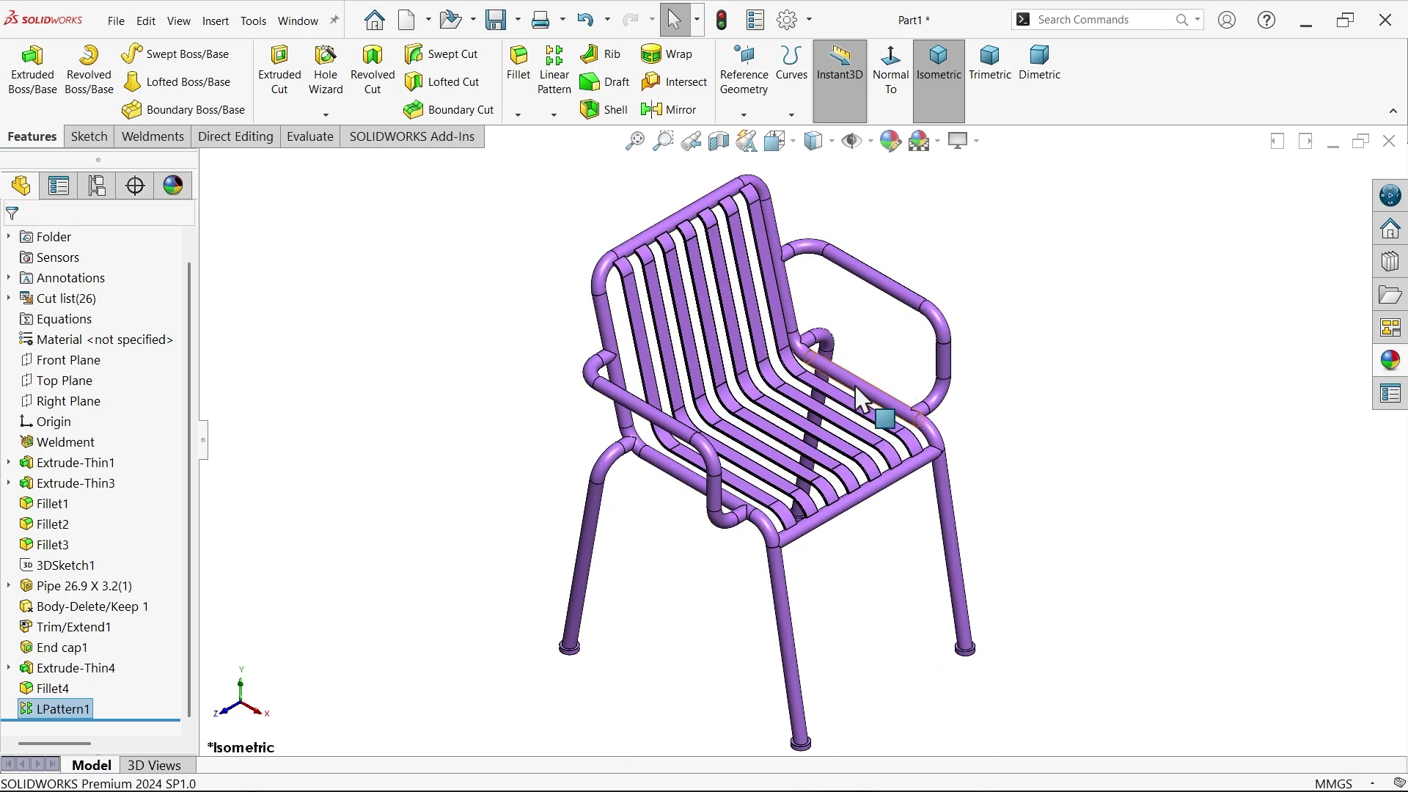
middle_click_drag(880, 403, 832, 387)
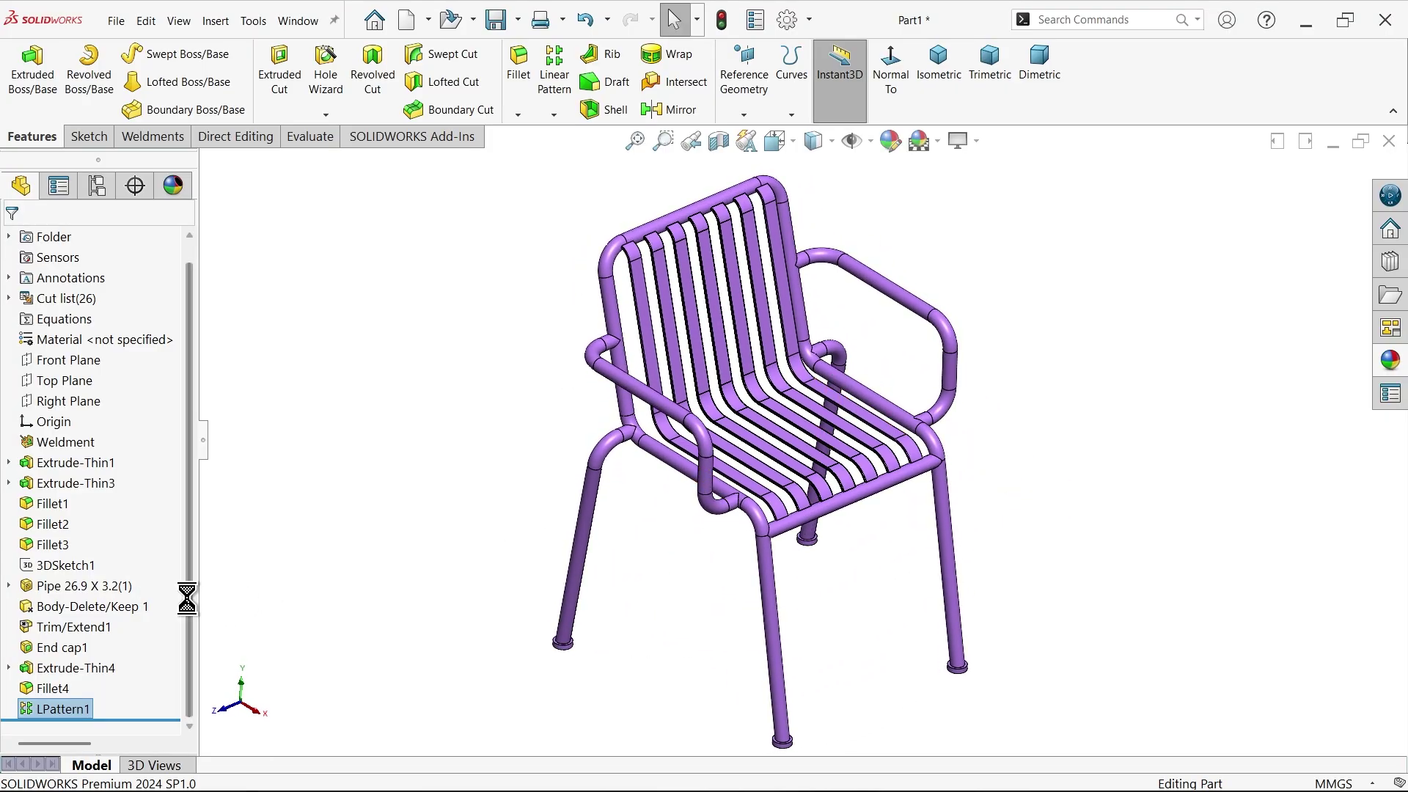
Step: Colour the End cap1 end caps dark grey and the whole Part1 chair green
left_click(45, 648)
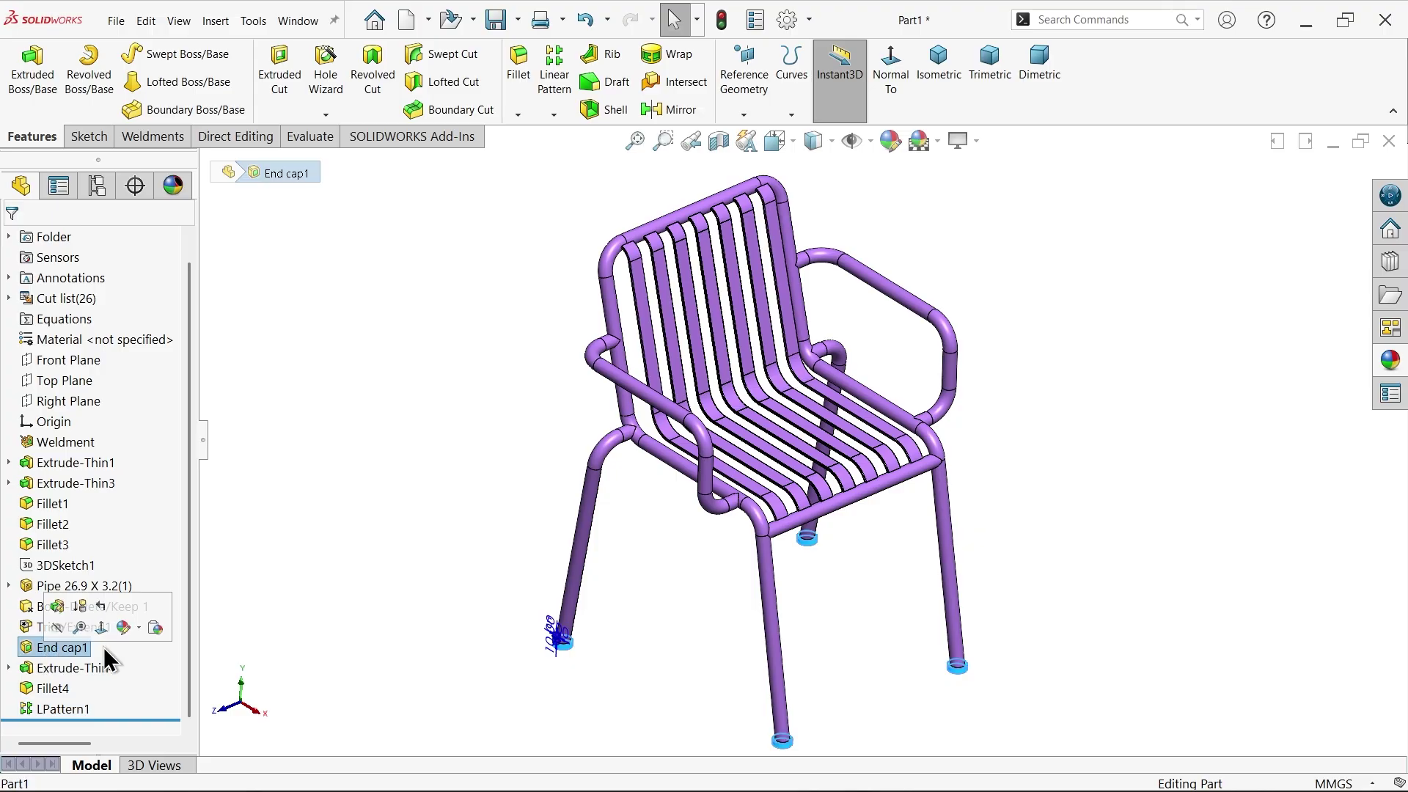
left_click(890, 140)
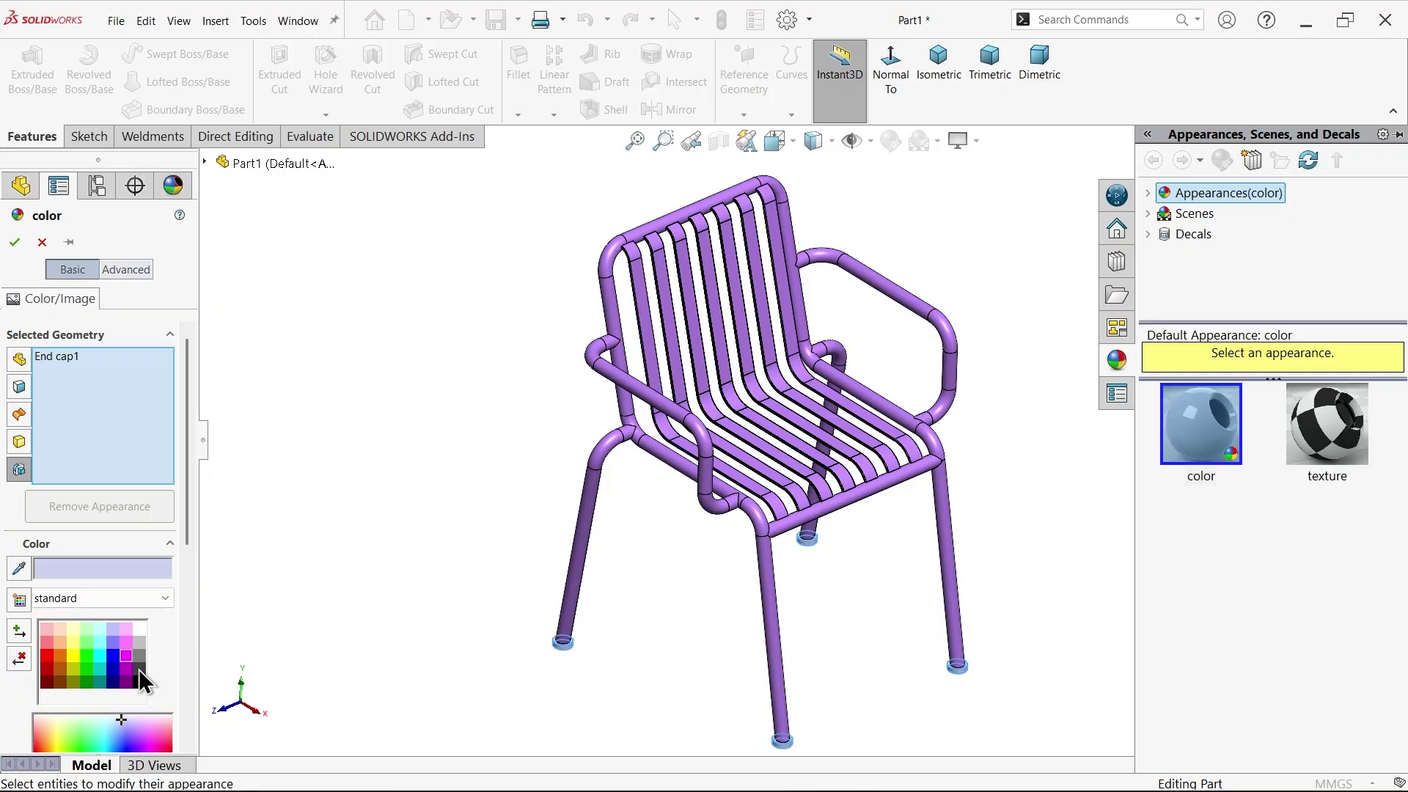
left_click(139, 668)
left_click(15, 243)
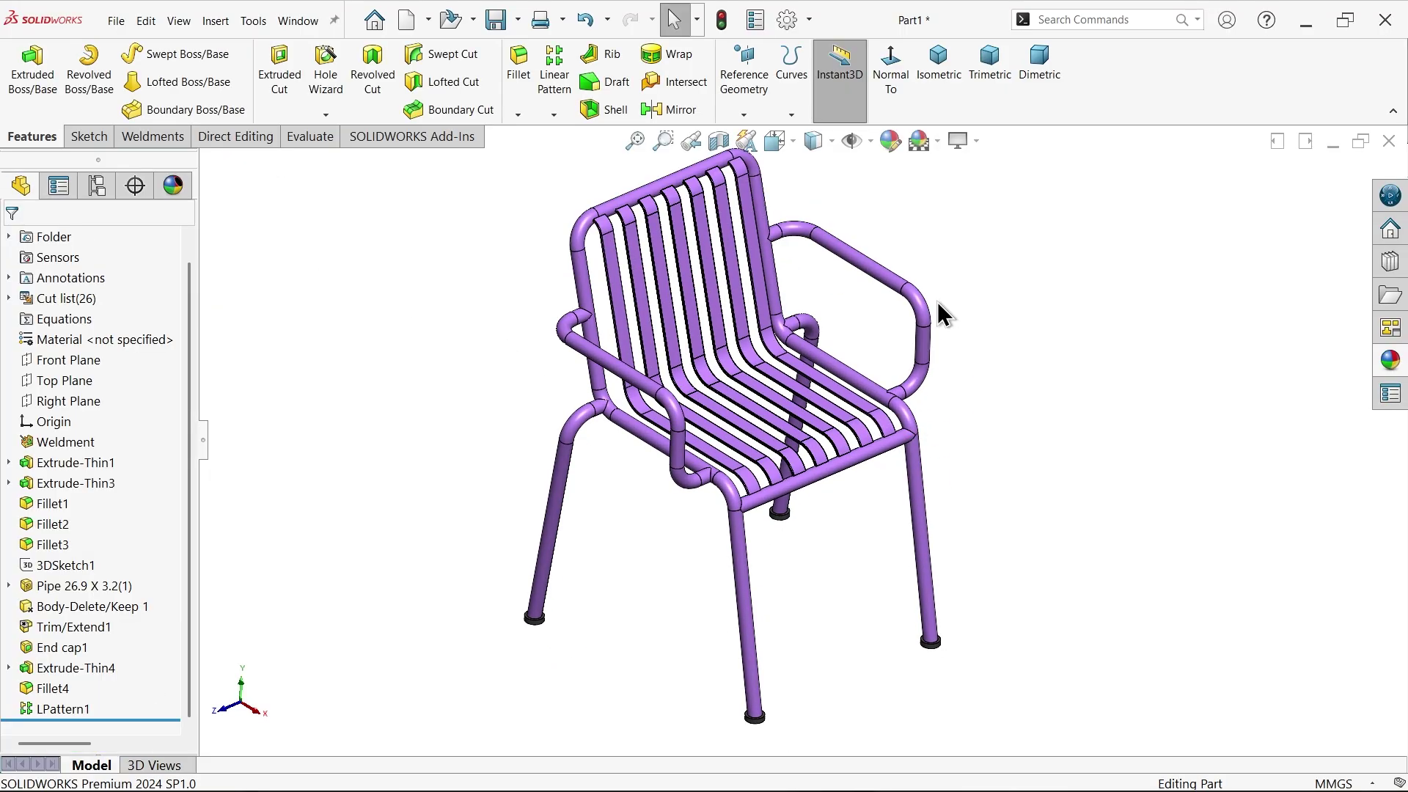
left_click(890, 138)
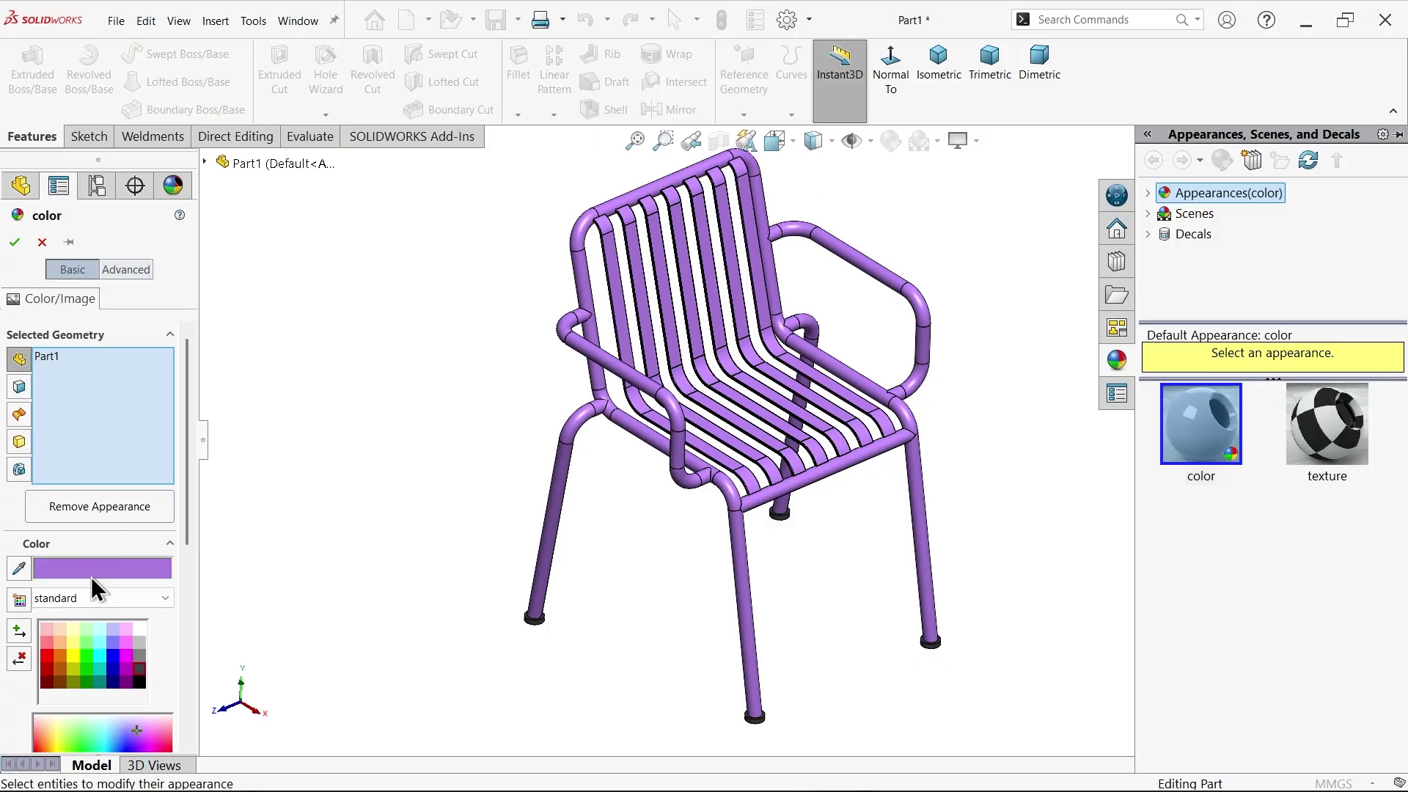
left_click(85, 656)
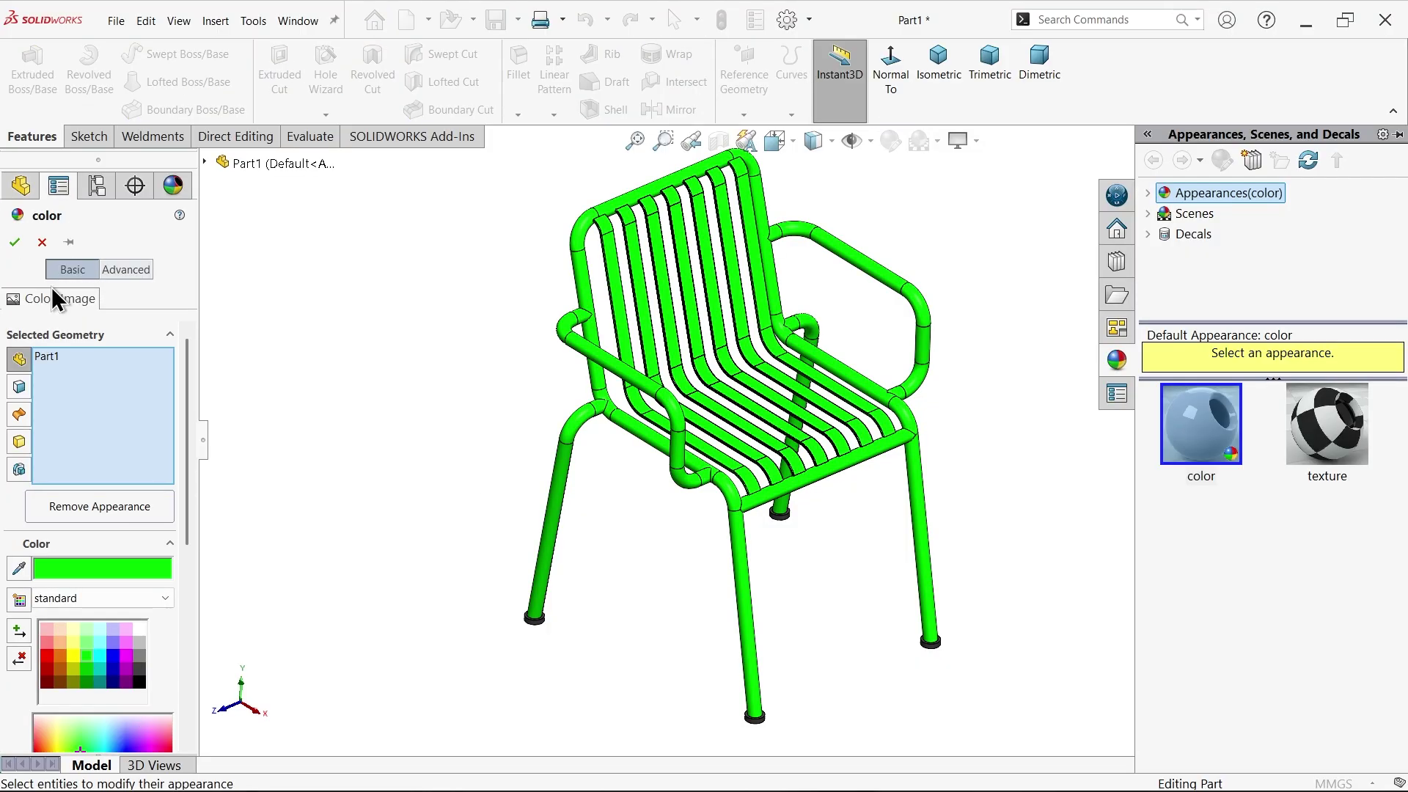